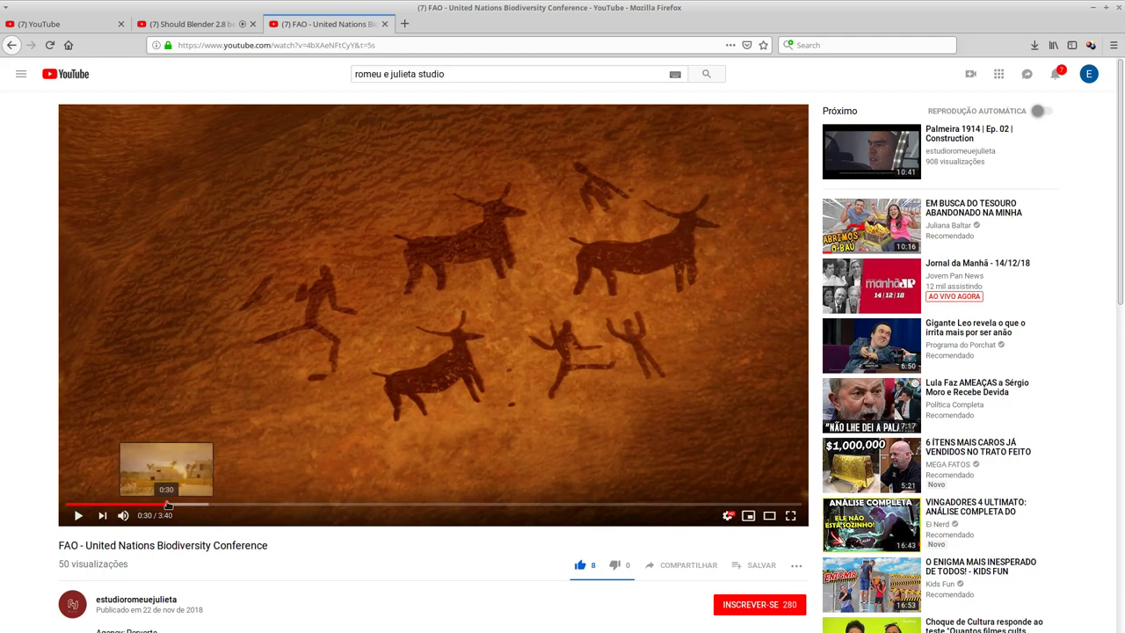
# - Skip the FAO Biodiversity Conference video to 0:30 and expand the description with MOSTRAR MAIS to show the full credits
pyautogui.click(166, 505)
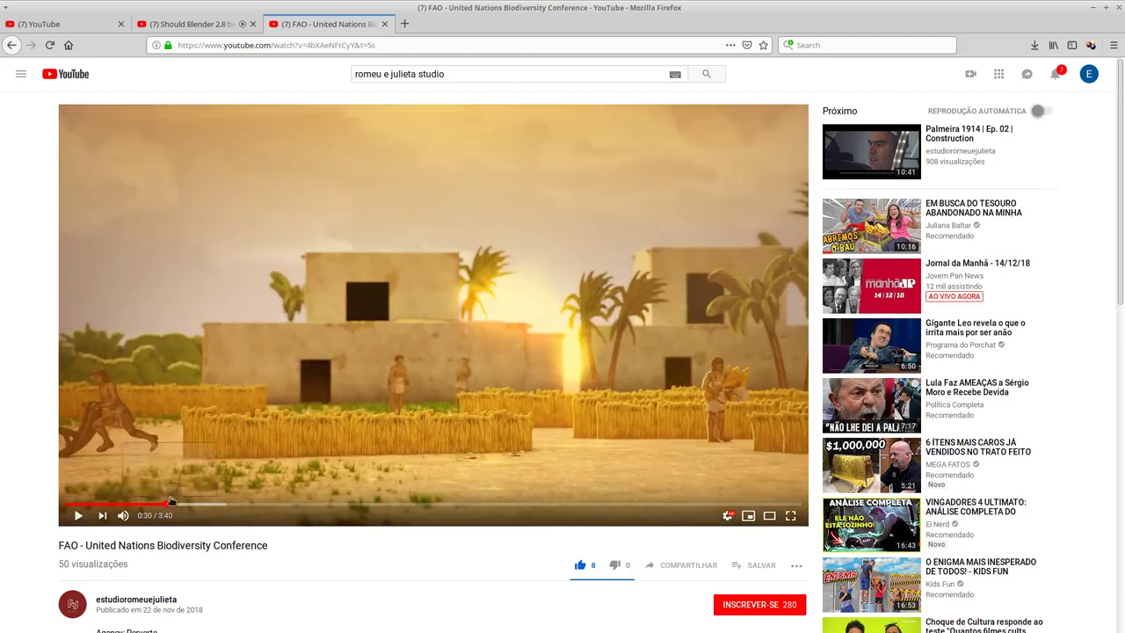
pyautogui.scroll(-3, 423, 351)
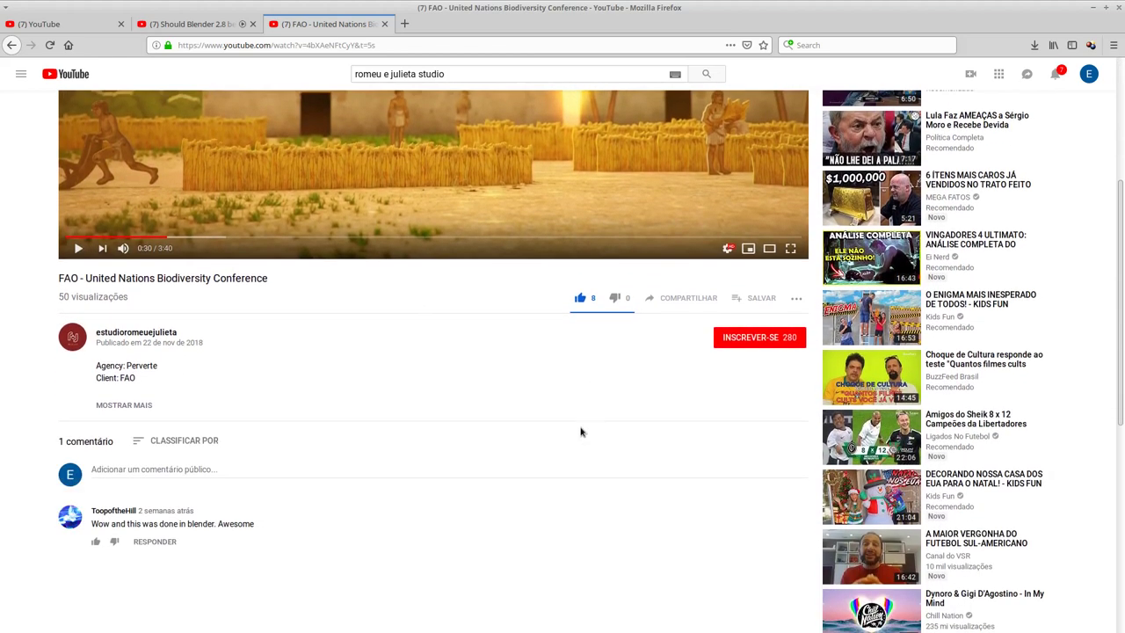
pyautogui.click(136, 407)
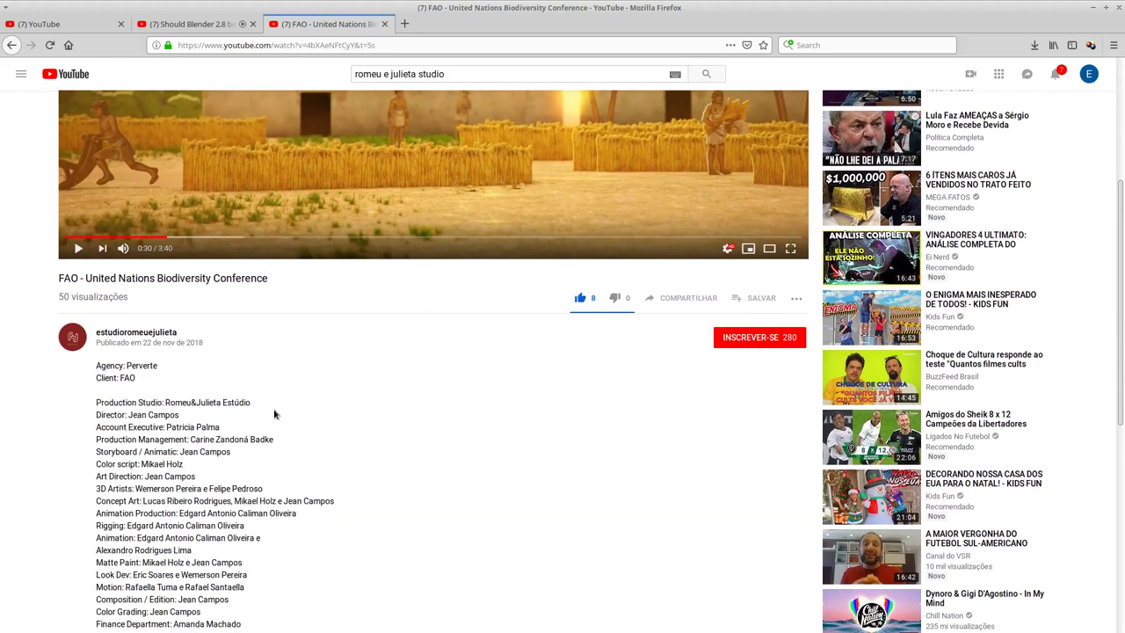
pyautogui.scroll(-3, 272, 408)
pyautogui.scroll(1, 263, 393)
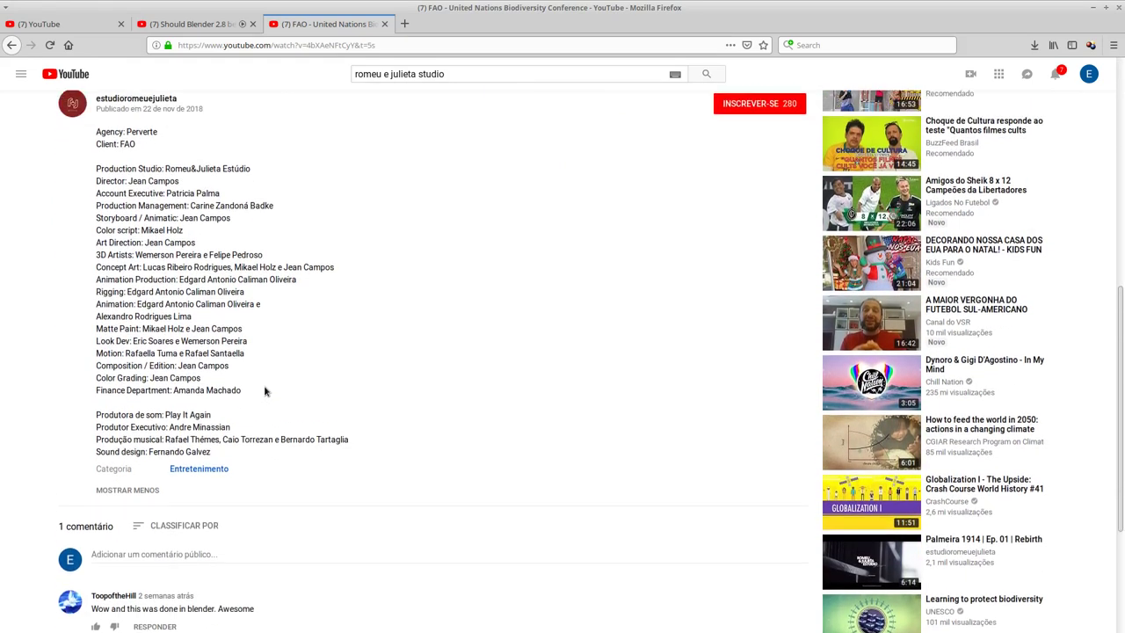
pyautogui.scroll(3, 400, 363)
pyautogui.scroll(3, 400, 363)
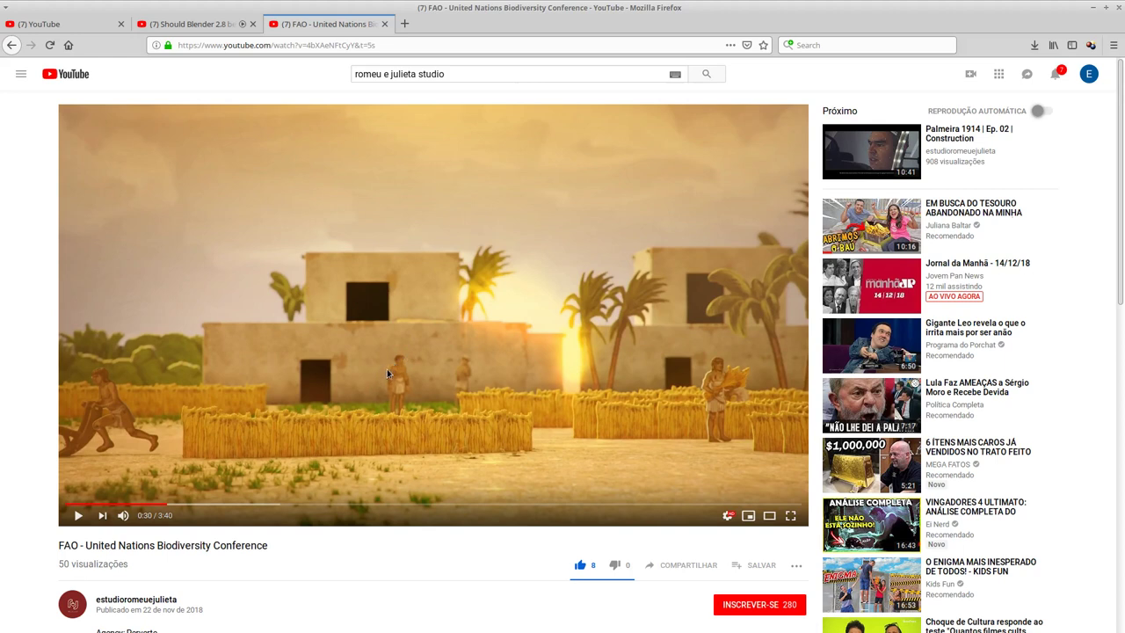
# - Seek the FAO video to 0:43, then 0:50, and play it briefly to pause at 0:51 on the zebra museum scene
pyautogui.click(210, 507)
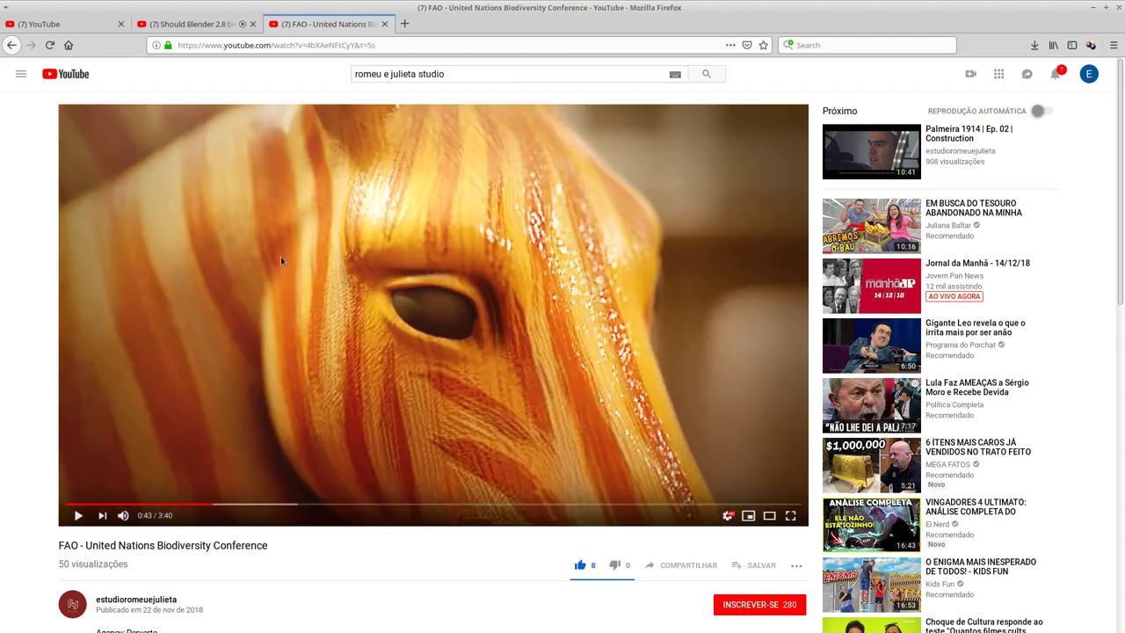
pyautogui.click(235, 506)
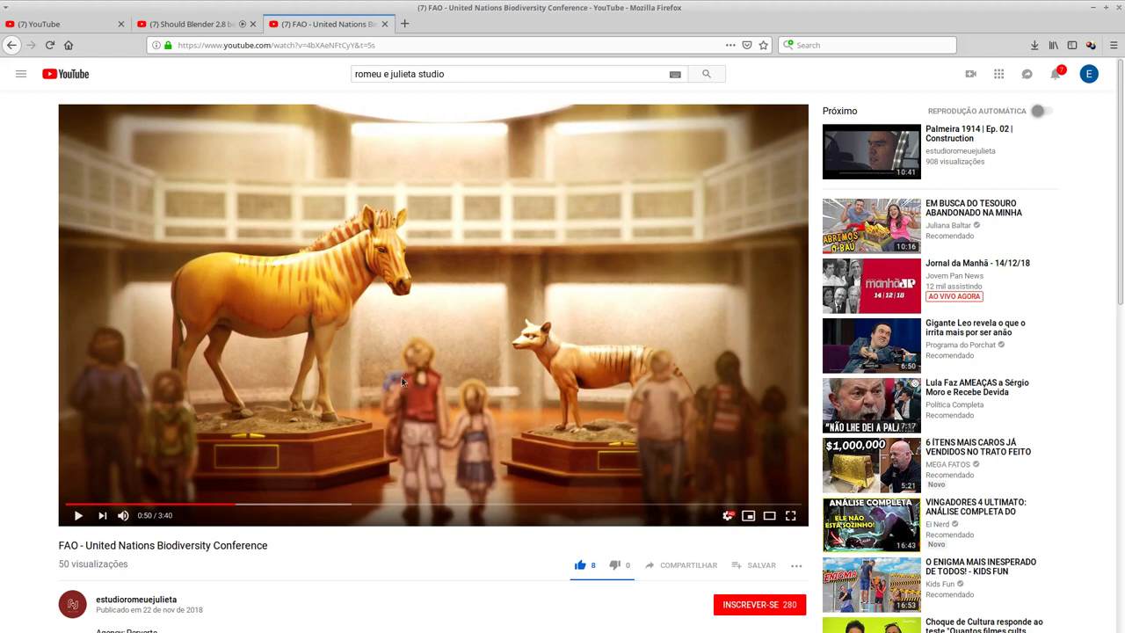
pyautogui.click(362, 378)
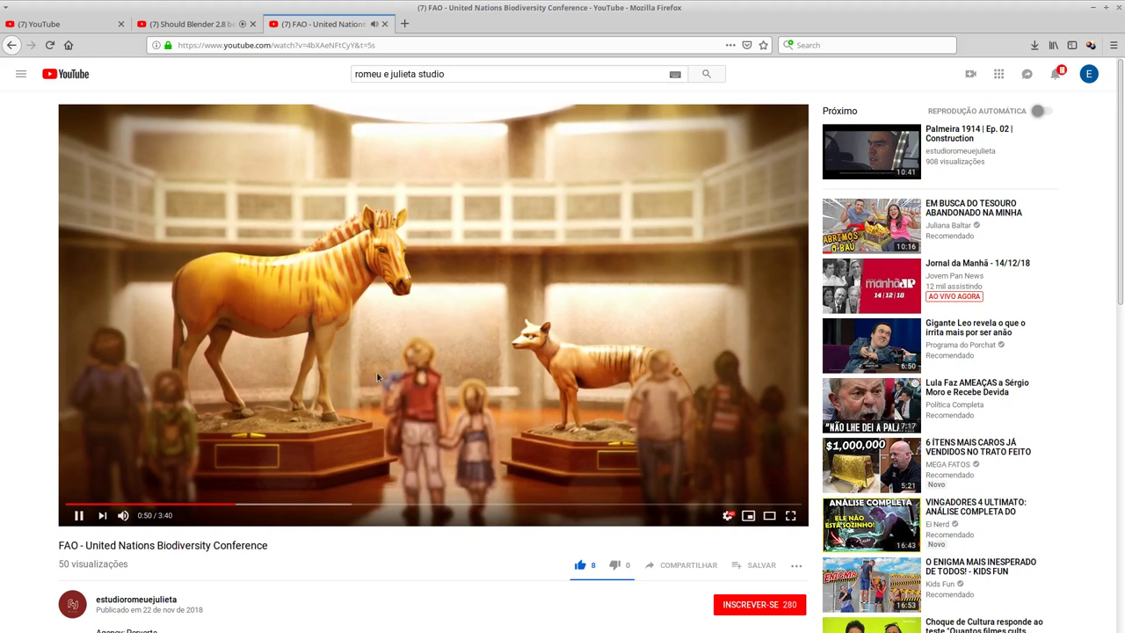
pyautogui.click(380, 371)
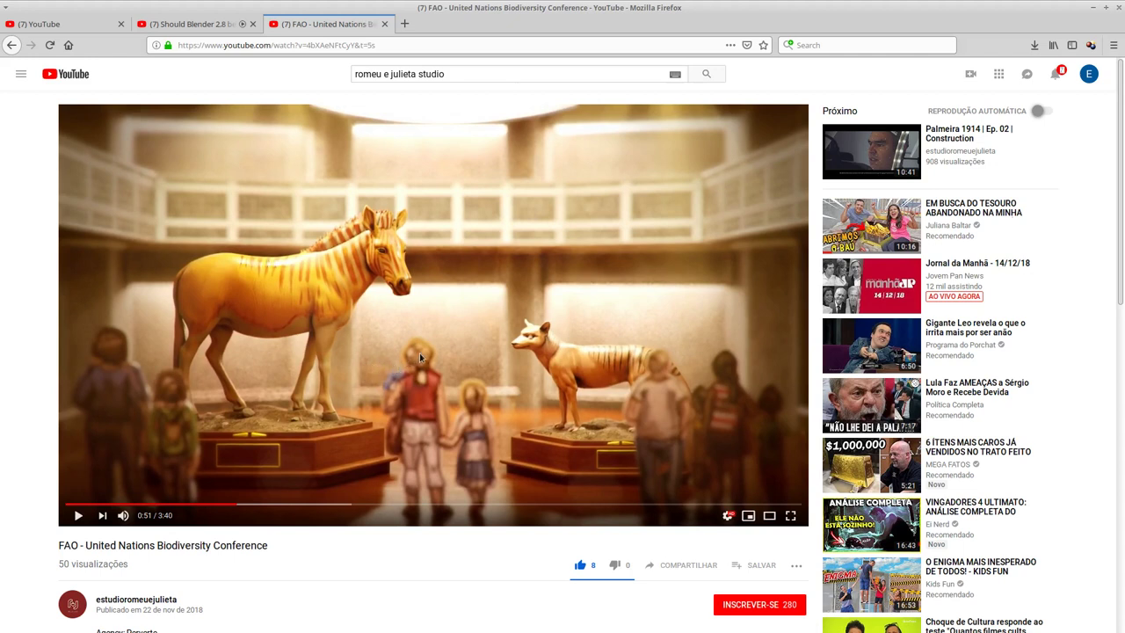
# - Minimize Firefox, browse to 02040_Perverte_FAO_Animals/3D/renders/previas, and select cena01_001.png
pyautogui.click(1092, 11)
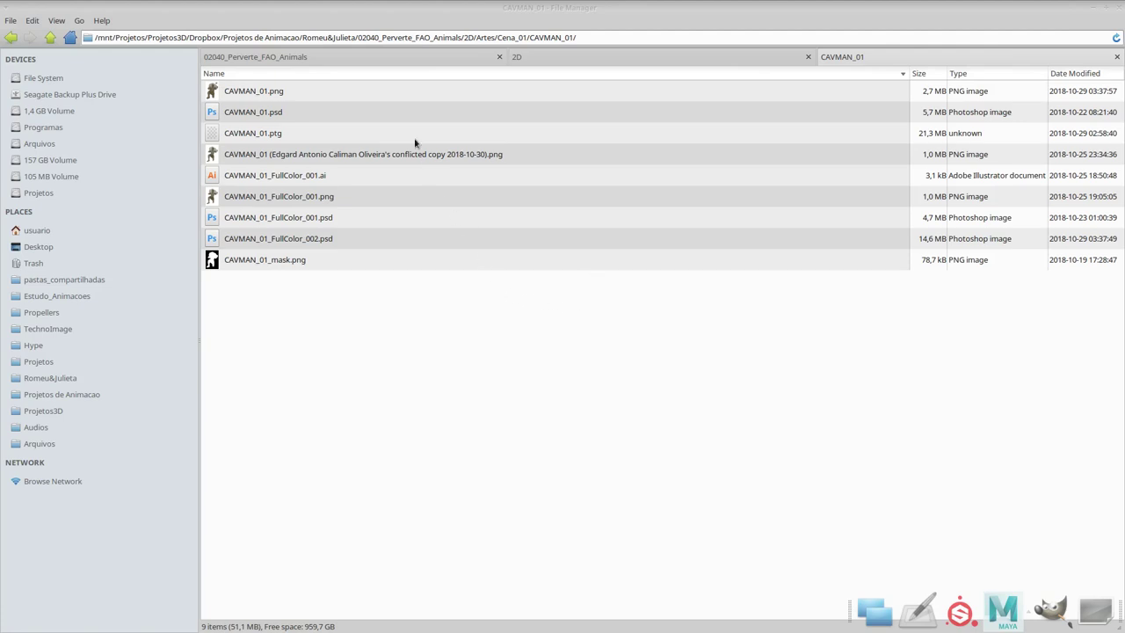
pyautogui.click(376, 58)
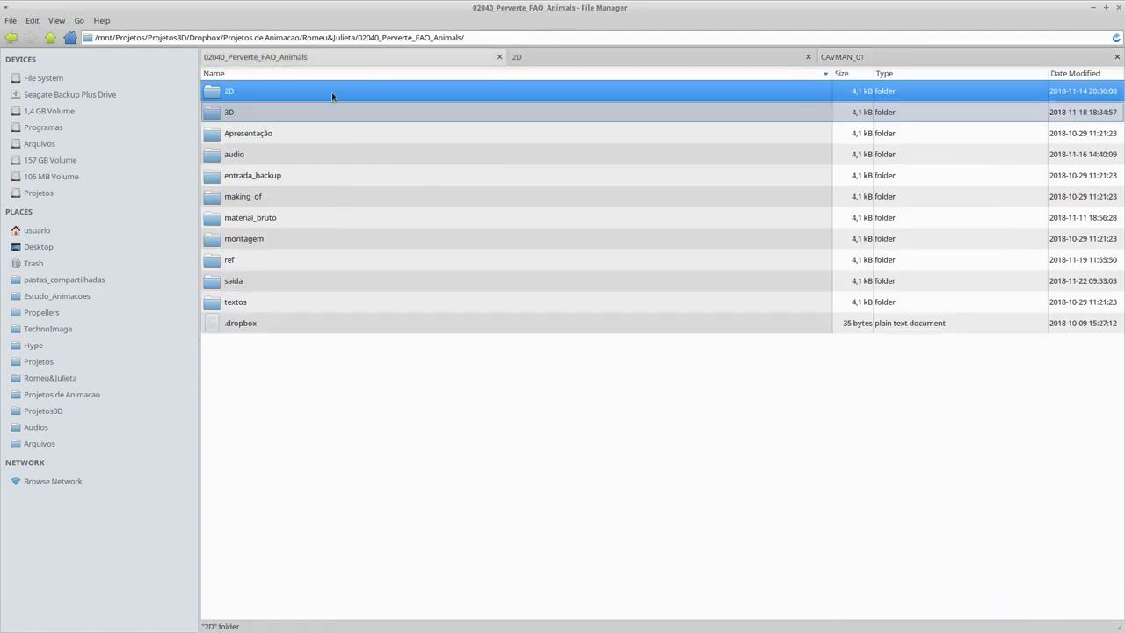
pyautogui.doubleClick(288, 113)
pyautogui.click(261, 198)
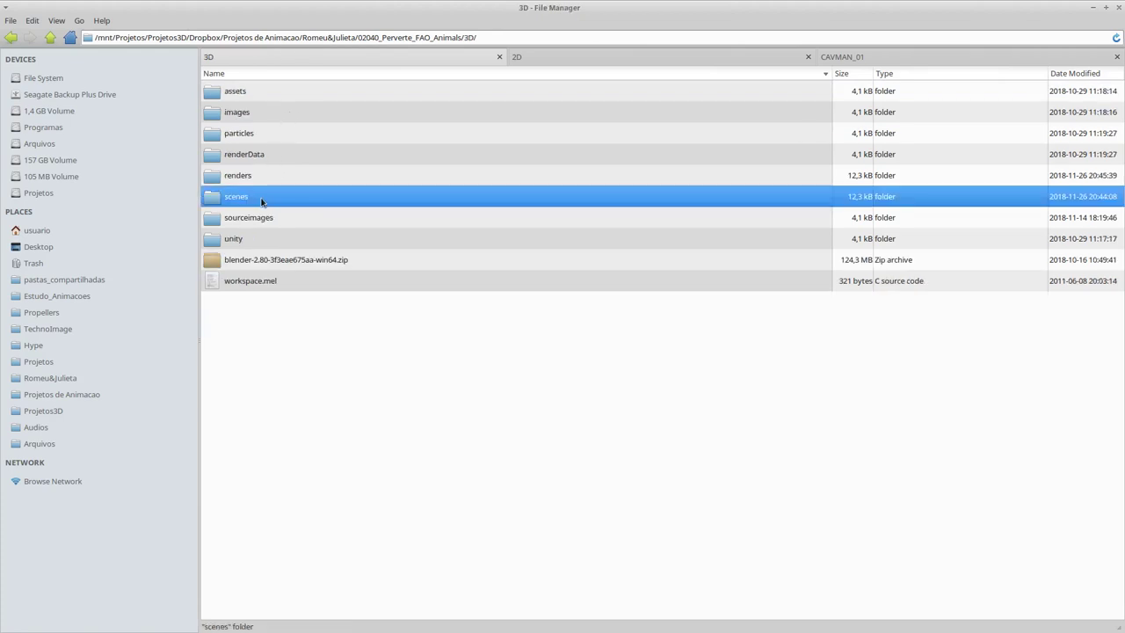
pyautogui.doubleClick(265, 181)
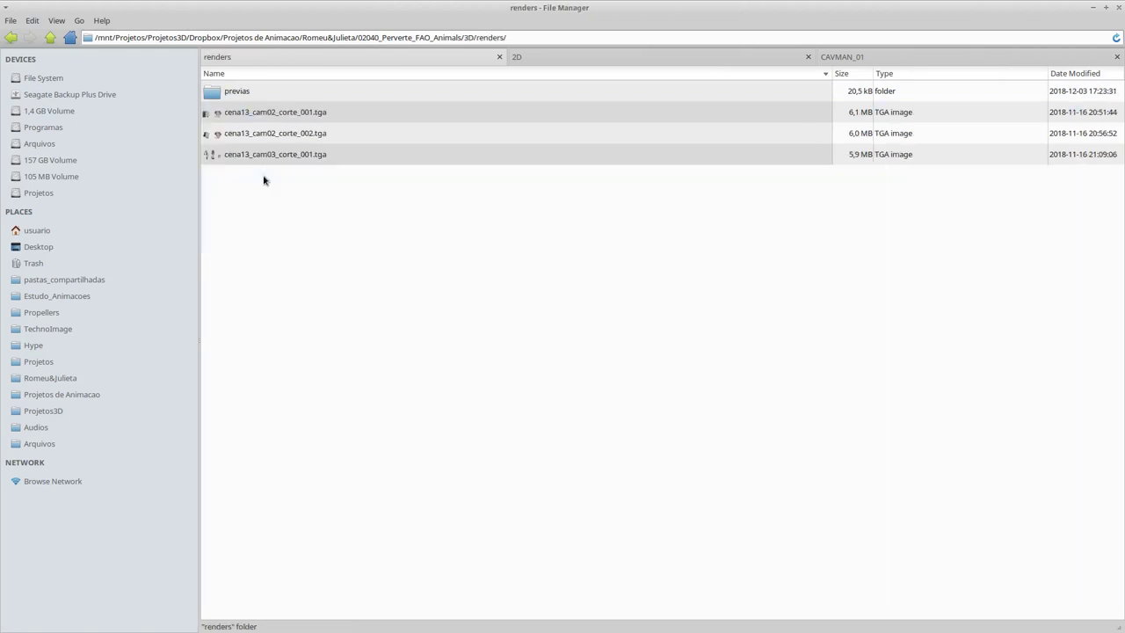
pyautogui.doubleClick(271, 91)
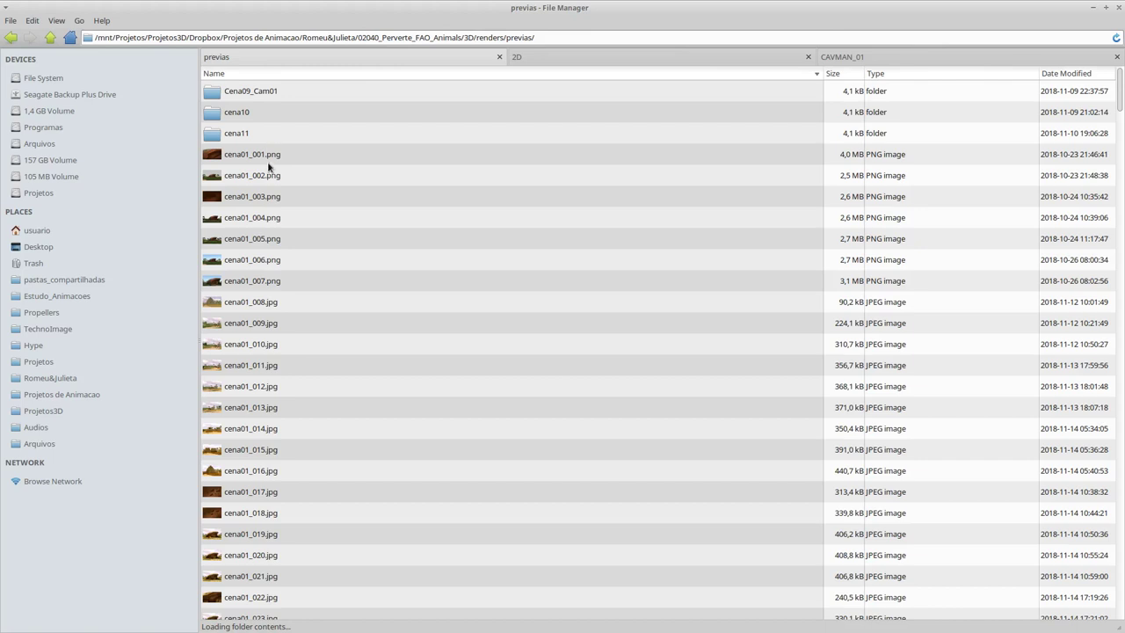
pyautogui.click(270, 160)
# - Open cena01_001.png, page forward through the previews to cena01_021.jpg, and close the viewer
pyautogui.doubleClick(264, 155)
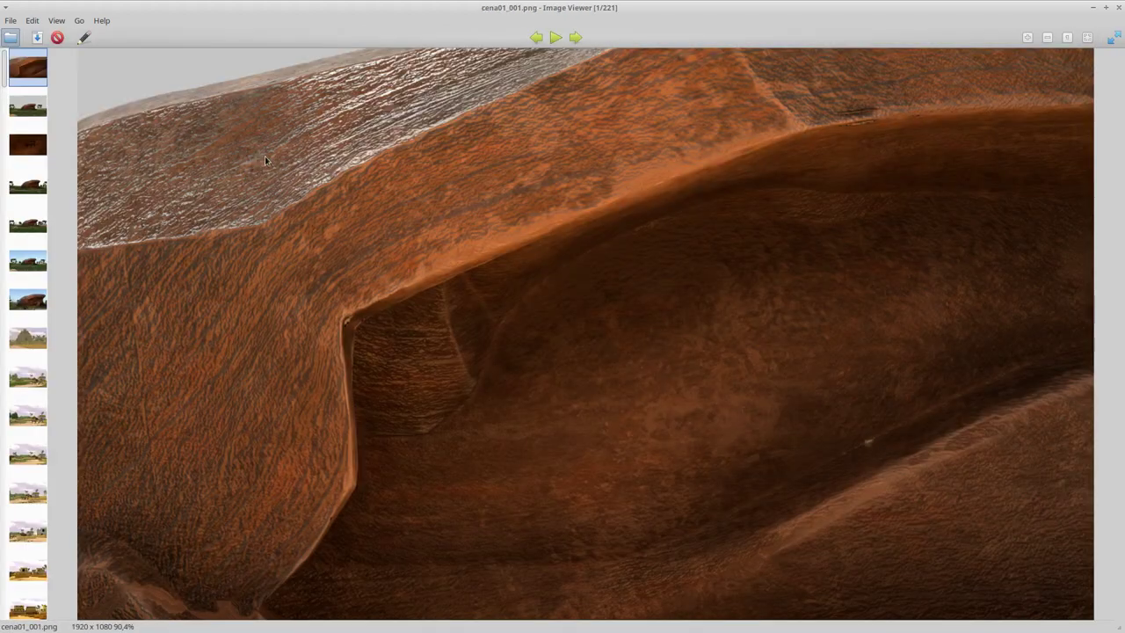
pyautogui.press('Right')
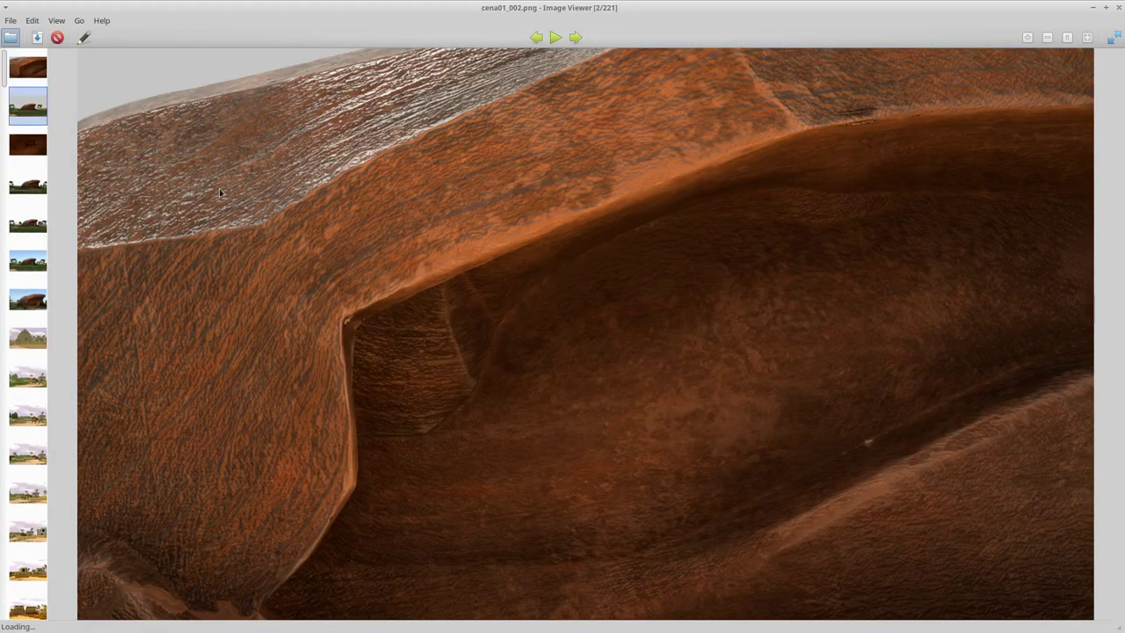
pyautogui.press('Right')
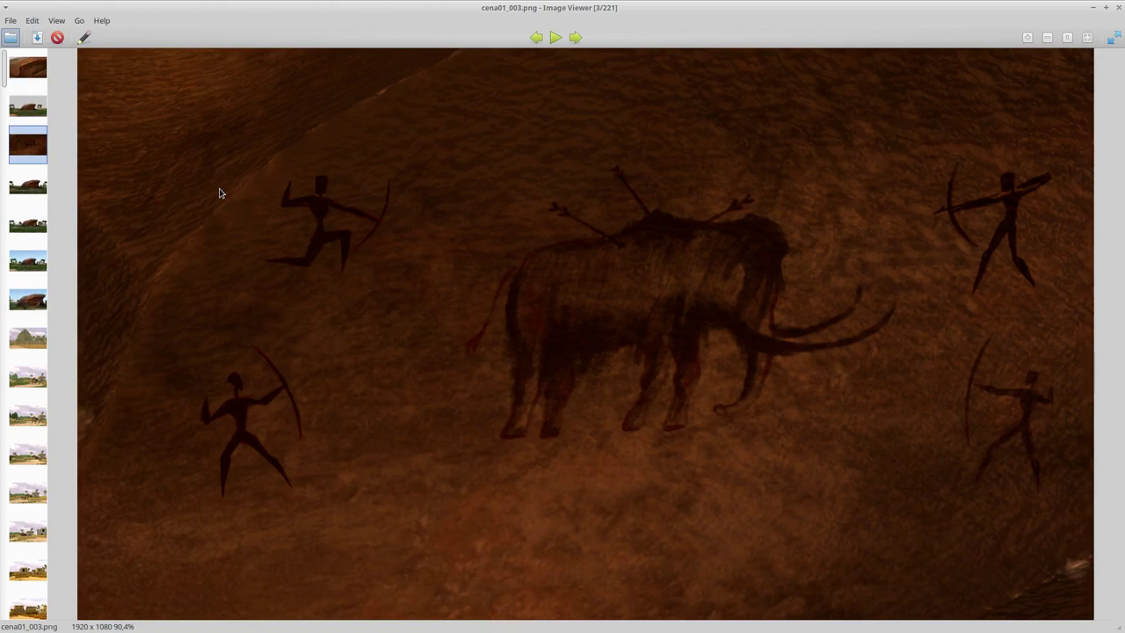
pyautogui.press('Right')
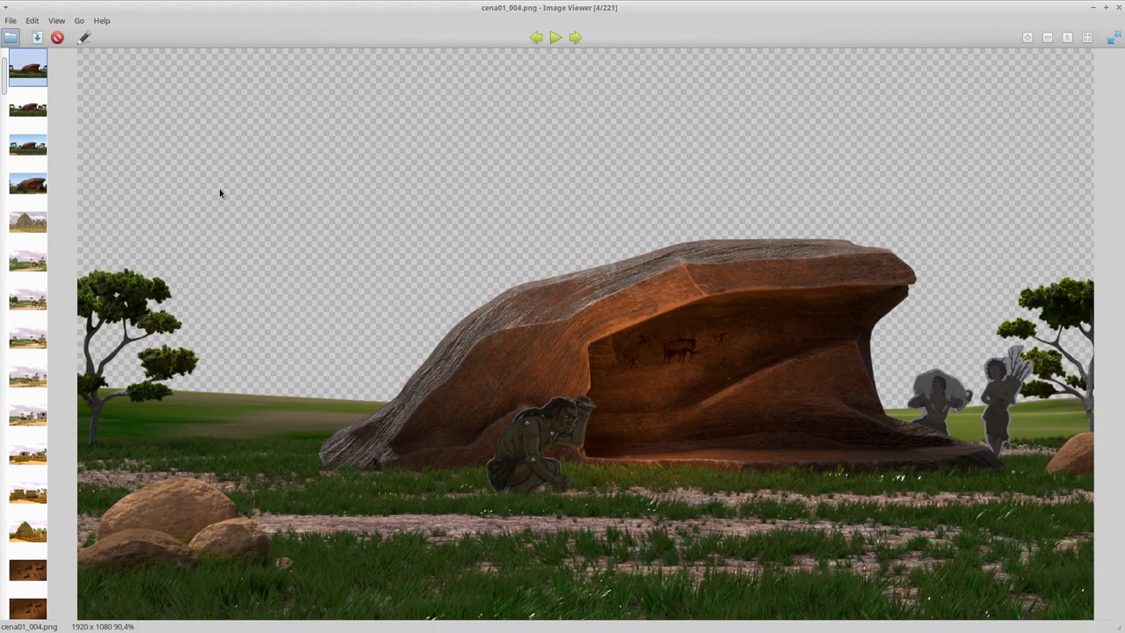
pyautogui.press('Right')
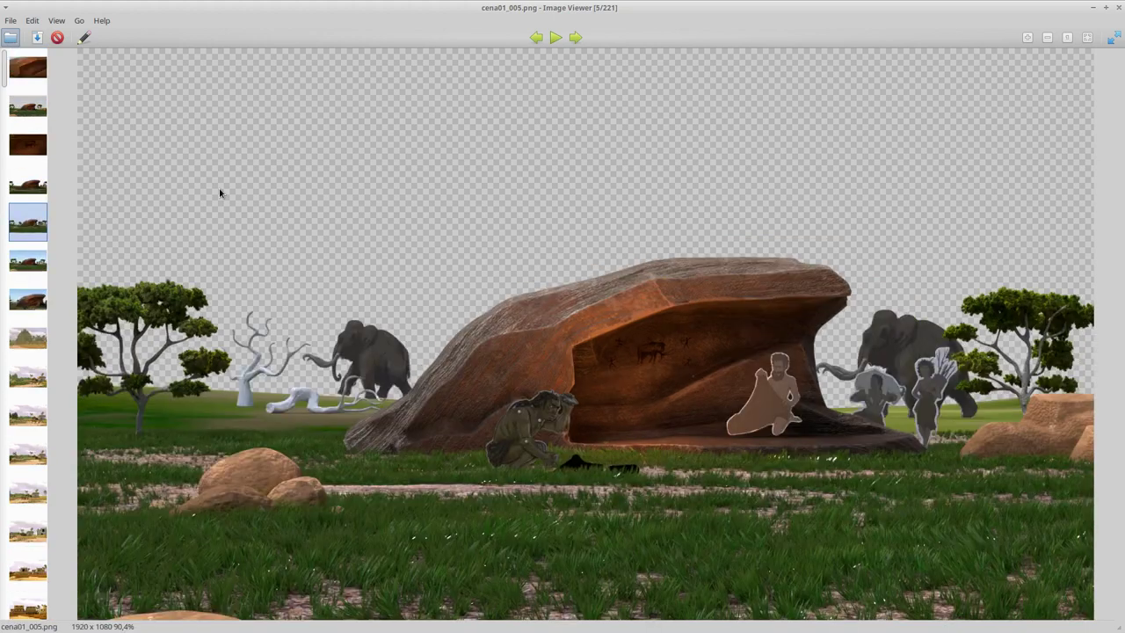
pyautogui.press('Right')
pyautogui.press('Right')
pyautogui.press('Right')
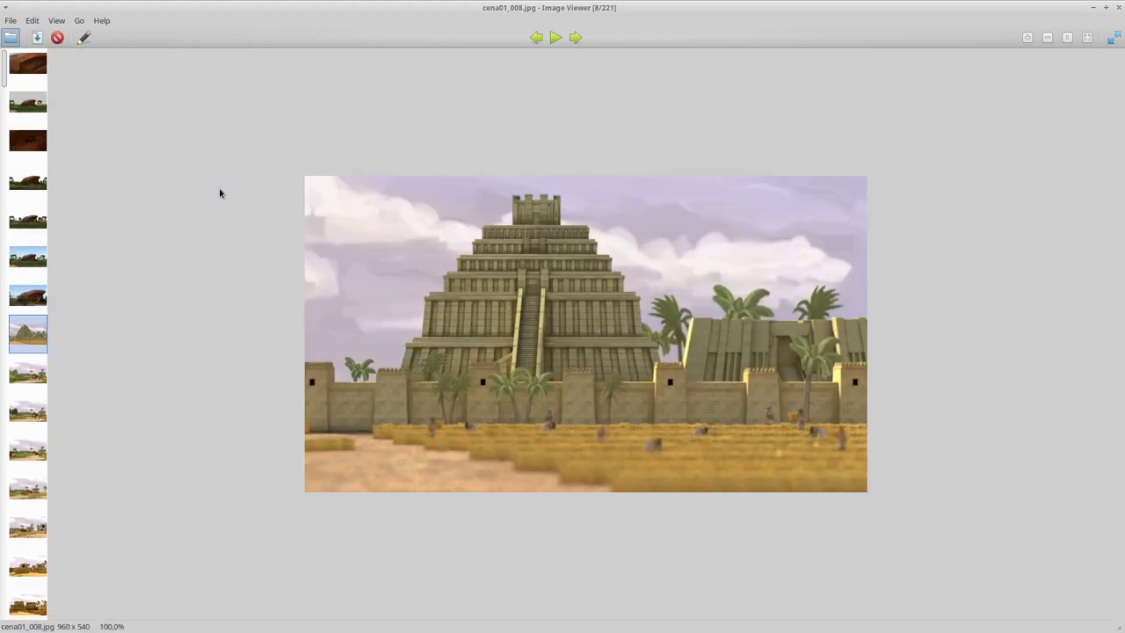
pyautogui.press('Right')
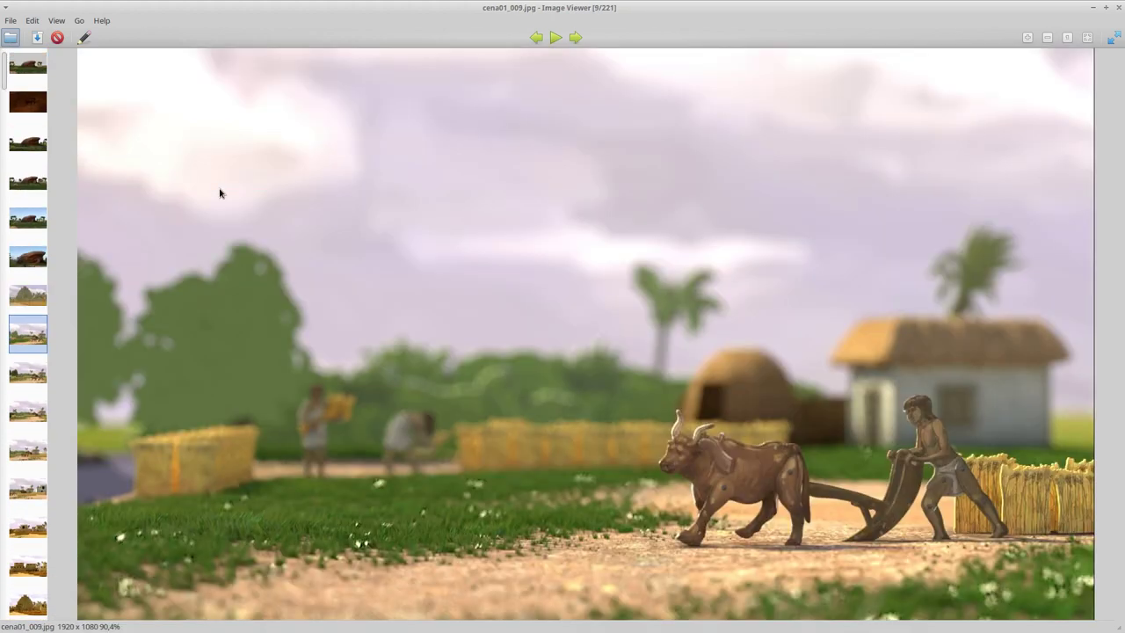
pyautogui.press('Right')
pyautogui.press('Right')
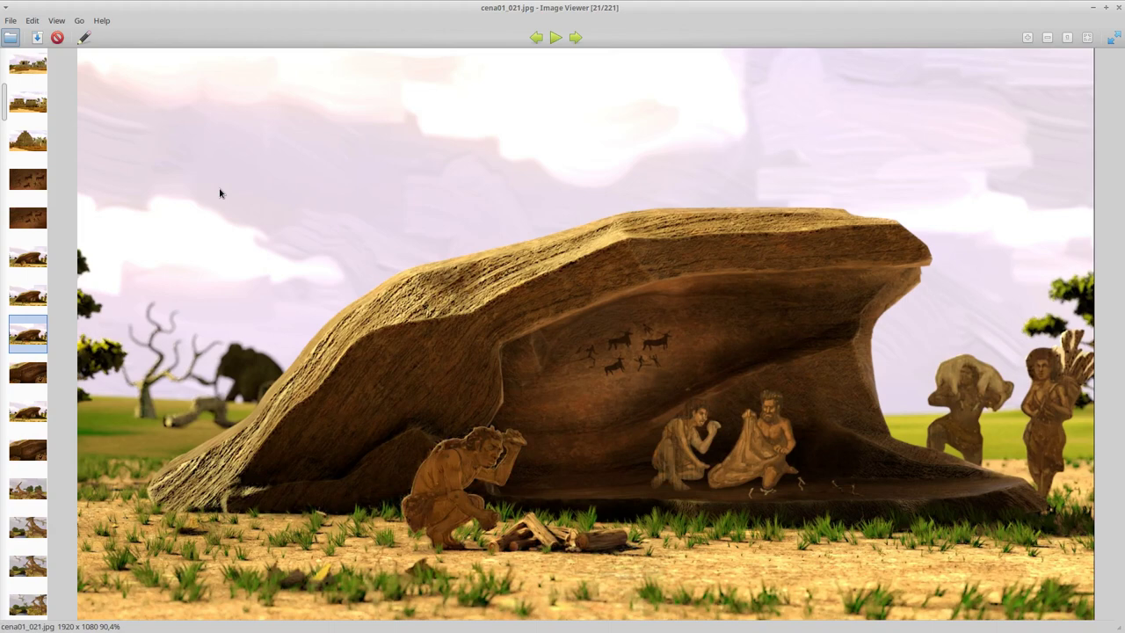
pyautogui.scroll(1, 220, 193)
pyautogui.hotkey('ctrl', 'q')
# - Leave the 2D/Artes folder and open 02040_Perverte_FAO_Animals/ref/Esteticas
pyautogui.click(527, 56)
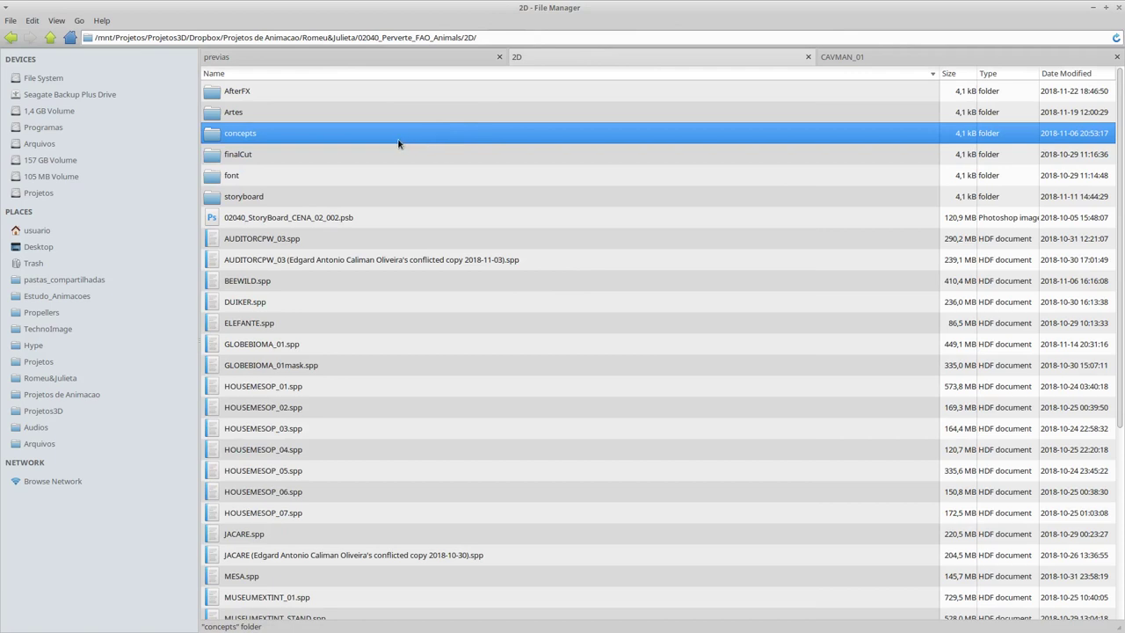
pyautogui.doubleClick(299, 114)
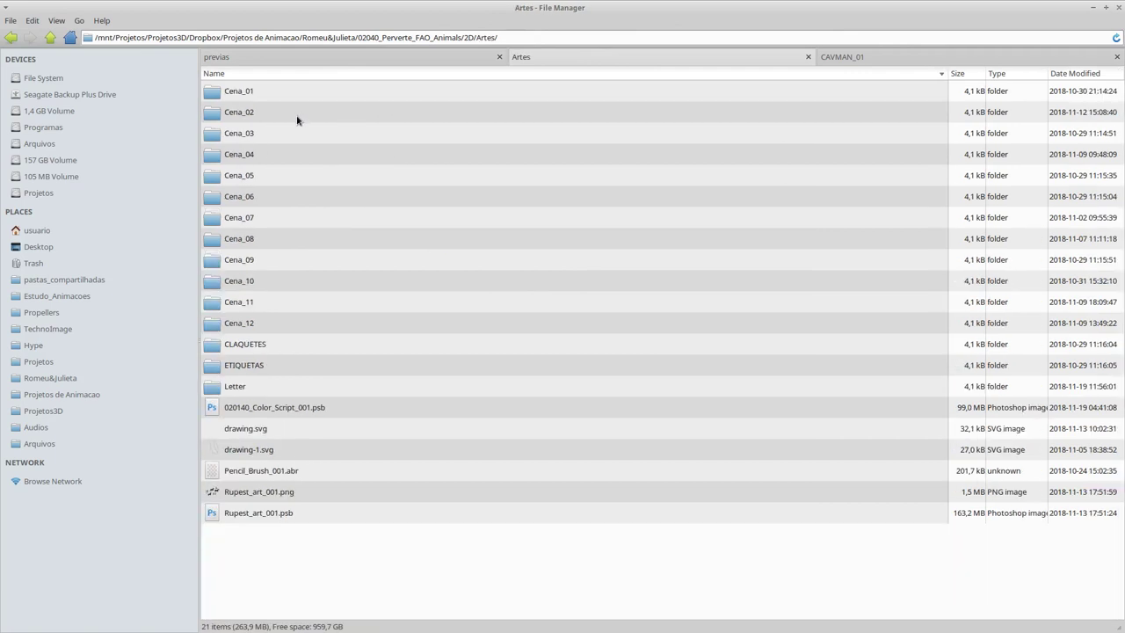
pyautogui.hotkey('alt', 'Left')
pyautogui.hotkey('alt', 'Left')
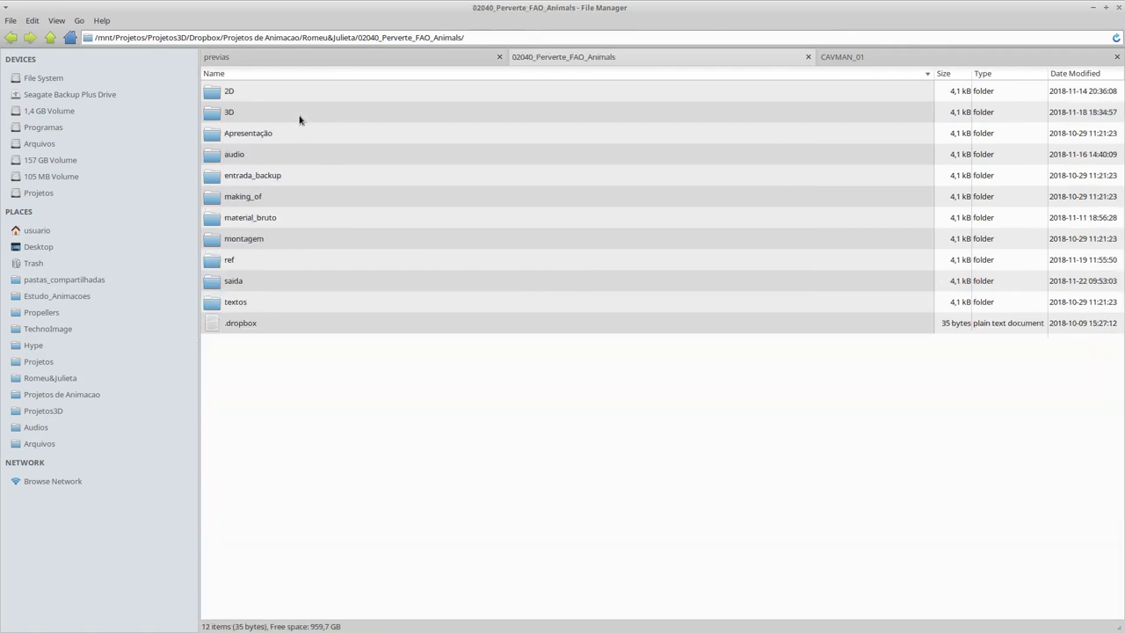
pyautogui.hotkey('alt', 'Right')
pyautogui.hotkey('alt', 'Left')
pyautogui.click(50, 39)
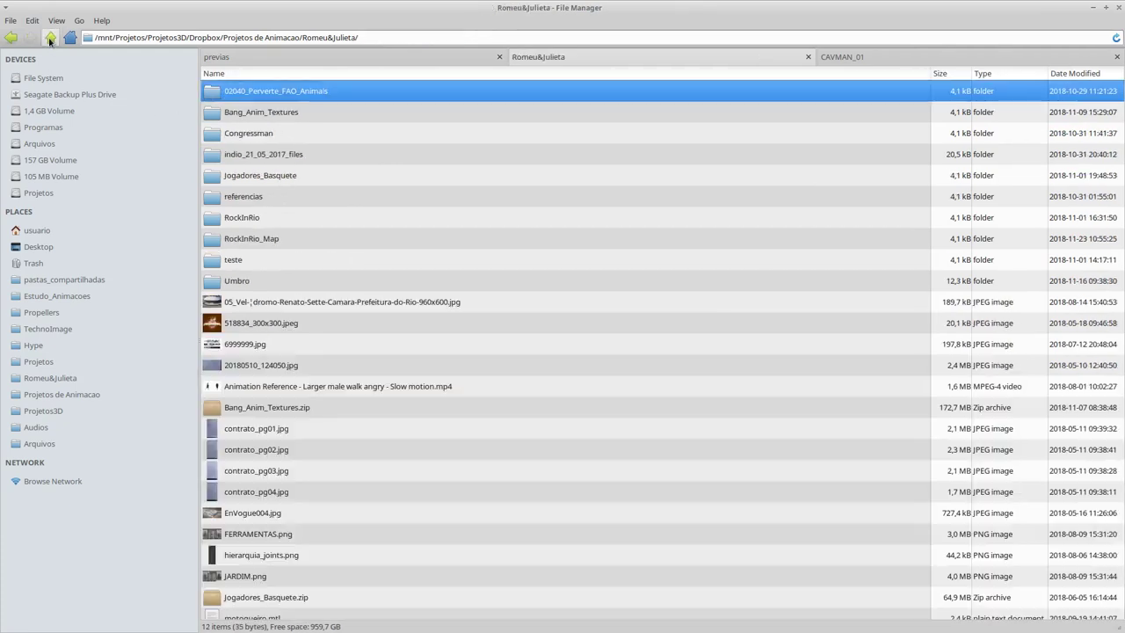
pyautogui.doubleClick(265, 95)
pyautogui.doubleClick(257, 260)
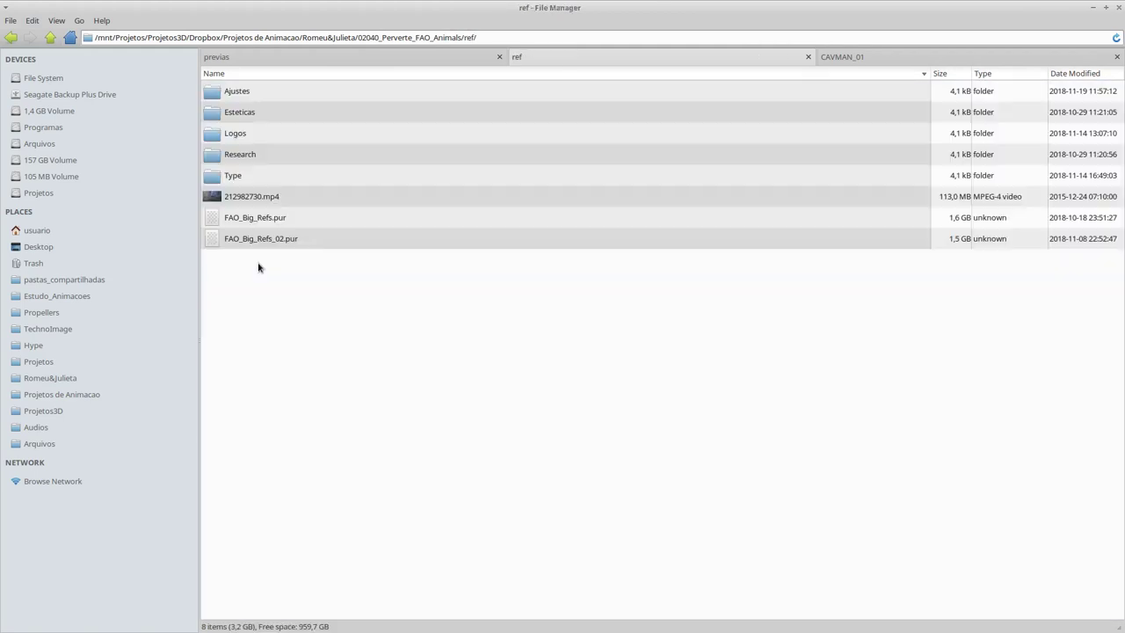
pyautogui.doubleClick(267, 115)
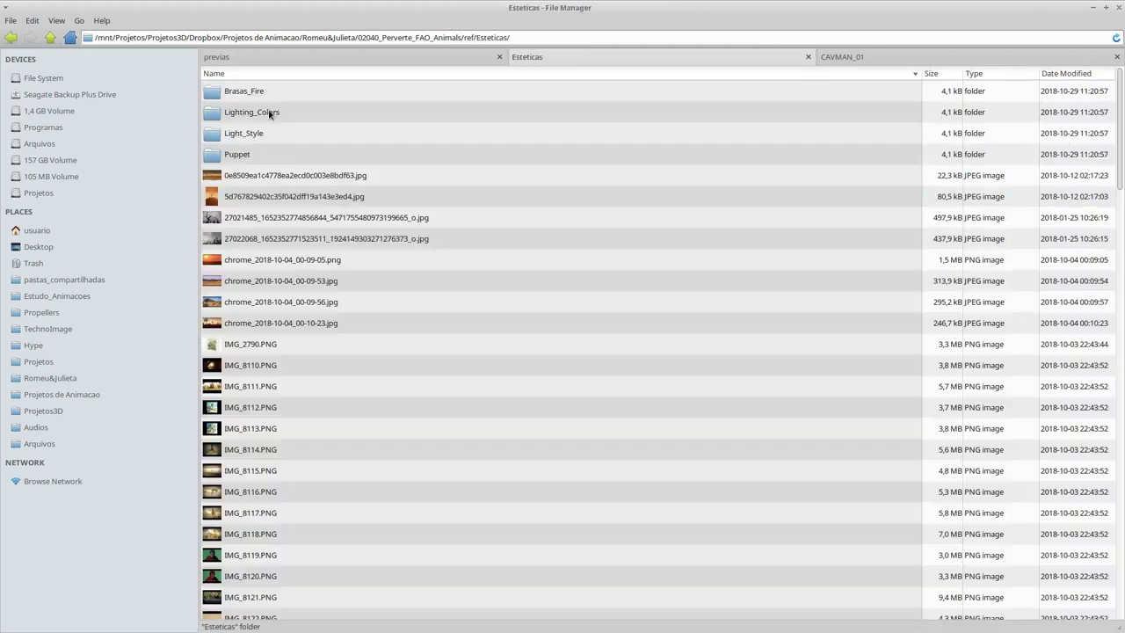
# - Open the first Esteticas image and flip through to the stop-motion fox still IMG_8159.PNG, 45 of 111
pyautogui.doubleClick(278, 177)
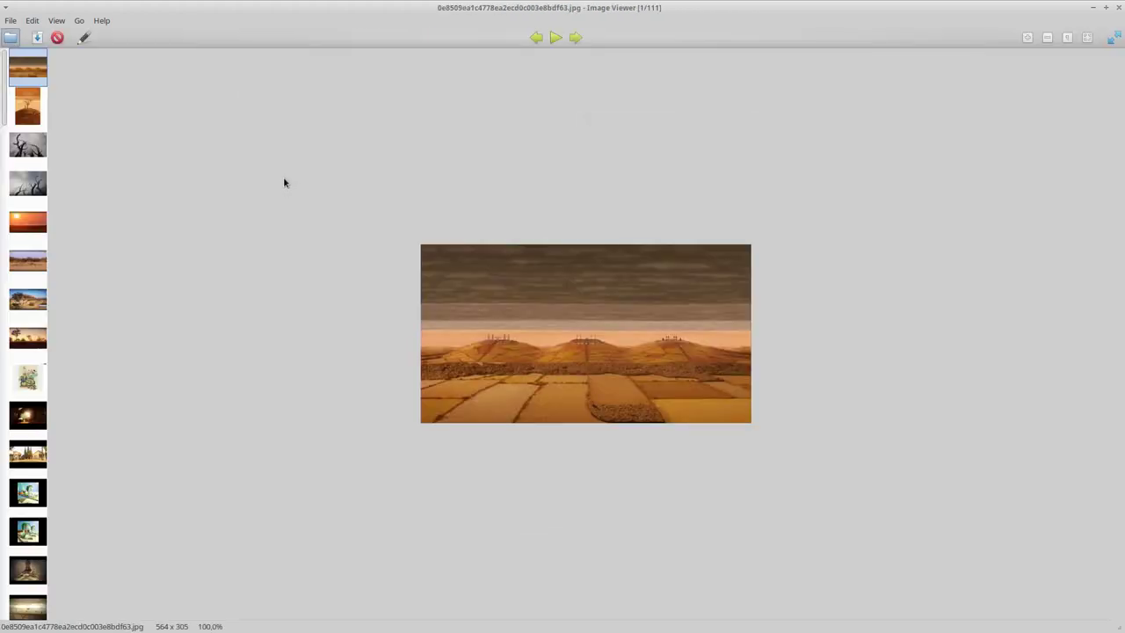
pyautogui.press('Right')
pyautogui.press('Right')
pyautogui.press('Right')
pyautogui.press('Right')
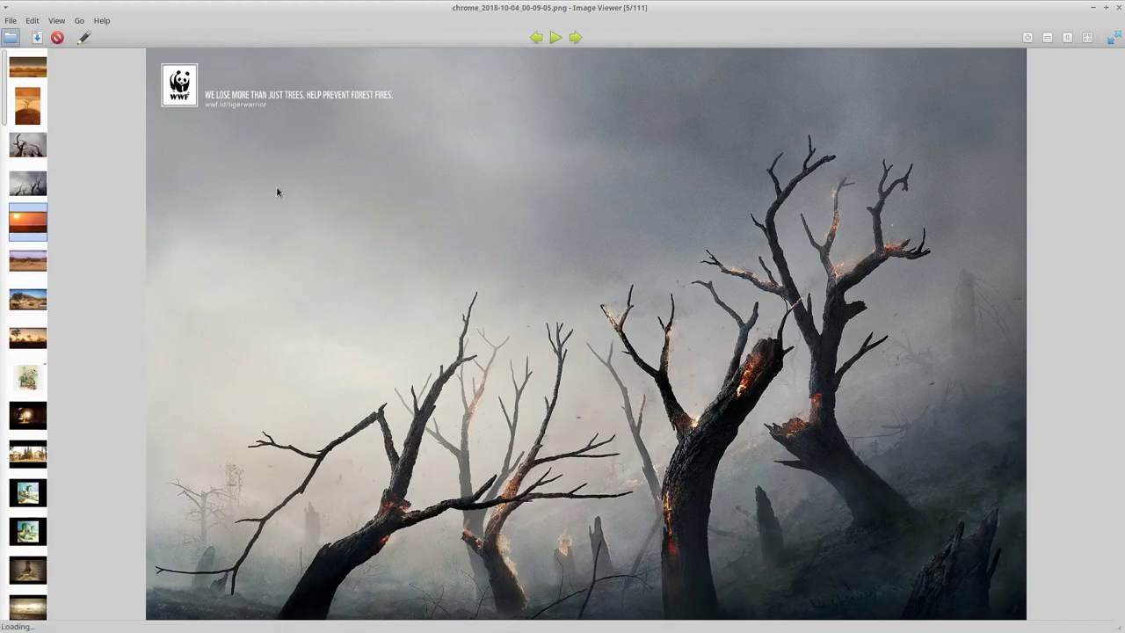
pyautogui.press('Right')
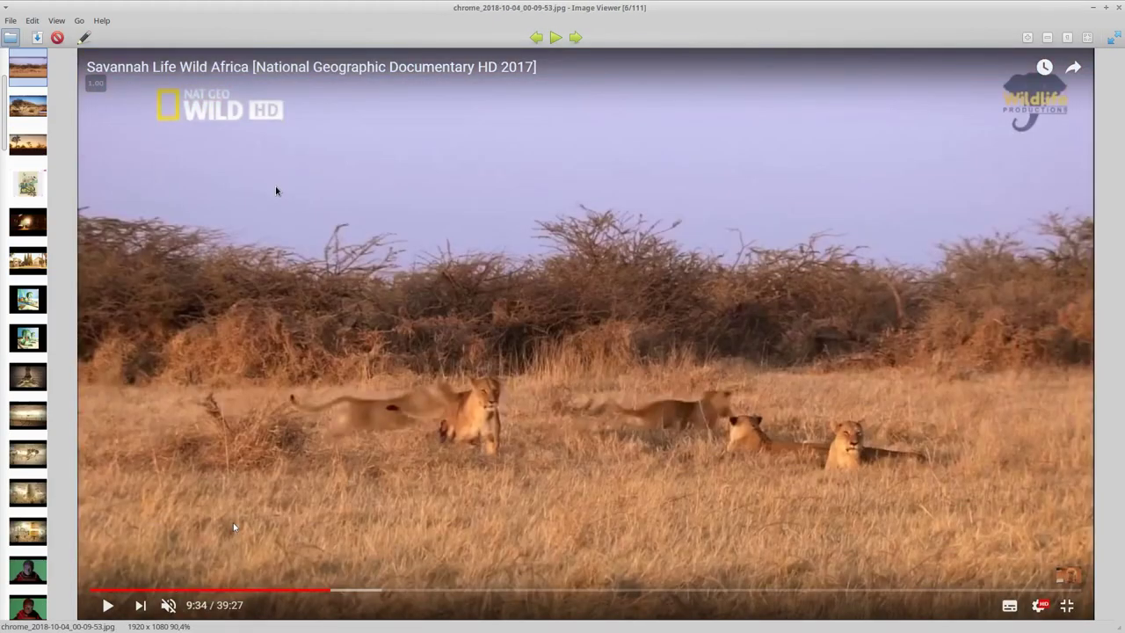
pyautogui.press('Right')
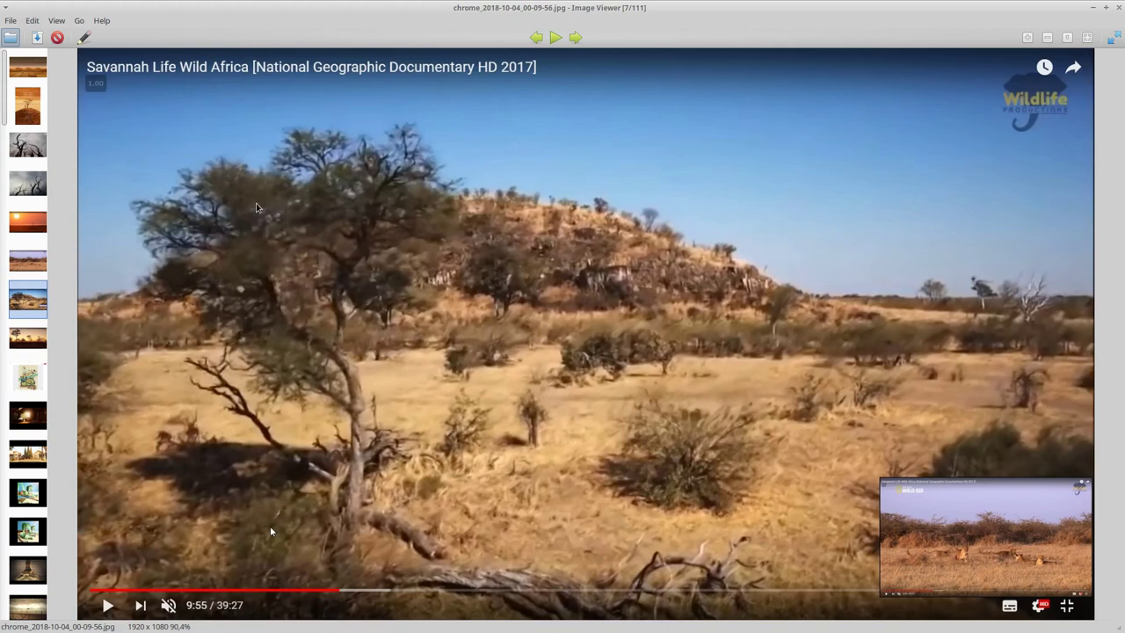
pyautogui.press('Right')
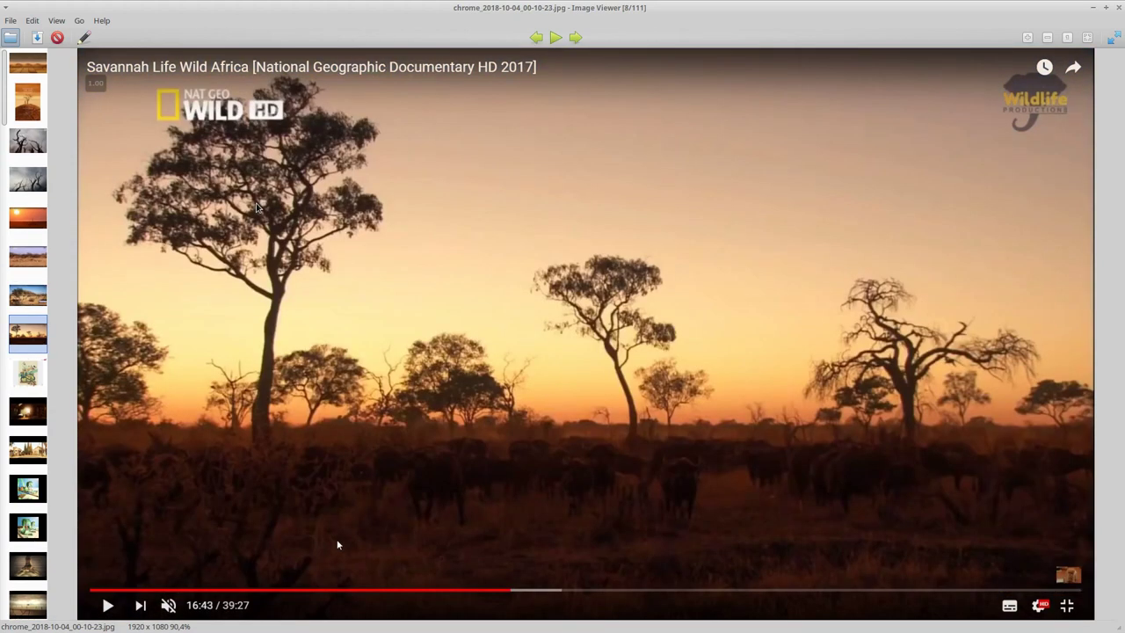
pyautogui.press('Right')
pyautogui.press('Right')
pyautogui.press('Right')
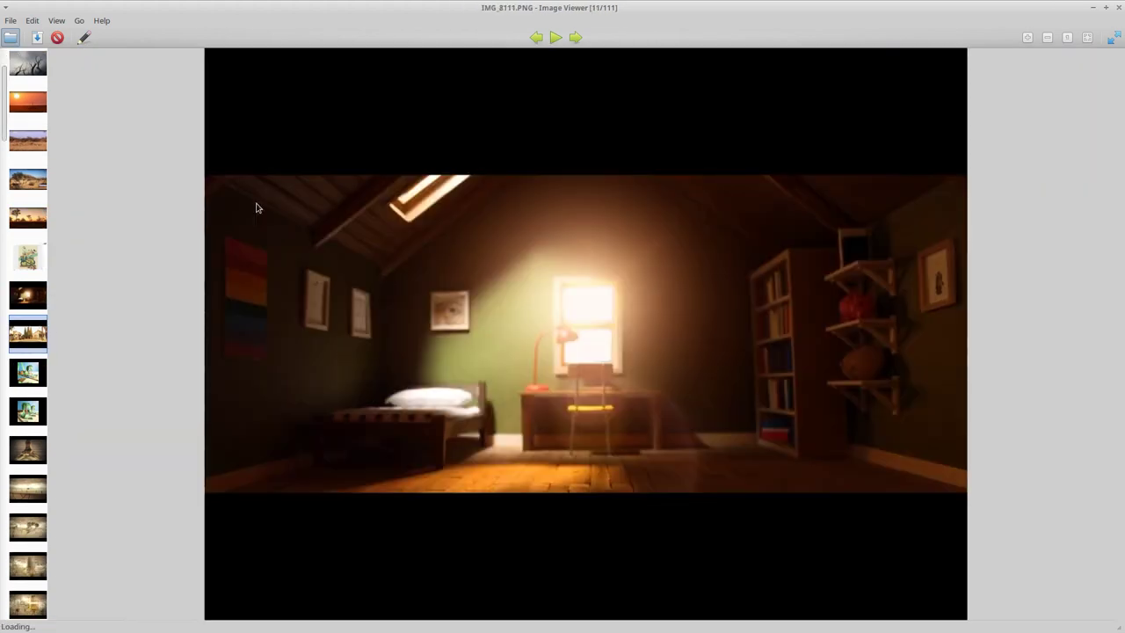
pyautogui.press('Right')
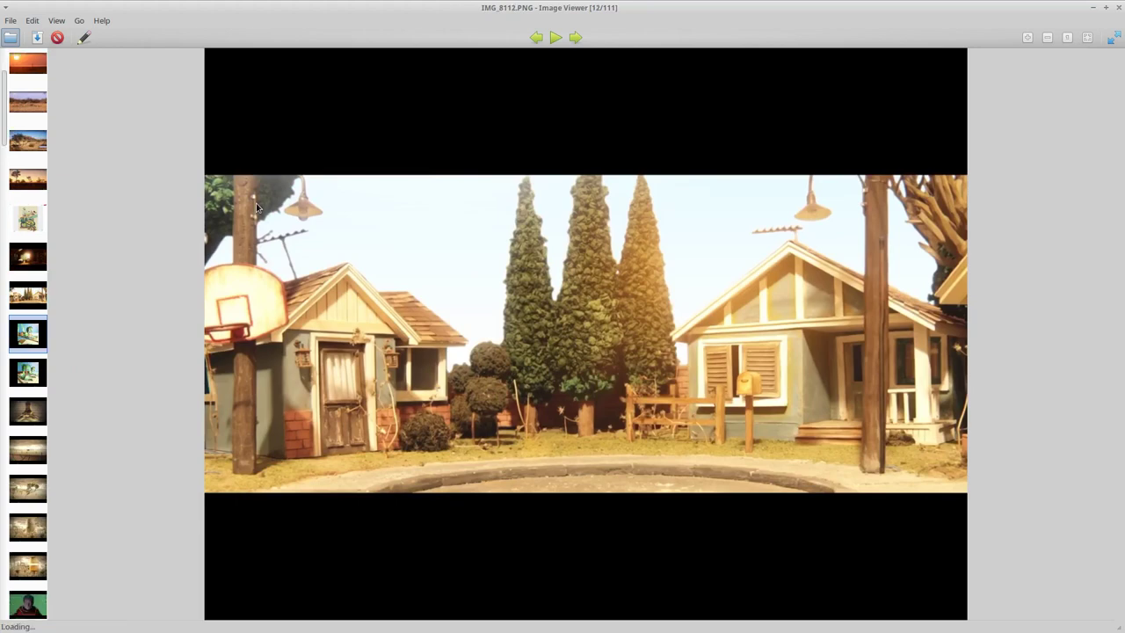
pyautogui.press('Right')
pyautogui.press('Right')
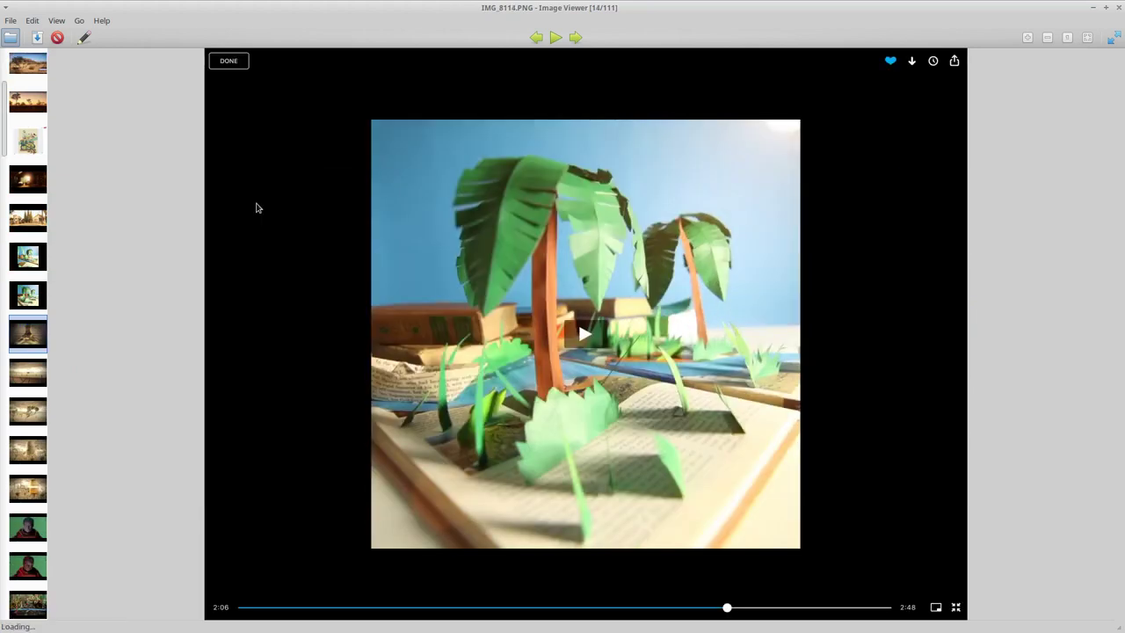
pyautogui.press('Right')
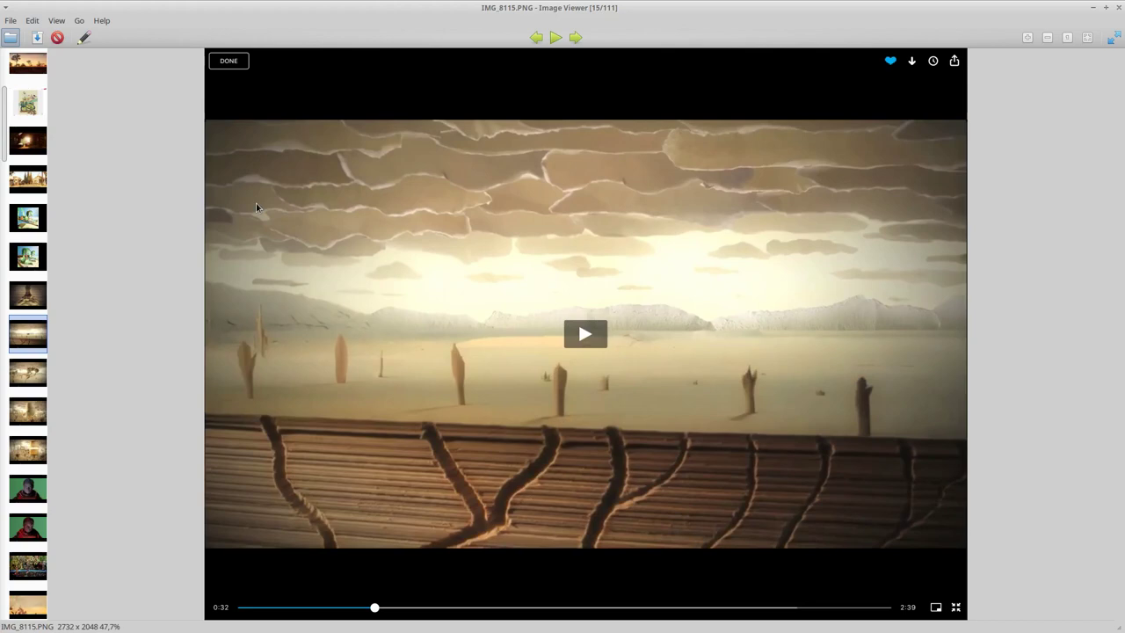
pyautogui.press('Right')
pyautogui.press('Right')
pyautogui.press('Right')
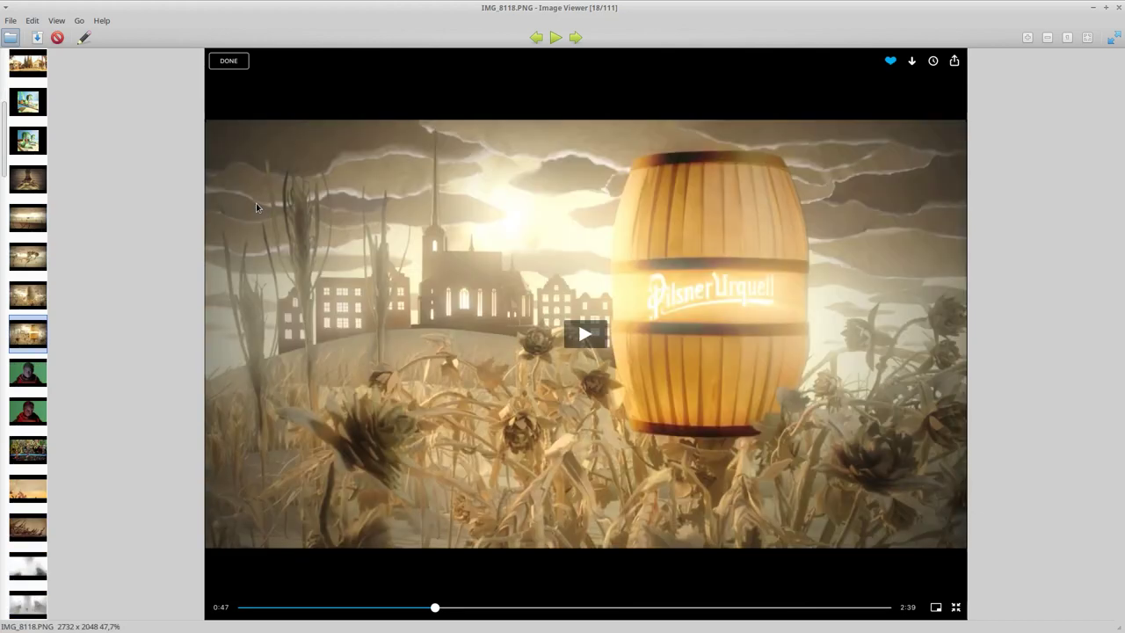
pyautogui.press('Right')
pyautogui.press('Right')
pyautogui.press('Right')
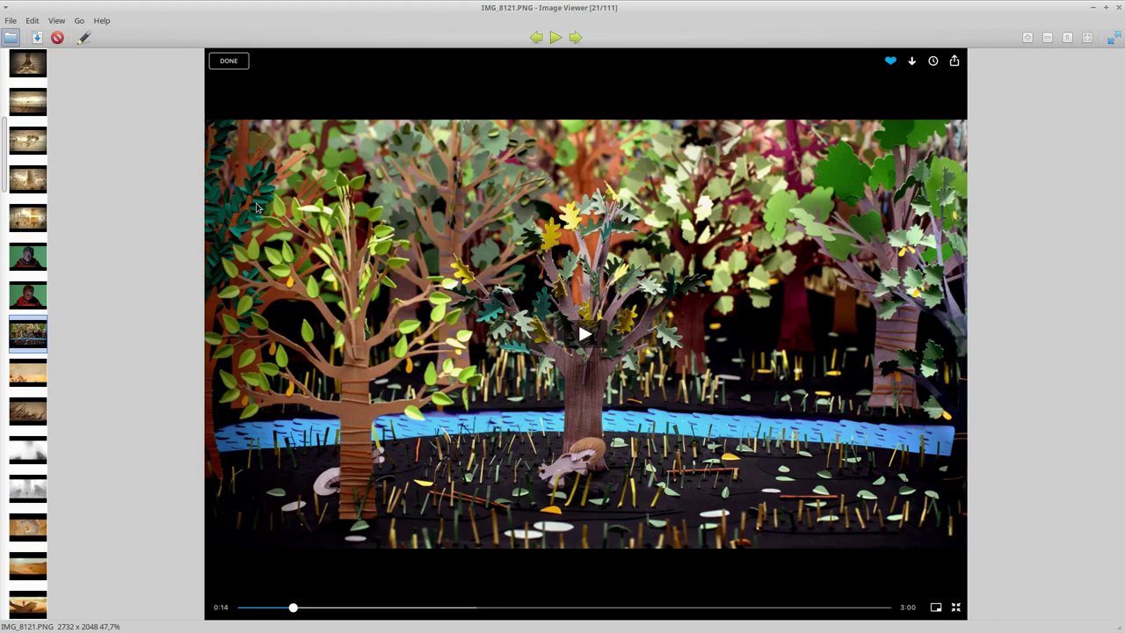
pyautogui.press('Right')
pyautogui.press('Right')
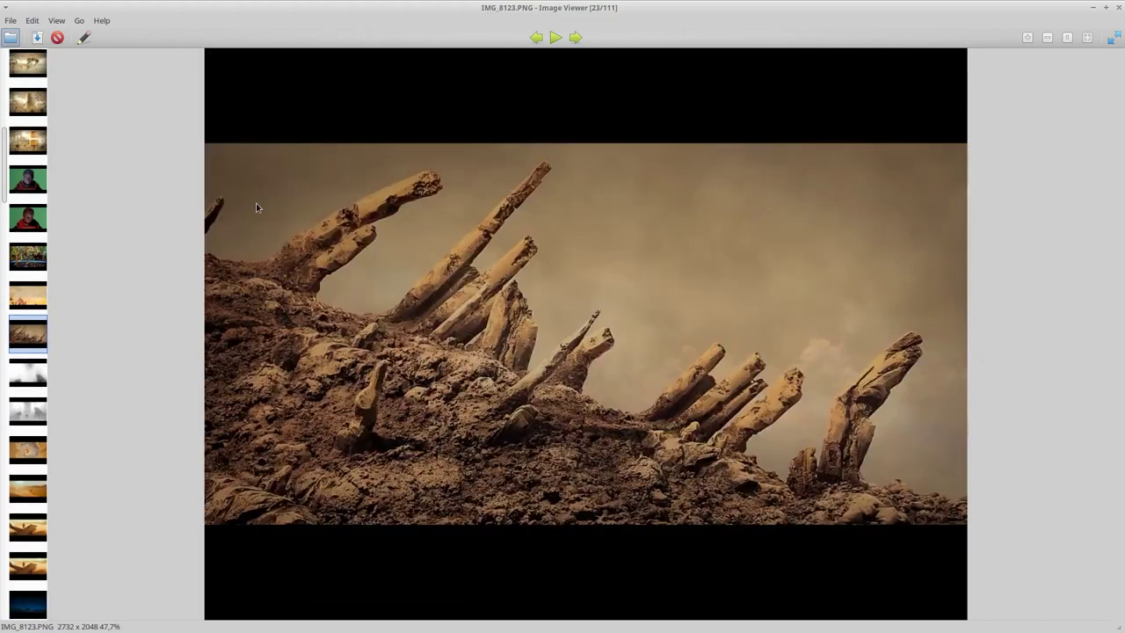
pyautogui.press('Right')
pyautogui.press('Right')
pyautogui.press('Right')
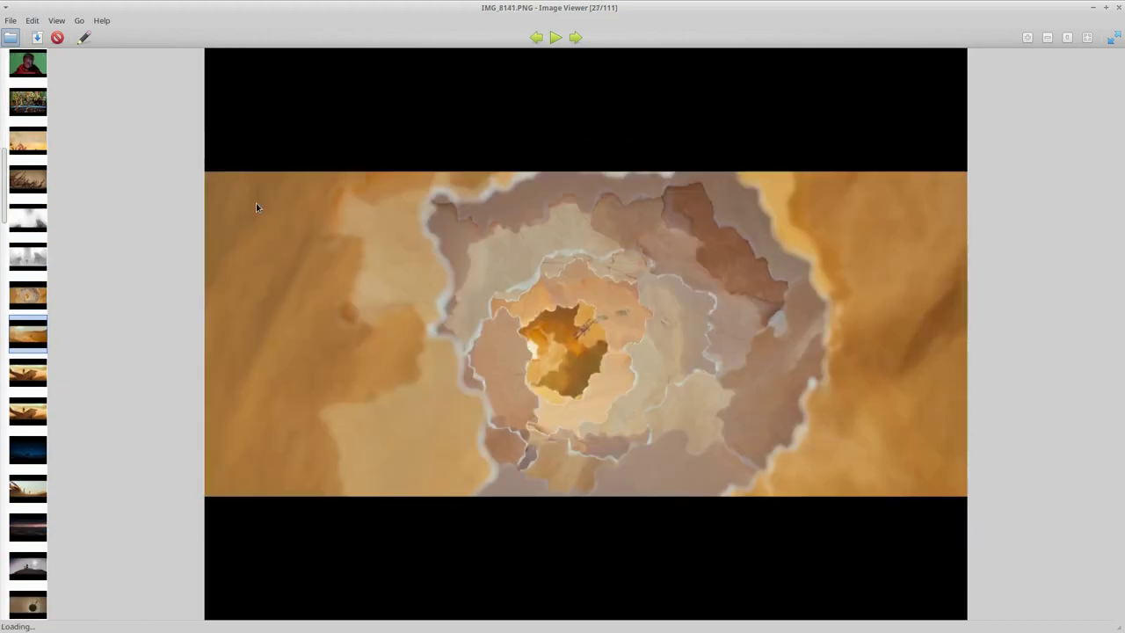
pyautogui.press('Right')
pyautogui.press('Right')
pyautogui.press('Right')
pyautogui.press('Right')
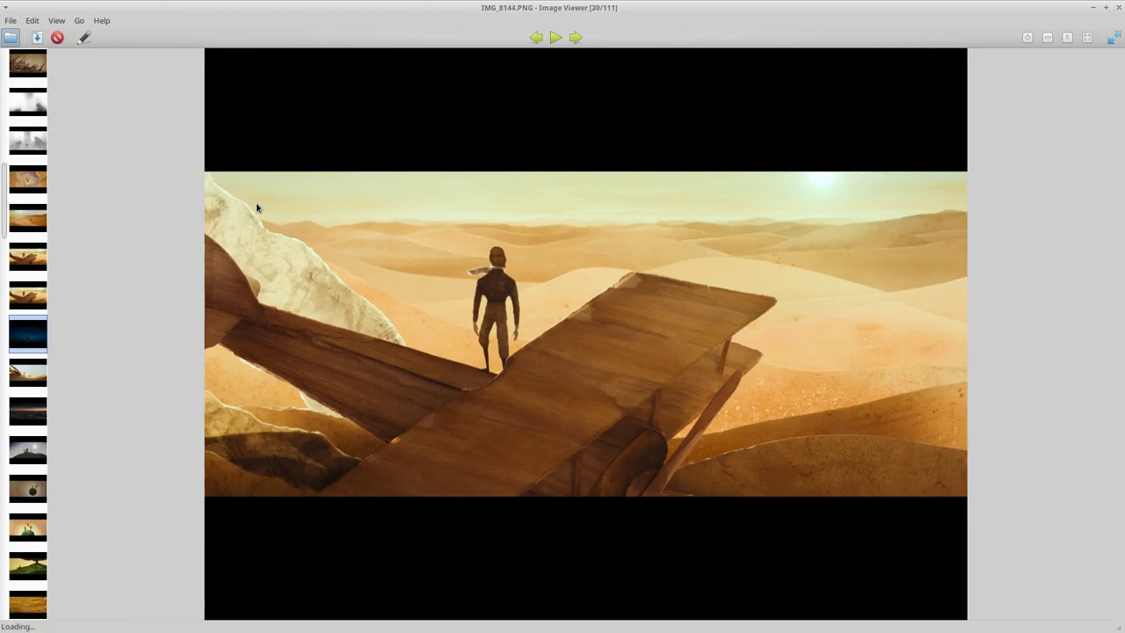
pyautogui.press('Right')
pyautogui.press('Right')
pyautogui.press('Right')
pyautogui.press('Right')
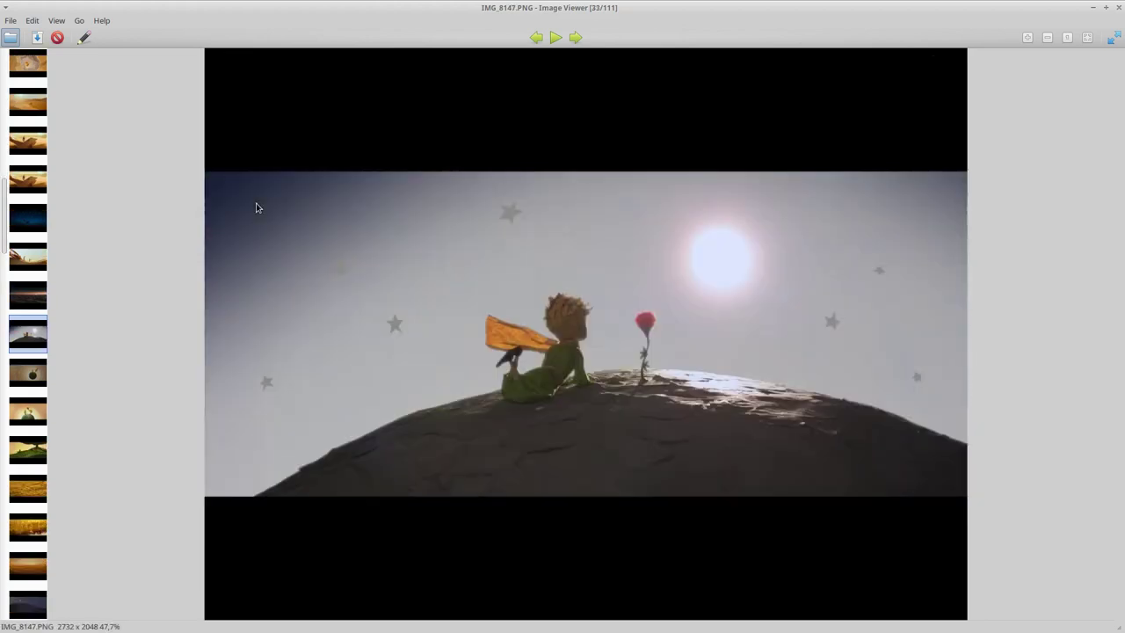
pyautogui.press('Right')
pyautogui.press('Right')
pyautogui.press('Right')
pyautogui.press('Right')
pyautogui.press('Right')
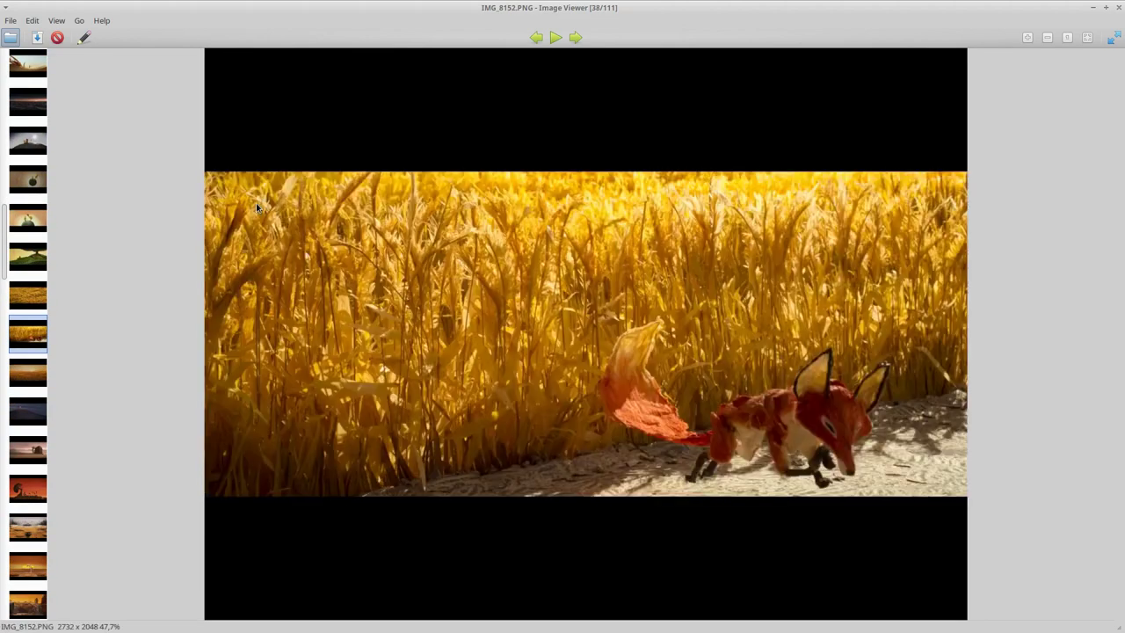
pyautogui.press('Right')
pyautogui.press('Right')
pyautogui.press('Right')
pyautogui.press('Right')
pyautogui.press('Right')
pyautogui.press('Right')
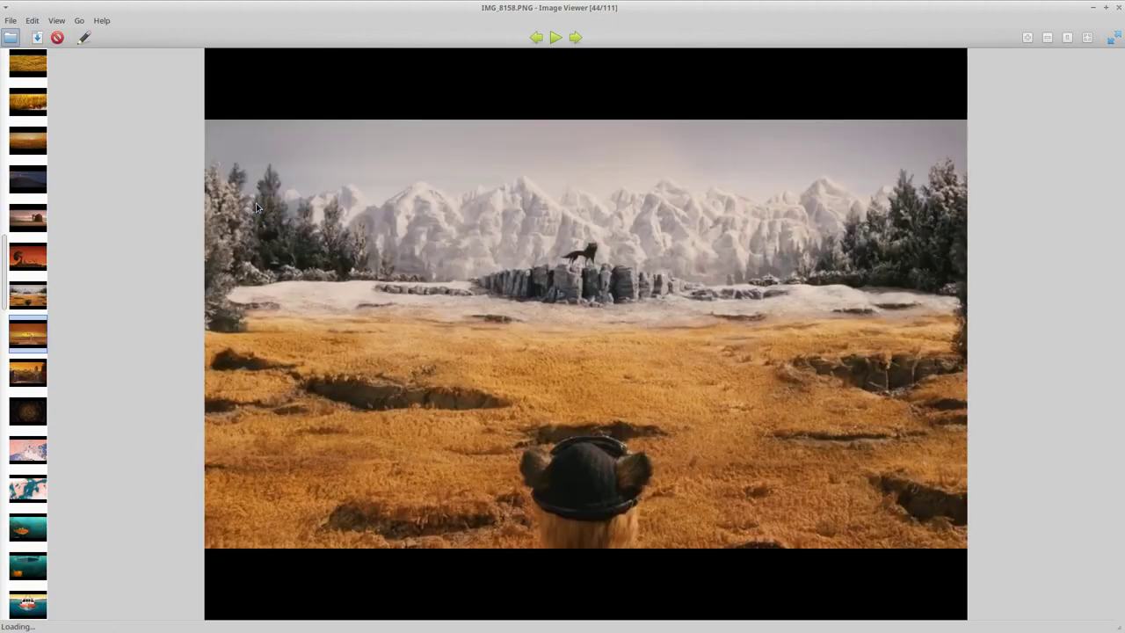
pyautogui.press('Right')
pyautogui.press('Left')
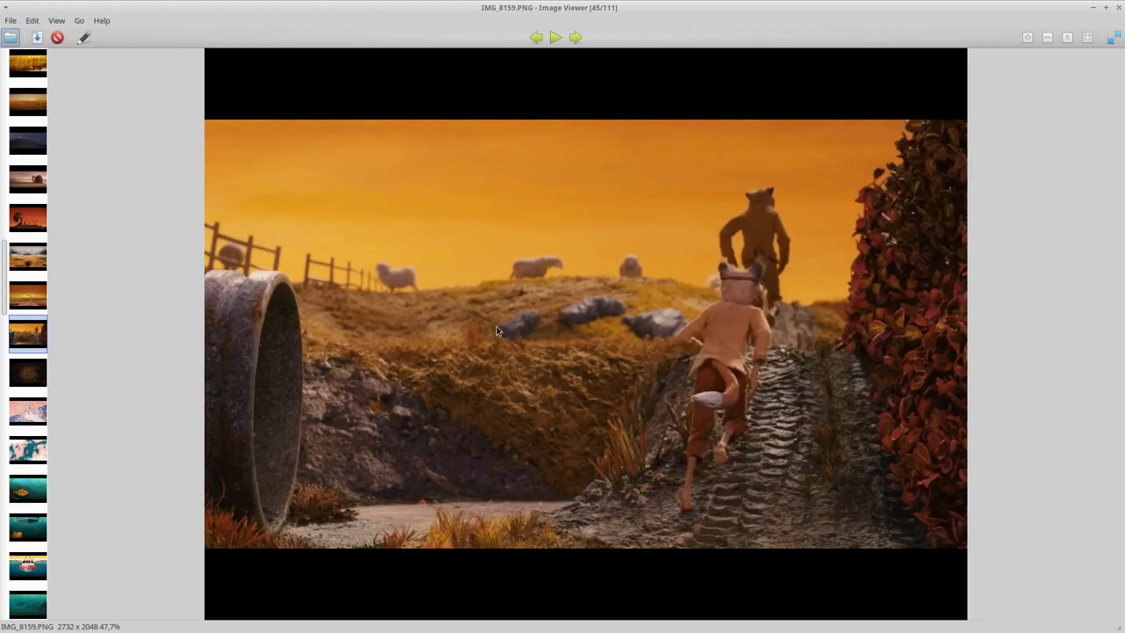
# - Close the Esteticas viewer, open the Puppet folder, and view its first image, the girl puppet
pyautogui.click(1118, 7)
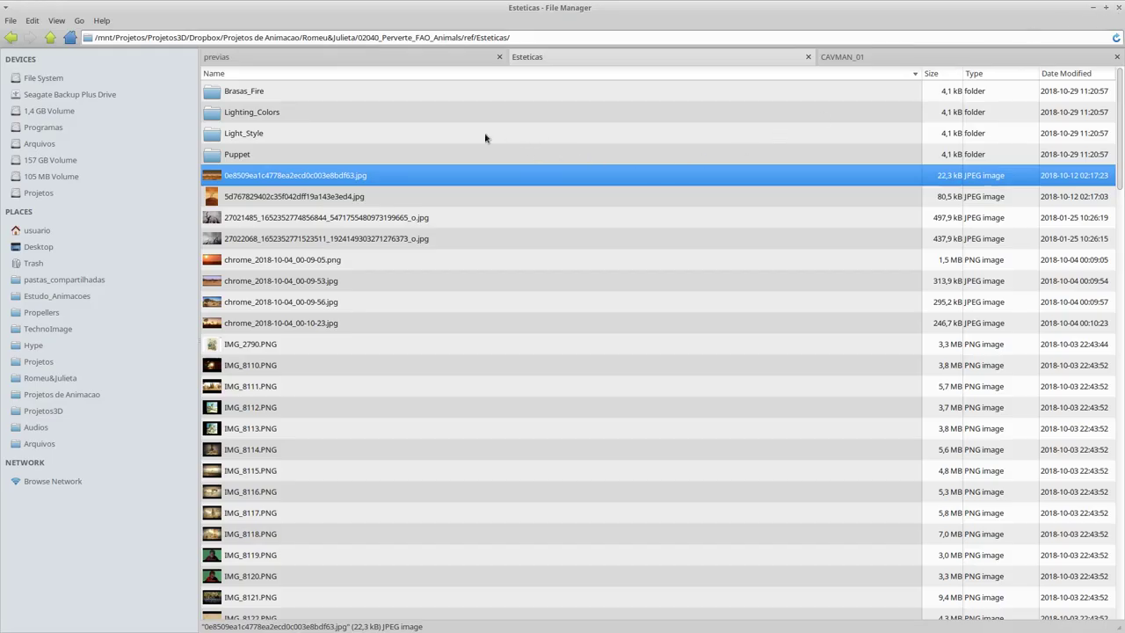
pyautogui.doubleClick(381, 151)
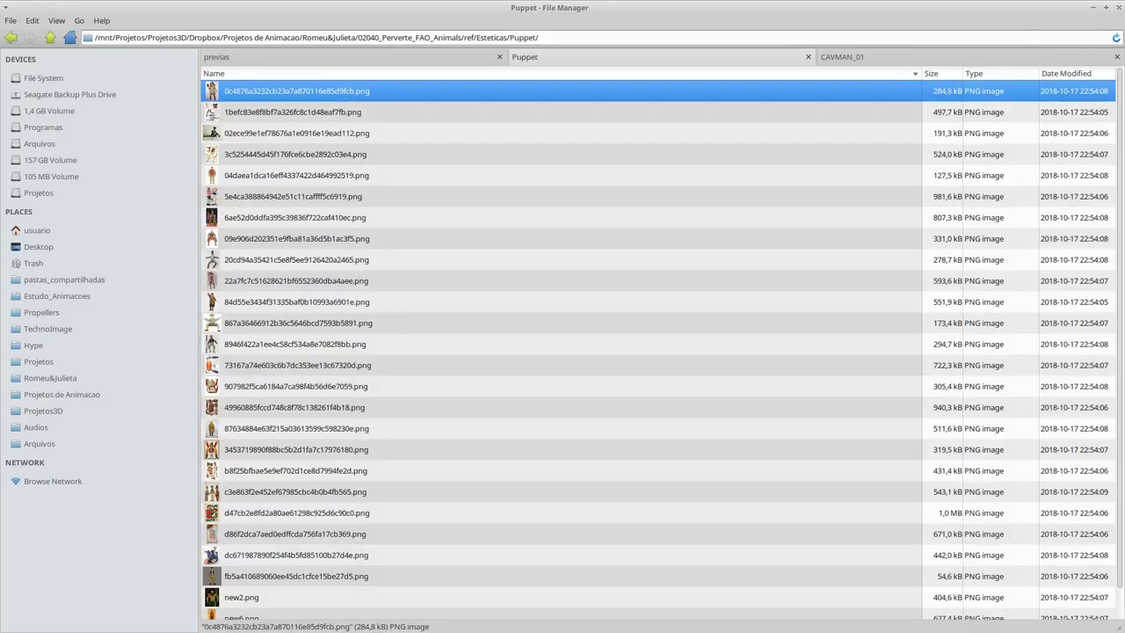
pyautogui.press('Return')
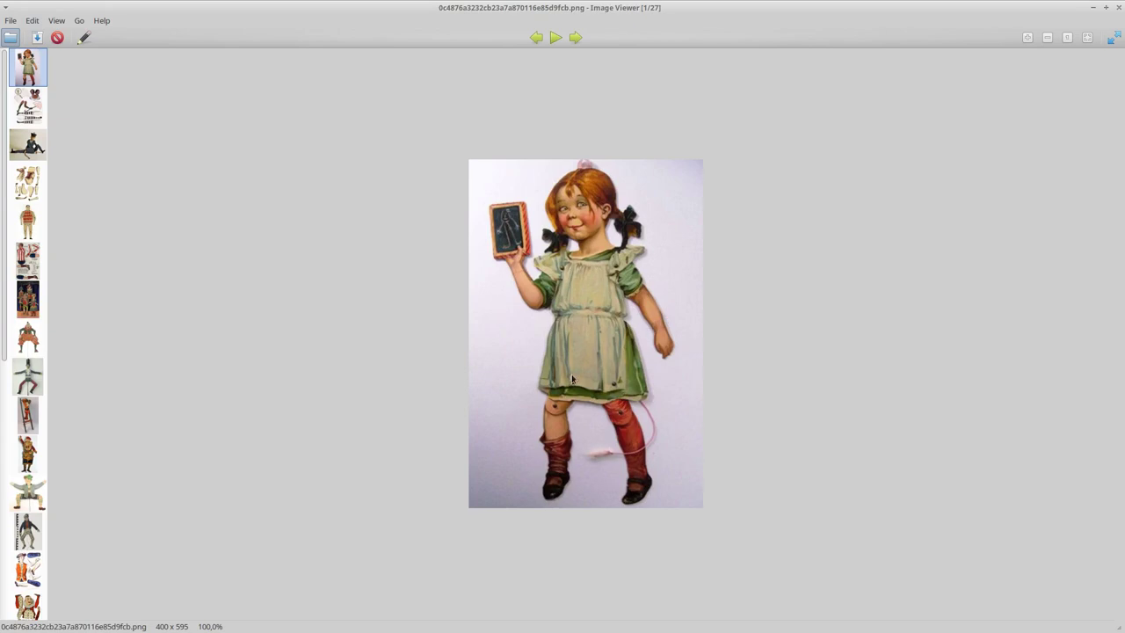
# - Scroll through the puppet references to the checkered clown, 8 of 27, then bring up the window switcher
pyautogui.scroll(-1, 561, 452)
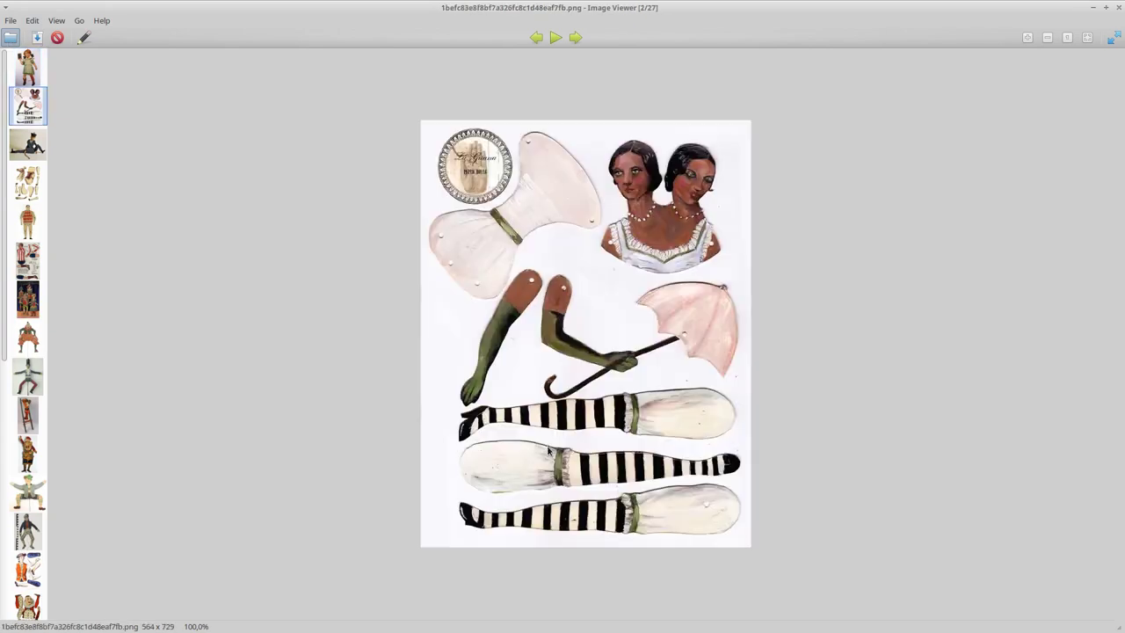
pyautogui.scroll(-1, 554, 448)
pyautogui.scroll(-1, 545, 444)
pyautogui.scroll(-1, 540, 431)
pyautogui.scroll(-1, 541, 428)
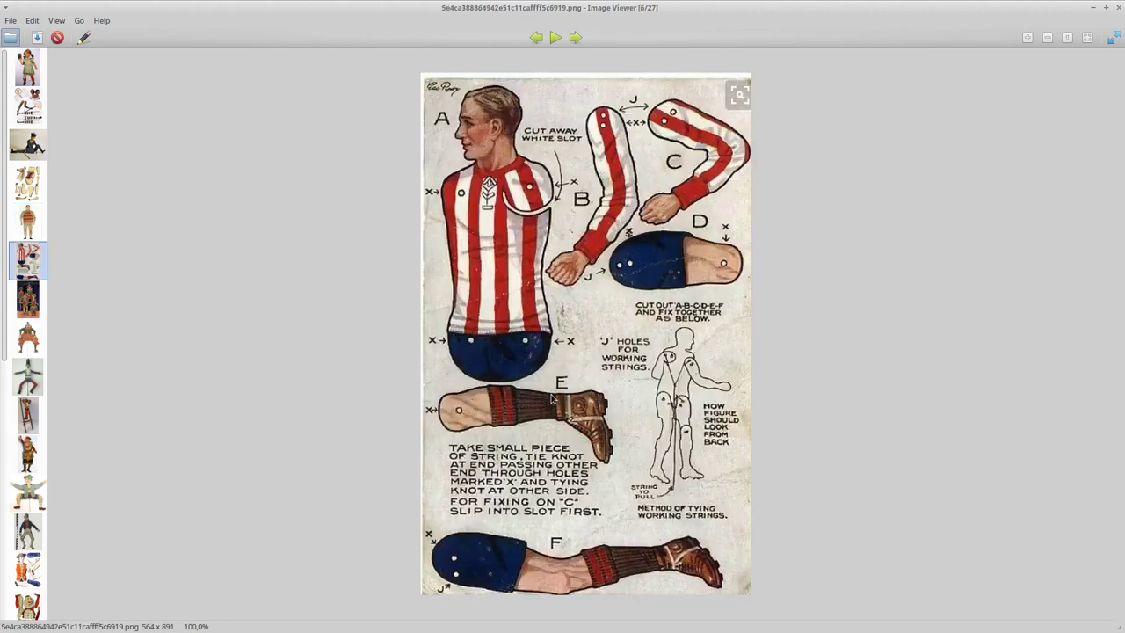
pyautogui.scroll(-1, 532, 387)
pyautogui.scroll(1, 616, 254)
pyautogui.scroll(-1, 562, 250)
pyautogui.scroll(-1, 556, 273)
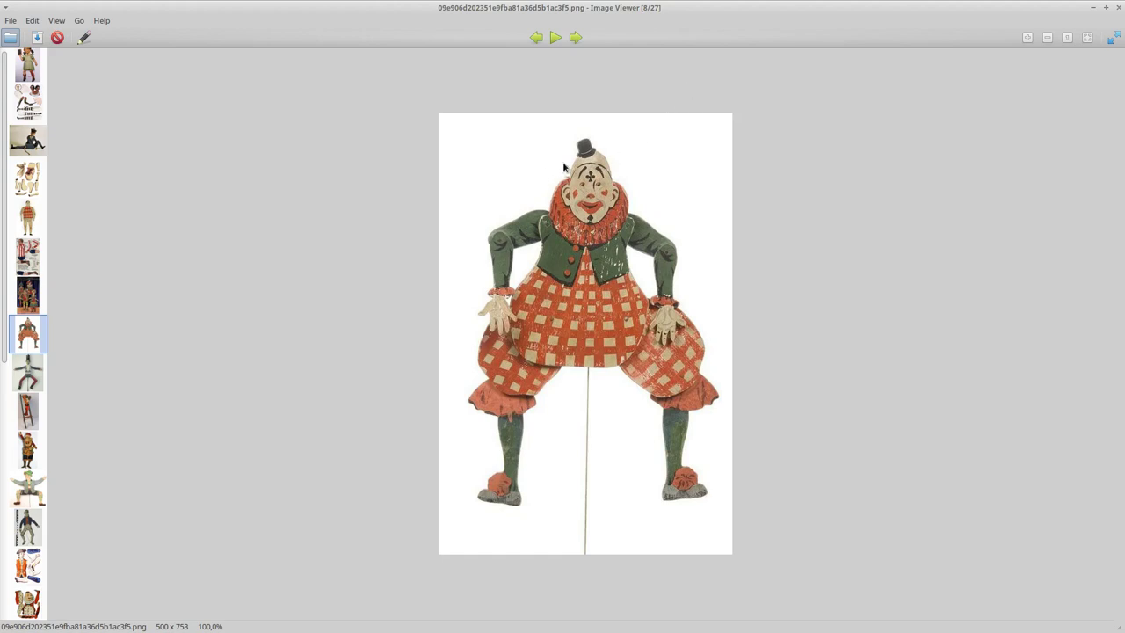
pyautogui.hotkey('alt', 'Tab')
pyautogui.hotkey('alt', 'Tab')
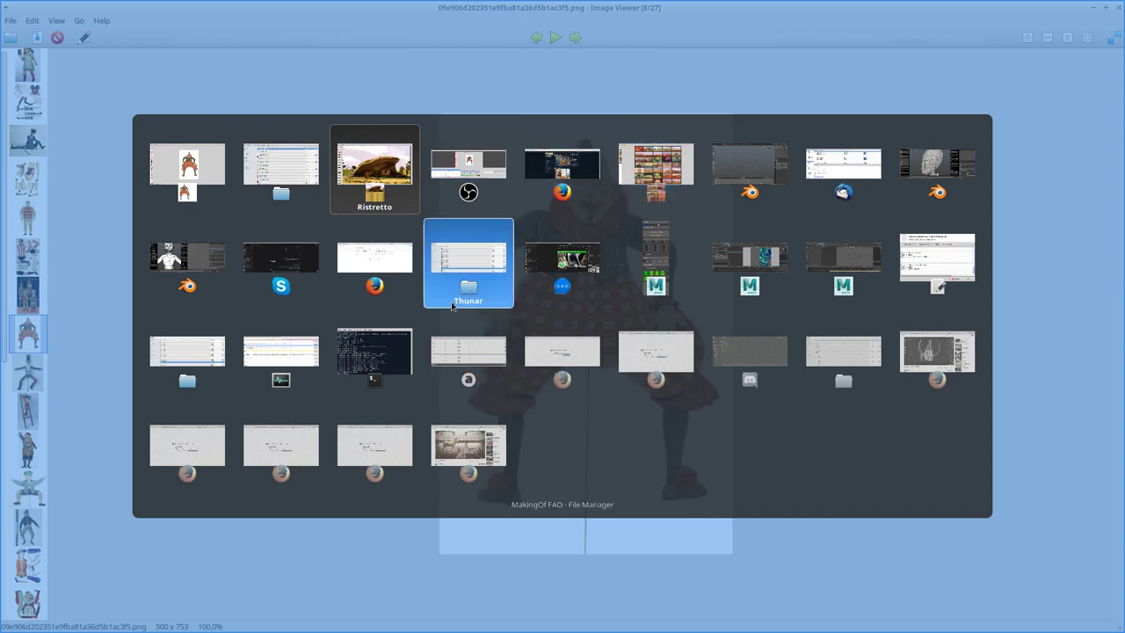
# - Switch to the FAO video in Firefox, then minimise Firefox to return to the clown puppet image
pyautogui.click(479, 457)
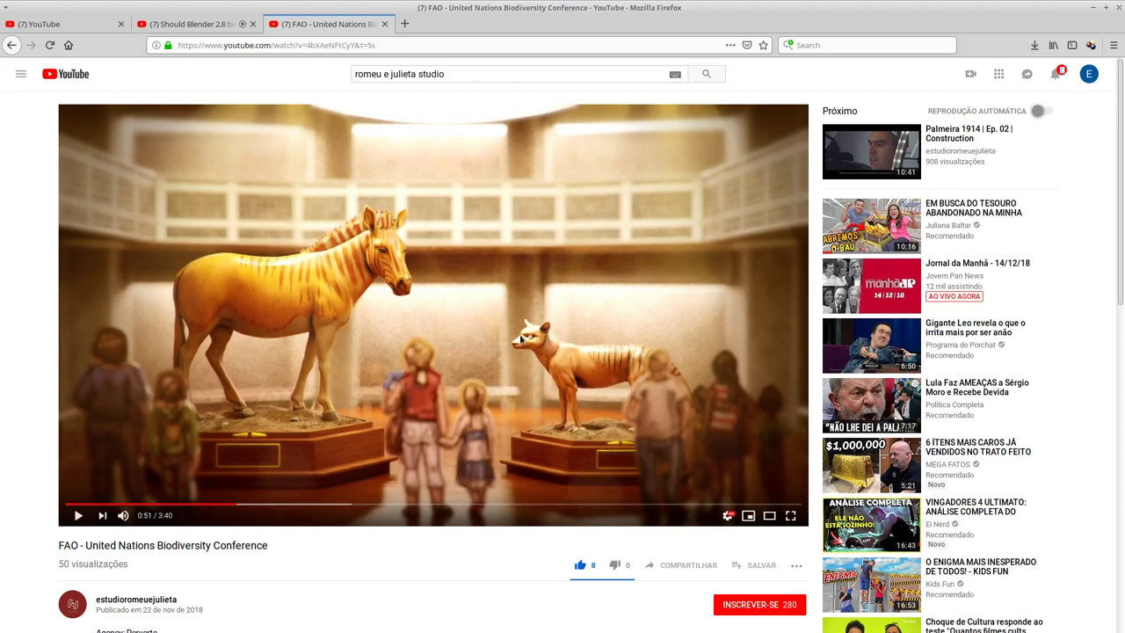
pyautogui.click(1092, 8)
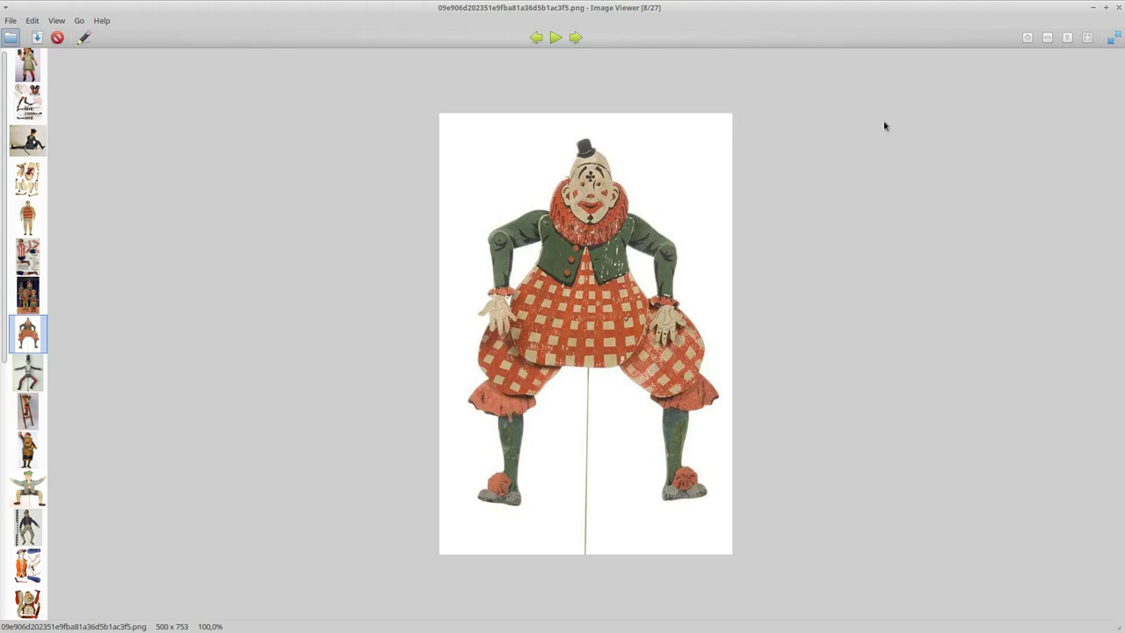
# - Close the viewer, go up to the project folder, and open 2D/storyboard/baixa
pyautogui.click(1118, 8)
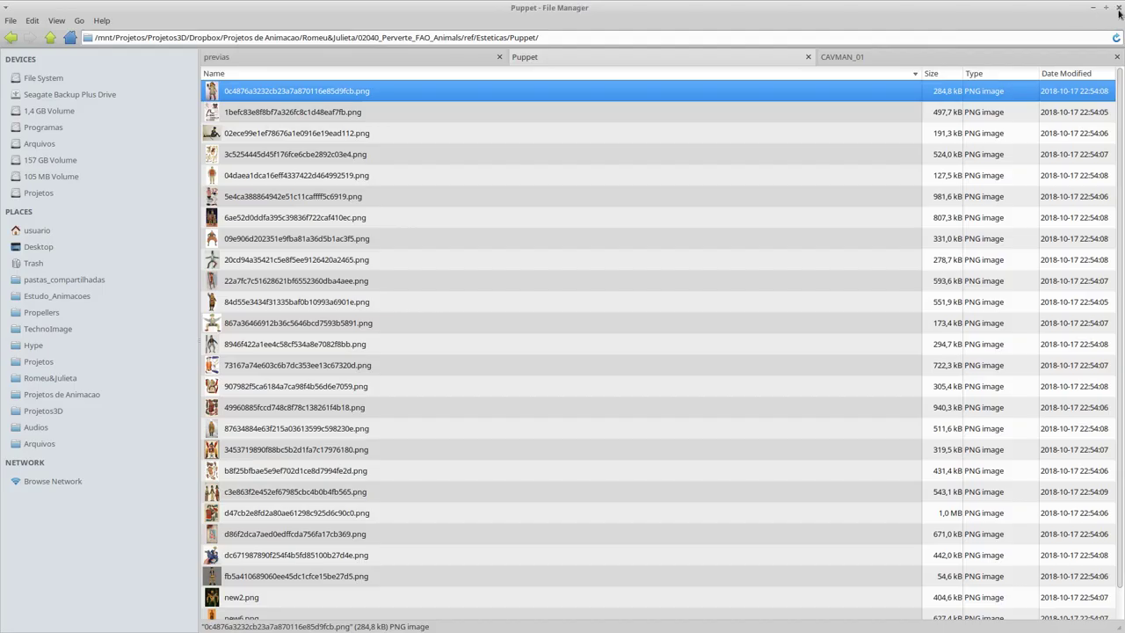
pyautogui.click(51, 37)
pyautogui.click(51, 38)
pyautogui.click(51, 38)
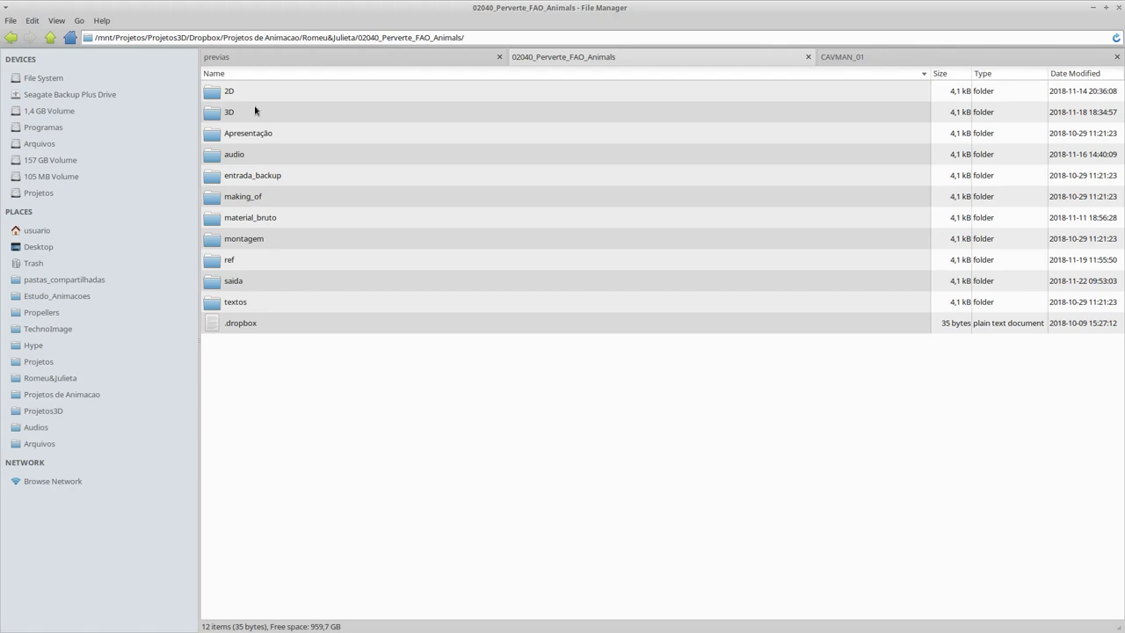
pyautogui.click(426, 58)
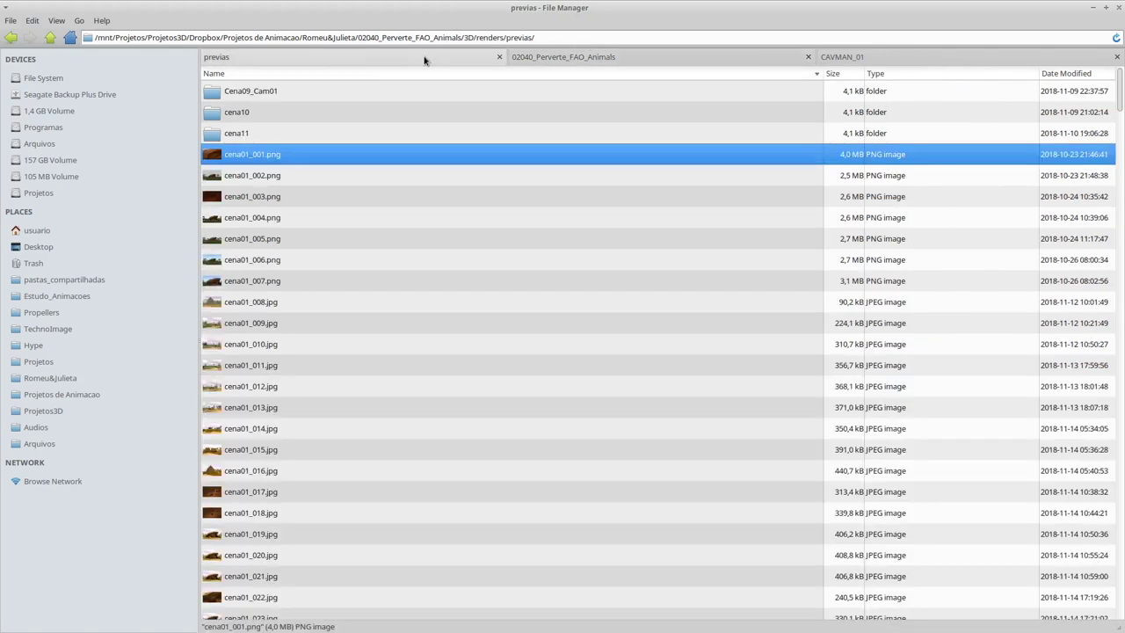
pyautogui.click(535, 58)
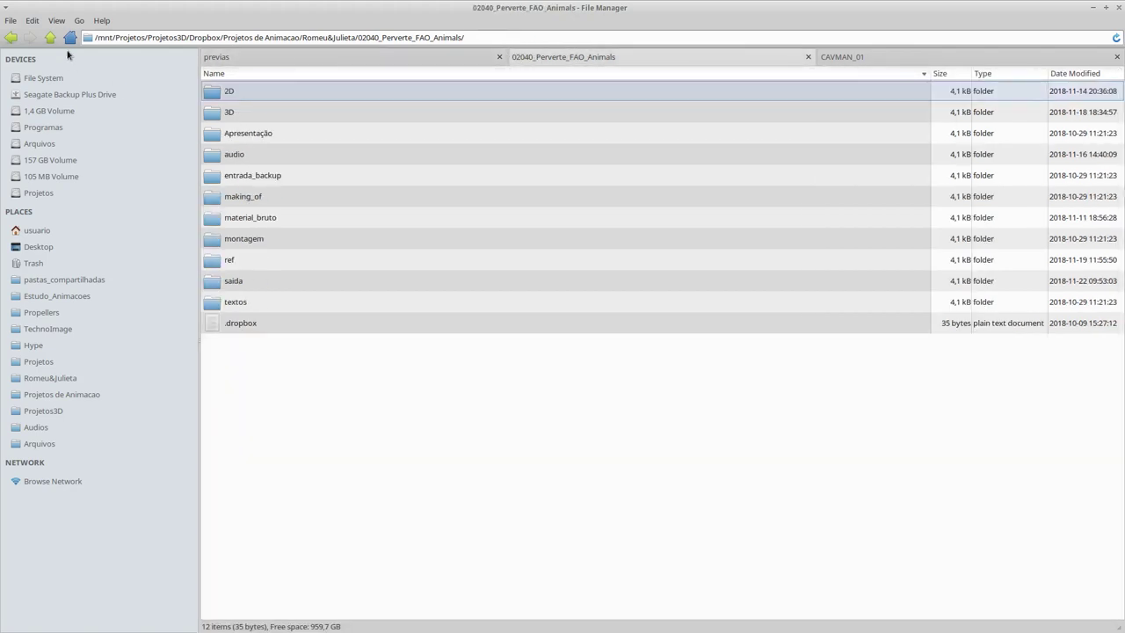
pyautogui.doubleClick(245, 92)
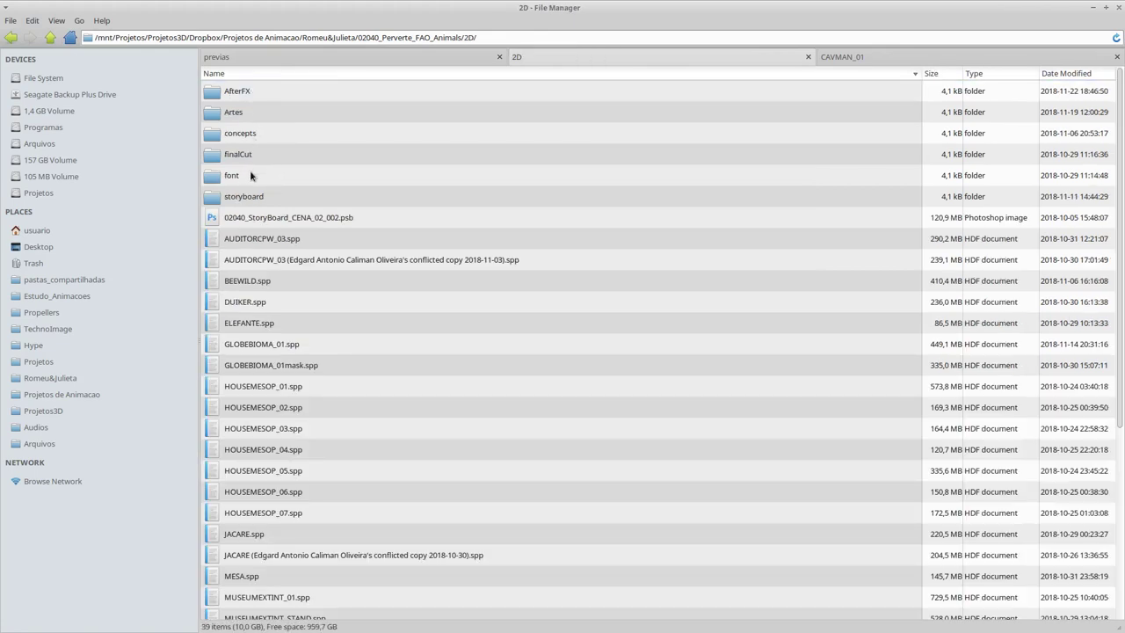
pyautogui.doubleClick(251, 196)
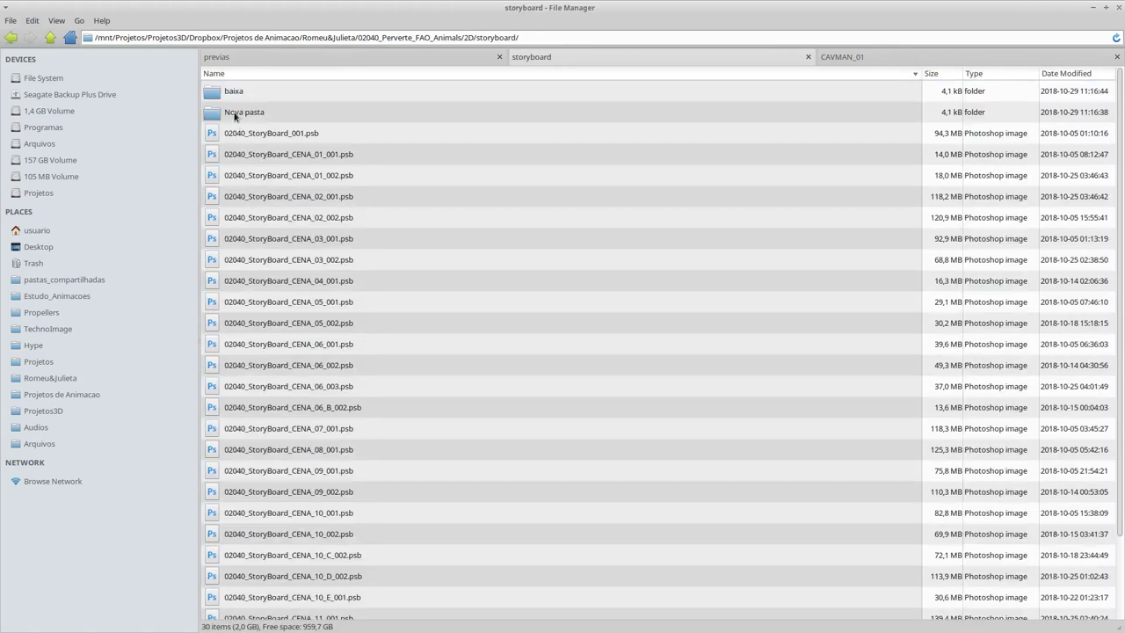
pyautogui.doubleClick(237, 99)
# - Open the first storyboard sketch and page ahead to the village ploughing scene, 02040_StoryBoard_CENA_02_0012_E.jpg
pyautogui.doubleClick(252, 92)
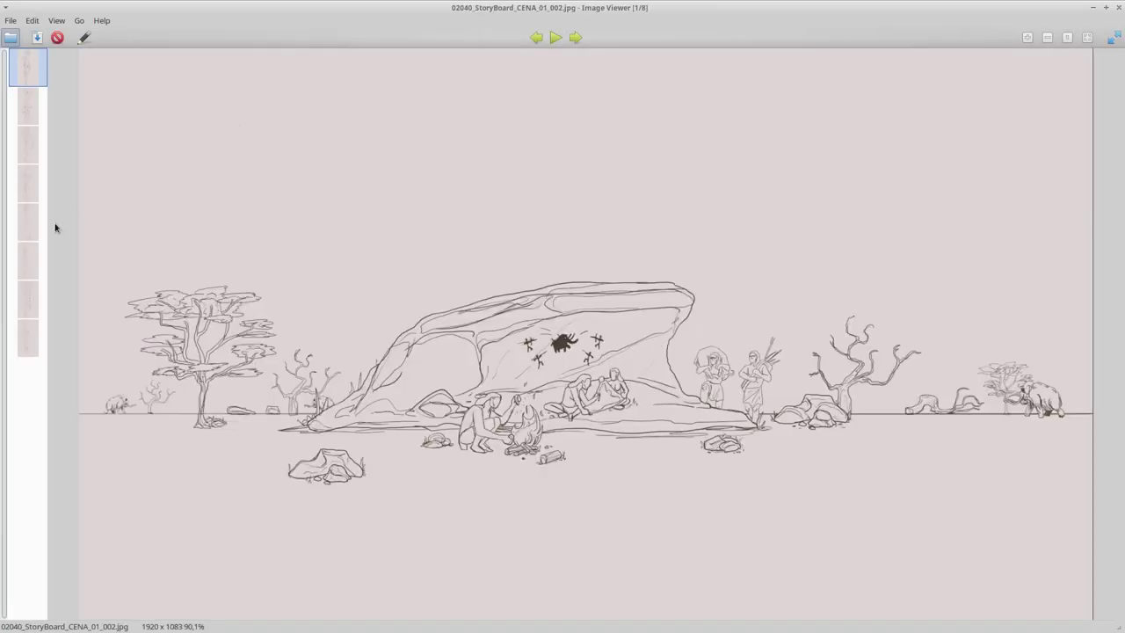
pyautogui.press('Right')
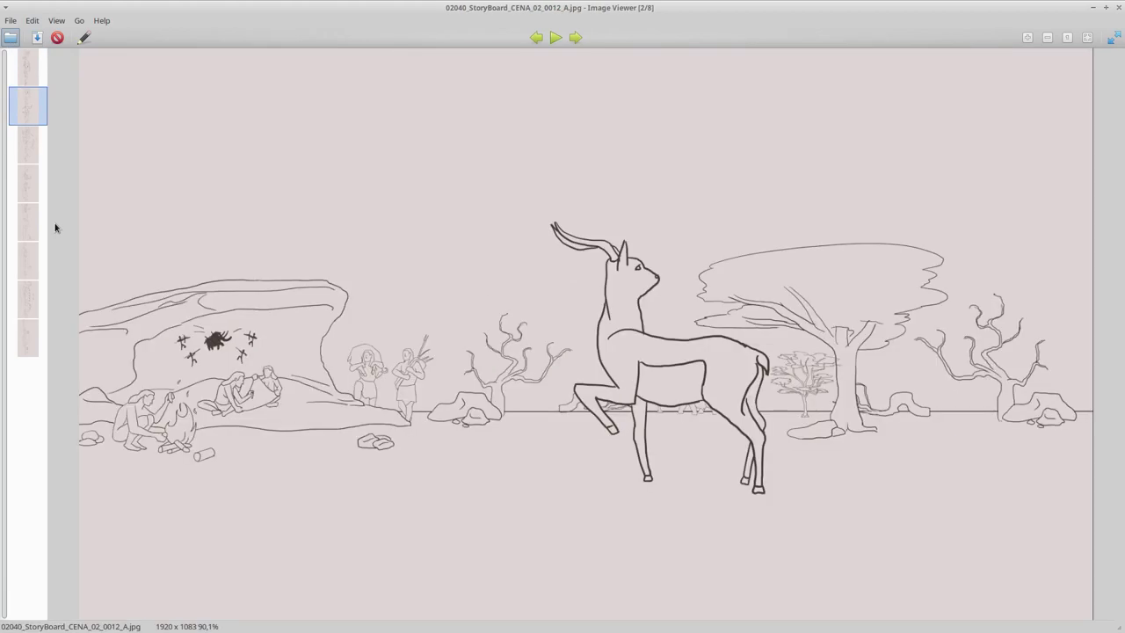
pyautogui.press('Left')
pyautogui.press('Right')
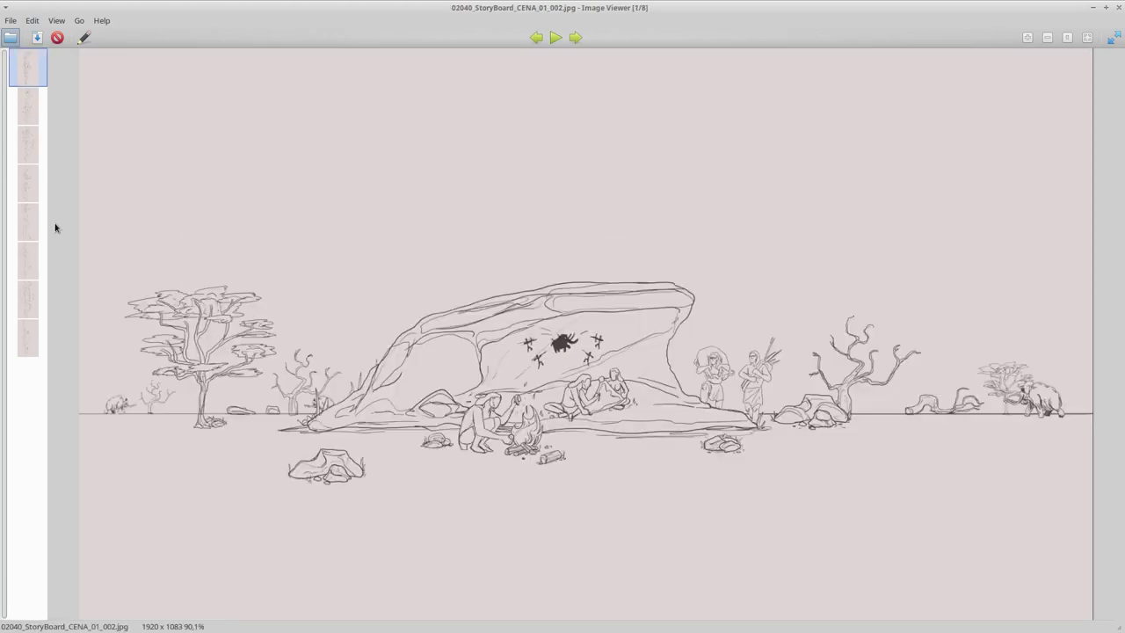
pyautogui.press('Right')
pyautogui.press('Right')
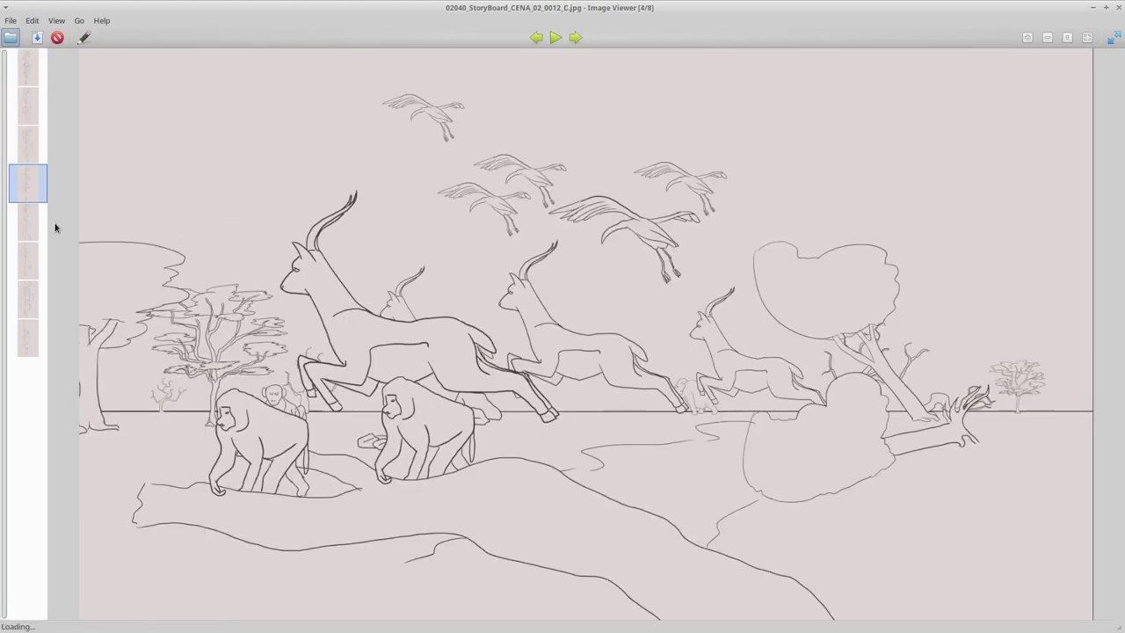
pyautogui.press('Right')
pyautogui.press('Right')
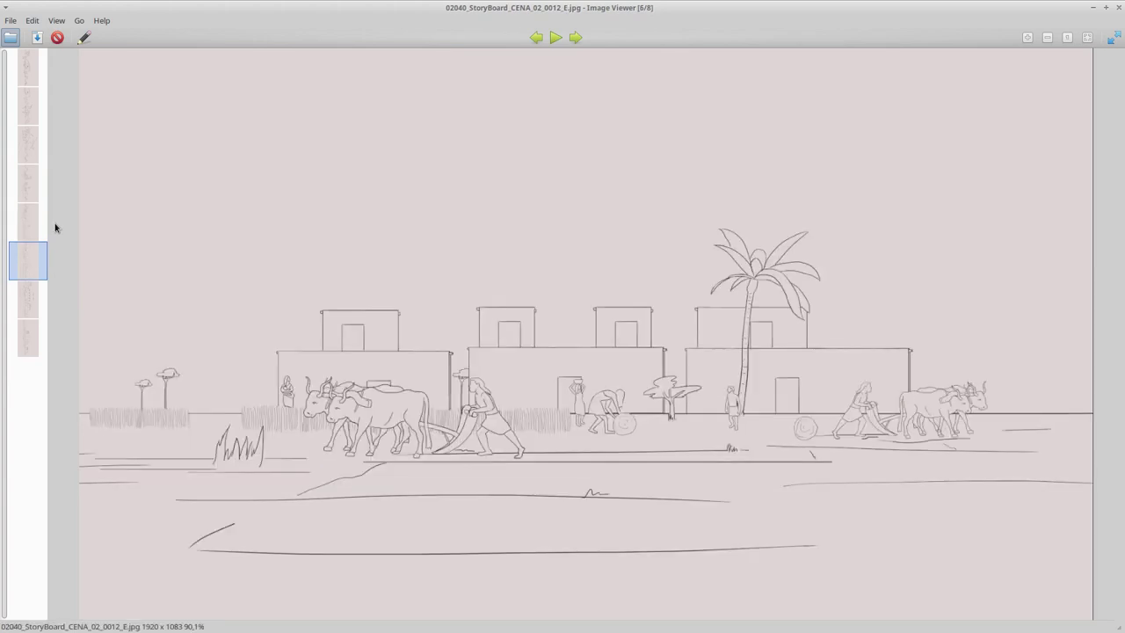
pyautogui.press('Right')
pyautogui.press('Right')
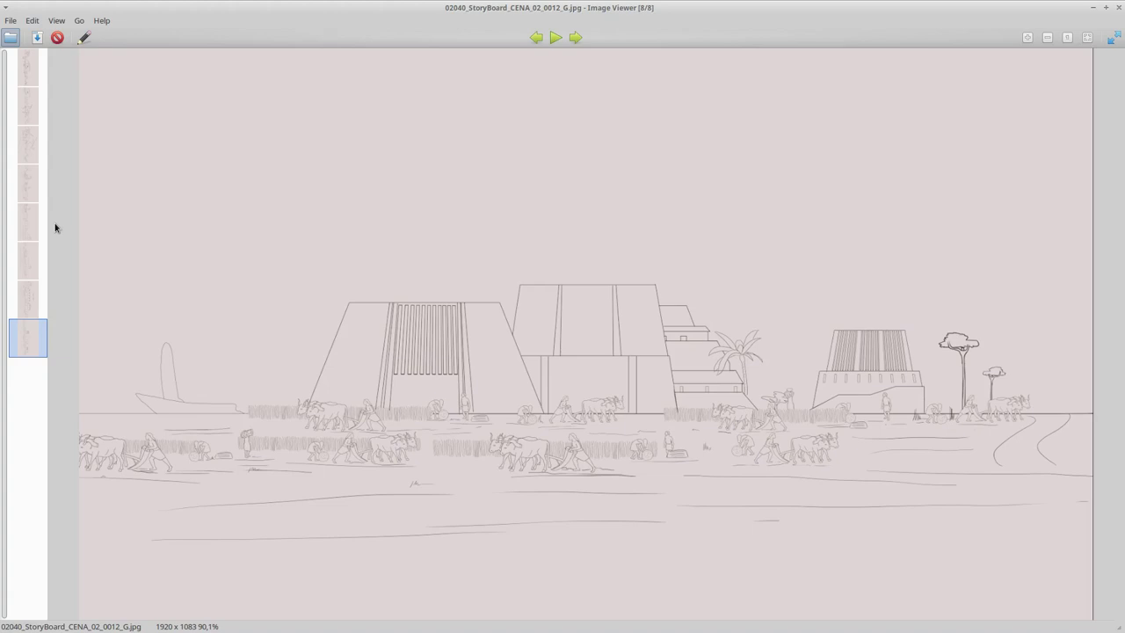
# - Close the viewer, move into storyboard/Nova pasta, and open 02040_StoryBoard_CENA_02_0012_A.jpg
pyautogui.click(1119, 8)
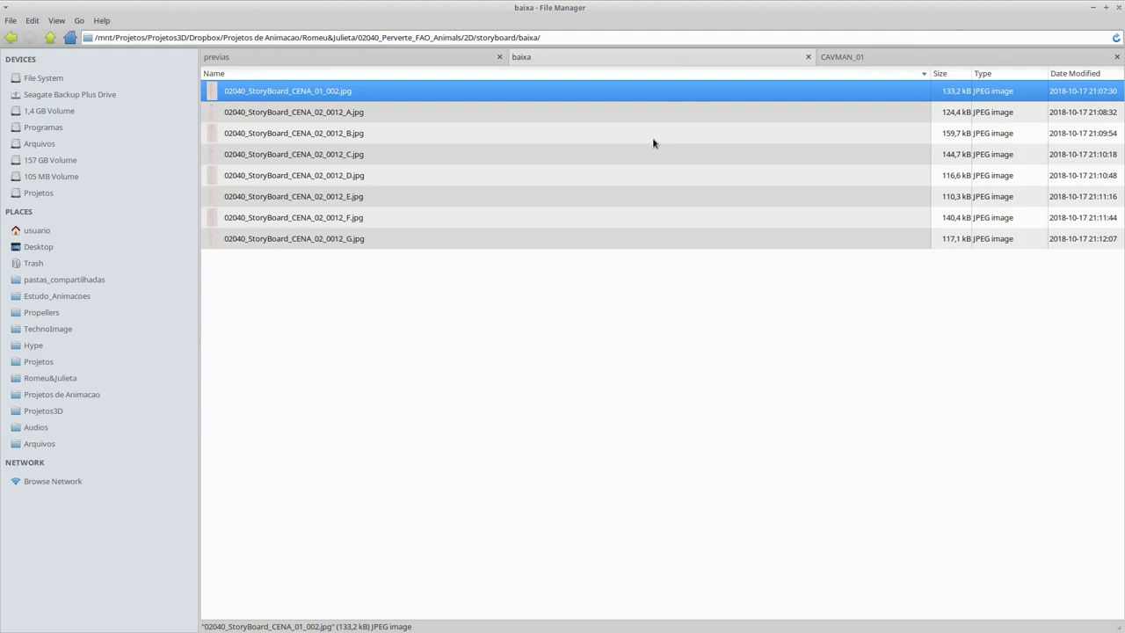
pyautogui.click(46, 42)
pyautogui.doubleClick(253, 116)
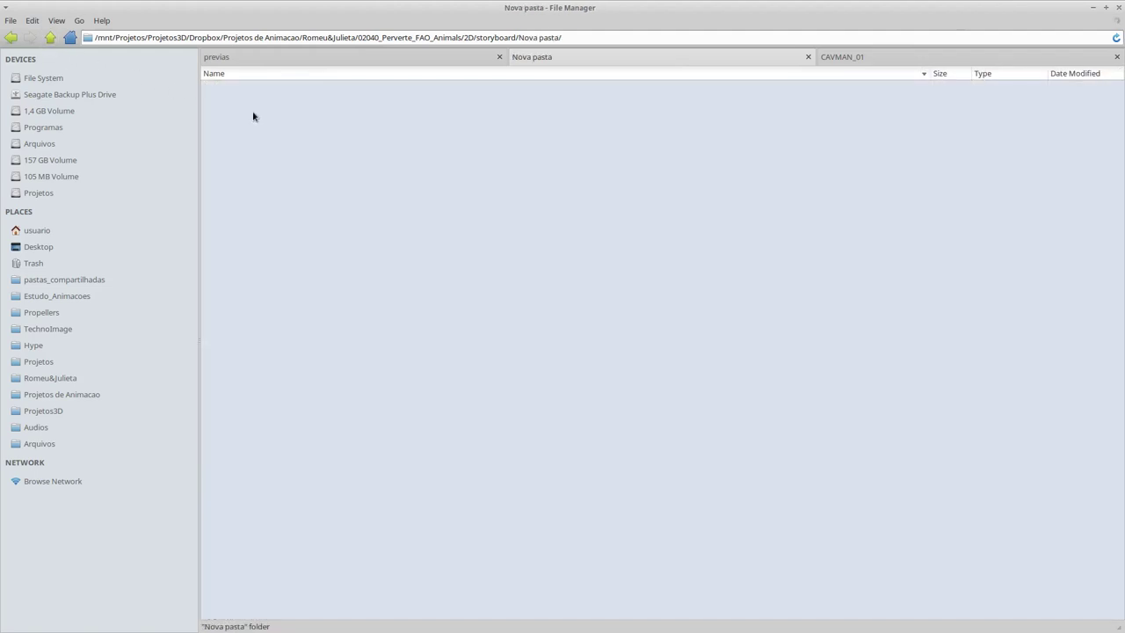
pyautogui.doubleClick(264, 100)
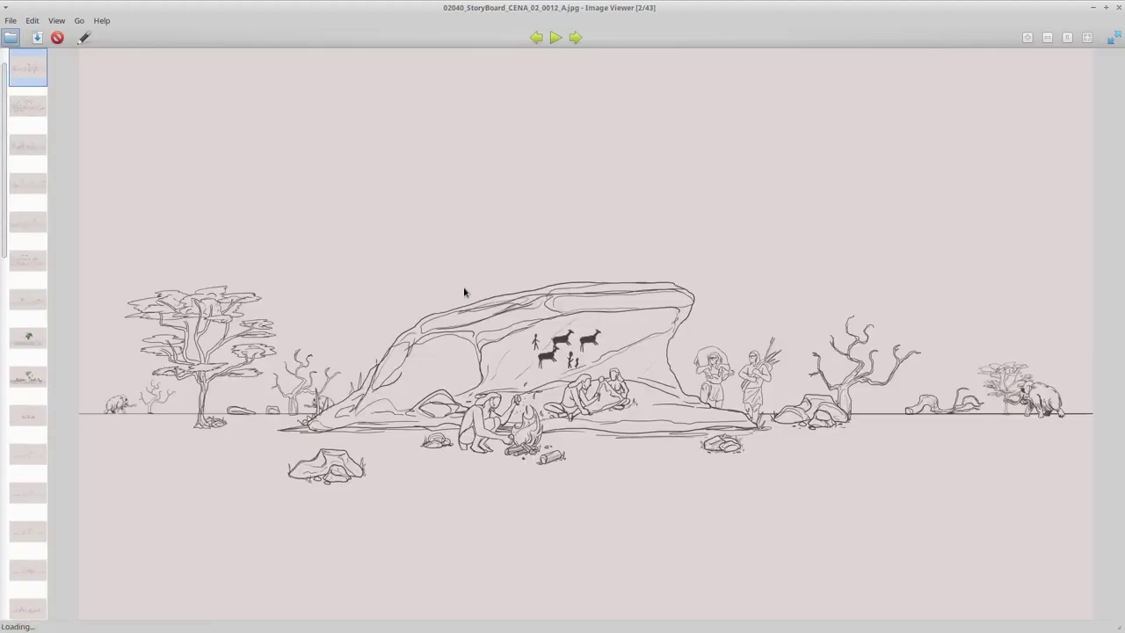
# - Step through the Nova pasta storyboards past the globe museum and deer sketches
pyautogui.press('Right')
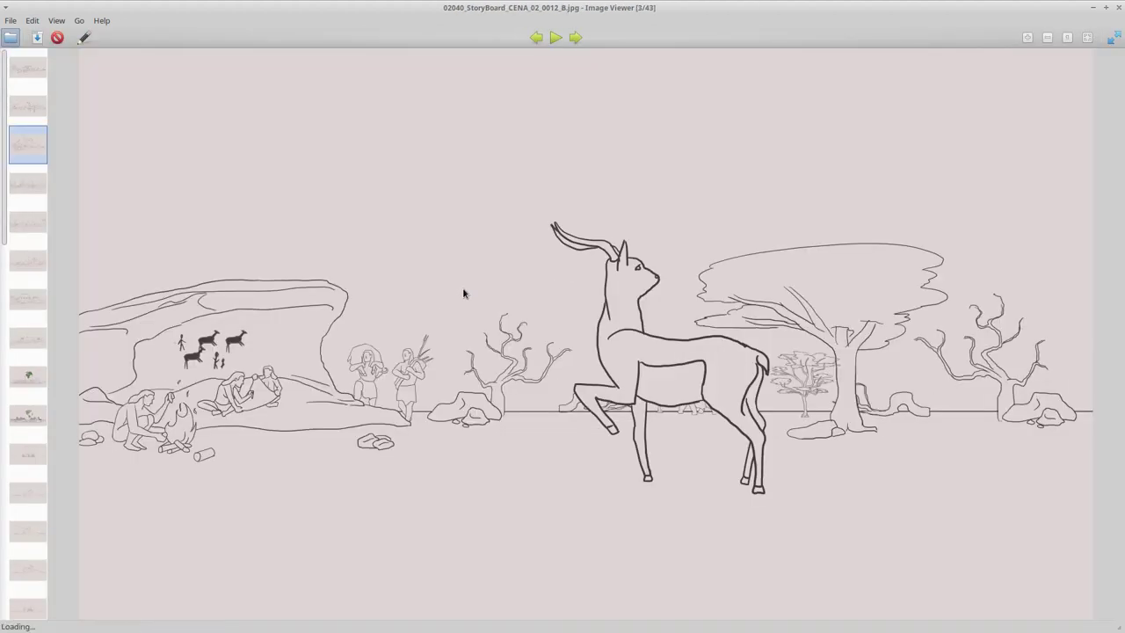
pyautogui.press('Right')
pyautogui.press('Right')
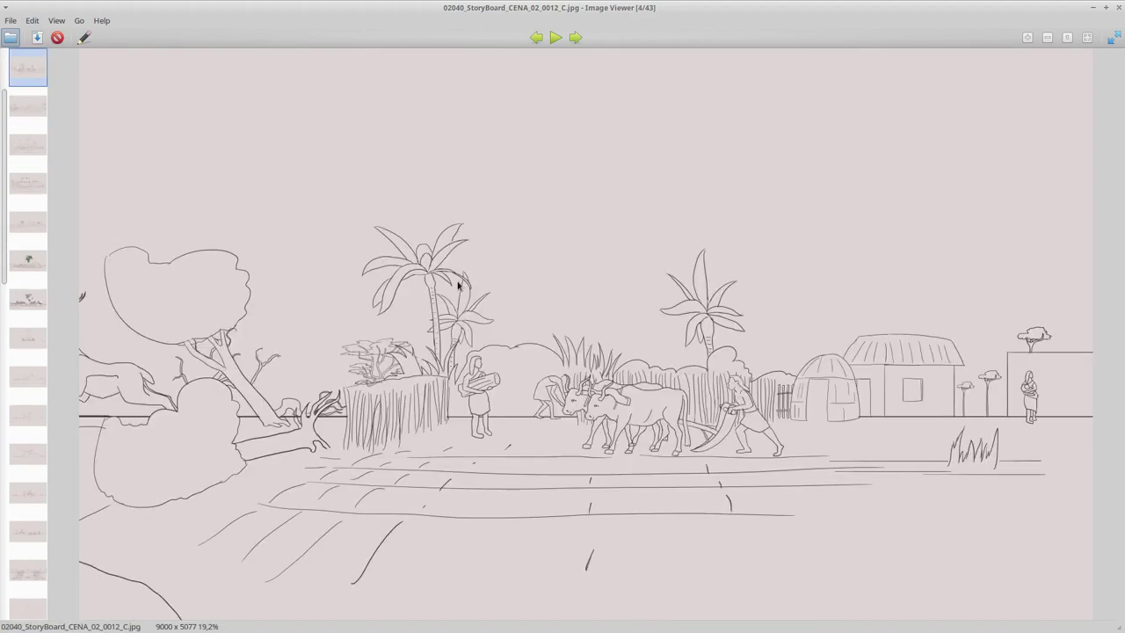
pyautogui.press('Right')
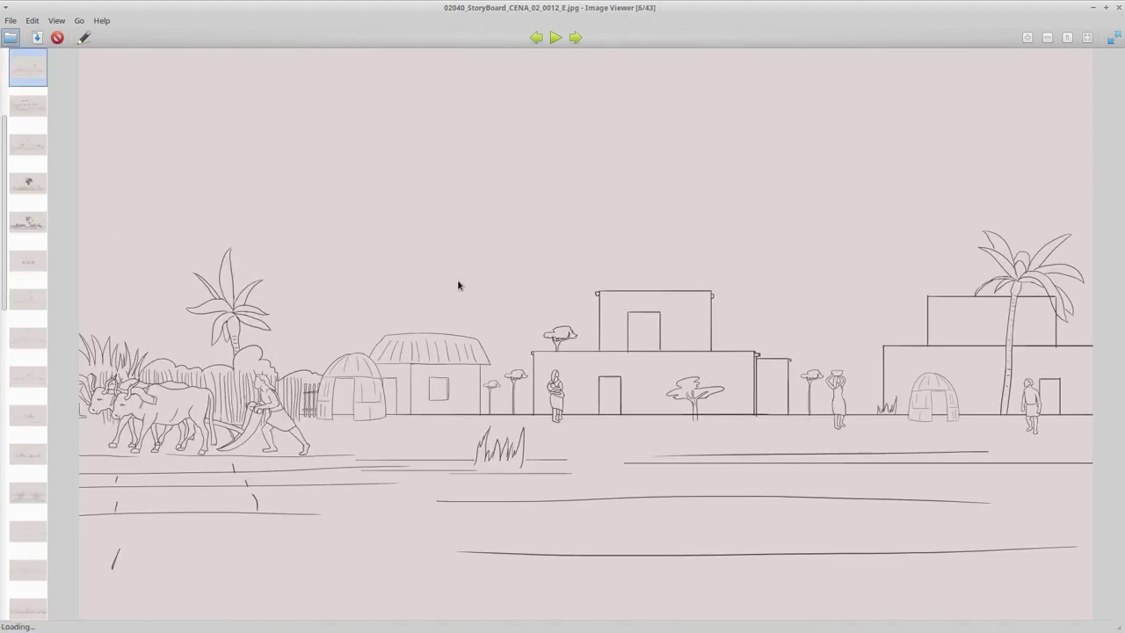
pyautogui.press('Right')
pyautogui.press('Right')
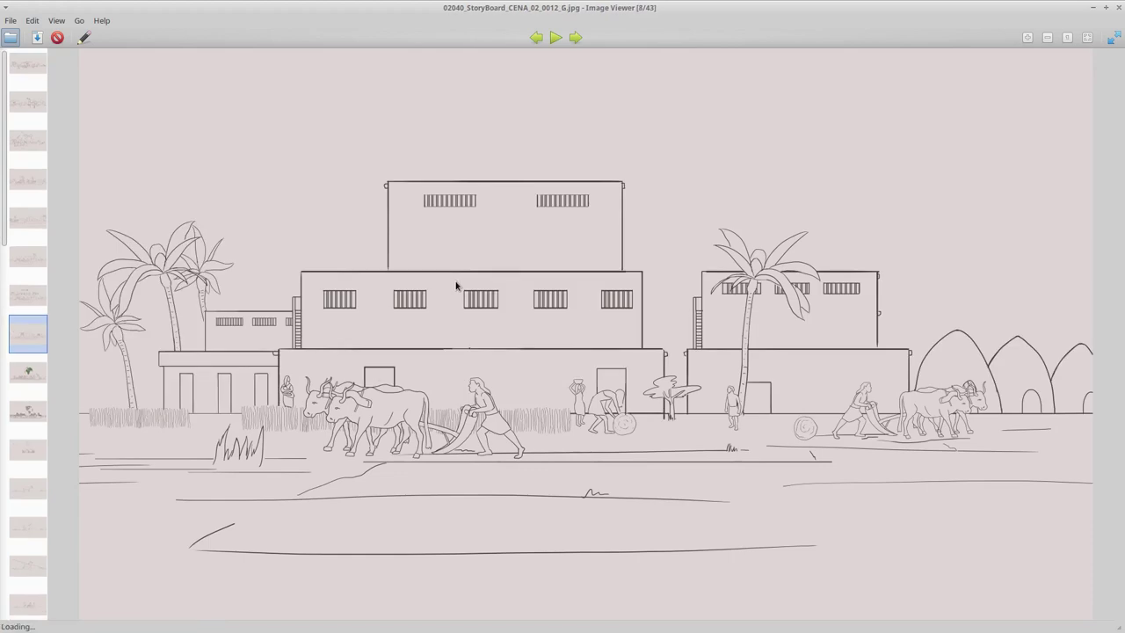
pyautogui.press('Right')
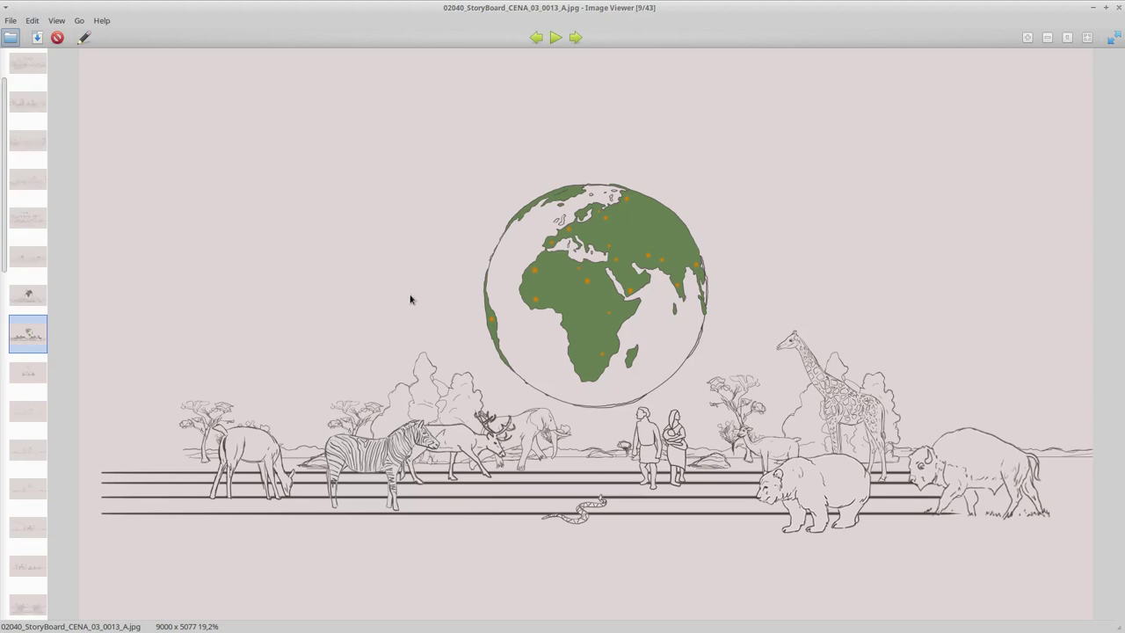
pyautogui.press('Right')
pyautogui.press('Right')
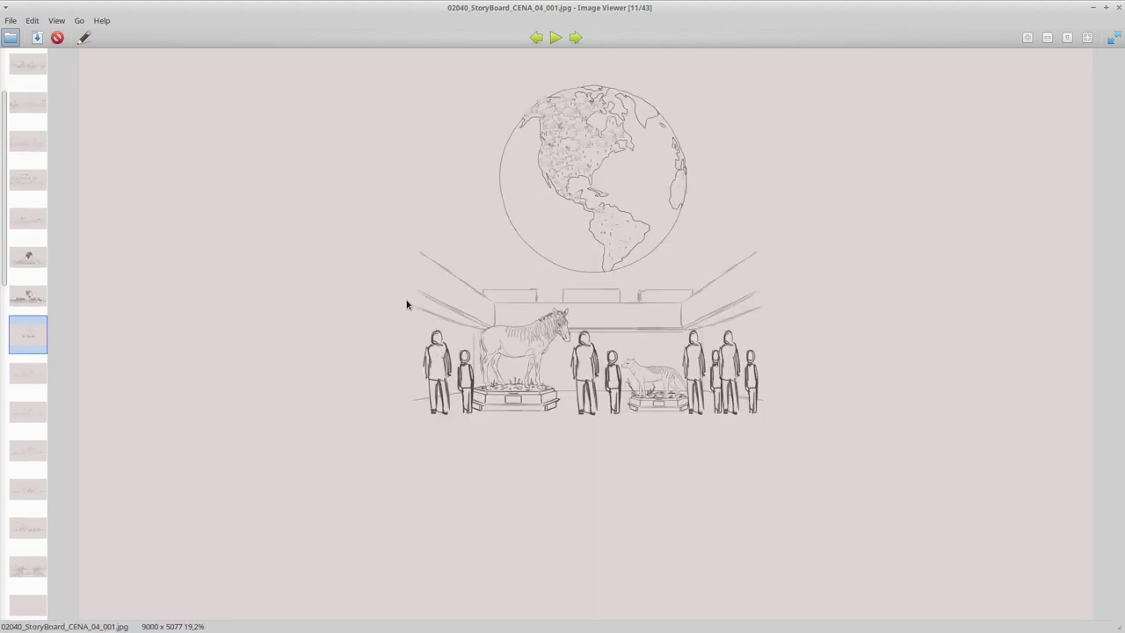
pyautogui.press('Right')
pyautogui.press('Right')
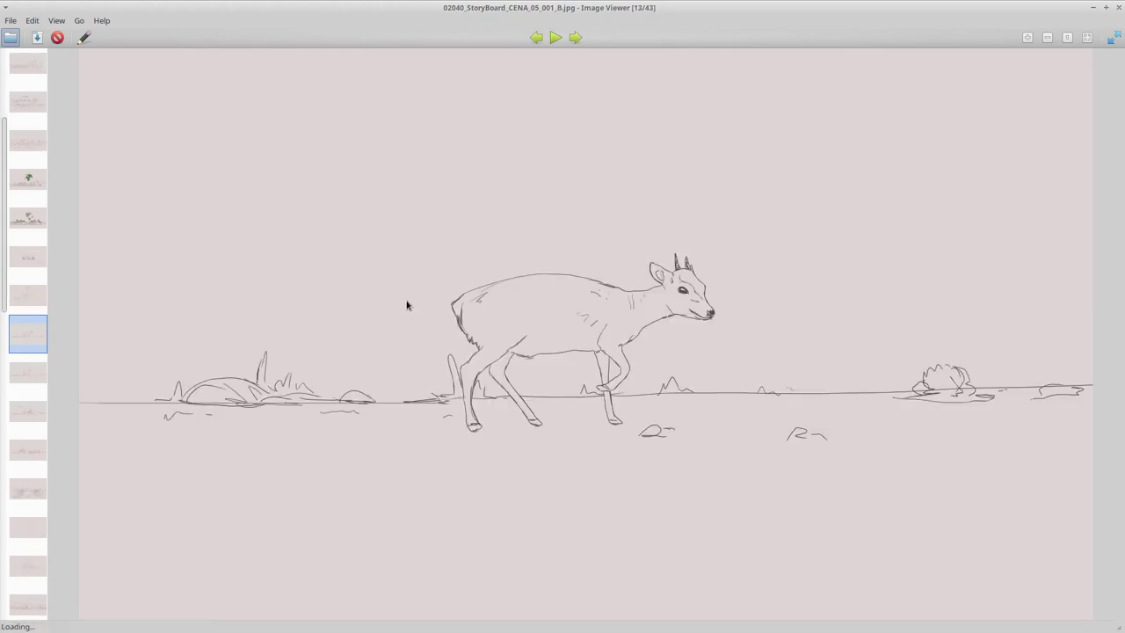
pyautogui.press('Right')
pyautogui.press('Right')
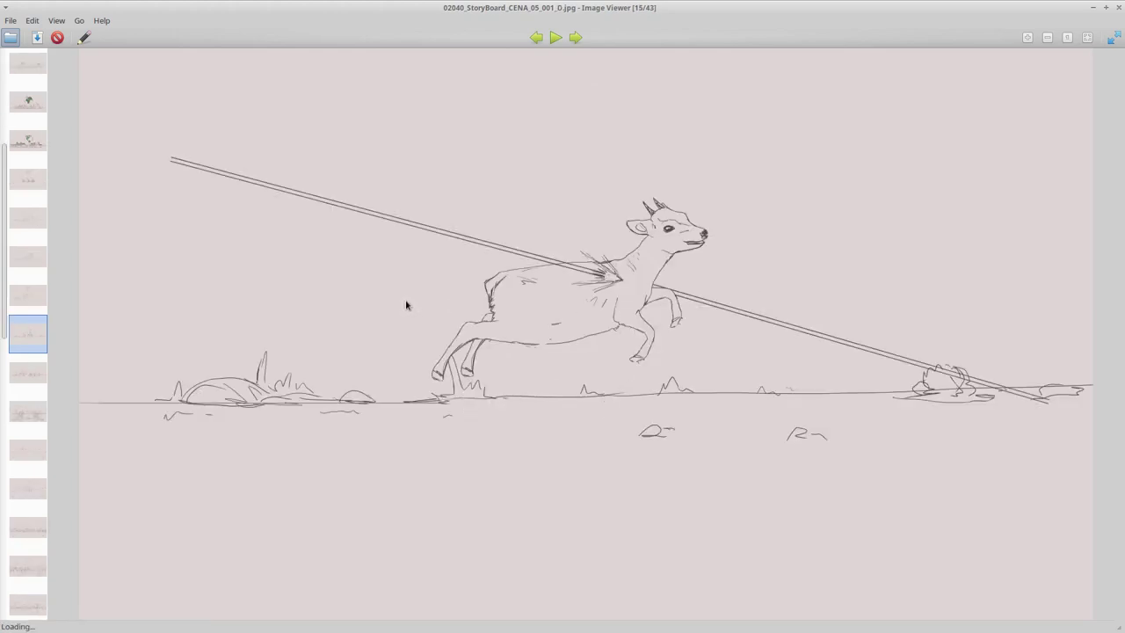
pyautogui.press('Right')
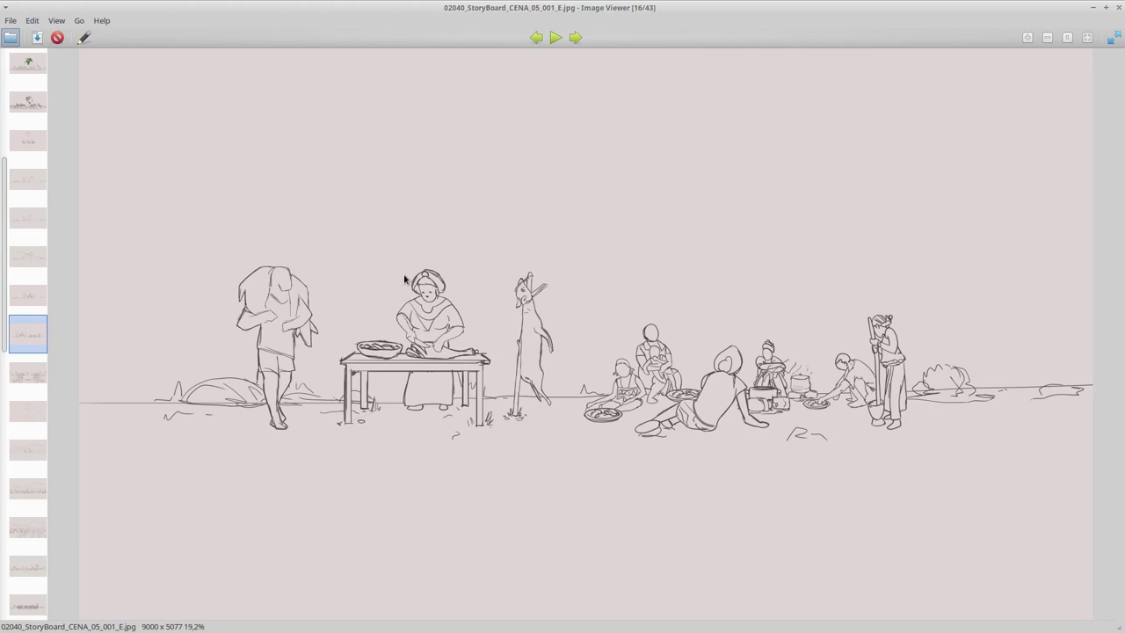
pyautogui.press('Right')
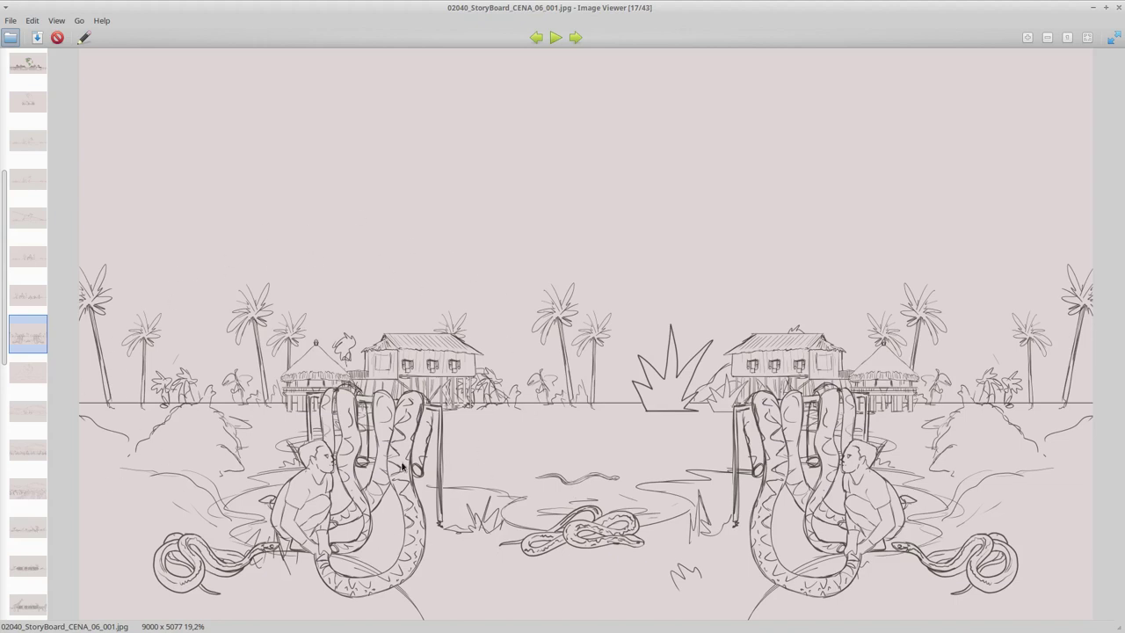
# - Scroll on to the swamp alligator scene (image 31 of 43), then close the viewer
pyautogui.scroll(-1, 400, 462)
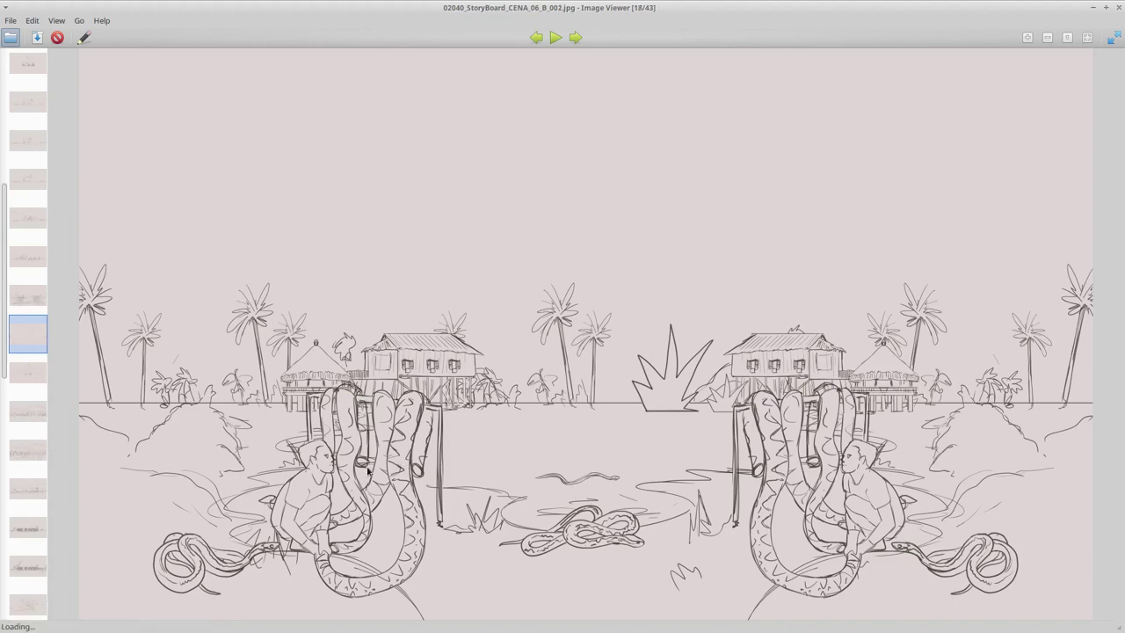
pyautogui.scroll(-1, 652, 433)
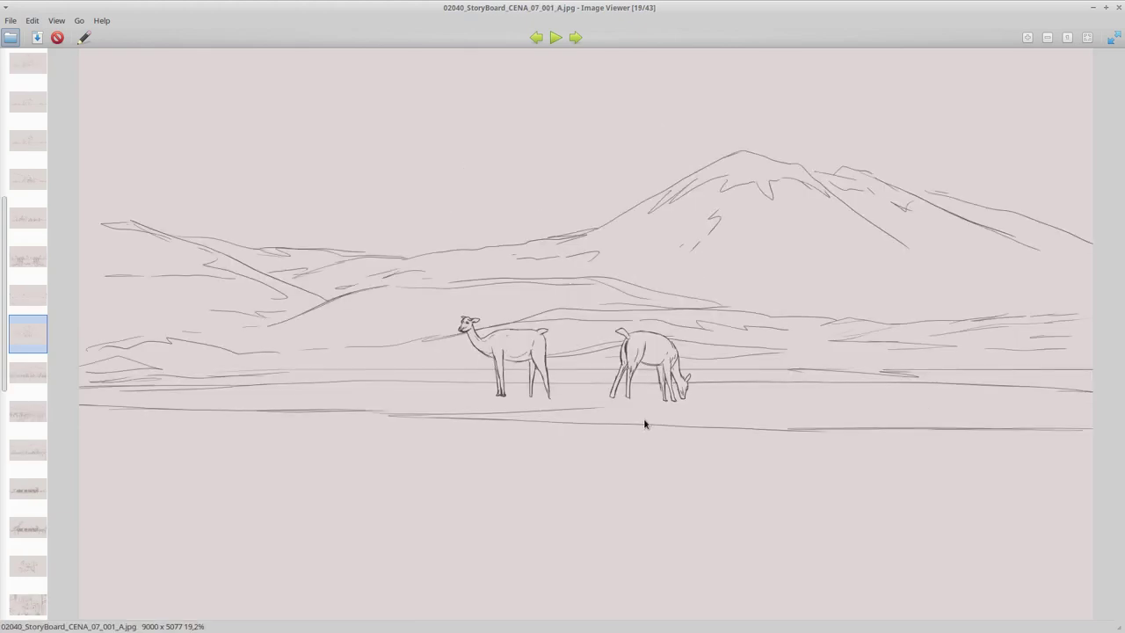
pyautogui.scroll(-1, 646, 420)
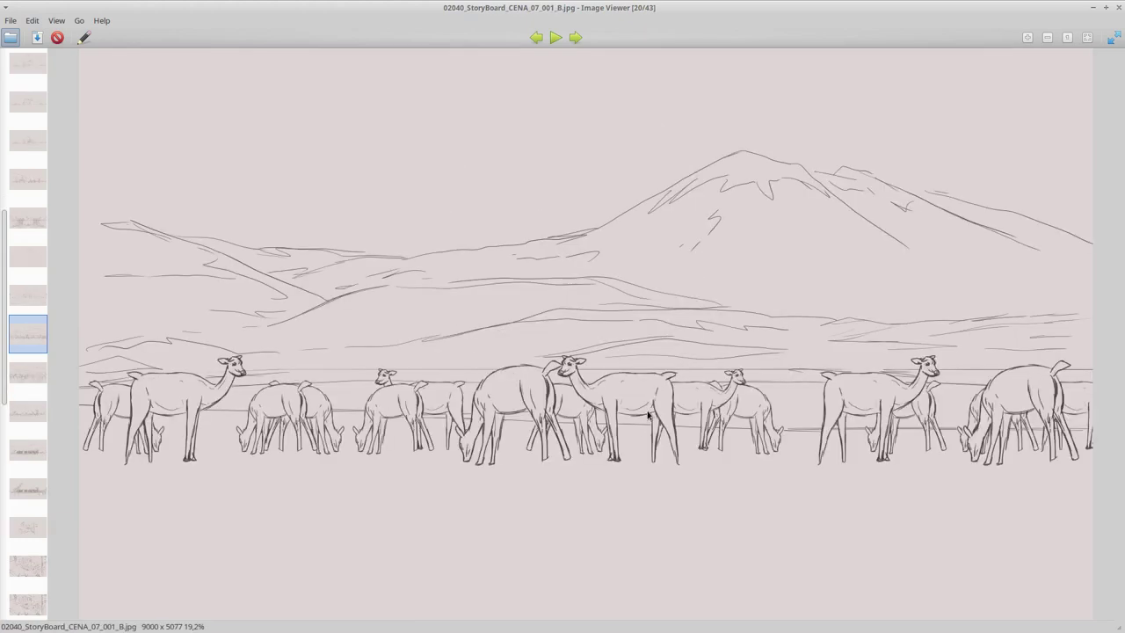
pyautogui.scroll(-1, 648, 414)
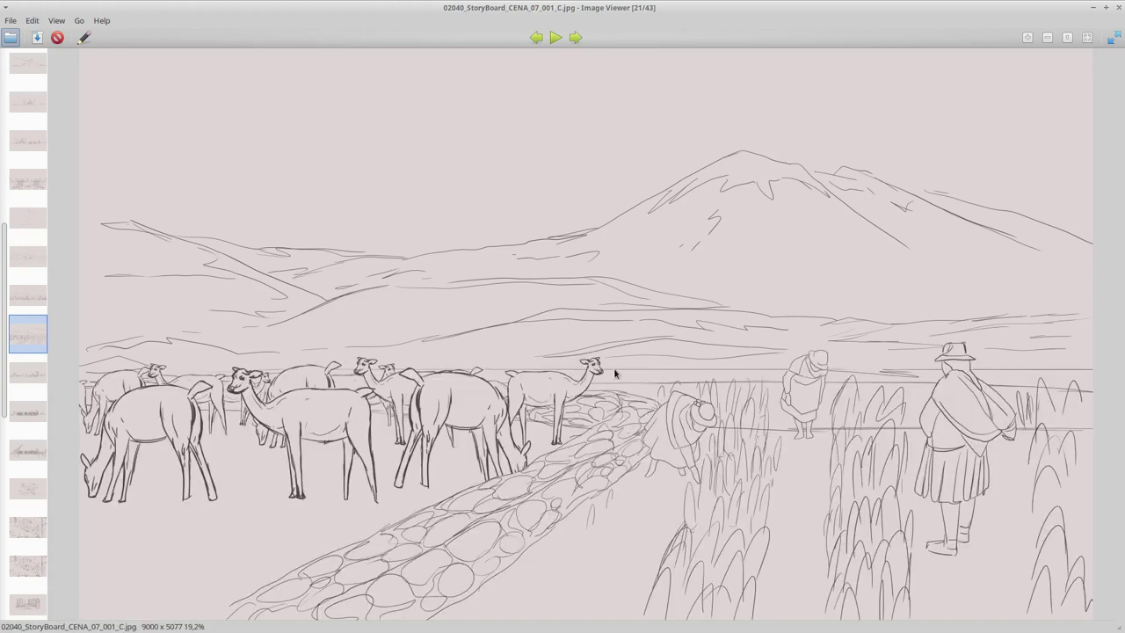
pyautogui.scroll(-1, 614, 371)
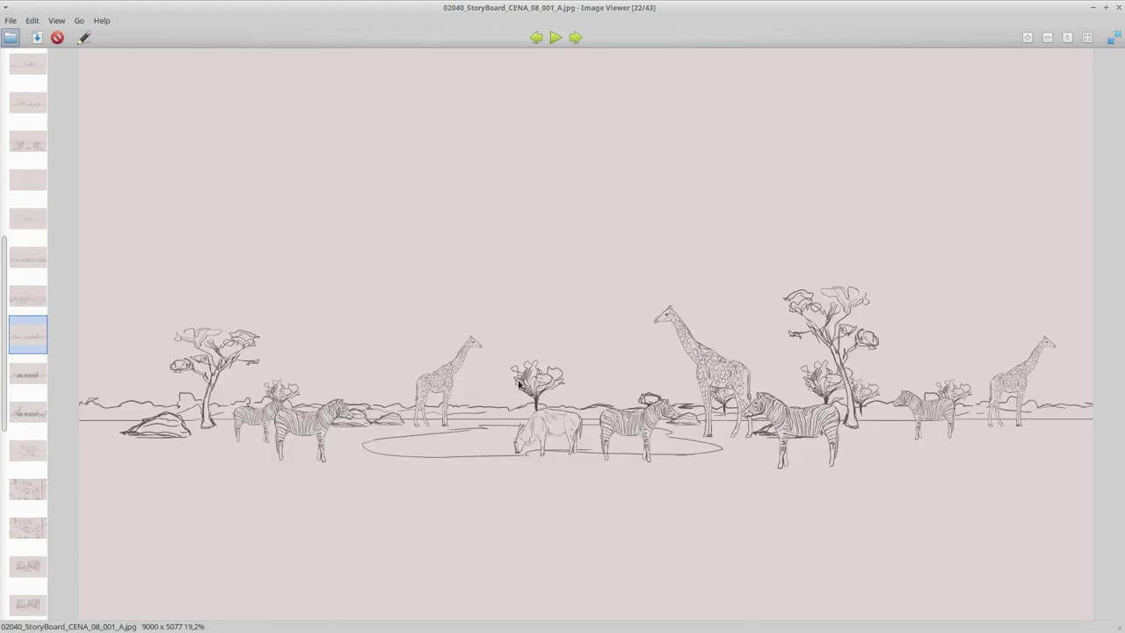
pyautogui.scroll(-1, 519, 384)
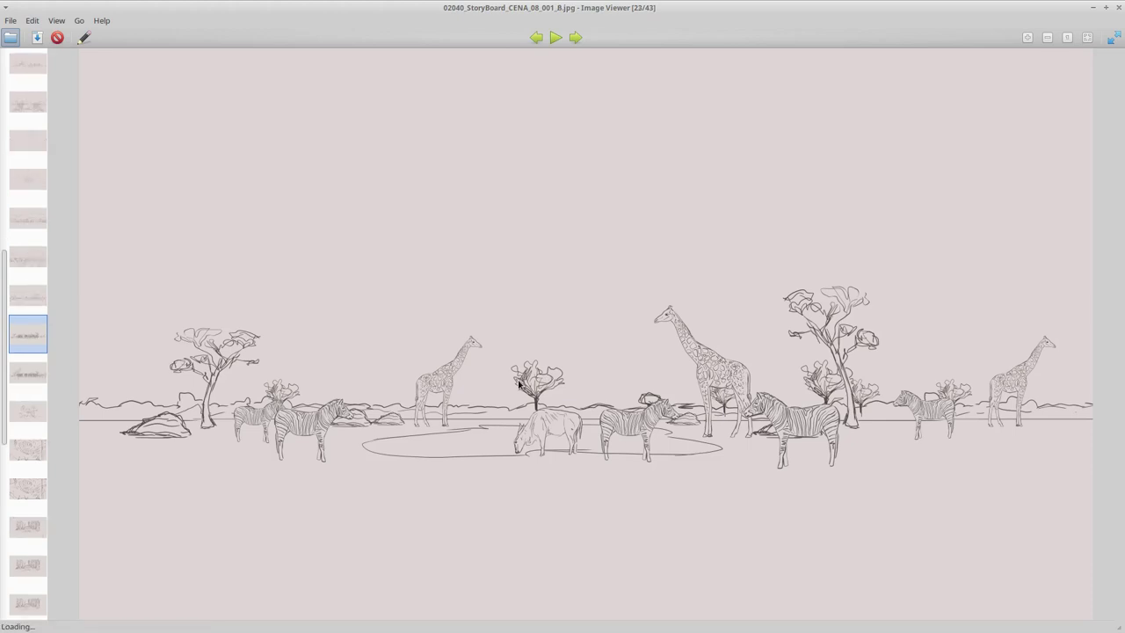
pyautogui.scroll(-1, 705, 312)
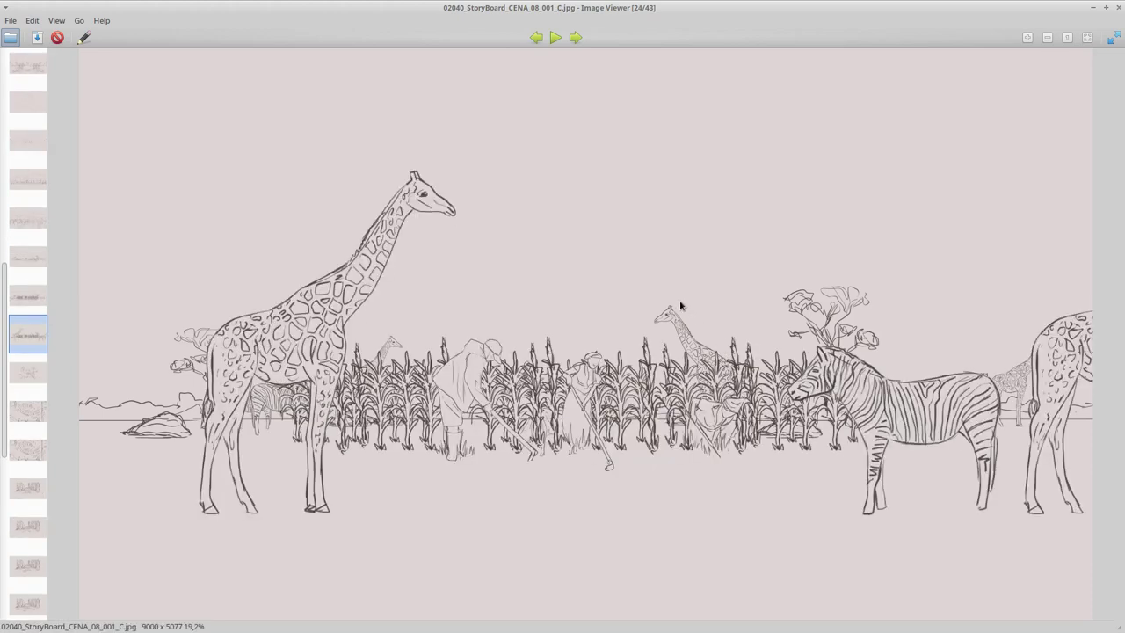
pyautogui.scroll(-1, 680, 305)
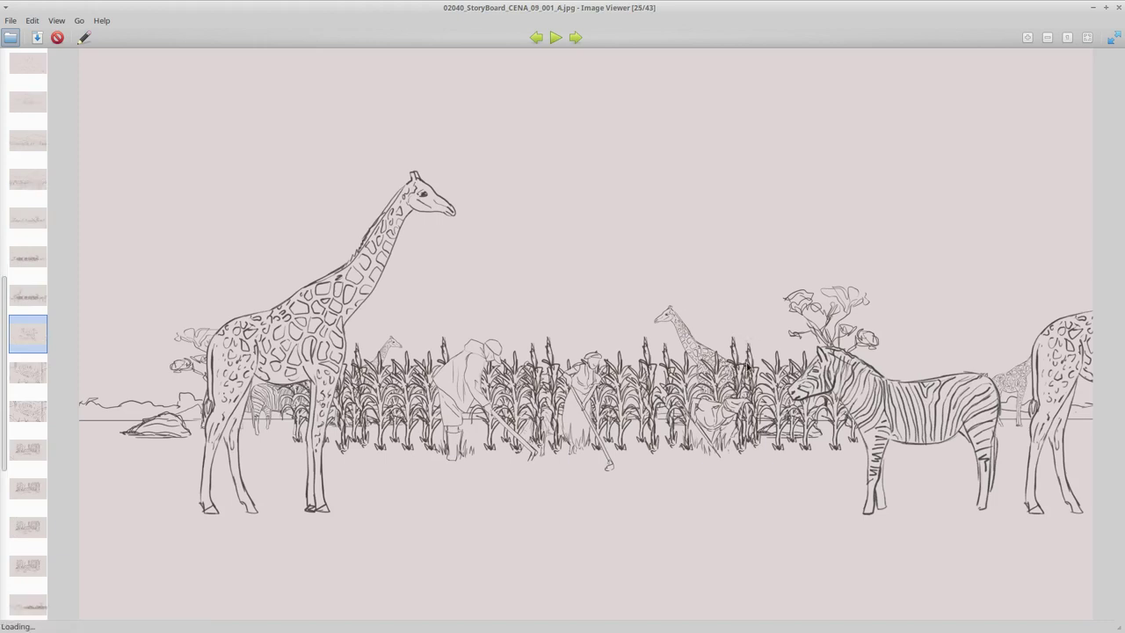
pyautogui.scroll(-1, 717, 369)
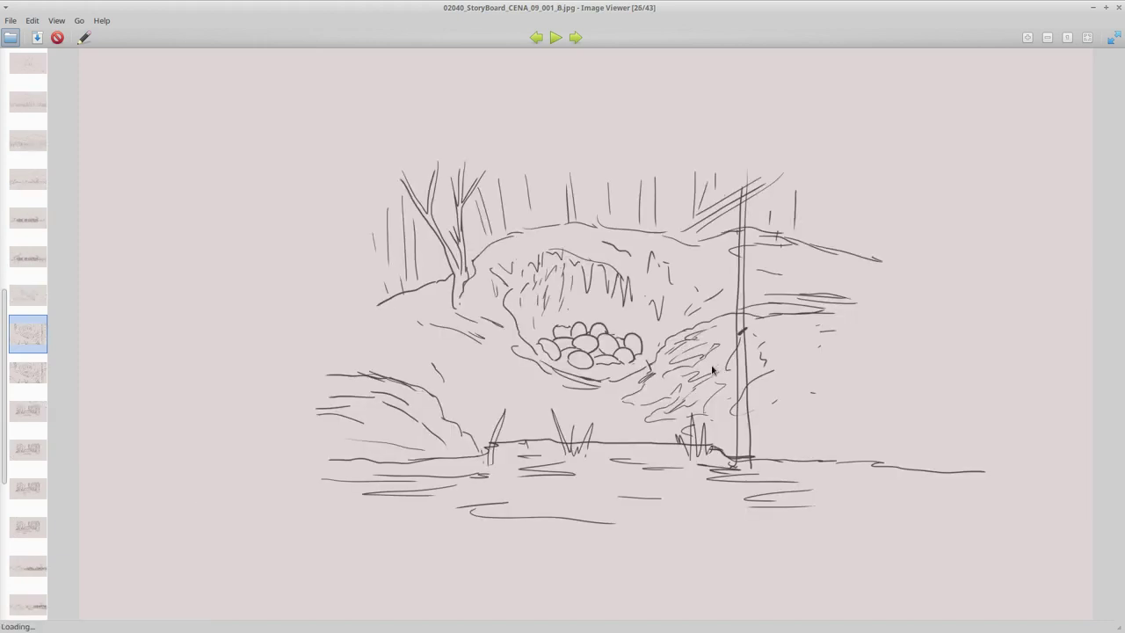
pyautogui.scroll(-1, 699, 372)
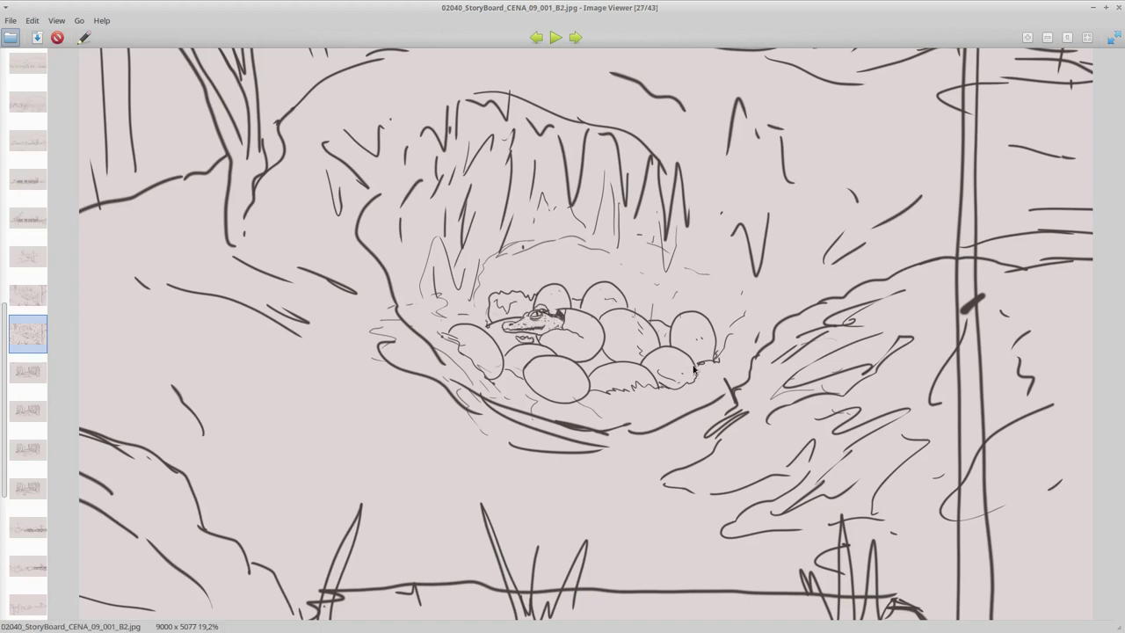
pyautogui.scroll(-1, 697, 369)
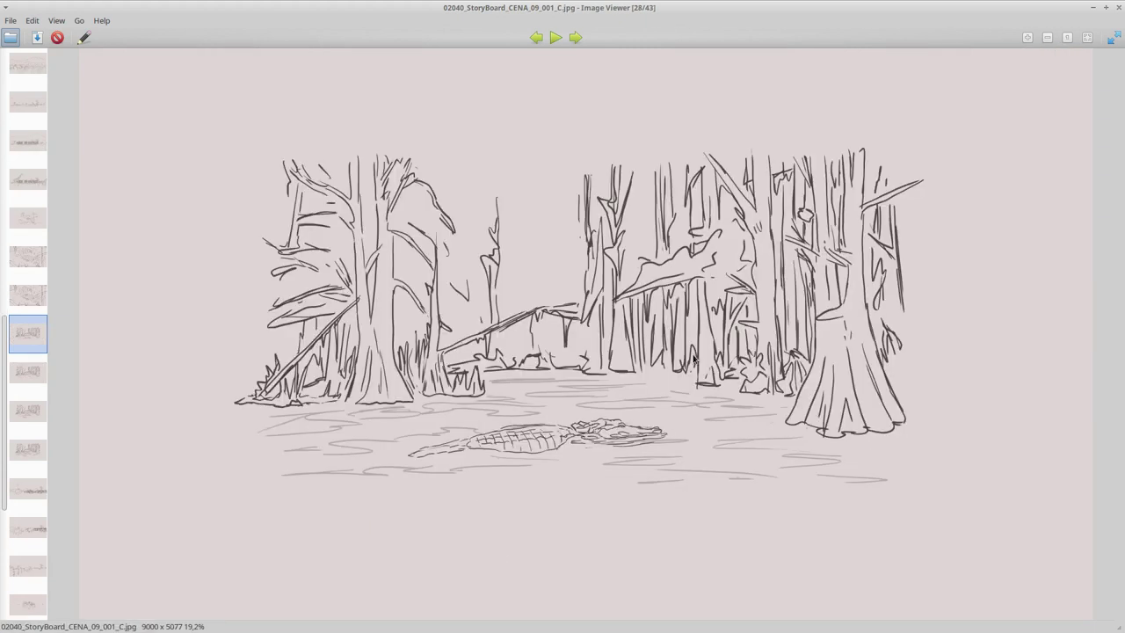
pyautogui.scroll(-1, 695, 359)
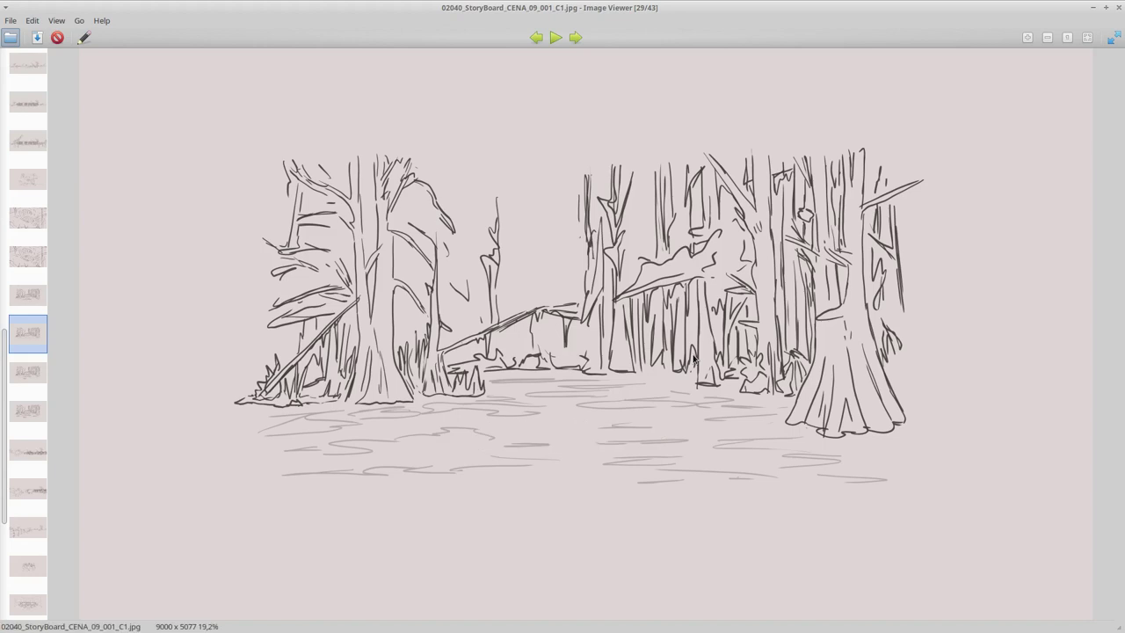
pyautogui.scroll(-1, 802, 317)
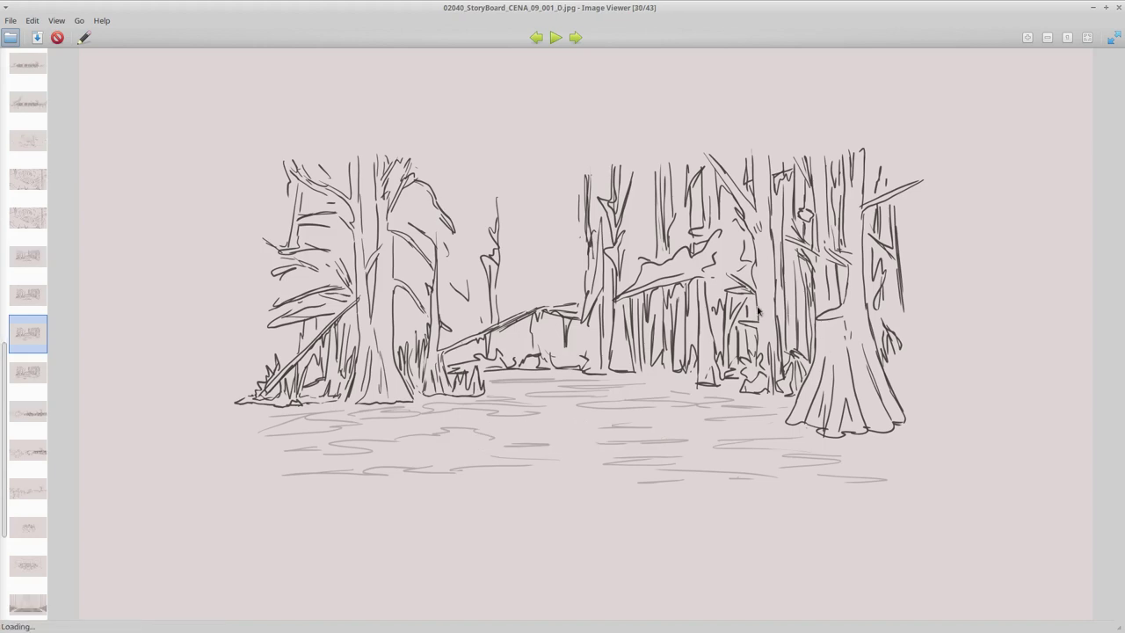
pyautogui.scroll(-1, 765, 309)
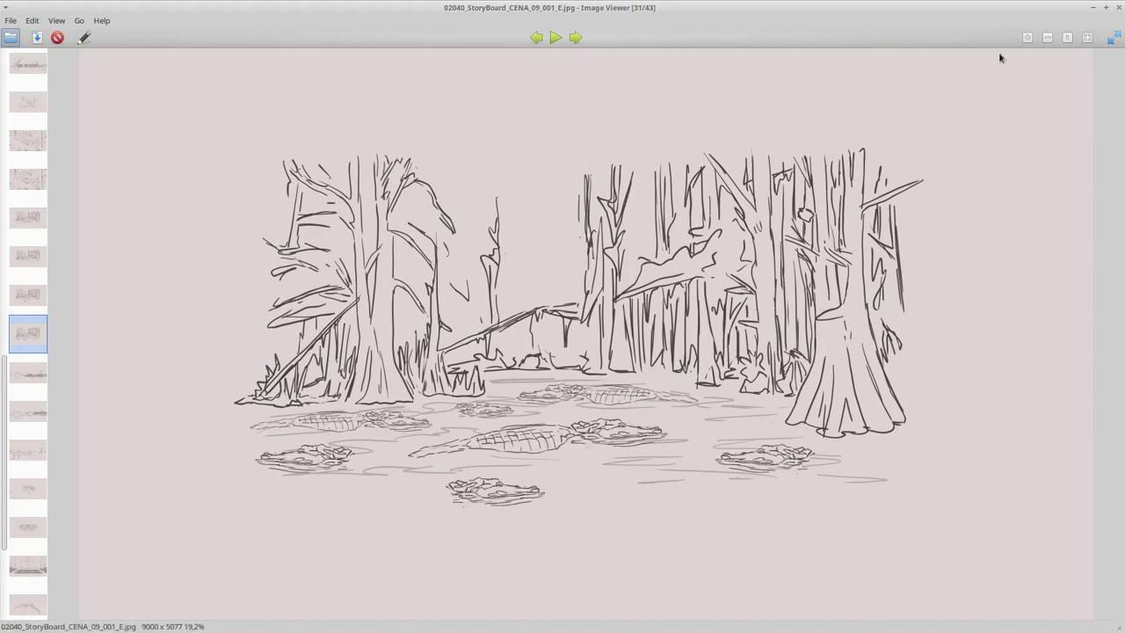
pyautogui.click(1118, 7)
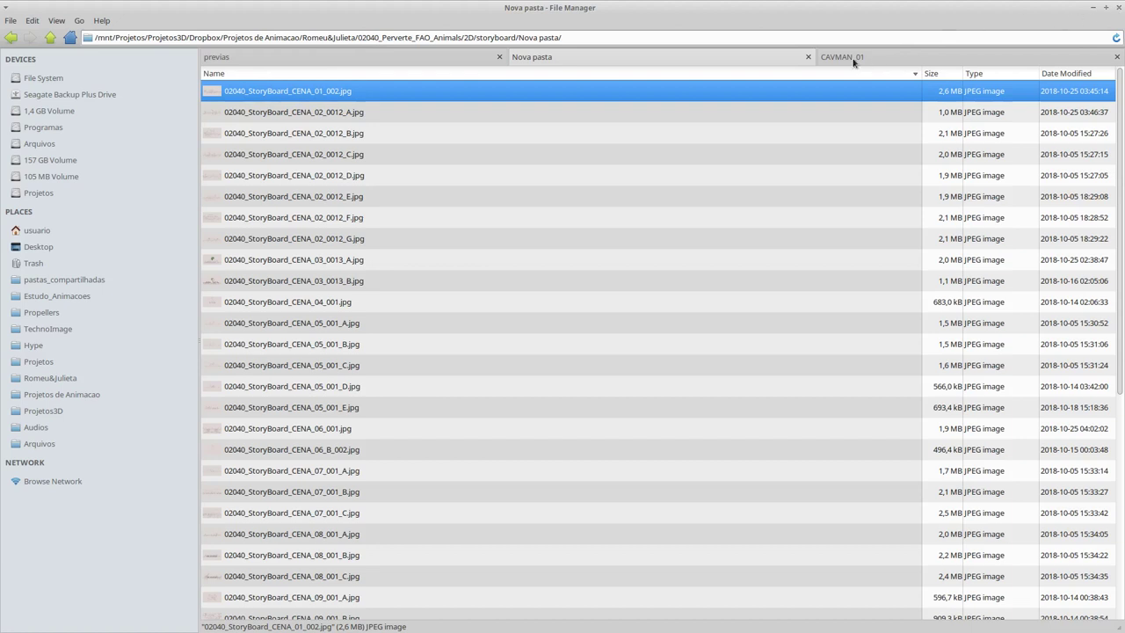
# - Go up to 2D, enter concepts/Guides, and open 02040_StoryBoard_CENA_01_002.jpg
pyautogui.click(50, 37)
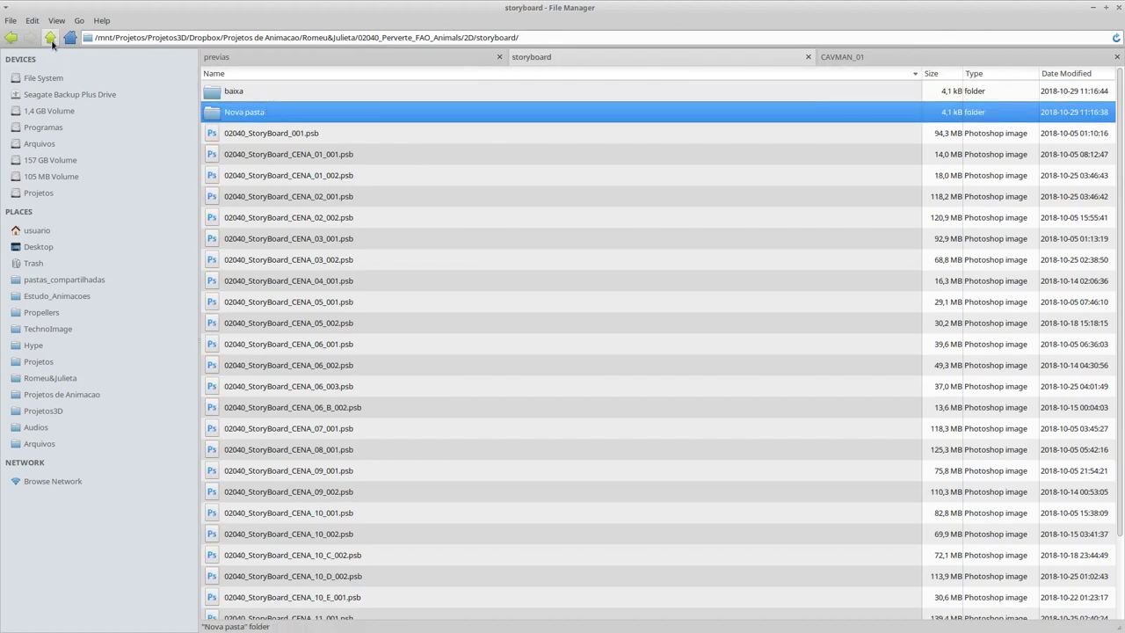
pyautogui.click(50, 40)
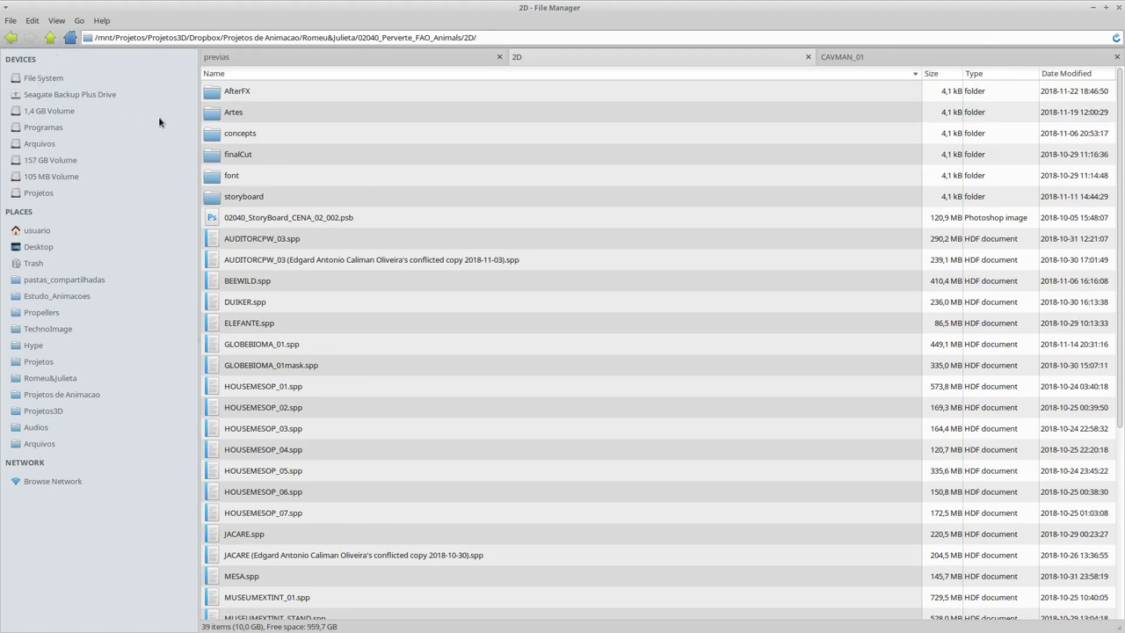
pyautogui.doubleClick(242, 137)
pyautogui.doubleClick(226, 95)
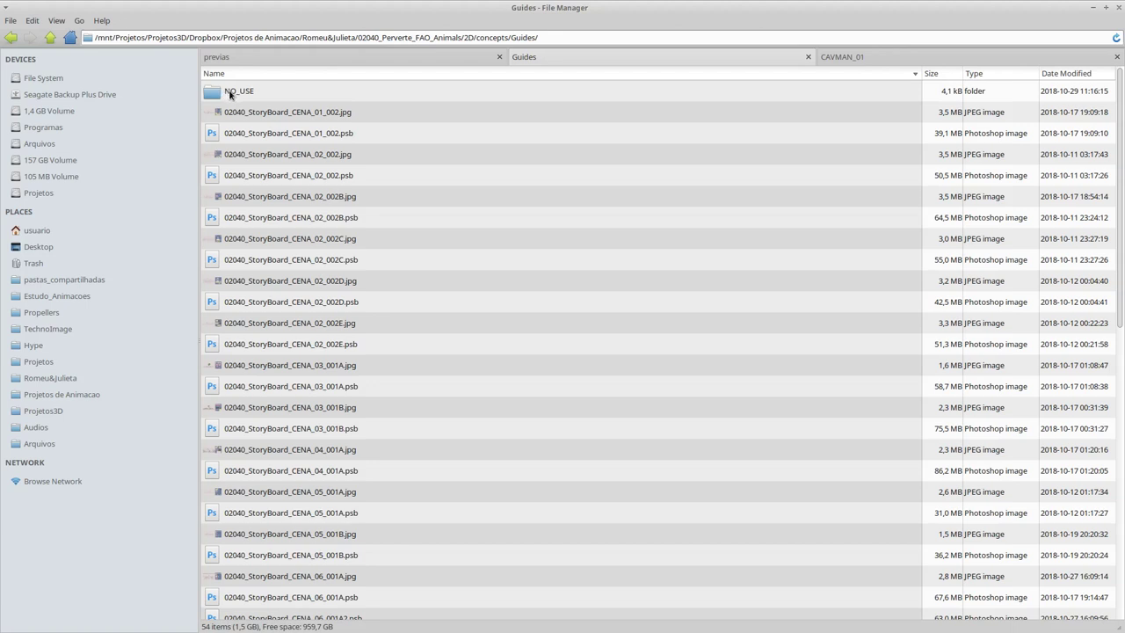
pyautogui.doubleClick(257, 112)
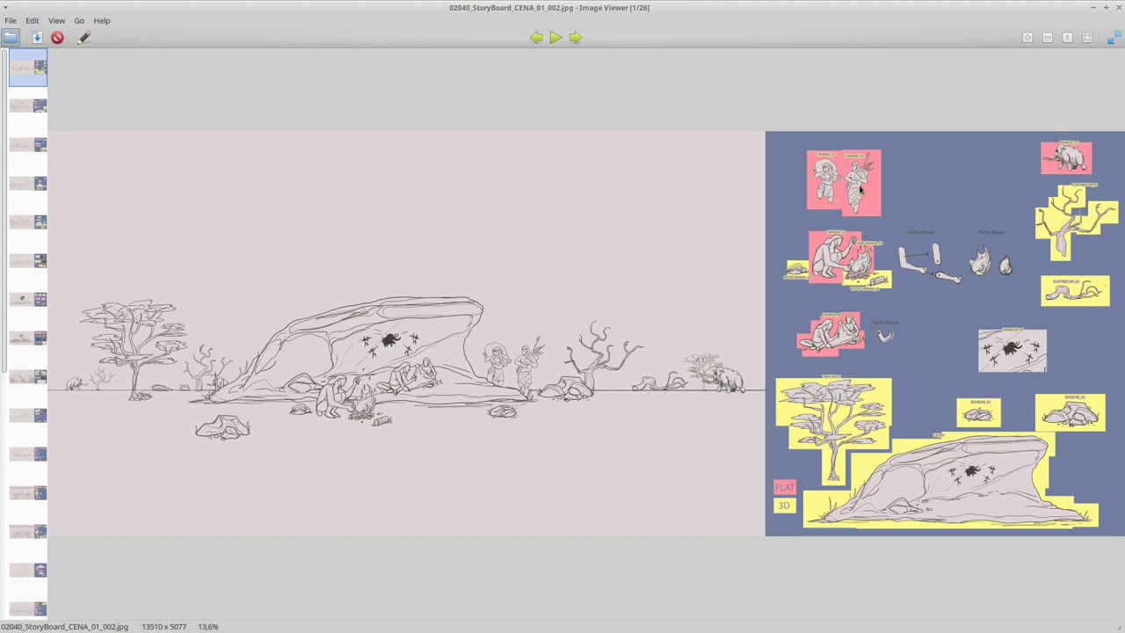
# - Advance from storyboard 1 of 26 to 02040_StoryBoard_CENA_02_002B.jpg, image 3 of 26
pyautogui.press('Right')
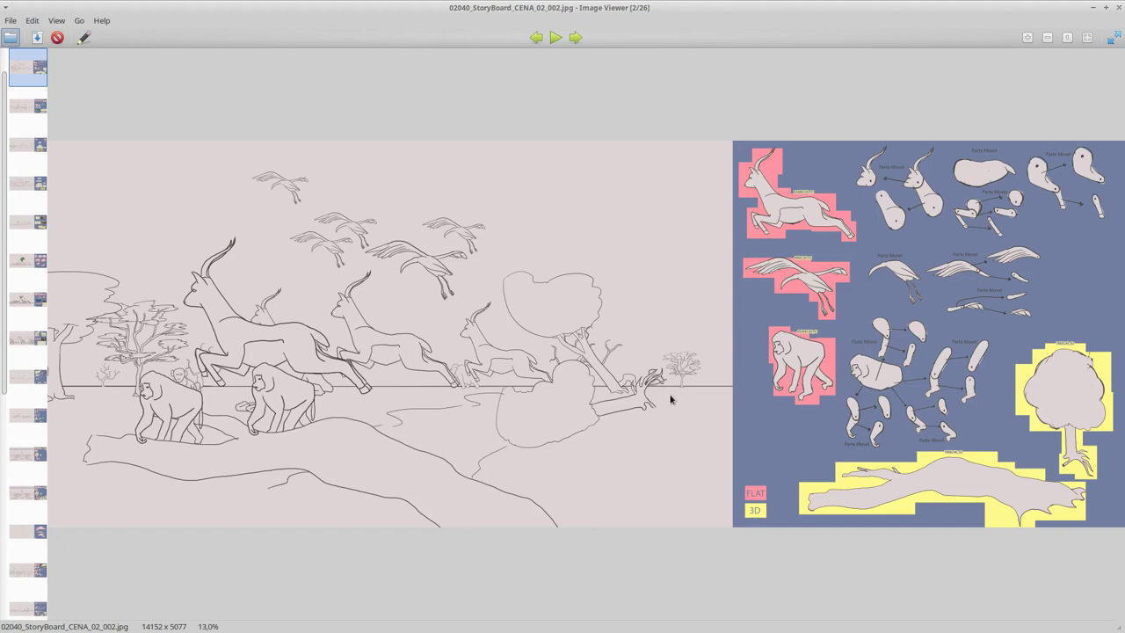
pyautogui.press('Right')
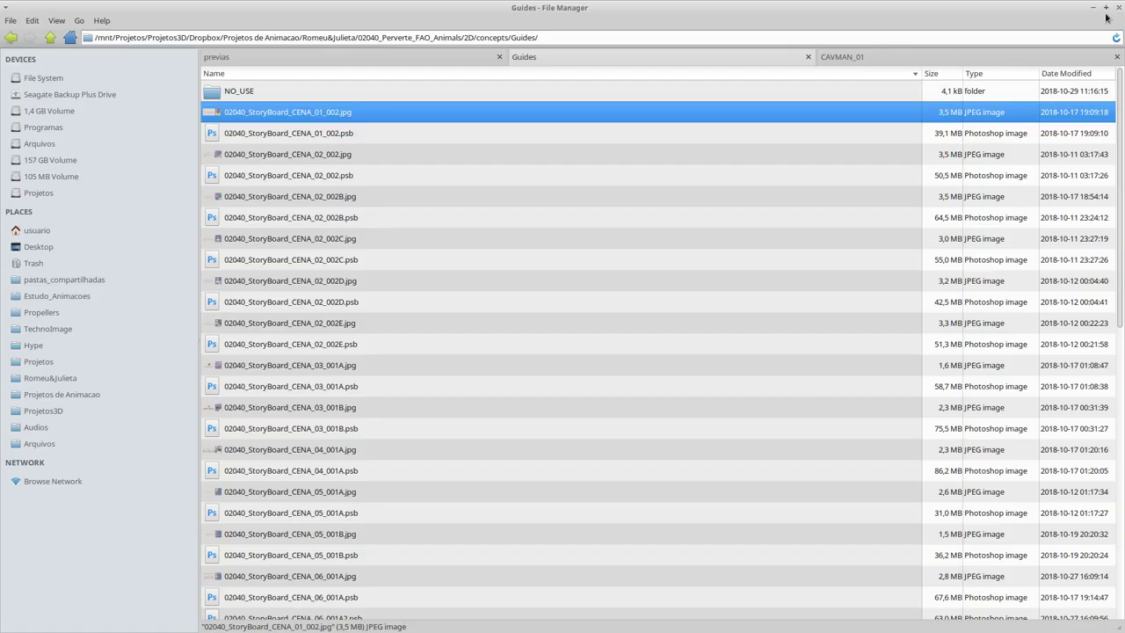
# - Close the viewer, go up to 2D, and open the conflicted-copy PNG in Artes/Cena_01/CAVMAN_01
pyautogui.click(1117, 7)
pyautogui.click(50, 37)
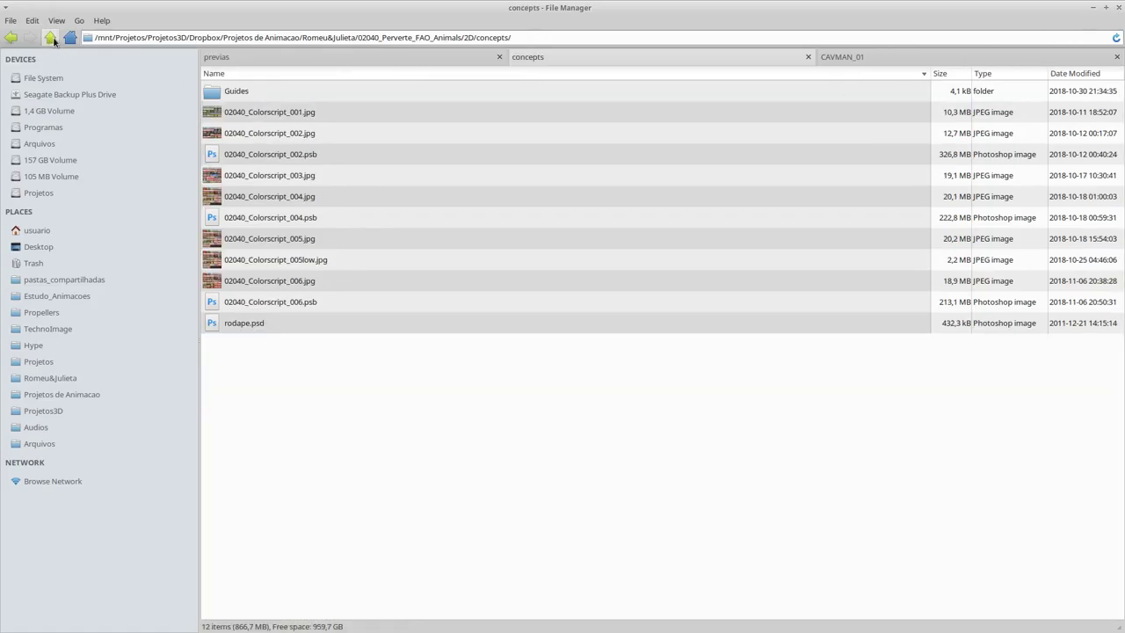
pyautogui.click(51, 38)
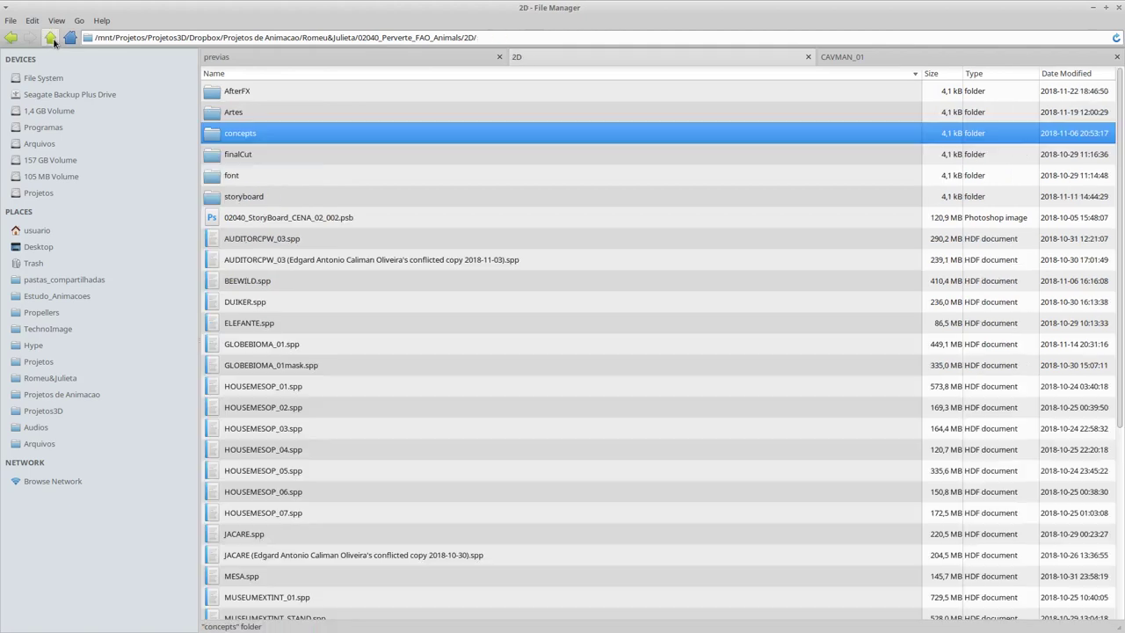
pyautogui.doubleClick(259, 111)
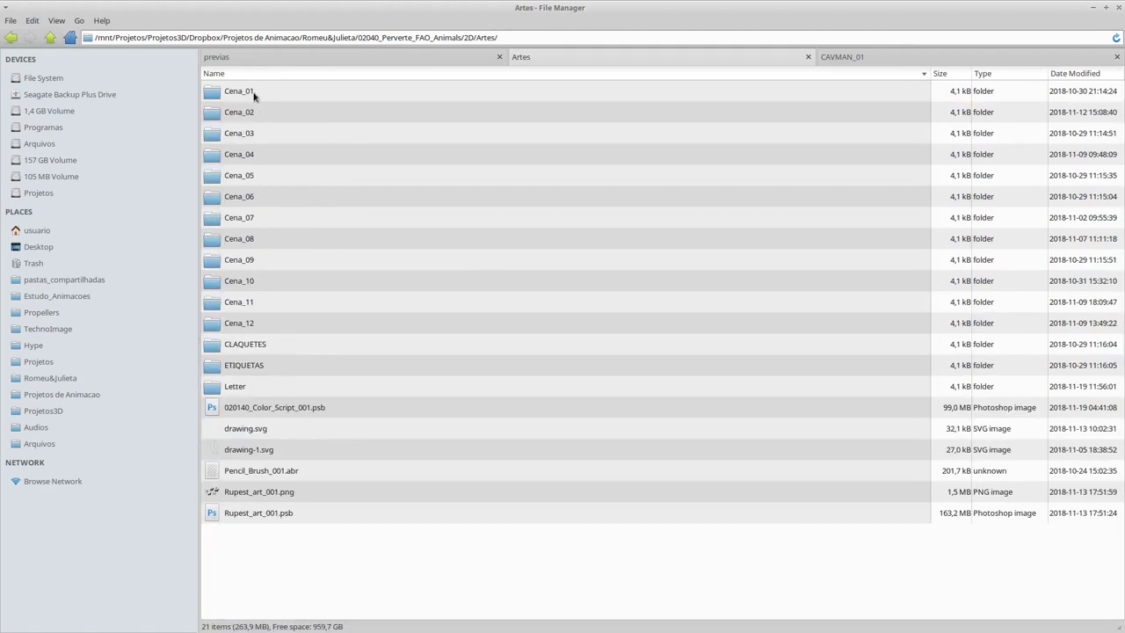
pyautogui.click(254, 93)
pyautogui.doubleClick(254, 94)
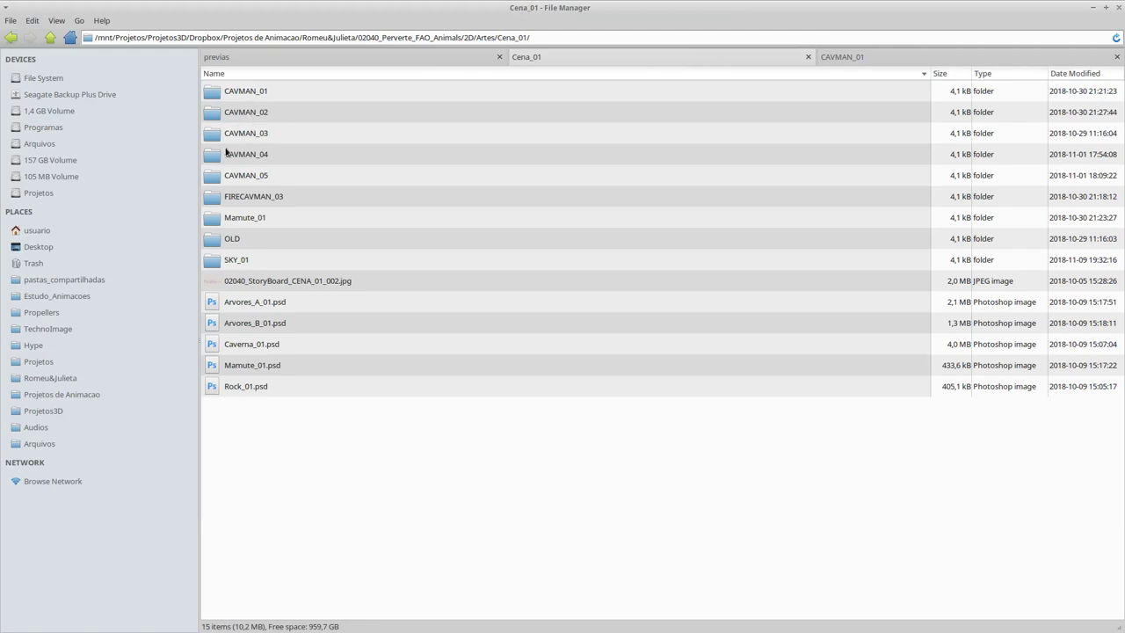
pyautogui.doubleClick(280, 92)
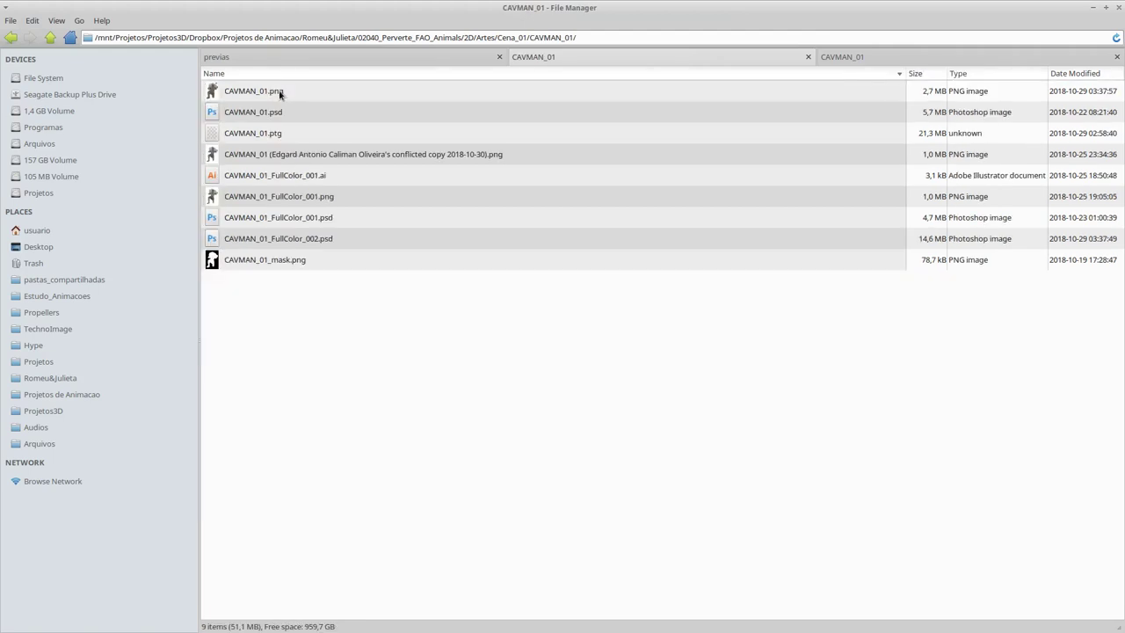
pyautogui.doubleClick(317, 155)
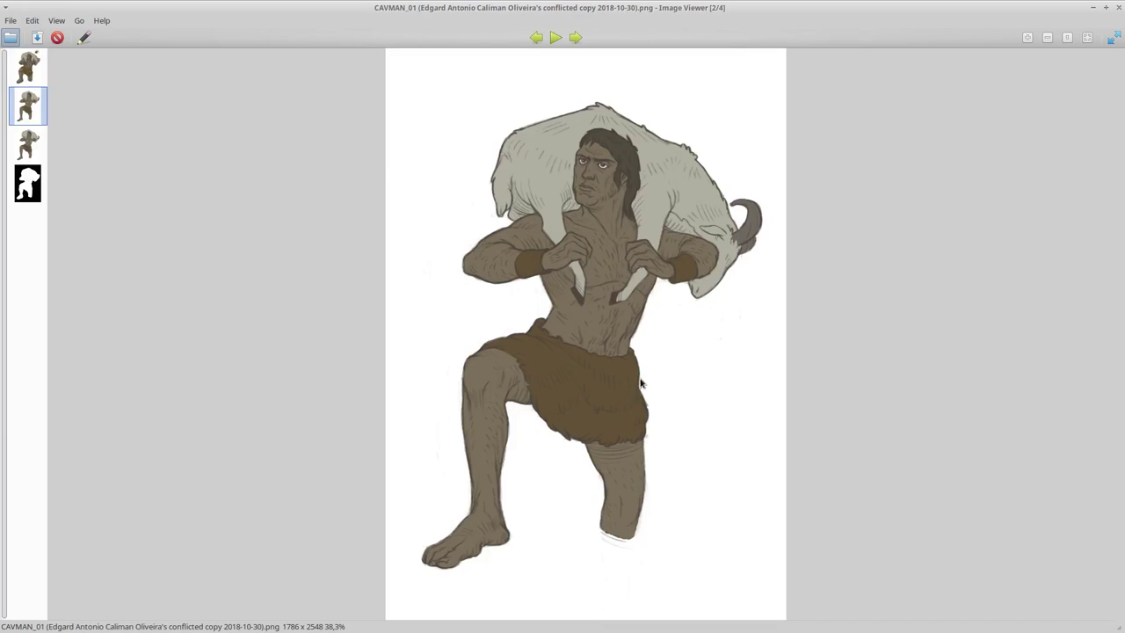
# - Scroll through the four CAVMAN_01 images to CAVMAN_01_mask.png, then close the viewer
pyautogui.scroll(1, 571, 380)
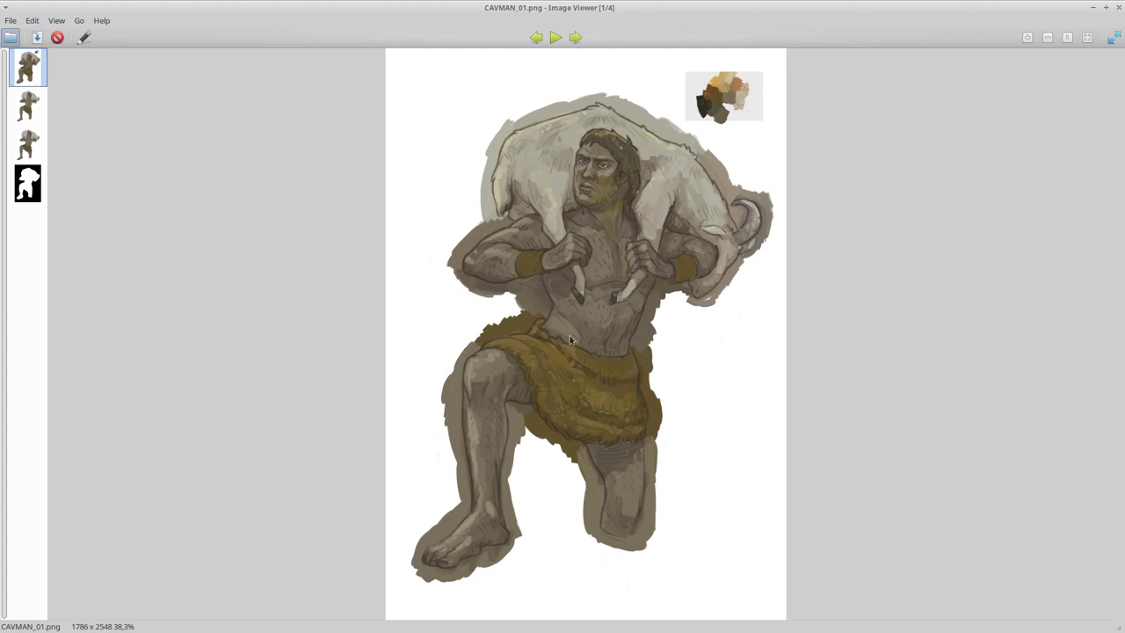
pyautogui.scroll(-1, 589, 376)
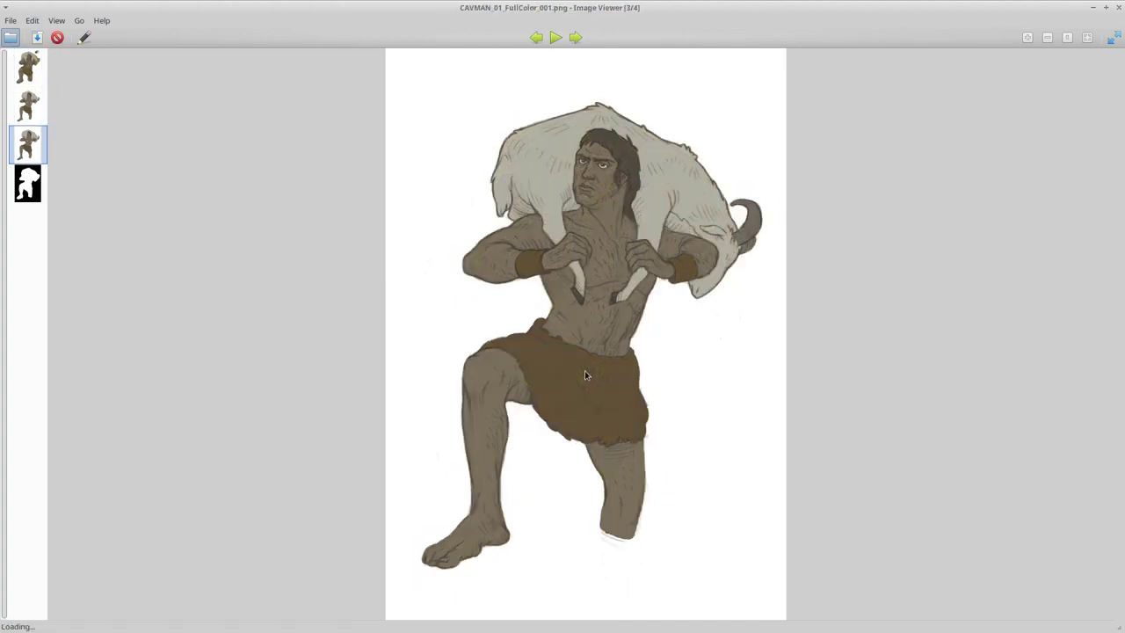
pyautogui.scroll(-2, 585, 370)
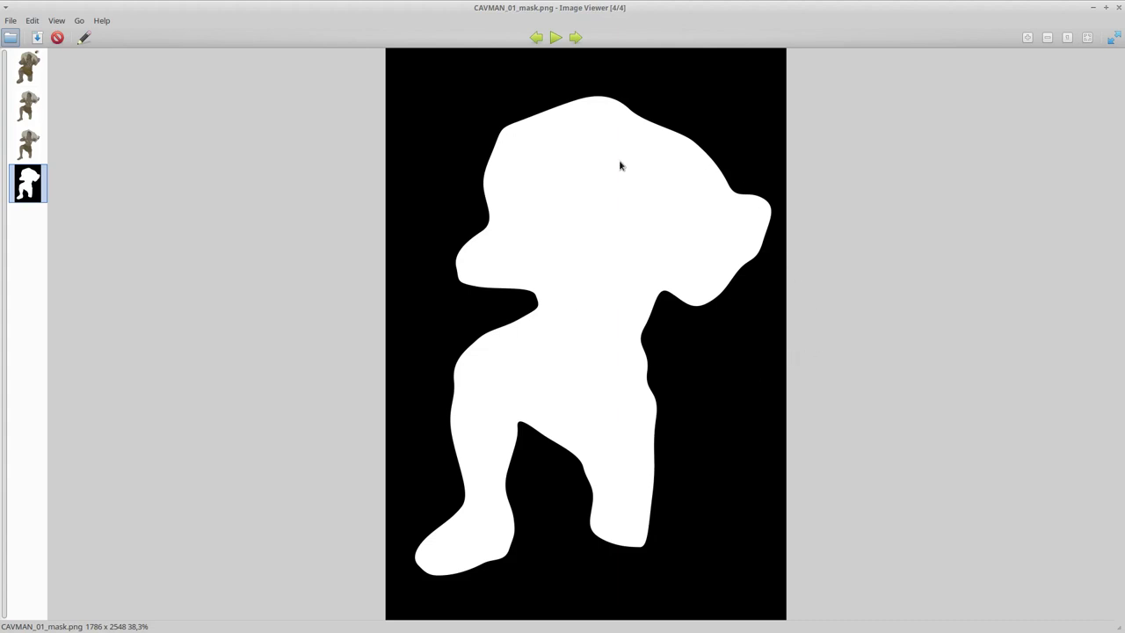
pyautogui.click(1119, 8)
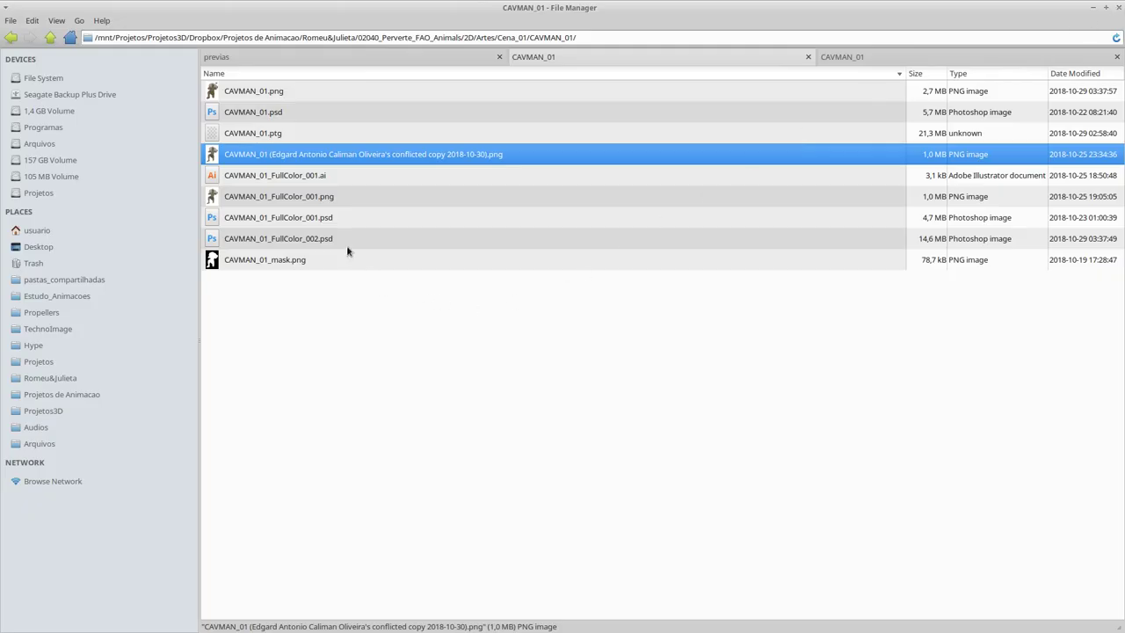
# - Switch to the empty Blender scene and glance at its File menu without choosing anything
pyautogui.hotkey('alt', 'Tab')
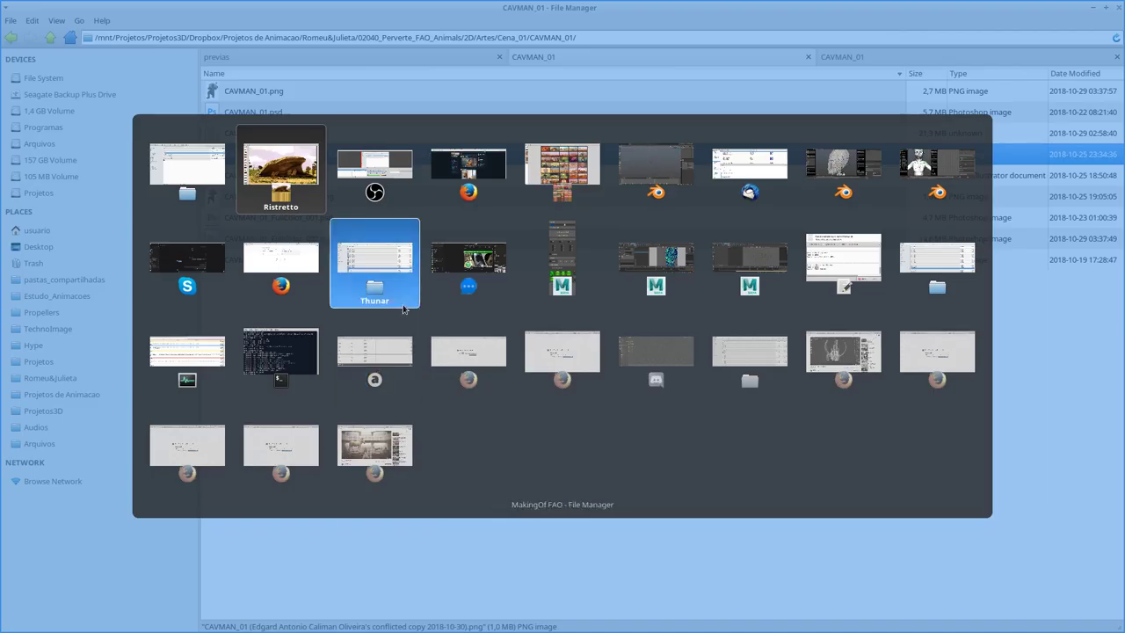
pyautogui.click(647, 183)
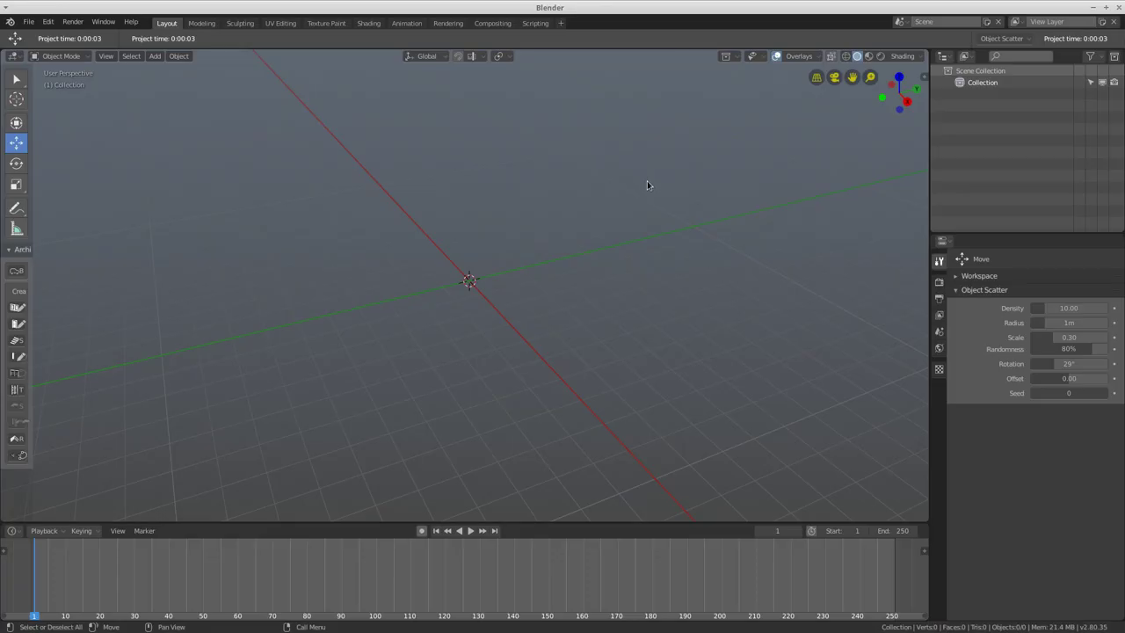
pyautogui.click(30, 23)
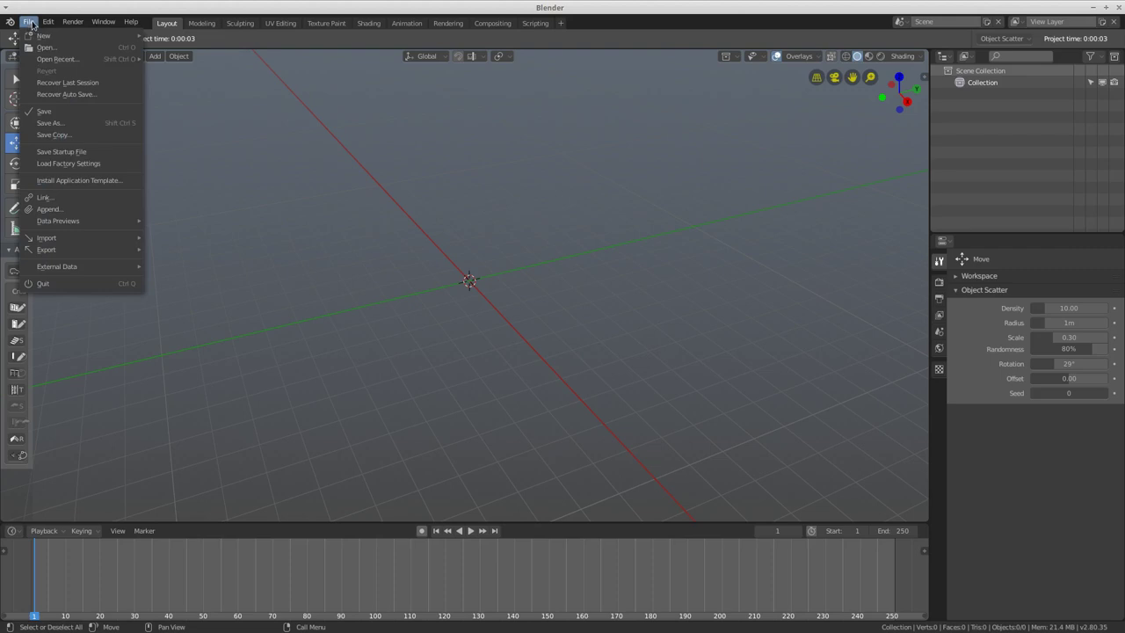
pyautogui.click(30, 24)
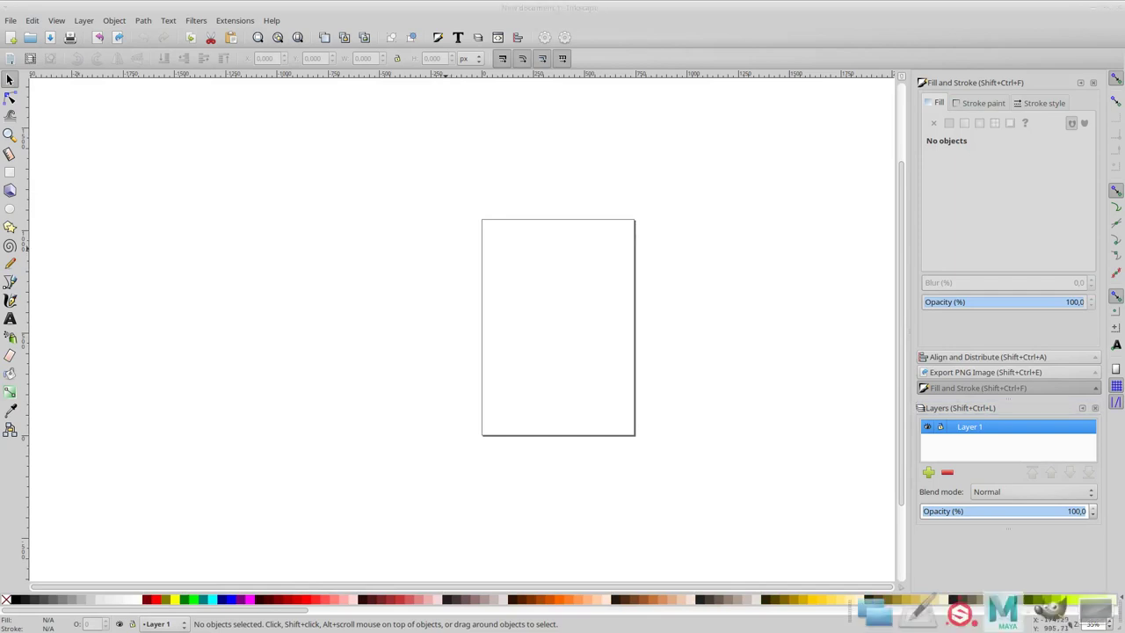
# - Place the Trace Bitmap dialog to the left of the Inkscape page
pyautogui.moveTo(669, 0); pyautogui.dragTo(657, 4)
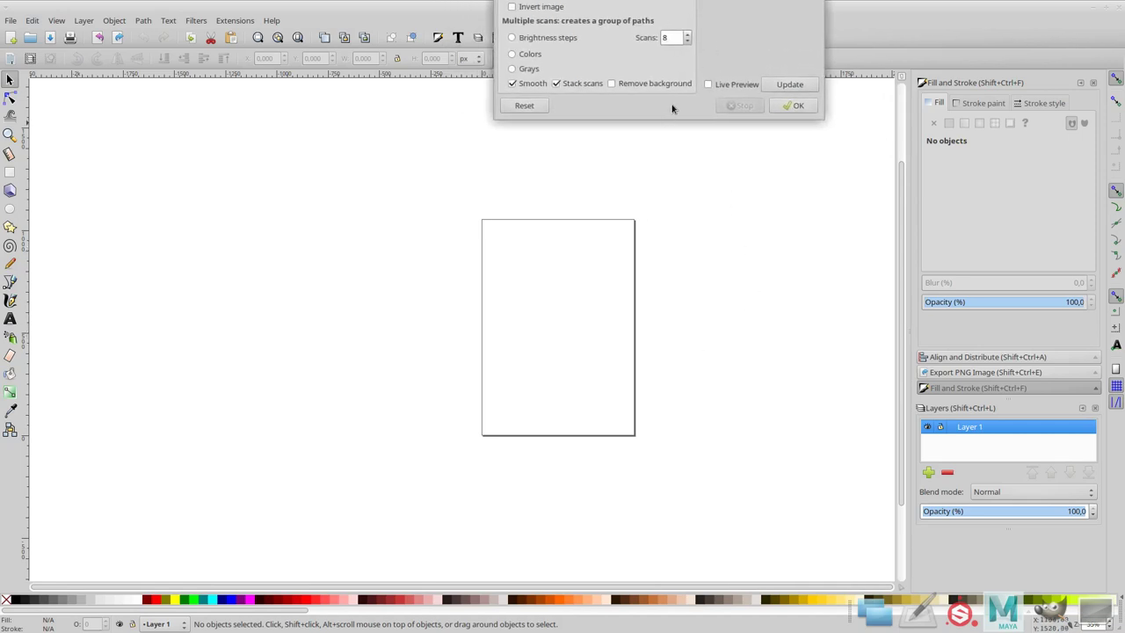
pyautogui.moveTo(574, 0); pyautogui.dragTo(568, 4)
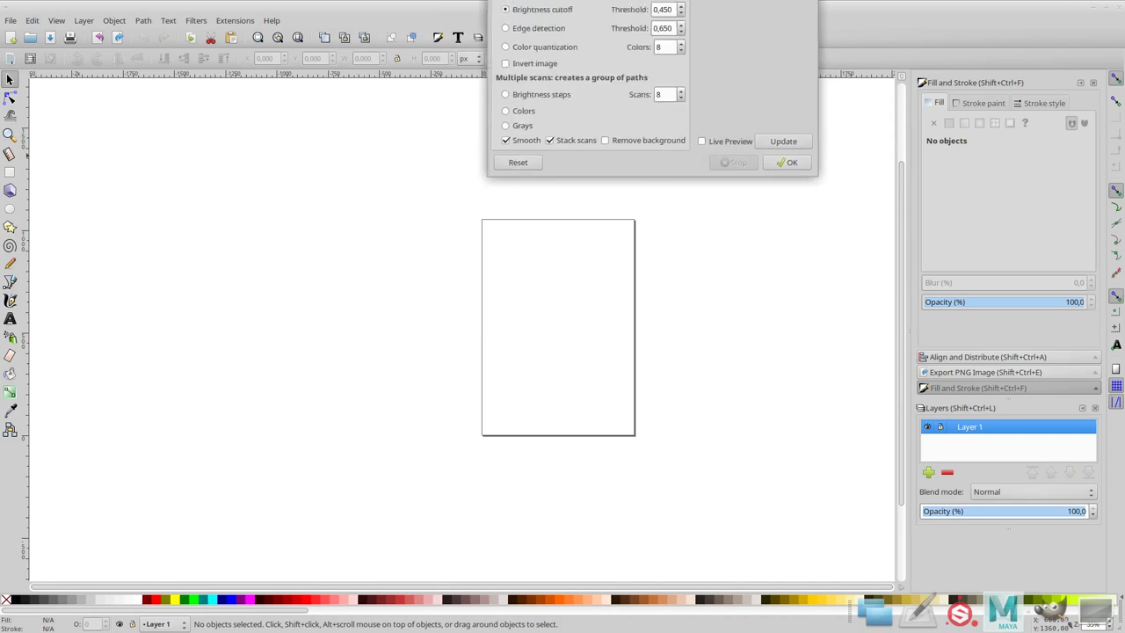
pyautogui.moveTo(639, 8); pyautogui.dragTo(241, 188)
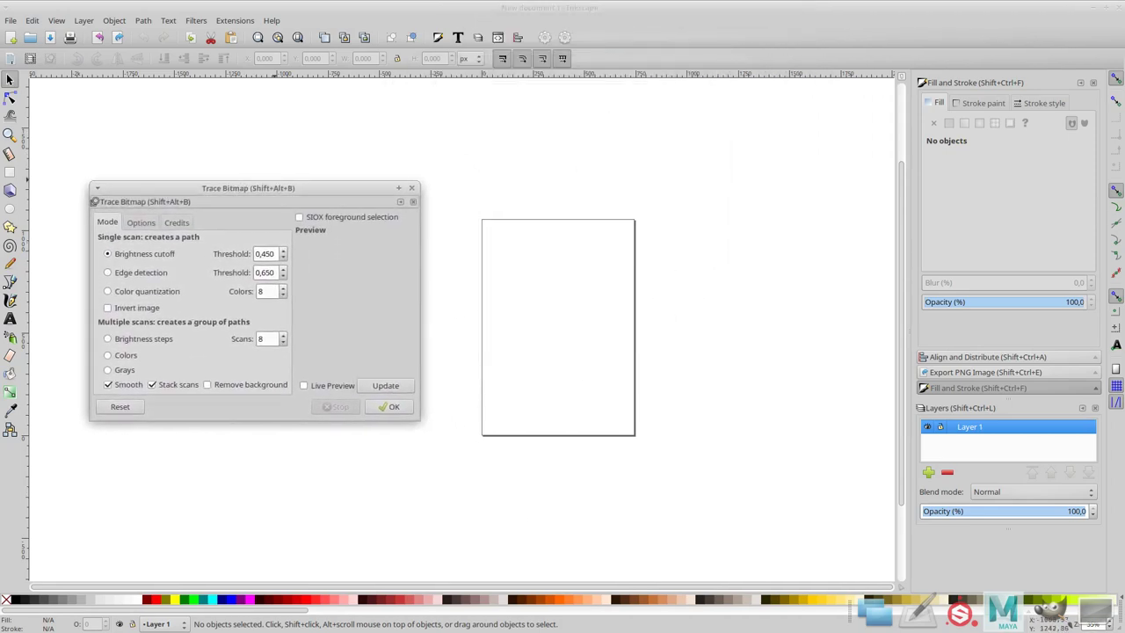
# - Preview CAVMAN_01_mask.png in the file manager, then return to Inkscape
pyautogui.hotkey('alt', 'Tab')
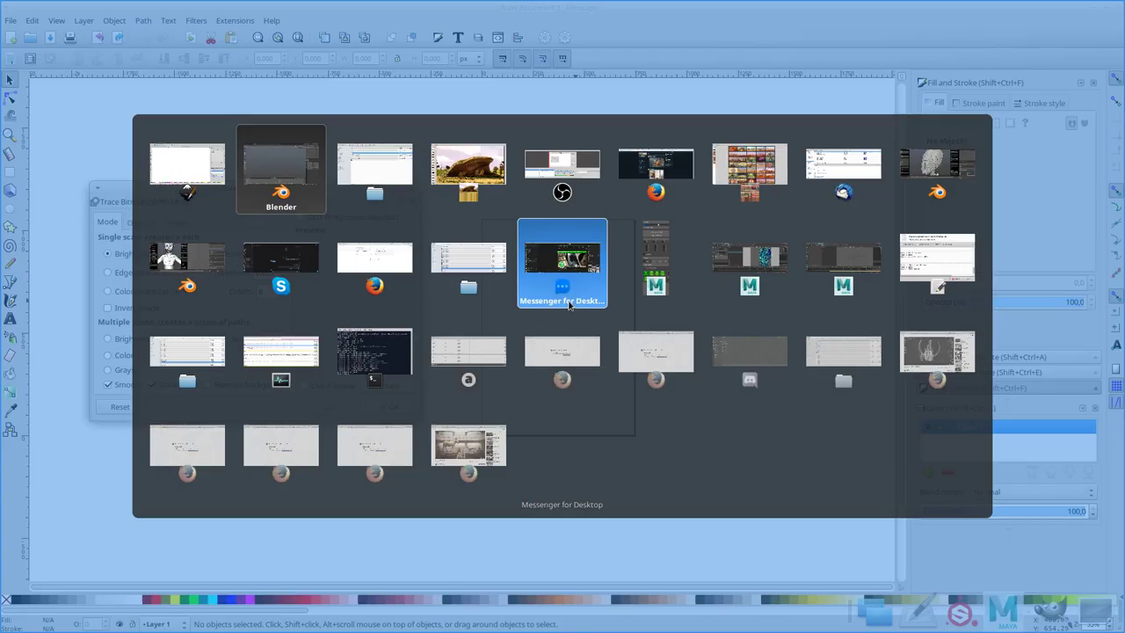
pyautogui.hotkey('alt', 'Tab')
pyautogui.click(290, 262)
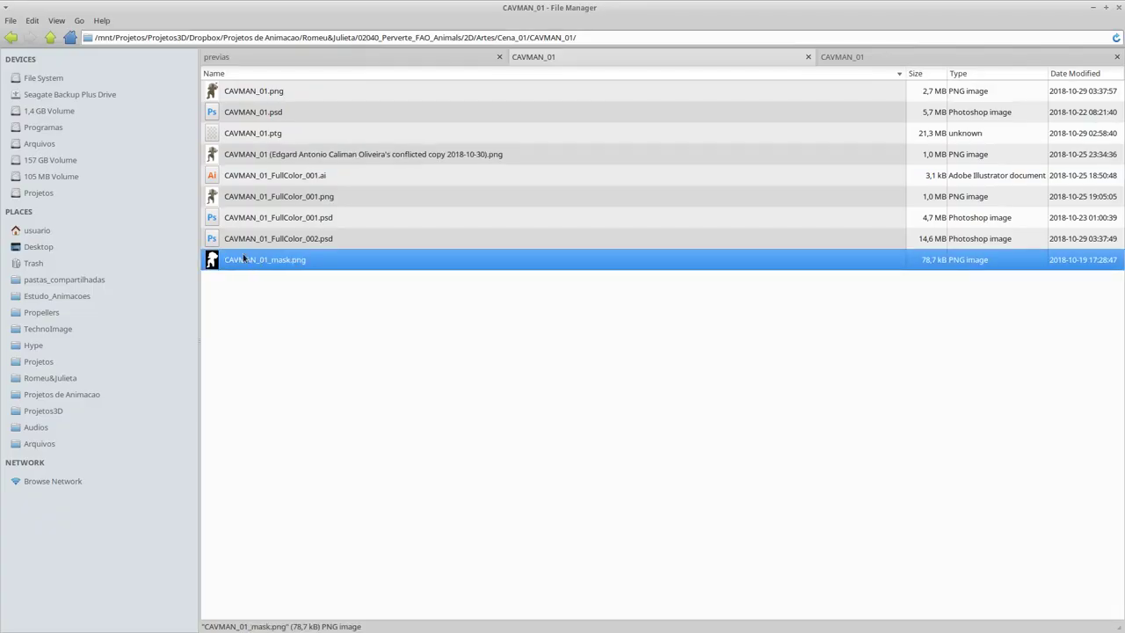
pyautogui.doubleClick(313, 255)
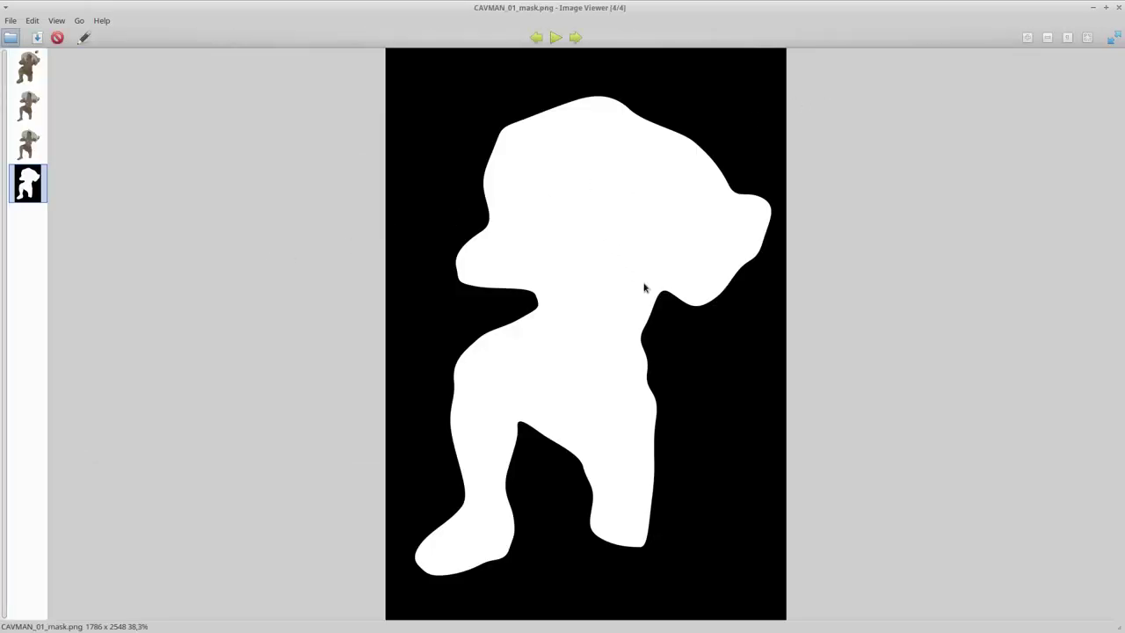
pyautogui.click(1119, 8)
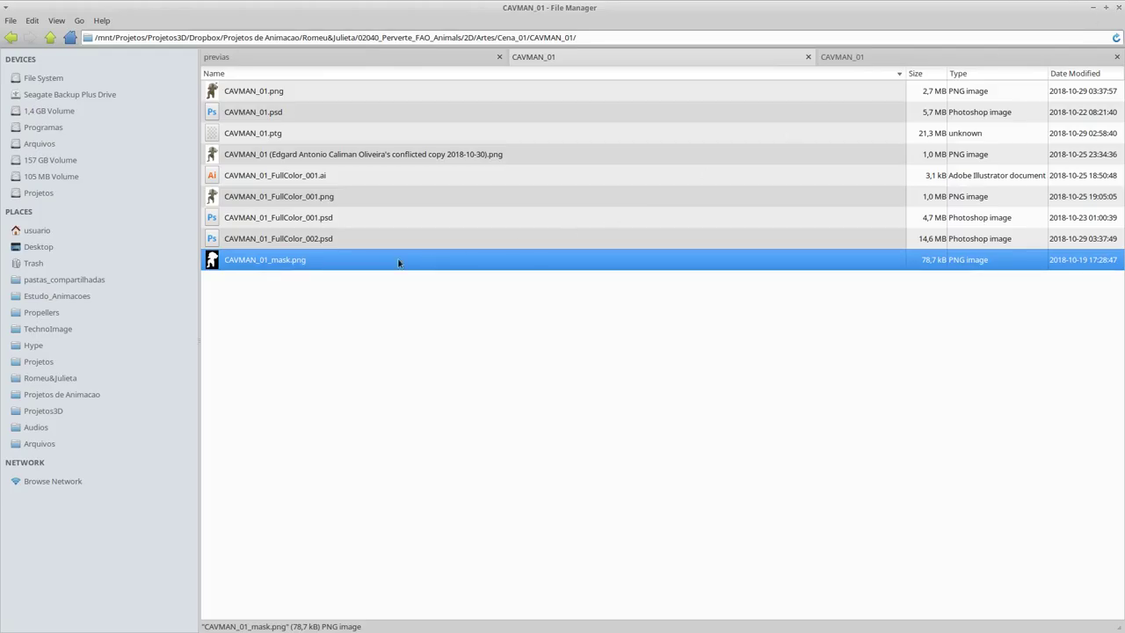
pyautogui.hotkey('alt', 'Tab')
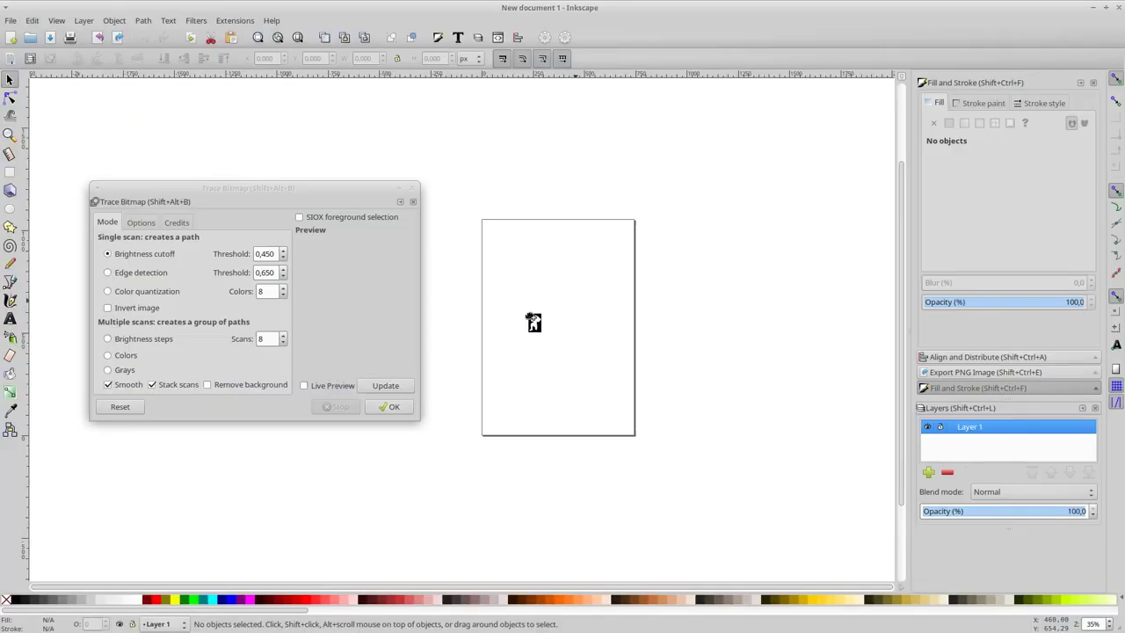
# - Import the CAVMAN_01 mask image onto the page and position it at X 0, Y 0
pyautogui.moveTo(508, 343)
pyautogui.mouseDown()
pyautogui.moveTo(629, 368)
pyautogui.moveTo(721, 289)
pyautogui.moveTo(728, 293)
pyautogui.moveTo(657, 383)
pyautogui.moveTo(706, 416)
pyautogui.mouseUp()
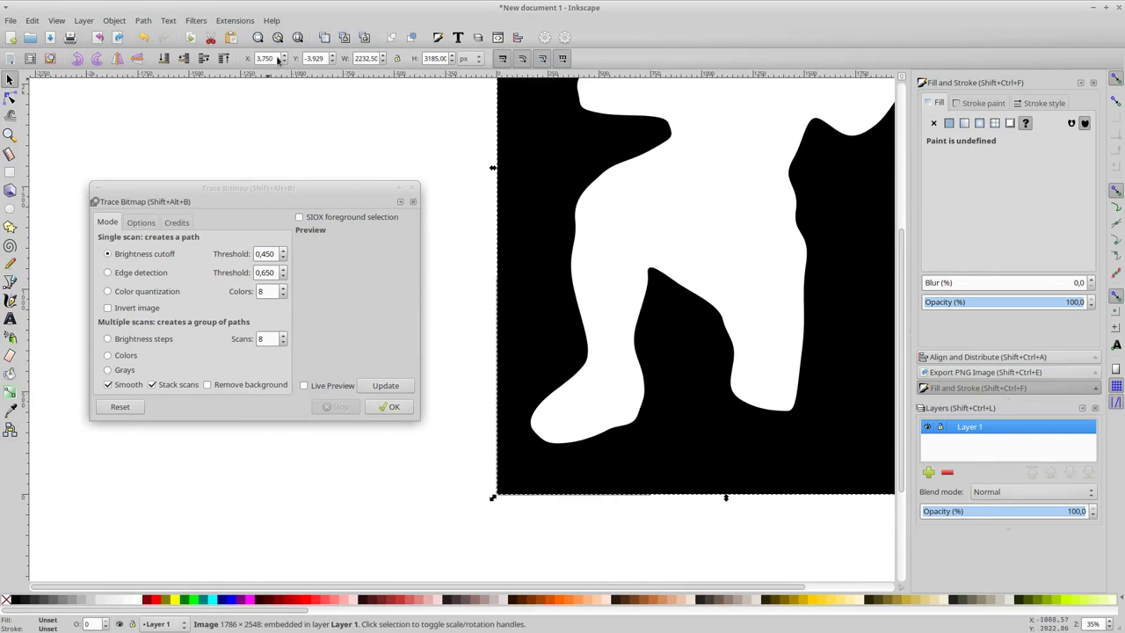
pyautogui.moveTo(280, 58); pyautogui.dragTo(224, 58)
pyautogui.write('0')
pyautogui.press('Tab')
pyautogui.write('0')
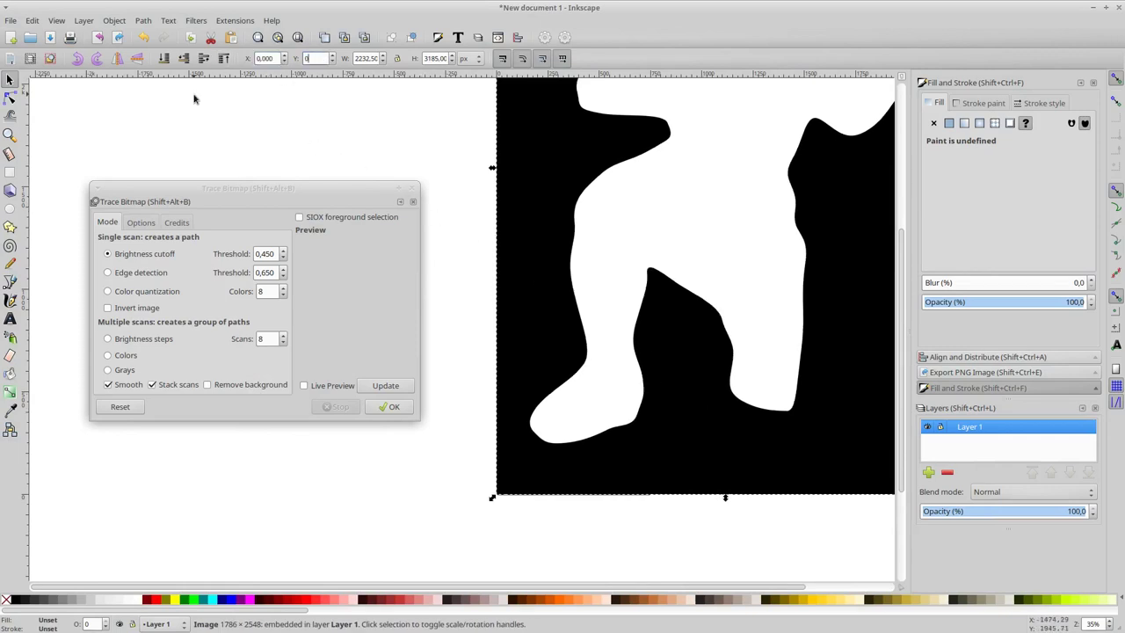
pyautogui.press('Return')
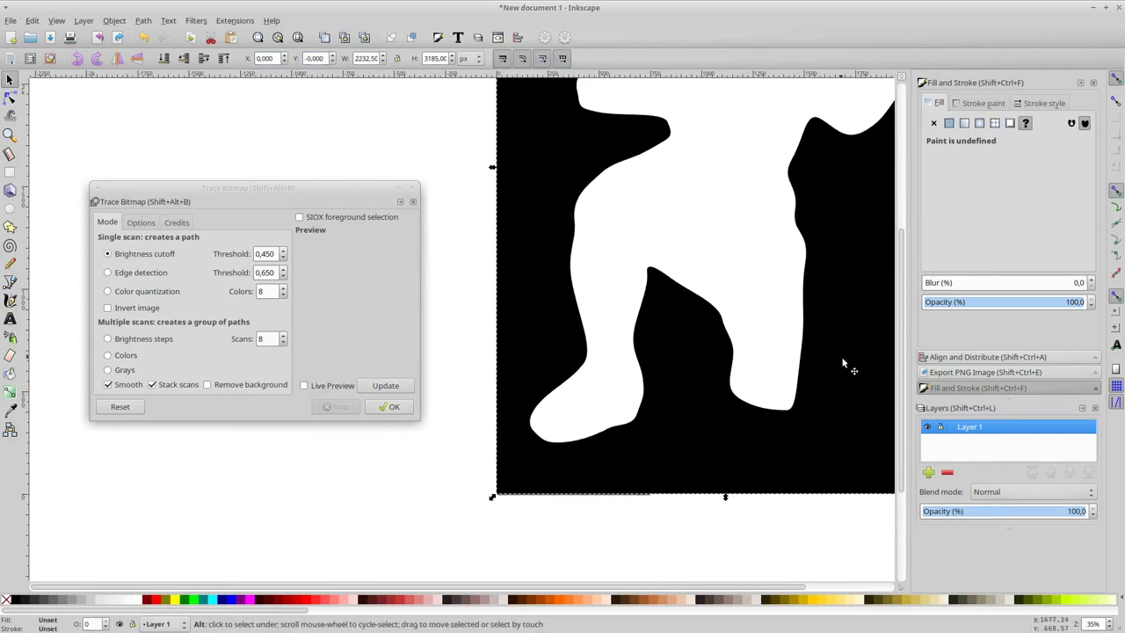
# - Trace the bitmap with Edge detection into a 203-node outline path
pyautogui.moveTo(841, 364); pyautogui.dragTo(717, 401, button='middle')
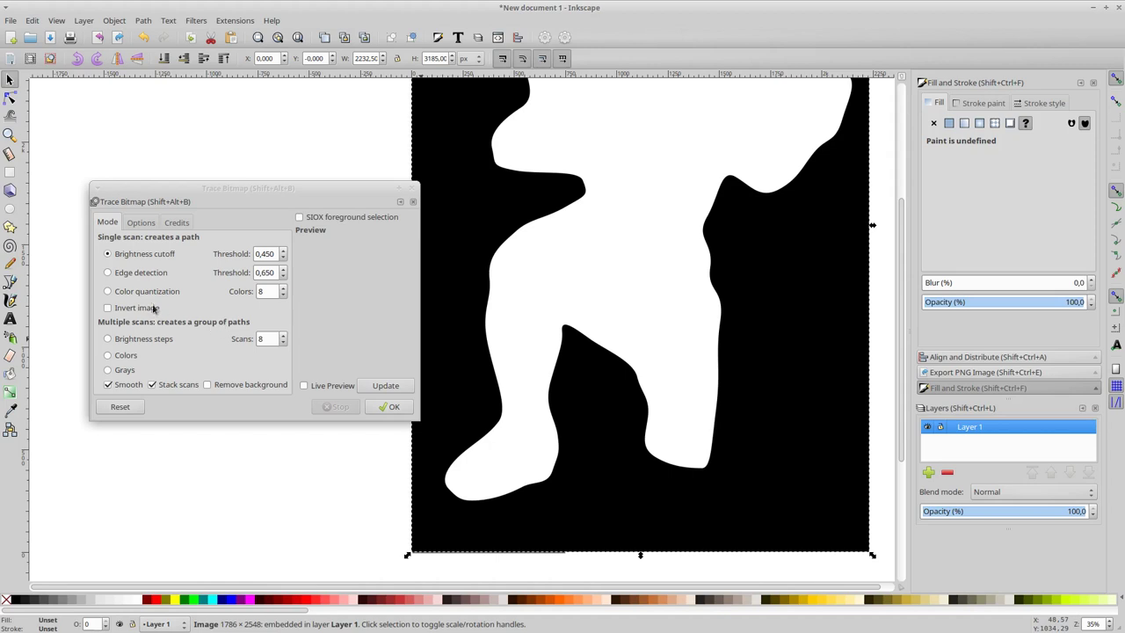
pyautogui.click(151, 275)
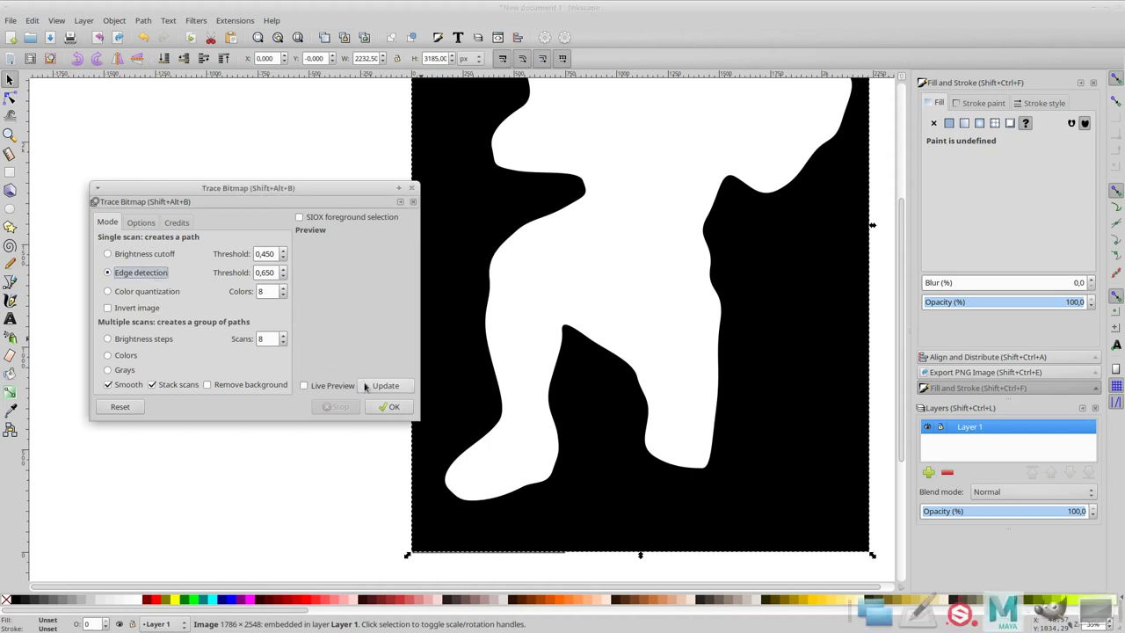
pyautogui.click(389, 407)
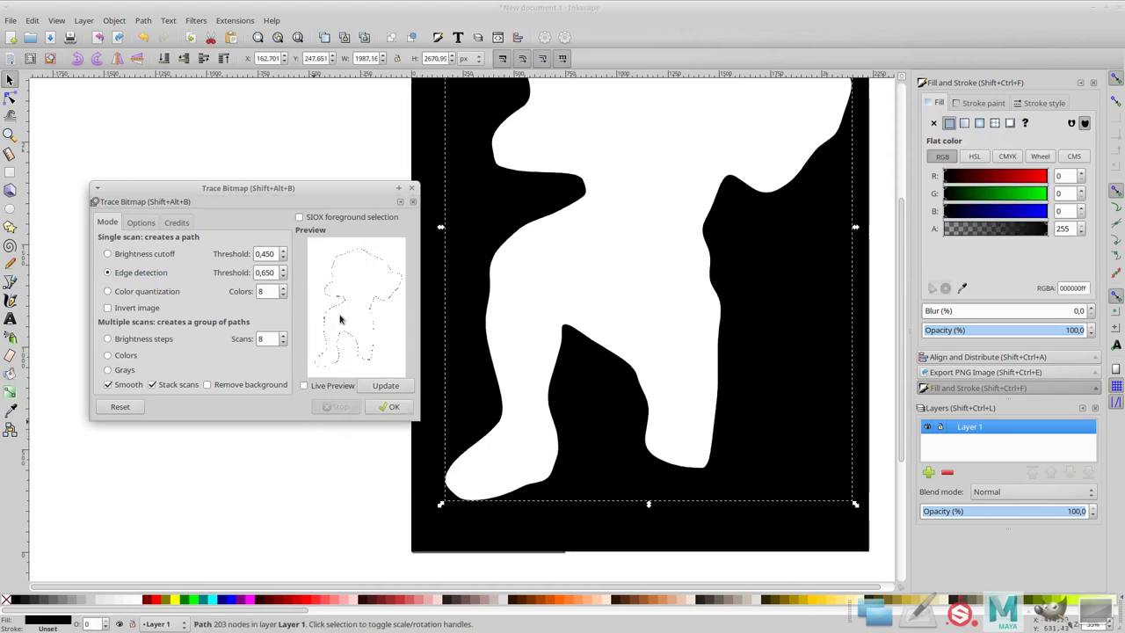
# - Delete the original bitmap in Inkscape, leaving only the traced outline, and cancel the save dialog
pyautogui.press('Delete')
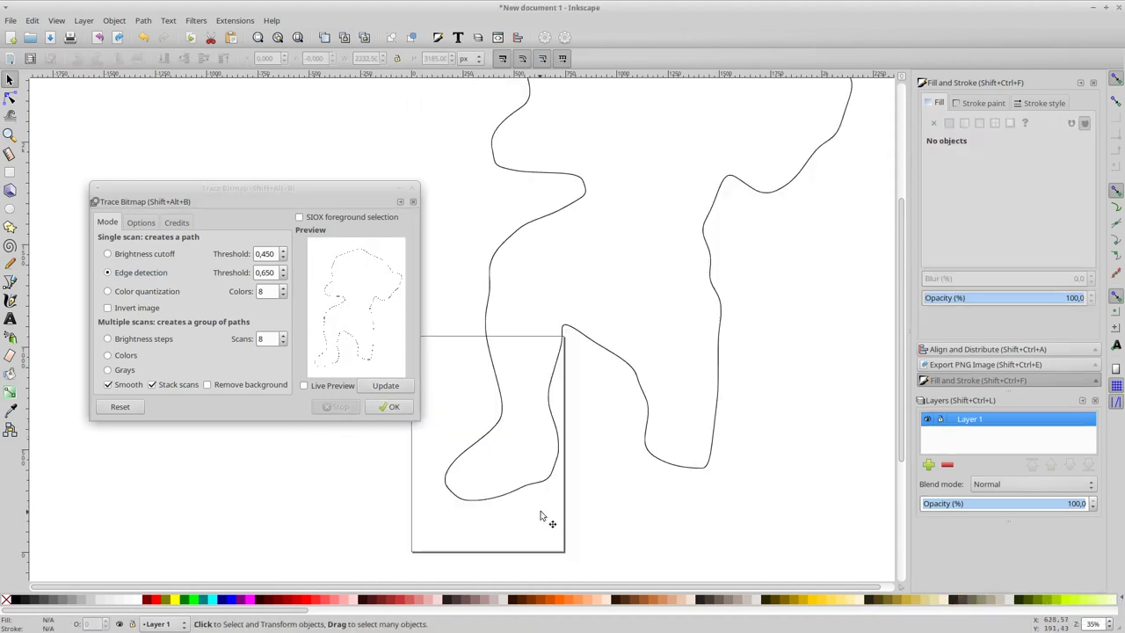
pyautogui.scroll(4, 558, 457)
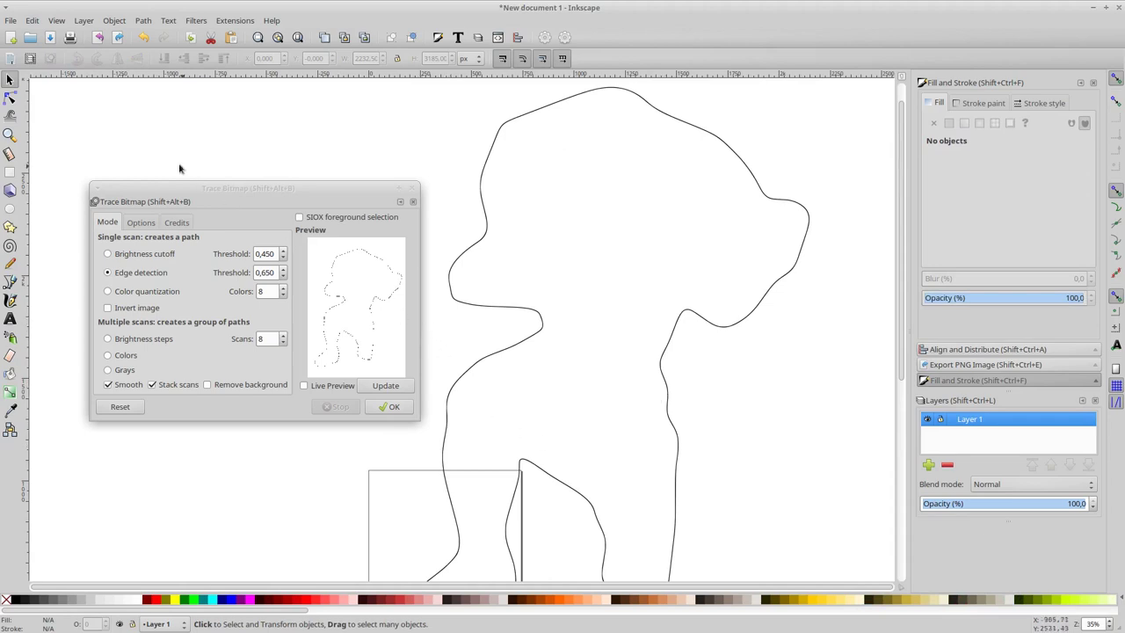
pyautogui.click(50, 40)
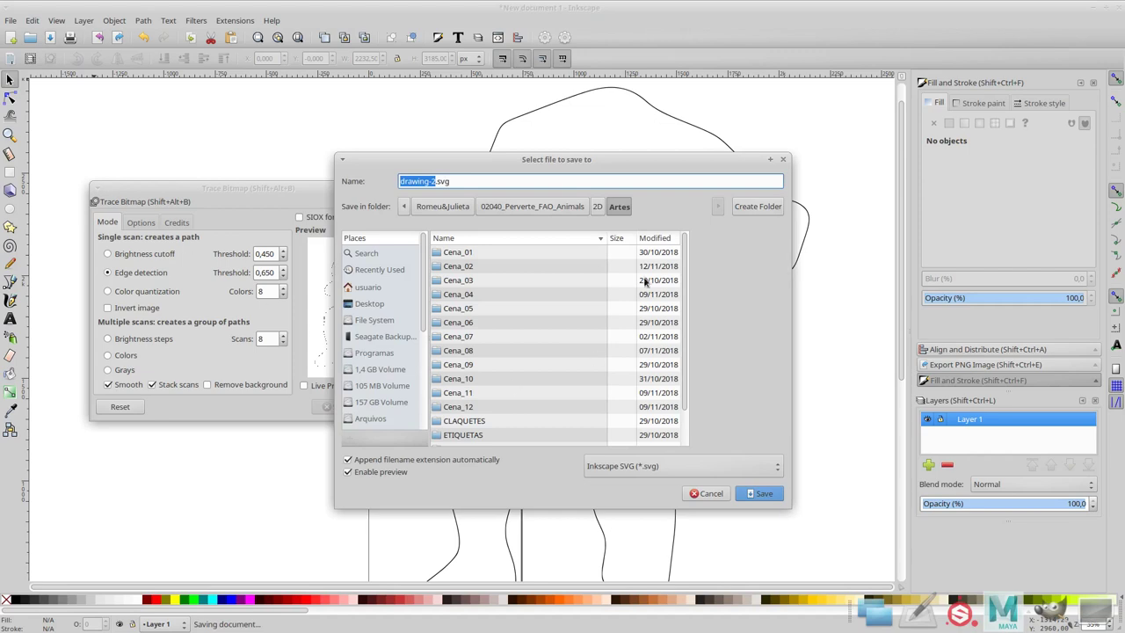
pyautogui.moveTo(450, 181); pyautogui.dragTo(376, 181)
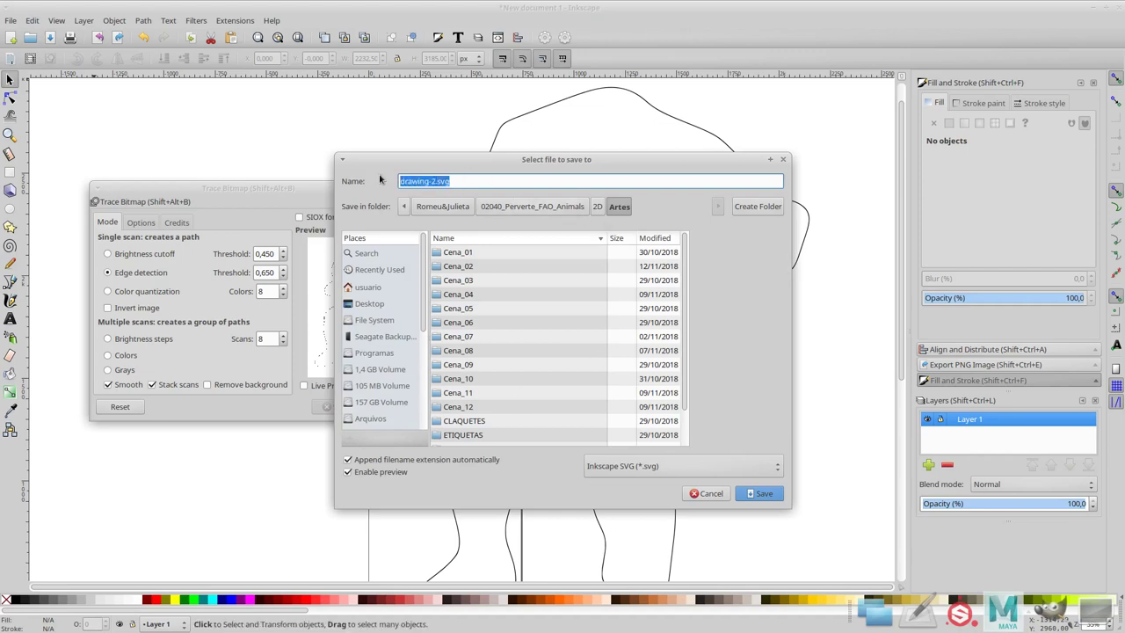
pyautogui.click(711, 493)
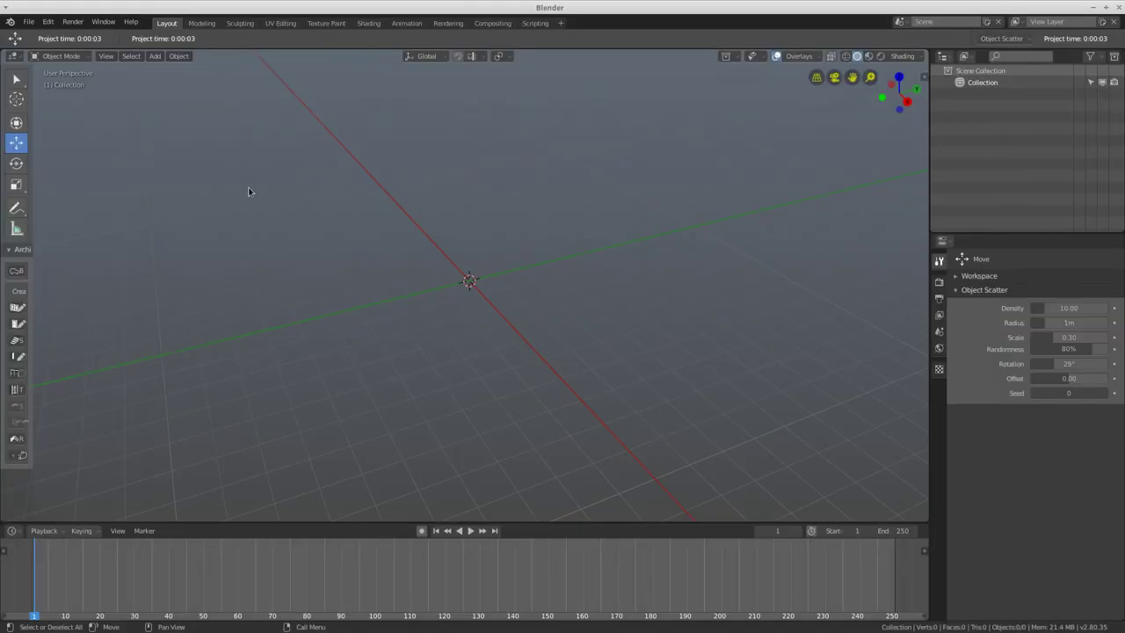
# - Import drawing.svg from Romeu&Julieta/02040_Perverte_FAO_Animals/2D/Artes as Scalable Vector Graphics
pyautogui.click(29, 22)
pyautogui.moveTo(79, 238)
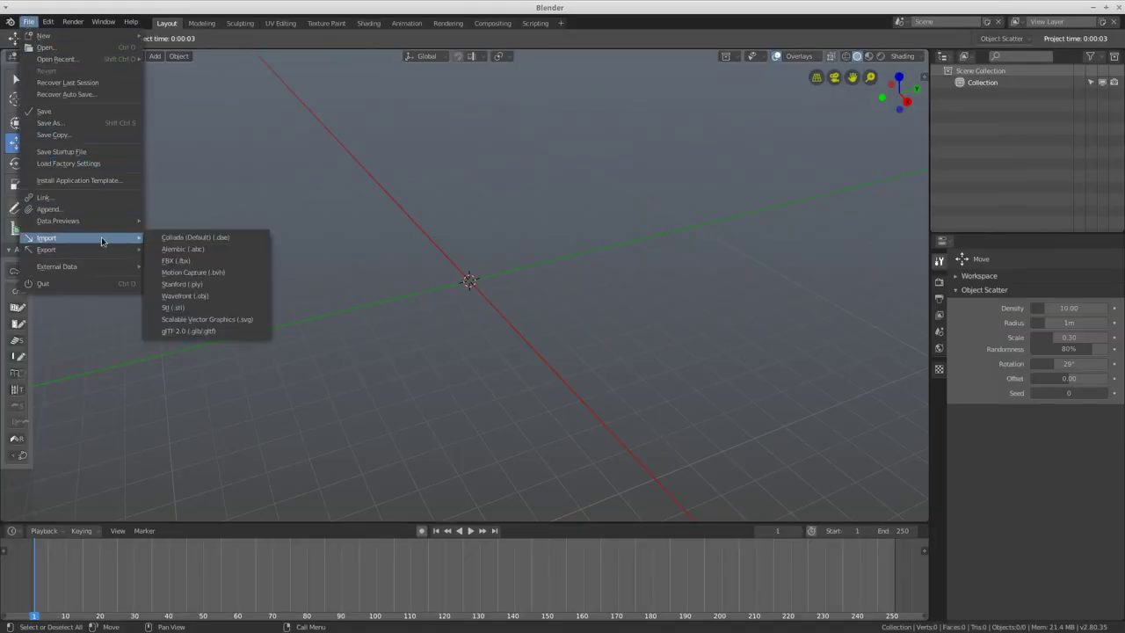
pyautogui.click(238, 319)
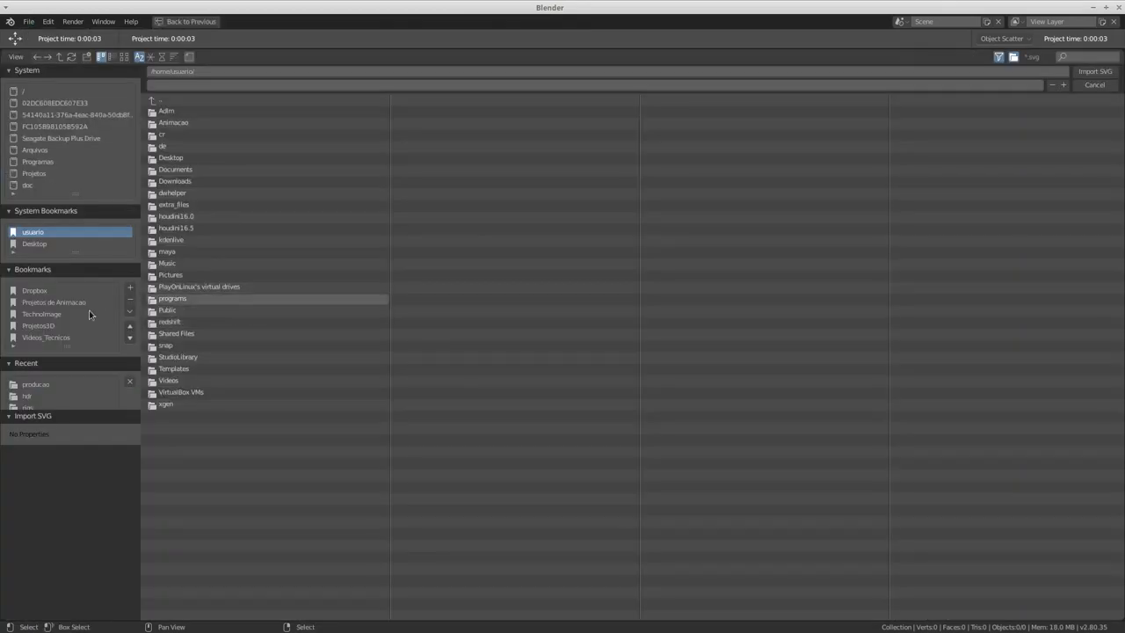
pyautogui.scroll(-1, 94, 330)
pyautogui.click(59, 318)
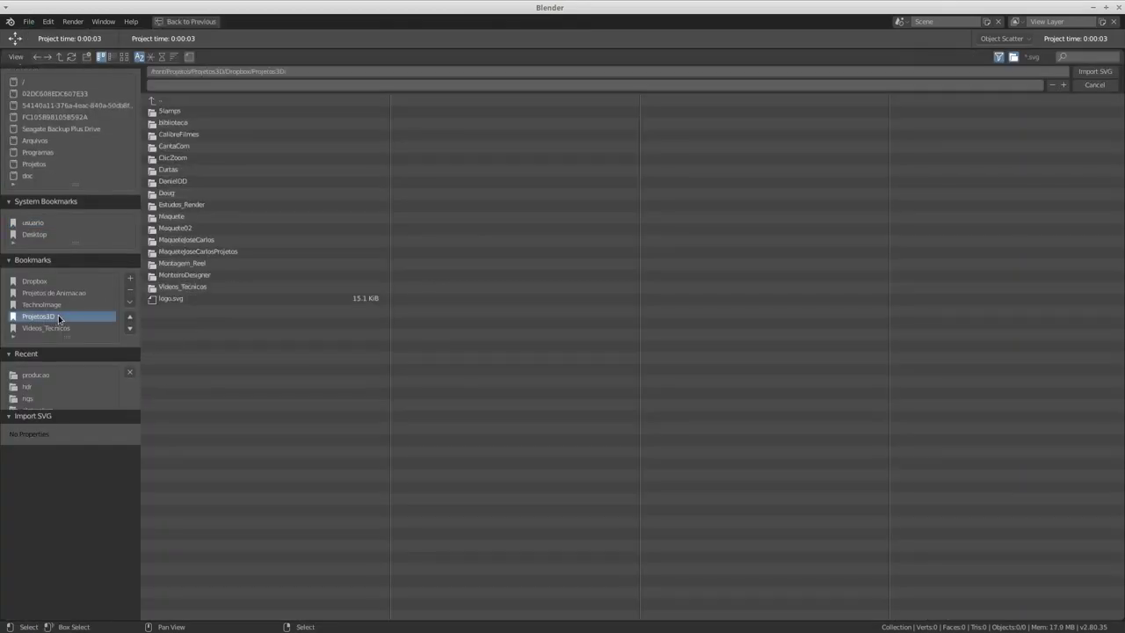
pyautogui.click(65, 293)
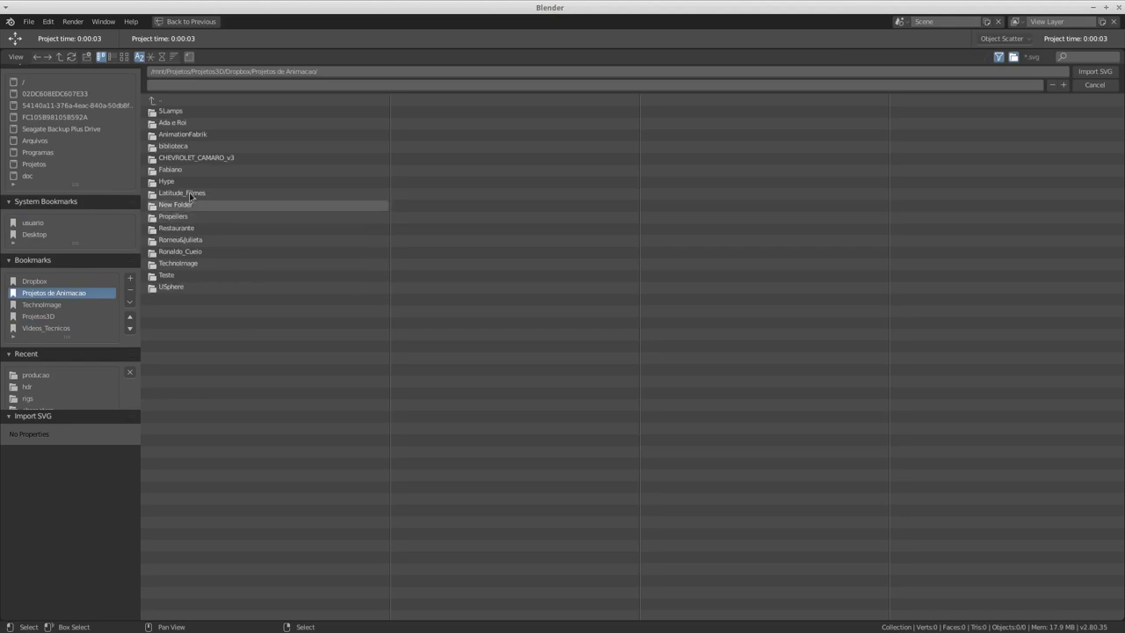
pyautogui.doubleClick(214, 239)
pyautogui.doubleClick(215, 111)
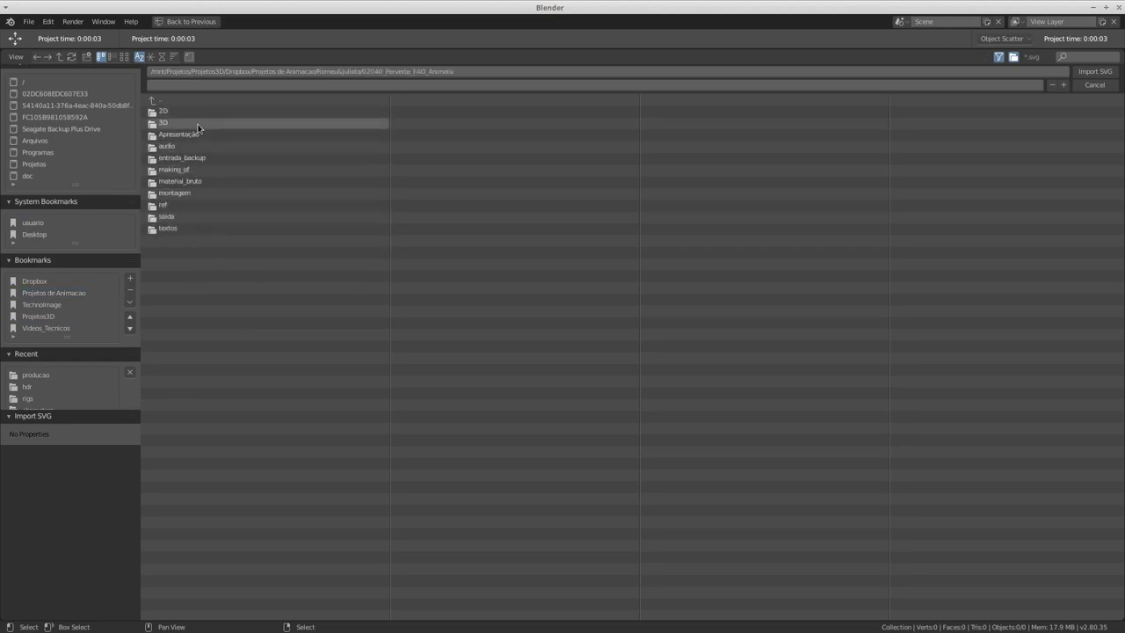
pyautogui.doubleClick(197, 111)
pyautogui.doubleClick(196, 124)
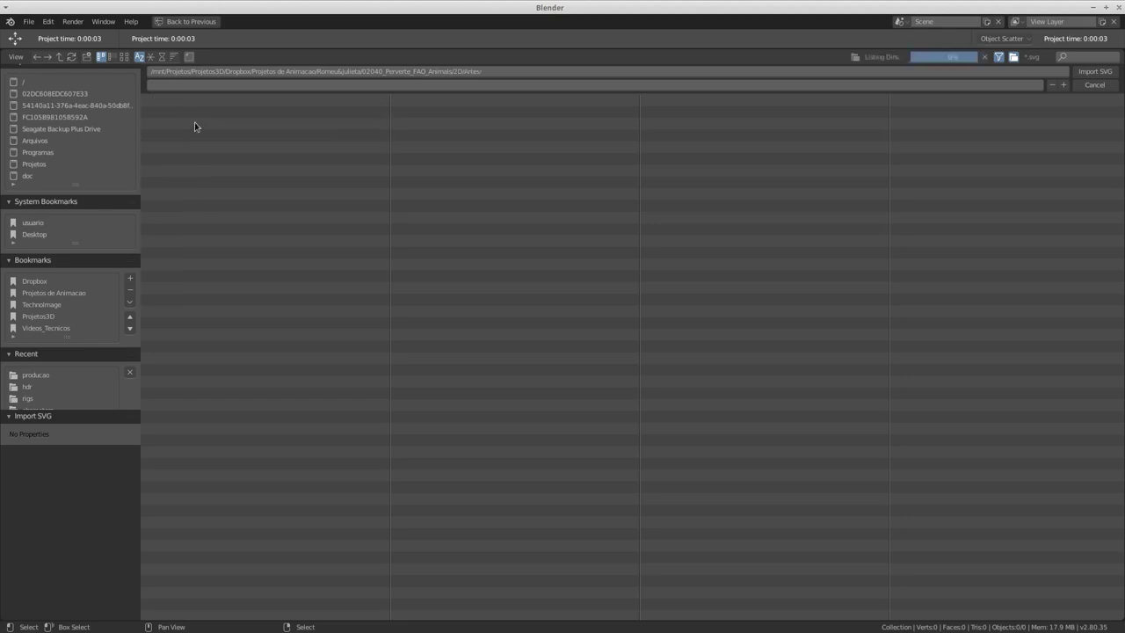
pyautogui.doubleClick(205, 288)
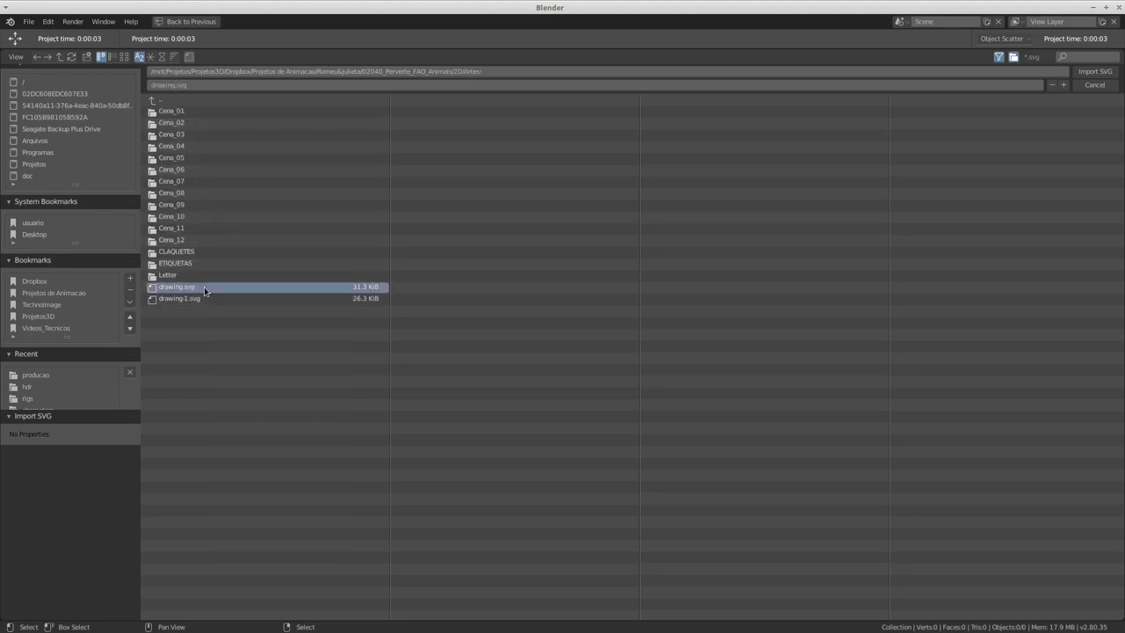
# - Select both imported outline curves and rotate them 90° about X with R X 90
pyautogui.click(504, 297)
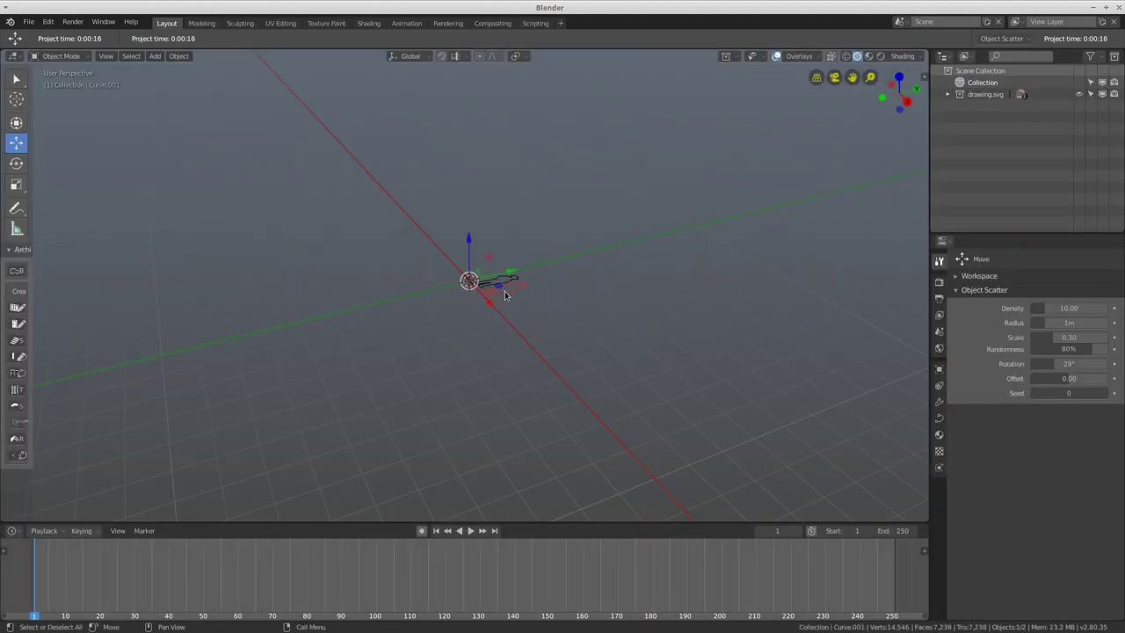
pyautogui.scroll(3, 488, 308)
pyautogui.moveTo(490, 309); pyautogui.dragTo(445, 364, button='middle')
pyautogui.scroll(2, 484, 369)
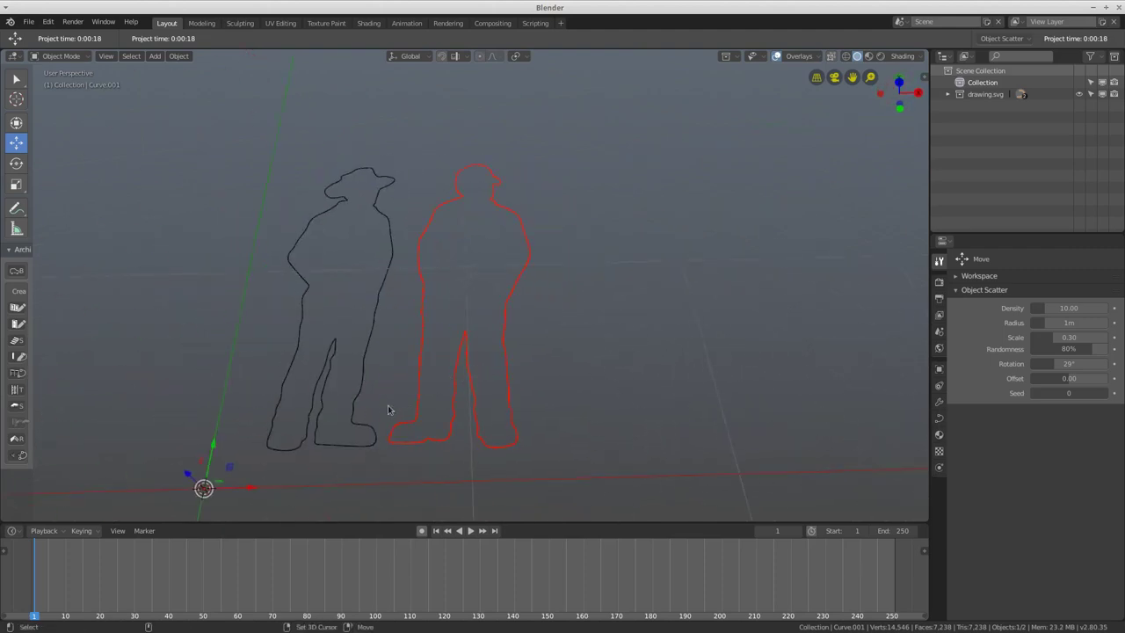
pyautogui.keyDown('shift'); pyautogui.click(355, 409); pyautogui.keyUp('shift')
pyautogui.moveTo(355, 410); pyautogui.dragTo(625, 299, button='middle')
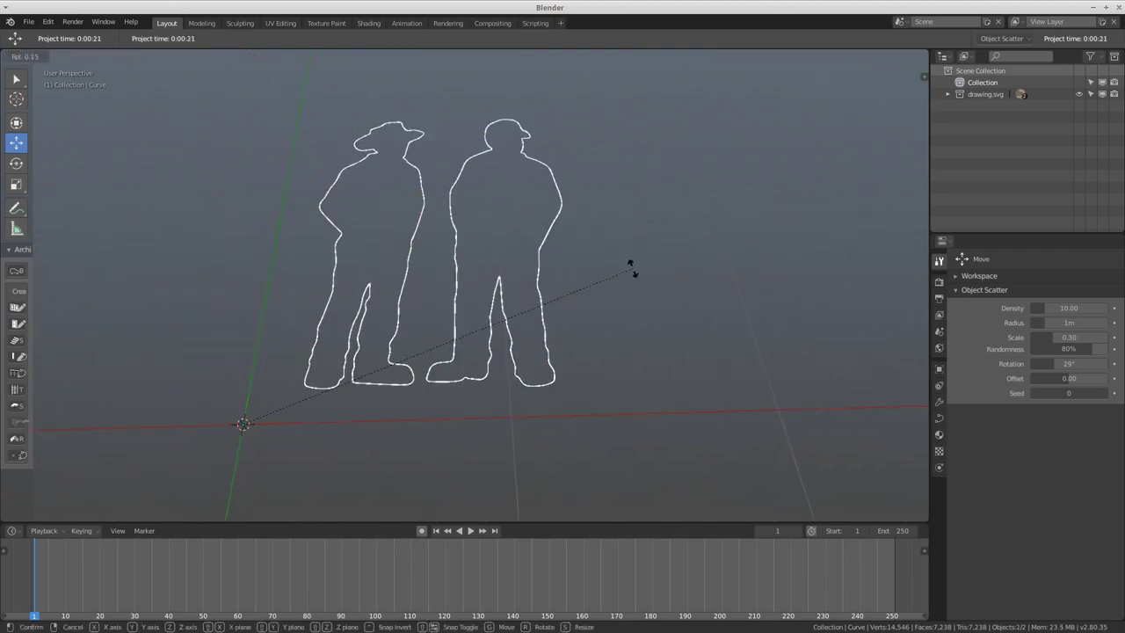
pyautogui.write('rx90')
pyautogui.press('Return')
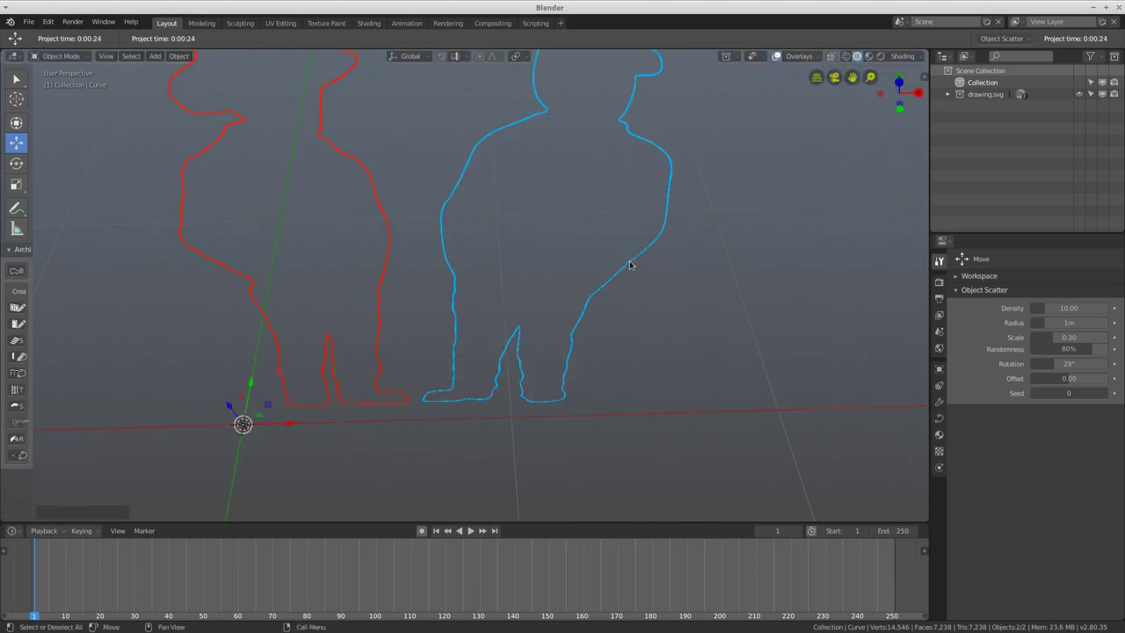
# - Compare the upright outlines with the traced drawing in the Inkscape window
pyautogui.moveTo(620, 266)
pyautogui.mouseDown(button='middle')
pyautogui.moveTo(563, 262)
pyautogui.moveTo(533, 289)
pyautogui.moveTo(536, 269)
pyautogui.moveTo(483, 314)
pyautogui.moveTo(472, 369)
pyautogui.moveTo(457, 313)
pyautogui.moveTo(402, 314)
pyautogui.moveTo(414, 264)
pyautogui.moveTo(484, 261)
pyautogui.moveTo(477, 276)
pyautogui.mouseUp(button='middle')
pyautogui.scroll(6, 470, 261)
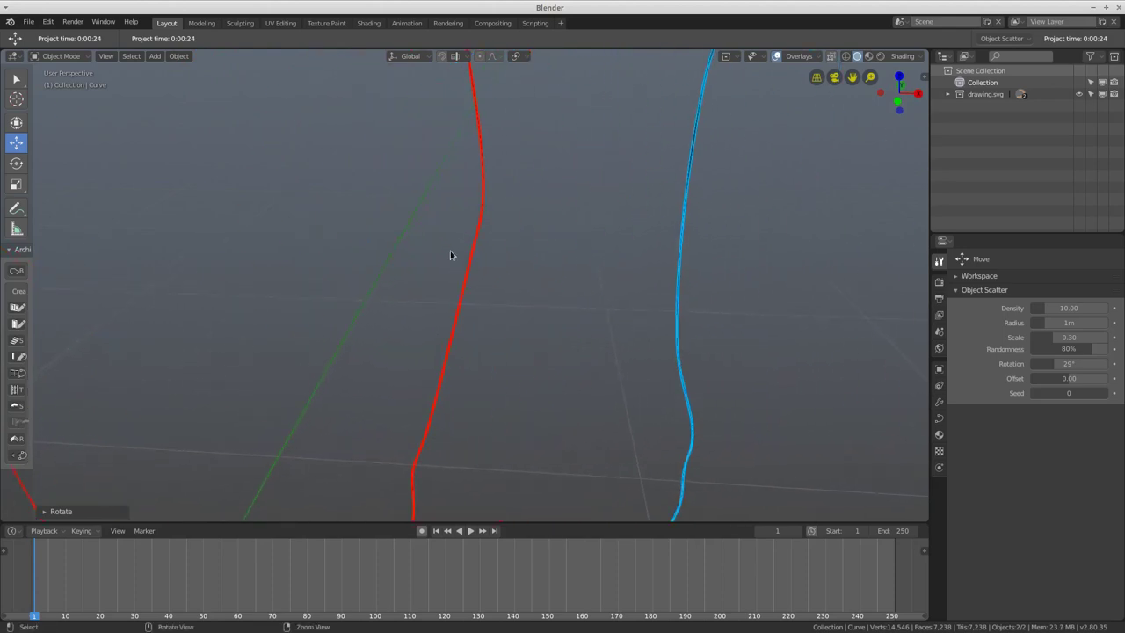
pyautogui.hotkey('alt', 'Tab')
pyautogui.hotkey('alt', 'Tab')
pyautogui.click(391, 271)
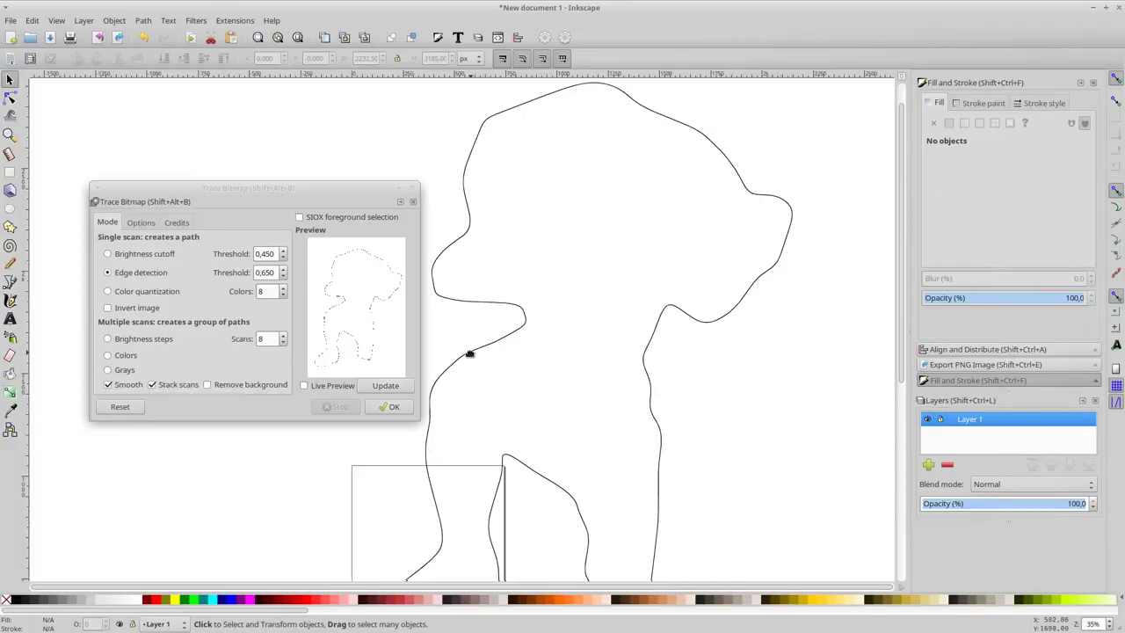
pyautogui.moveTo(470, 351); pyautogui.dragTo(495, 339, button='middle')
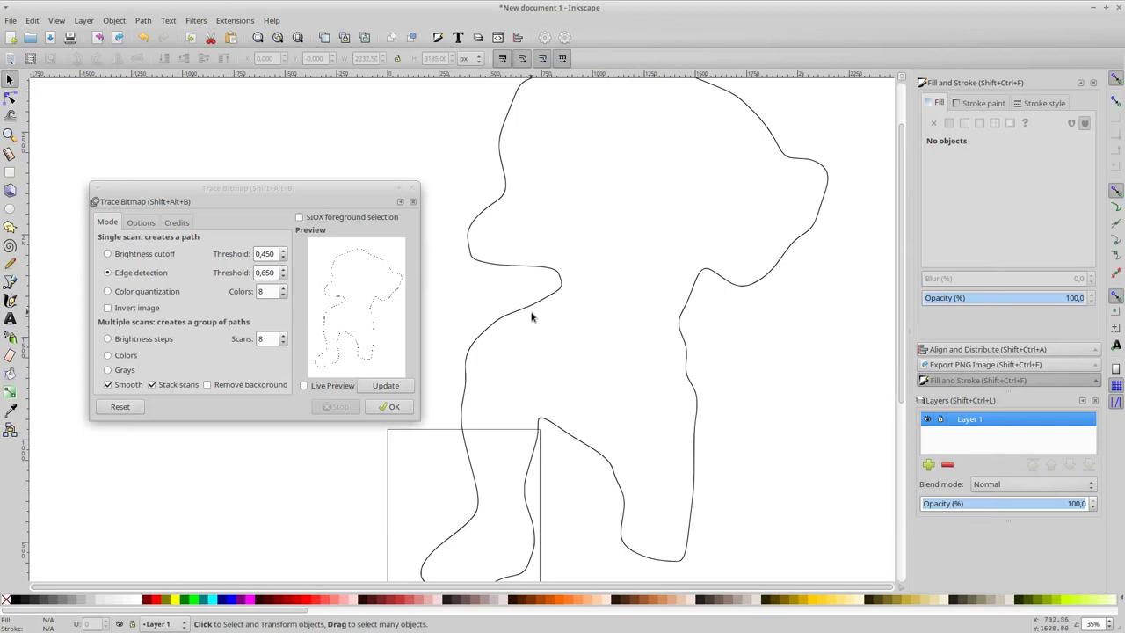
pyautogui.hotkey('alt', 'Tab')
# - Select only the cowboy outline curve in Blender
pyautogui.scroll(-2, 490, 354)
pyautogui.scroll(-3, 484, 348)
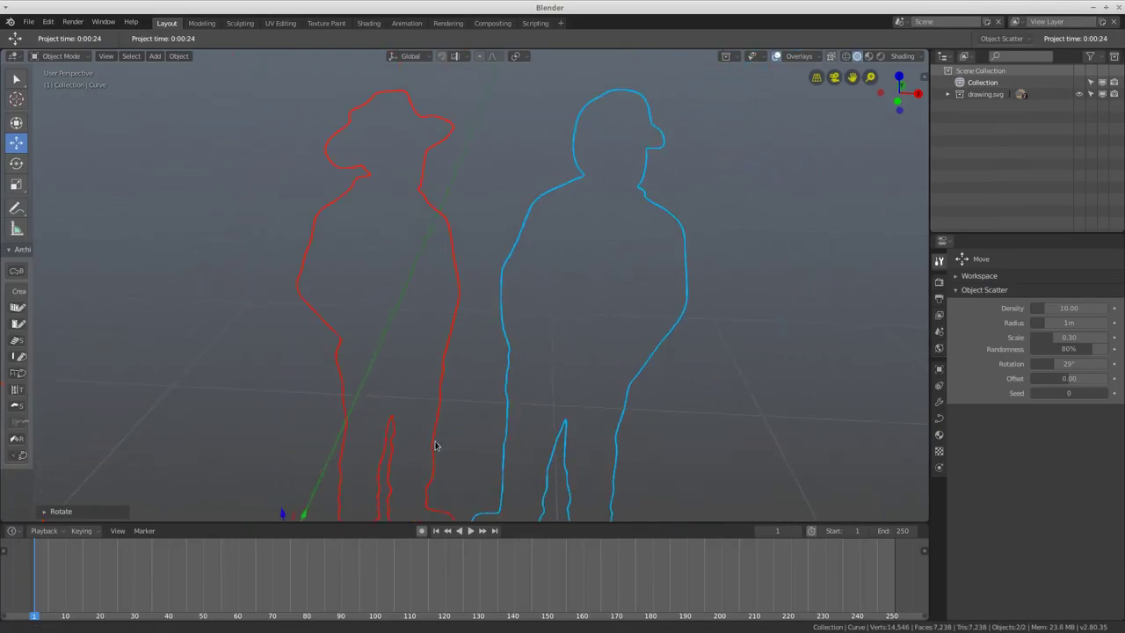
pyautogui.scroll(3, 479, 352)
pyautogui.scroll(2, 466, 356)
pyautogui.click(447, 360)
pyautogui.moveTo(430, 367)
pyautogui.mouseDown(button='middle')
pyautogui.moveTo(389, 371)
pyautogui.moveTo(470, 351)
pyautogui.moveTo(497, 322)
pyautogui.moveTo(532, 319)
pyautogui.moveTo(529, 333)
pyautogui.moveTo(489, 336)
pyautogui.mouseUp(button='middle')
# - Enter Edit Mode on the cowboy curve and select a control point, cancelling trial moves
pyautogui.press('Tab')
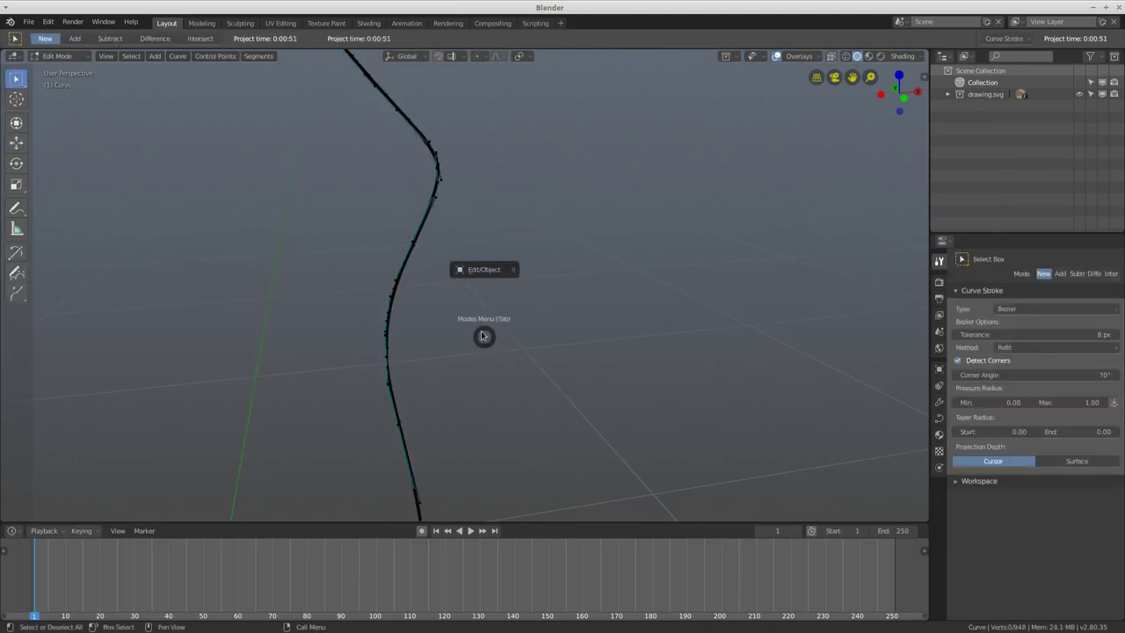
pyautogui.moveTo(437, 354)
pyautogui.mouseDown(button='middle')
pyautogui.moveTo(405, 360)
pyautogui.moveTo(371, 394)
pyautogui.moveTo(253, 452)
pyautogui.mouseUp(button='middle')
pyautogui.moveTo(217, 396); pyautogui.dragTo(238, 393, button='middle')
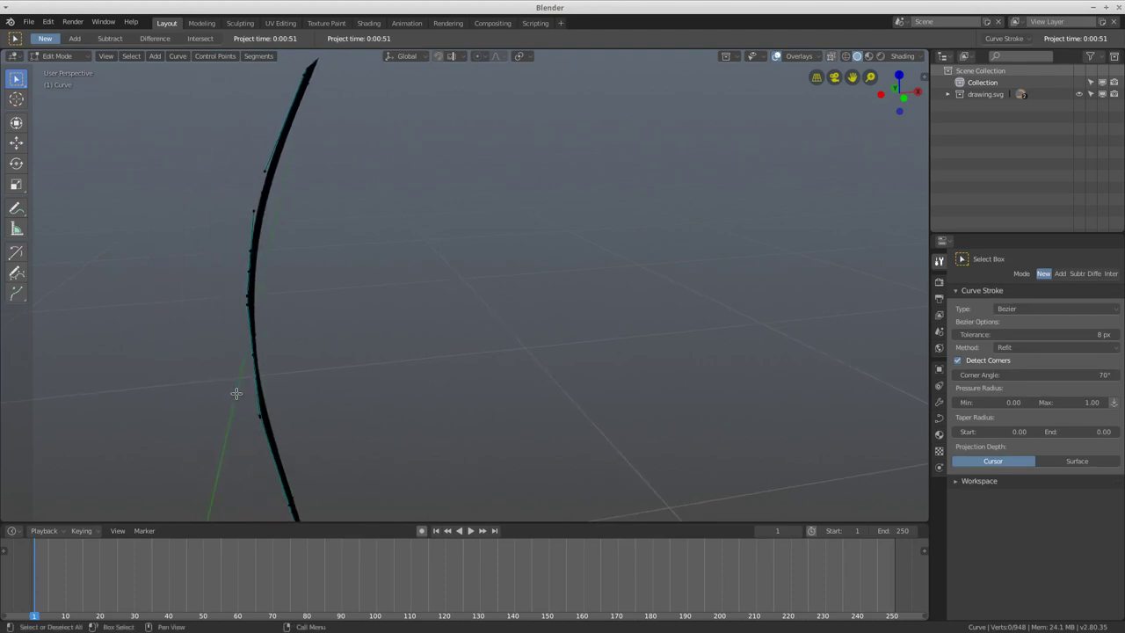
pyautogui.click(245, 254)
pyautogui.press('f')
pyautogui.press('g')
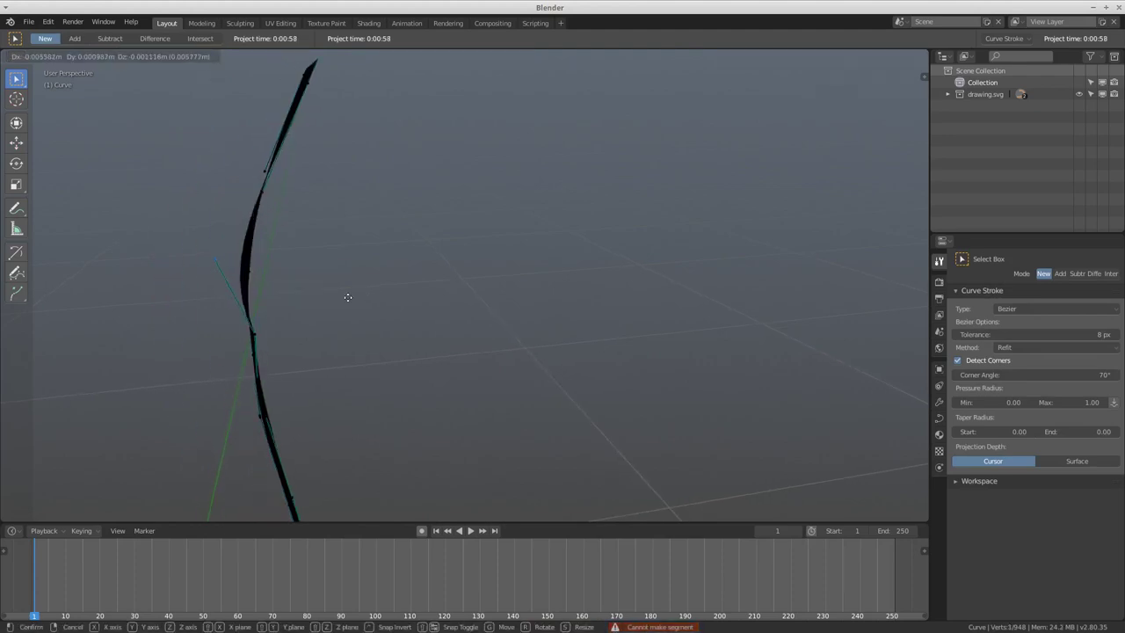
pyautogui.press('Escape')
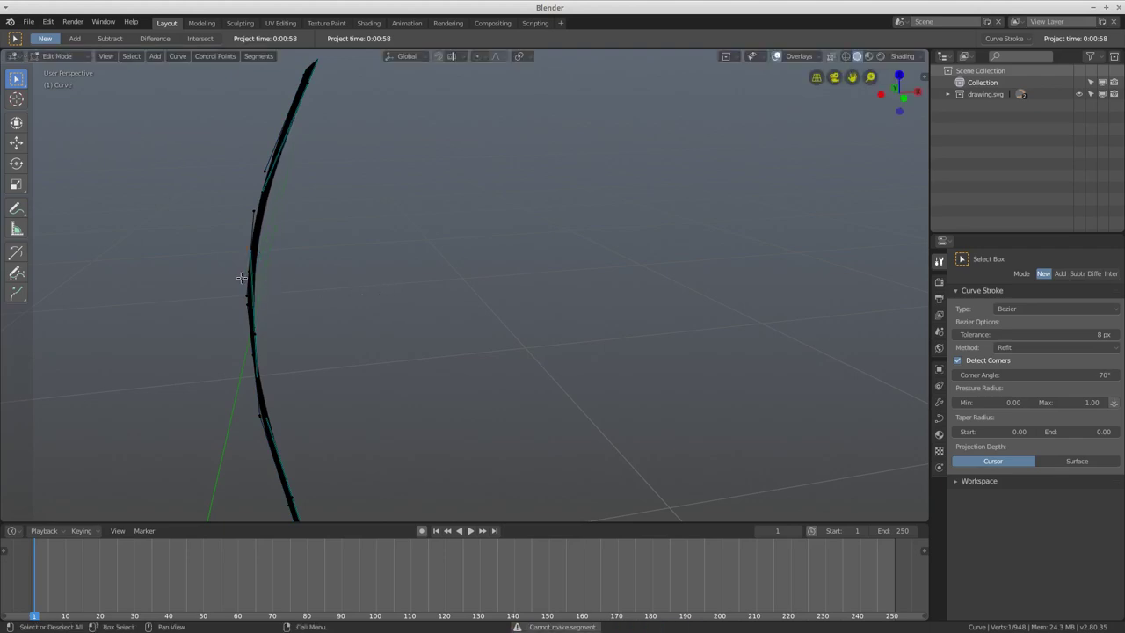
pyautogui.press('g')
pyautogui.press('Escape')
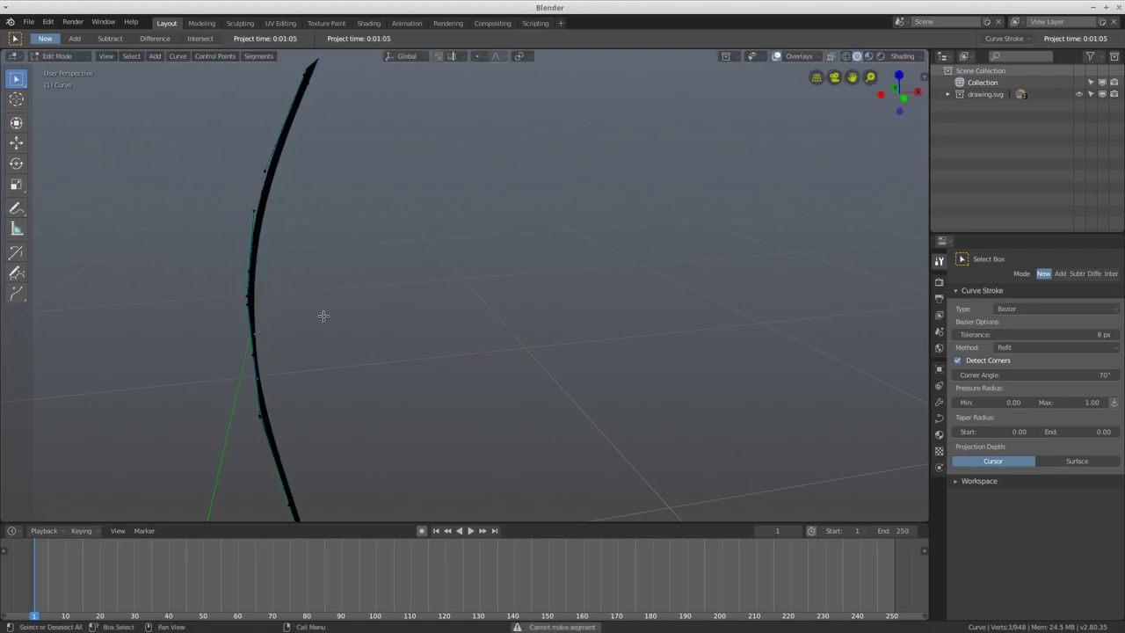
# - Select the linked extra spline, delete its vertices, and return to Object Mode
pyautogui.hotkey('ctrl', 'l')
pyautogui.scroll(-5, 578, 440)
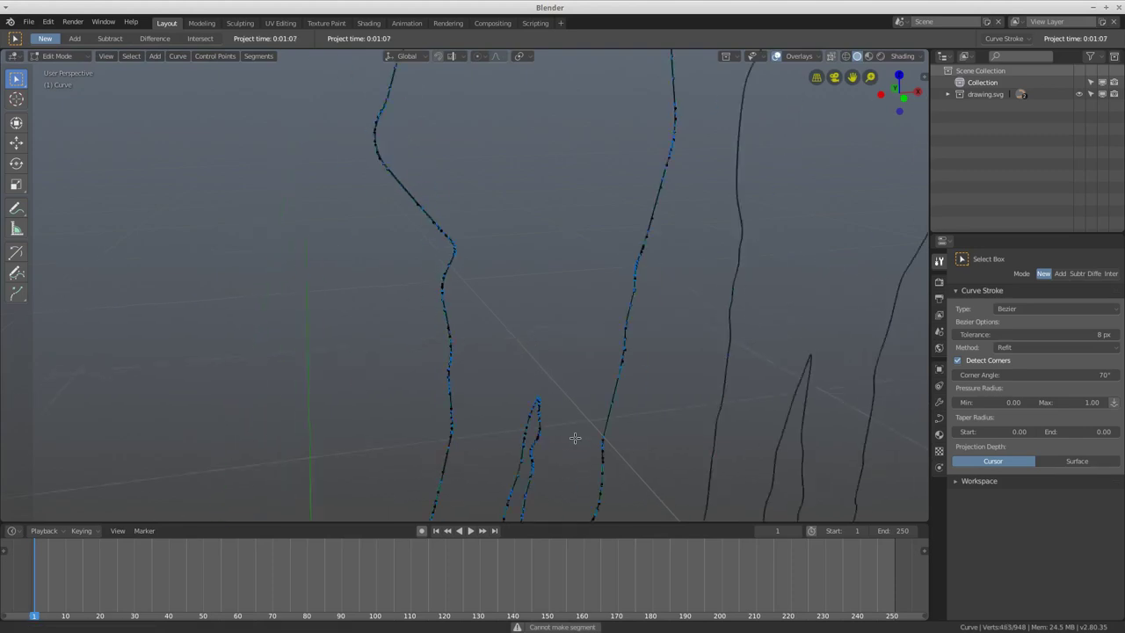
pyautogui.keyDown('shift'); pyautogui.moveTo(597, 359); pyautogui.dragTo(519, 346, button='middle'); pyautogui.keyUp('shift')
pyautogui.press('x')
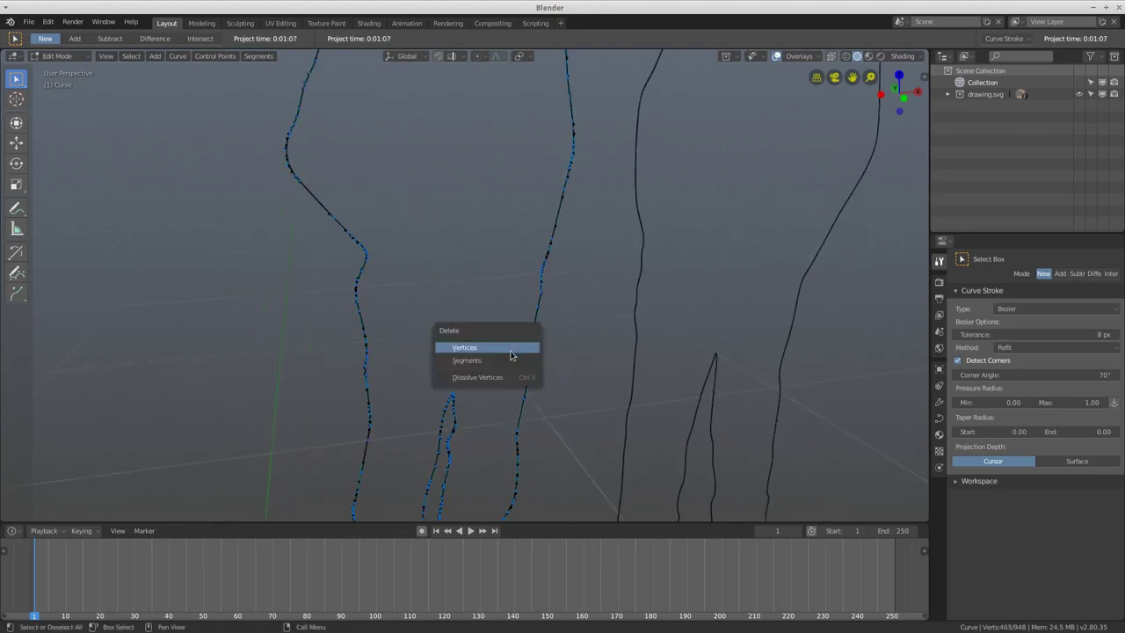
pyautogui.click(511, 355)
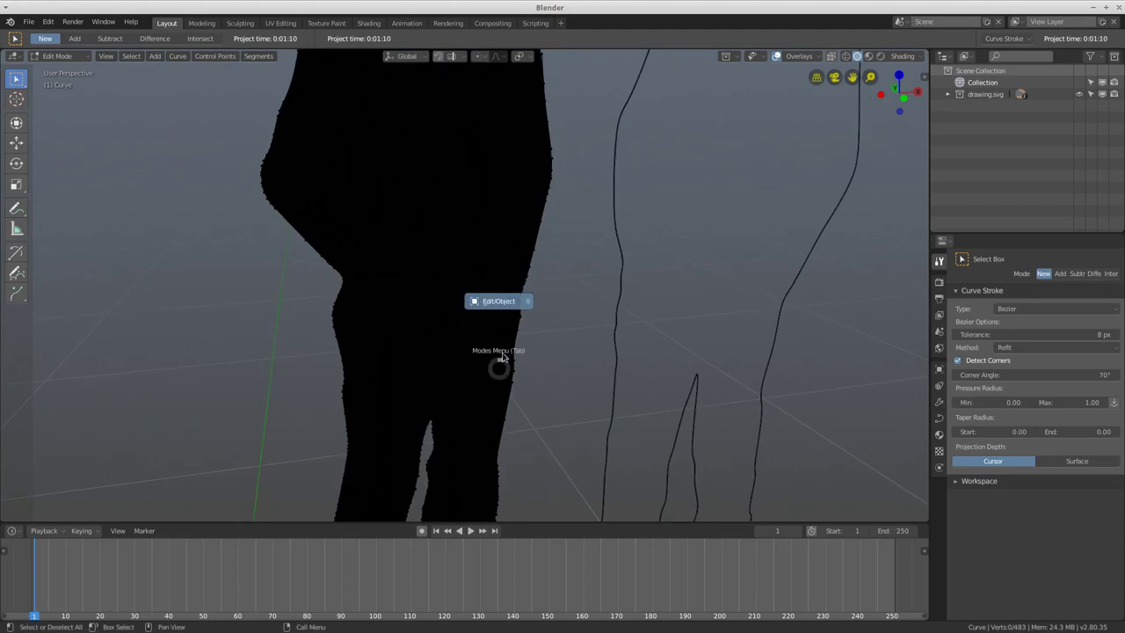
pyautogui.press('Tab')
pyautogui.moveTo(500, 307)
pyautogui.mouseDown(button='middle')
pyautogui.moveTo(475, 384)
pyautogui.moveTo(458, 374)
pyautogui.moveTo(510, 396)
pyautogui.moveTo(444, 394)
pyautogui.mouseUp(button='middle')
pyautogui.scroll(-4, 458, 374)
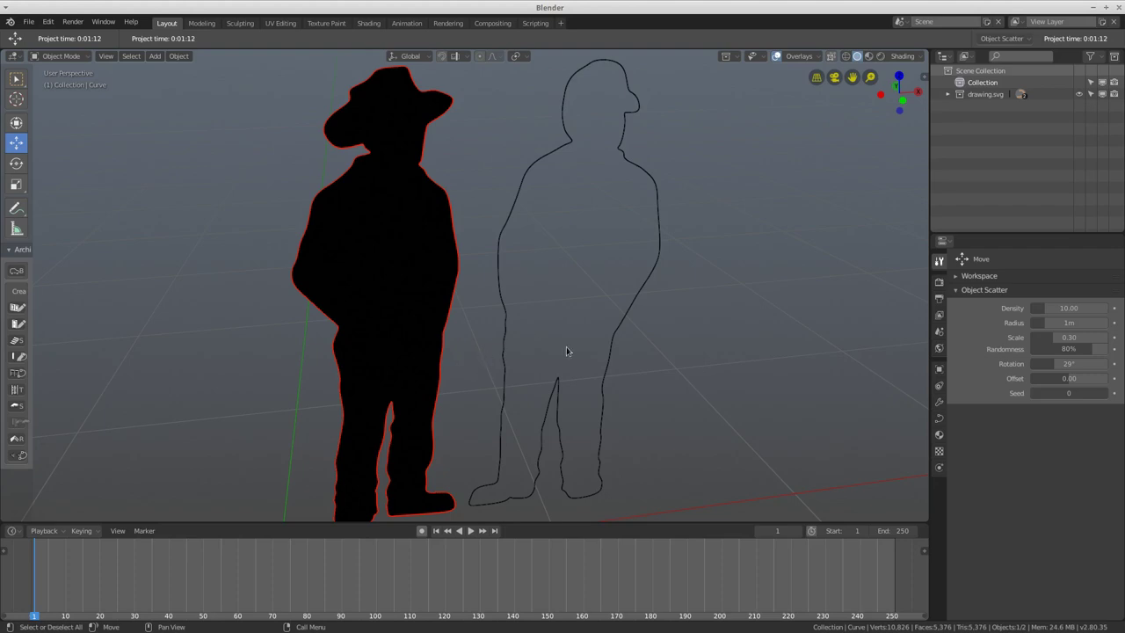
# - Set the cowboy curve's Geometry Extrude to 0.03m in its Object Data properties
pyautogui.scroll(1, 567, 351)
pyautogui.scroll(2, 539, 378)
pyautogui.scroll(2, 477, 355)
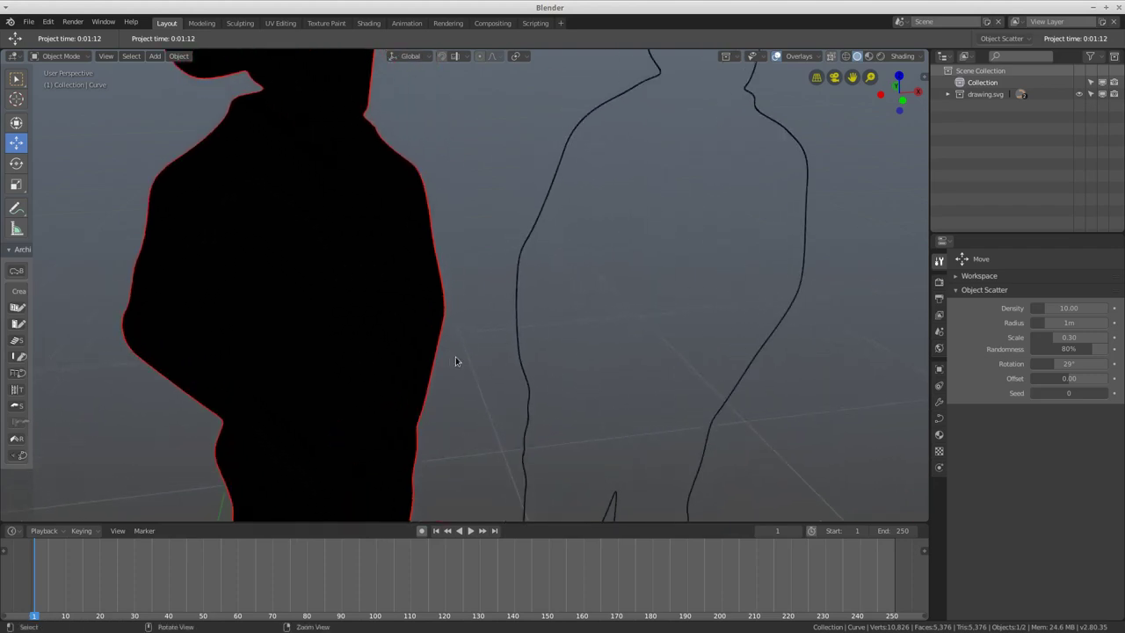
pyautogui.moveTo(456, 361); pyautogui.dragTo(490, 358, button='middle')
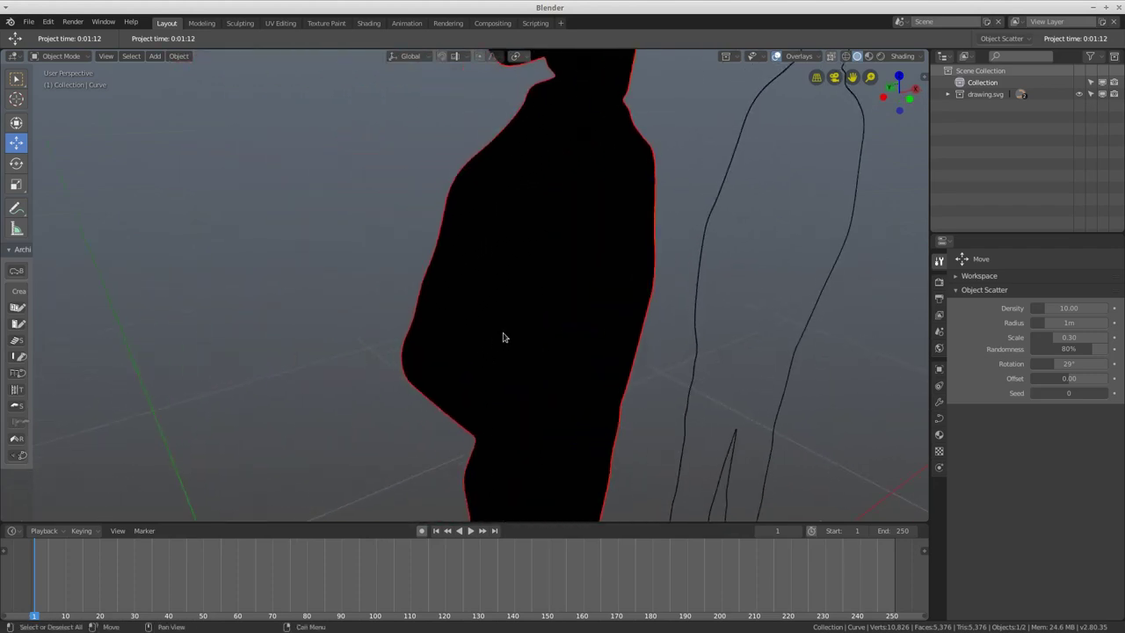
pyautogui.click(938, 418)
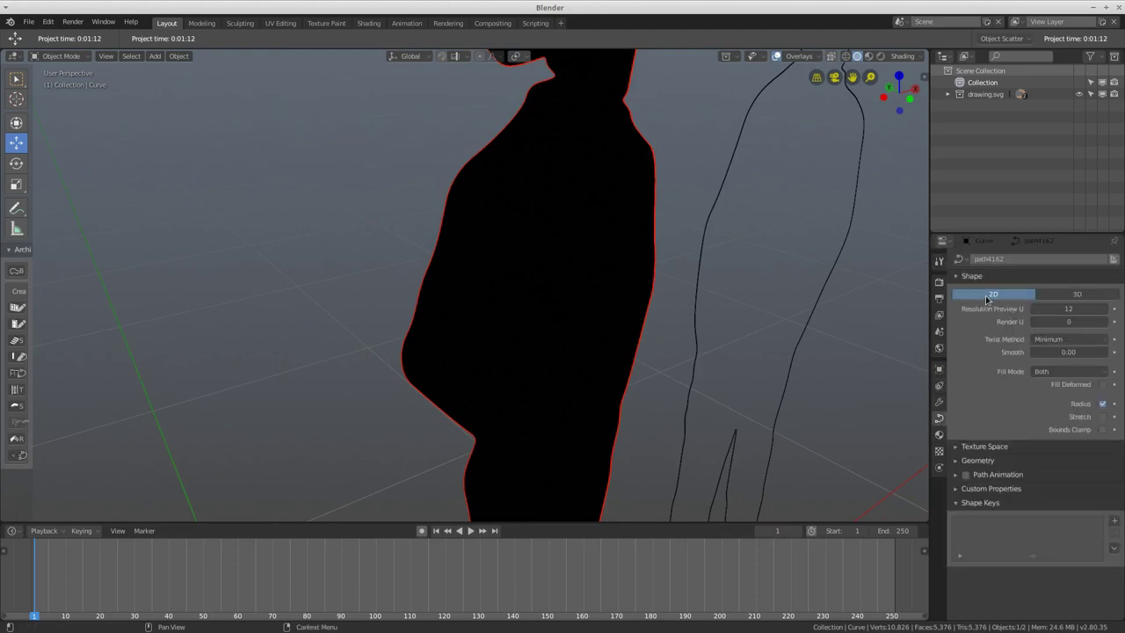
pyautogui.click(978, 460)
pyautogui.scroll(-2, 986, 466)
pyautogui.scroll(-2, 986, 466)
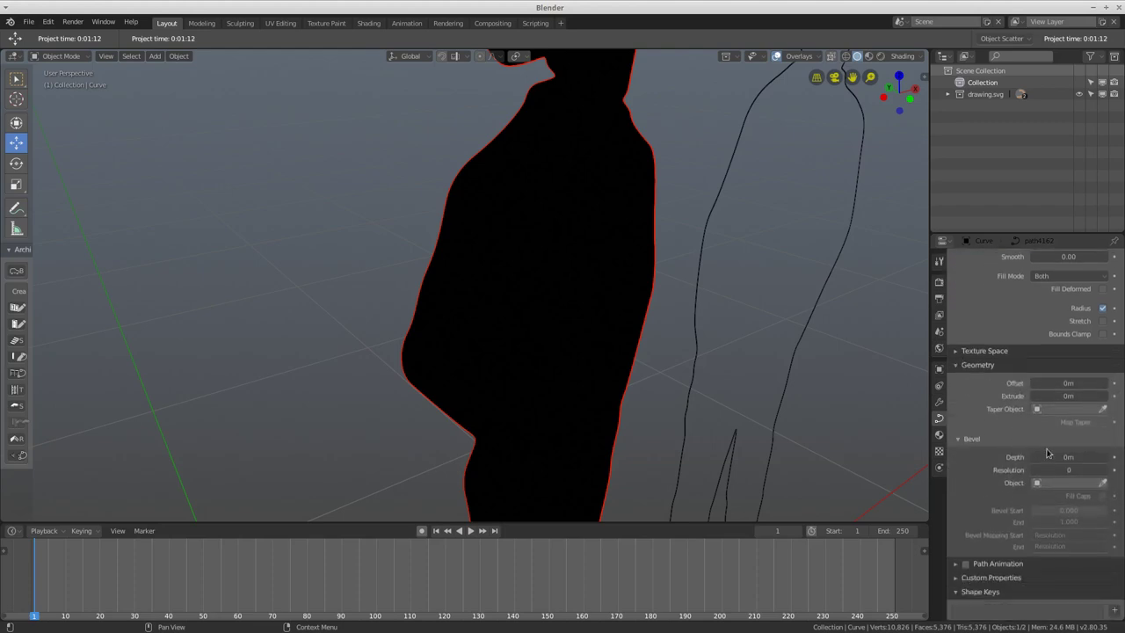
pyautogui.moveTo(1057, 458); pyautogui.dragTo(1059, 459)
pyautogui.scroll(-1, 1019, 494)
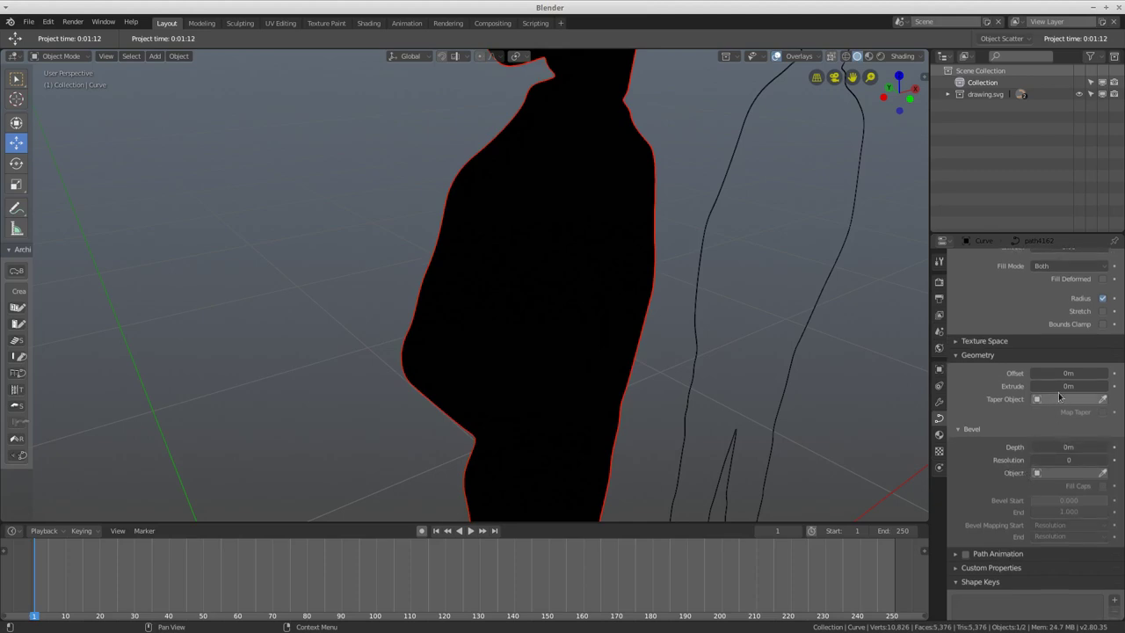
pyautogui.moveTo(1060, 387); pyautogui.dragTo(1082, 388)
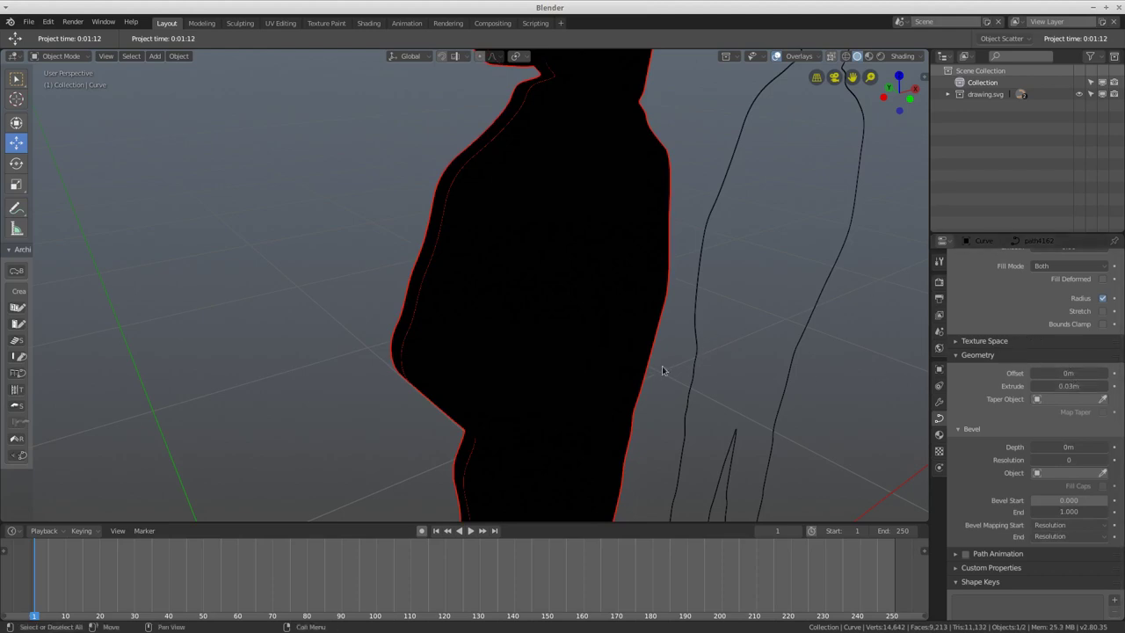
pyautogui.keyDown('shift'); pyautogui.moveTo(663, 370); pyautogui.dragTo(623, 370, button='middle'); pyautogui.keyUp('shift')
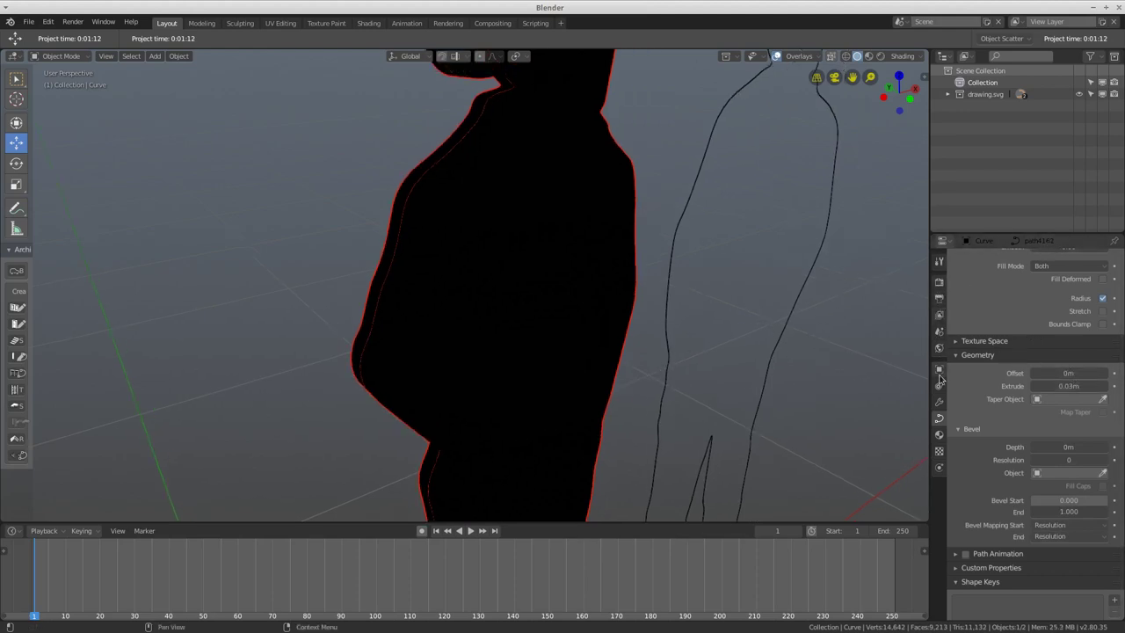
# - Change the silhouette material's Base Color to light grey
pyautogui.click(939, 434)
pyautogui.click(1049, 381)
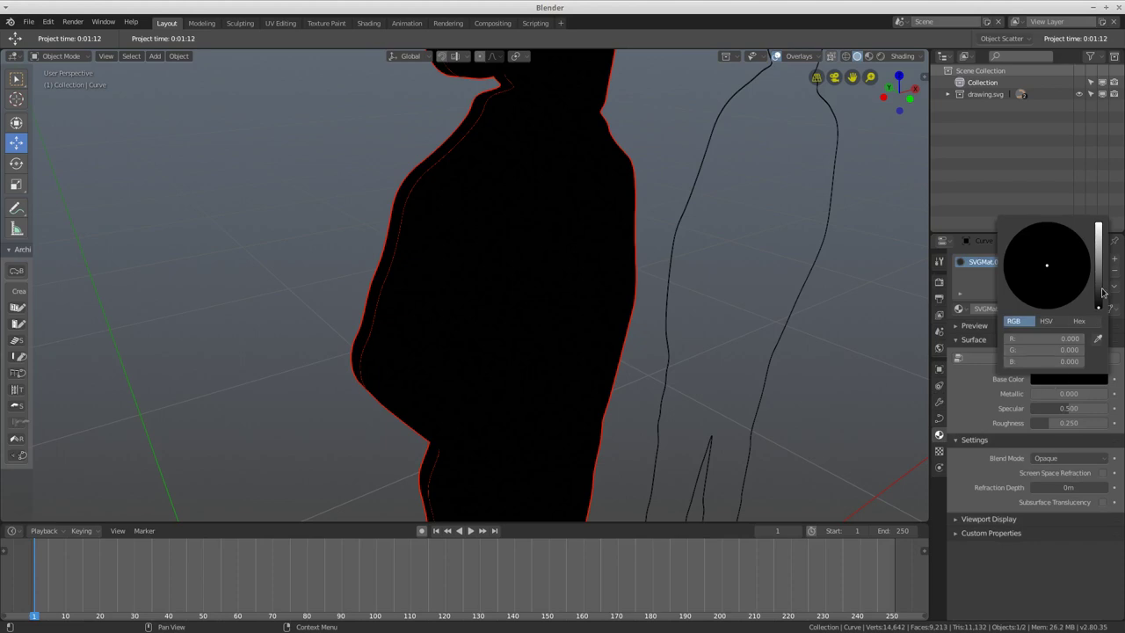
pyautogui.moveTo(1098, 293); pyautogui.dragTo(1098, 237)
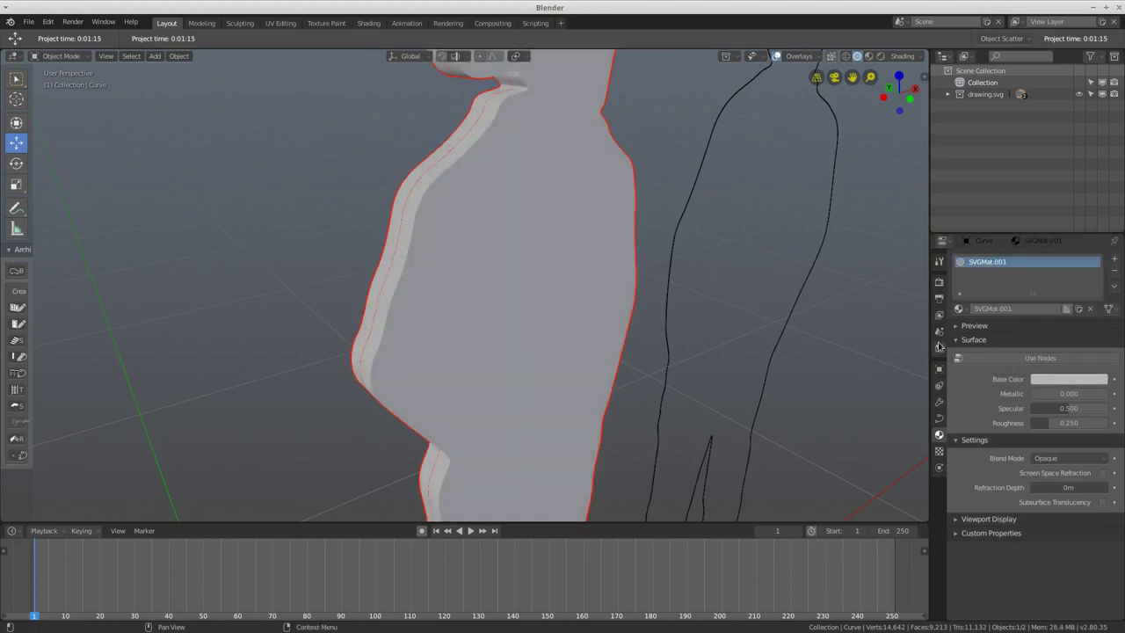
# - Set the curve's Extrude to 0.012m and Bevel Depth to 0.004m, then switch to Shading
pyautogui.click(940, 419)
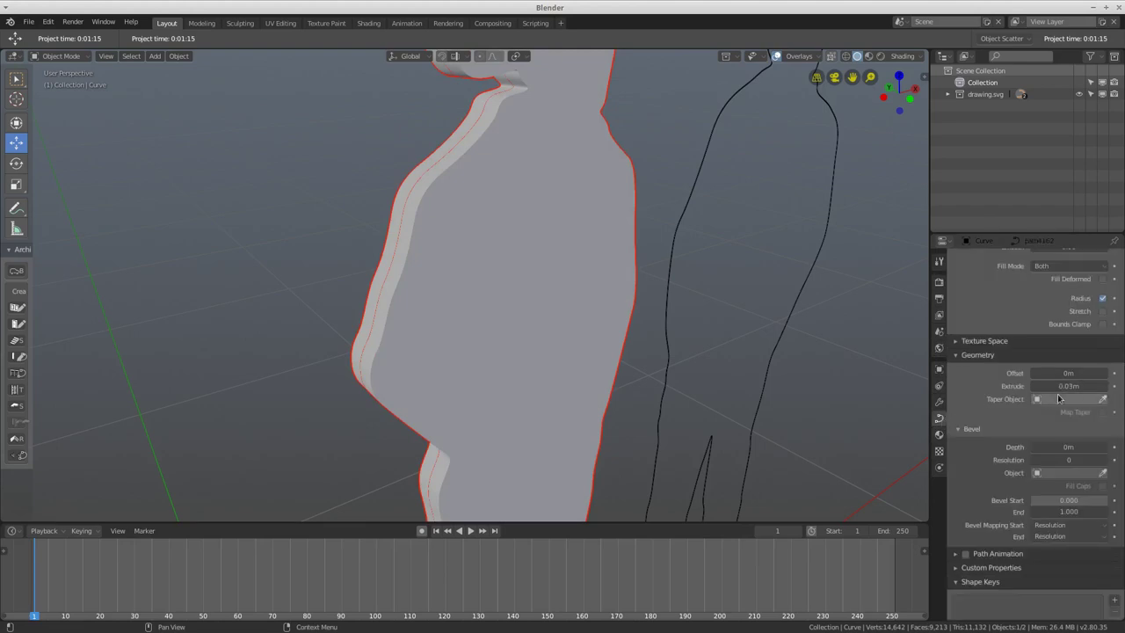
pyautogui.moveTo(1066, 387); pyautogui.dragTo(1074, 387)
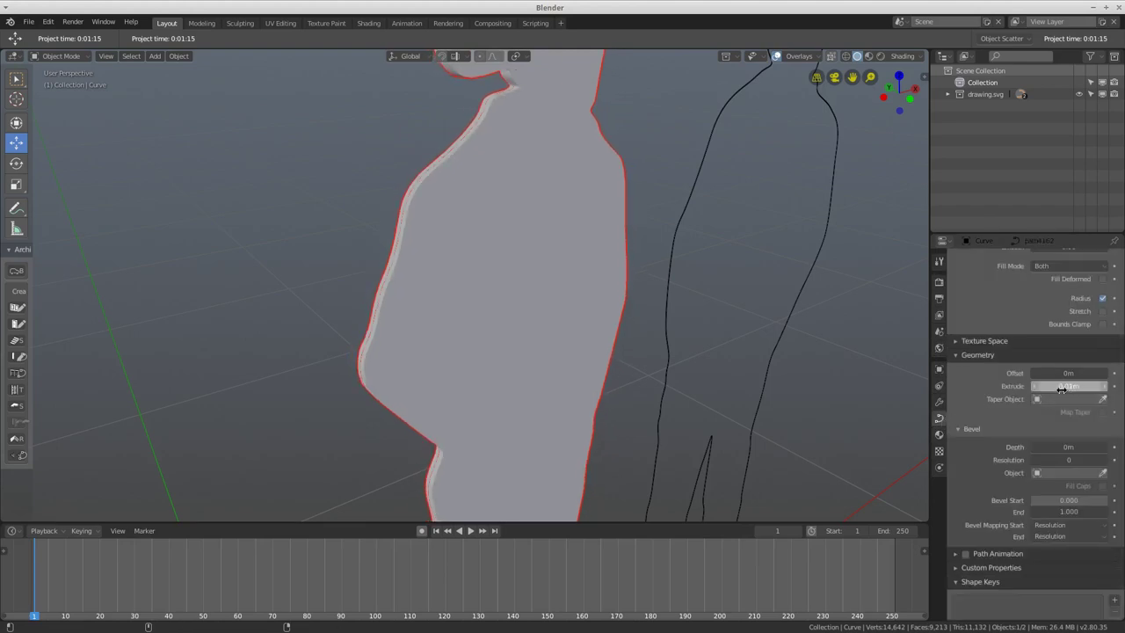
pyautogui.moveTo(1105, 447)
pyautogui.mouseDown()
pyautogui.moveTo(1105, 463)
pyautogui.moveTo(1069, 451)
pyautogui.mouseUp()
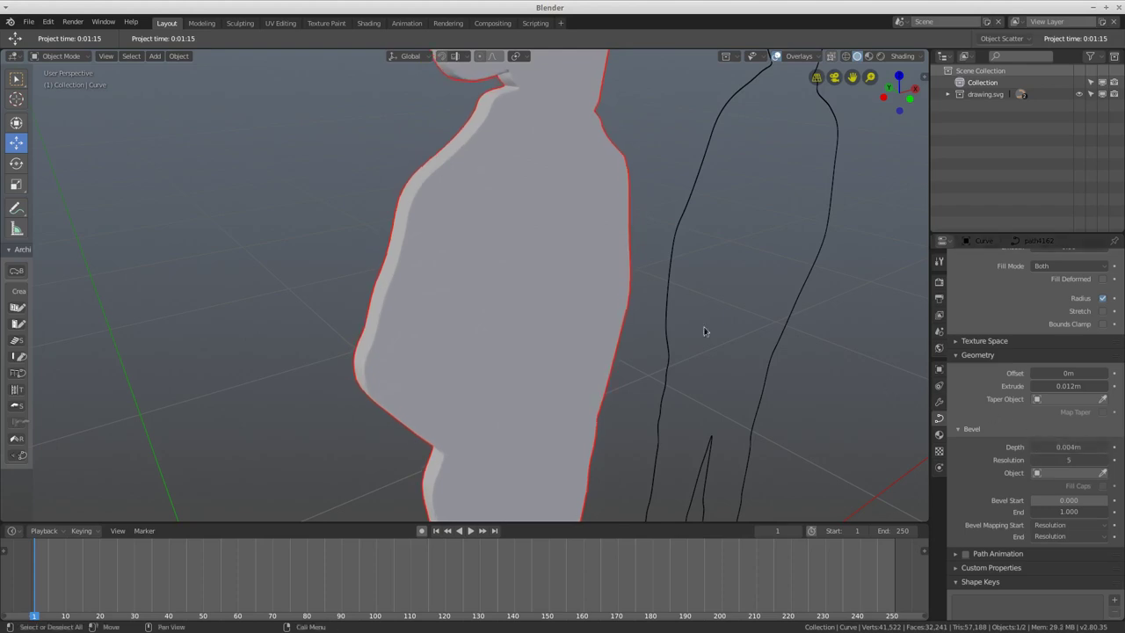
pyautogui.moveTo(528, 369); pyautogui.dragTo(643, 357, button='middle')
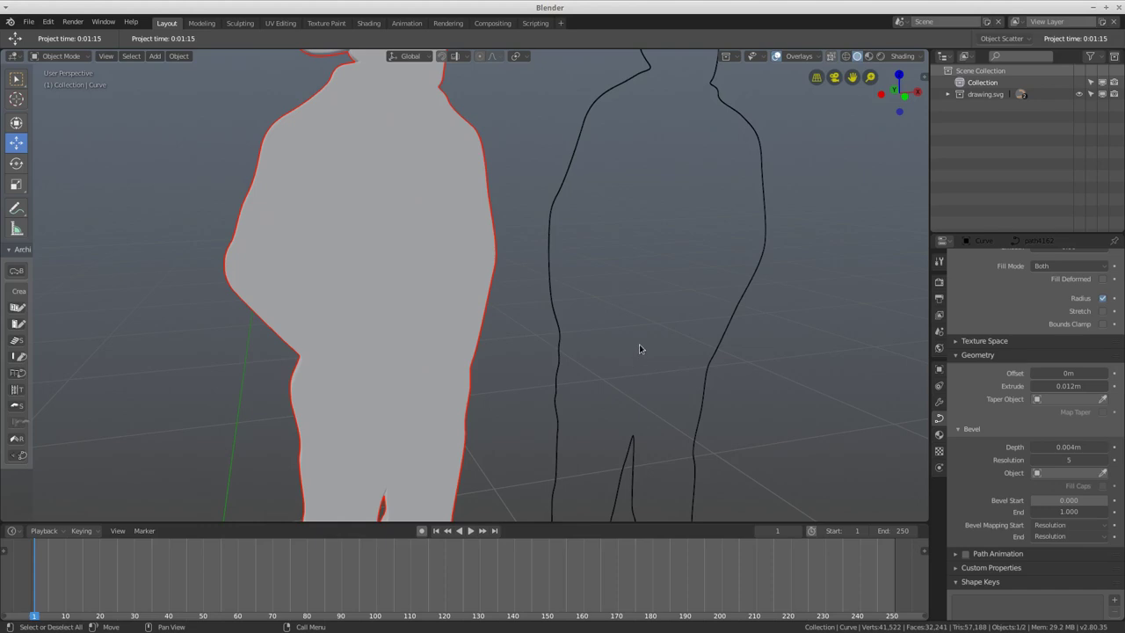
pyautogui.click(367, 23)
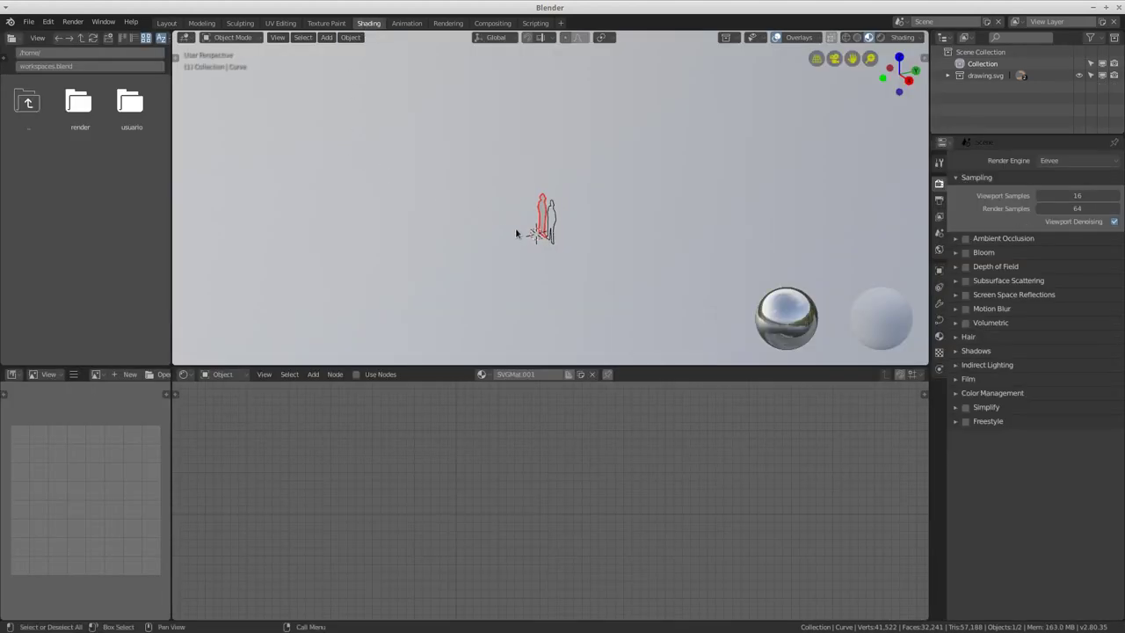
# - Frame both silhouettes in the Front view and bring up the SVGMat.001 material settings
pyautogui.press('`')
pyautogui.click(463, 192)
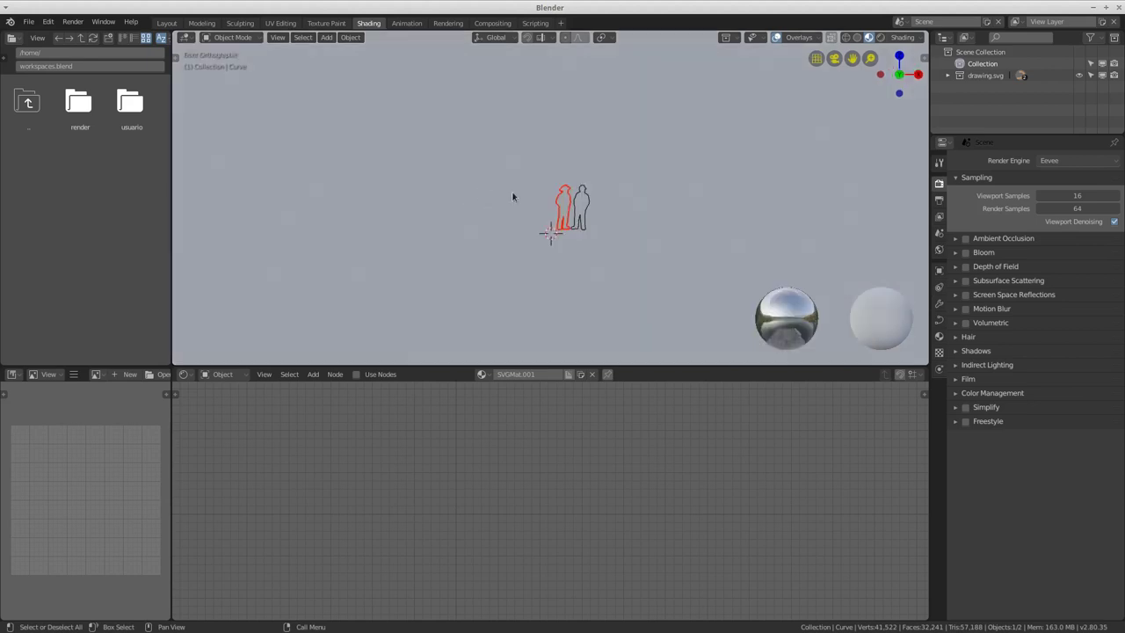
pyautogui.scroll(5, 474, 224)
pyautogui.scroll(2, 408, 284)
pyautogui.keyDown('shift'); pyautogui.moveTo(408, 284); pyautogui.dragTo(572, 171, button='middle'); pyautogui.keyUp('shift')
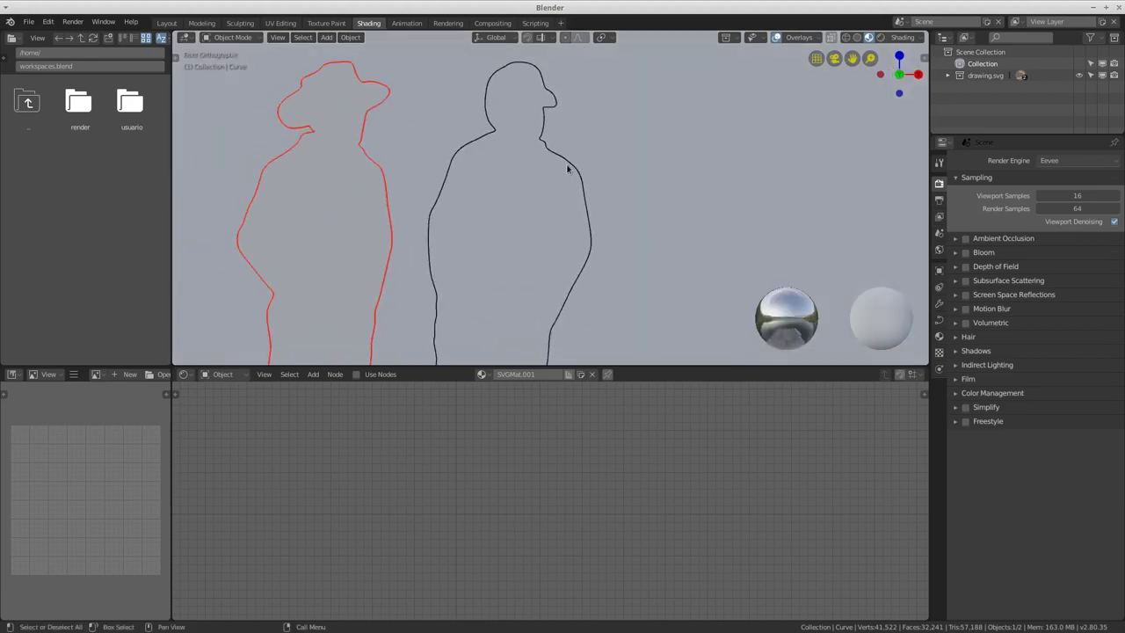
pyautogui.scroll(-2, 489, 218)
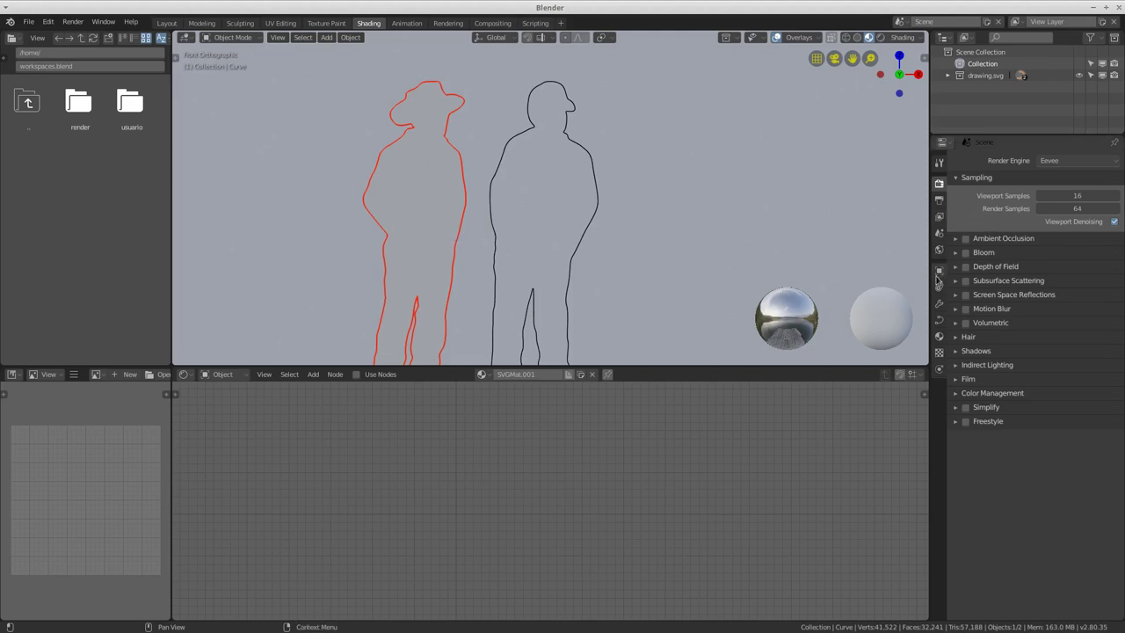
pyautogui.click(939, 336)
# - Enable nodes on SVGMat.001 and link a new Image Texture's Color to Base Color
pyautogui.click(1014, 259)
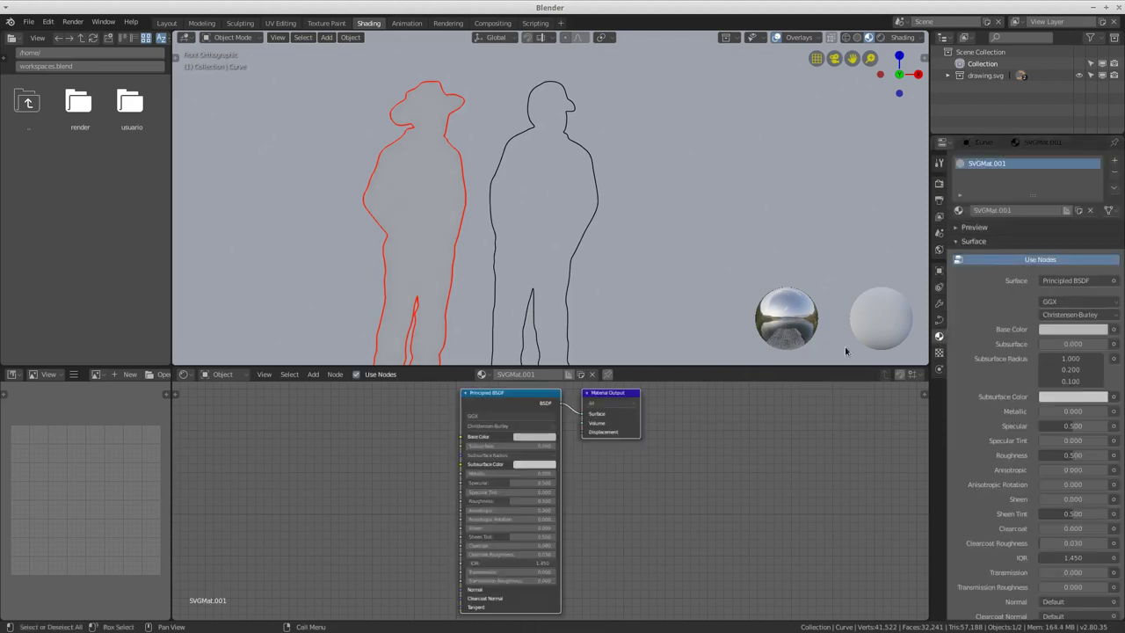
pyautogui.press('Home')
pyautogui.hotkey('shift', 'a')
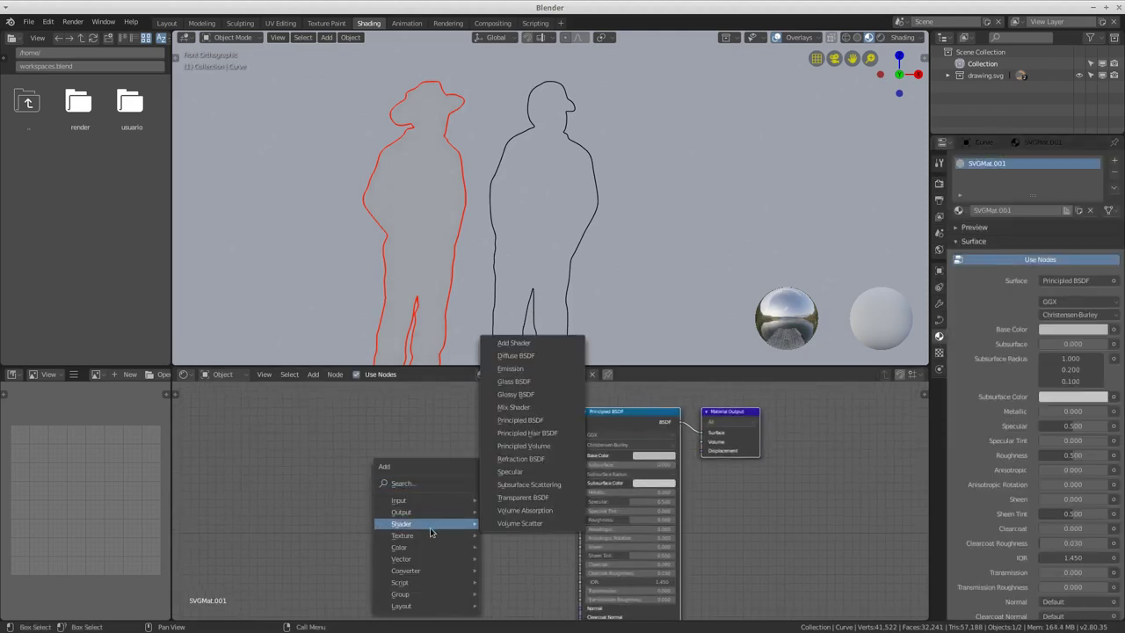
pyautogui.moveTo(403, 535)
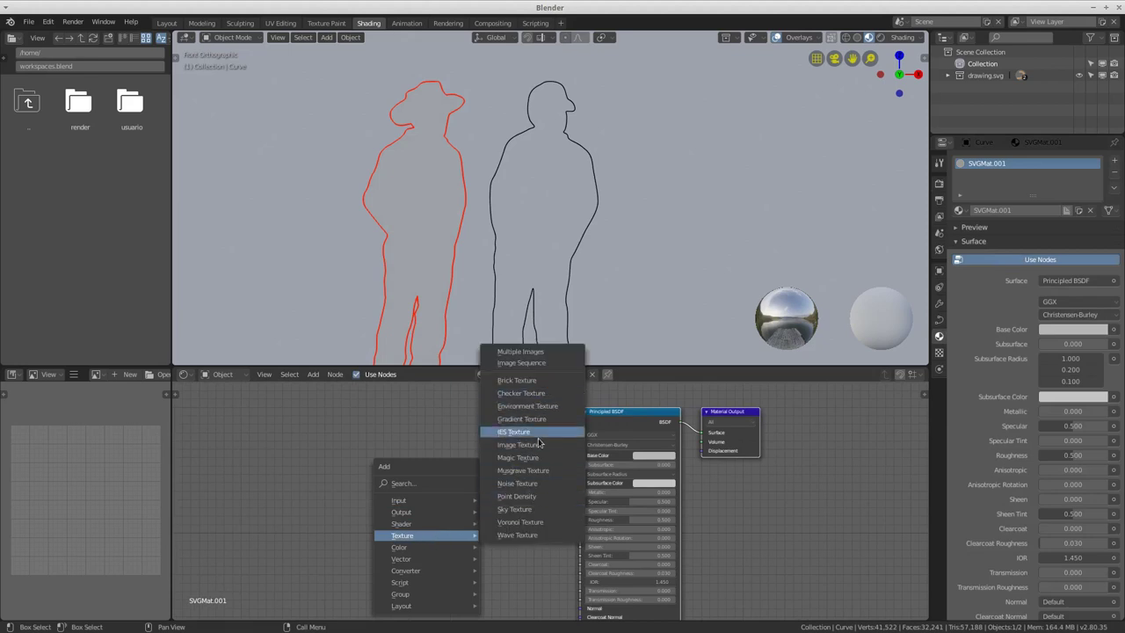
pyautogui.click(540, 445)
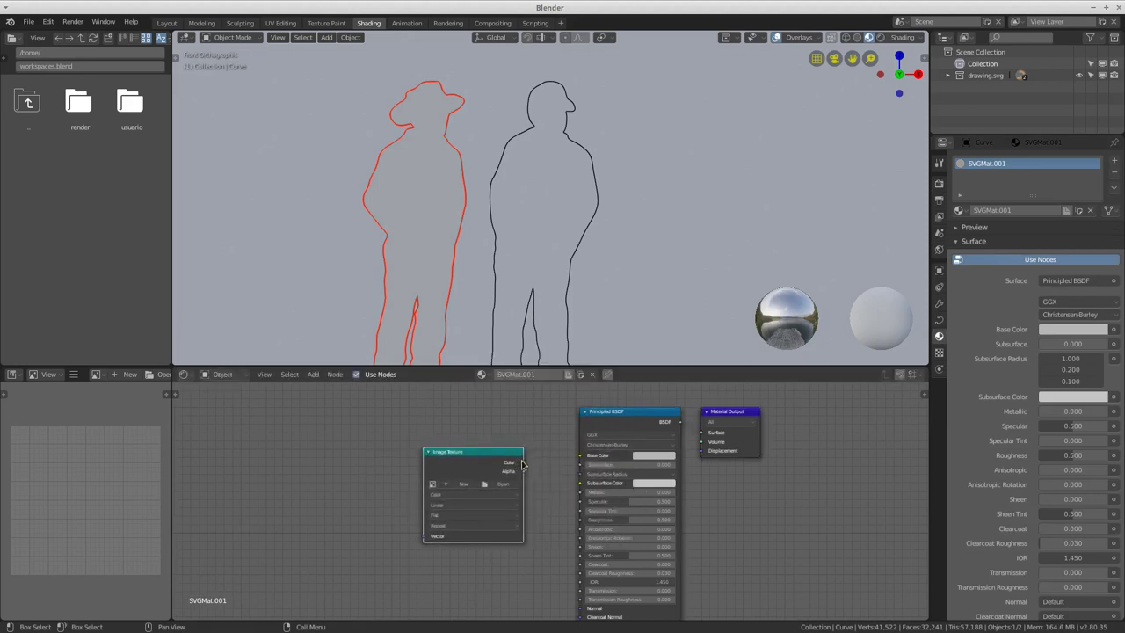
pyautogui.moveTo(522, 462); pyautogui.dragTo(580, 455)
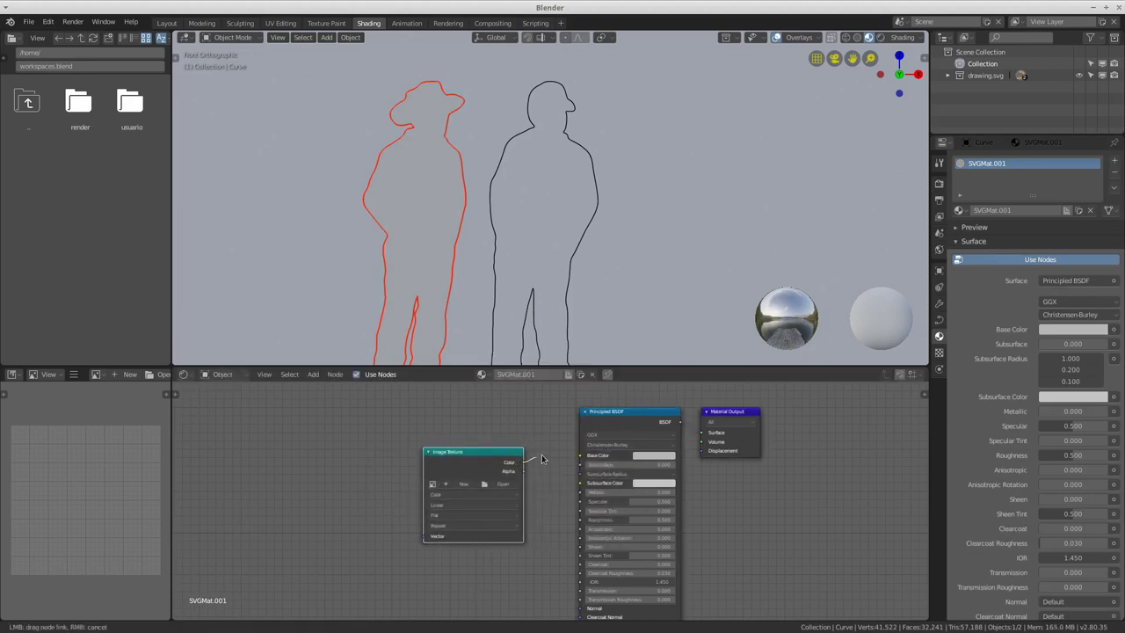
# - Load TEXAS_A.png from Cena_11_C/TexasGlobe_01 into the image texture node
pyautogui.click(503, 486)
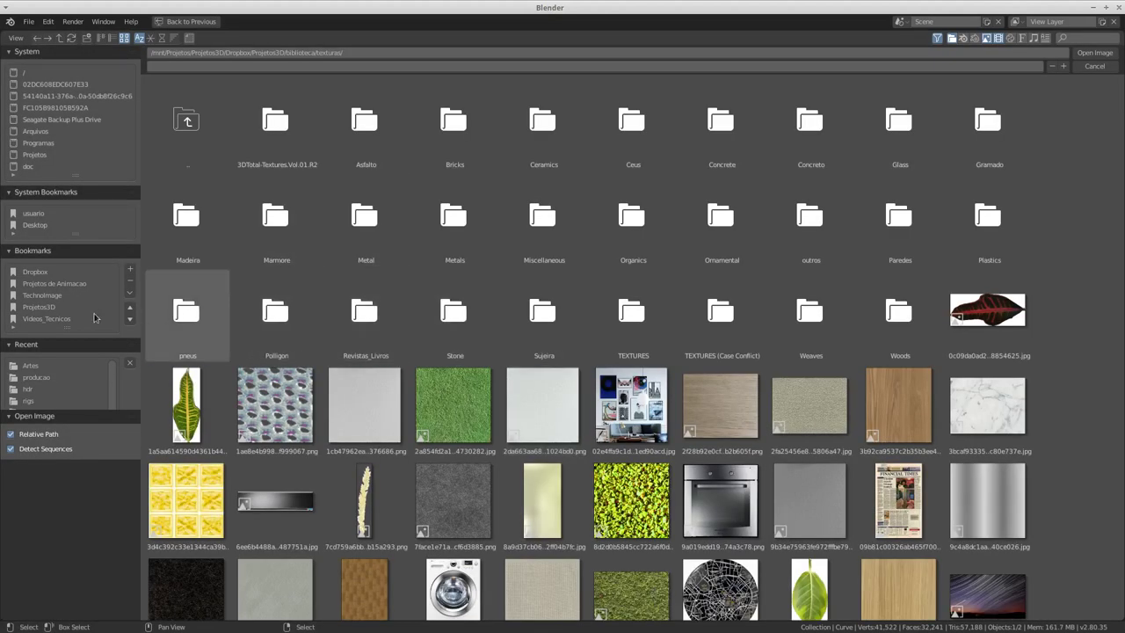
pyautogui.click(46, 368)
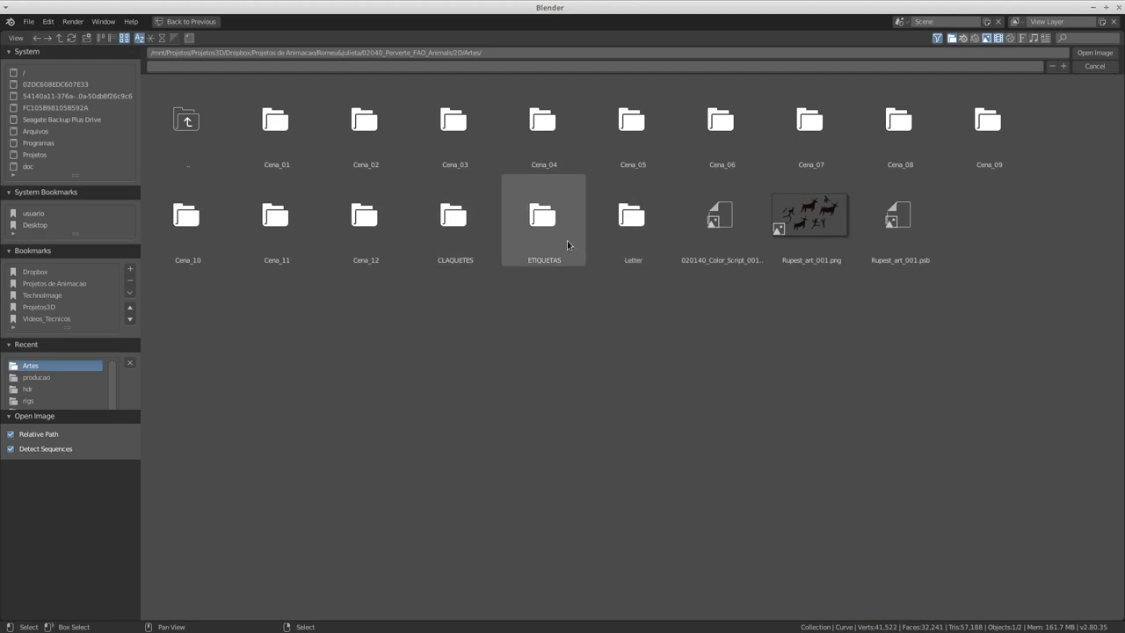
pyautogui.click(381, 239)
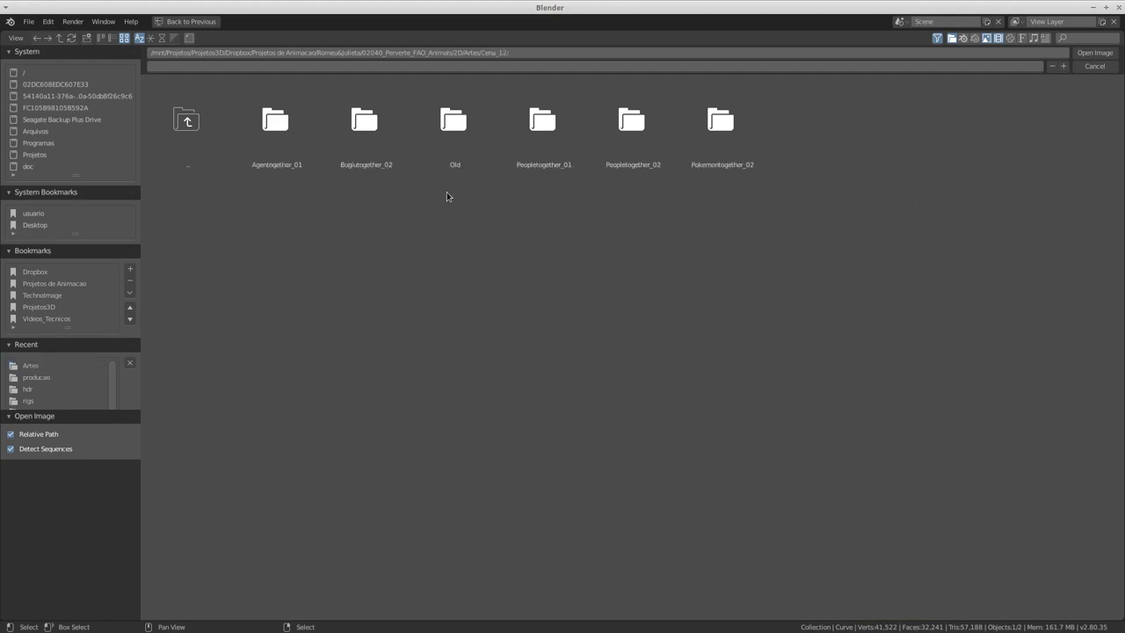
pyautogui.click(205, 147)
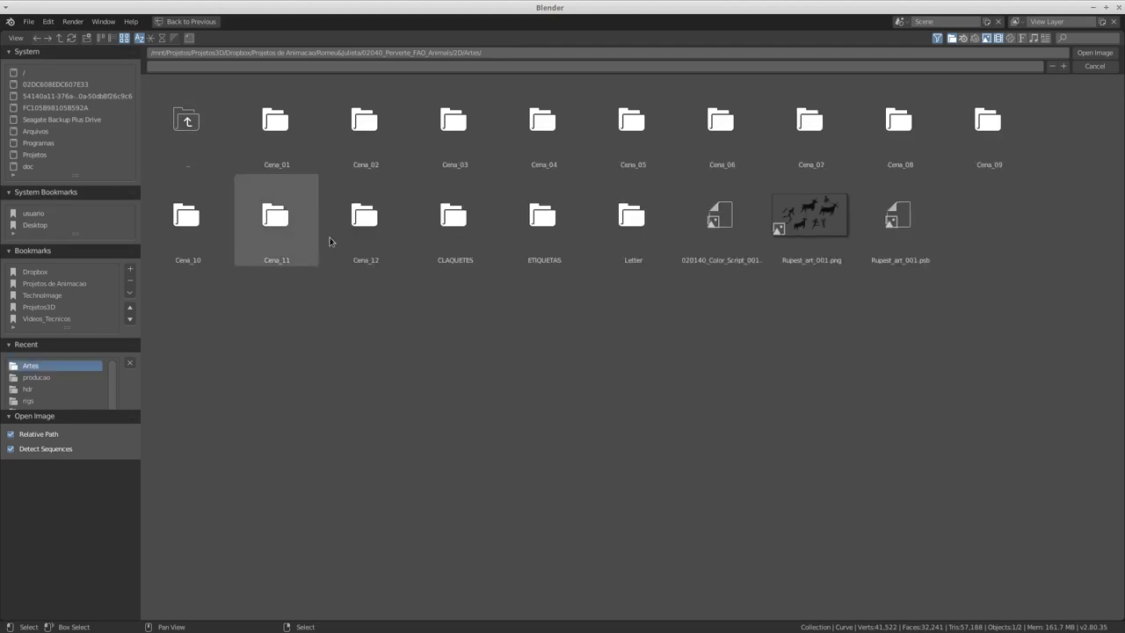
pyautogui.click(282, 258)
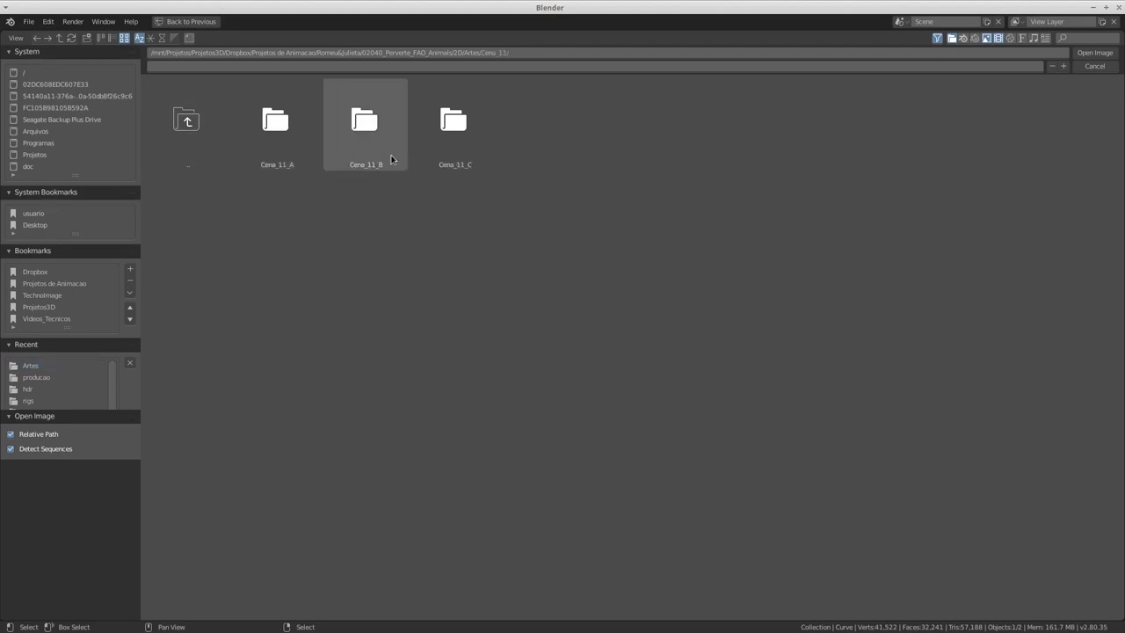
pyautogui.click(207, 152)
pyautogui.click(452, 163)
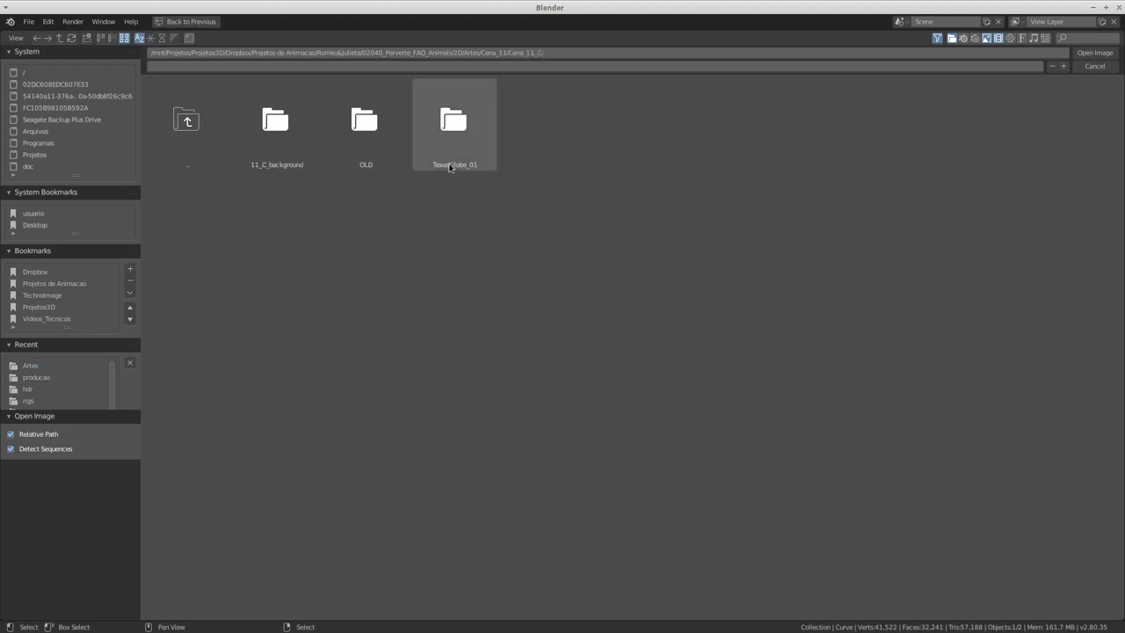
pyautogui.click(452, 162)
pyautogui.click(284, 159)
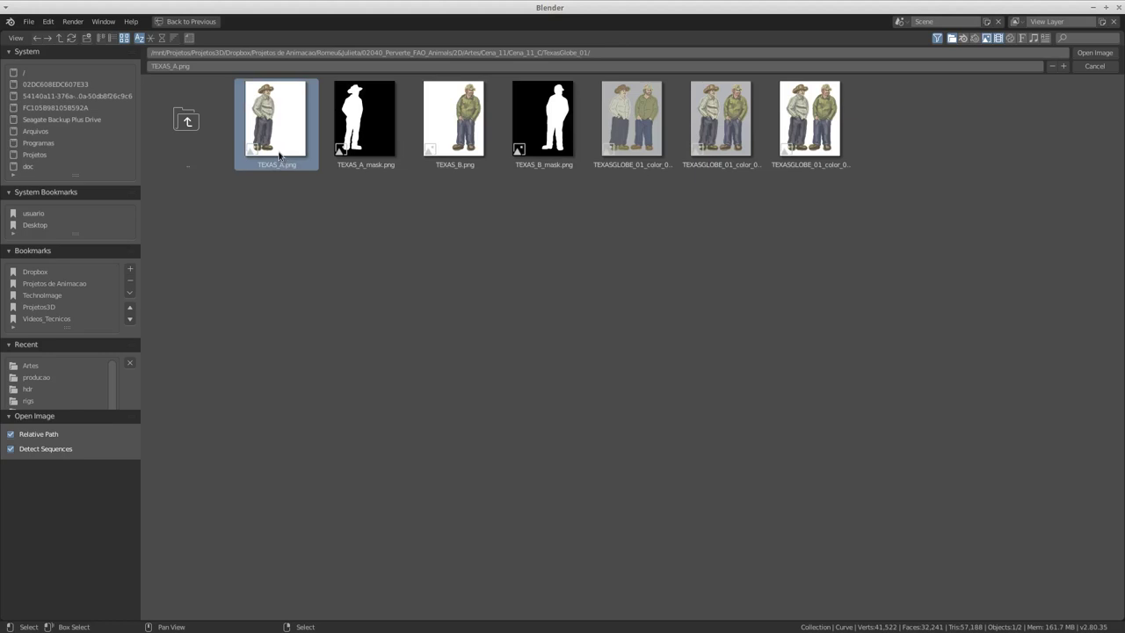
pyautogui.doubleClick(279, 156)
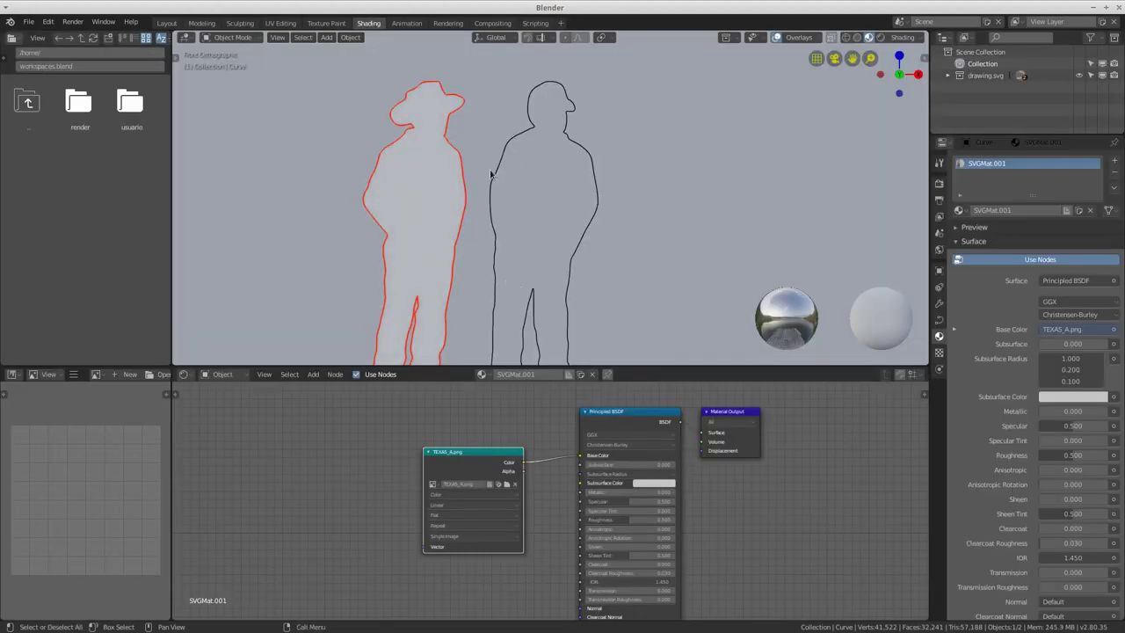
# - Feed the image texture through new Texture Coordinate and Mapping nodes
pyautogui.moveTo(290, 471); pyautogui.dragTo(394, 462, button='middle')
pyautogui.hotkey('shift', 'a')
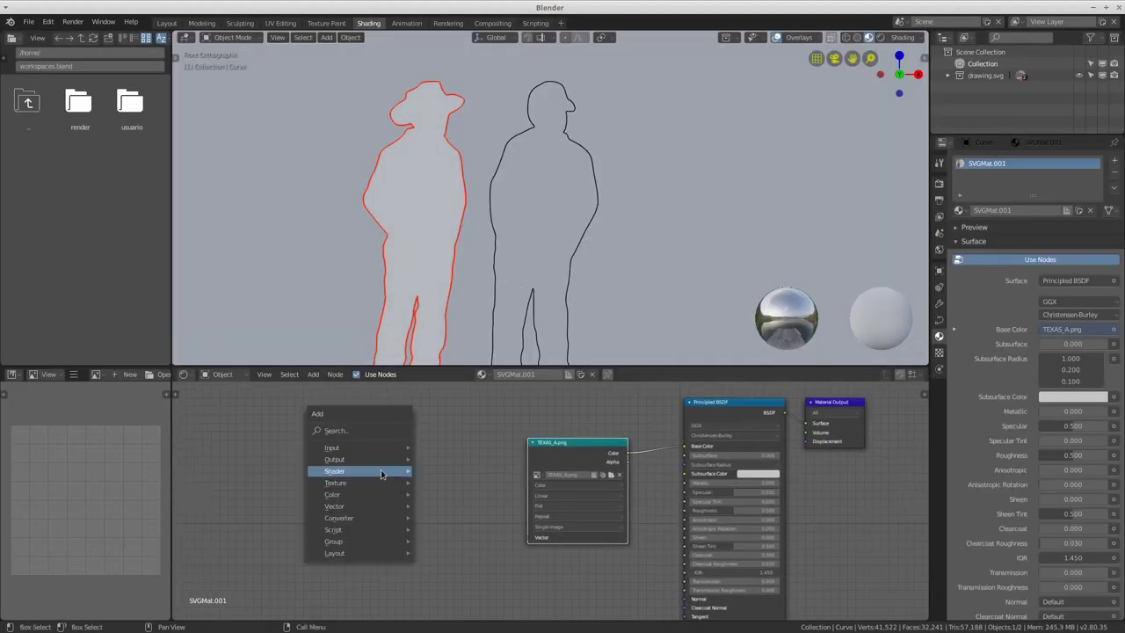
pyautogui.moveTo(359, 448)
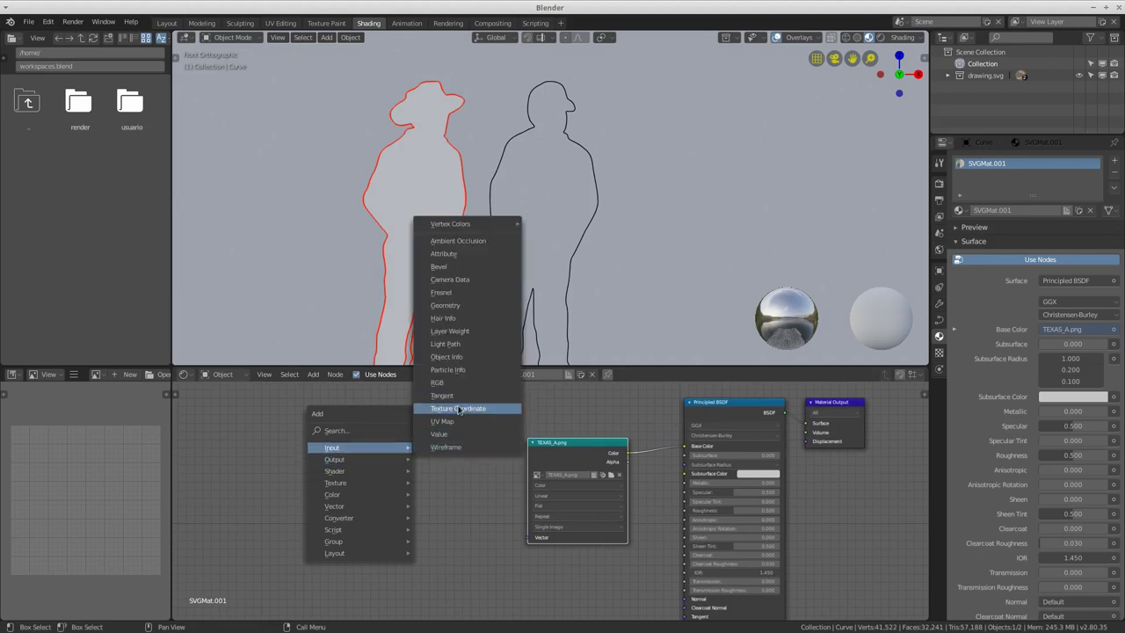
pyautogui.click(457, 408)
pyautogui.moveTo(322, 453); pyautogui.dragTo(525, 537)
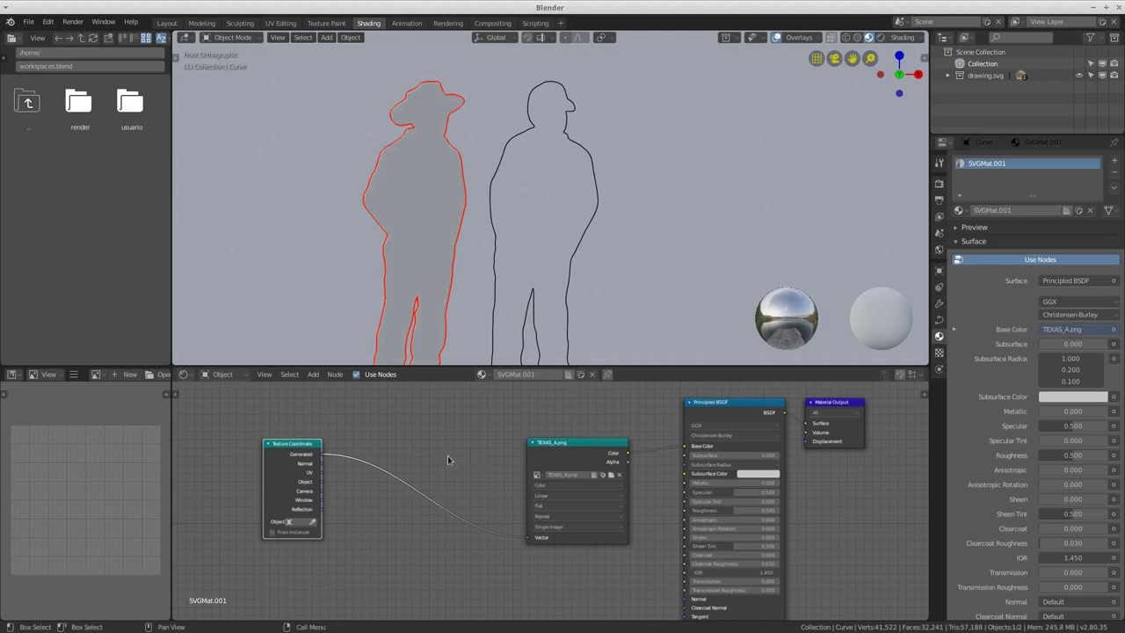
pyautogui.hotkey('shift', 'a')
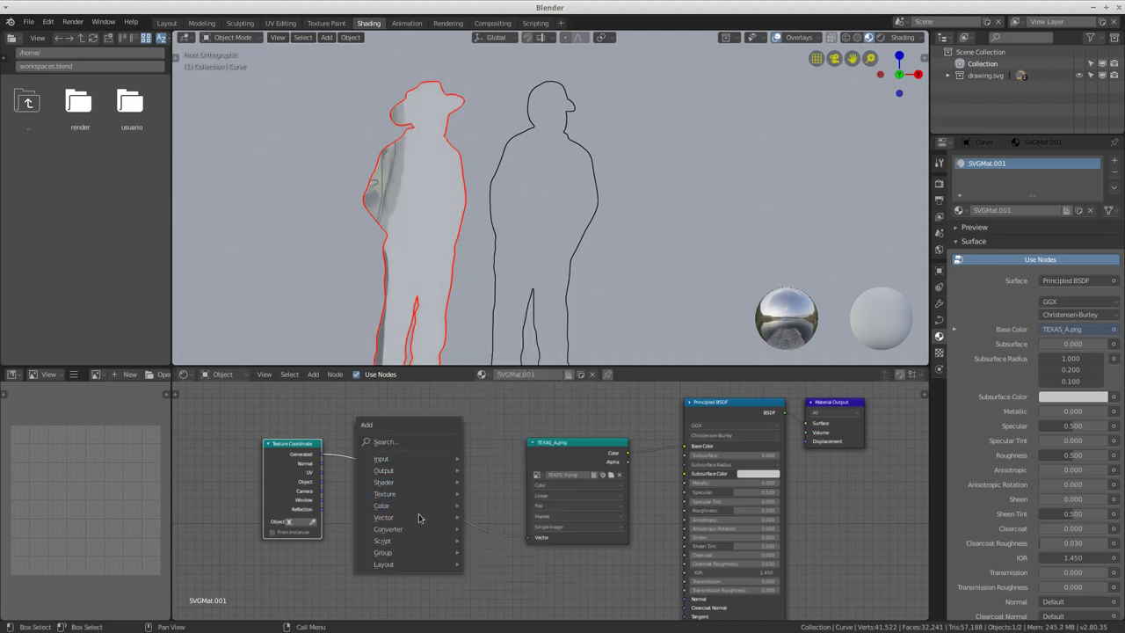
pyautogui.moveTo(406, 517)
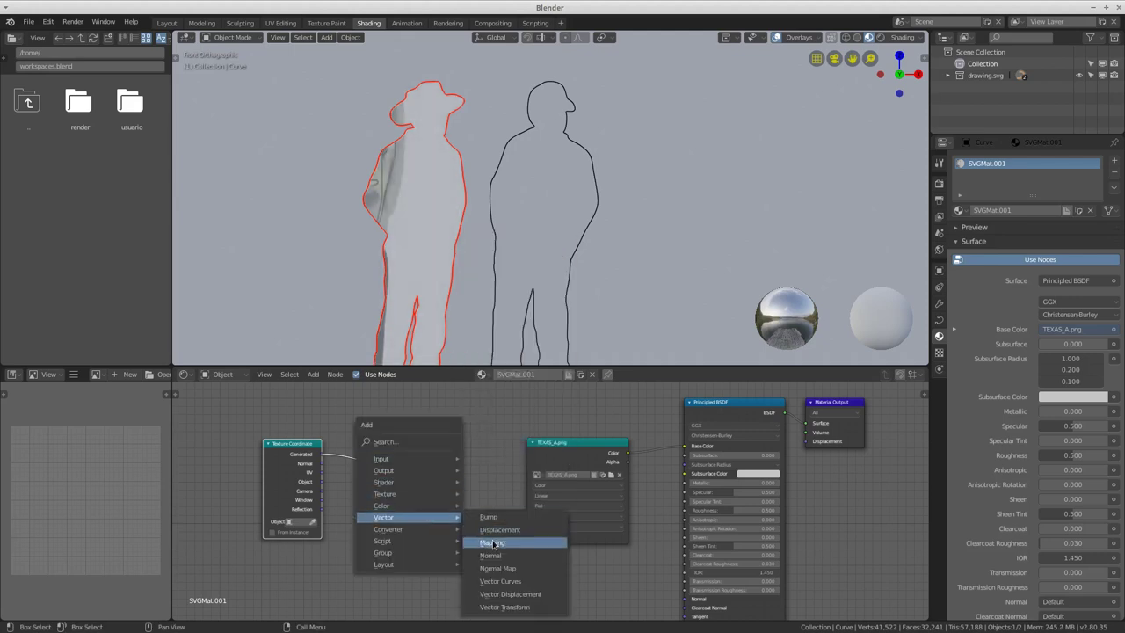
pyautogui.click(492, 542)
pyautogui.click(428, 447)
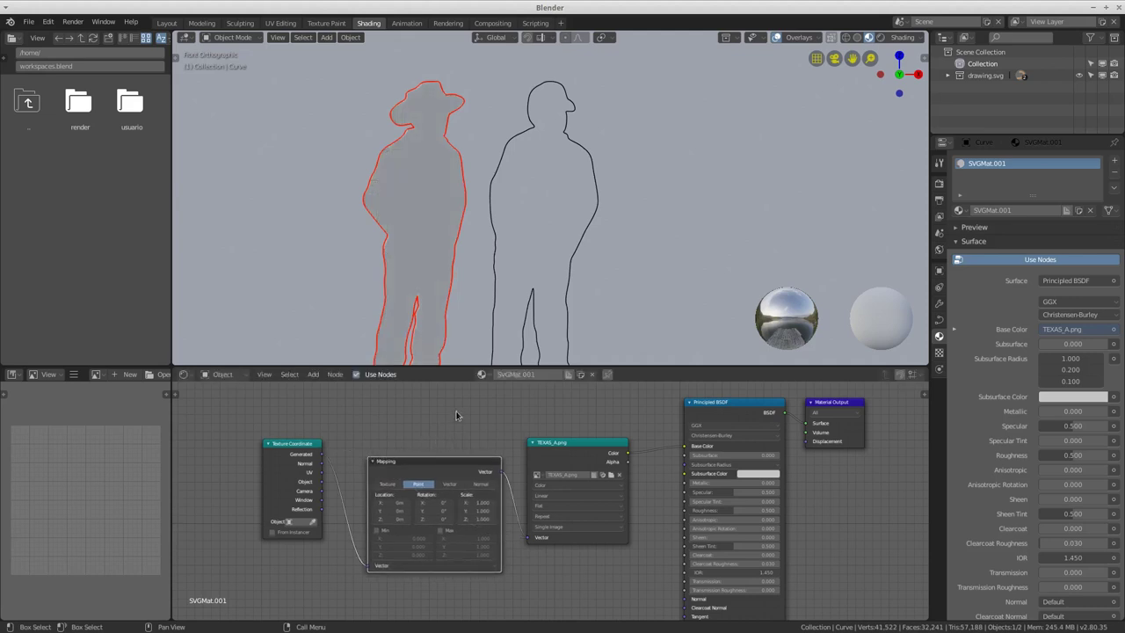
pyautogui.click(446, 416)
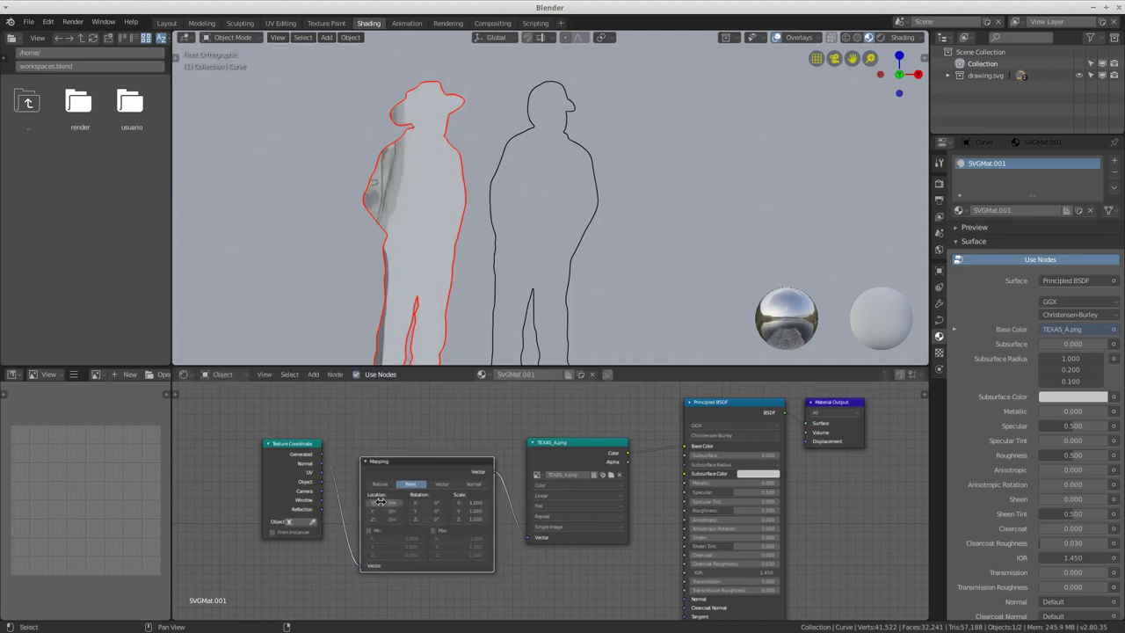
# - Set the Mapping scale to 0.25 on X, Y and Z and slide Location X
pyautogui.moveTo(383, 502); pyautogui.dragTo(367, 502)
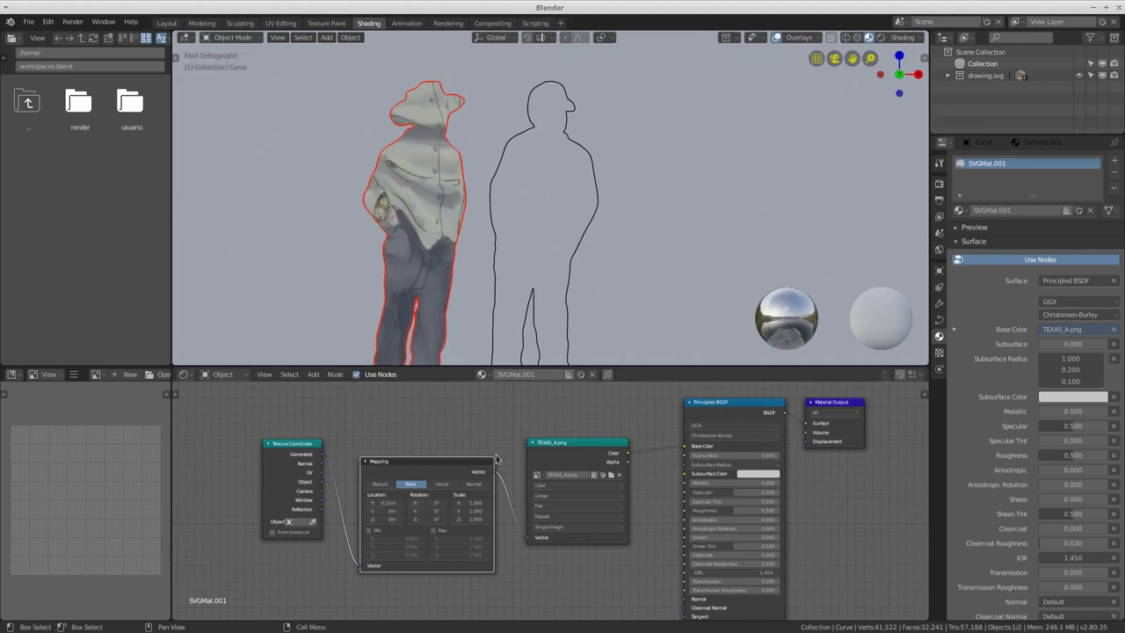
pyautogui.click(474, 502)
pyautogui.write('0')
pyautogui.press('Tab')
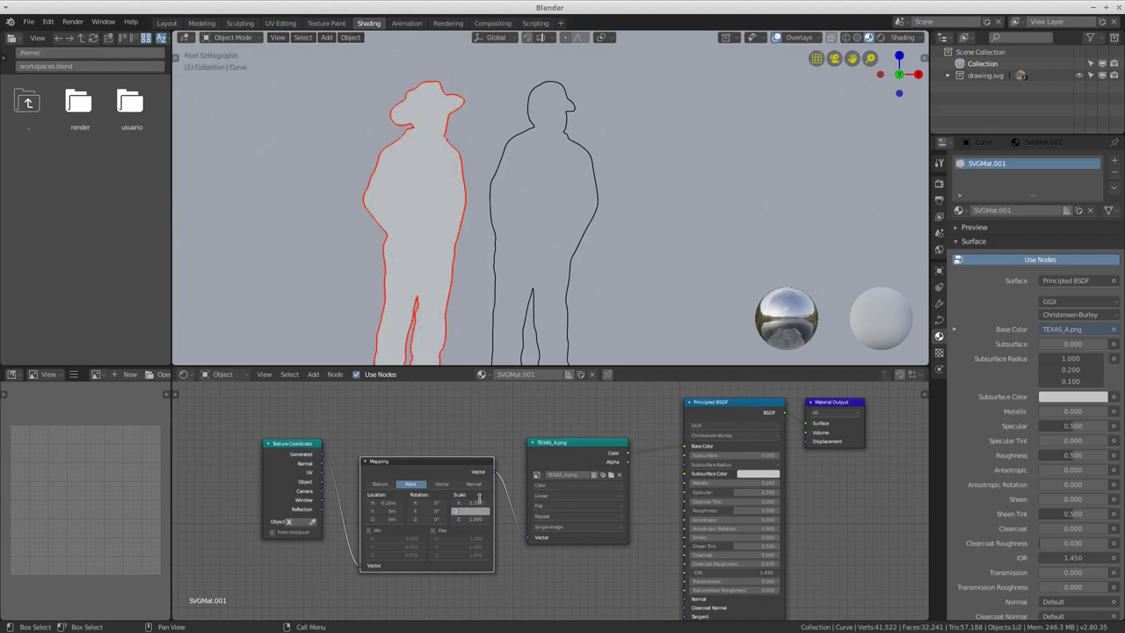
pyautogui.write('0.25')
pyautogui.press('Tab')
pyautogui.write('0.25')
pyautogui.press('Return')
pyautogui.click(390, 501)
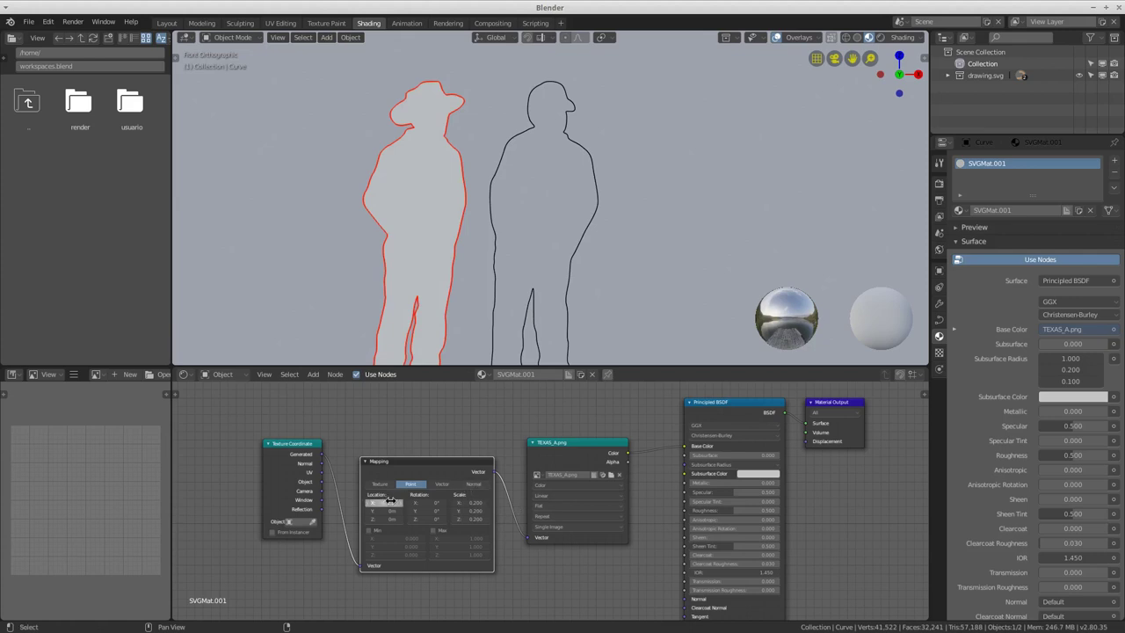
pyautogui.moveTo(399, 501)
pyautogui.mouseDown()
pyautogui.moveTo(312, 482)
pyautogui.moveTo(359, 566)
pyautogui.mouseUp()
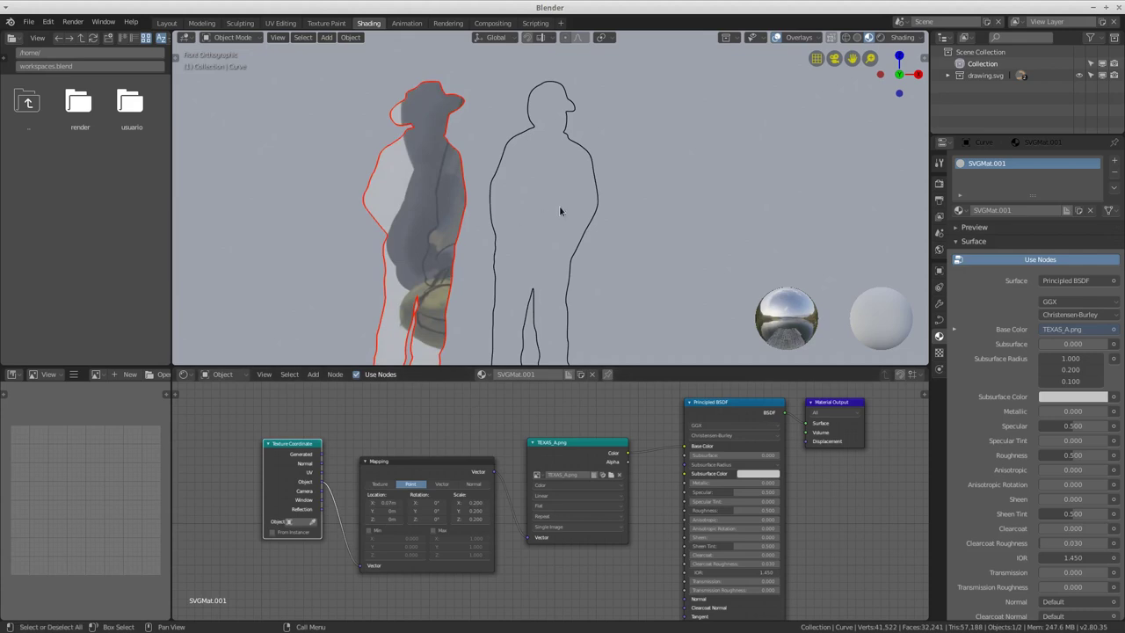
# - Reselect the left textured figure and enlarge the mapping scale to cover the silhouette
pyautogui.moveTo(559, 205); pyautogui.dragTo(553, 187, button='middle')
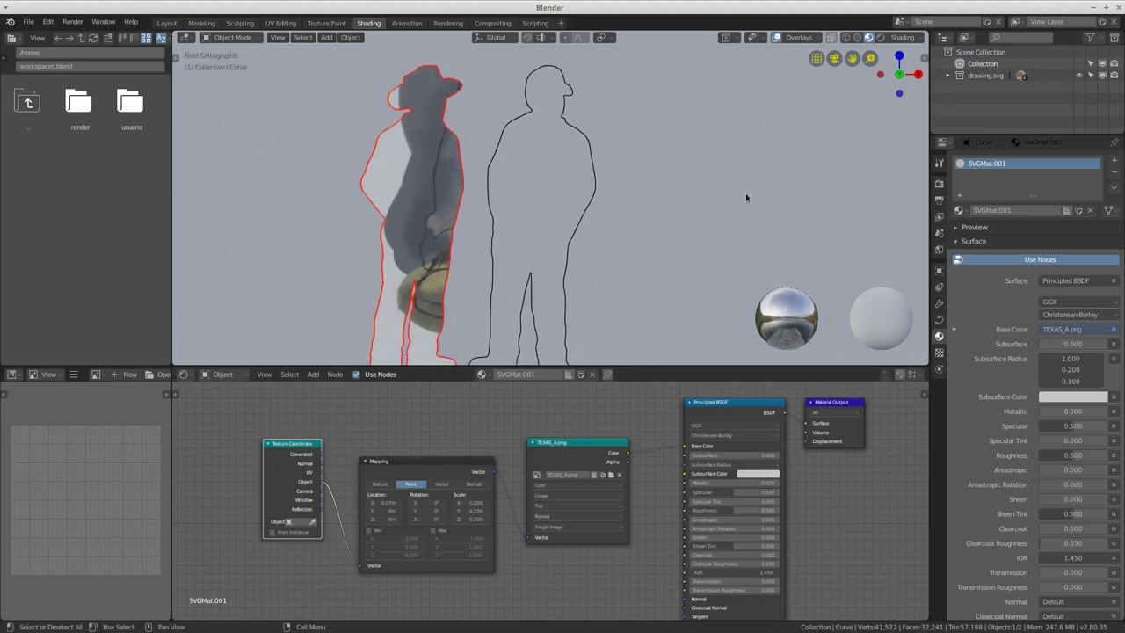
pyautogui.press('n')
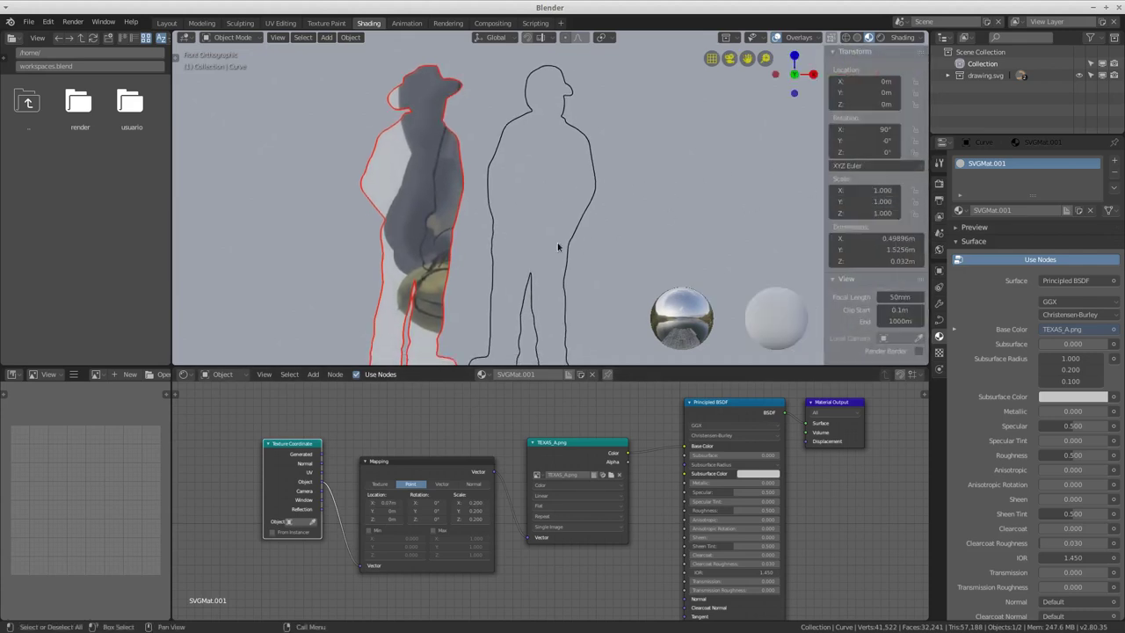
pyautogui.click(494, 283)
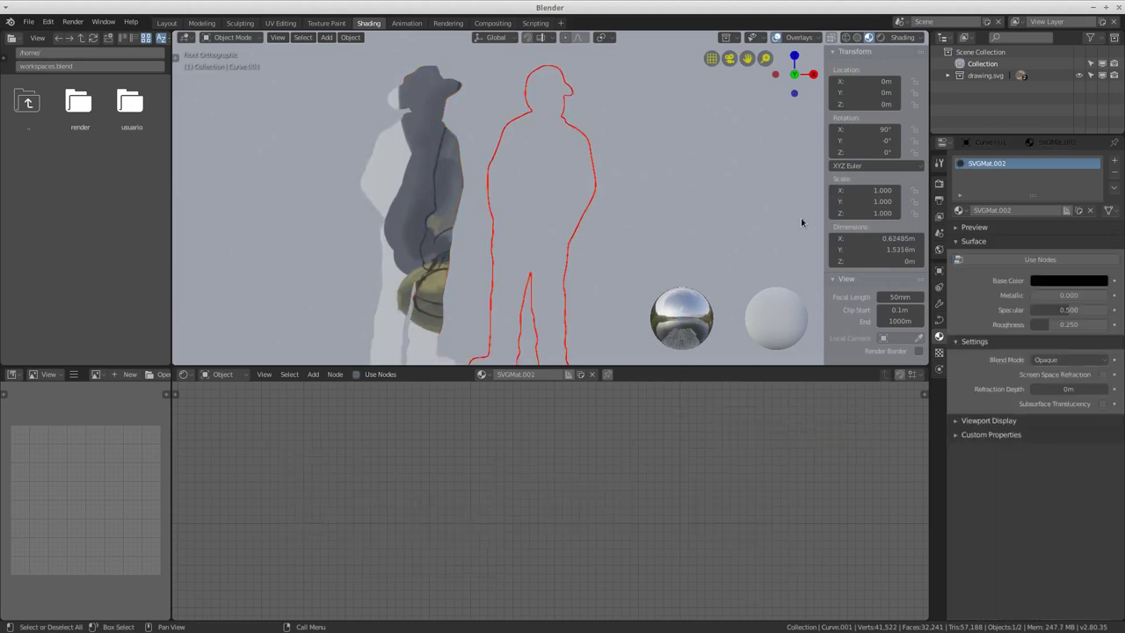
pyautogui.click(441, 265)
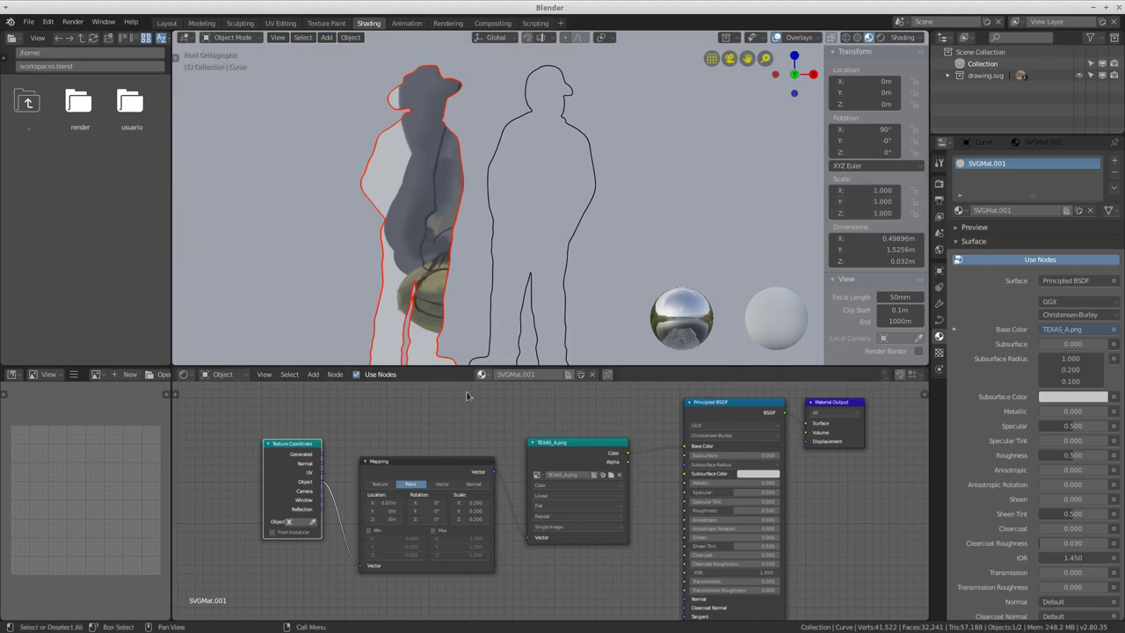
pyautogui.moveTo(464, 501); pyautogui.dragTo(493, 512)
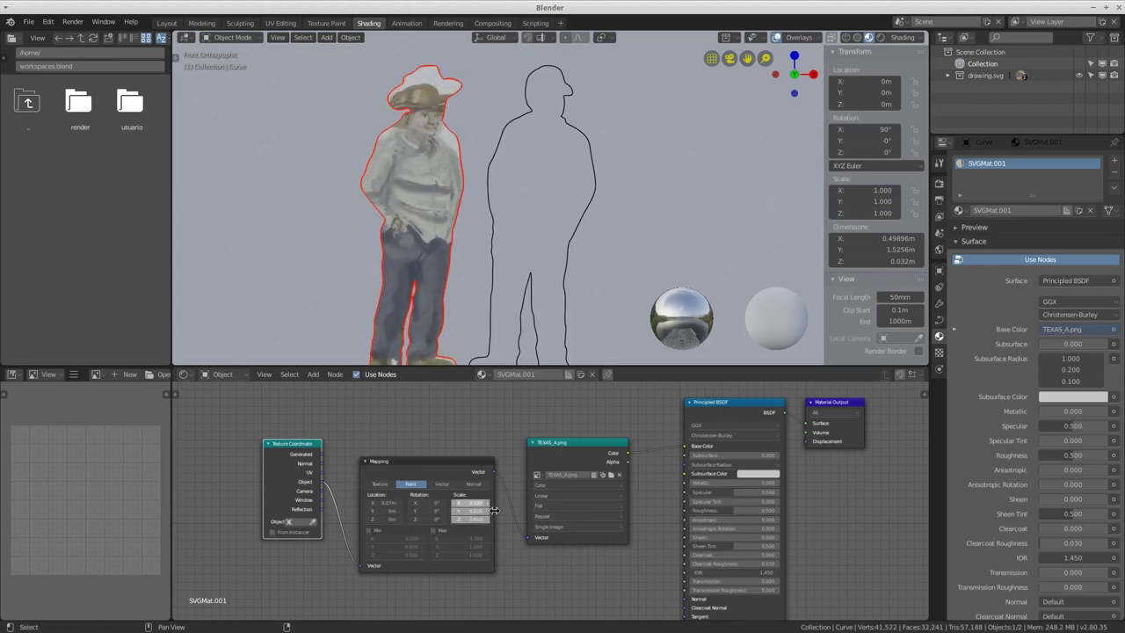
pyautogui.moveTo(494, 512); pyautogui.dragTo(493, 511)
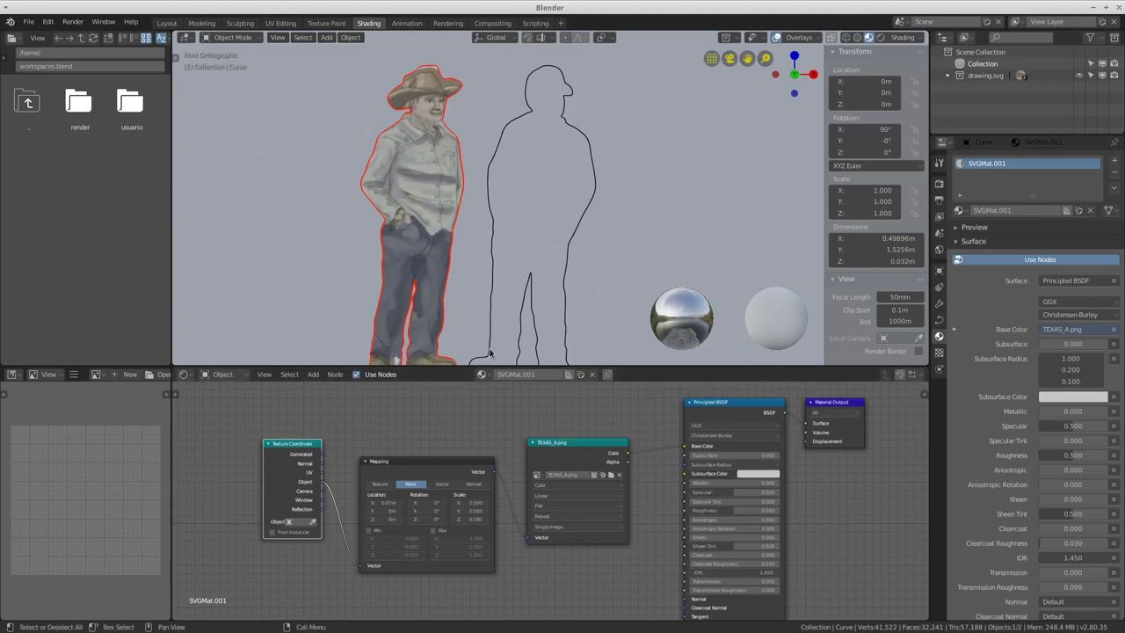
# - Fine-tune mapping to scale 0.710, 0.570, 0.580 and Location X 0.01m, fitting the hat
pyautogui.moveTo(439, 502); pyautogui.dragTo(429, 488, button='middle')
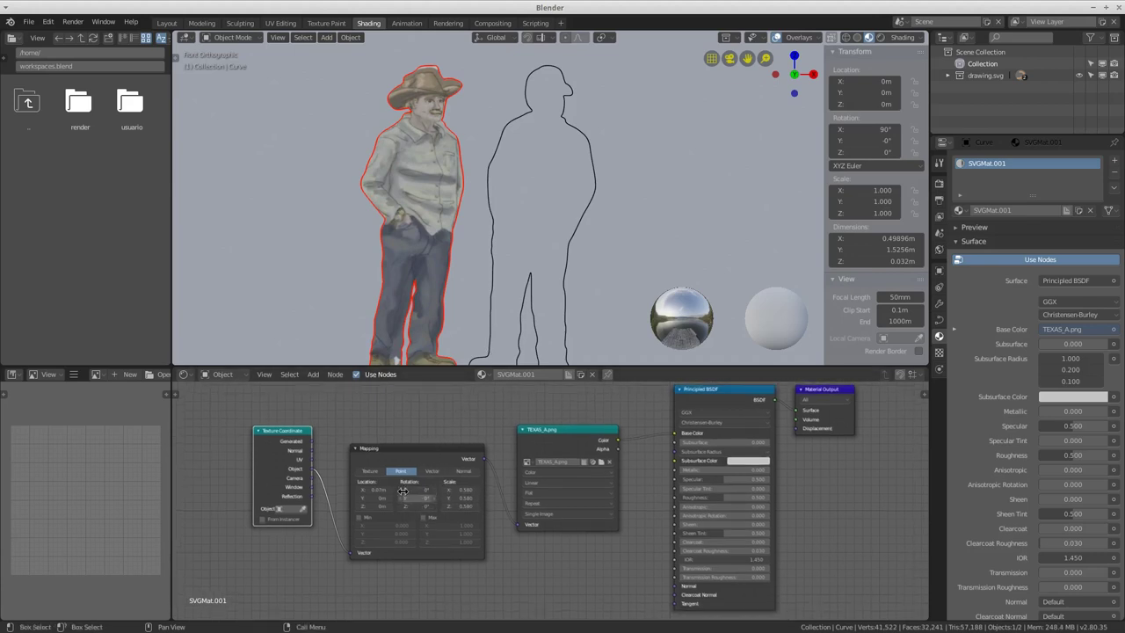
pyautogui.moveTo(377, 489); pyautogui.dragTo(378, 488)
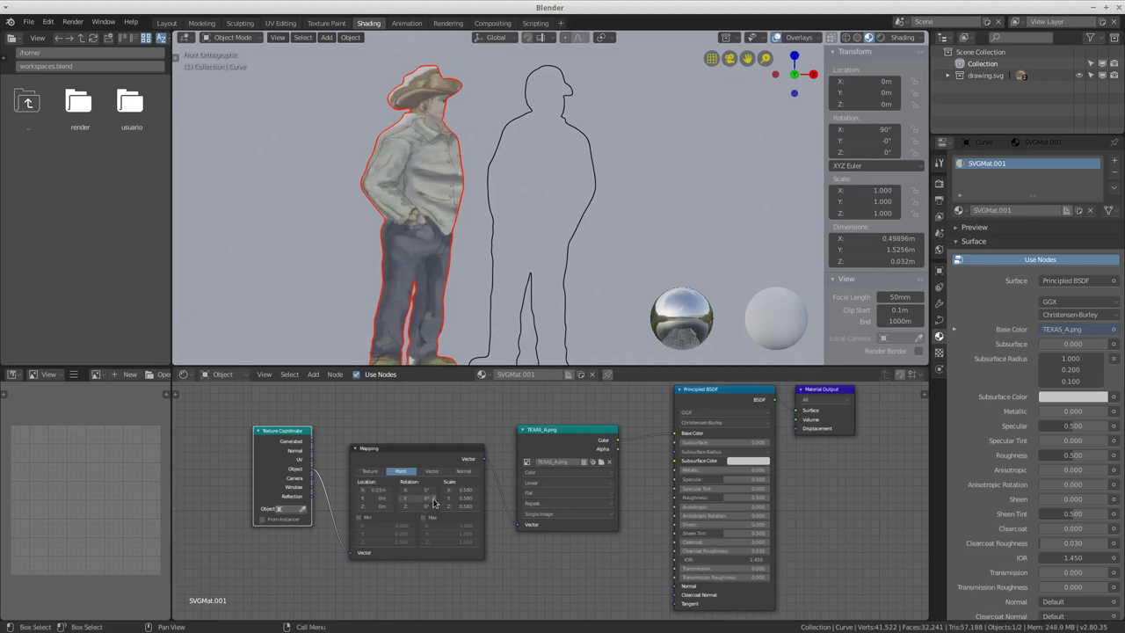
pyautogui.keyDown('ctrl'); pyautogui.moveTo(378, 488); pyautogui.dragTo(445, 490, button='middle'); pyautogui.keyUp('ctrl')
pyautogui.moveTo(404, 496)
pyautogui.mouseDown()
pyautogui.moveTo(414, 482)
pyautogui.moveTo(405, 496)
pyautogui.mouseUp()
pyautogui.moveTo(405, 497); pyautogui.dragTo(400, 496)
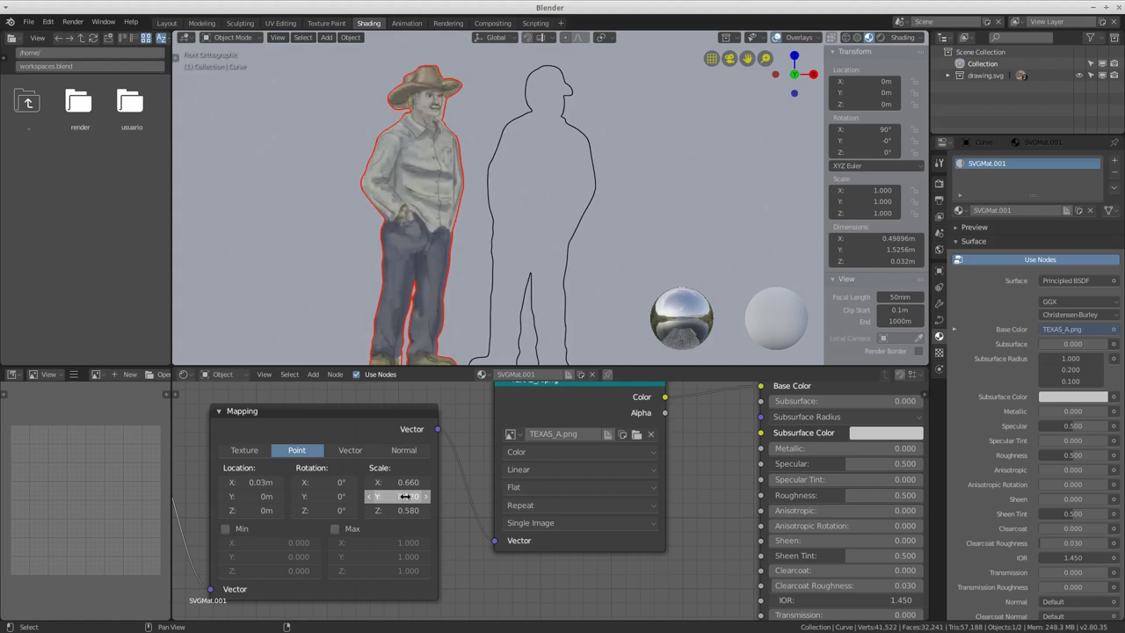
pyautogui.keyDown('shift'); pyautogui.moveTo(457, 266); pyautogui.dragTo(427, 206, button='middle'); pyautogui.keyUp('shift')
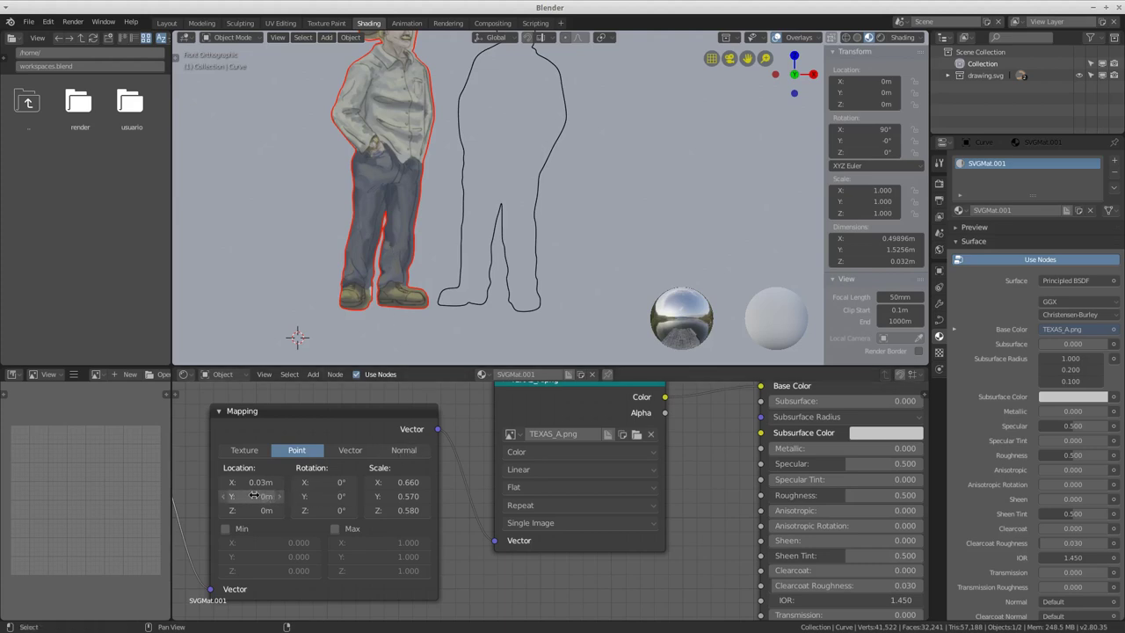
pyautogui.moveTo(254, 496)
pyautogui.mouseDown()
pyautogui.moveTo(263, 496)
pyautogui.moveTo(258, 483)
pyautogui.mouseUp()
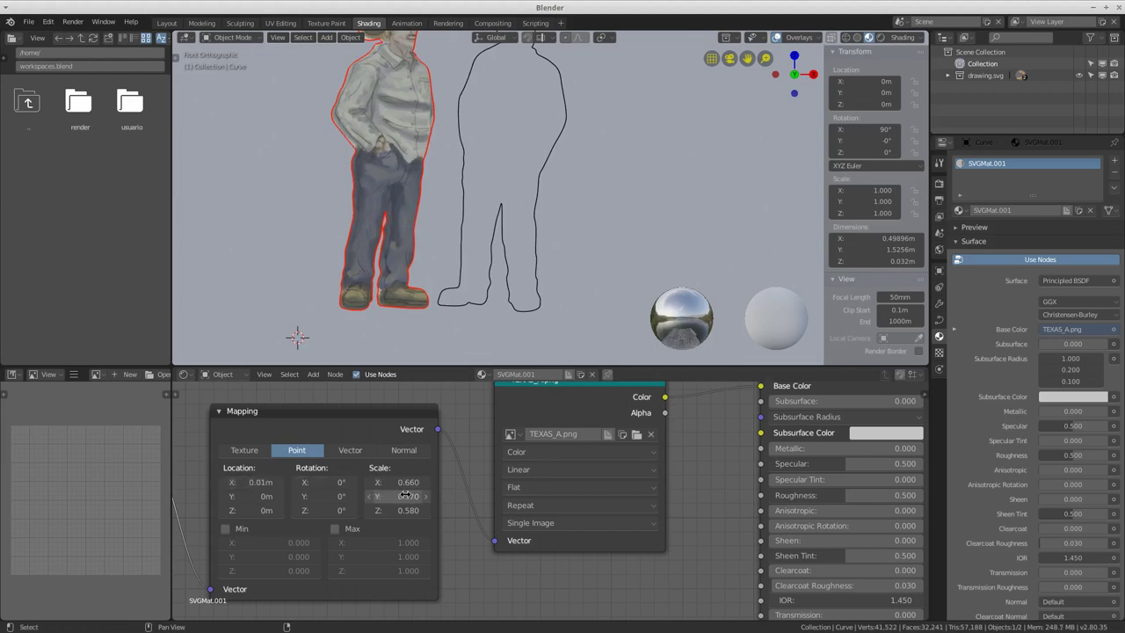
pyautogui.moveTo(402, 482); pyautogui.dragTo(404, 484)
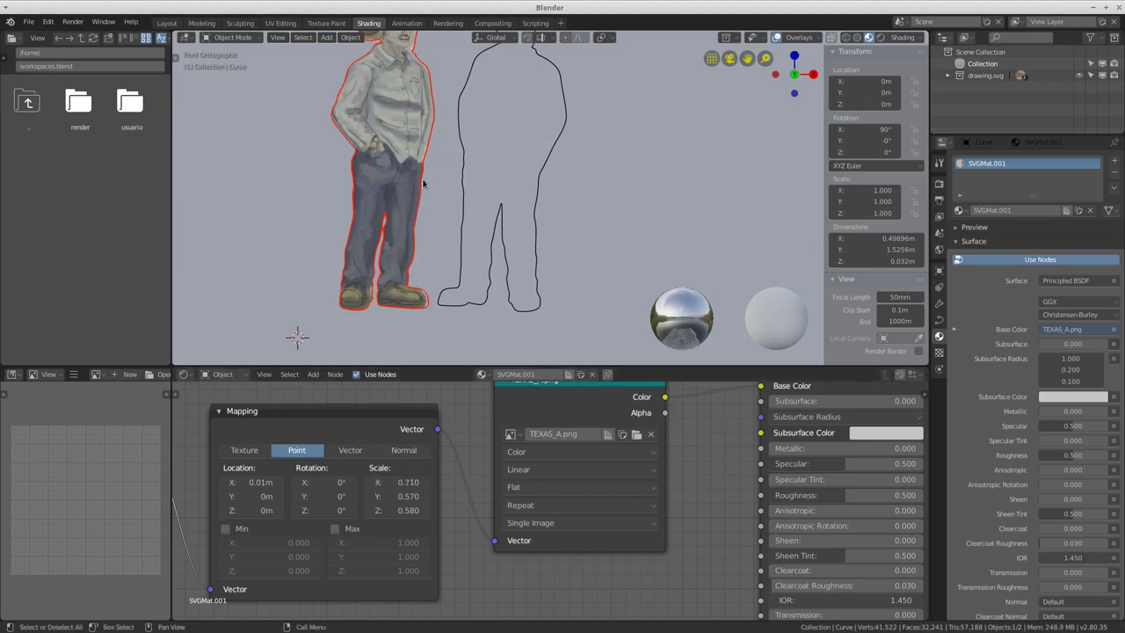
pyautogui.keyDown('shift'); pyautogui.moveTo(423, 183); pyautogui.dragTo(406, 264, button='middle'); pyautogui.keyUp('shift')
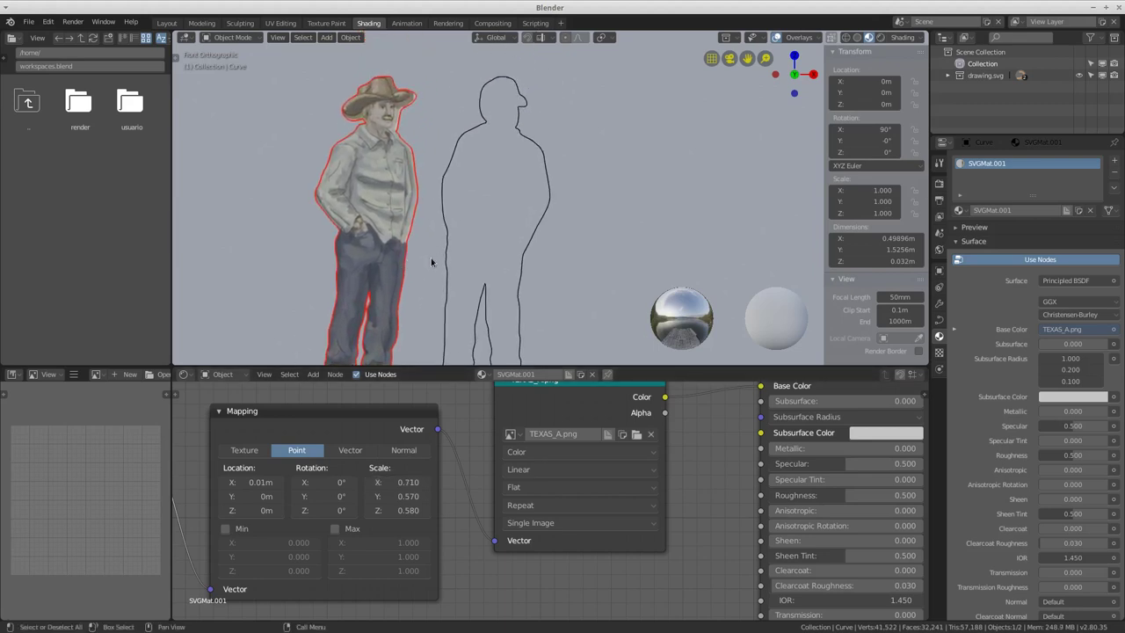
# - Turn off Auto Texture Space on the cowboy curve, enable Use UV for mapping, and match texture space
pyautogui.click(939, 322)
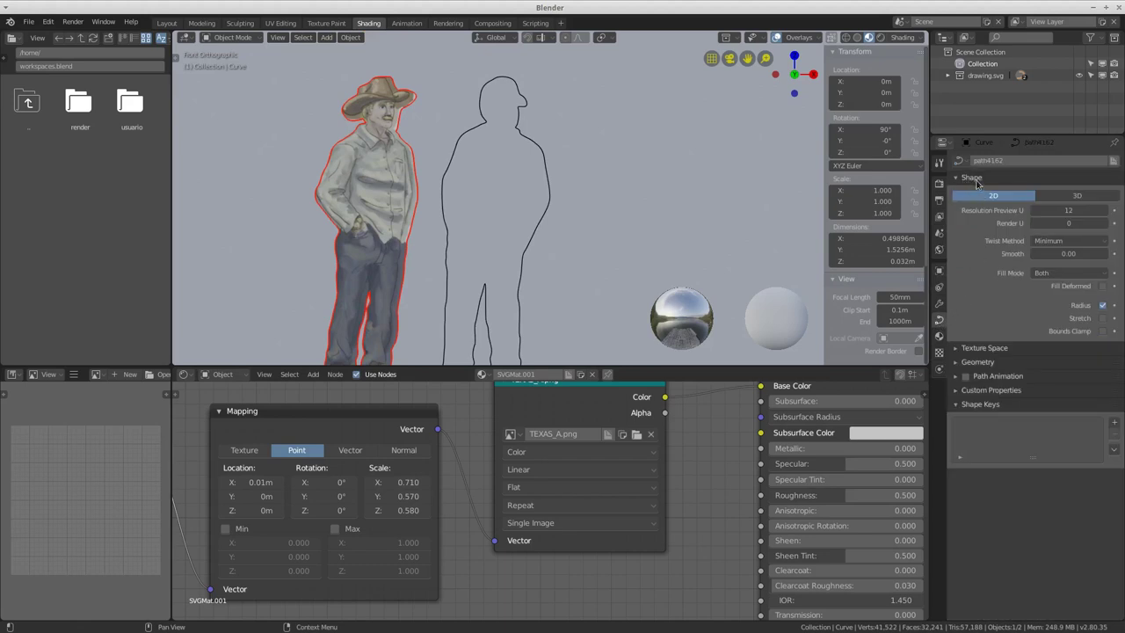
pyautogui.click(987, 362)
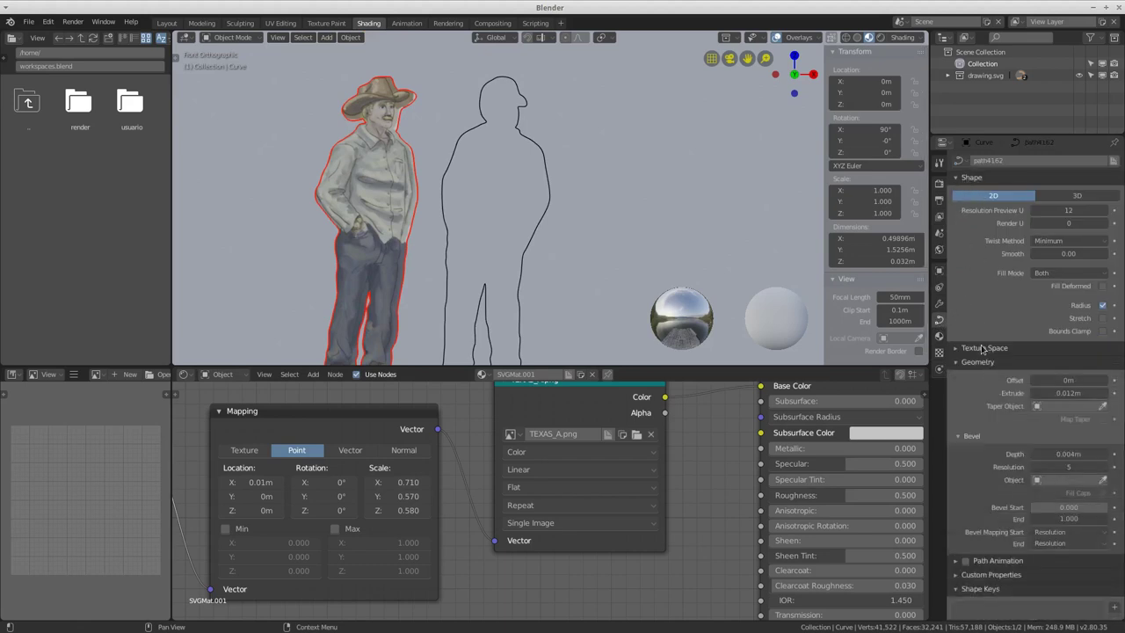
pyautogui.click(983, 348)
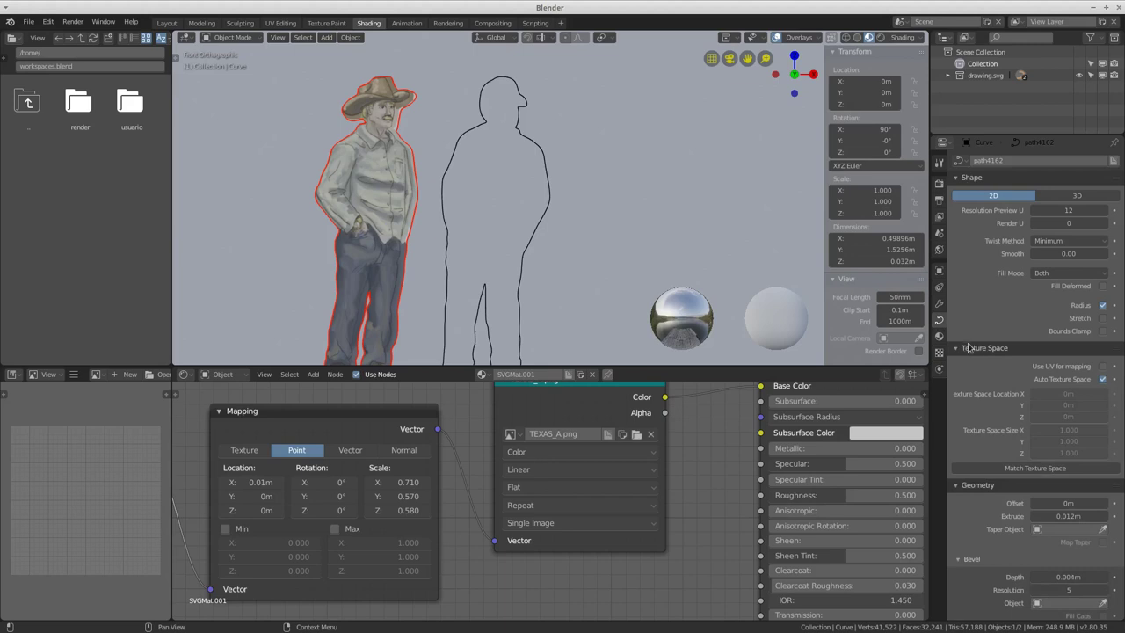
pyautogui.click(1102, 381)
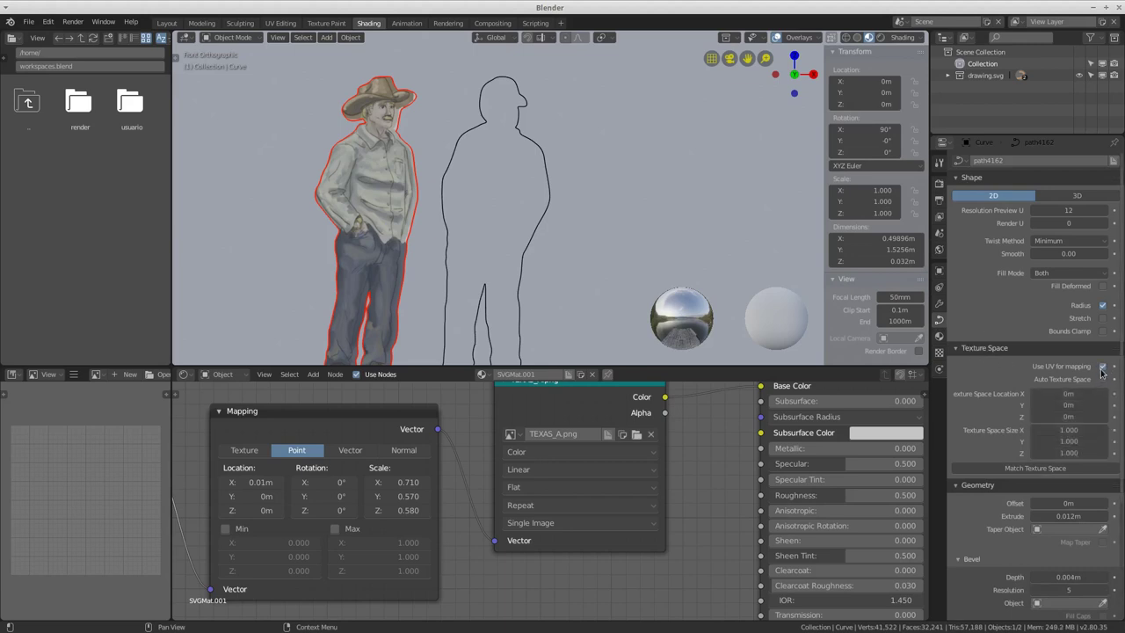
pyautogui.click(1102, 366)
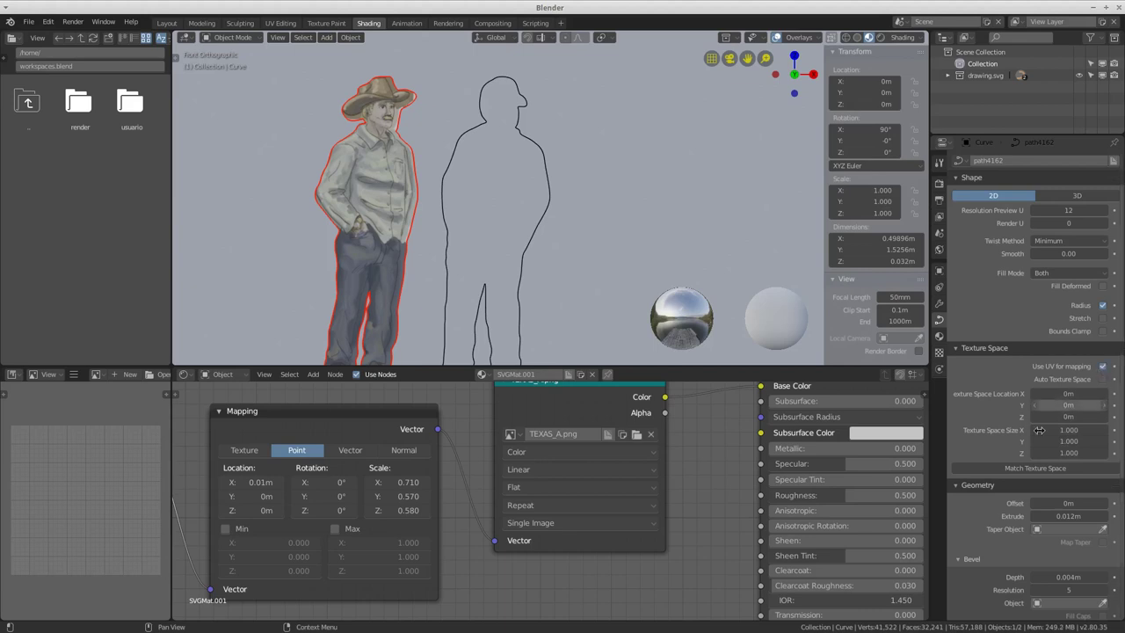
pyautogui.click(1020, 468)
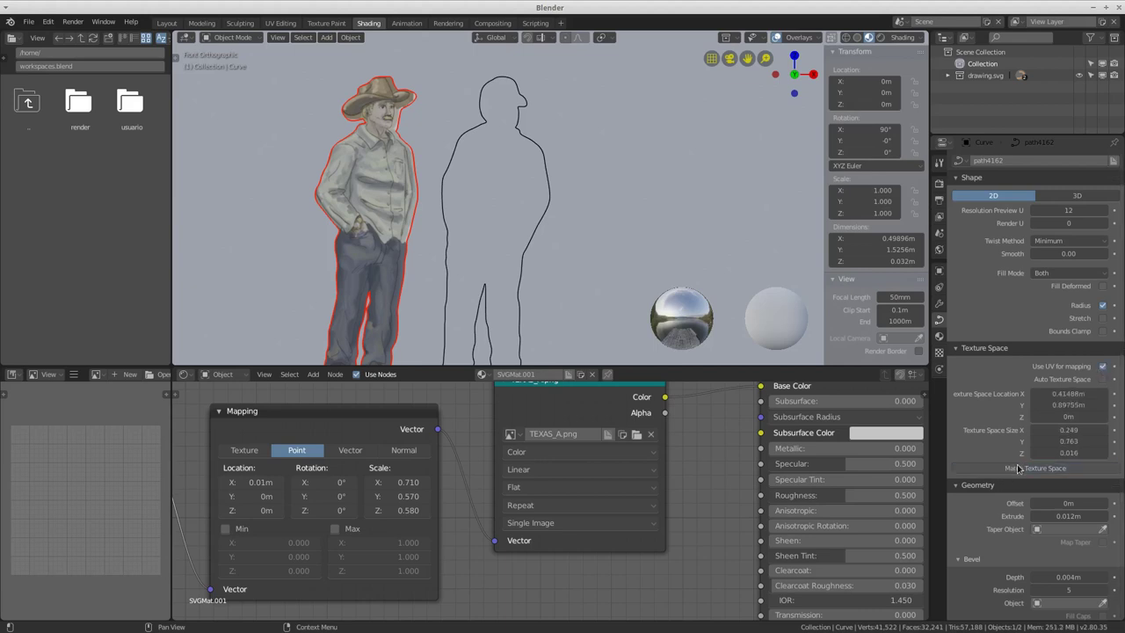
# - Wire the UV output into the image's vector input and set texture space size X to 0.249
pyautogui.moveTo(217, 478); pyautogui.dragTo(296, 476, button='middle')
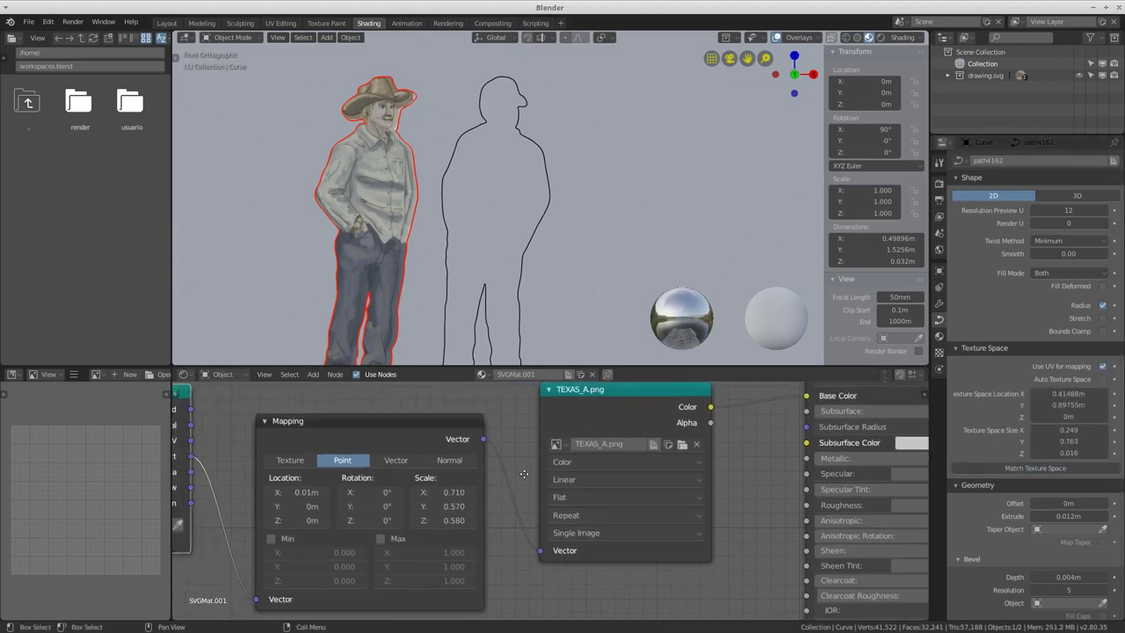
pyautogui.moveTo(225, 427)
pyautogui.mouseDown()
pyautogui.moveTo(573, 522)
pyautogui.moveTo(574, 538)
pyautogui.mouseUp()
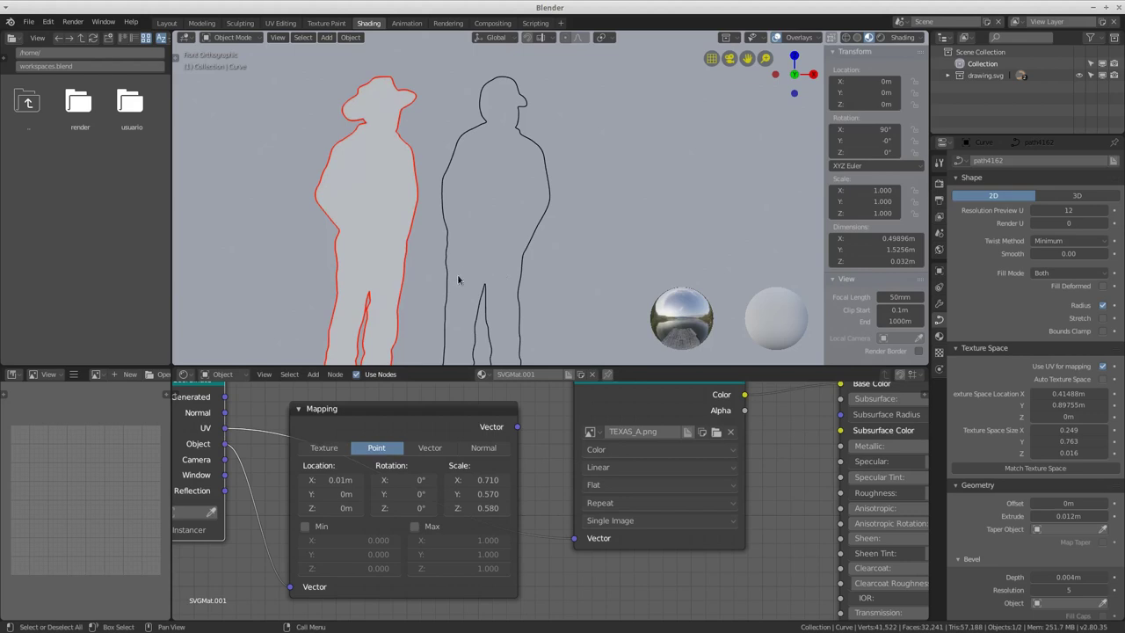
pyautogui.moveTo(1086, 394)
pyautogui.mouseDown()
pyautogui.moveTo(1055, 394)
pyautogui.moveTo(1097, 405)
pyautogui.mouseUp()
pyautogui.rightClick(1097, 406)
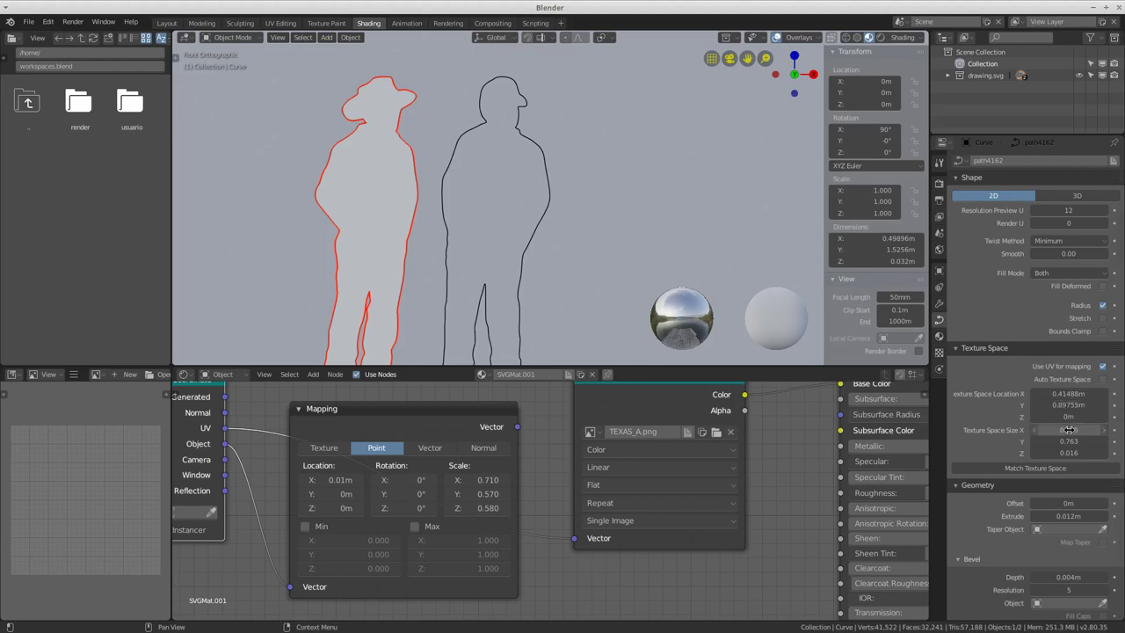
pyautogui.moveTo(1043, 433); pyautogui.dragTo(1095, 430)
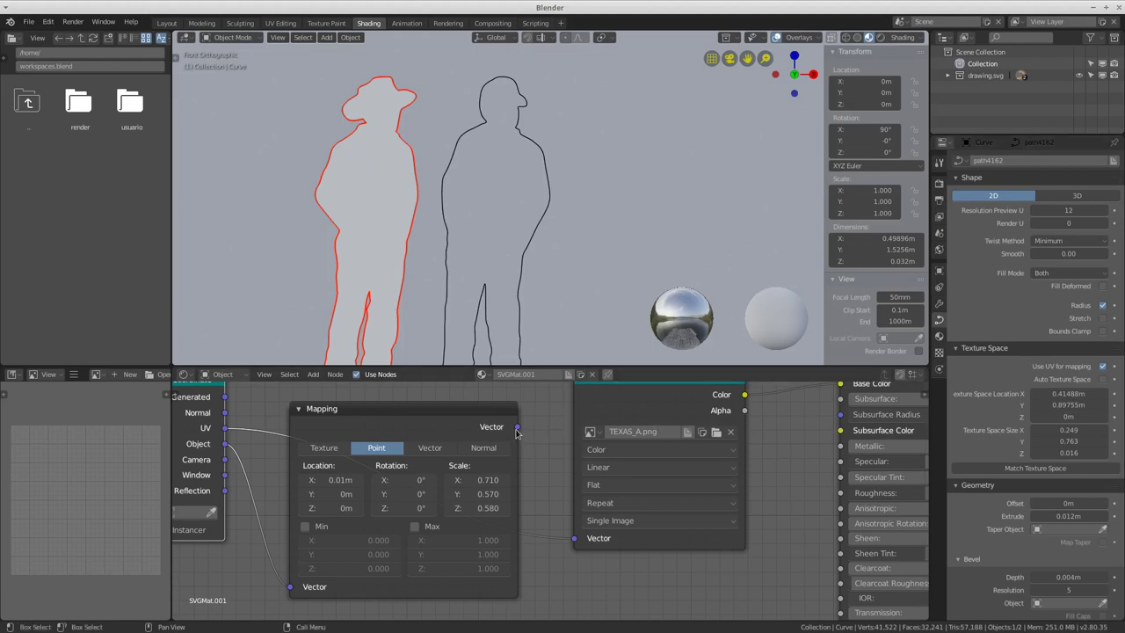
# - Reconnect the Mapping output to the image texture so the painted cowboy shows again
pyautogui.moveTo(517, 427); pyautogui.dragTo(574, 538)
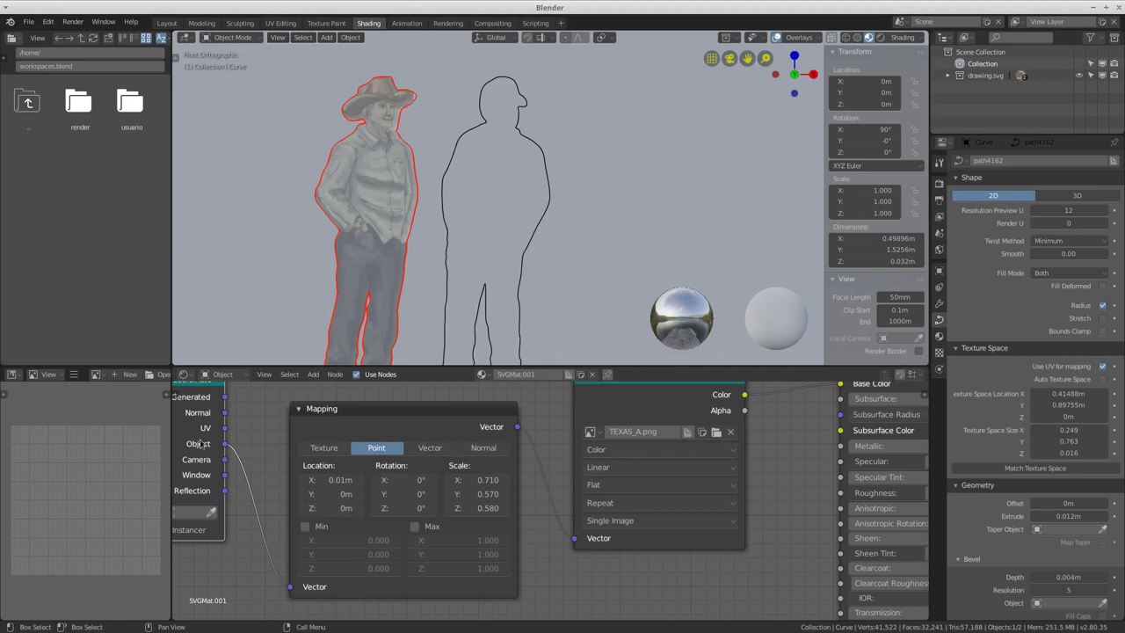
pyautogui.moveTo(201, 444); pyautogui.dragTo(208, 452, button='middle')
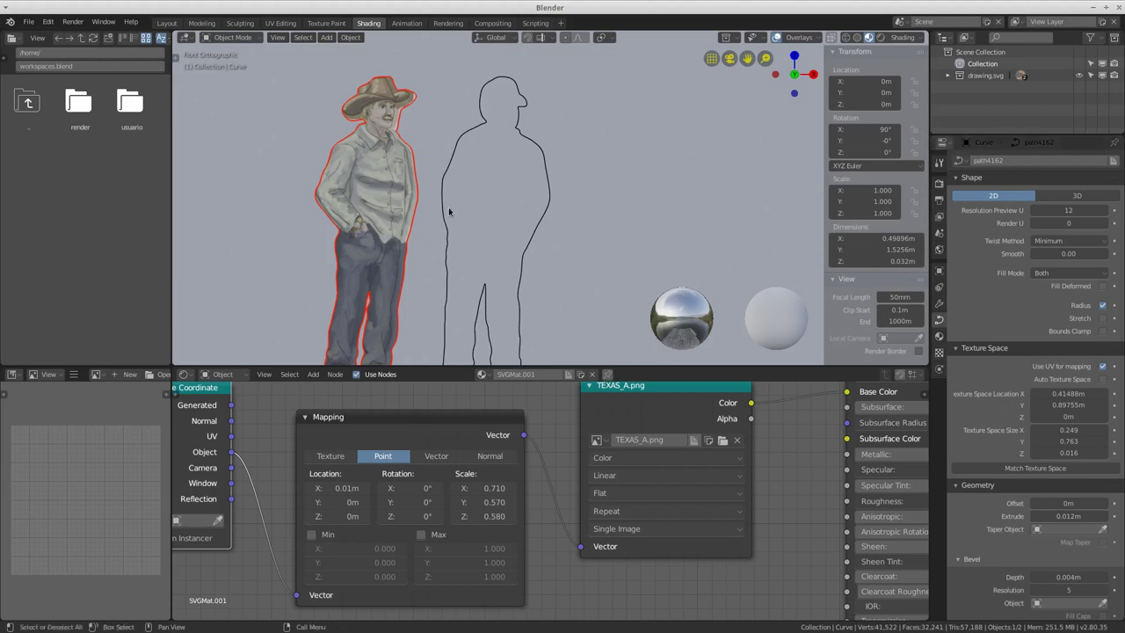
pyautogui.moveTo(450, 212)
pyautogui.mouseDown(button='middle')
pyautogui.moveTo(408, 208)
pyautogui.moveTo(457, 180)
pyautogui.mouseUp(button='middle')
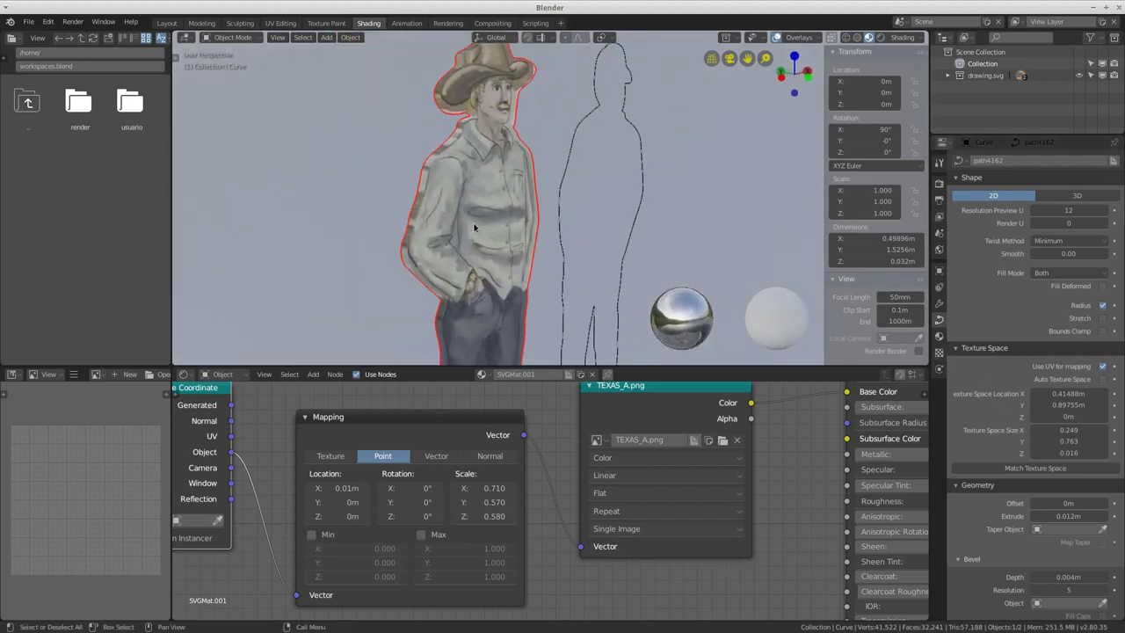
# - Orbit and zoom out the 3D view to frame the whole textured cowboy figure
pyautogui.scroll(5, 474, 167)
pyautogui.scroll(-5, 474, 167)
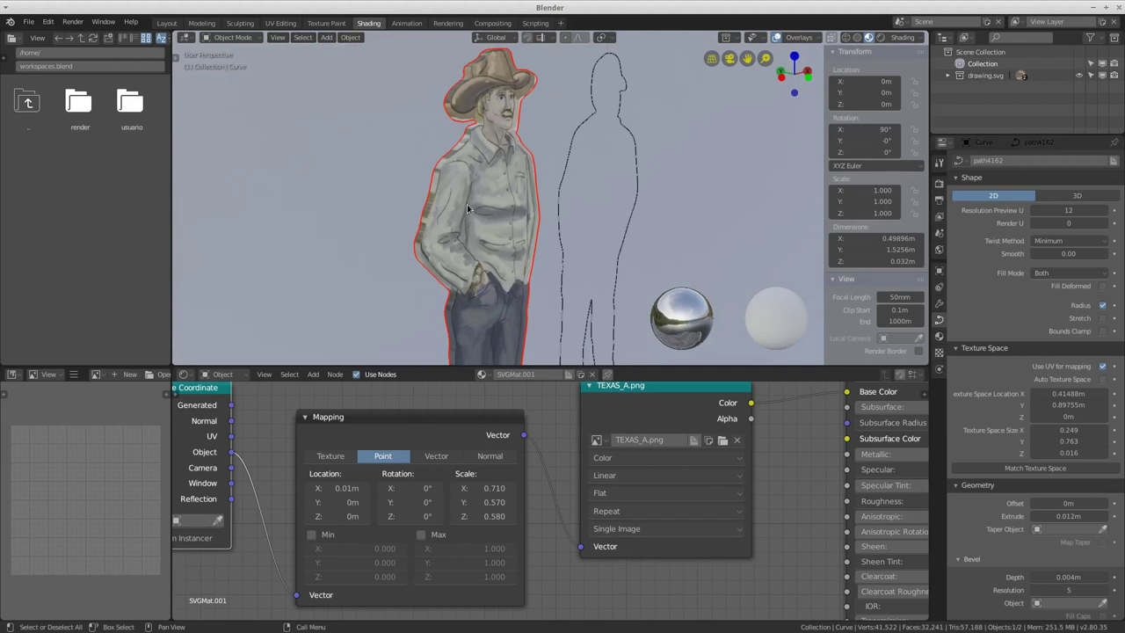
pyautogui.scroll(5, 468, 209)
pyautogui.moveTo(468, 209)
pyautogui.mouseDown(button='middle')
pyautogui.moveTo(508, 217)
pyautogui.moveTo(440, 217)
pyautogui.moveTo(431, 164)
pyautogui.mouseUp(button='middle')
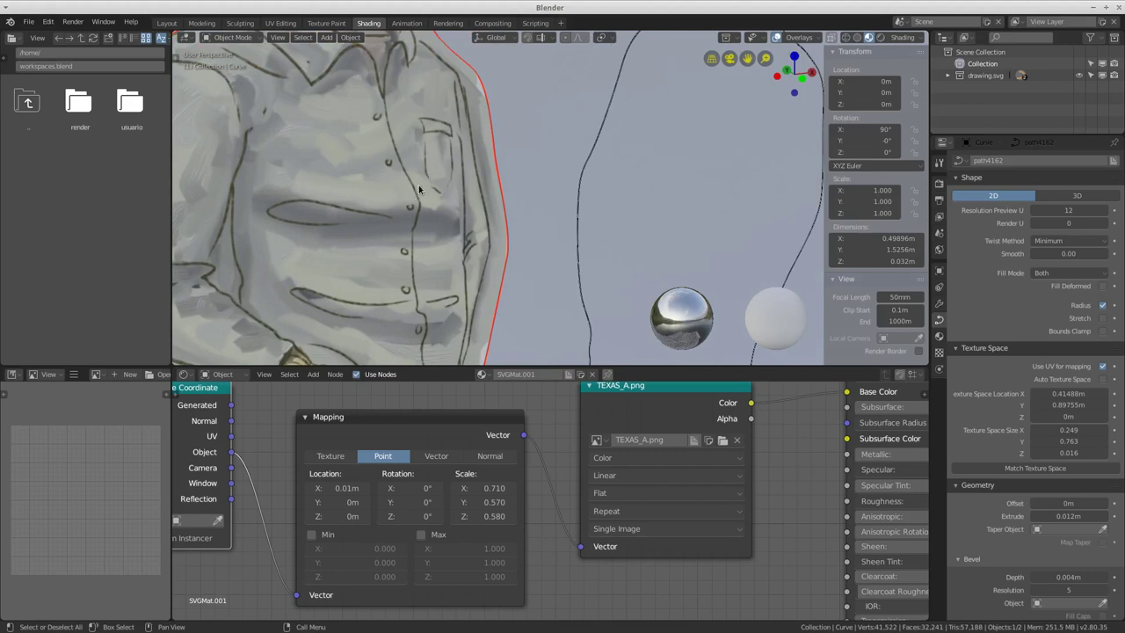
pyautogui.moveTo(407, 227)
pyautogui.mouseDown(button='middle')
pyautogui.moveTo(461, 262)
pyautogui.moveTo(443, 247)
pyautogui.mouseUp(button='middle')
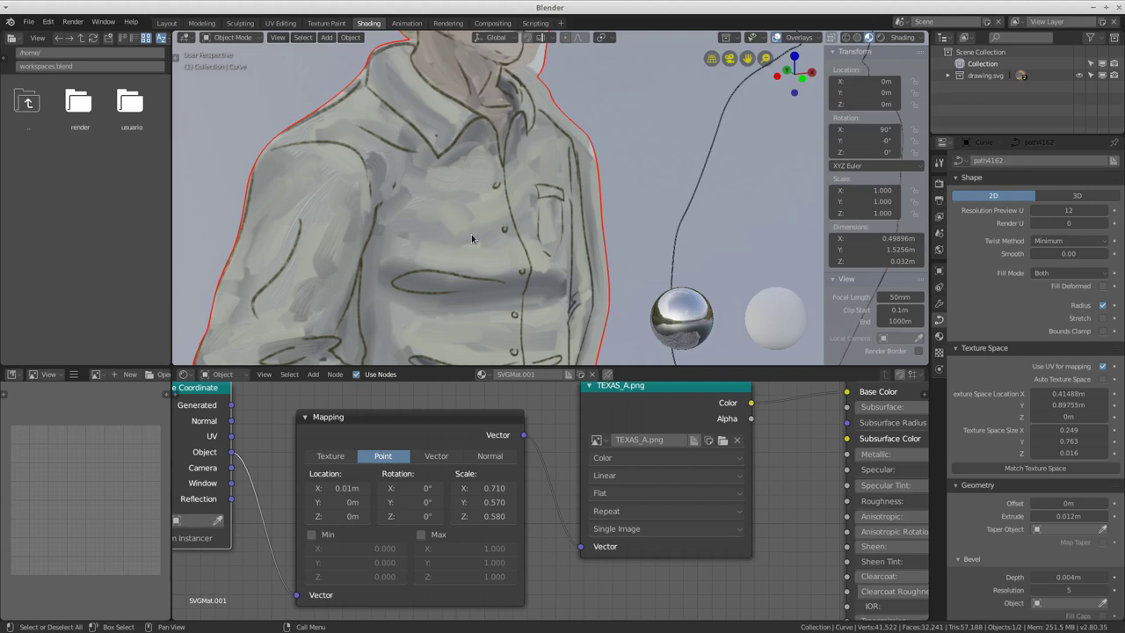
pyautogui.scroll(-1, 440, 228)
pyautogui.scroll(-1, 457, 216)
pyautogui.scroll(-2, 457, 218)
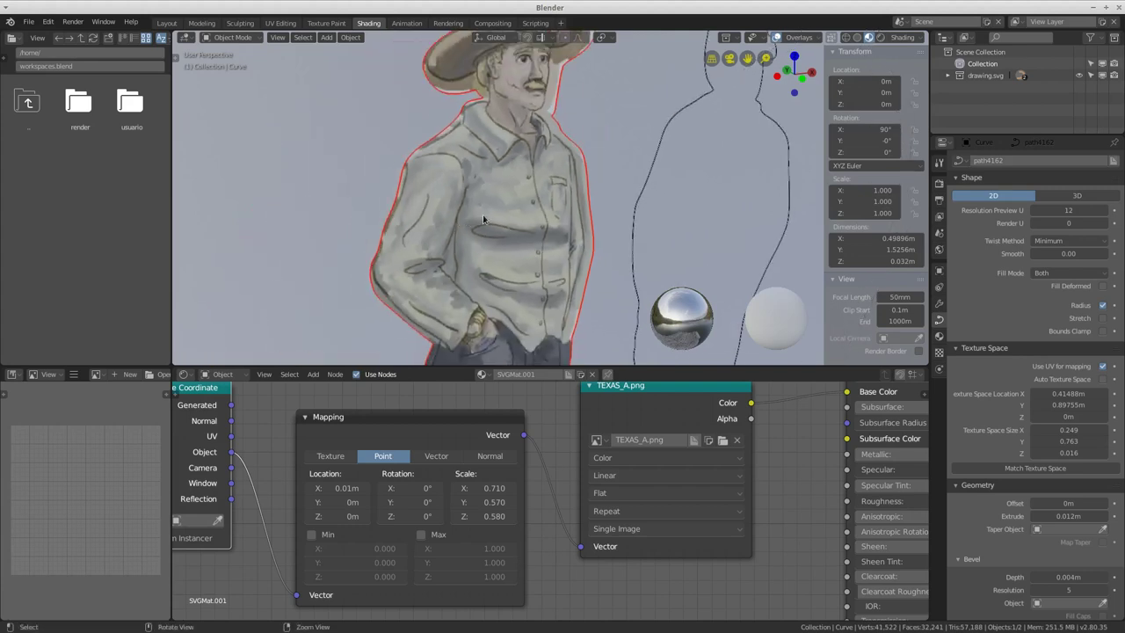
pyautogui.moveTo(452, 231); pyautogui.dragTo(460, 219, button='middle')
pyautogui.scroll(-2, 457, 224)
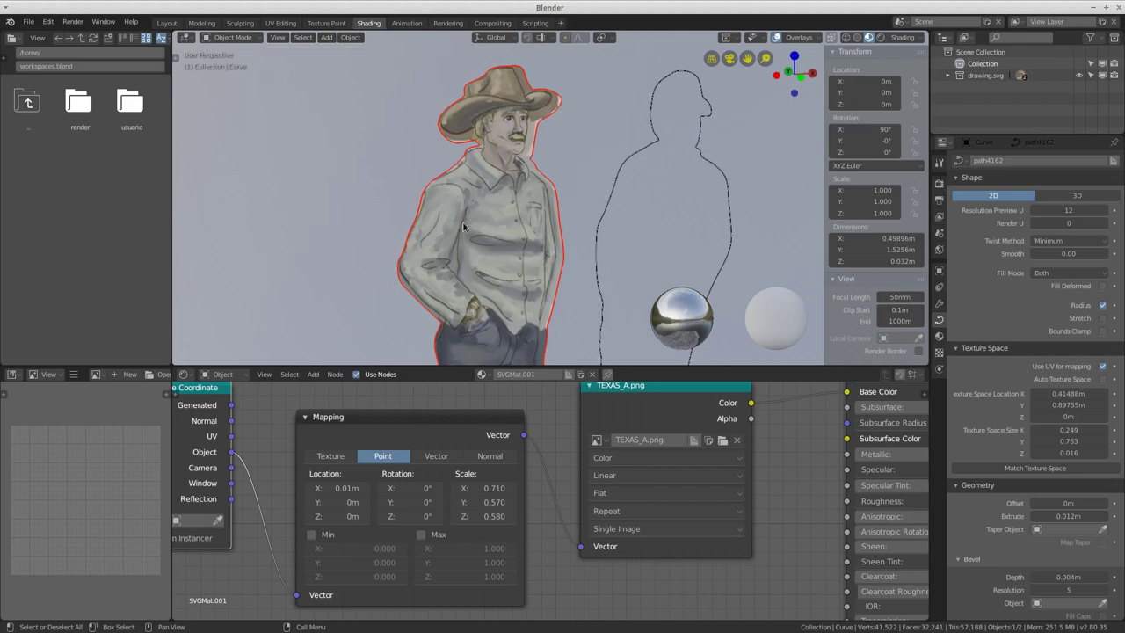
# - Fit all material nodes in the Node Editor and box-select the Mapping and Image Texture nodes
pyautogui.press('Home')
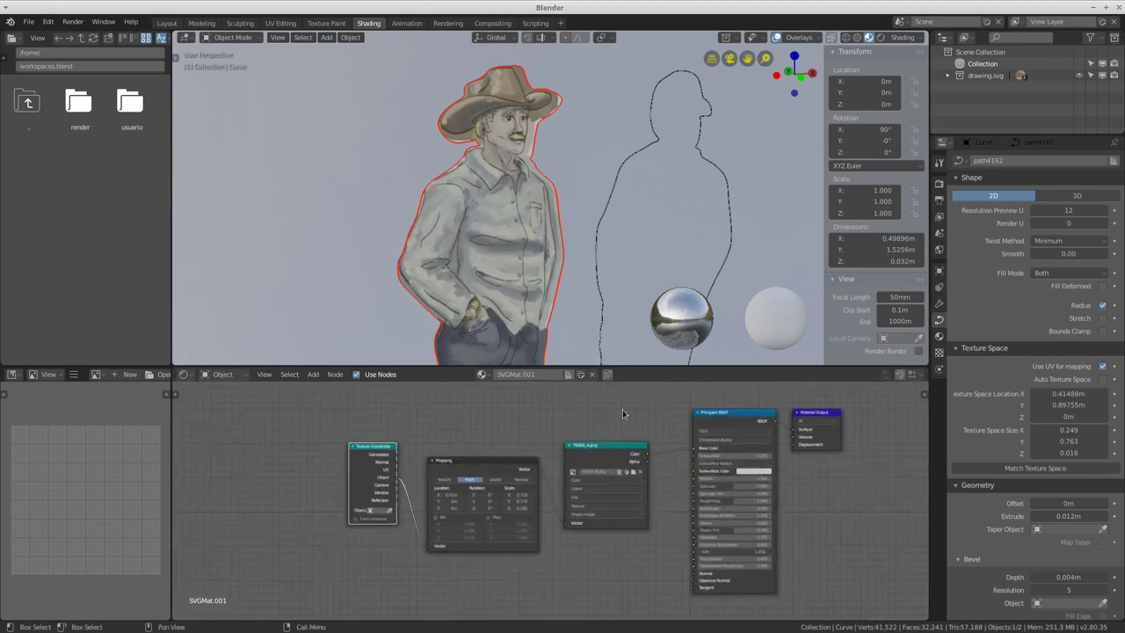
pyautogui.press('b')
pyautogui.moveTo(650, 406); pyautogui.dragTo(396, 536)
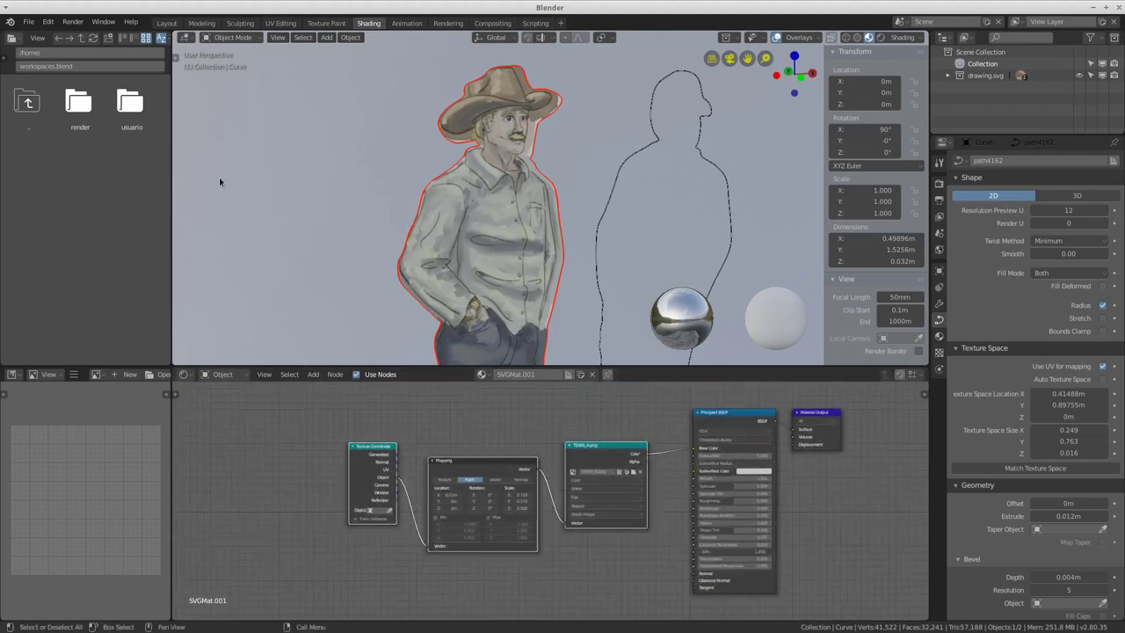
# - In the Open Blender File browser, go to the 3D/assets/2d folder and show thumbnails
pyautogui.click(29, 22)
pyautogui.click(40, 49)
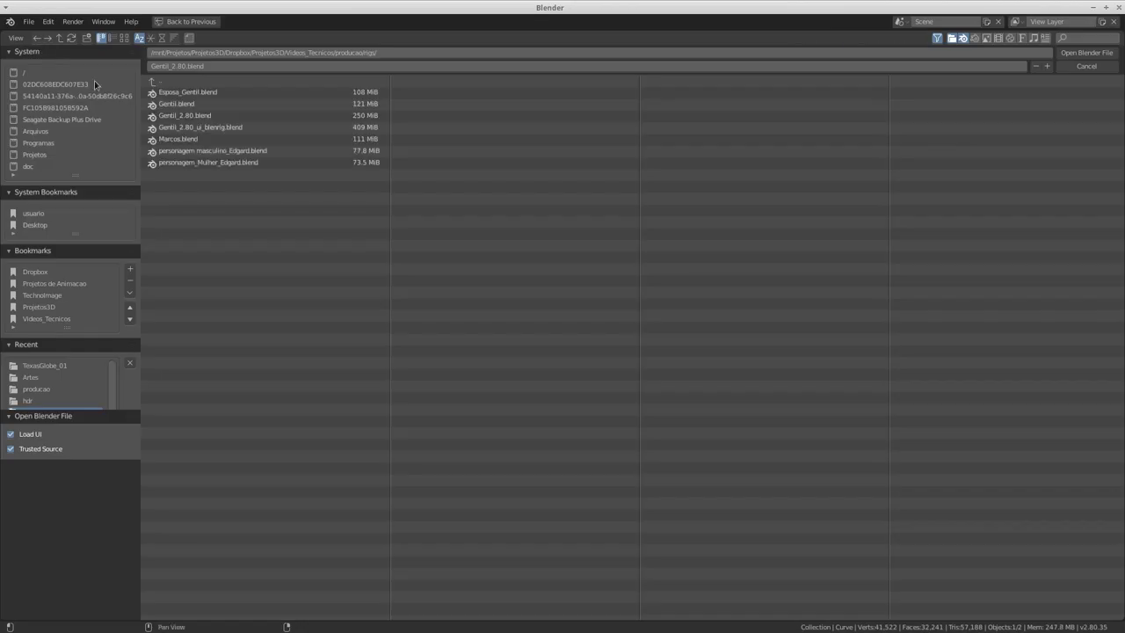
pyautogui.scroll(-1, 70, 363)
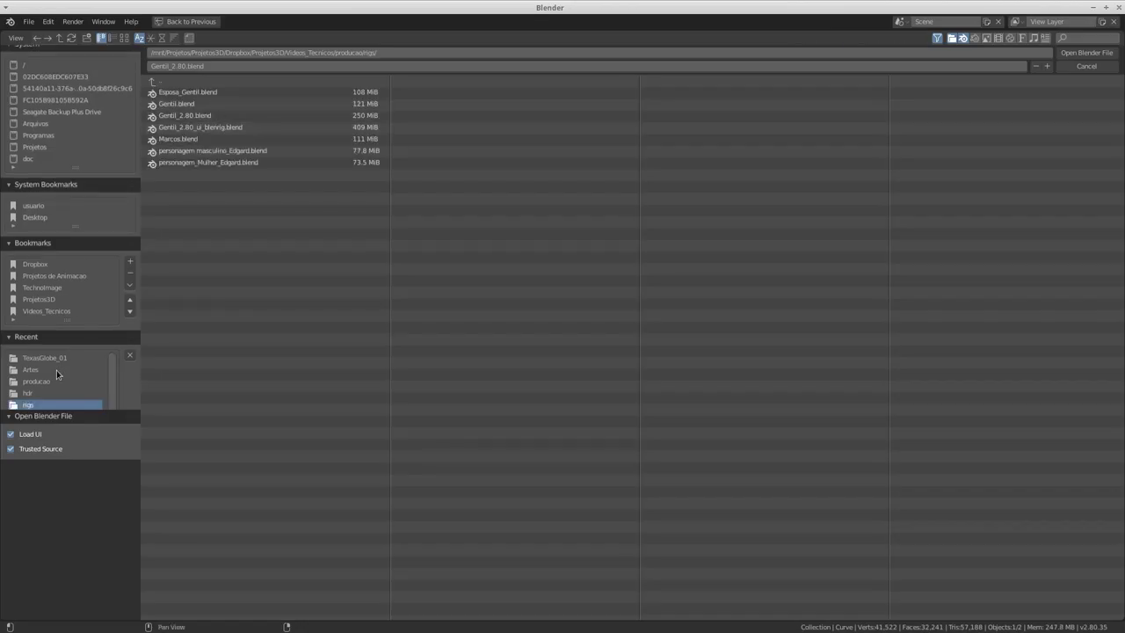
pyautogui.click(57, 375)
pyautogui.click(206, 83)
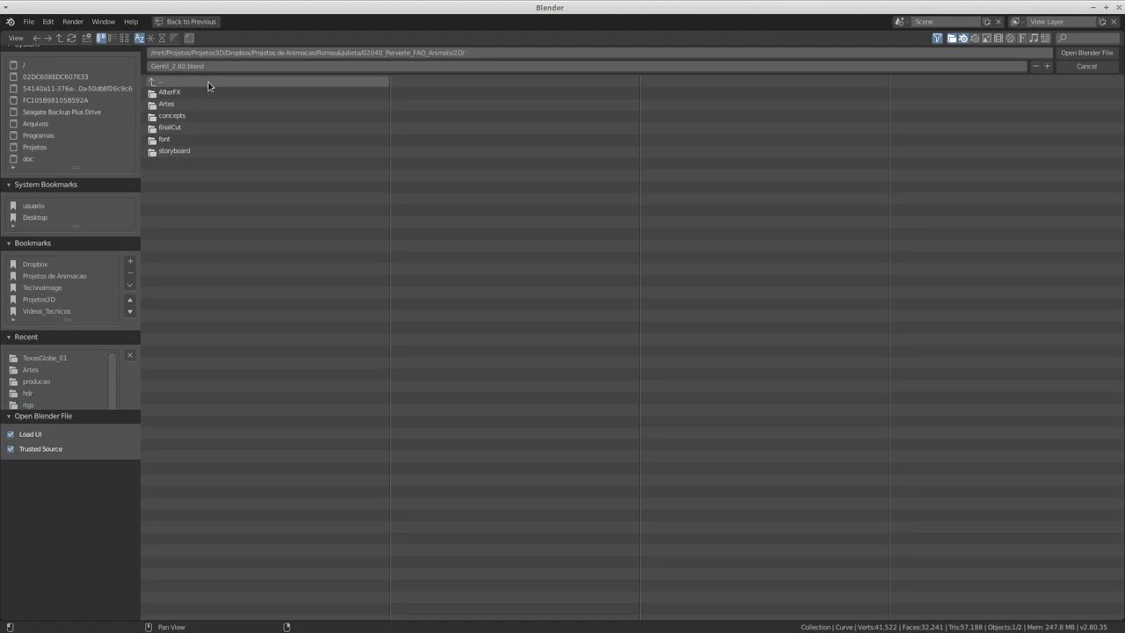
pyautogui.click(208, 84)
pyautogui.click(197, 104)
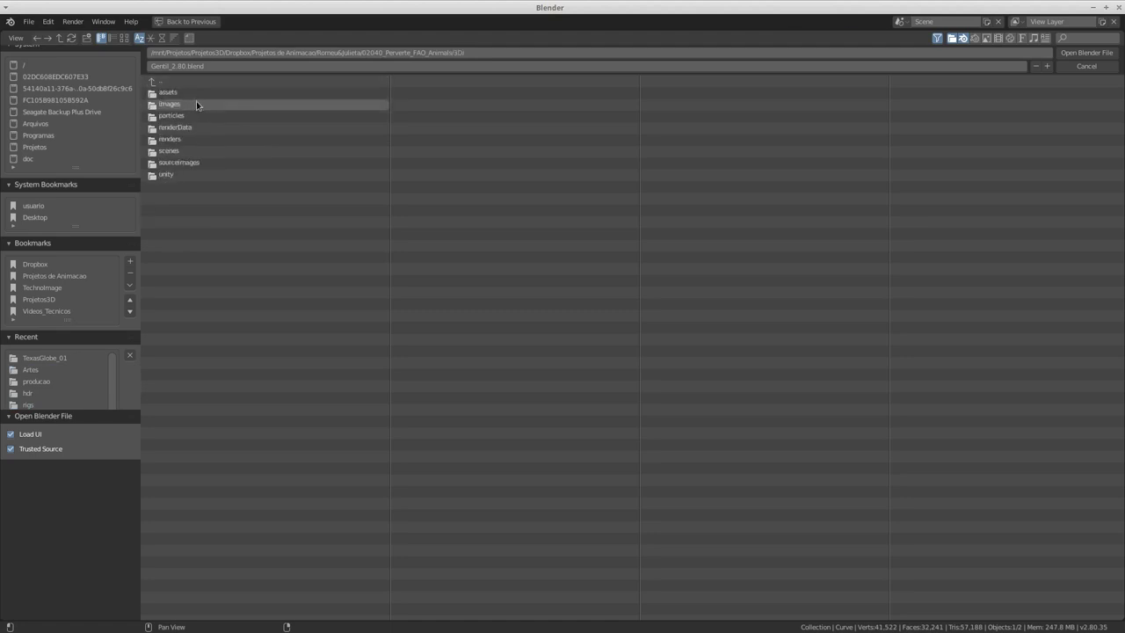
pyautogui.click(189, 148)
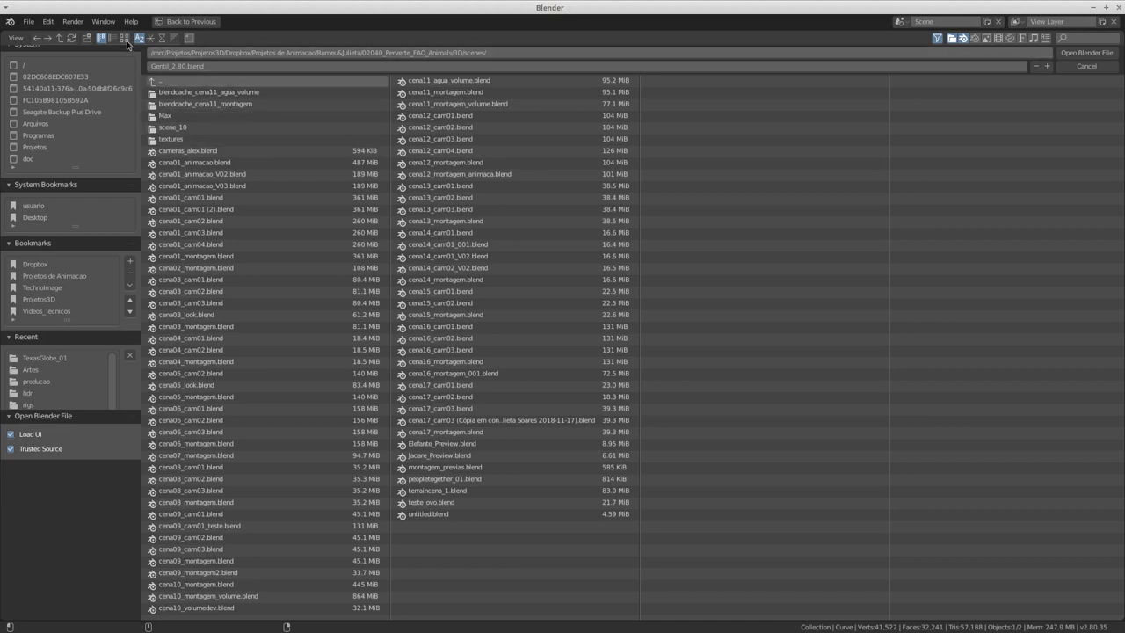
pyautogui.click(175, 82)
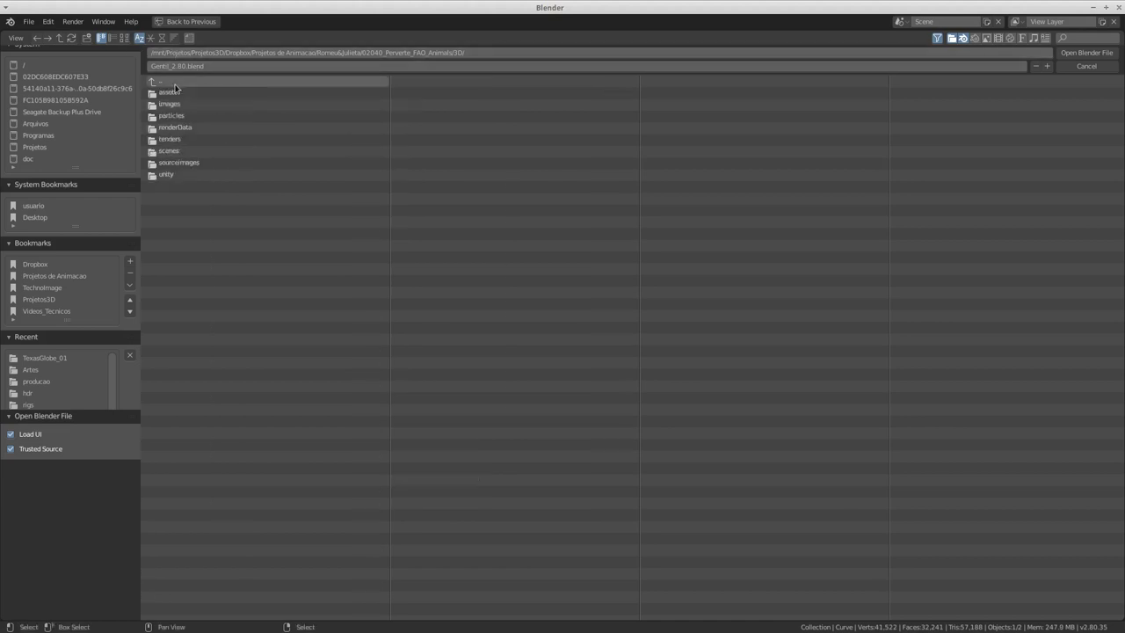
pyautogui.click(183, 92)
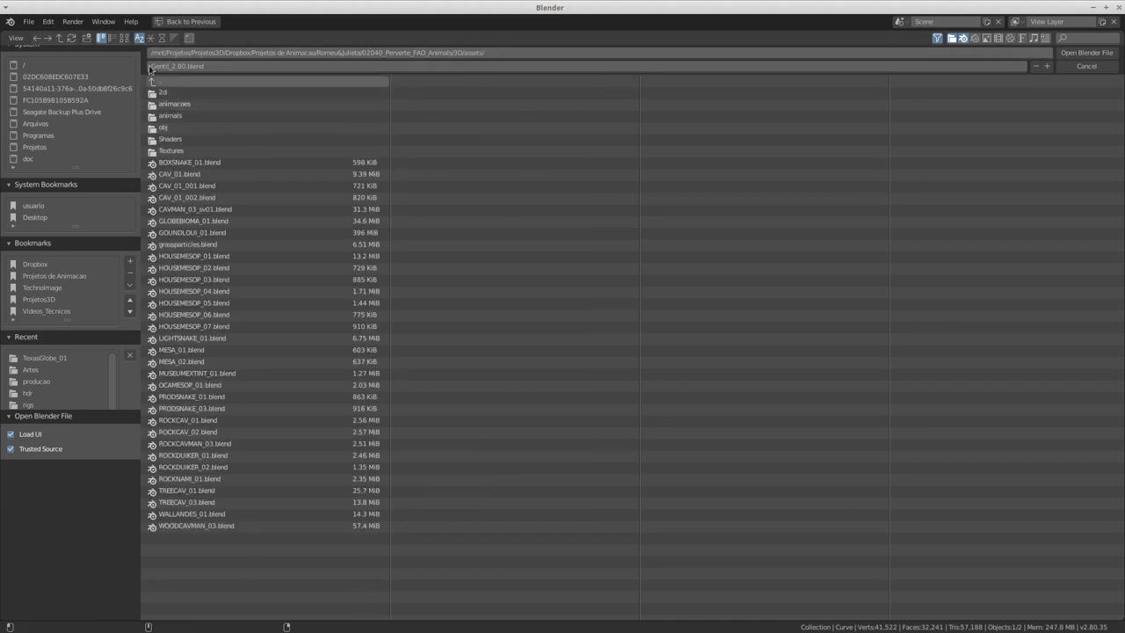
pyautogui.click(164, 92)
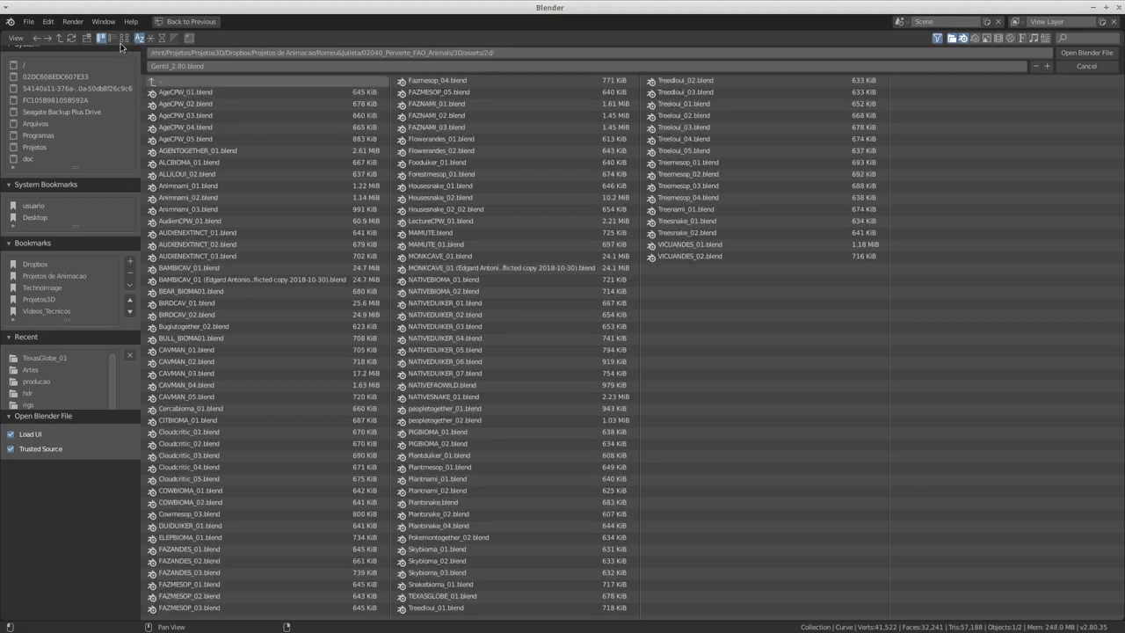
pyautogui.click(124, 38)
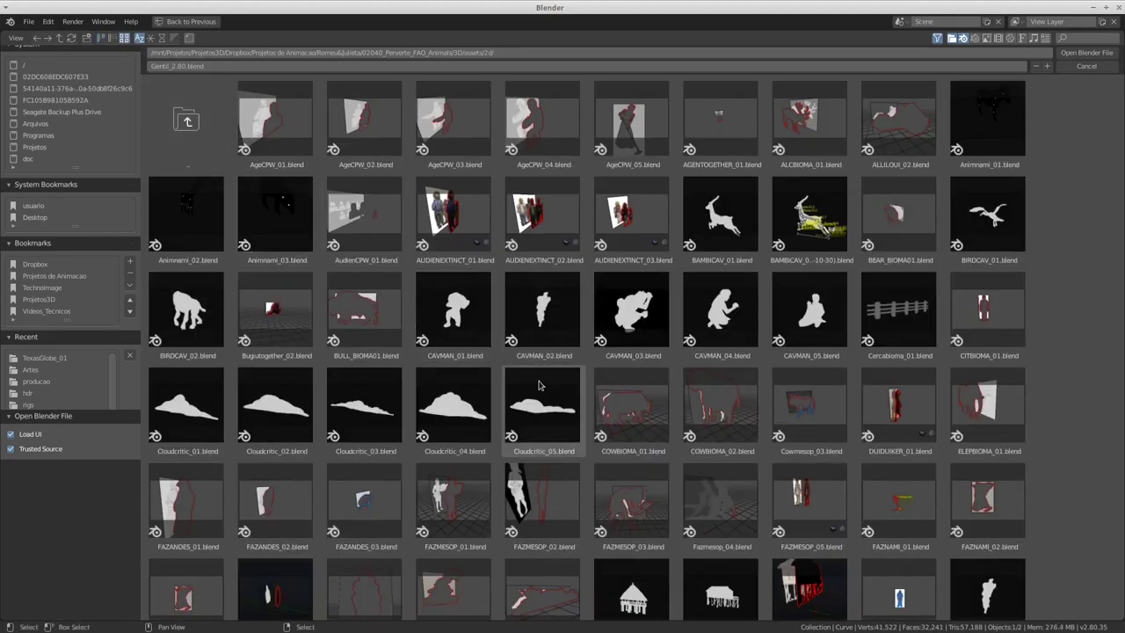
# - Open AUDIENEXTINCT_01.blend and orbit around its painted figures, then return to the File menu
pyautogui.click(457, 258)
pyautogui.doubleClick(457, 259)
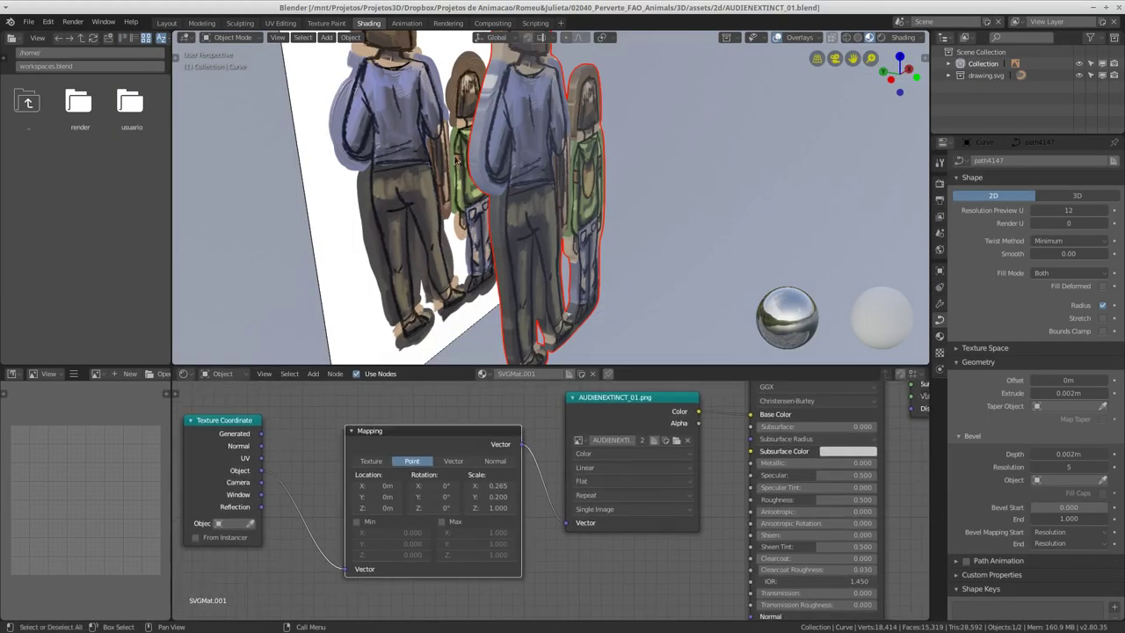
pyautogui.moveTo(542, 235)
pyautogui.mouseDown(button='middle')
pyautogui.moveTo(501, 241)
pyautogui.moveTo(528, 238)
pyautogui.mouseUp(button='middle')
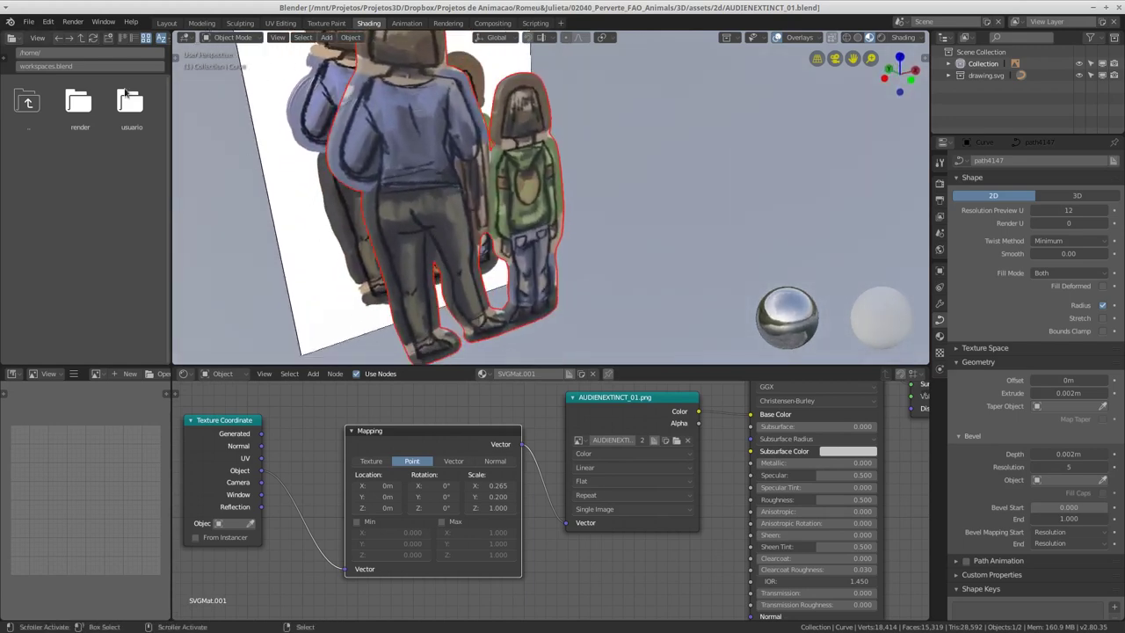
pyautogui.click(29, 23)
# - Open Pokemontogether_02.blend from the 2d assets folder using thumbnail view
pyautogui.click(44, 48)
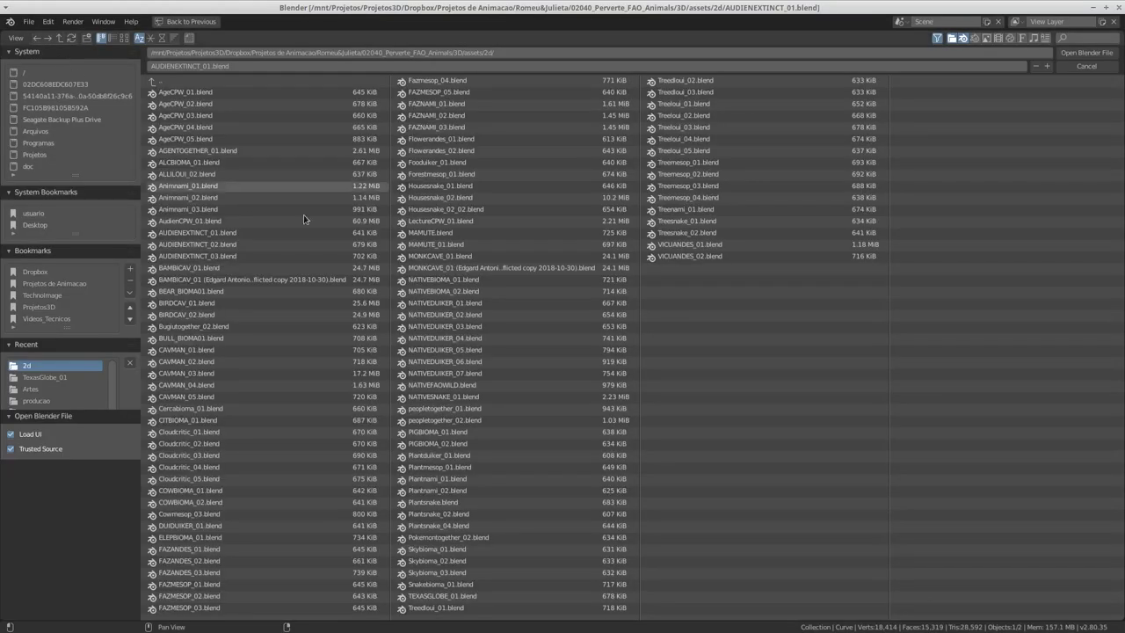
pyautogui.click(124, 37)
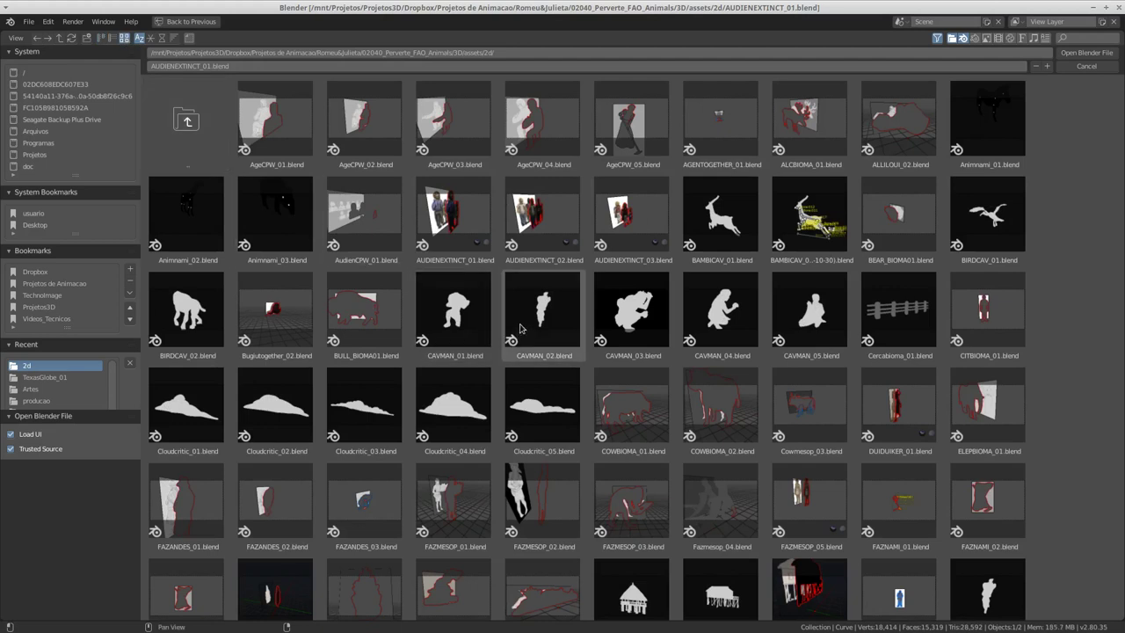
pyautogui.scroll(-2, 440, 422)
pyautogui.scroll(-1, 426, 440)
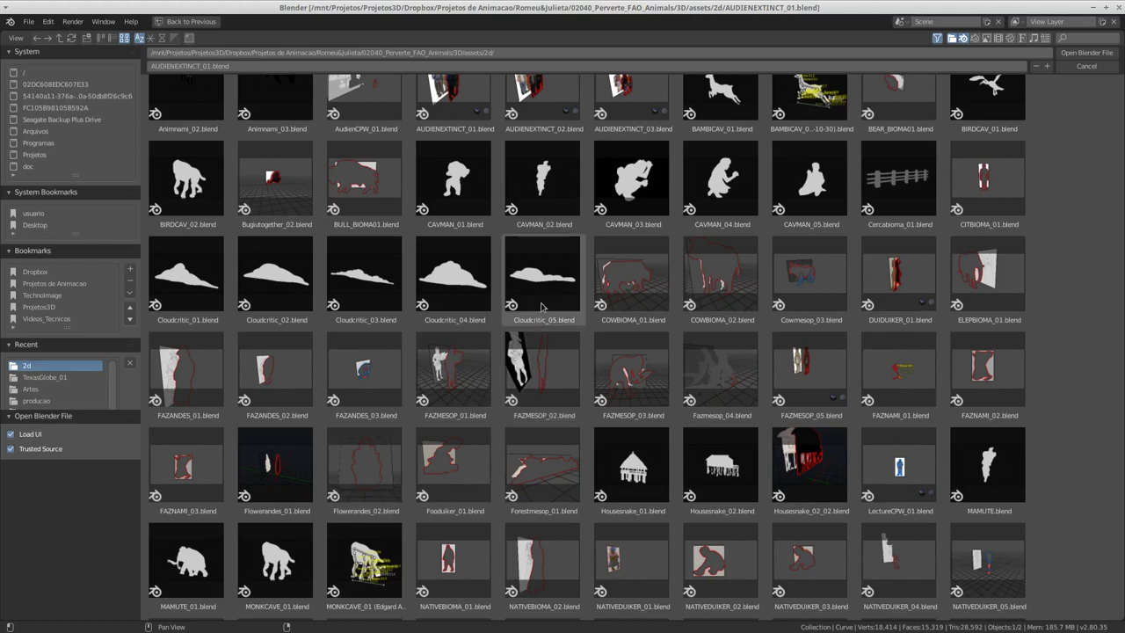
pyautogui.scroll(-3, 493, 349)
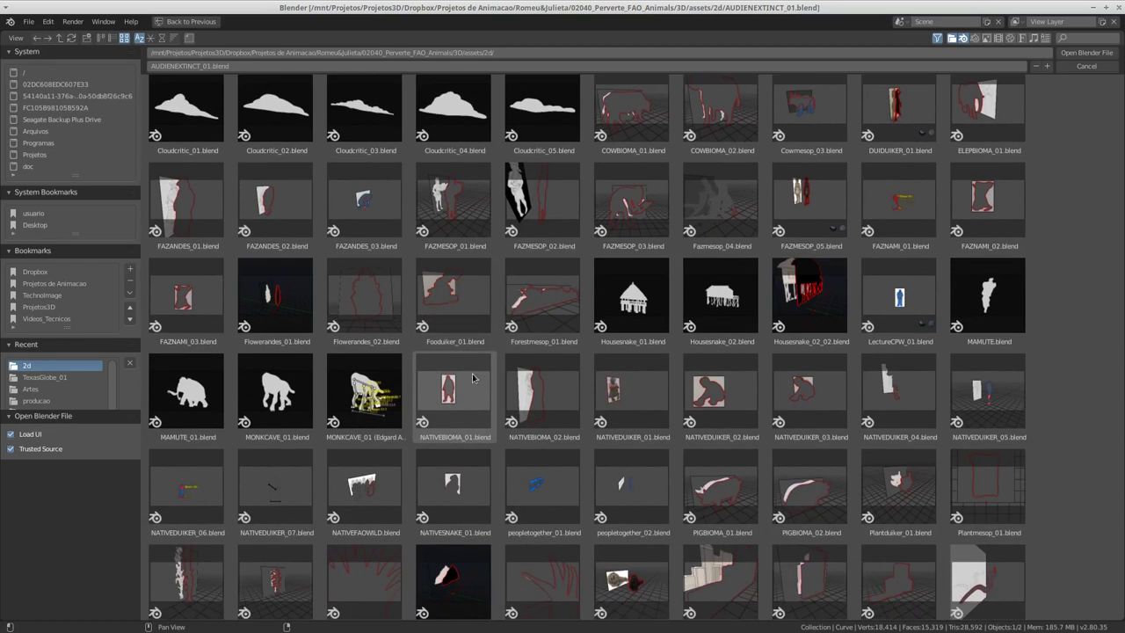
pyautogui.scroll(-3, 480, 448)
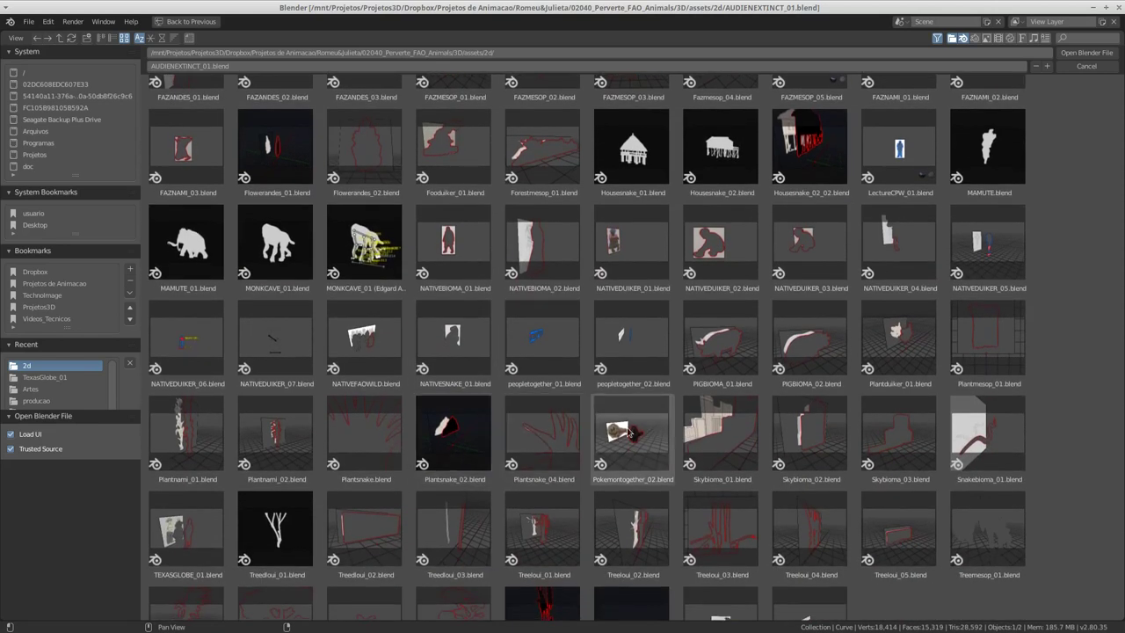
pyautogui.click(631, 444)
pyautogui.doubleClick(631, 444)
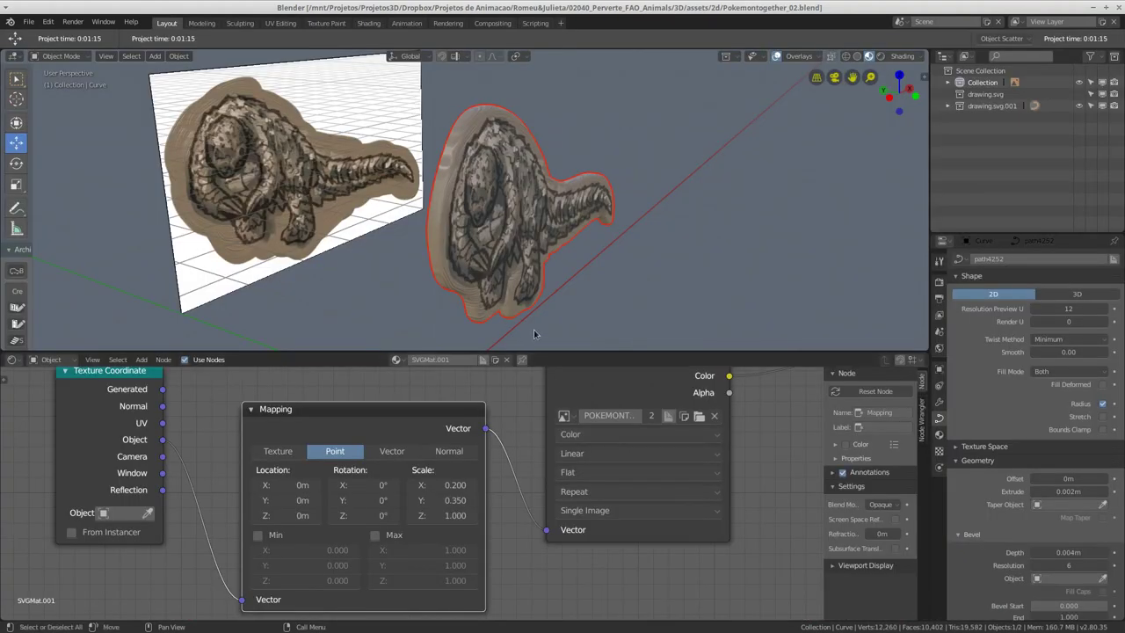
# - Pan the Node Editor to see its nodes, then reopen the Open Blender File browser
pyautogui.moveTo(439, 528); pyautogui.dragTo(474, 498, button='middle')
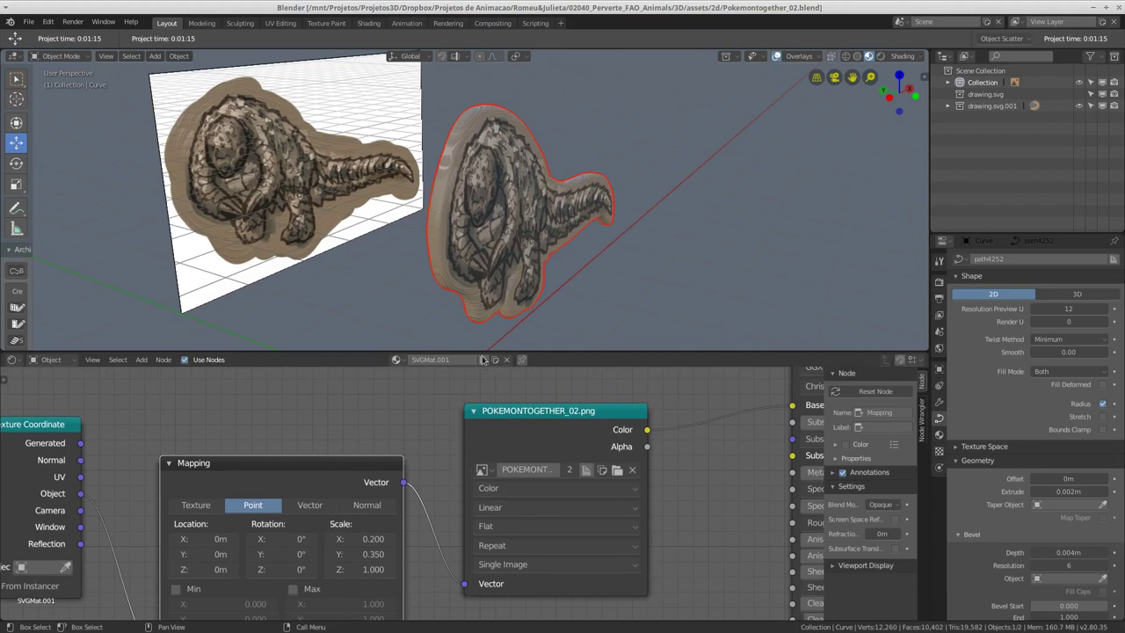
pyautogui.click(28, 21)
pyautogui.click(46, 48)
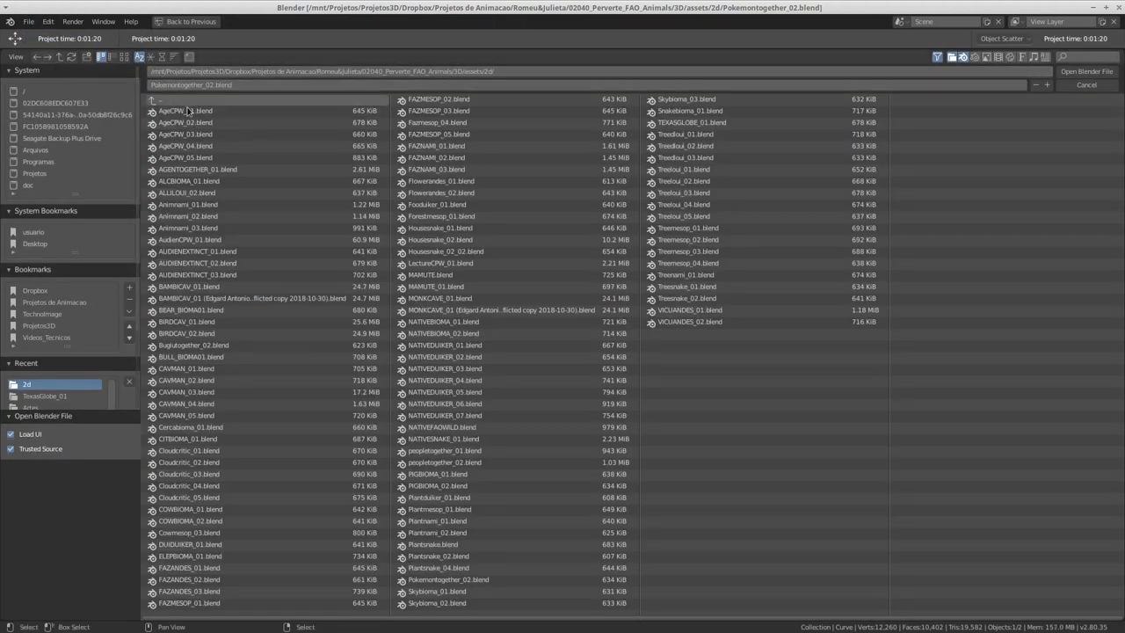
# - Go up to the 3D project folder, browse the scenes folder as thumbnails, and pick cena10_montagem.blend
pyautogui.click(169, 102)
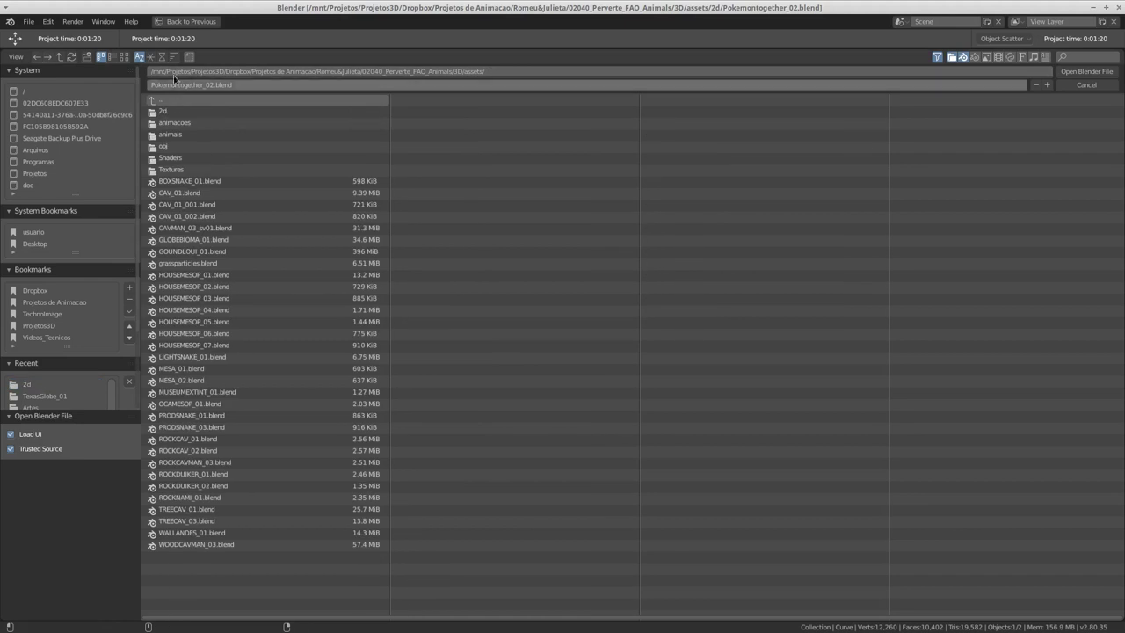
pyautogui.click(124, 56)
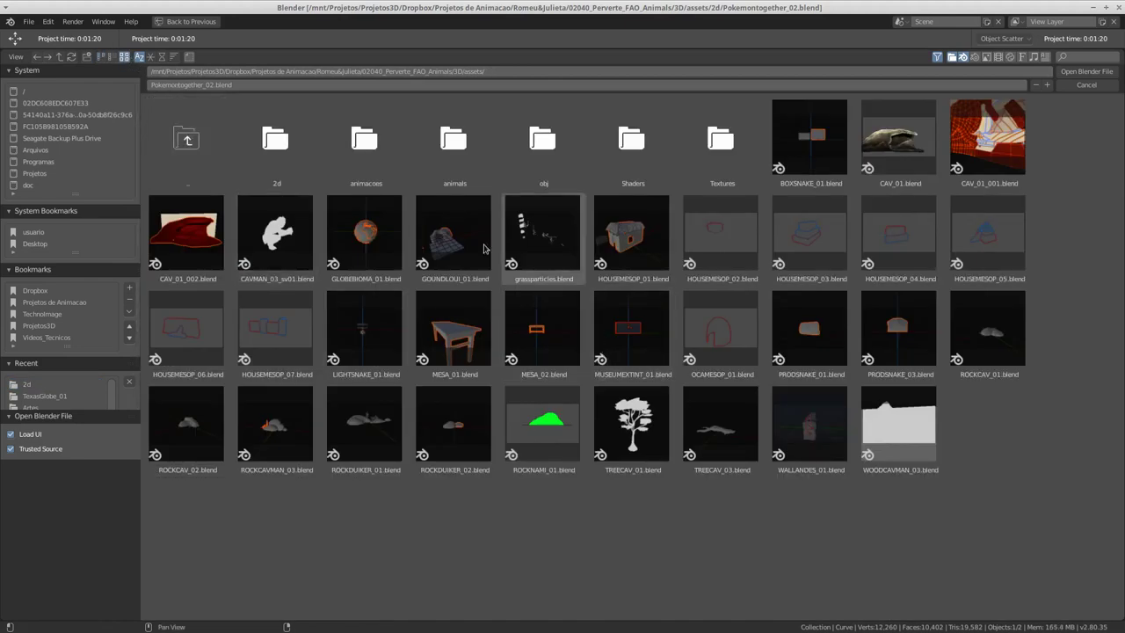
pyautogui.click(199, 142)
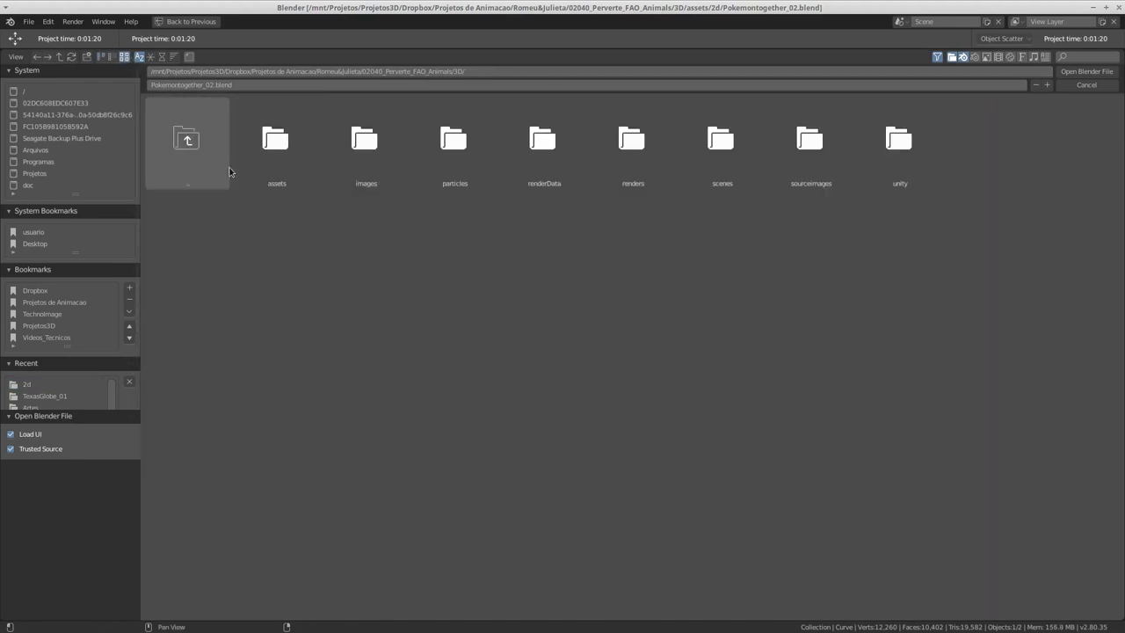
pyautogui.click(732, 185)
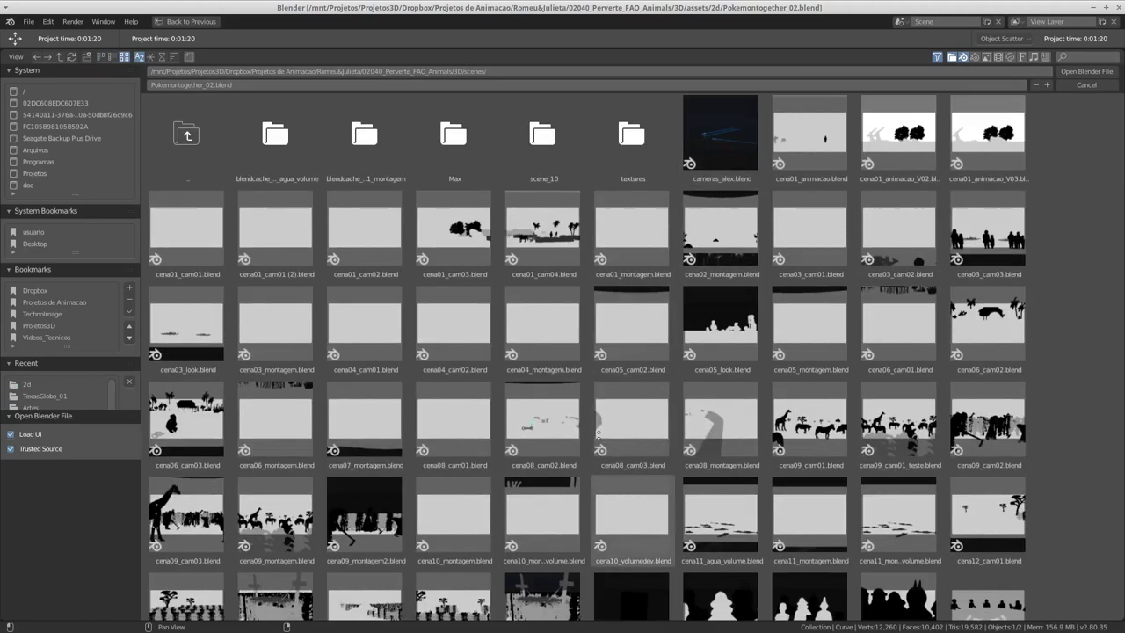
pyautogui.scroll(-3, 619, 389)
pyautogui.scroll(-3, 620, 390)
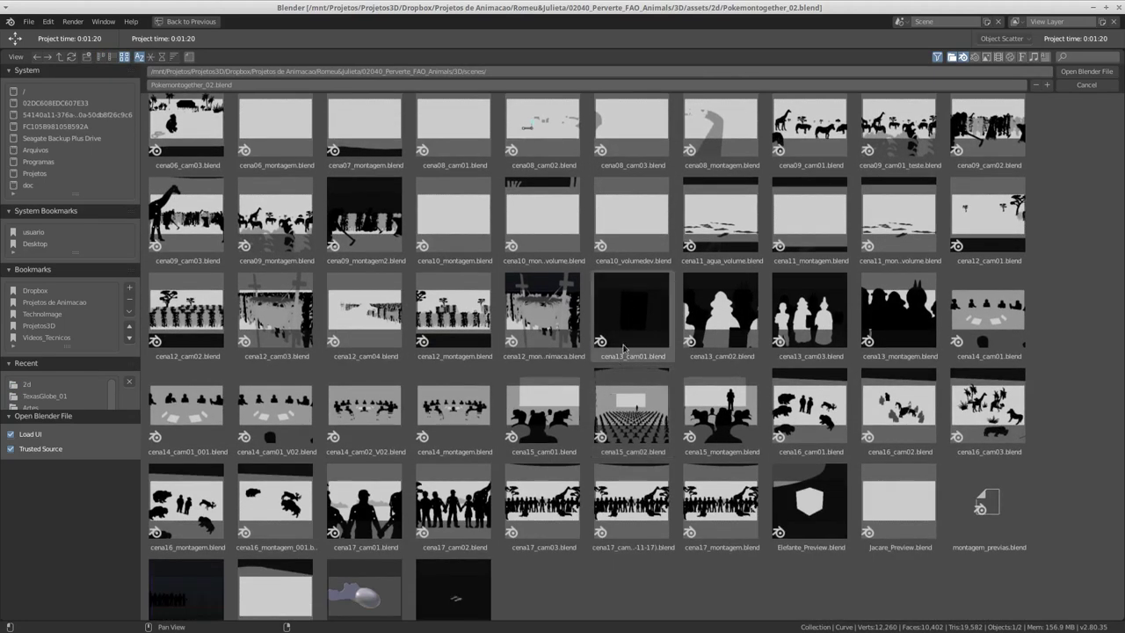
pyautogui.scroll(2, 636, 317)
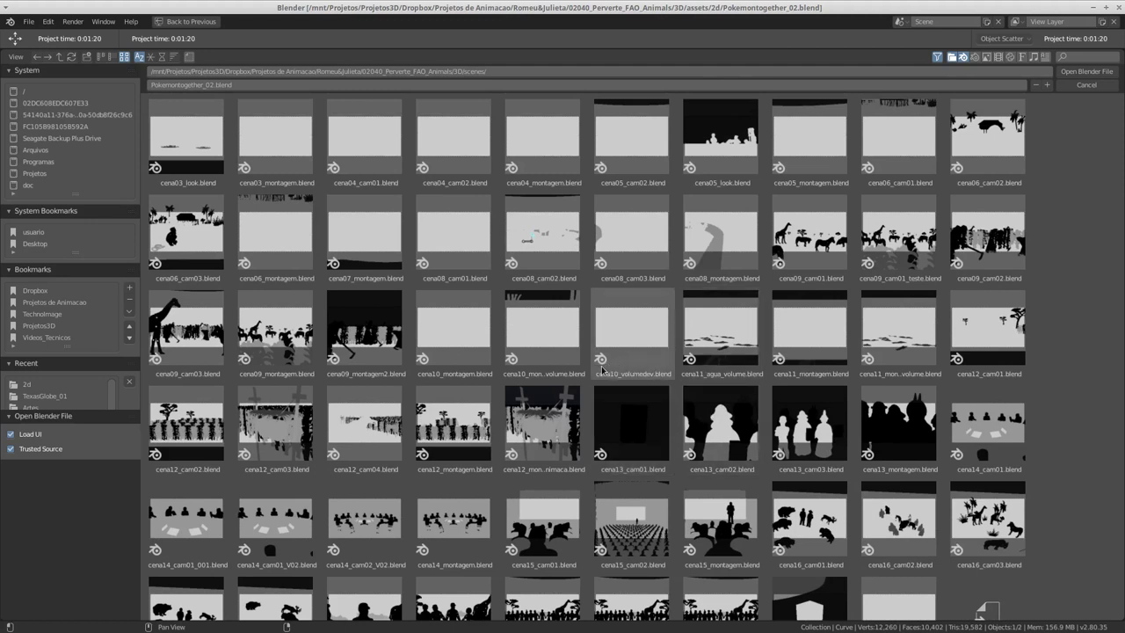
pyautogui.click(471, 361)
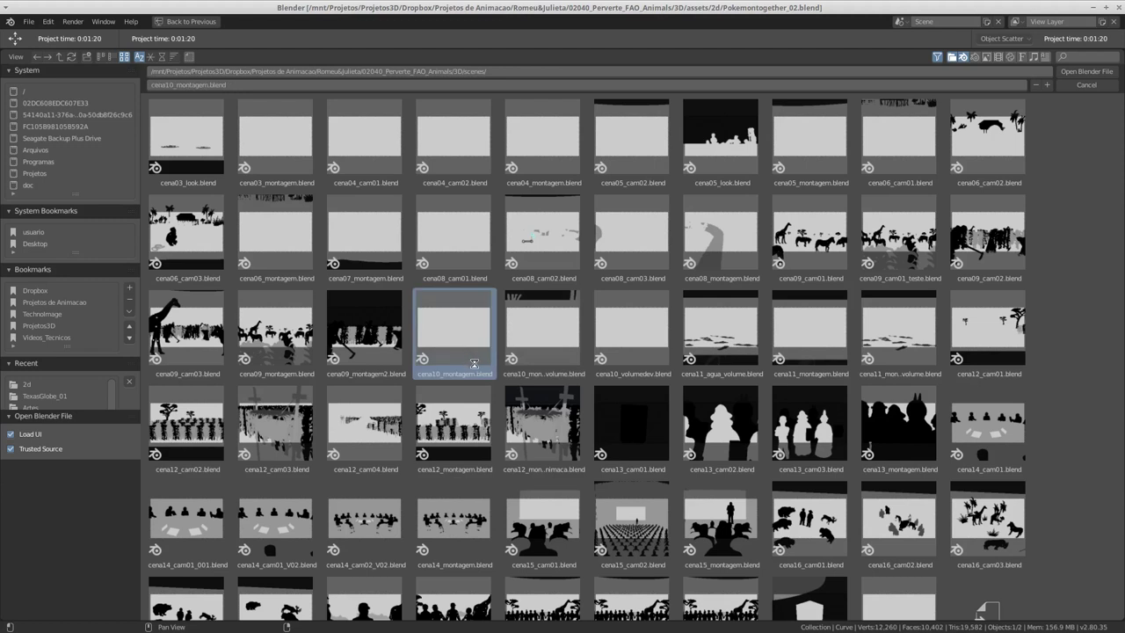
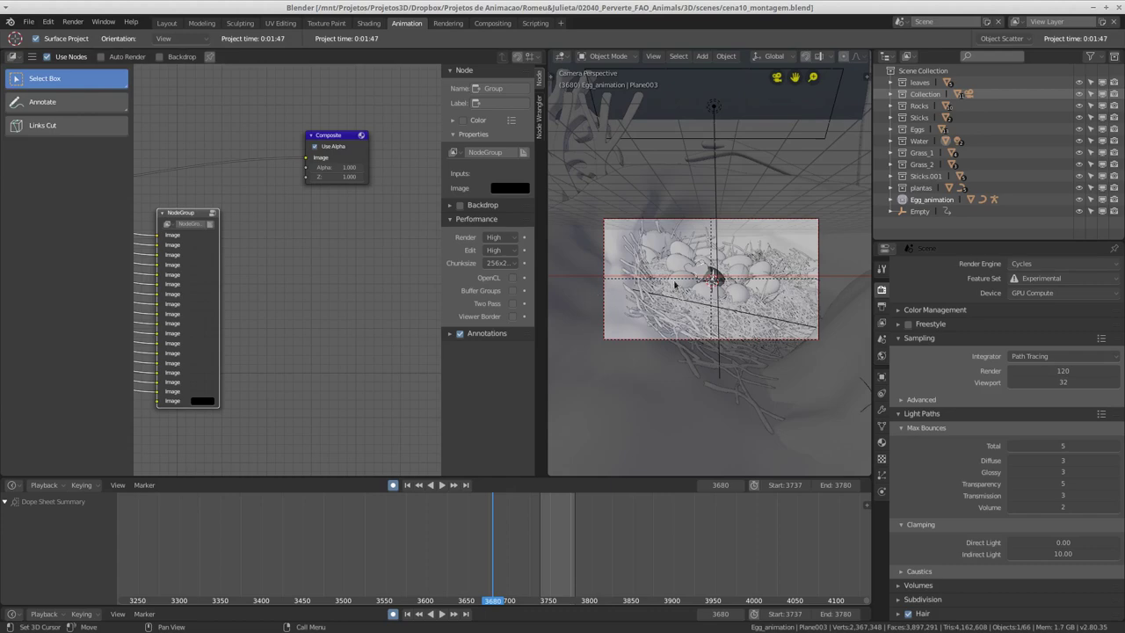
# - Leave the camera view and orbit the nest scene in LookDev shading from free angles
pyautogui.moveTo(675, 284)
pyautogui.mouseDown(button='middle')
pyautogui.moveTo(730, 345)
pyautogui.moveTo(723, 263)
pyautogui.mouseUp(button='middle')
pyautogui.press('z')
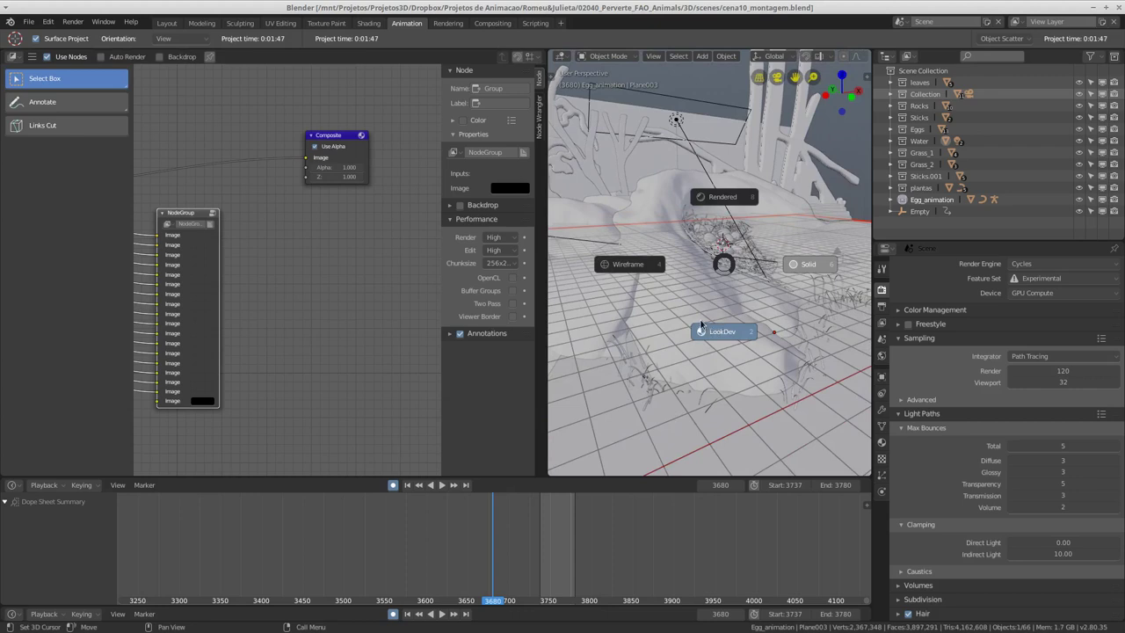
pyautogui.click(720, 282)
pyautogui.moveTo(657, 299)
pyautogui.mouseDown(button='middle')
pyautogui.moveTo(679, 311)
pyautogui.moveTo(701, 297)
pyautogui.moveTo(693, 312)
pyautogui.moveTo(696, 262)
pyautogui.mouseUp(button='middle')
pyautogui.moveTo(669, 277); pyautogui.dragTo(713, 286, button='middle')
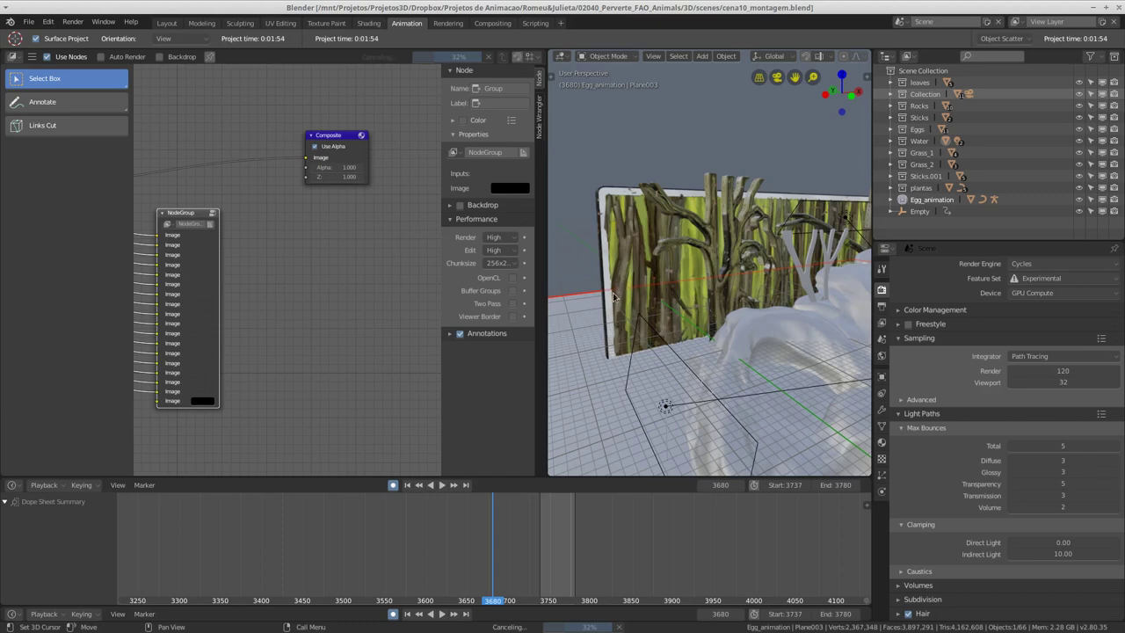
# - Orbit in close among the painted plants and tree trunks
pyautogui.moveTo(620, 288)
pyautogui.mouseDown(button='middle')
pyautogui.moveTo(723, 251)
pyautogui.moveTo(702, 282)
pyautogui.moveTo(744, 291)
pyautogui.moveTo(654, 307)
pyautogui.mouseUp(button='middle')
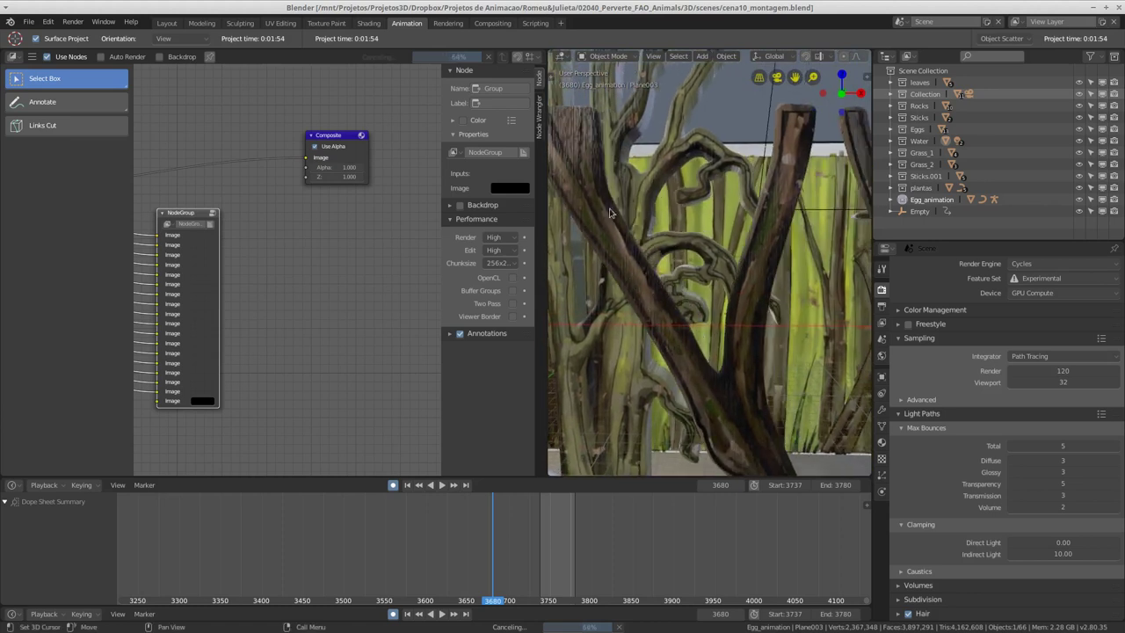
pyautogui.moveTo(607, 213); pyautogui.dragTo(621, 215, button='middle')
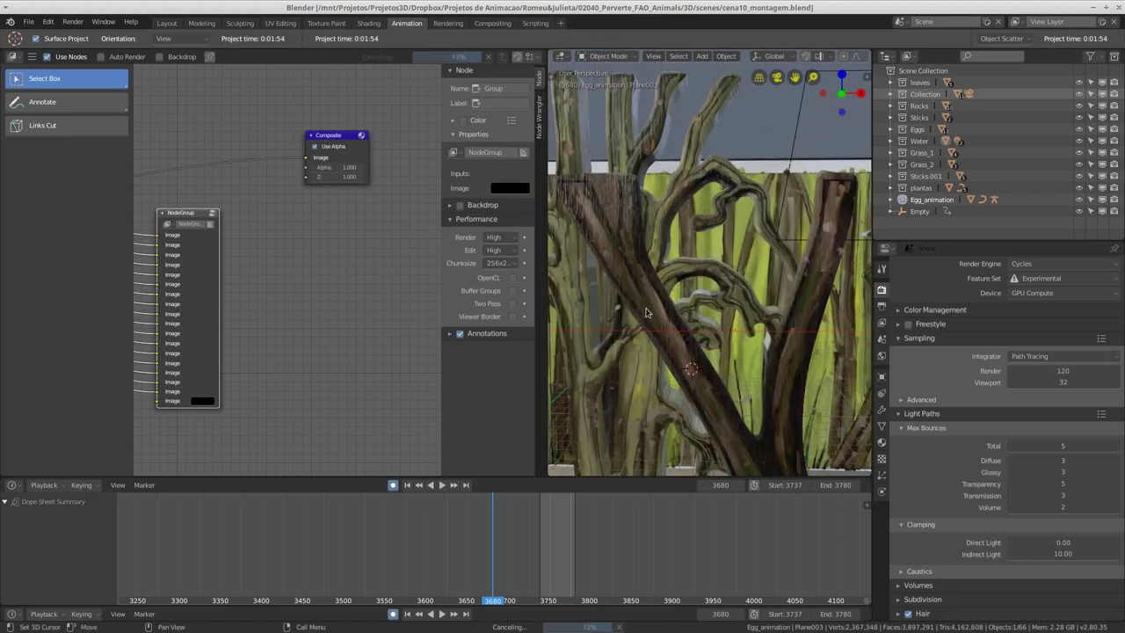
pyautogui.keyDown('shift'); pyautogui.rightClick(647, 312); pyautogui.keyUp('shift')
pyautogui.rightClick(603, 225)
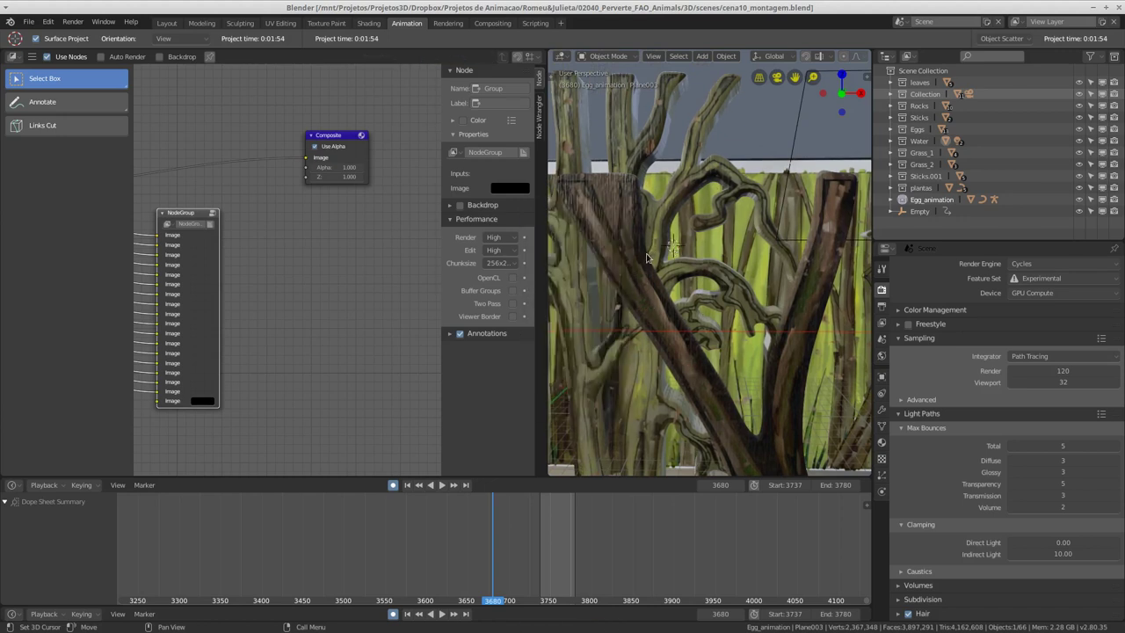
# - Select the Treedoui_01 tree trunk with the Move tool
pyautogui.moveTo(550, 79)
pyautogui.mouseDown()
pyautogui.moveTo(622, 101)
pyautogui.moveTo(602, 104)
pyautogui.mouseUp()
pyautogui.click(588, 103)
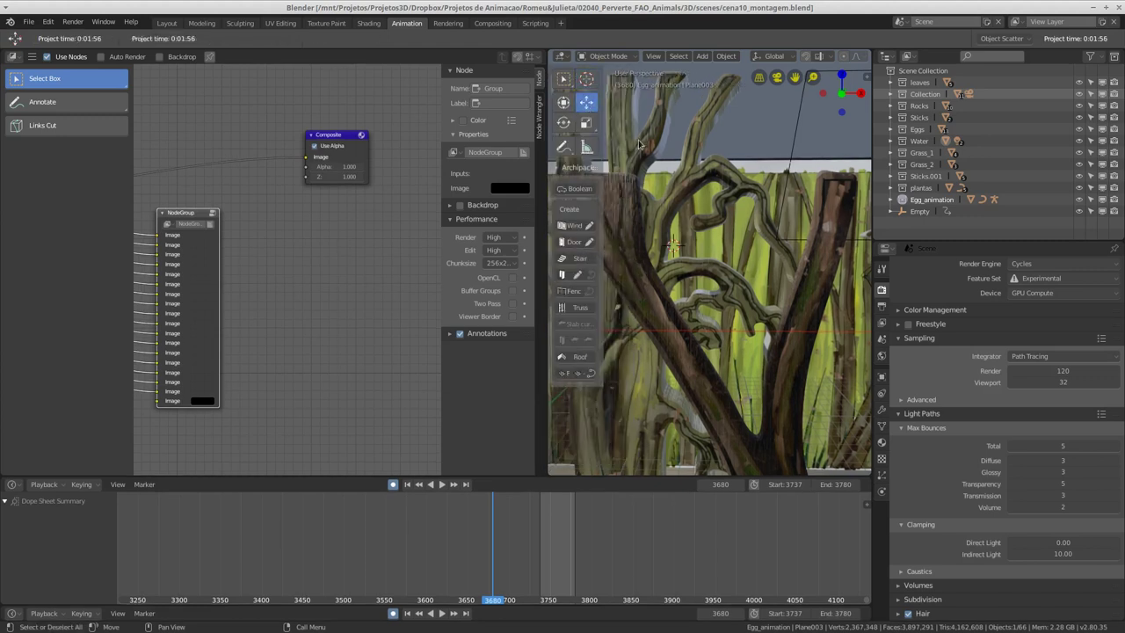
pyautogui.click(654, 299)
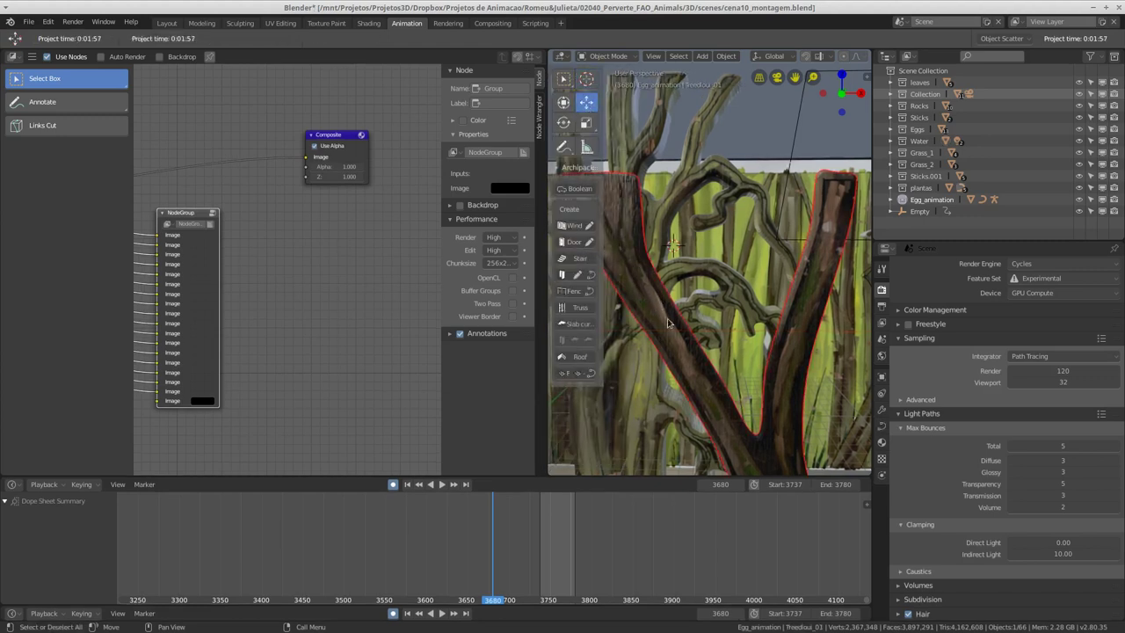
pyautogui.moveTo(140, 208); pyautogui.dragTo(155, 214, button='middle')
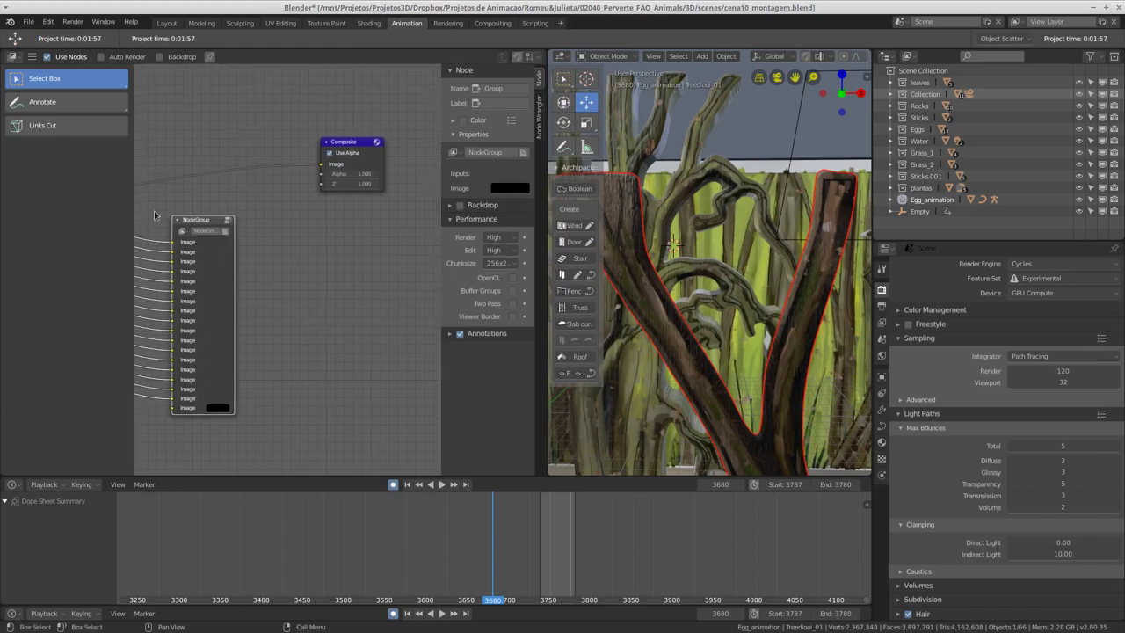
pyautogui.click(14, 57)
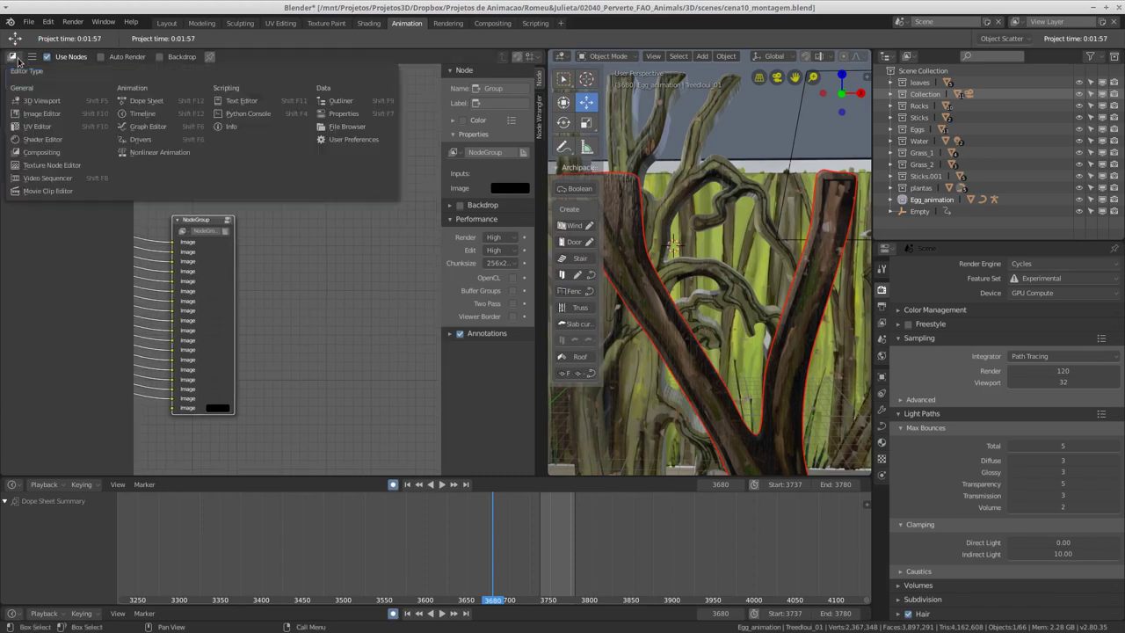
# - Switch the node area to the Shader Editor and select the trunk material's Principled BSDF node
pyautogui.click(45, 141)
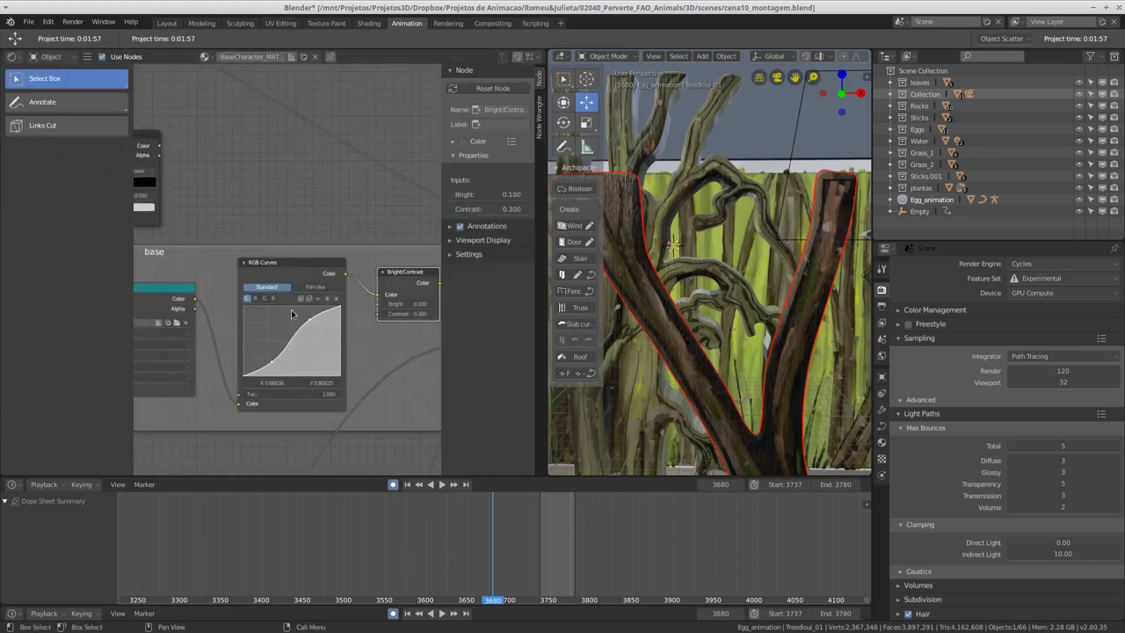
pyautogui.press('t')
pyautogui.scroll(-2, 293, 300)
pyautogui.scroll(-2, 293, 300)
pyautogui.scroll(-1, 272, 334)
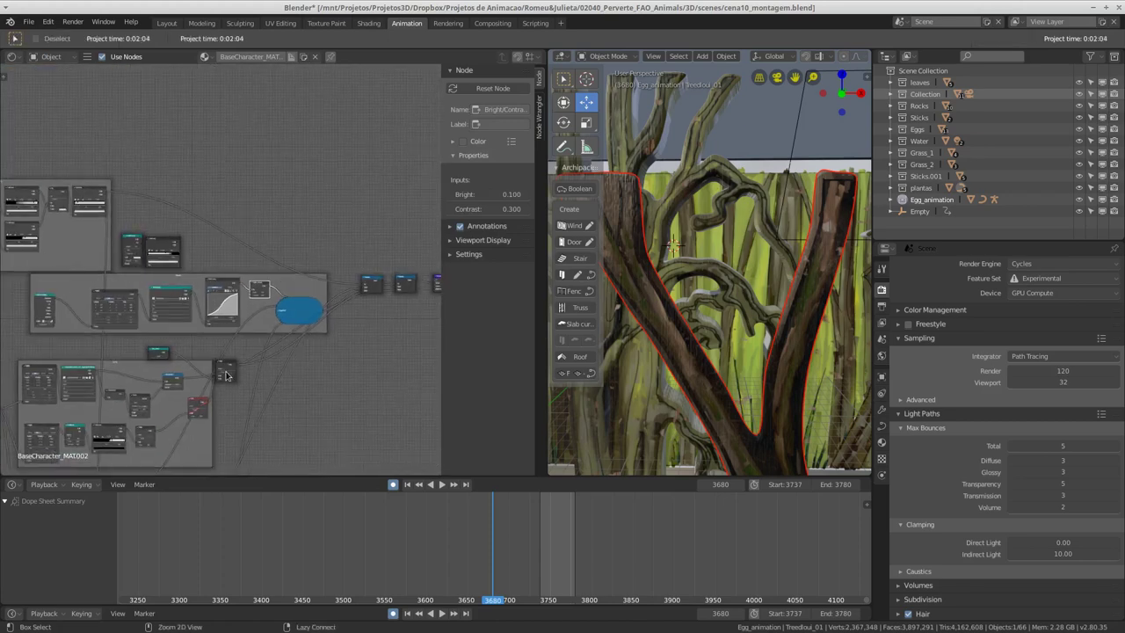
pyautogui.scroll(-2, 255, 365)
pyautogui.scroll(-1, 267, 356)
pyautogui.scroll(-1, 255, 365)
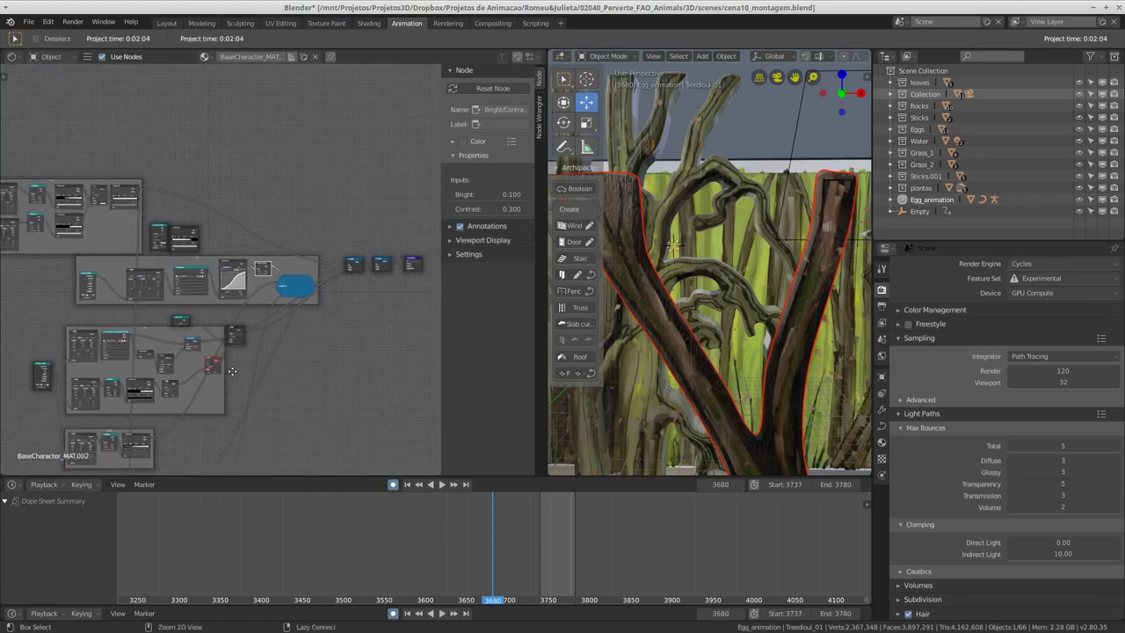
pyautogui.scroll(-1, 202, 385)
pyautogui.scroll(2, 281, 332)
pyautogui.scroll(1, 311, 259)
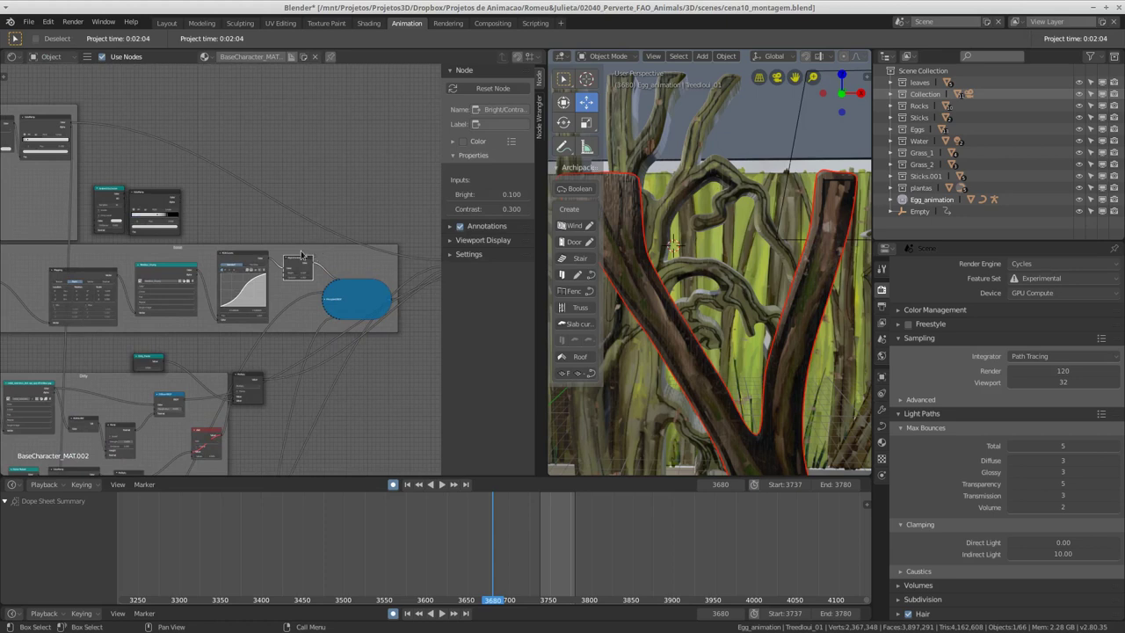
pyautogui.moveTo(301, 253); pyautogui.dragTo(279, 267)
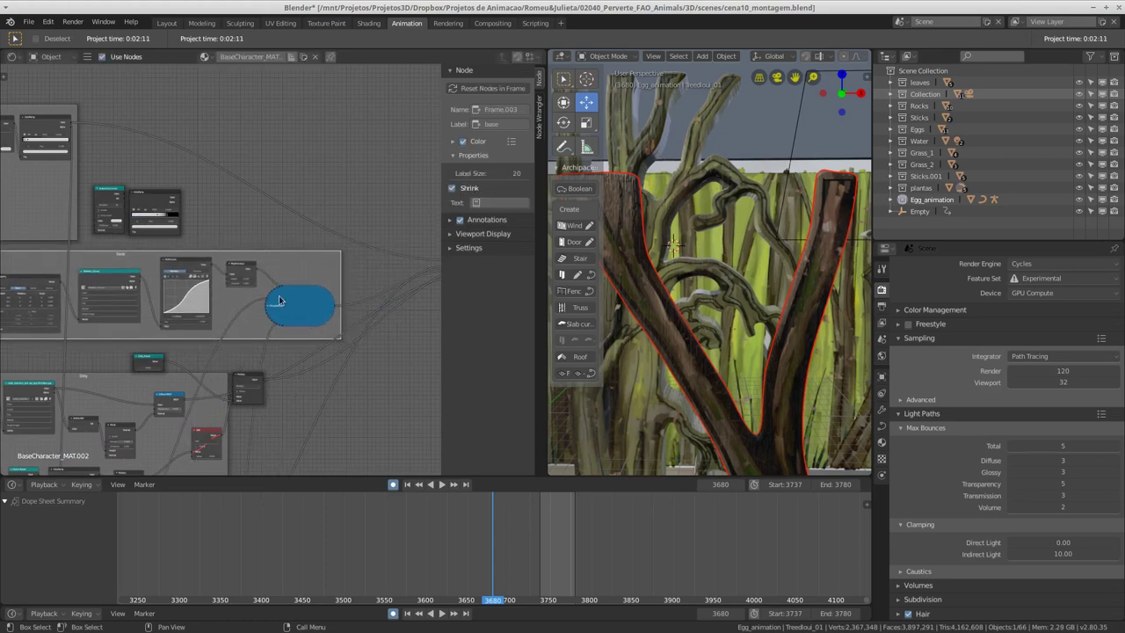
pyautogui.click(293, 303)
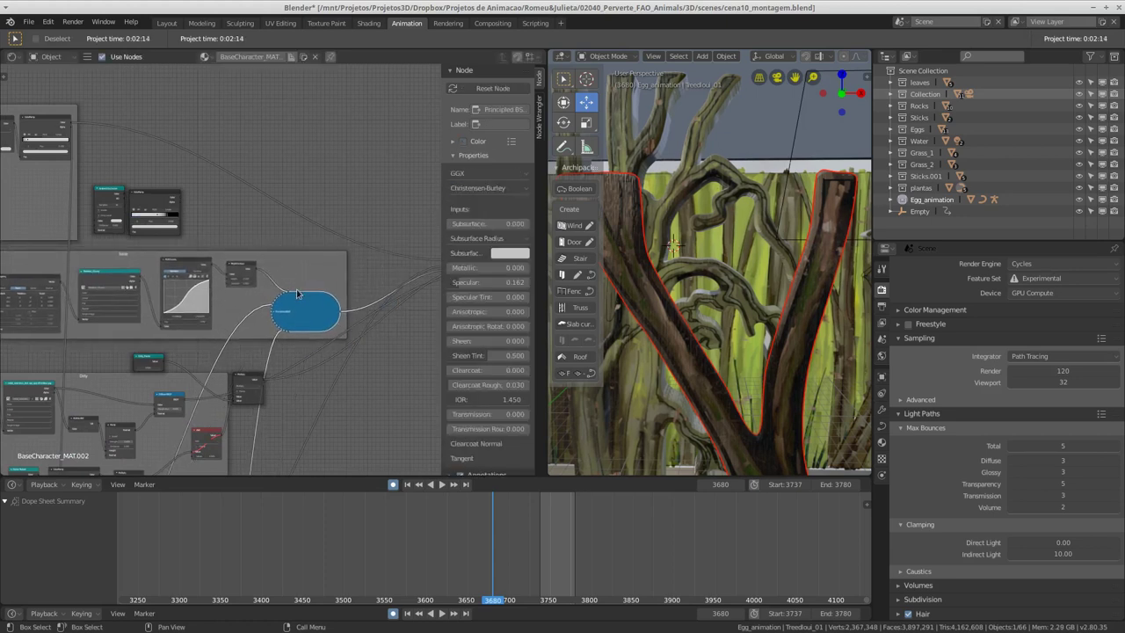
# - Pan and zoom around the BaseCharacter_MAT.002 node groups, nudging the base frame
pyautogui.moveTo(233, 317); pyautogui.dragTo(327, 303, button='middle')
pyautogui.scroll(2, 302, 290)
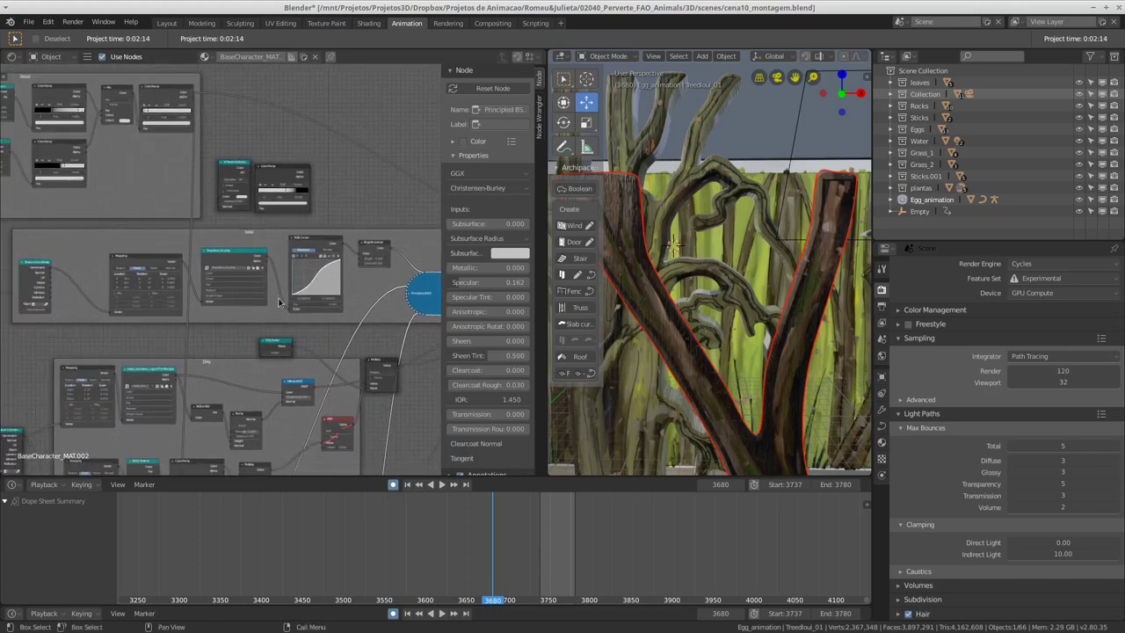
pyautogui.moveTo(279, 302); pyautogui.dragTo(296, 317, button='middle')
pyautogui.moveTo(53, 262); pyautogui.dragTo(64, 267)
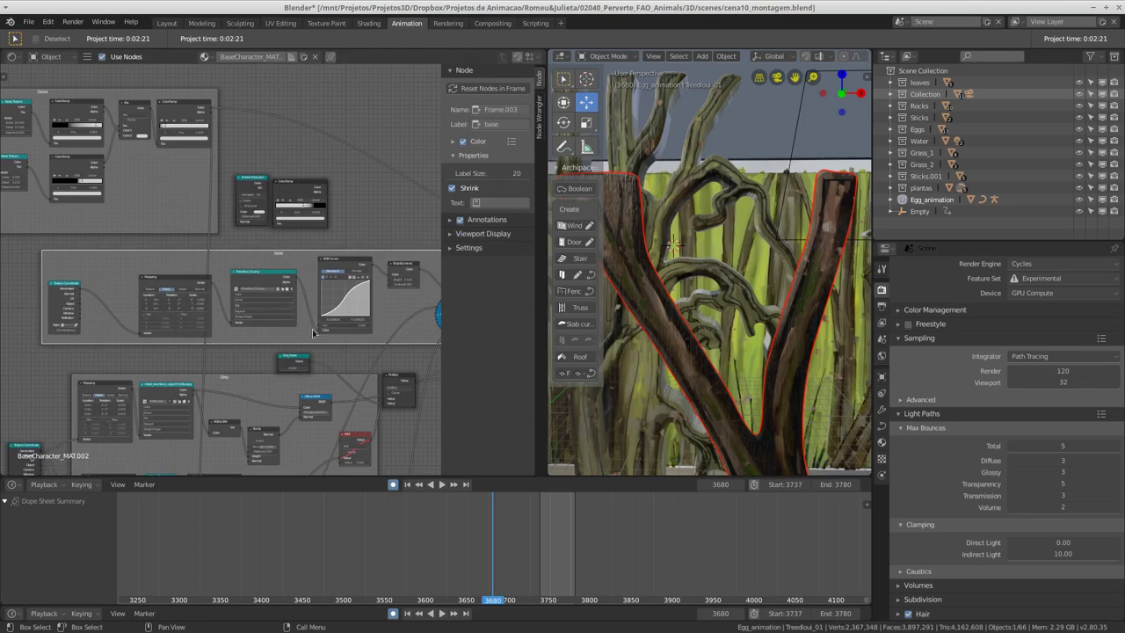
pyautogui.scroll(-2, 273, 307)
pyautogui.keyDown('ctrl'); pyautogui.hscroll(2, 293, 339); pyautogui.keyUp('ctrl')
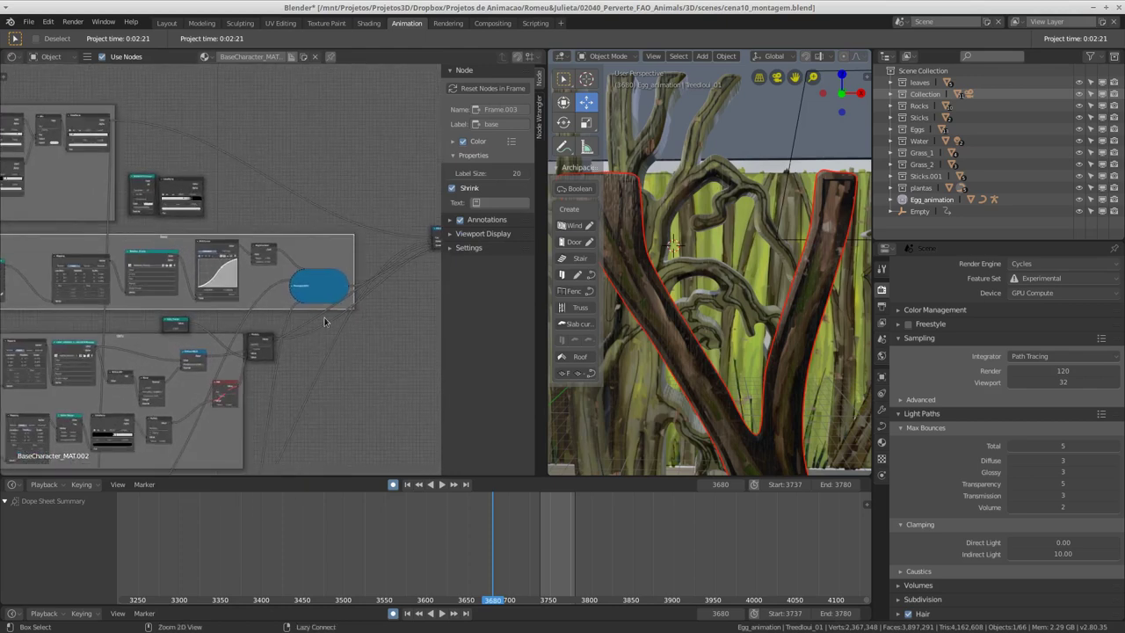
pyautogui.scroll(3, 700, 336)
pyautogui.scroll(1, 700, 336)
pyautogui.scroll(1, 142, 358)
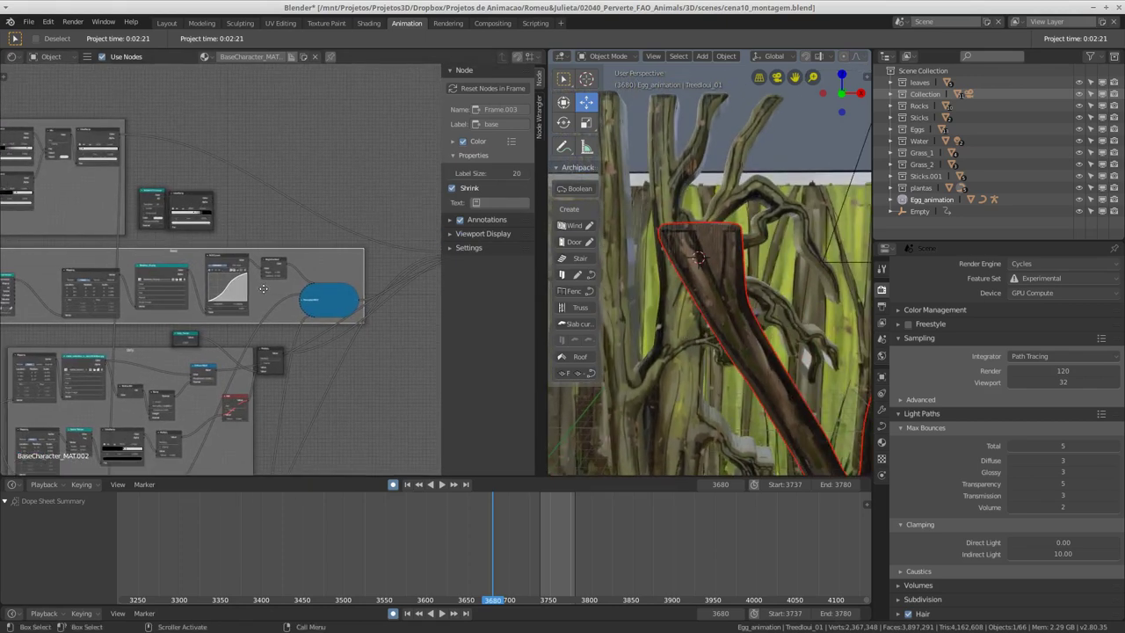
pyautogui.keyDown('ctrl'); pyautogui.hscroll(-3, 142, 357); pyautogui.keyUp('ctrl')
pyautogui.scroll(4, 142, 358)
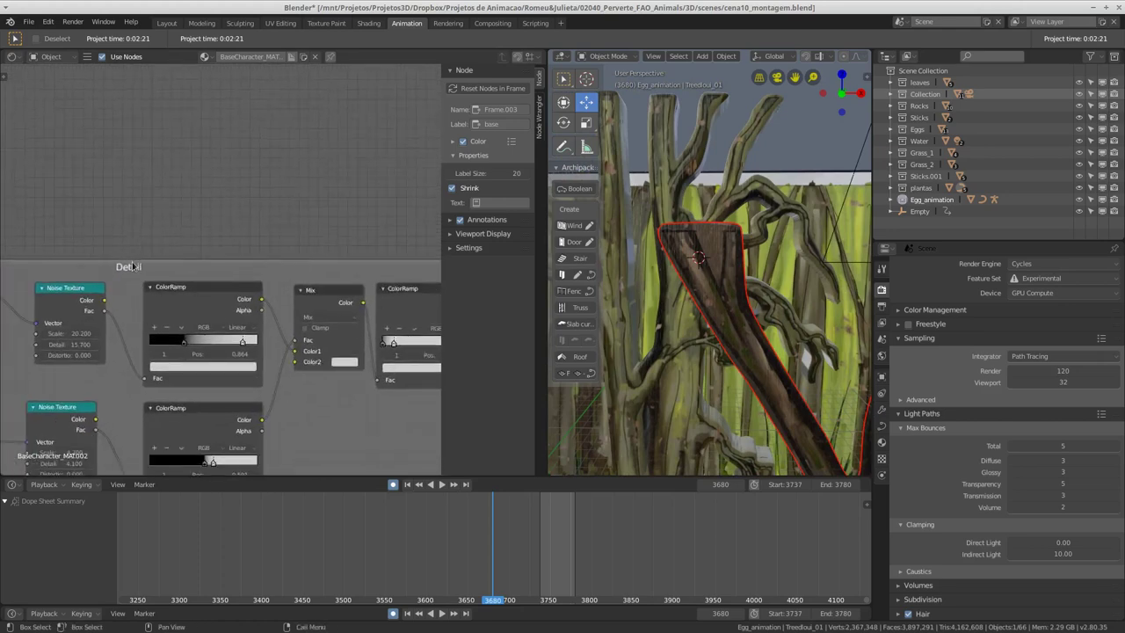
# - Move the Detail ColorRamps' dark stops to positions 0.423 and 0.505
pyautogui.moveTo(196, 301); pyautogui.dragTo(196, 292)
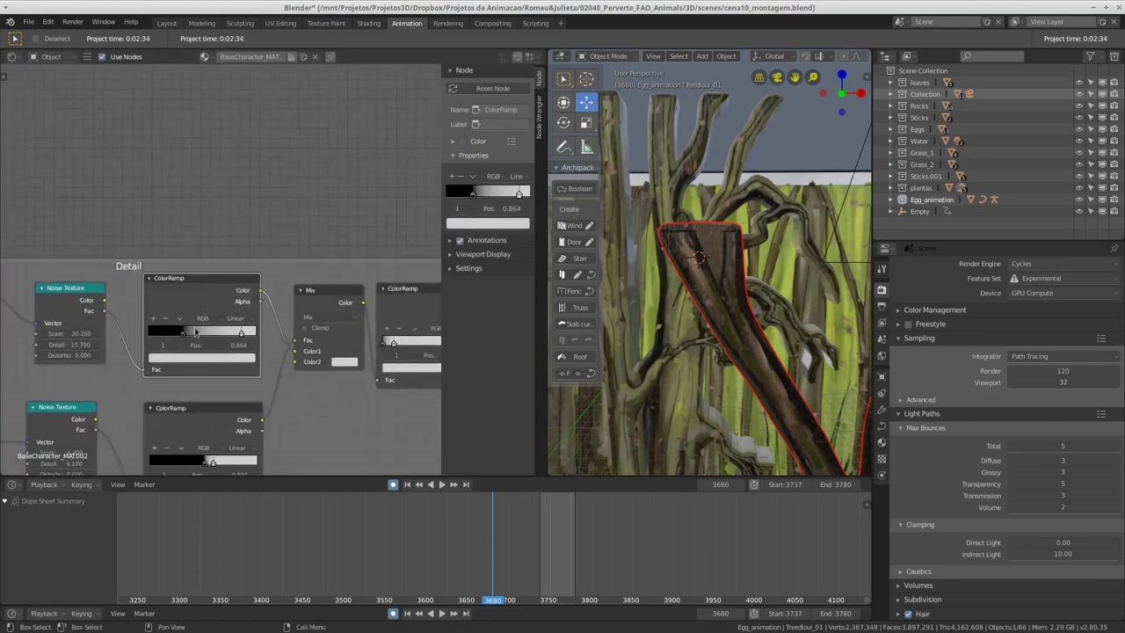
pyautogui.moveTo(184, 332)
pyautogui.mouseDown()
pyautogui.moveTo(258, 334)
pyautogui.moveTo(171, 331)
pyautogui.moveTo(194, 329)
pyautogui.mouseUp()
pyautogui.moveTo(203, 461); pyautogui.dragTo(215, 395, button='middle')
pyautogui.moveTo(215, 394)
pyautogui.mouseDown()
pyautogui.moveTo(197, 396)
pyautogui.moveTo(253, 396)
pyautogui.moveTo(215, 397)
pyautogui.mouseUp()
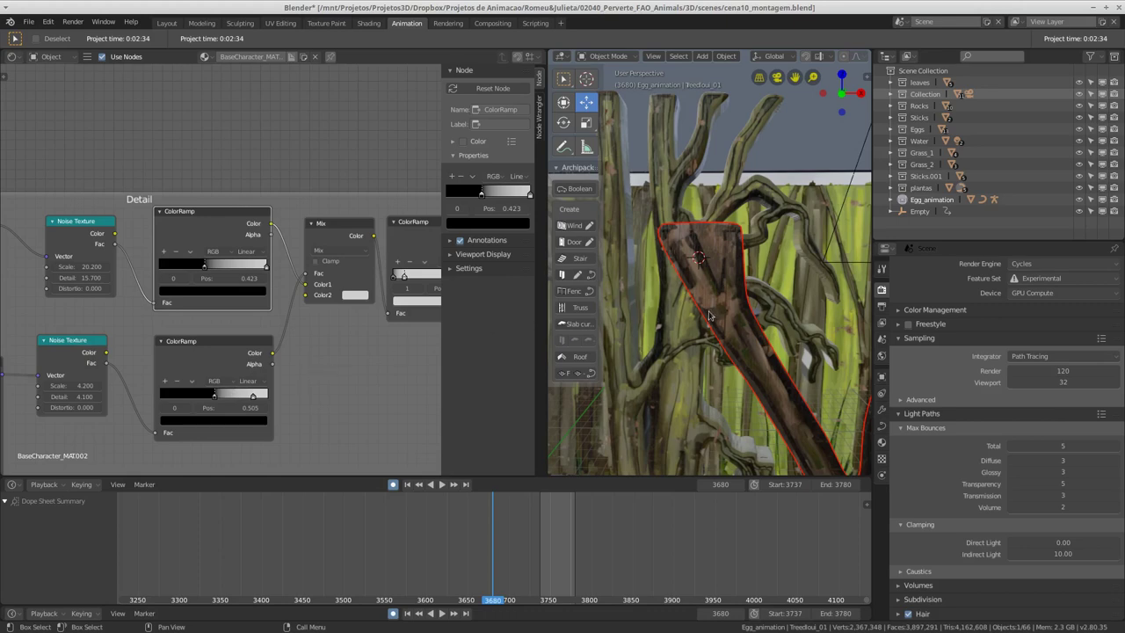
# - Move the Mix Shader node lower and inspect the Principled BSDF settings
pyautogui.scroll(-1, 347, 375)
pyautogui.scroll(-1, 347, 376)
pyautogui.scroll(-1, 253, 387)
pyautogui.scroll(-1, 213, 413)
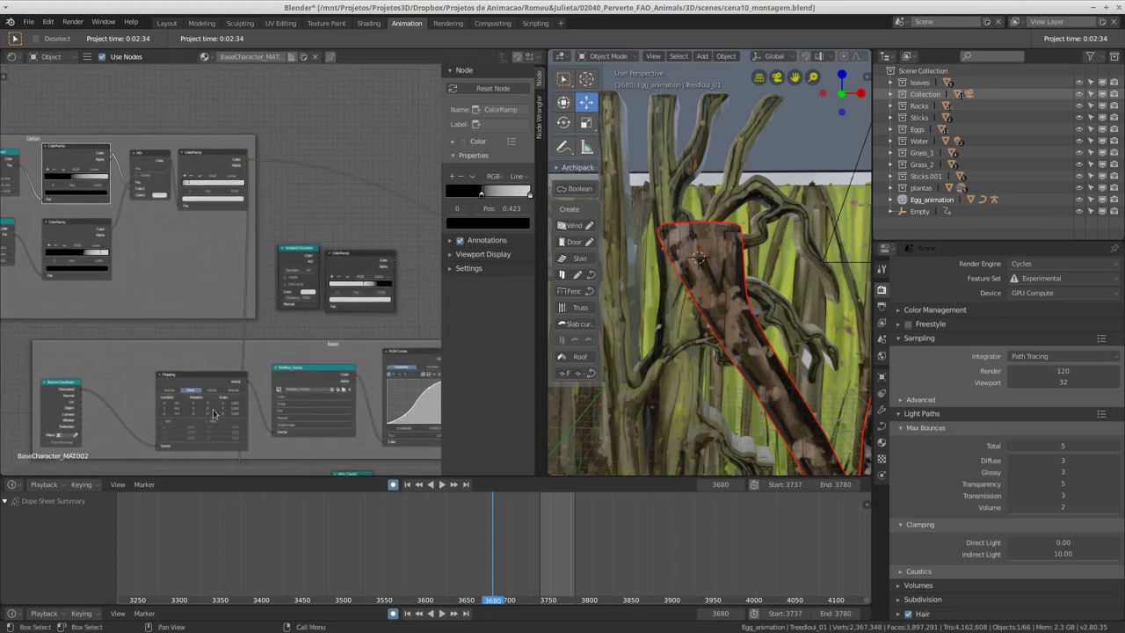
pyautogui.scroll(1, 213, 413)
pyautogui.scroll(1, 314, 305)
pyautogui.scroll(-1, 288, 348)
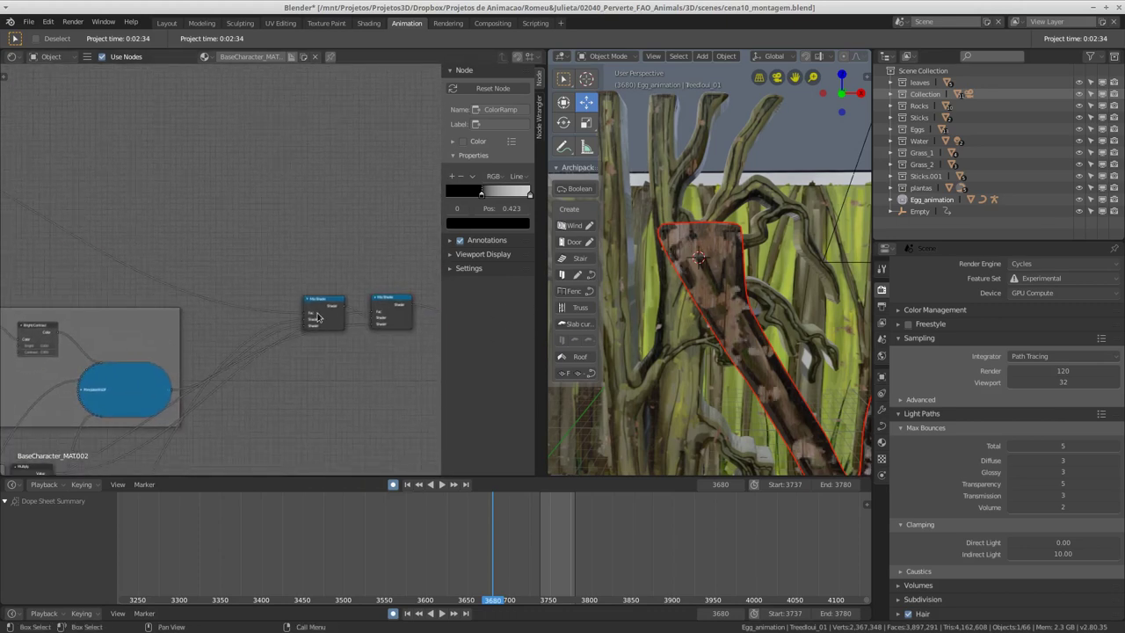
pyautogui.moveTo(318, 317); pyautogui.dragTo(321, 368)
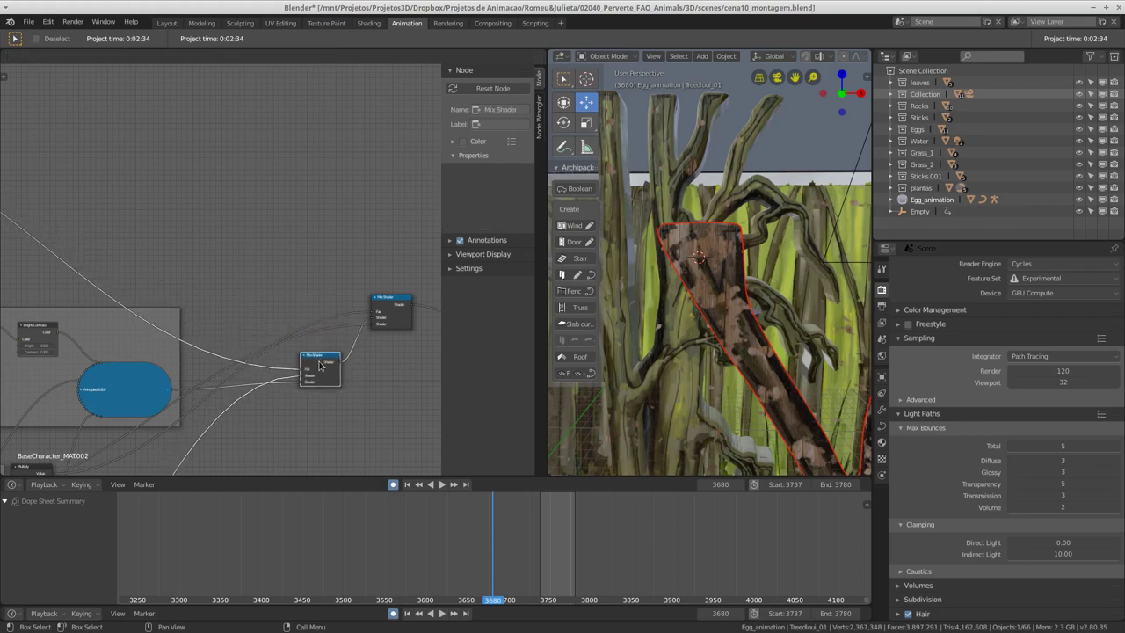
pyautogui.scroll(-5, 204, 367)
pyautogui.hscroll(-4, 204, 367)
pyautogui.click(246, 254)
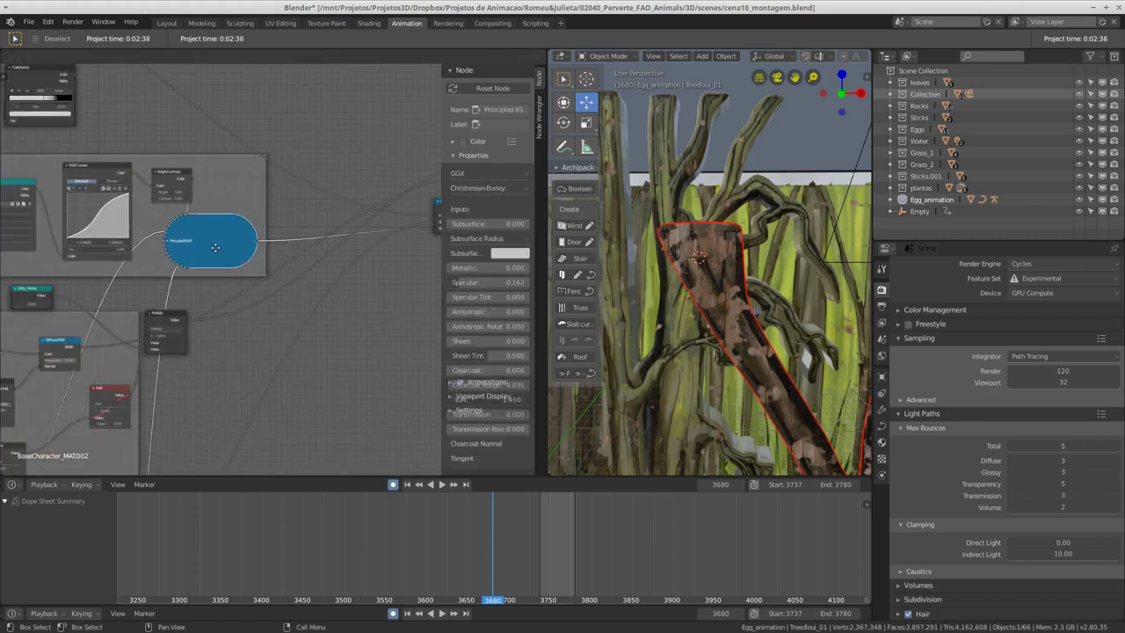
# - Nudge the Multiply math node down and widen the madeira1.png image texture node
pyautogui.scroll(-3, 176, 356)
pyautogui.hscroll(-3, 223, 356)
pyautogui.scroll(2, 222, 356)
pyautogui.hscroll(2, 222, 356)
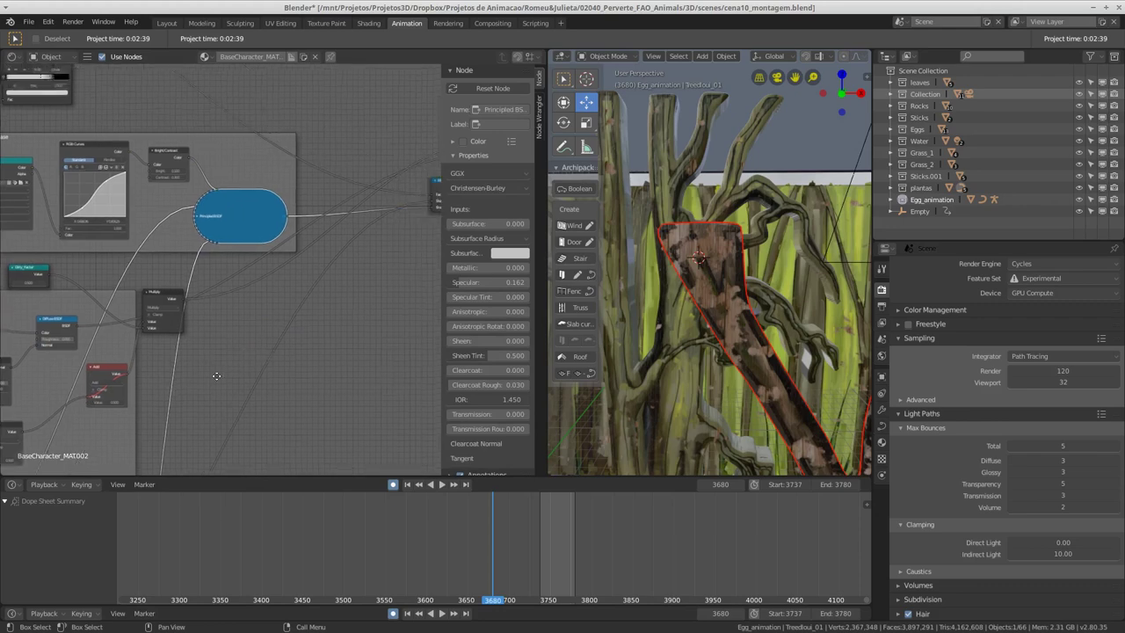
pyautogui.scroll(2, 351, 263)
pyautogui.hscroll(2, 352, 264)
pyautogui.click(395, 227)
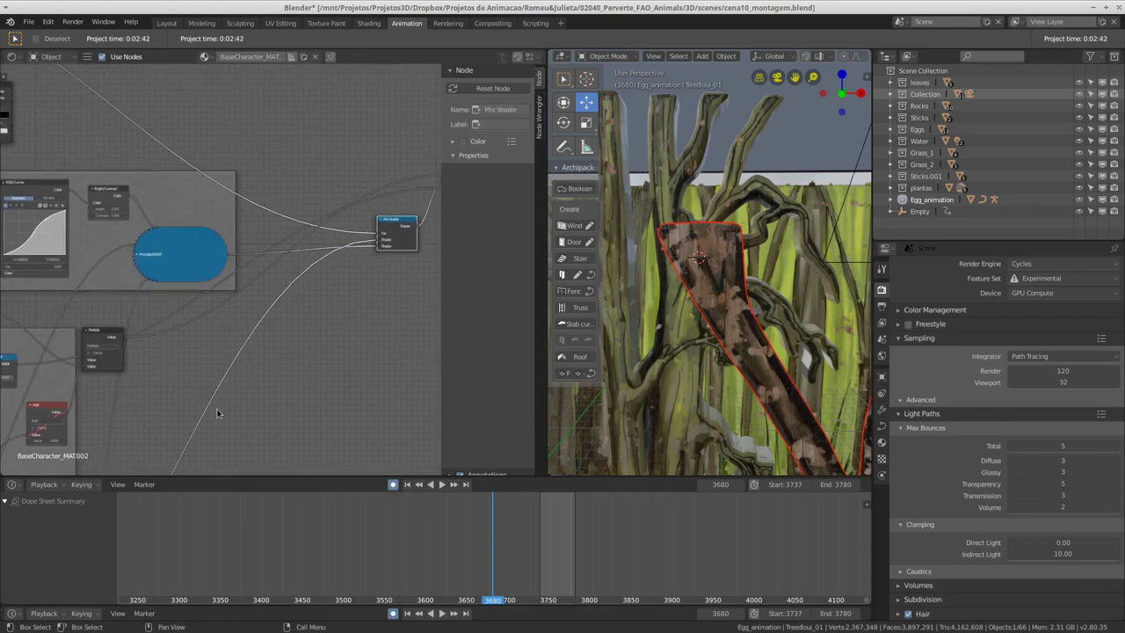
pyautogui.scroll(-10, 220, 409)
pyautogui.hscroll(-3, 220, 408)
pyautogui.scroll(3, 224, 413)
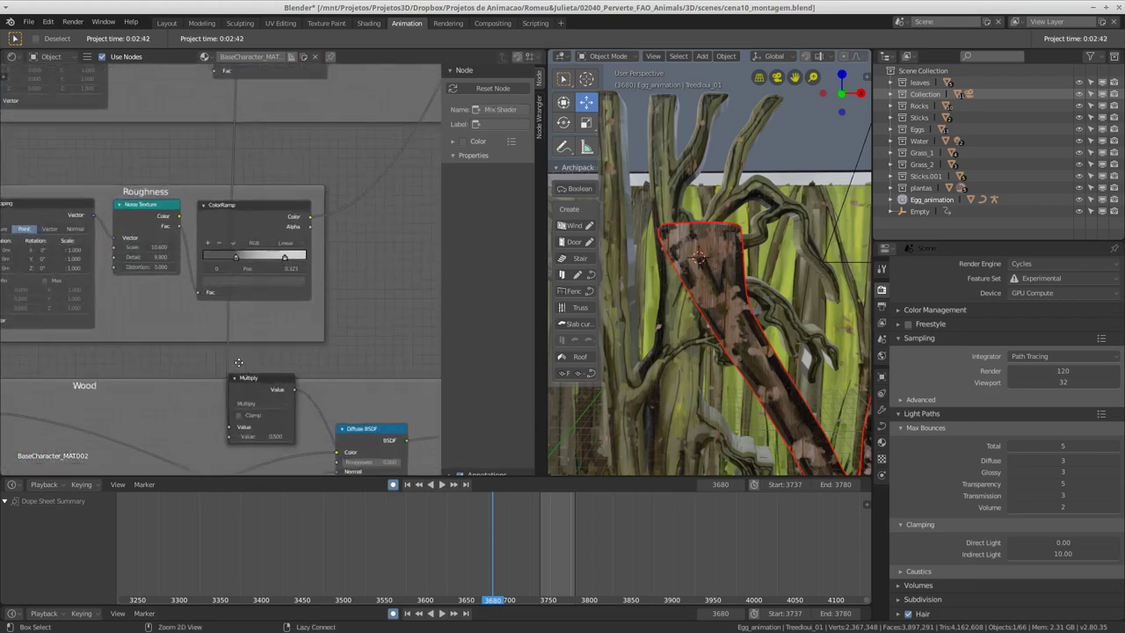
pyautogui.moveTo(244, 378); pyautogui.dragTo(243, 409)
pyautogui.scroll(-3, 244, 409)
pyautogui.hscroll(-2, 244, 408)
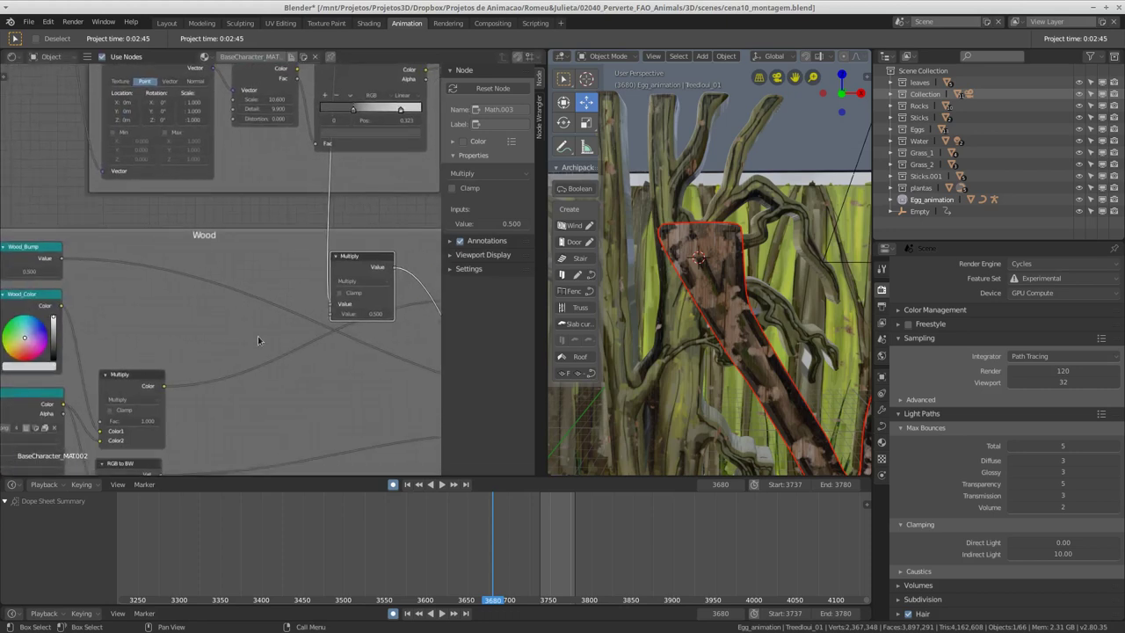
pyautogui.scroll(-3, 238, 369)
pyautogui.scroll(-2, 233, 335)
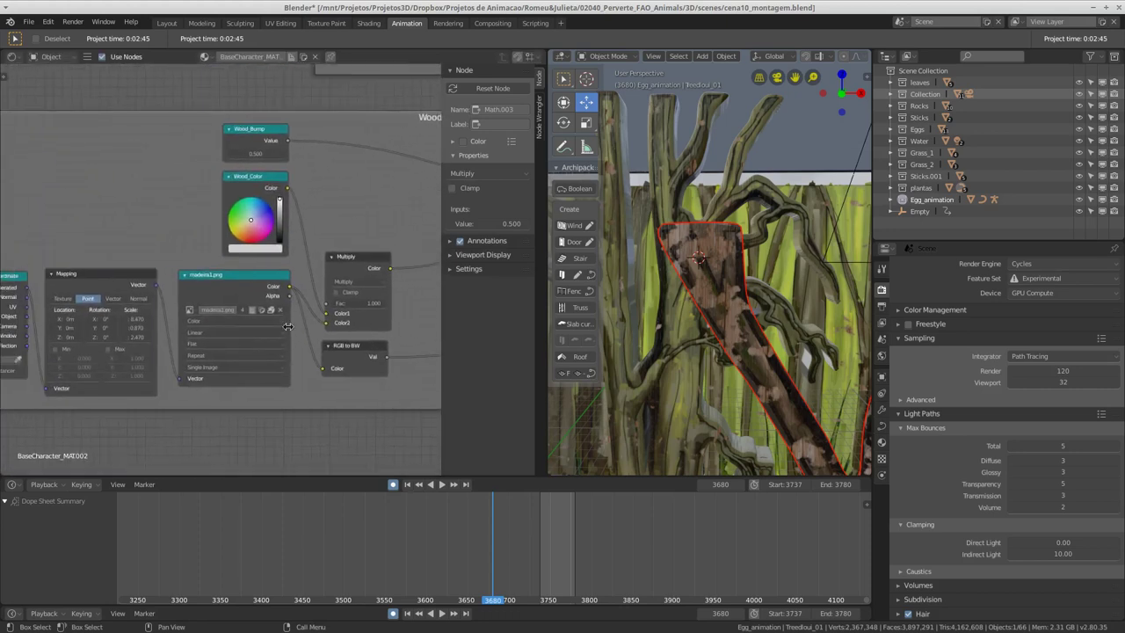
pyautogui.moveTo(289, 327); pyautogui.dragTo(303, 327)
# - Move the Diffuse BSDF node right and the Bump and Multiply nodes left
pyautogui.keyDown('ctrl'); pyautogui.hscroll(4, 303, 327); pyautogui.keyUp('ctrl')
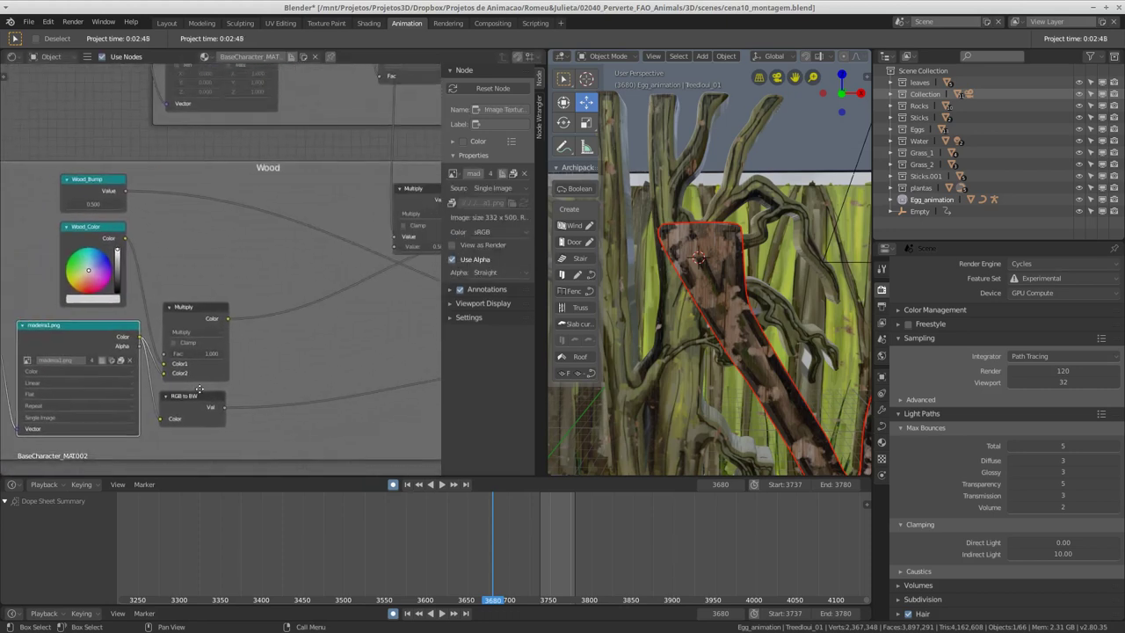
pyautogui.keyDown('shift'); pyautogui.scroll(3, 351, 299); pyautogui.keyUp('shift')
pyautogui.keyDown('ctrl'); pyautogui.hscroll(3, 386, 281); pyautogui.keyUp('ctrl')
pyautogui.click(399, 269)
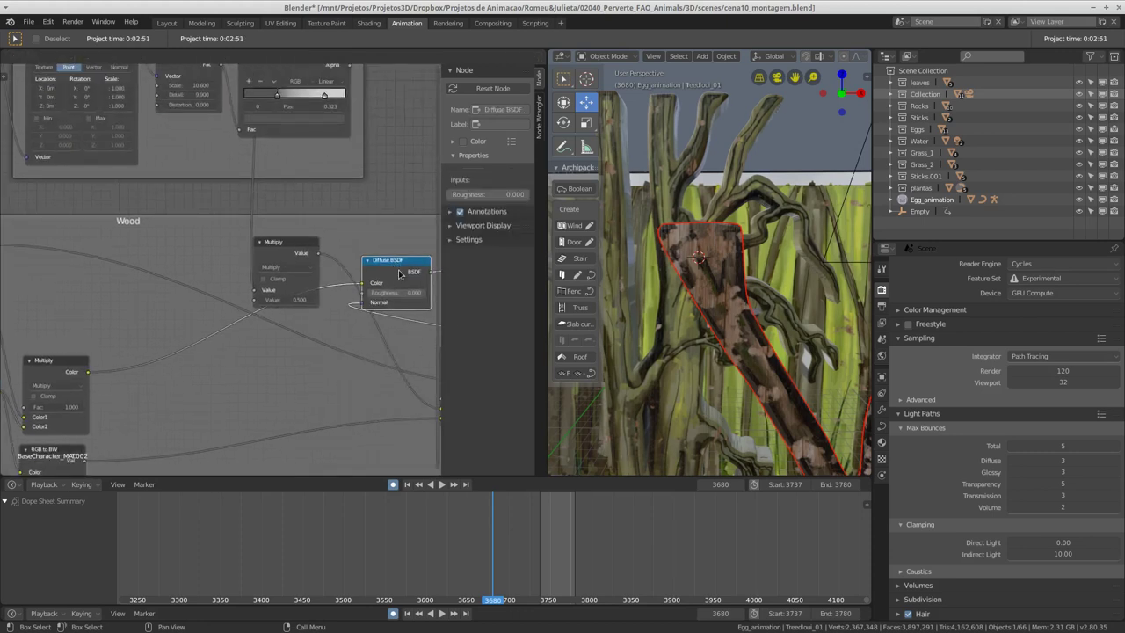
pyautogui.keyDown('ctrl'); pyautogui.hscroll(3, 334, 312); pyautogui.keyUp('ctrl')
pyautogui.keyDown('shift'); pyautogui.scroll(1, 334, 312); pyautogui.keyUp('shift')
pyautogui.moveTo(260, 323); pyautogui.dragTo(355, 306)
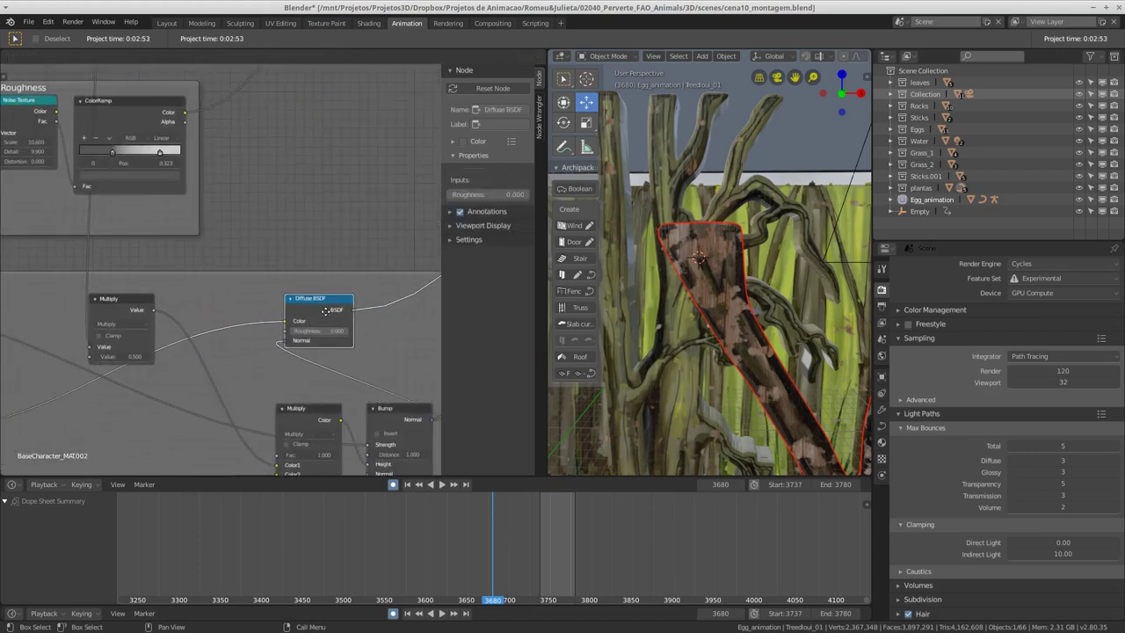
pyautogui.keyDown('ctrl'); pyautogui.hscroll(4, 355, 307); pyautogui.keyUp('ctrl')
pyautogui.moveTo(273, 422)
pyautogui.mouseDown()
pyautogui.moveTo(202, 423)
pyautogui.moveTo(281, 415)
pyautogui.mouseUp()
pyautogui.moveTo(181, 425); pyautogui.dragTo(112, 427)
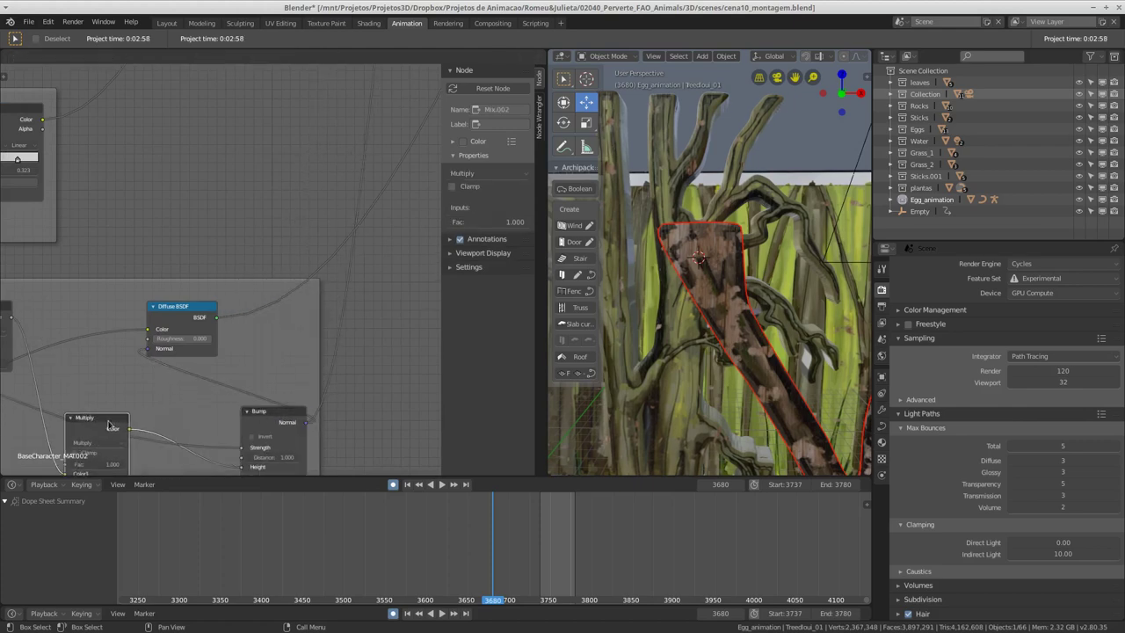
pyautogui.press('g')
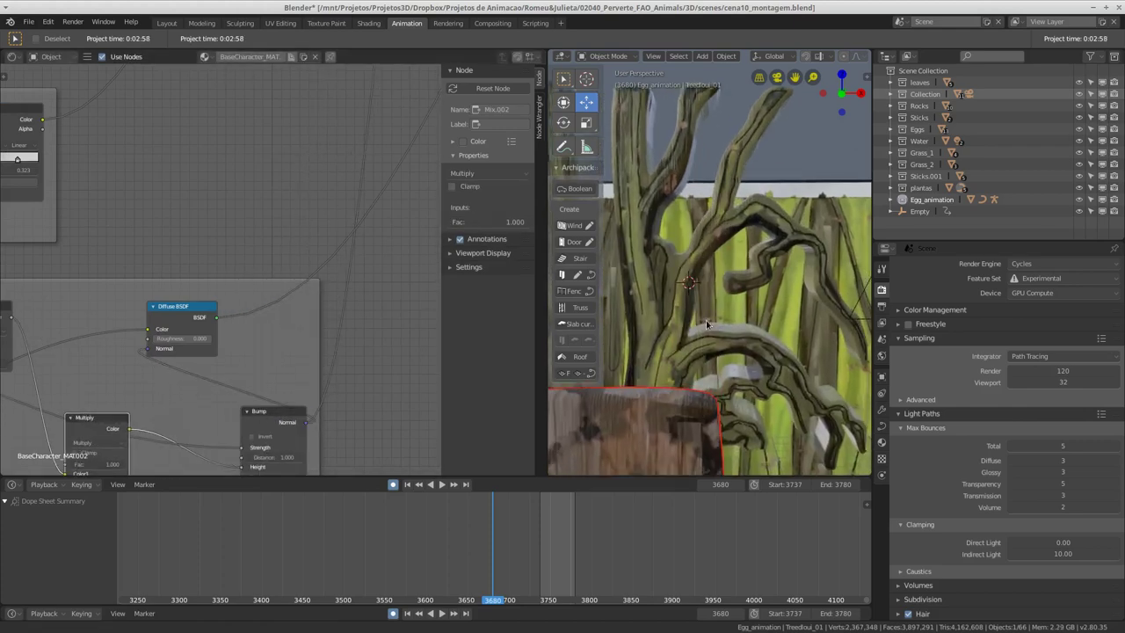
# - Orbit and zoom the views for a closer look at the retuned trunk
pyautogui.moveTo(710, 324); pyautogui.dragTo(686, 305, button='middle')
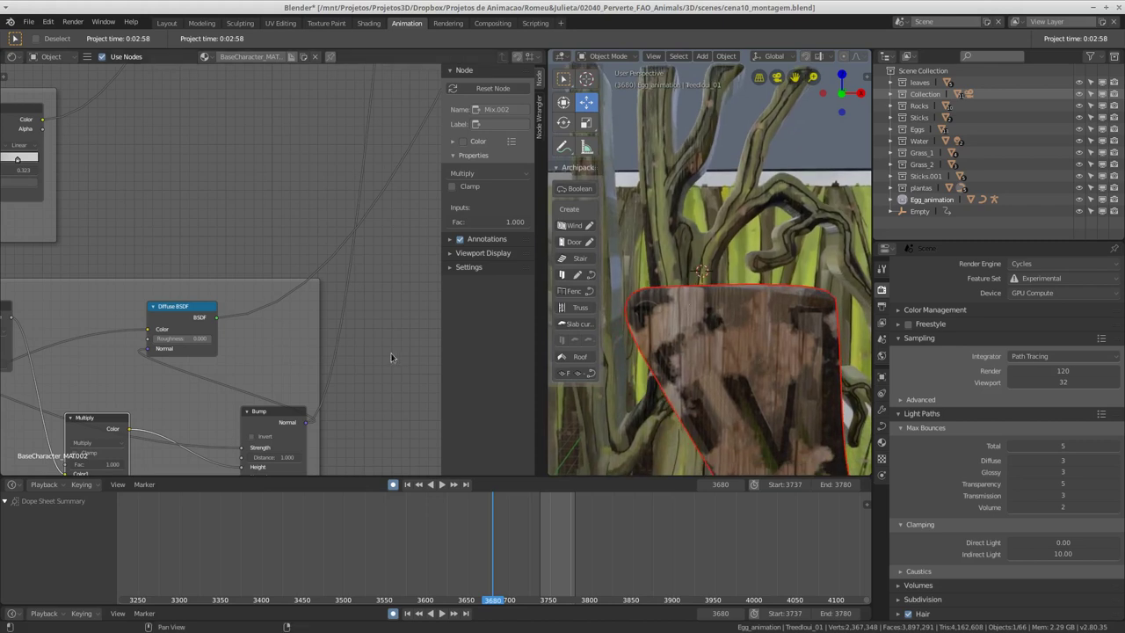
pyautogui.scroll(-3, 258, 278)
pyautogui.scroll(-2, 257, 279)
pyautogui.keyDown('shift'); pyautogui.scroll(3, 258, 279); pyautogui.keyUp('shift')
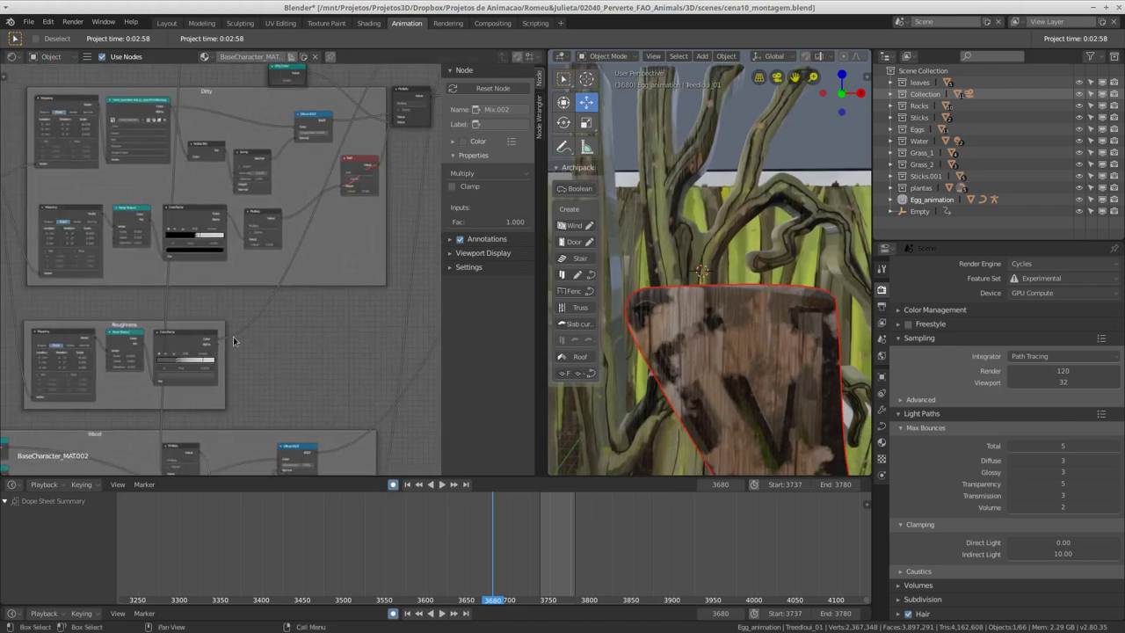
pyautogui.scroll(2, 273, 246)
pyautogui.scroll(2, 291, 209)
# - Slide the Dirty frame ColorRamp's dark stop to widen the dark range, checking the trunk from several angles
pyautogui.moveTo(287, 205); pyautogui.dragTo(275, 209)
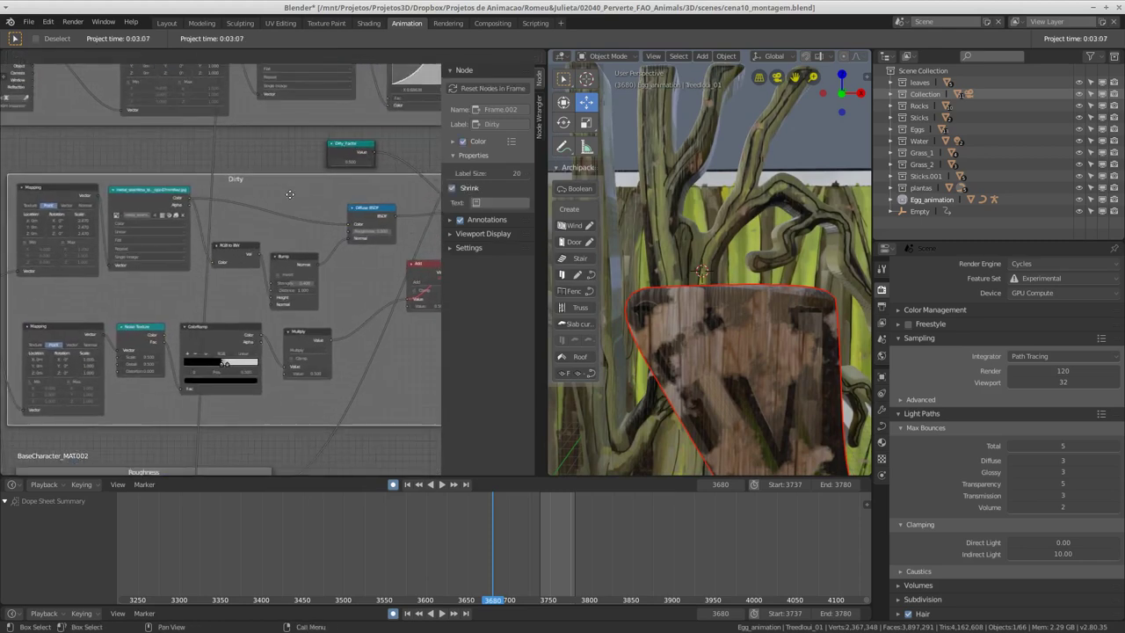
pyautogui.moveTo(230, 366); pyautogui.dragTo(237, 367)
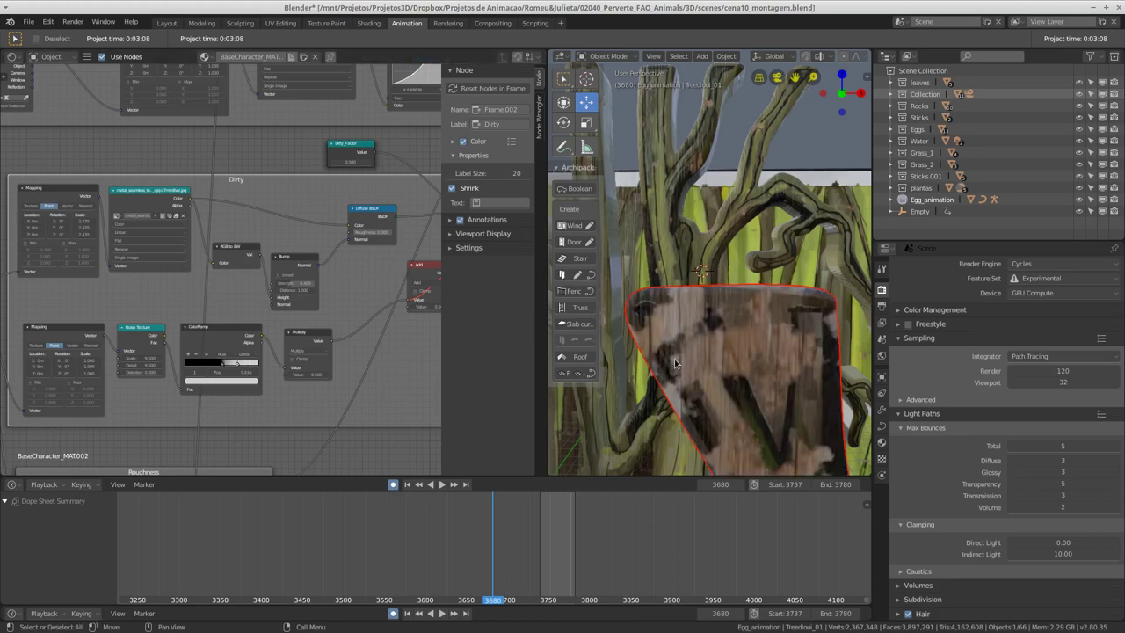
pyautogui.moveTo(714, 307); pyautogui.dragTo(731, 310, button='middle')
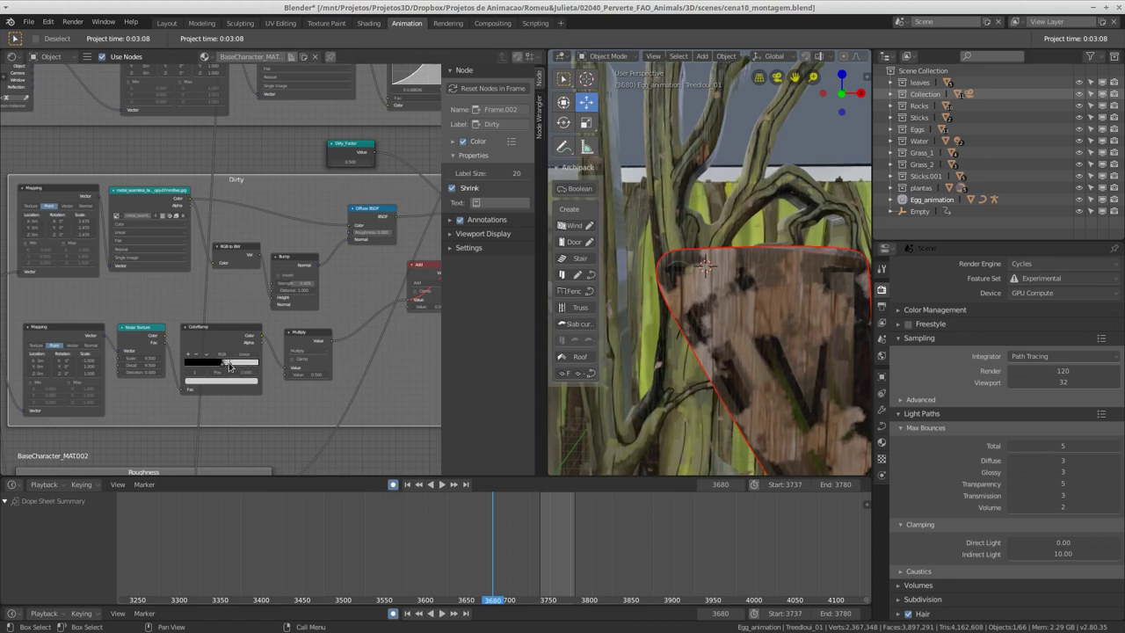
pyautogui.moveTo(229, 365); pyautogui.dragTo(201, 366)
pyautogui.scroll(-2, 374, 375)
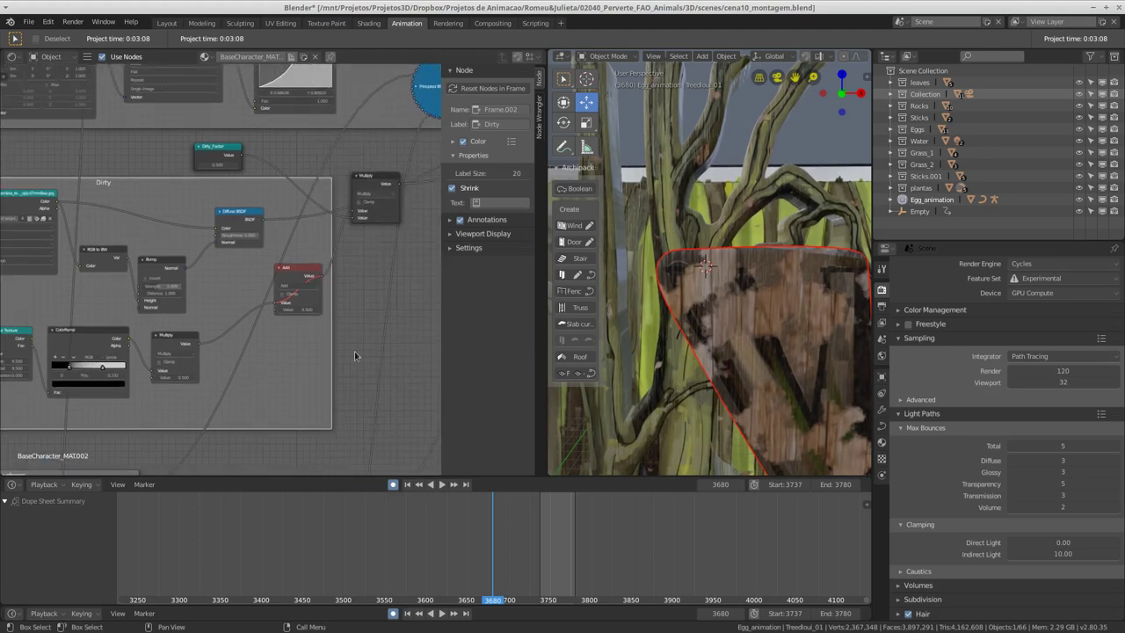
pyautogui.keyDown('ctrl'); pyautogui.scroll(-3, 354, 351); pyautogui.keyUp('ctrl')
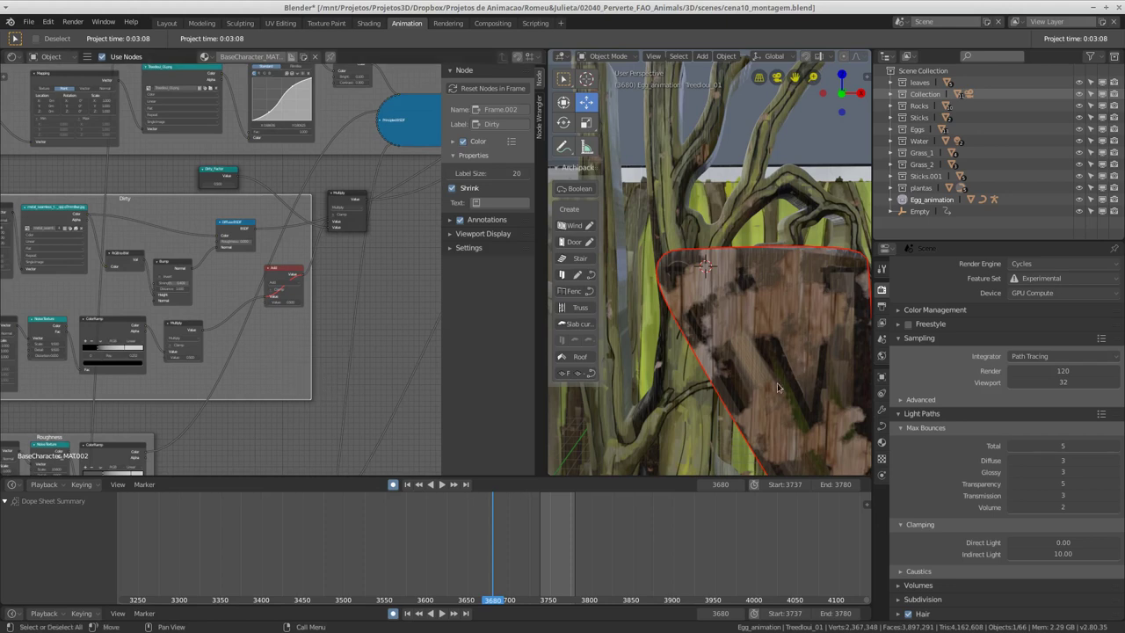
pyautogui.moveTo(740, 362)
pyautogui.mouseDown(button='middle')
pyautogui.moveTo(691, 351)
pyautogui.moveTo(732, 331)
pyautogui.mouseUp(button='middle')
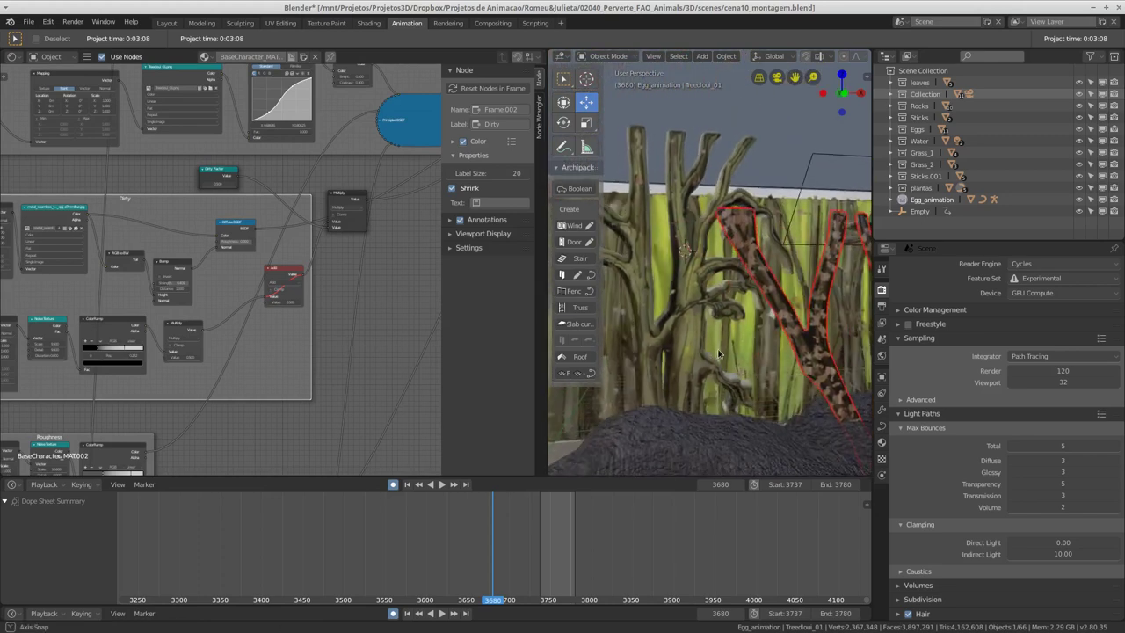
pyautogui.moveTo(785, 355)
pyautogui.mouseDown(button='middle')
pyautogui.moveTo(687, 354)
pyautogui.moveTo(725, 373)
pyautogui.mouseUp(button='middle')
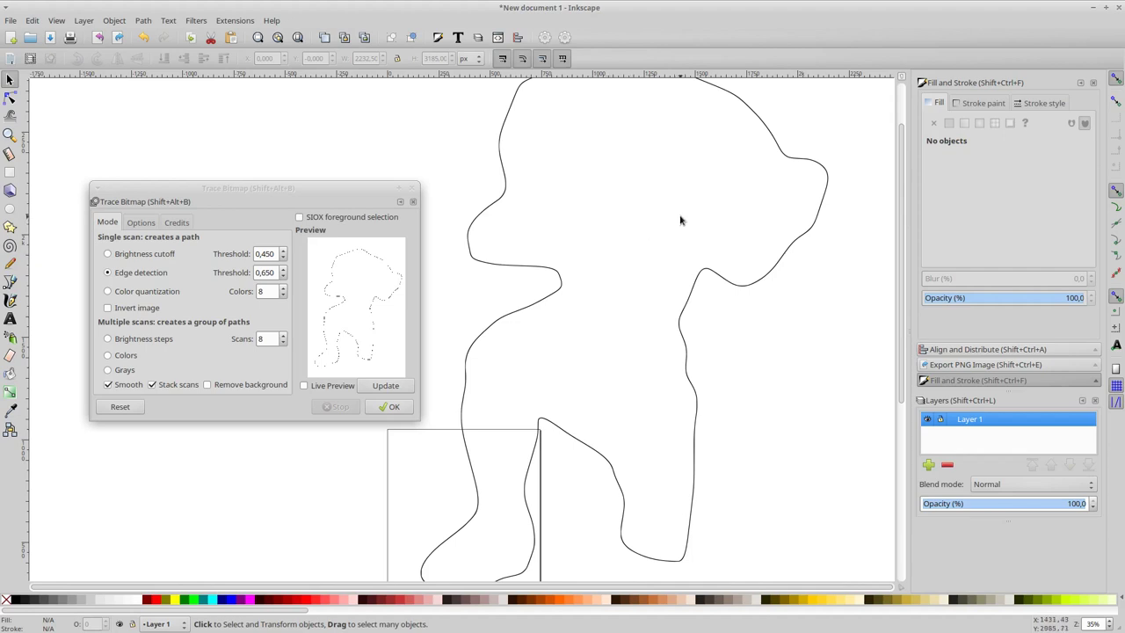
# - Switch from Inkscape to the File Manager window showing the CAVMAN_01 folder
pyautogui.press('alt')
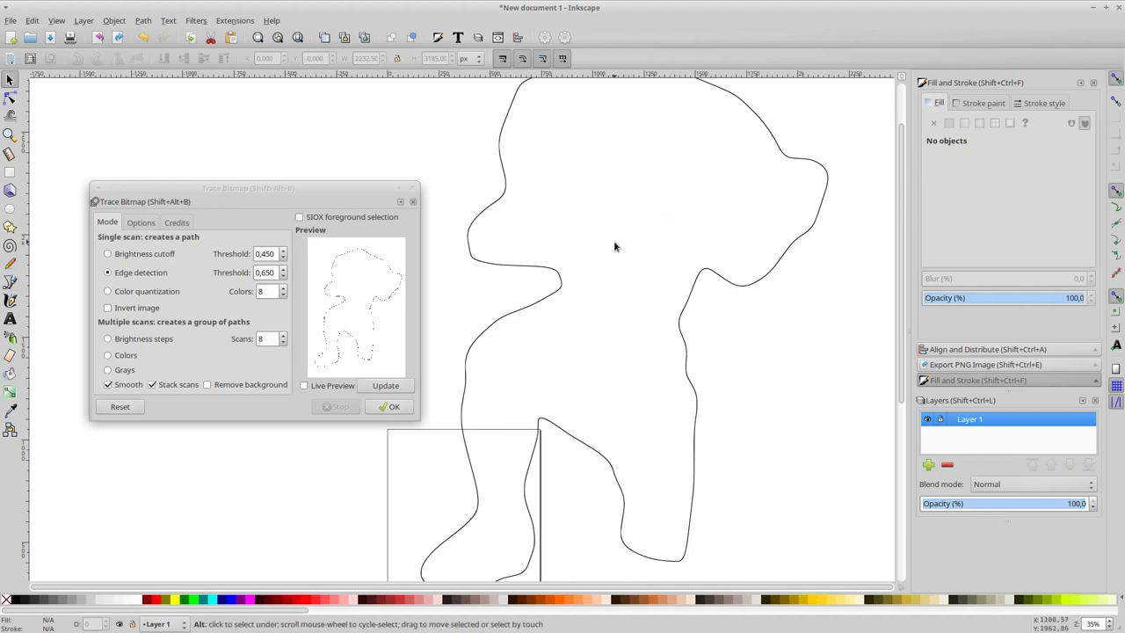
pyautogui.hotkey('alt', 'Tab')
pyautogui.hotkey('alt', 'Tab')
pyautogui.hotkey('alt', 'Tab')
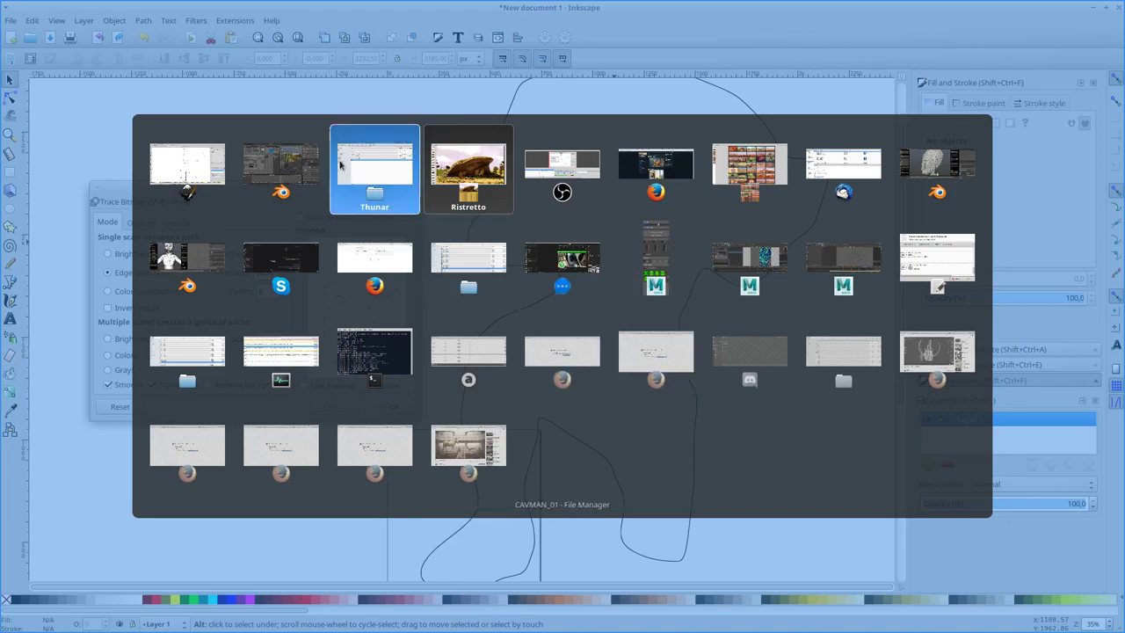
pyautogui.click(369, 172)
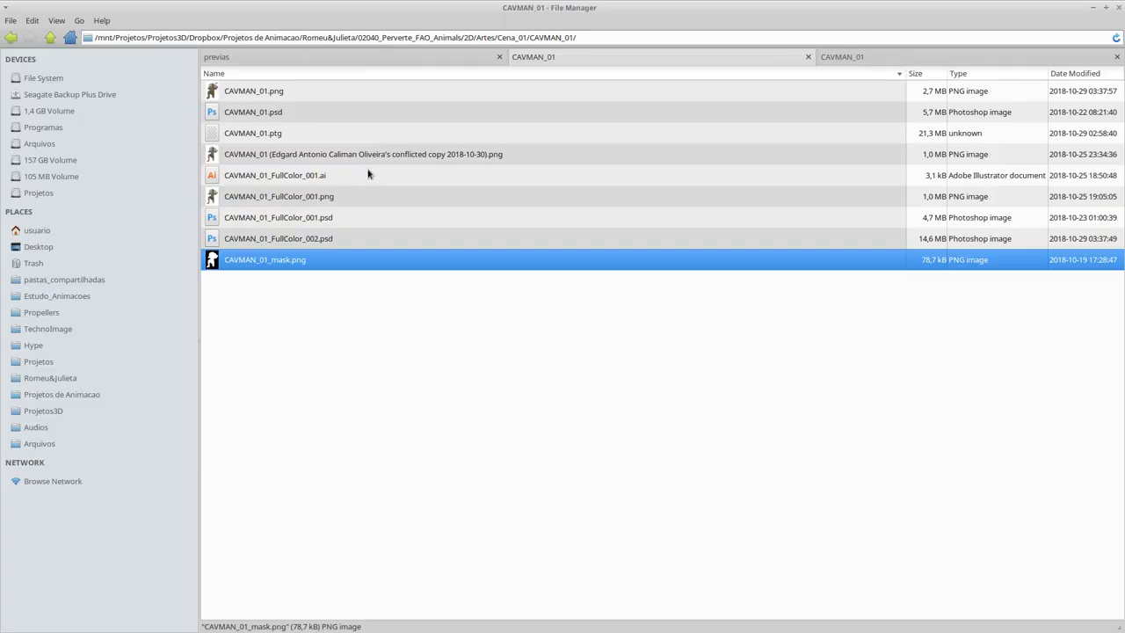
# - Go up to the Cena_01 parent folder, then bring up the window overview
pyautogui.click(51, 38)
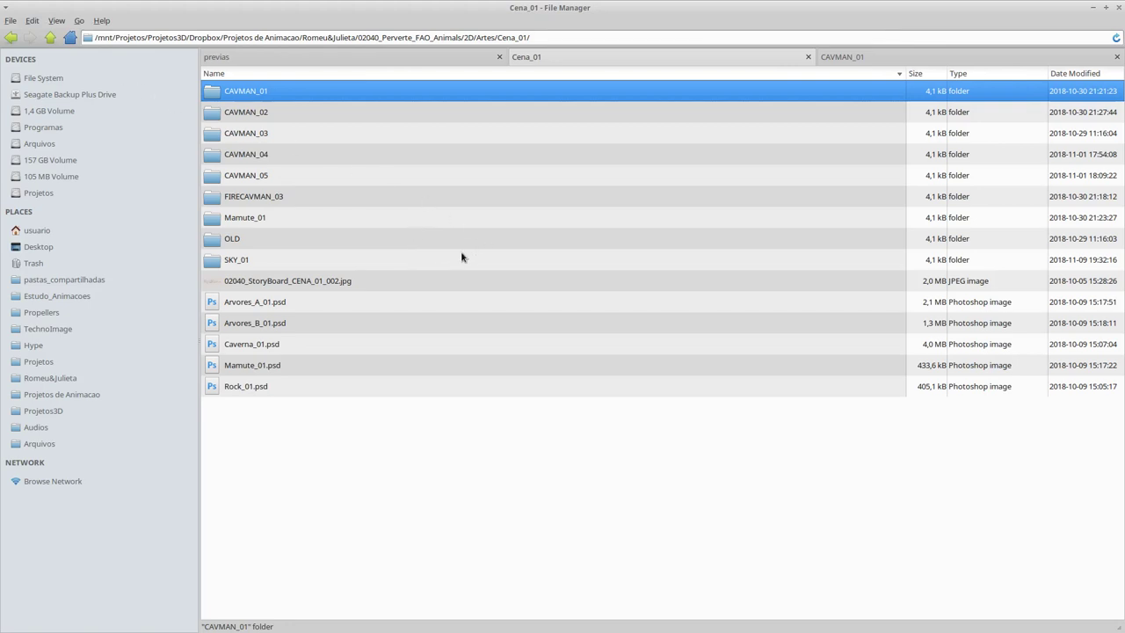
pyautogui.press('super')
# - Back in Blender, browse to the 3D/assets folder in the Open dialog with thumbnail previews
pyautogui.click(348, 165)
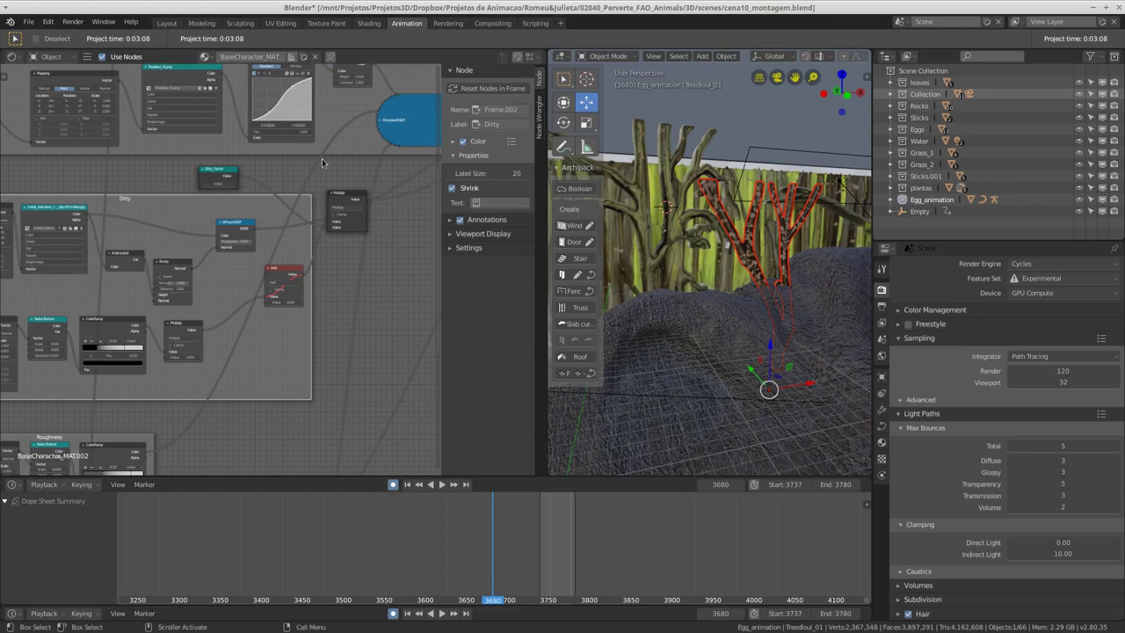
pyautogui.click(29, 21)
pyautogui.click(39, 47)
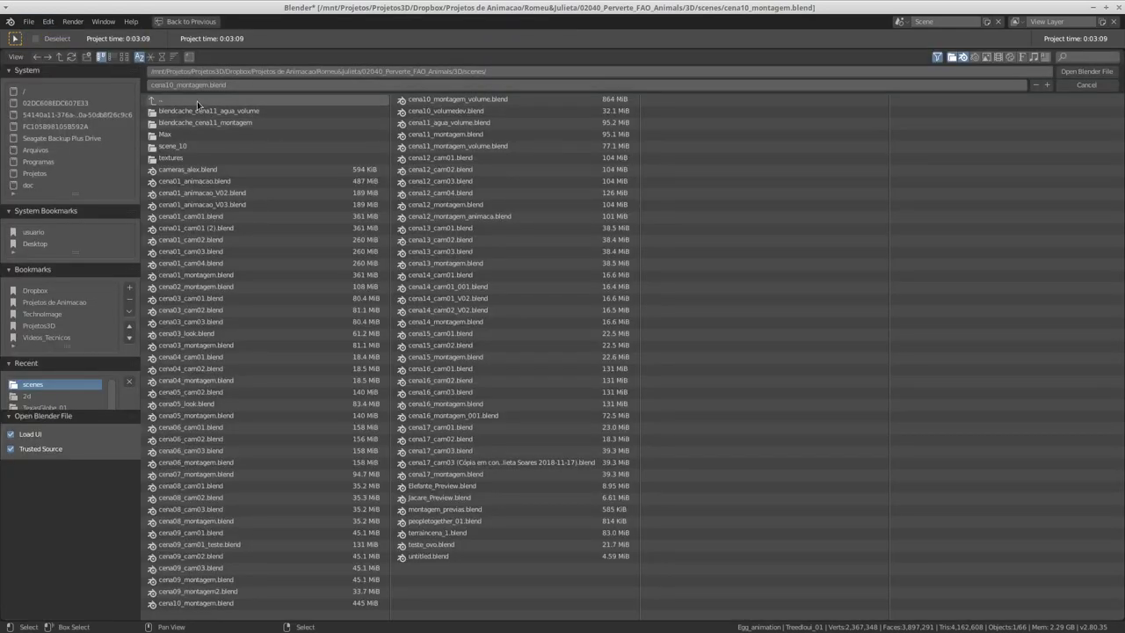
pyautogui.click(197, 101)
pyautogui.click(193, 113)
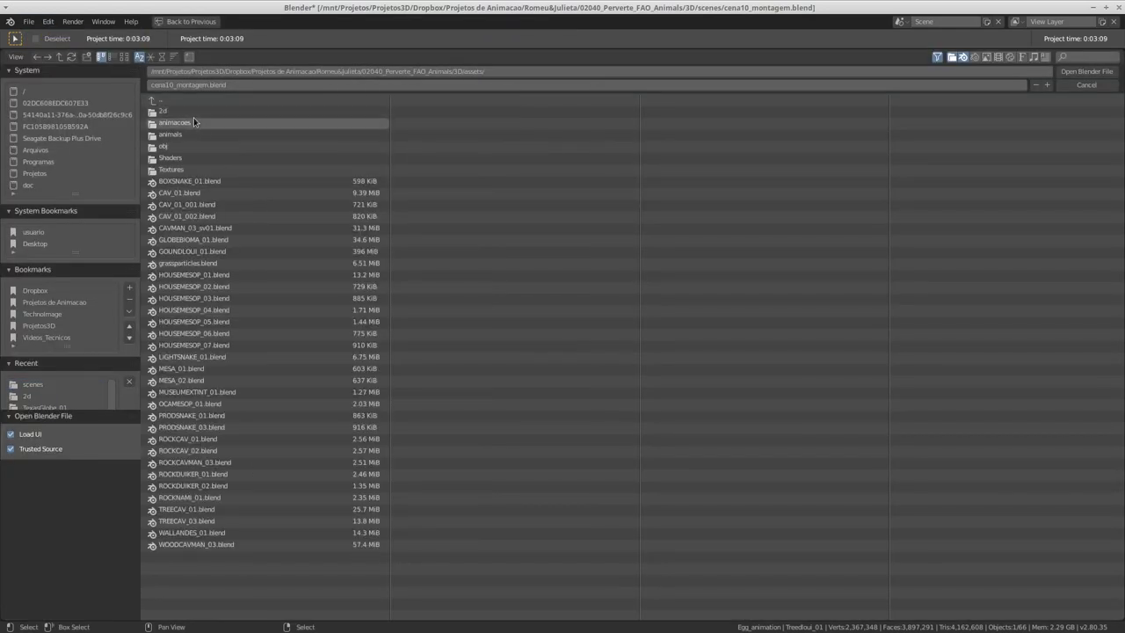
pyautogui.click(124, 56)
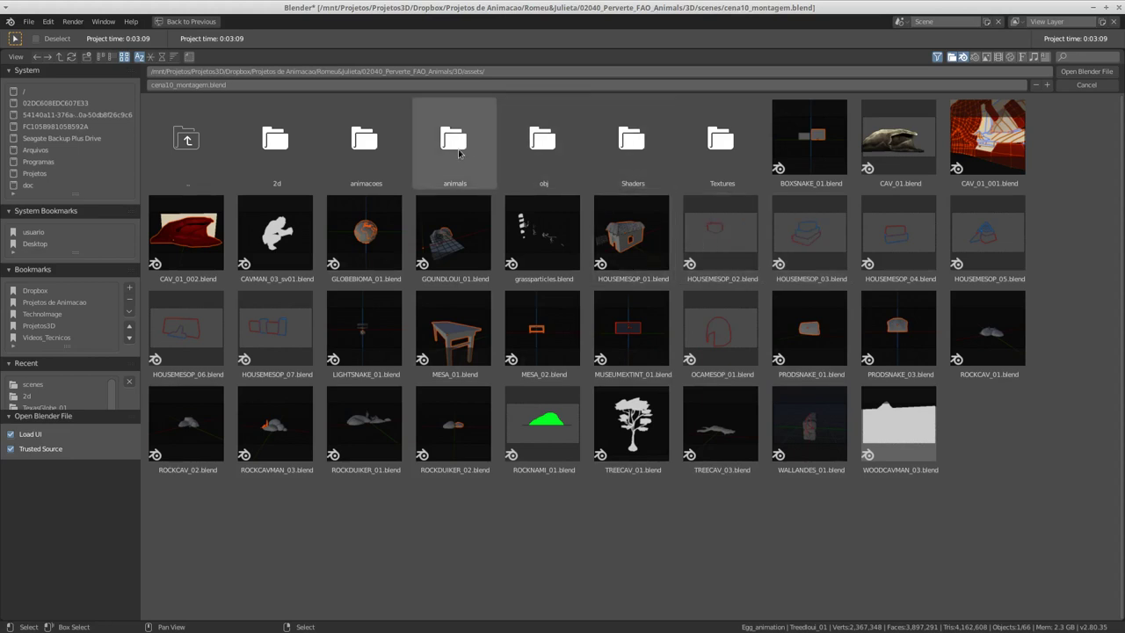
# - Look through the animals folder, then open BAMBICAV_01.blend from the 2d folder
pyautogui.click(452, 150)
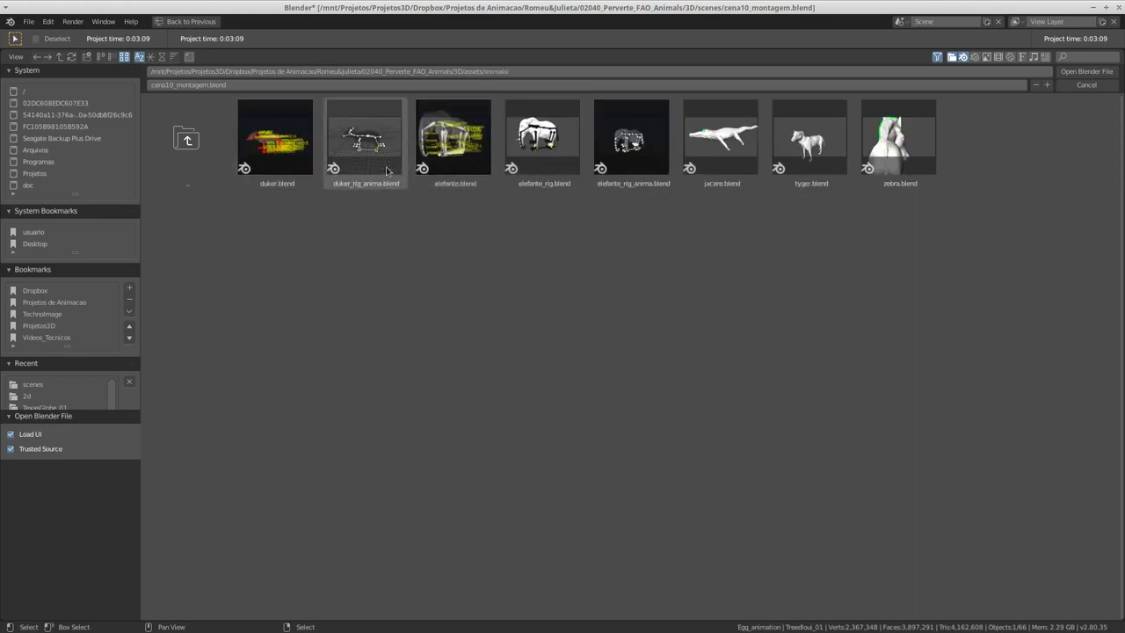
pyautogui.click(293, 169)
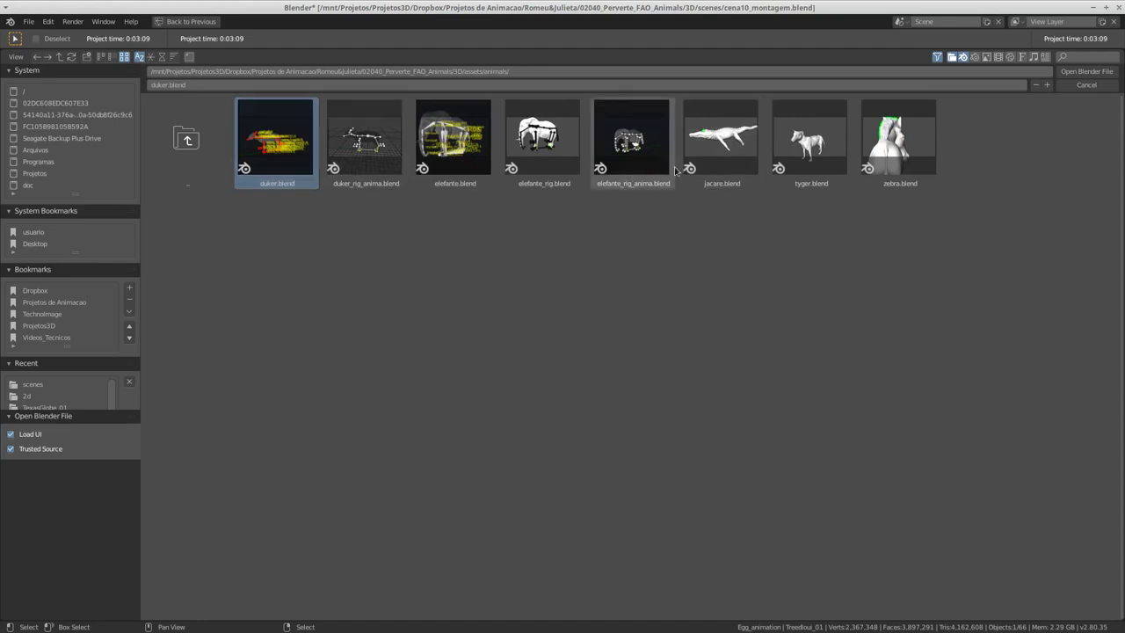
pyautogui.click(716, 169)
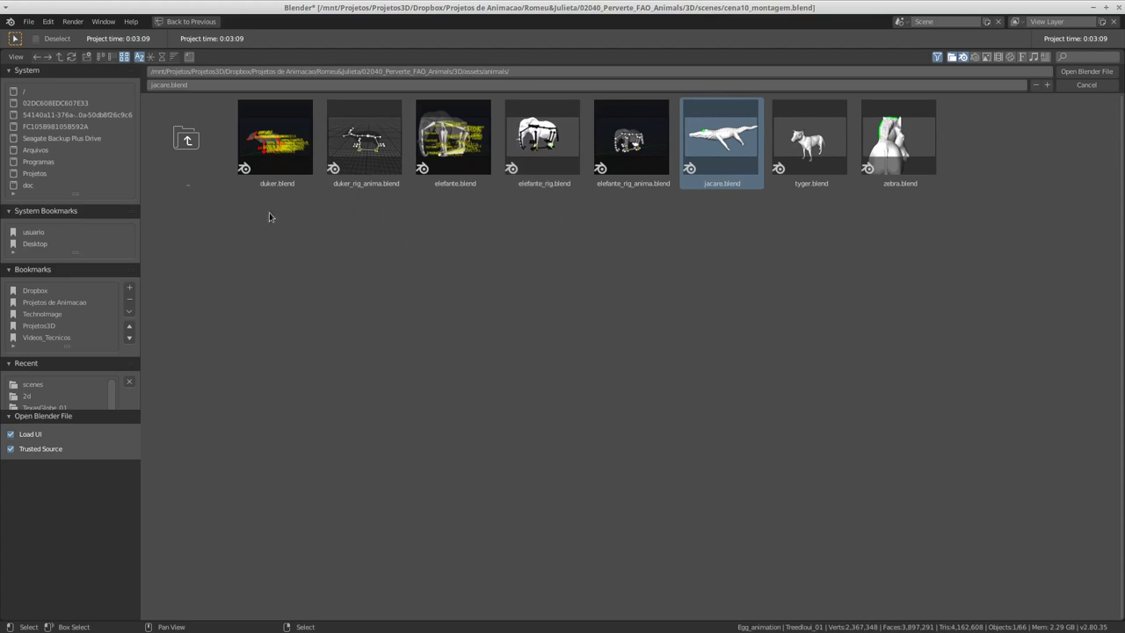
pyautogui.click(187, 159)
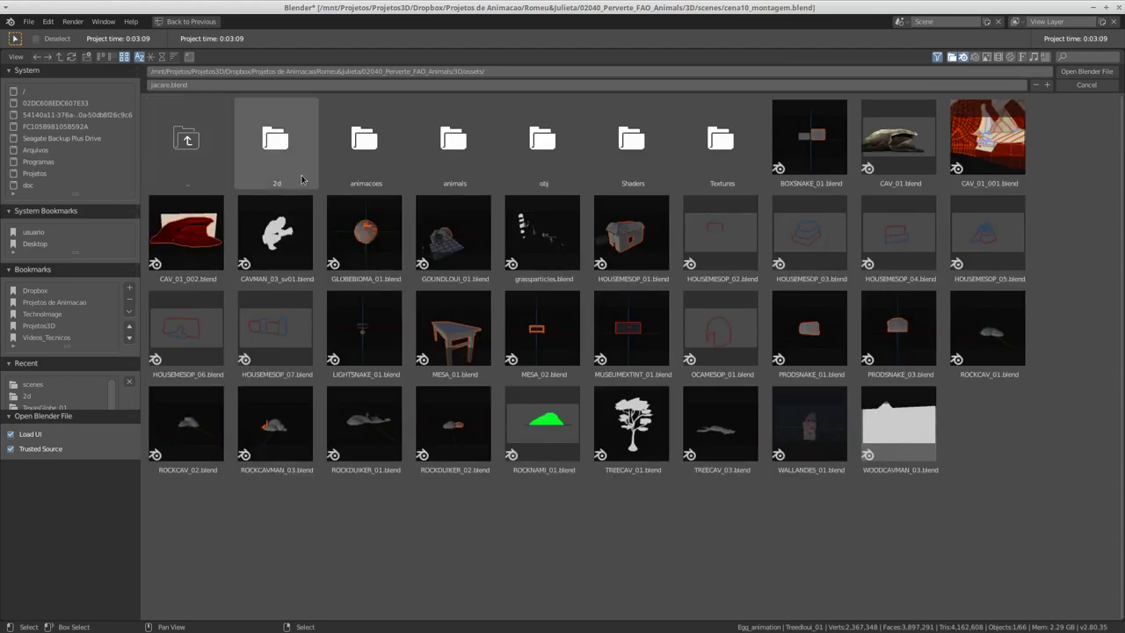
pyautogui.click(293, 256)
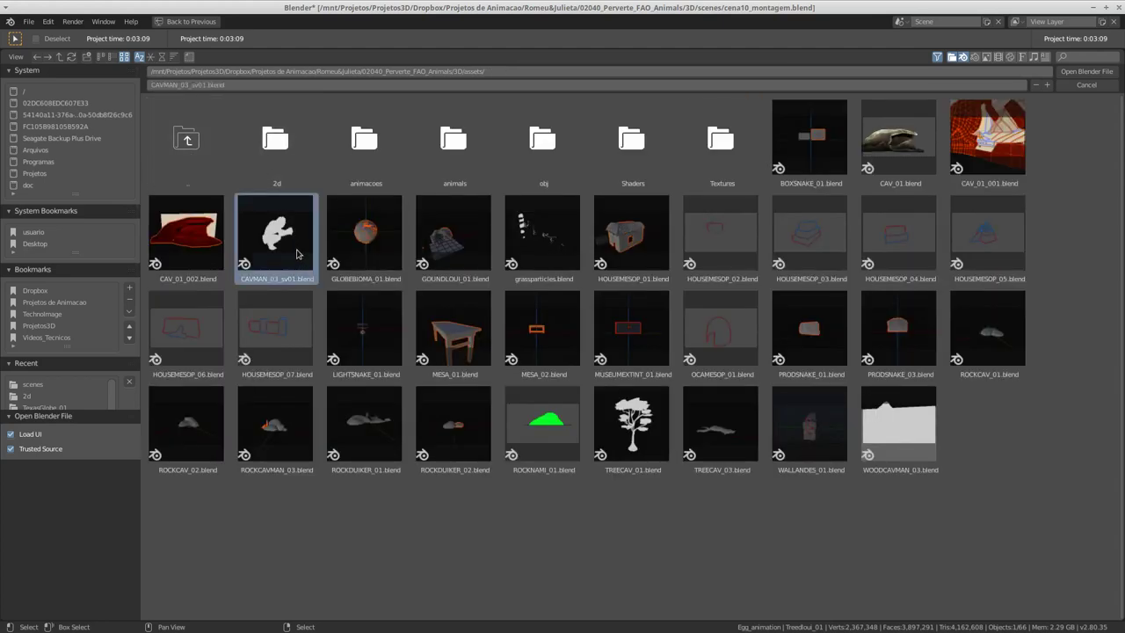
pyautogui.click(280, 170)
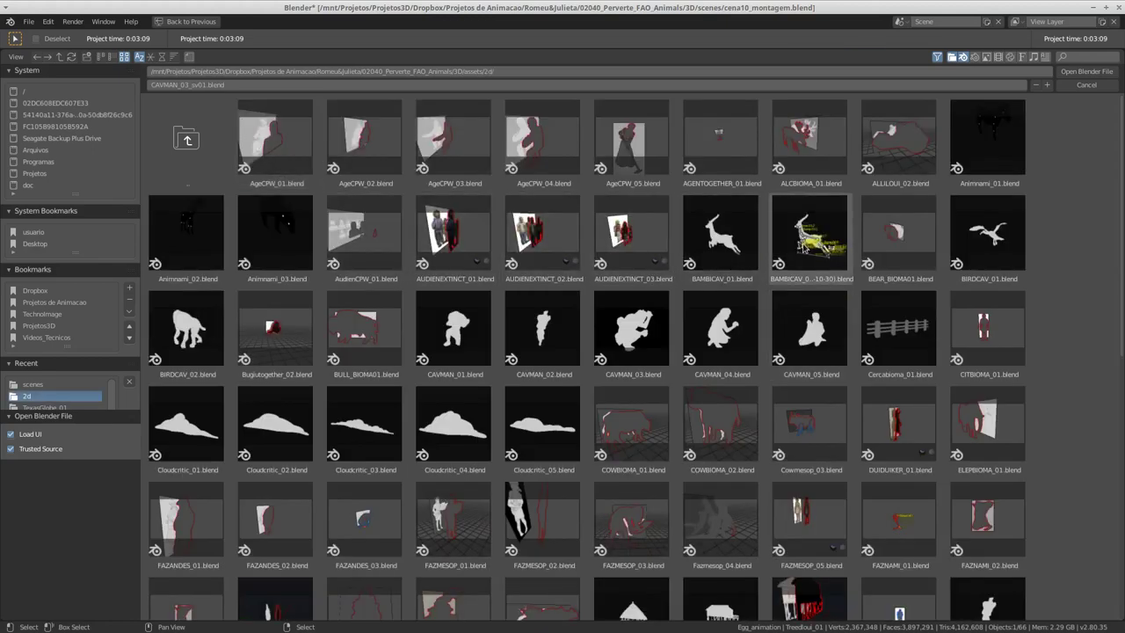
pyautogui.doubleClick(809, 232)
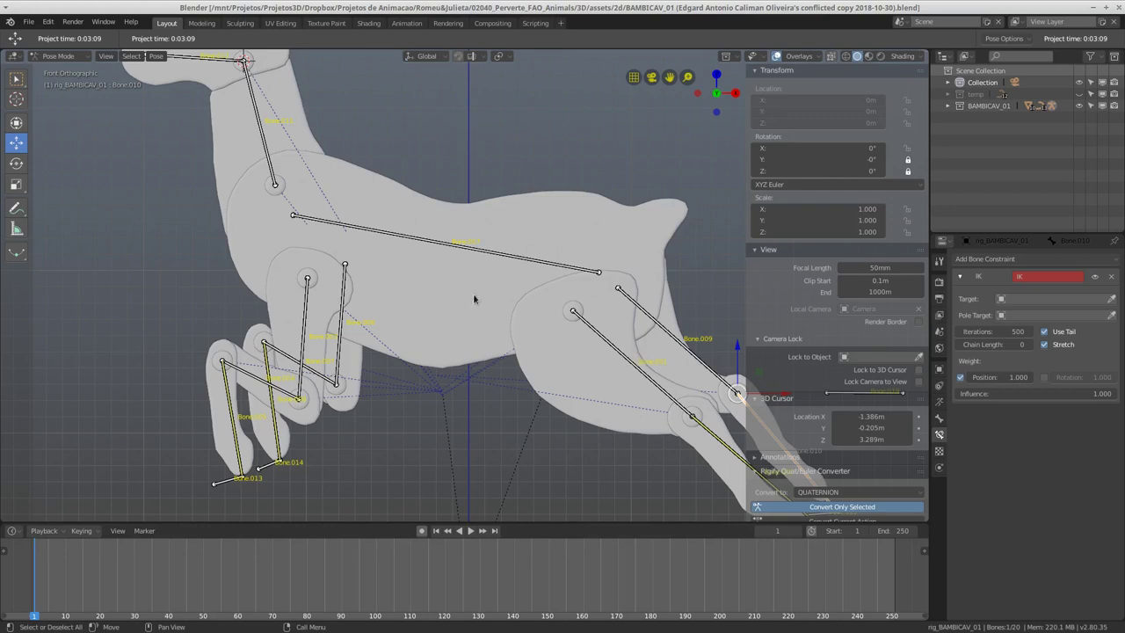
pyautogui.keyDown('shift'); pyautogui.moveTo(473, 299); pyautogui.dragTo(490, 237, button='middle'); pyautogui.keyUp('shift')
pyautogui.click(248, 420)
pyautogui.scroll(-3, 264, 404)
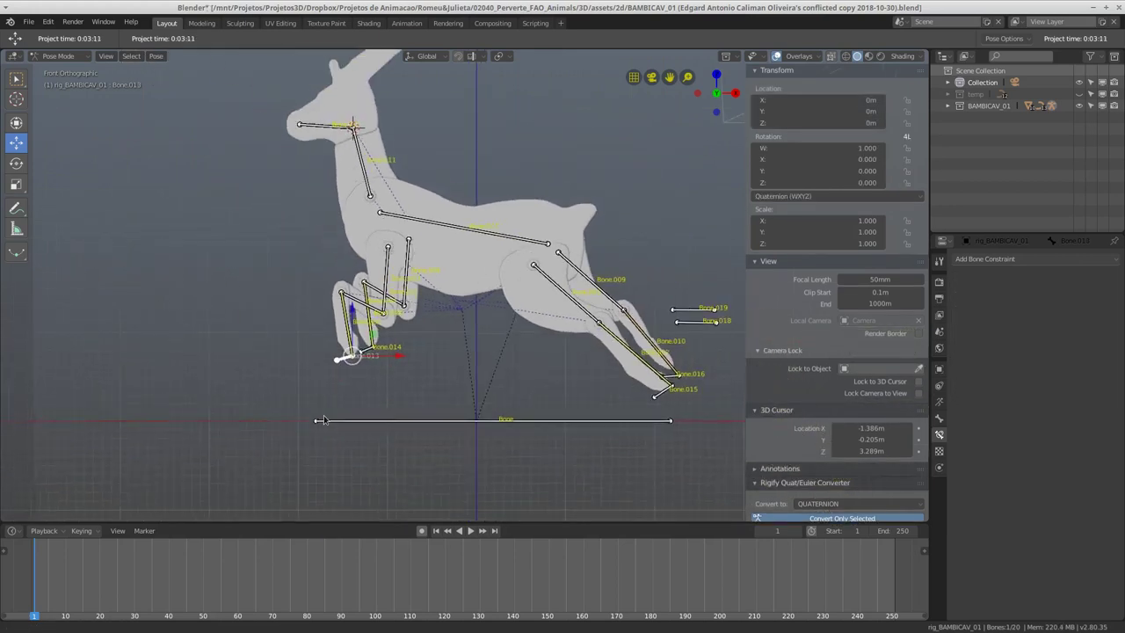
pyautogui.press('g')
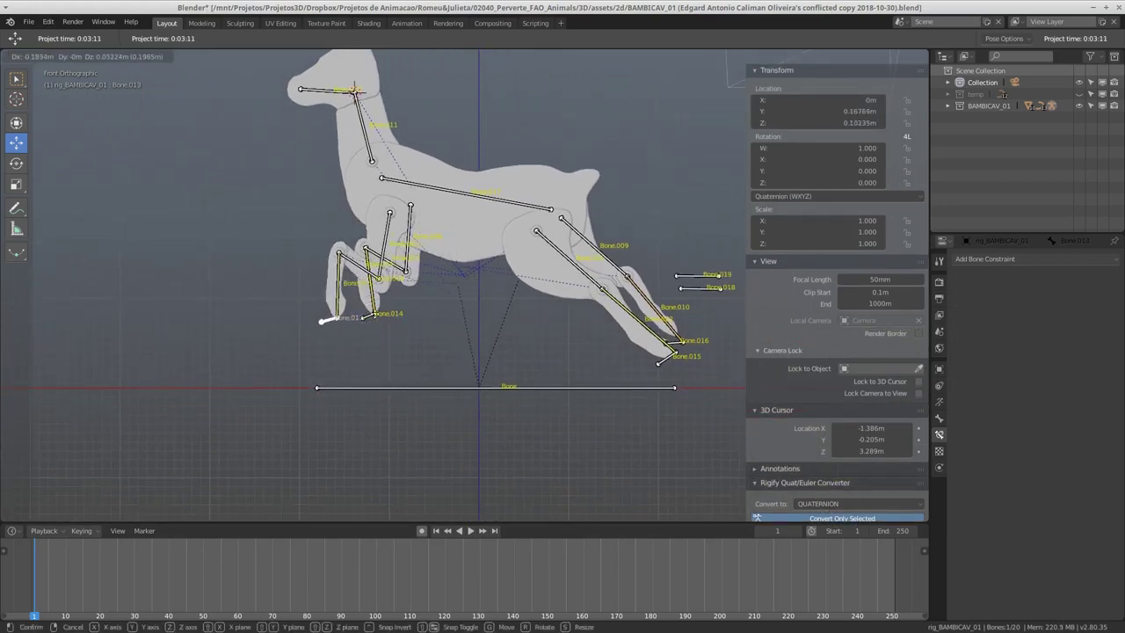
pyautogui.press('Escape')
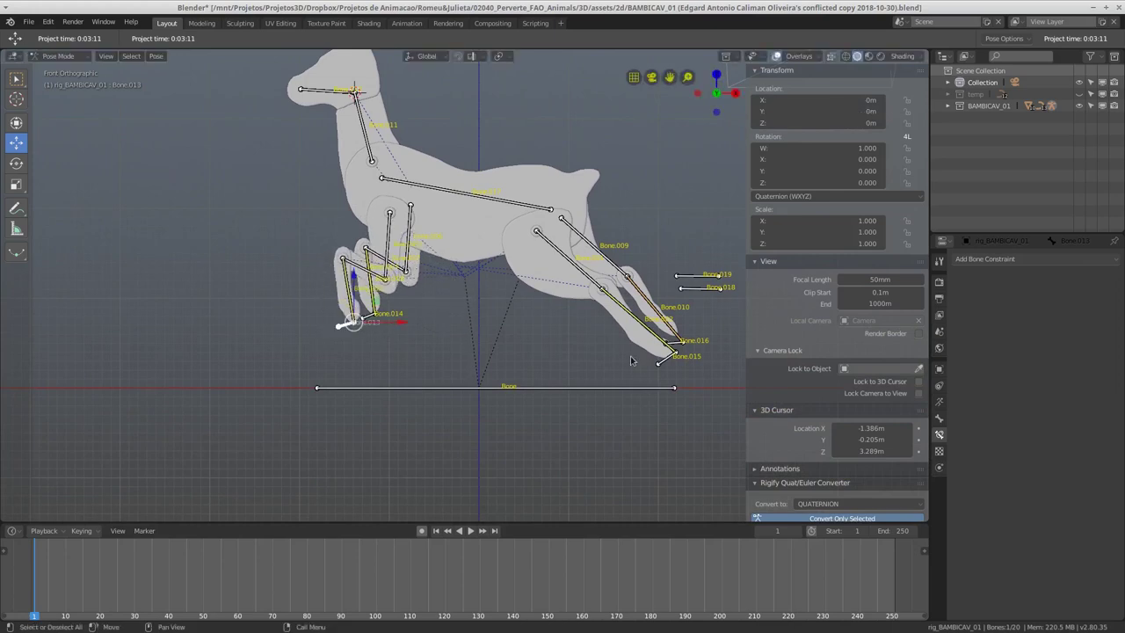
pyautogui.click(663, 367)
pyautogui.press('g')
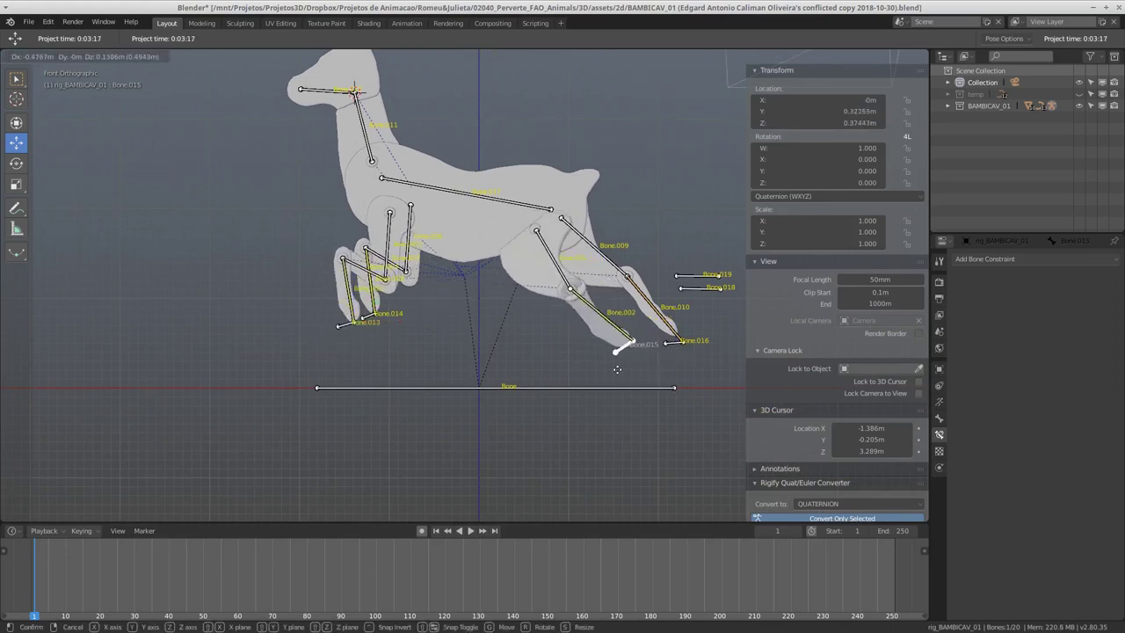
pyautogui.press('Escape')
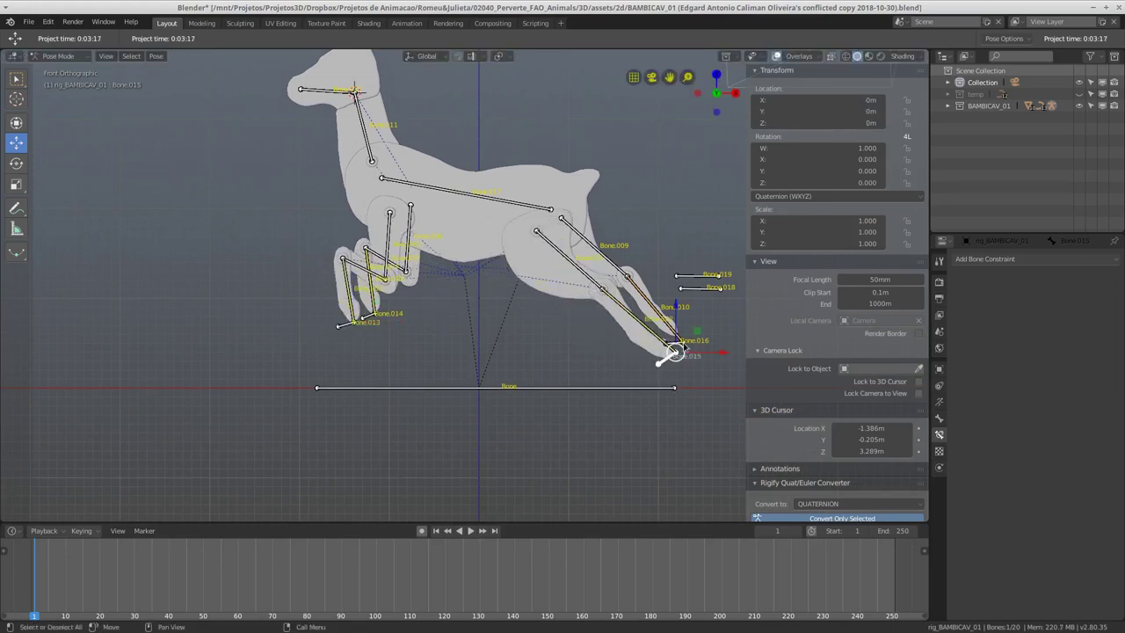
pyautogui.keyDown('shift'); pyautogui.moveTo(692, 325); pyautogui.dragTo(608, 311, button='middle'); pyautogui.keyUp('shift')
pyautogui.scroll(2, 608, 311)
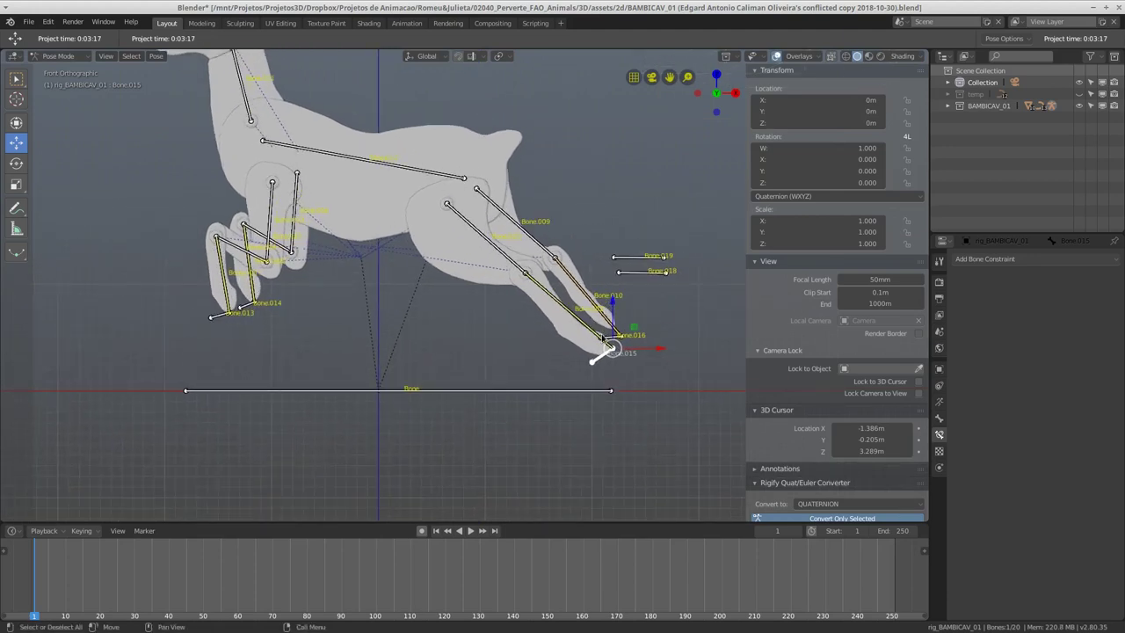
pyautogui.click(603, 335)
pyautogui.click(606, 339)
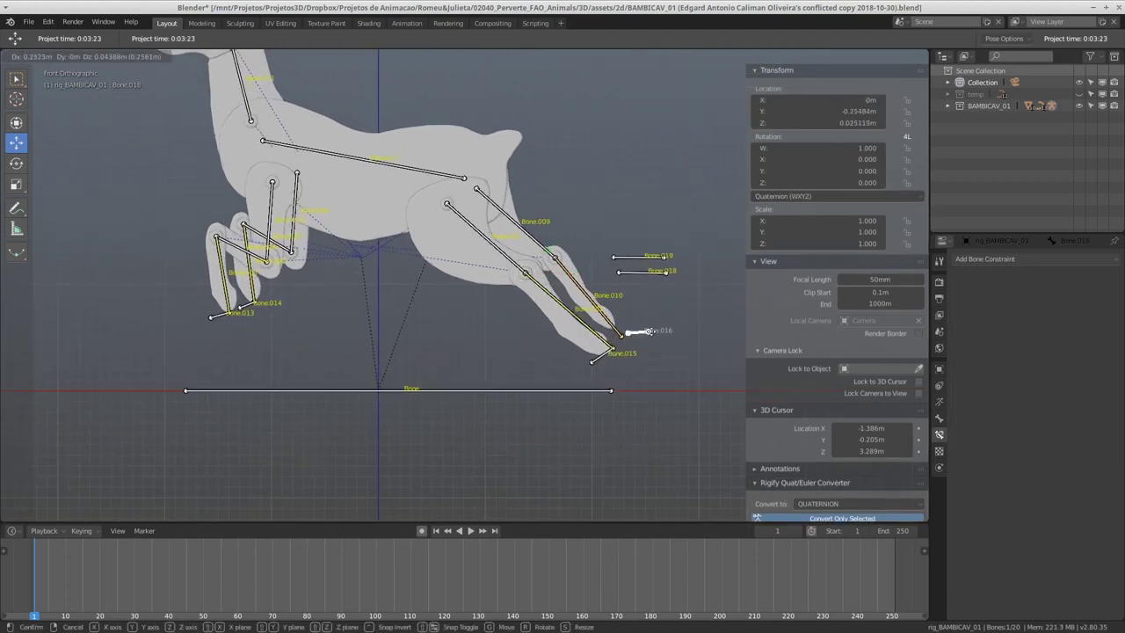
pyautogui.click(251, 310)
pyautogui.press('g')
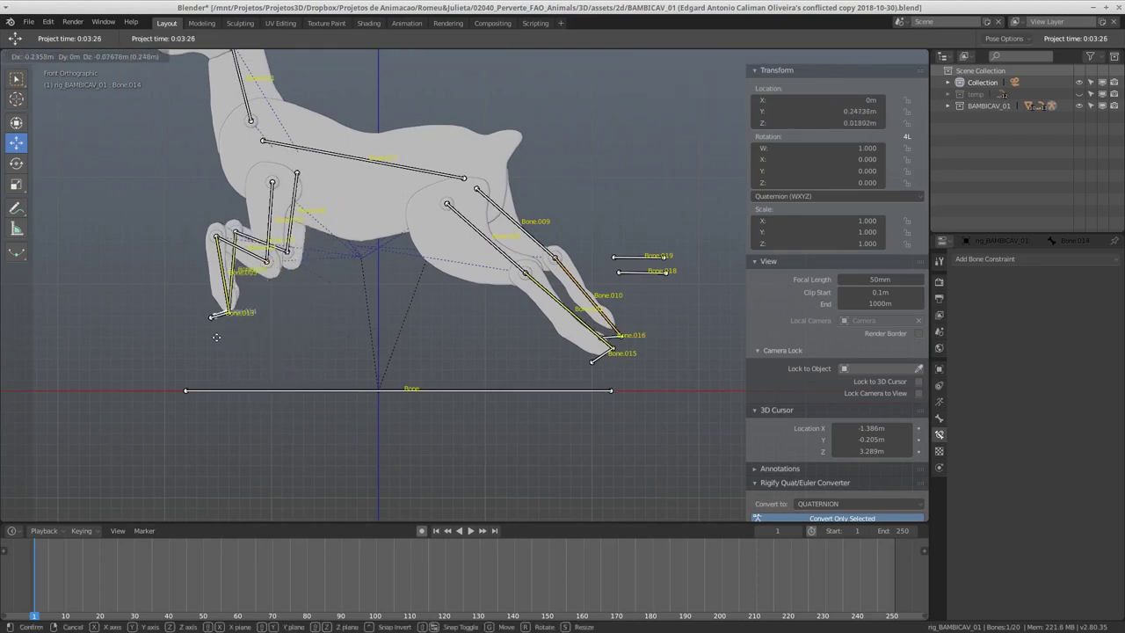
pyautogui.press('Escape')
pyautogui.click(402, 171)
pyautogui.press('r')
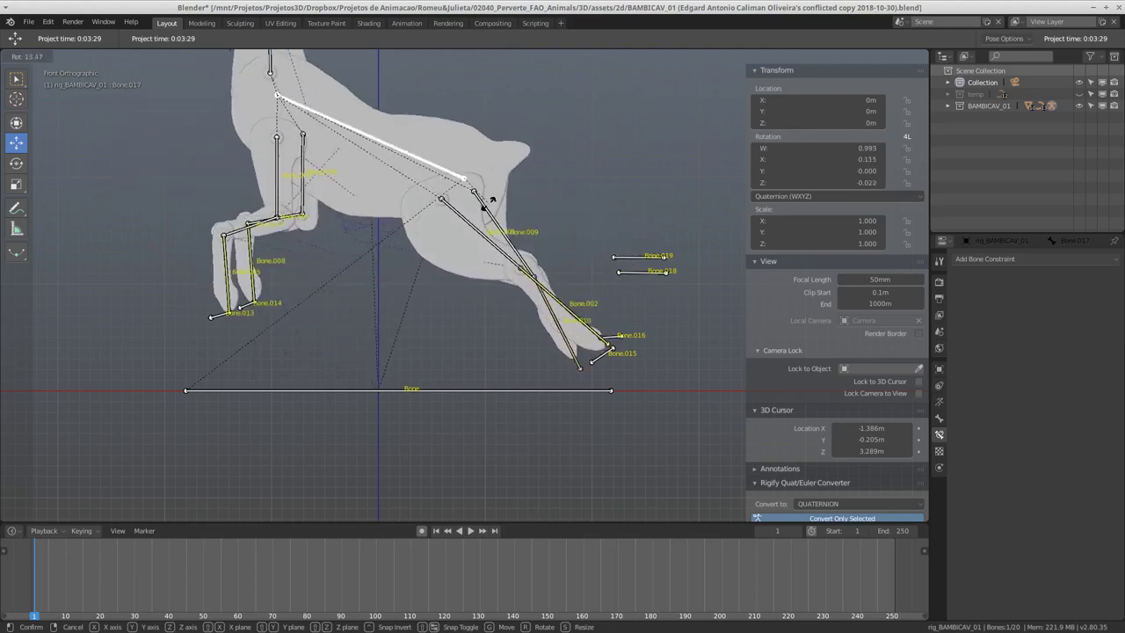
pyautogui.press('Escape')
pyautogui.keyDown('shift'); pyautogui.moveTo(492, 241); pyautogui.dragTo(488, 294, button='middle'); pyautogui.keyUp('shift')
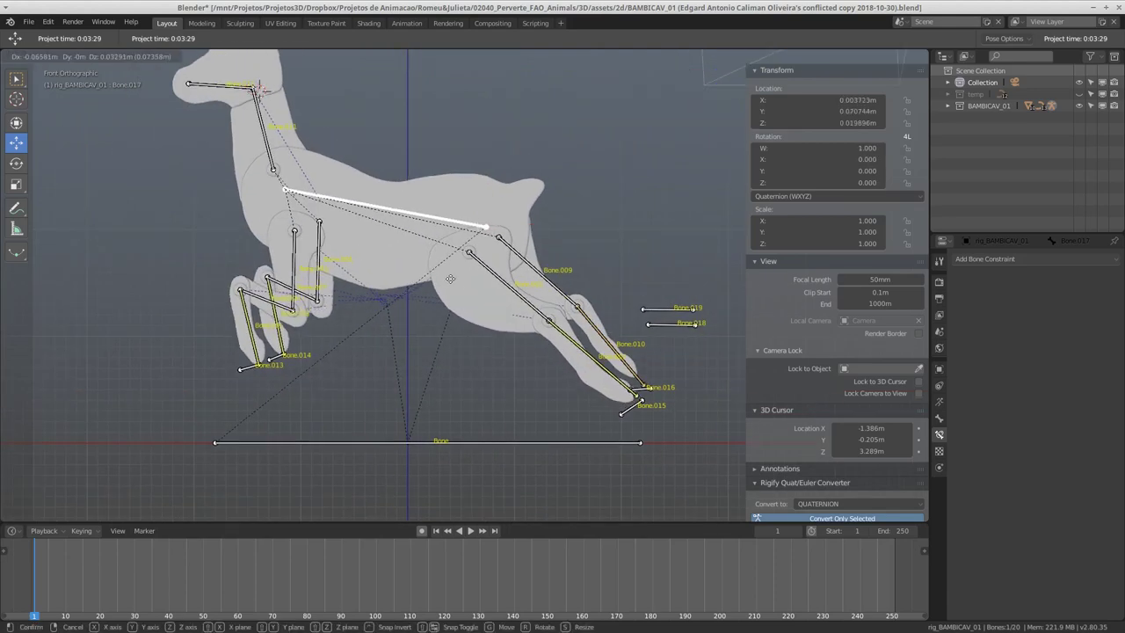
pyautogui.press('g')
pyautogui.press('Escape')
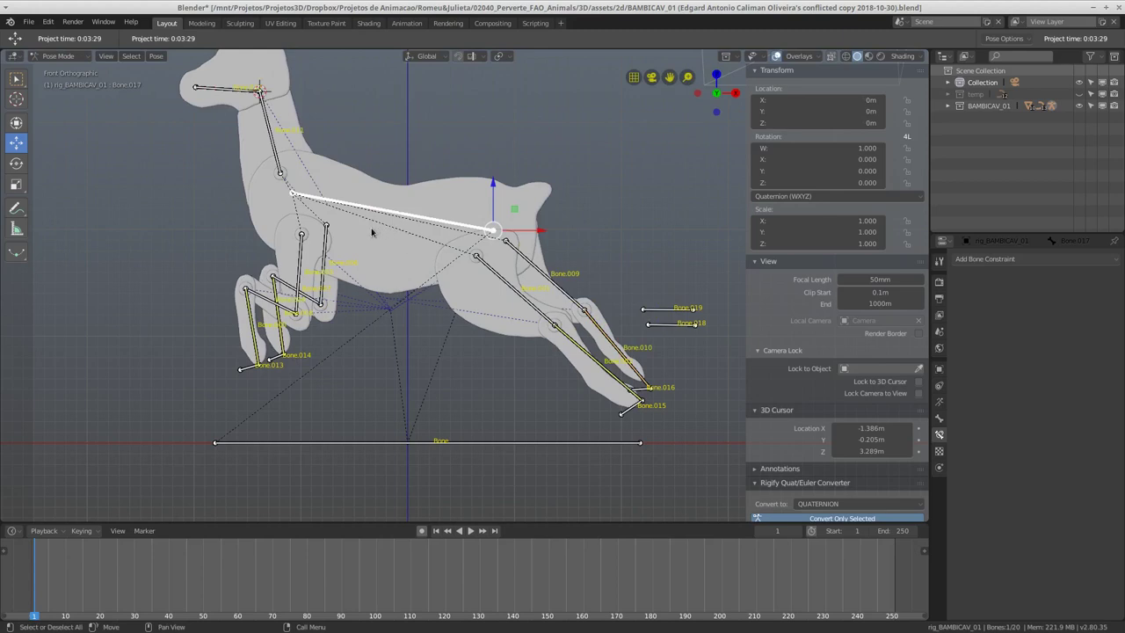
pyautogui.moveTo(379, 221)
pyautogui.keyDown('shift'); pyautogui.mouseDown(button='middle')
pyautogui.moveTo(399, 238)
pyautogui.moveTo(332, 176)
pyautogui.mouseUp(button='middle'); pyautogui.keyUp('shift')
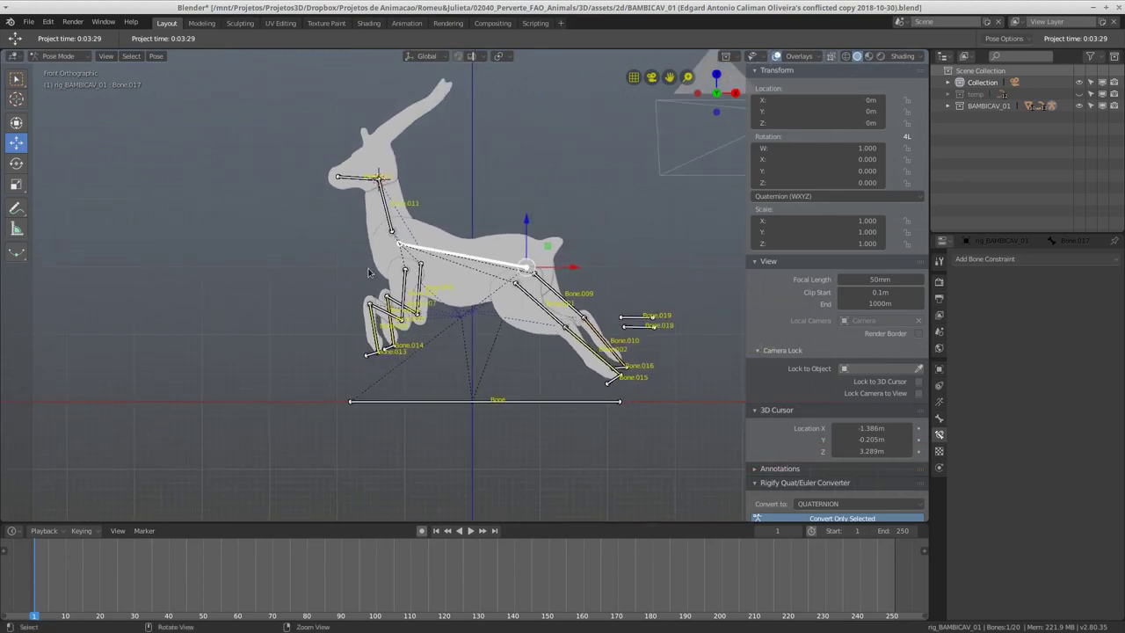
pyautogui.click(336, 171)
pyautogui.press('r')
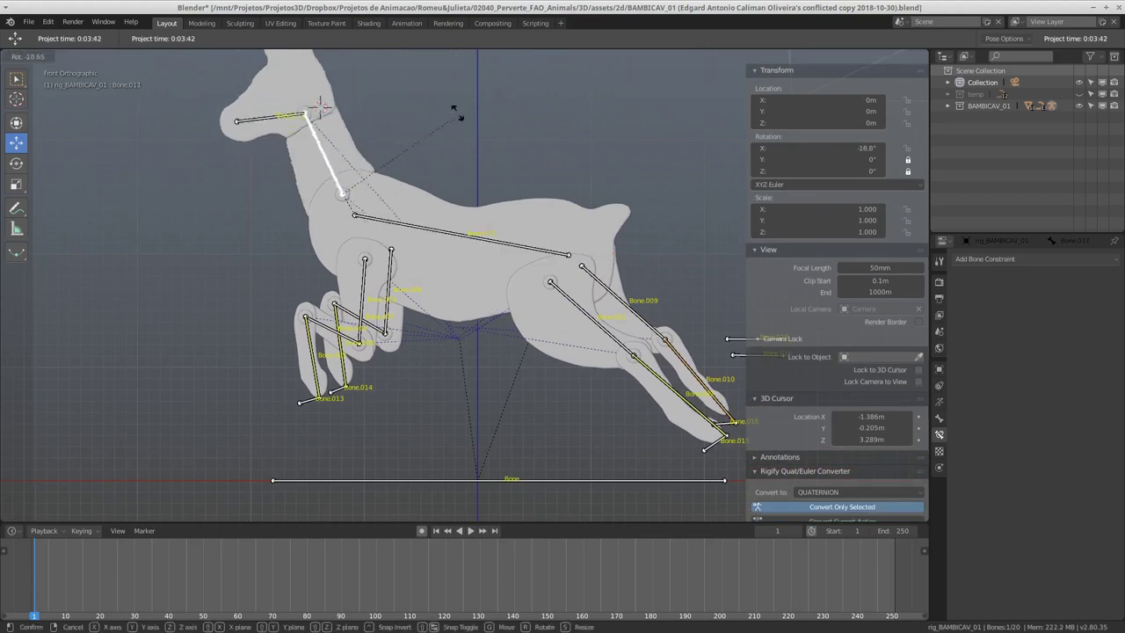
pyautogui.rightClick(402, 155)
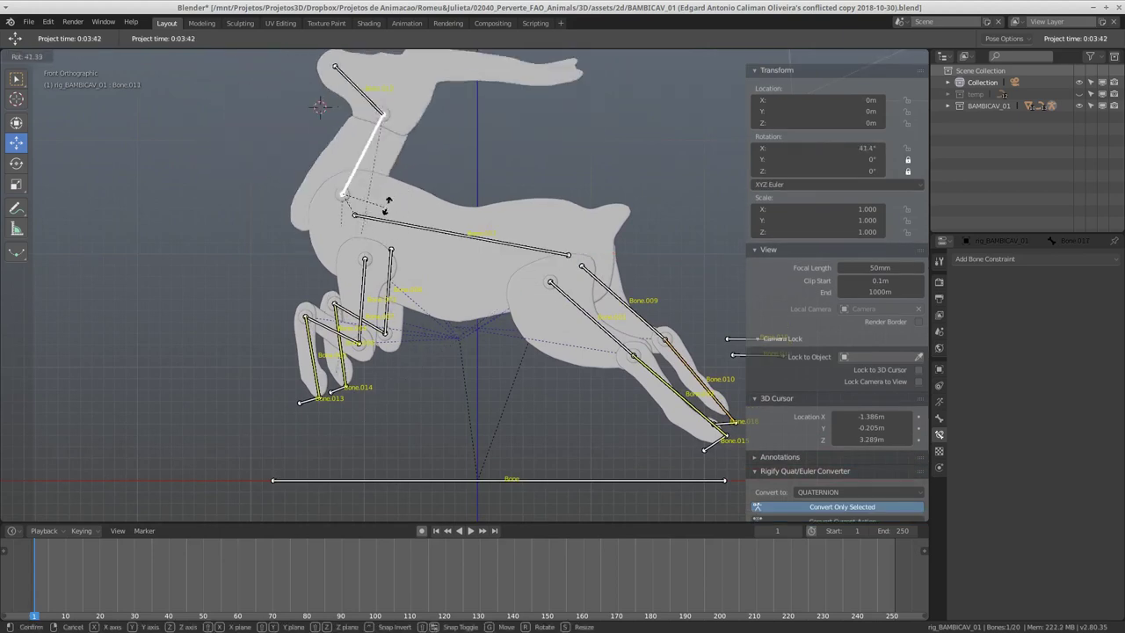
pyautogui.scroll(2, 387, 203)
pyautogui.scroll(5, 381, 218)
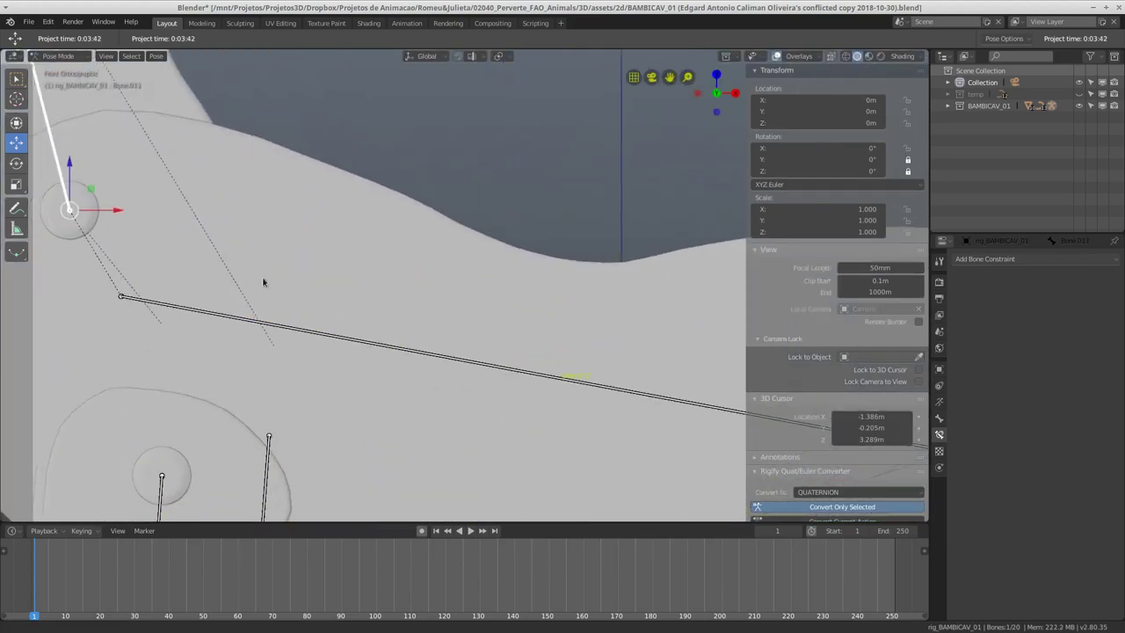
pyautogui.hscroll(-2, 262, 276)
pyautogui.click(180, 234)
pyautogui.hscroll(-1, 245, 255)
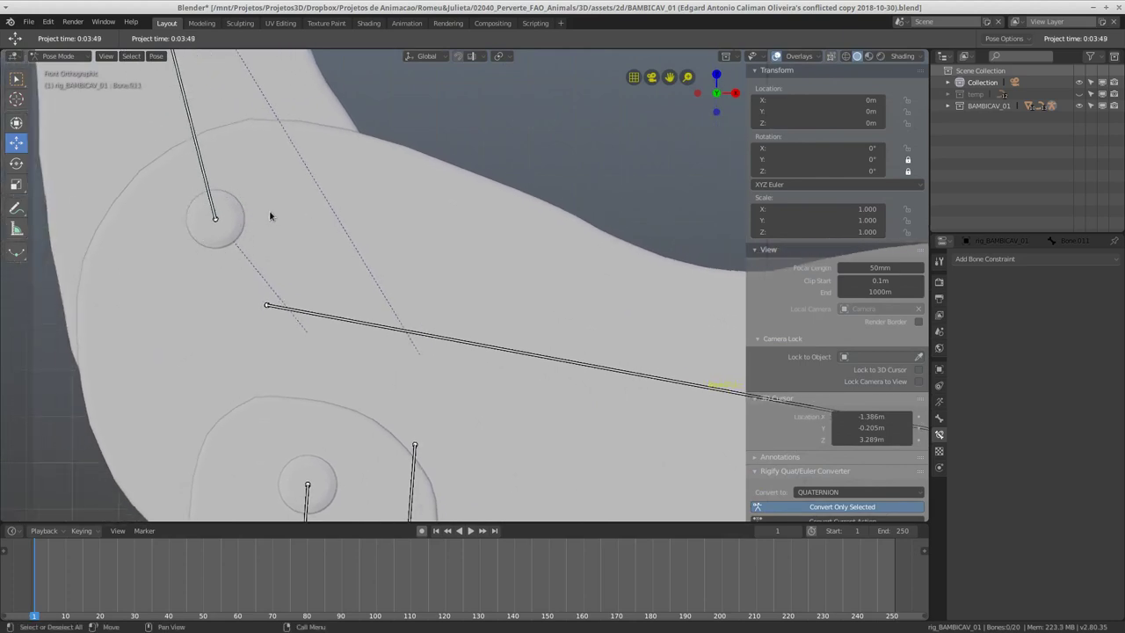
pyautogui.hscroll(-2, 256, 217)
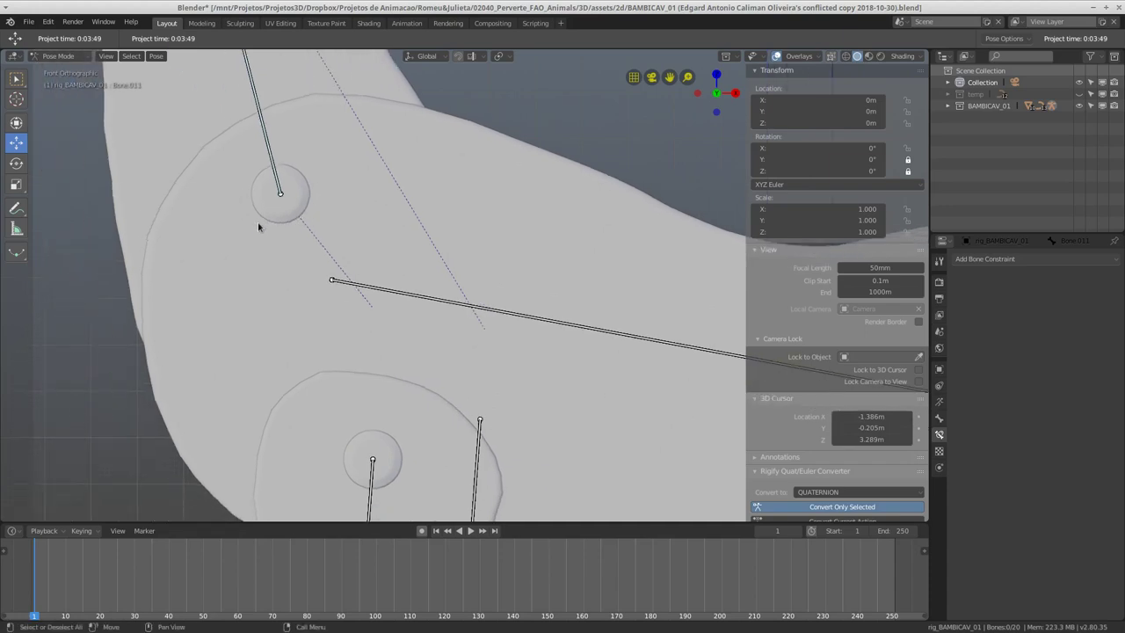
pyautogui.scroll(2, 302, 237)
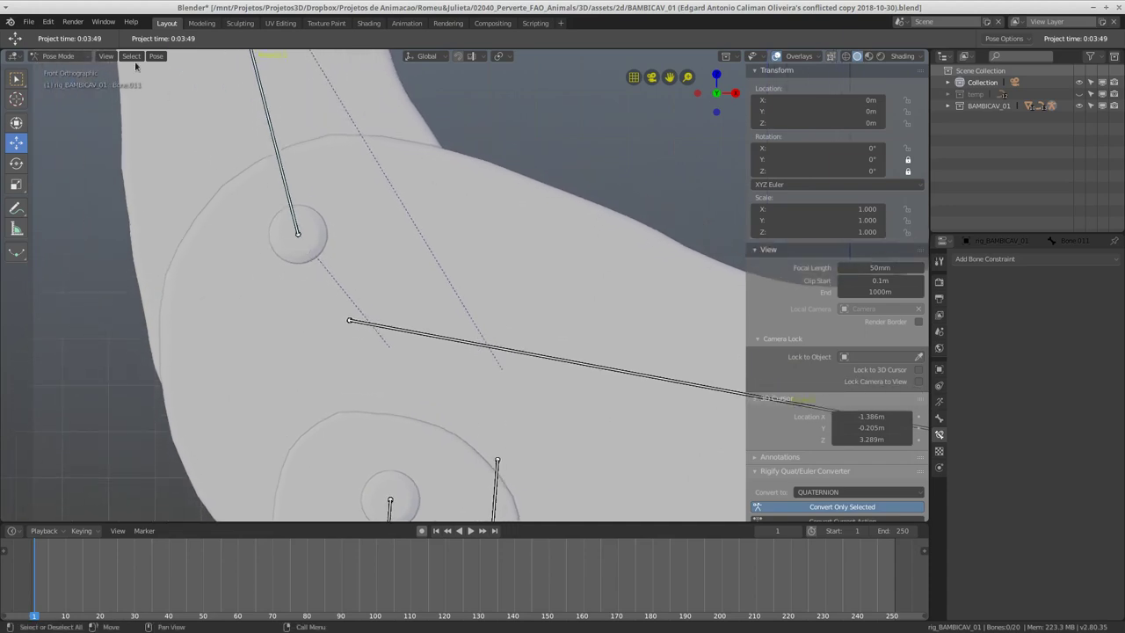
pyautogui.keyDown('shift'); pyautogui.scroll(2, 281, 219); pyautogui.keyUp('shift')
pyautogui.scroll(-4, 276, 272)
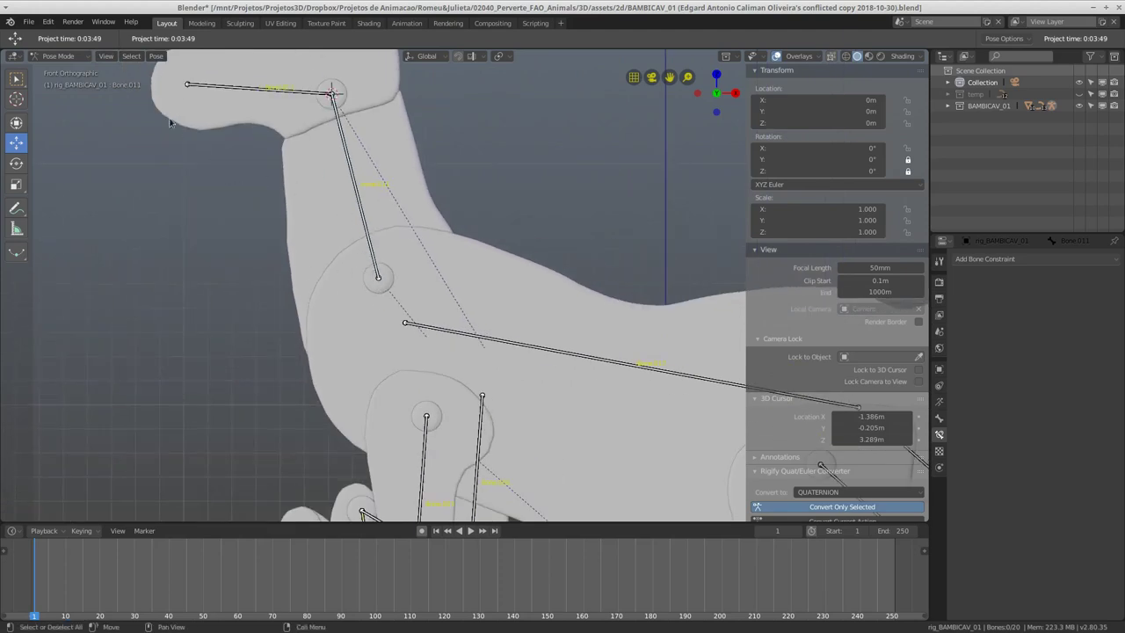
# - Bring up the Open file browser in thumbnail view and scroll through the 2d assets
pyautogui.click(29, 21)
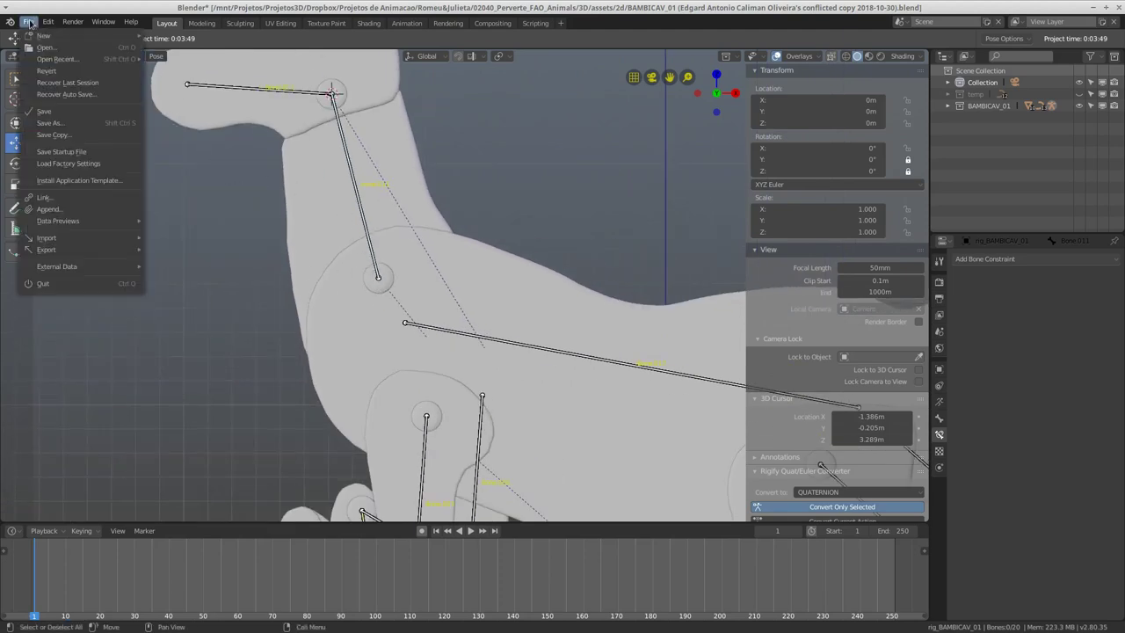
pyautogui.click(39, 48)
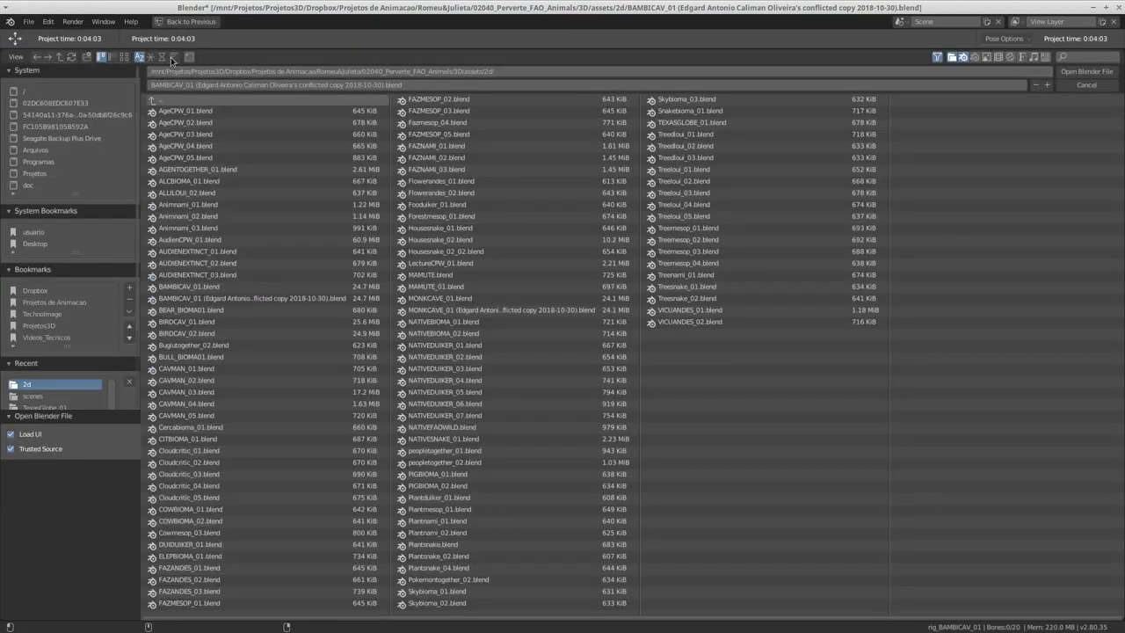
pyautogui.click(124, 58)
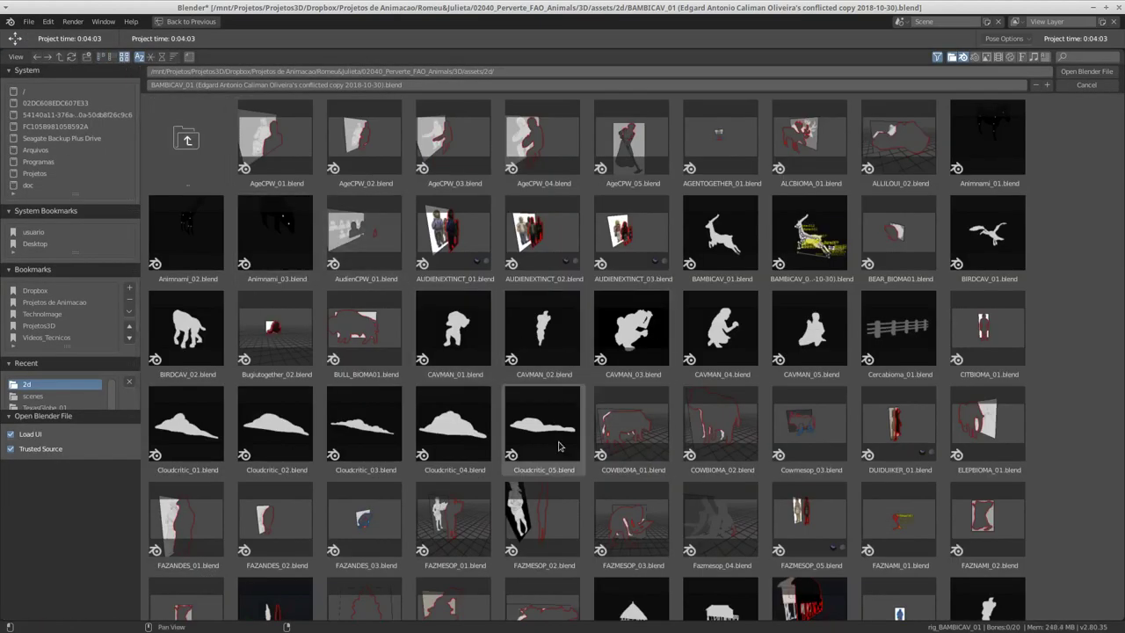
pyautogui.scroll(-3, 544, 427)
pyautogui.scroll(-3, 551, 470)
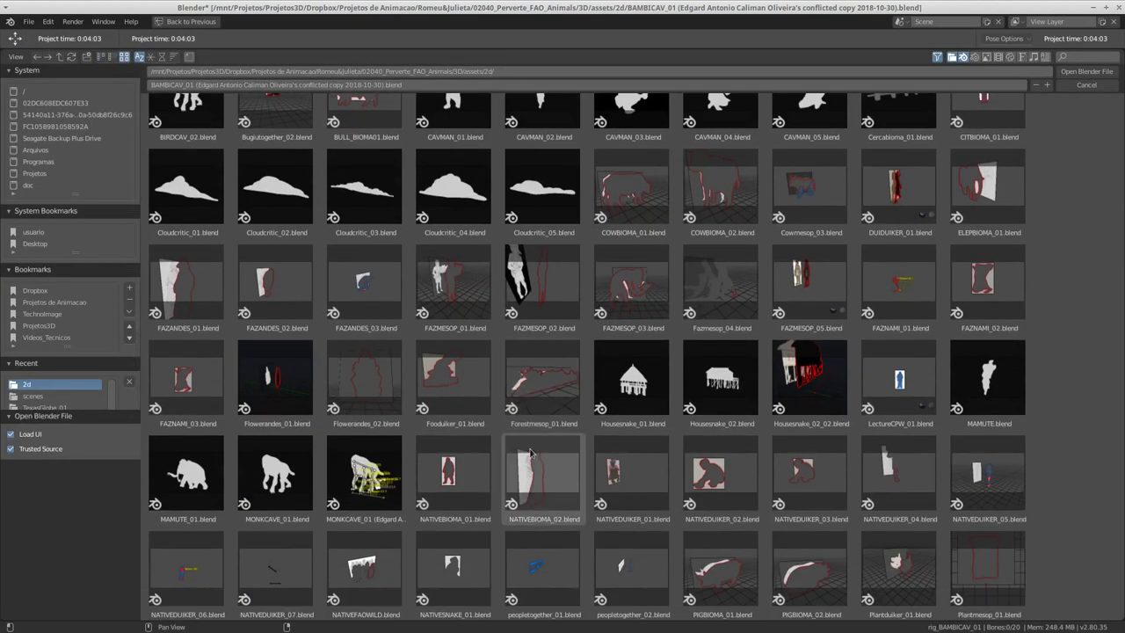
pyautogui.scroll(-2, 440, 422)
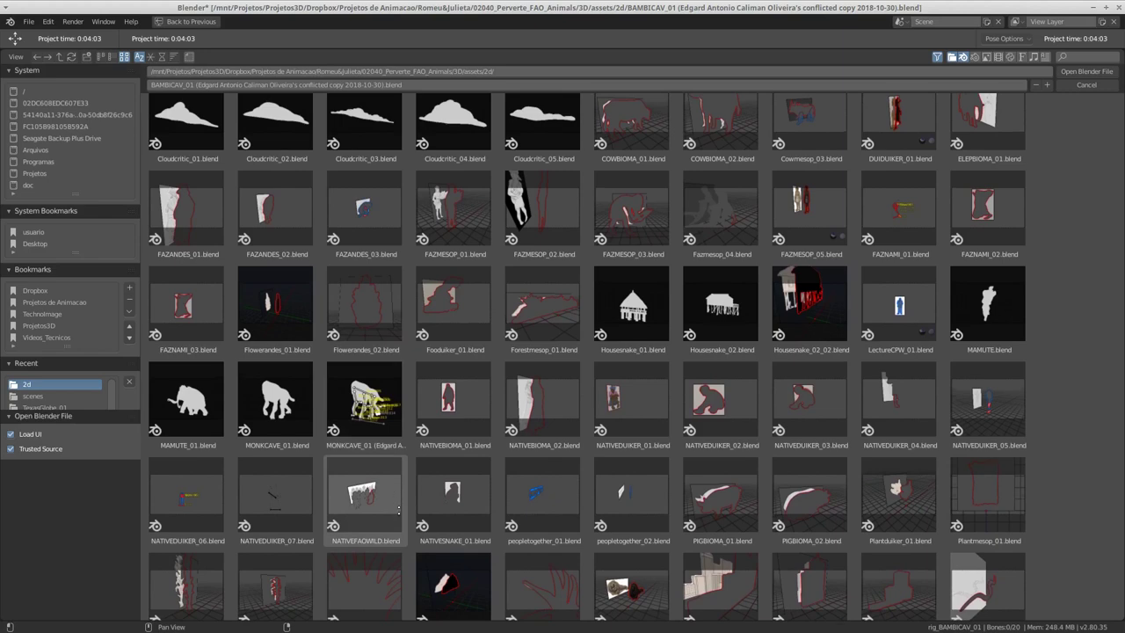
pyautogui.scroll(-3, 399, 509)
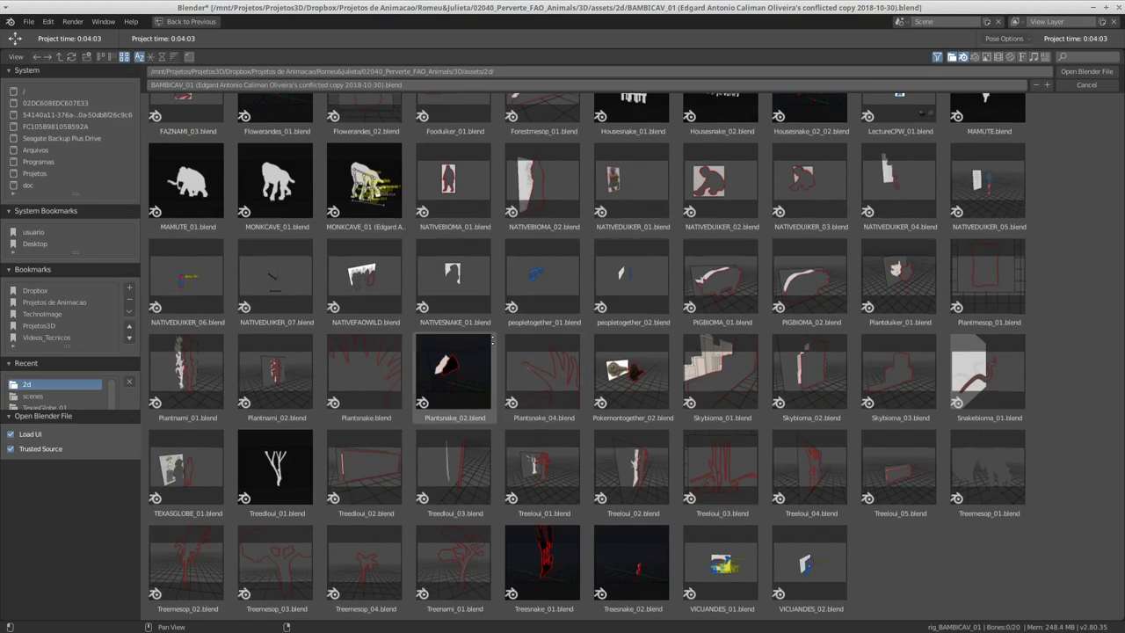
pyautogui.scroll(1, 492, 340)
pyautogui.scroll(1, 492, 340)
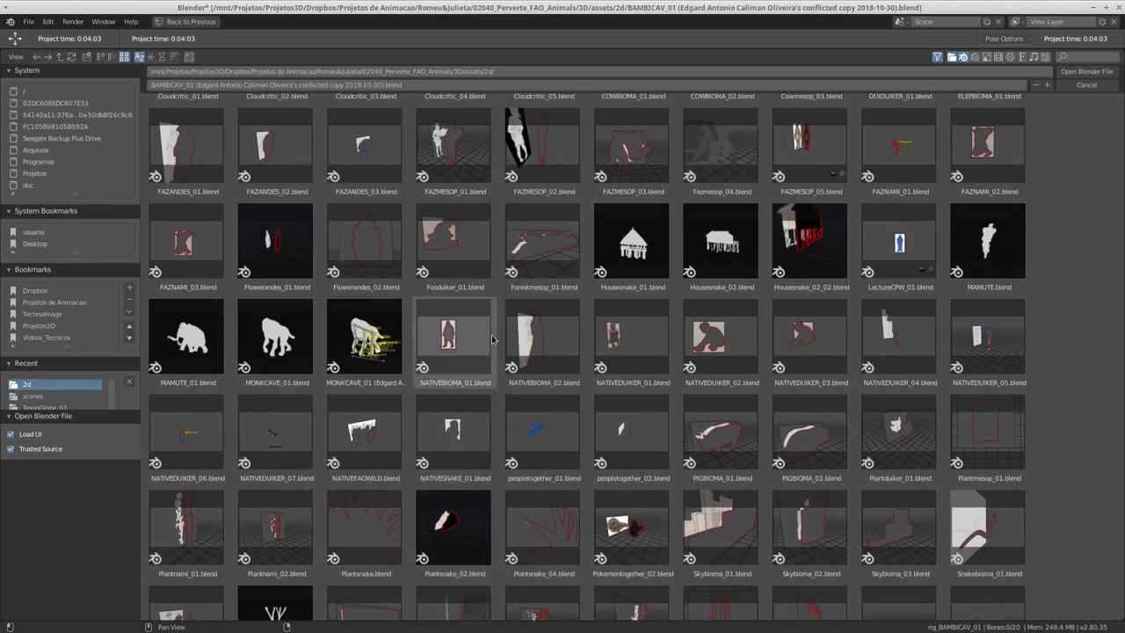
pyautogui.scroll(1, 492, 340)
pyautogui.scroll(2, 406, 360)
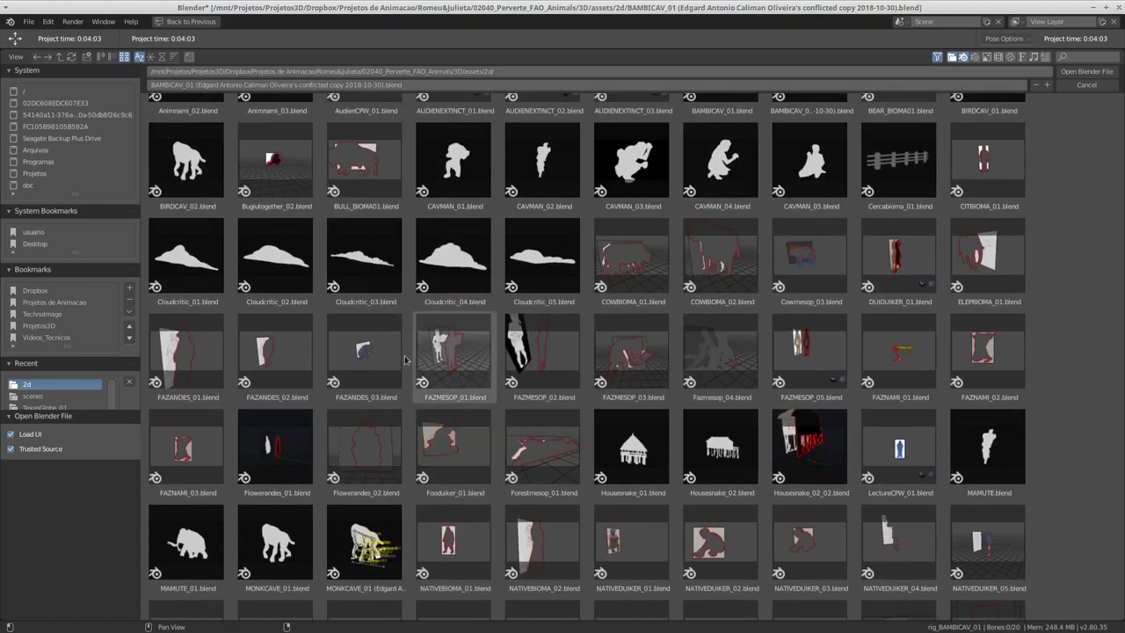
# - Pick and open Cowmesop_03.blend from the thumbnail grid
pyautogui.click(370, 376)
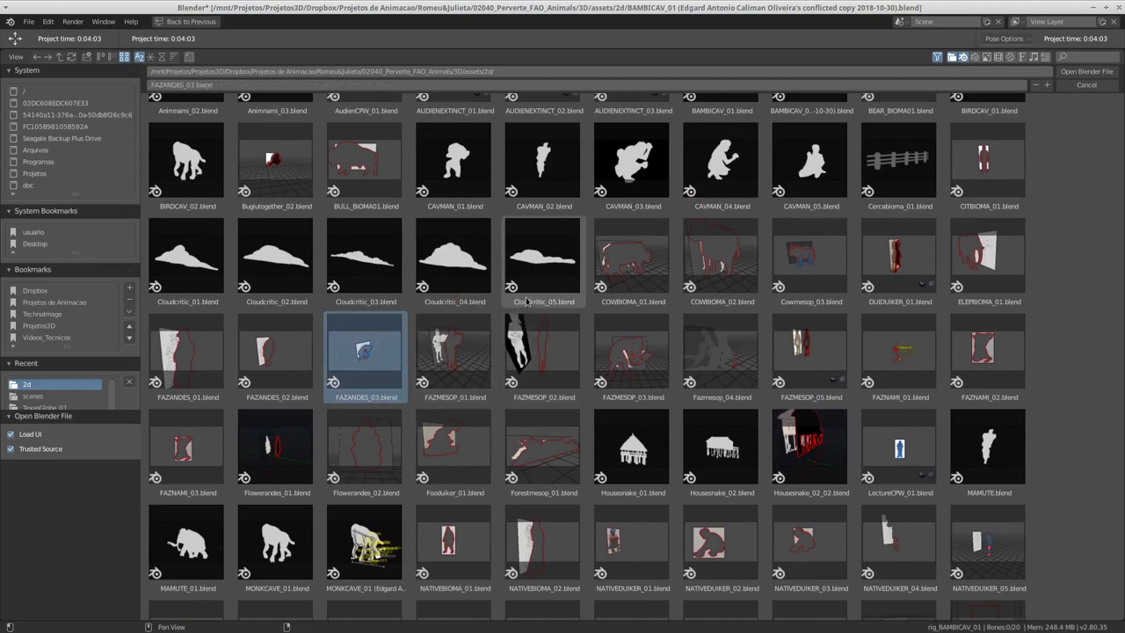
pyautogui.scroll(1, 524, 317)
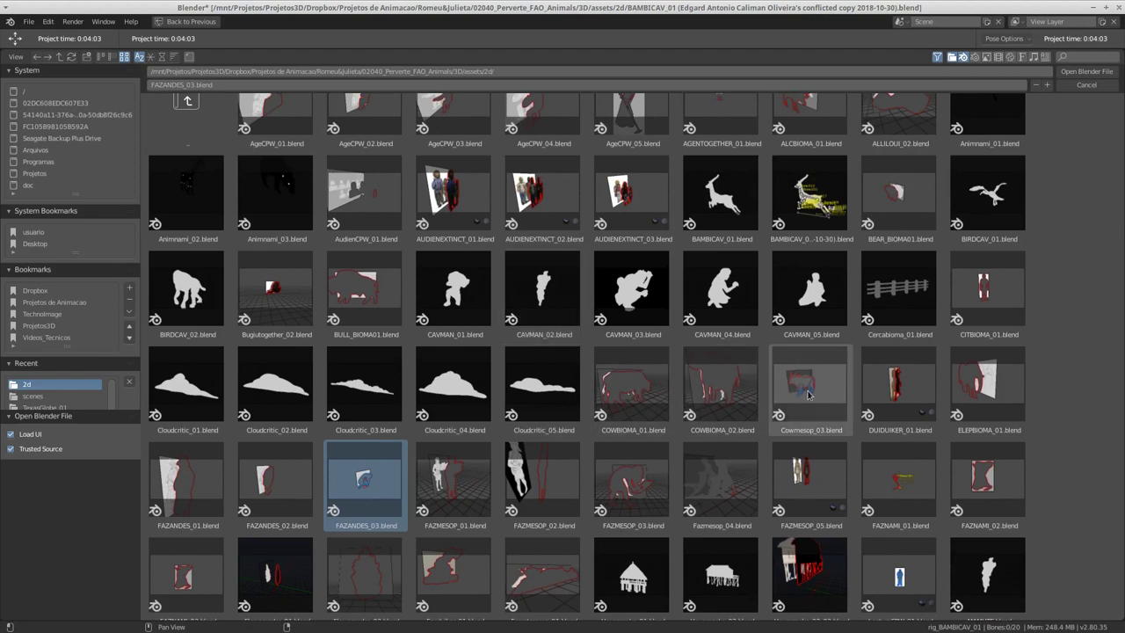
pyautogui.click(809, 395)
pyautogui.doubleClick(798, 387)
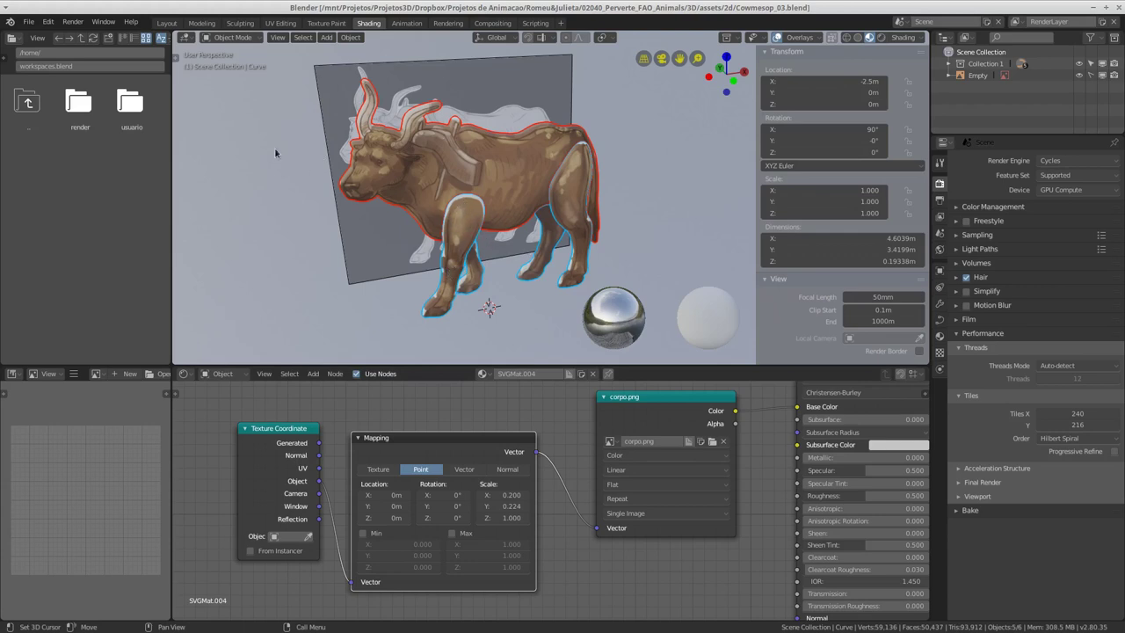
# - Leave the Cowmesop_03 bull and reopen cena10_montagem.blend from the recent files list
pyautogui.click(30, 22)
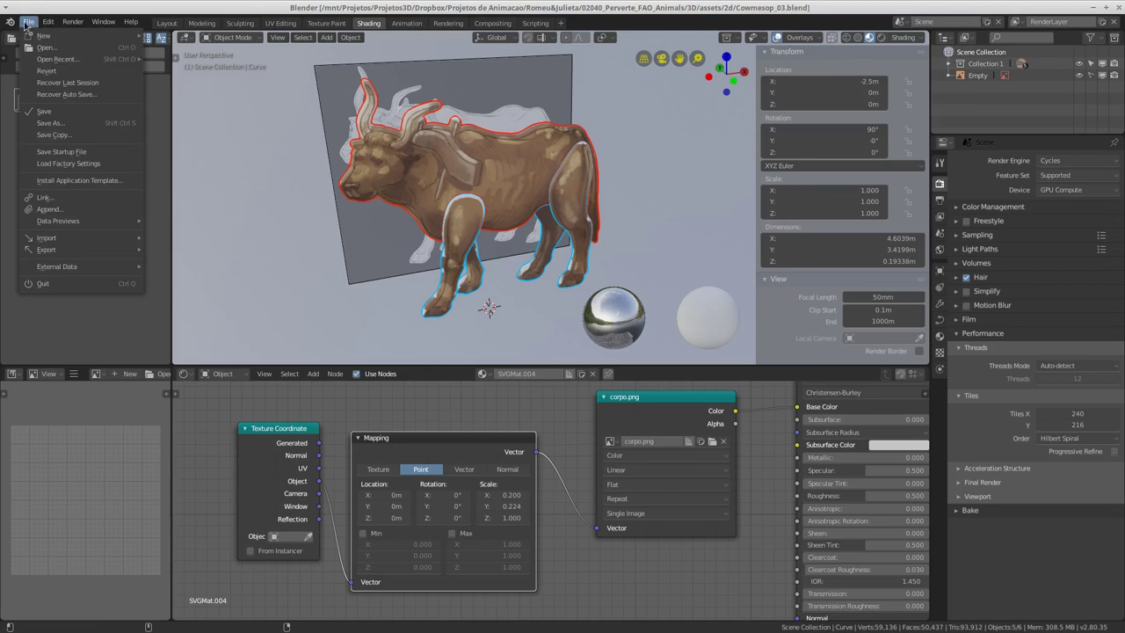
pyautogui.moveTo(360, 243); pyautogui.dragTo(212, 238, button='middle')
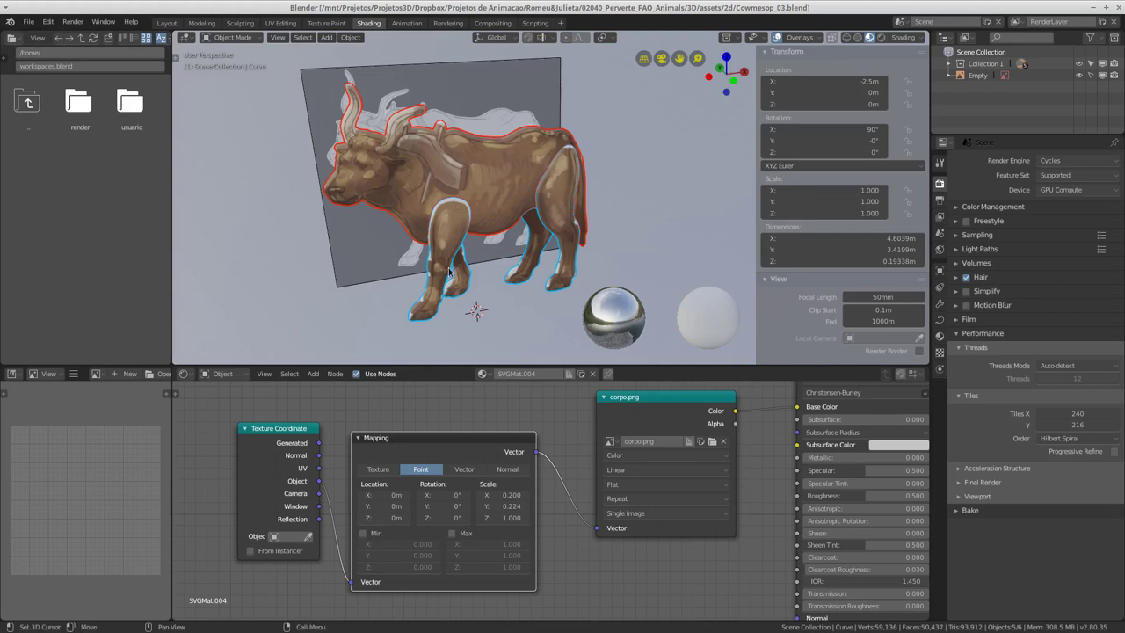
pyautogui.click(29, 22)
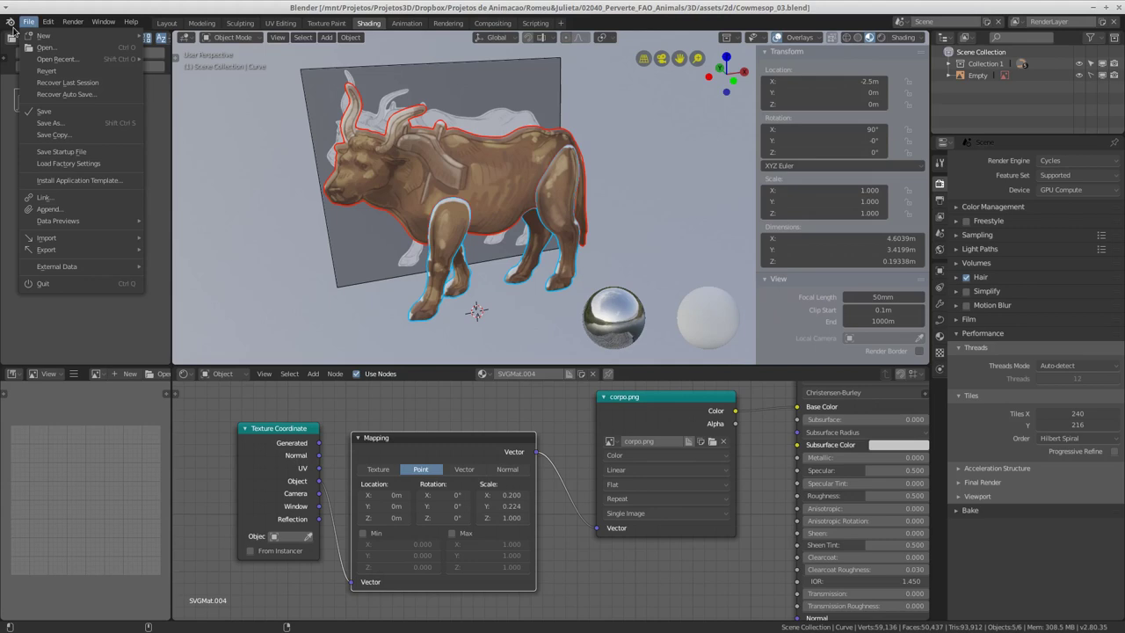
pyautogui.click(485, 250)
pyautogui.click(490, 253)
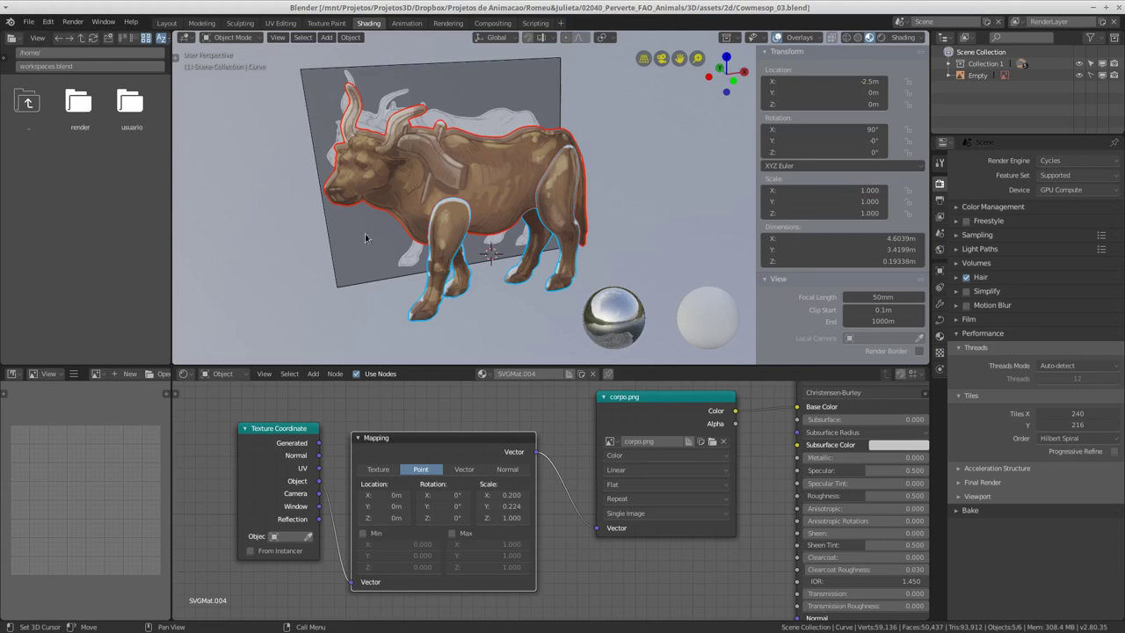
pyautogui.click(31, 23)
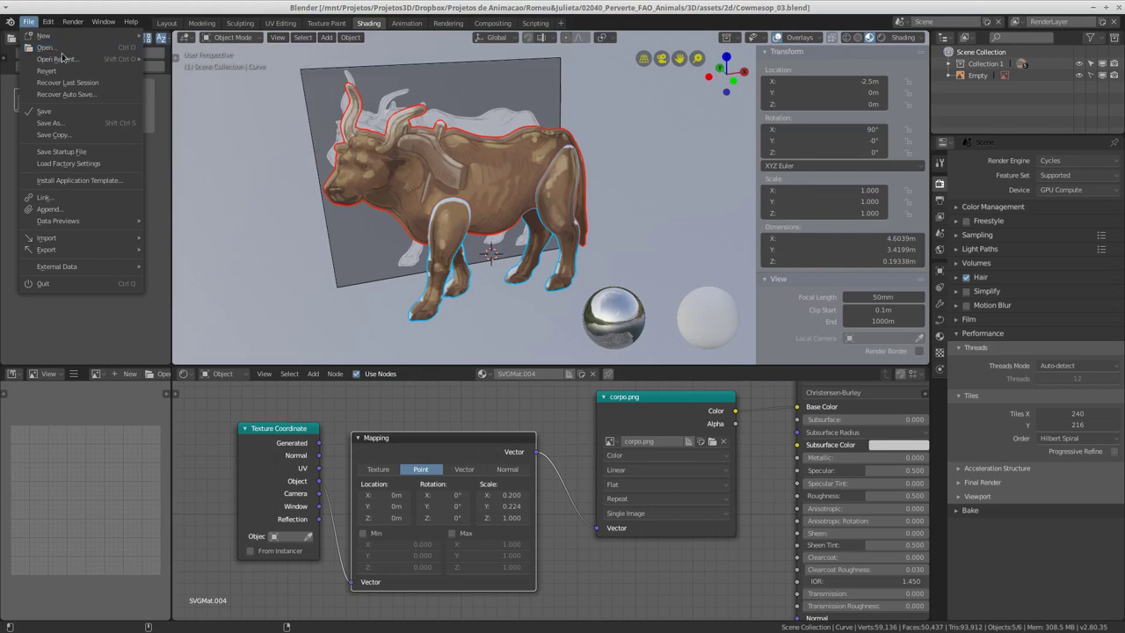
pyautogui.moveTo(57, 59)
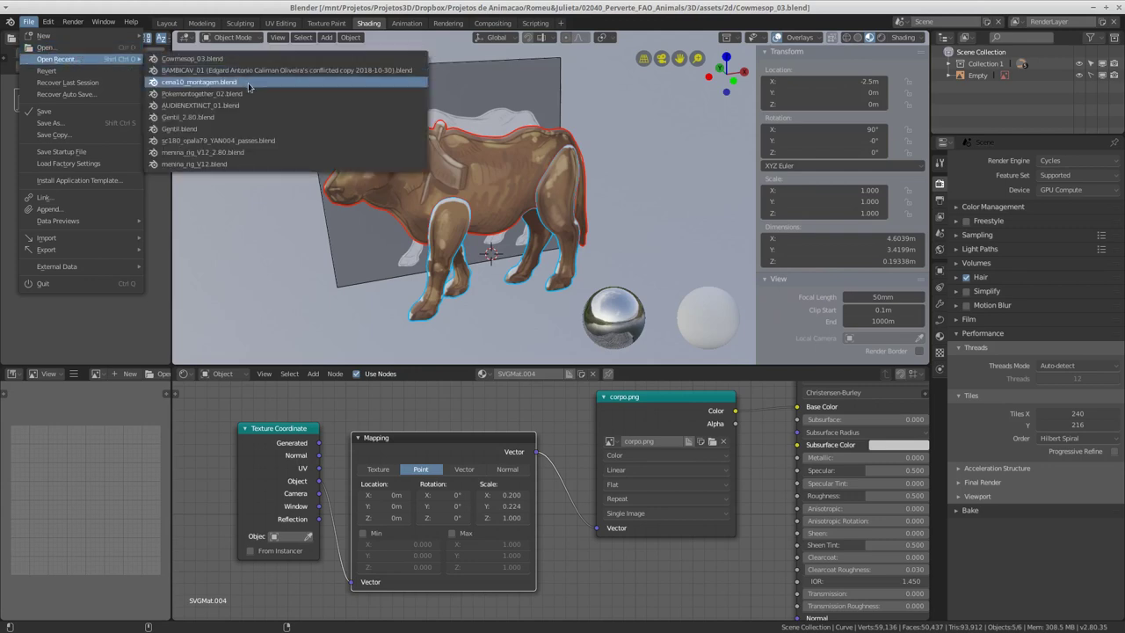
pyautogui.click(250, 81)
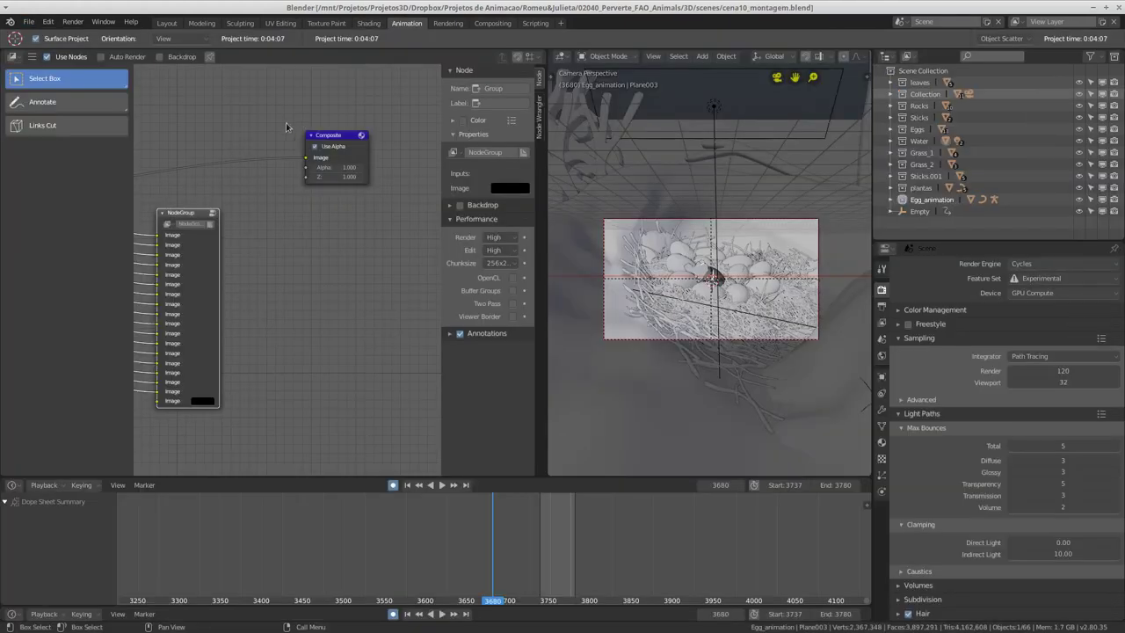
# - Orbit off the egg nest's camera view and call up the open-windows switcher
pyautogui.moveTo(709, 339)
pyautogui.mouseDown(button='middle')
pyautogui.moveTo(688, 372)
pyautogui.moveTo(671, 326)
pyautogui.mouseUp(button='middle')
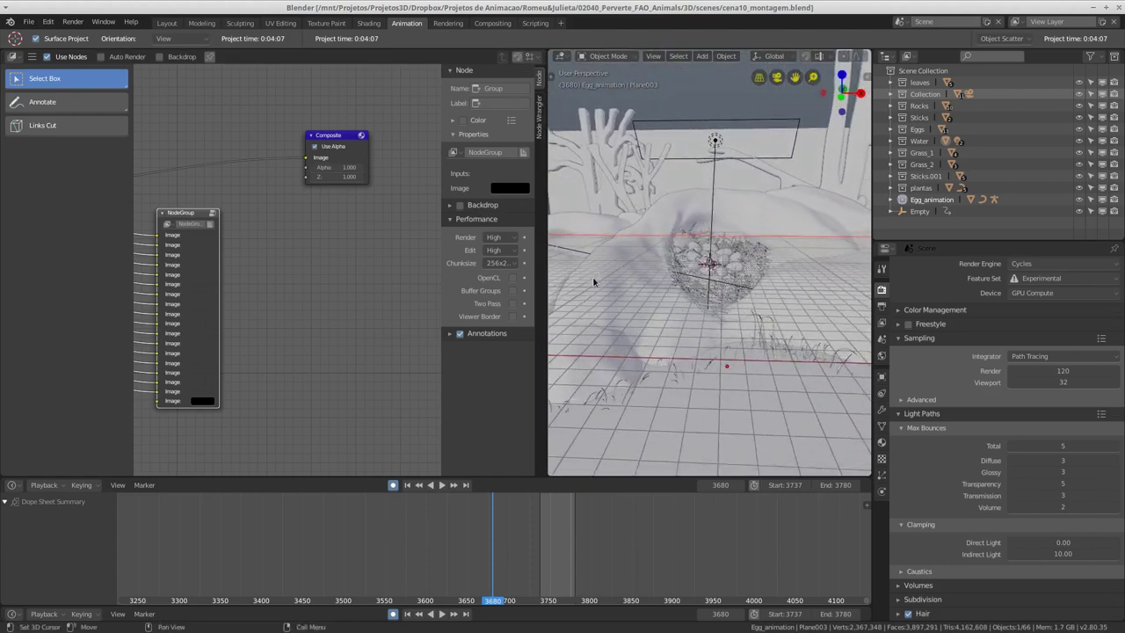
pyautogui.hotkey('alt', 'Tab')
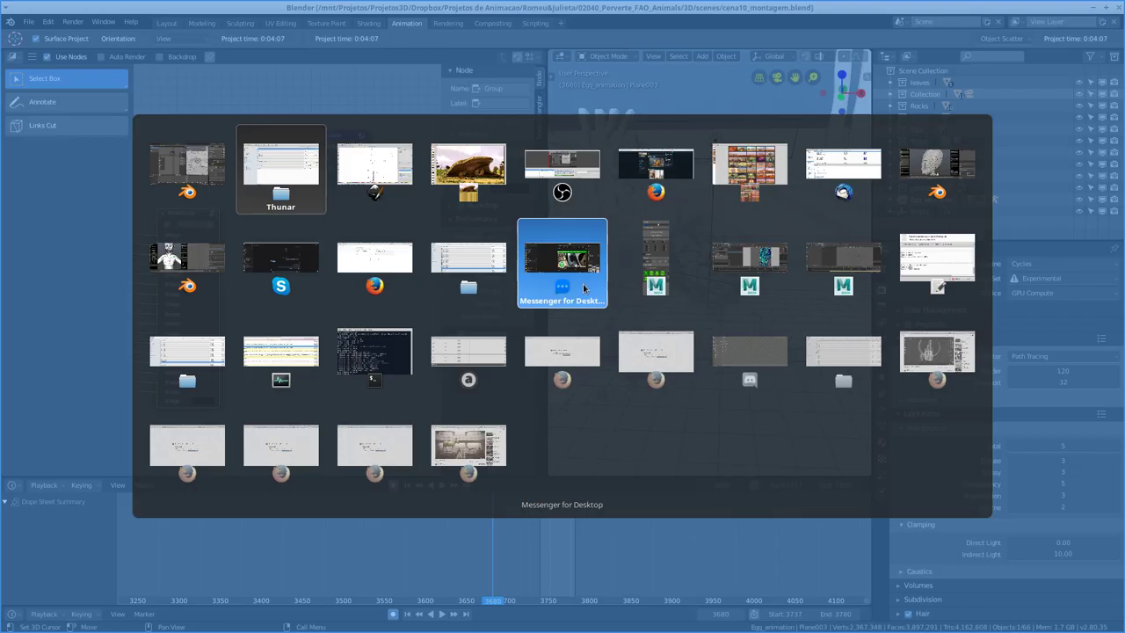
pyautogui.hotkey('alt', 'Tab')
pyautogui.hotkey('alt', 'Tab')
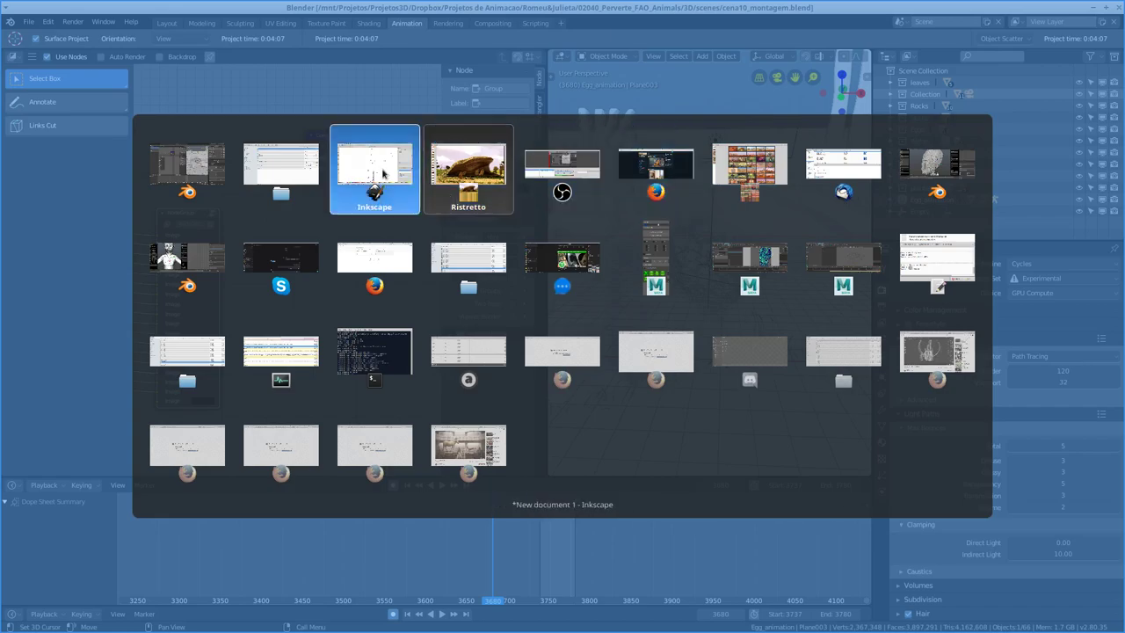
# - In the file manager, go up from Cena_01 to the 02040_Perverte_FAO_Animals project folder
pyautogui.click(293, 180)
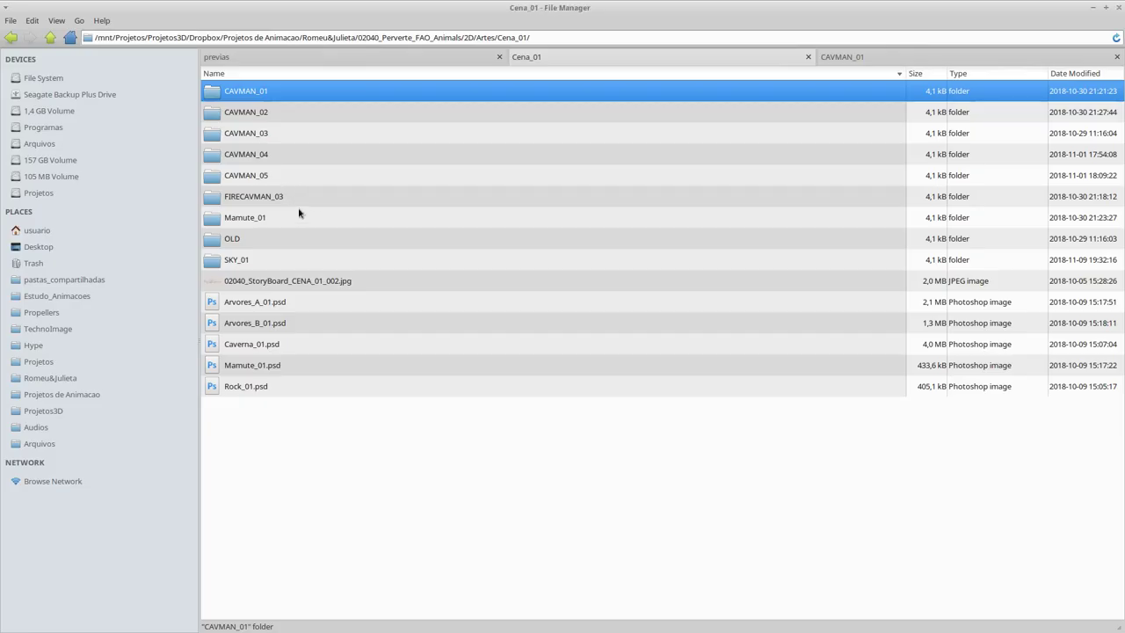
pyautogui.click(51, 37)
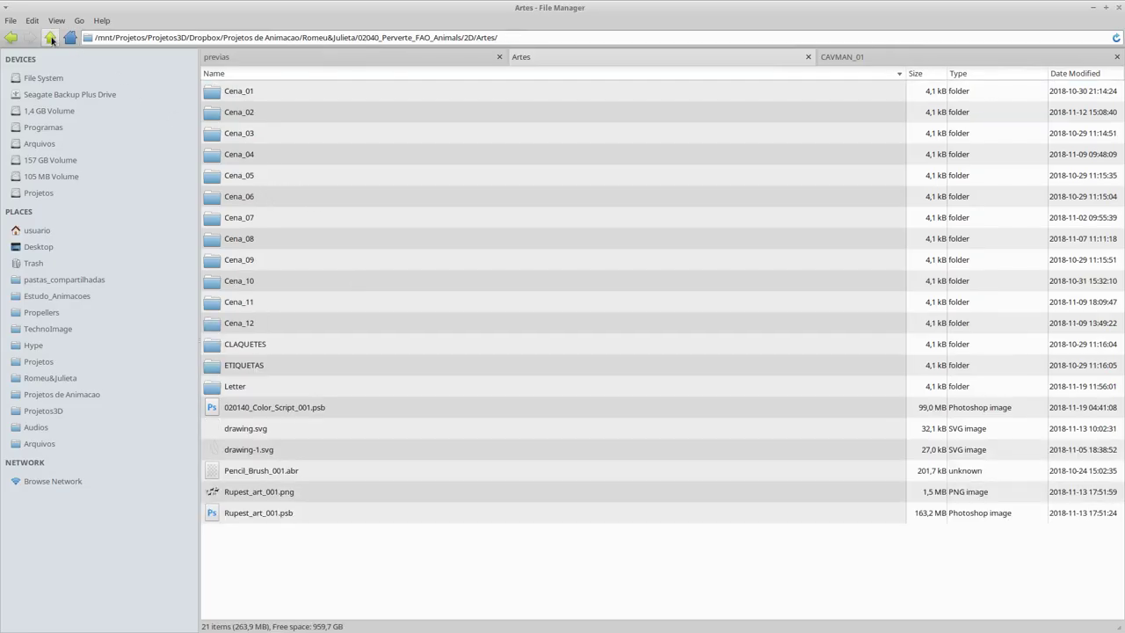
pyautogui.click(51, 38)
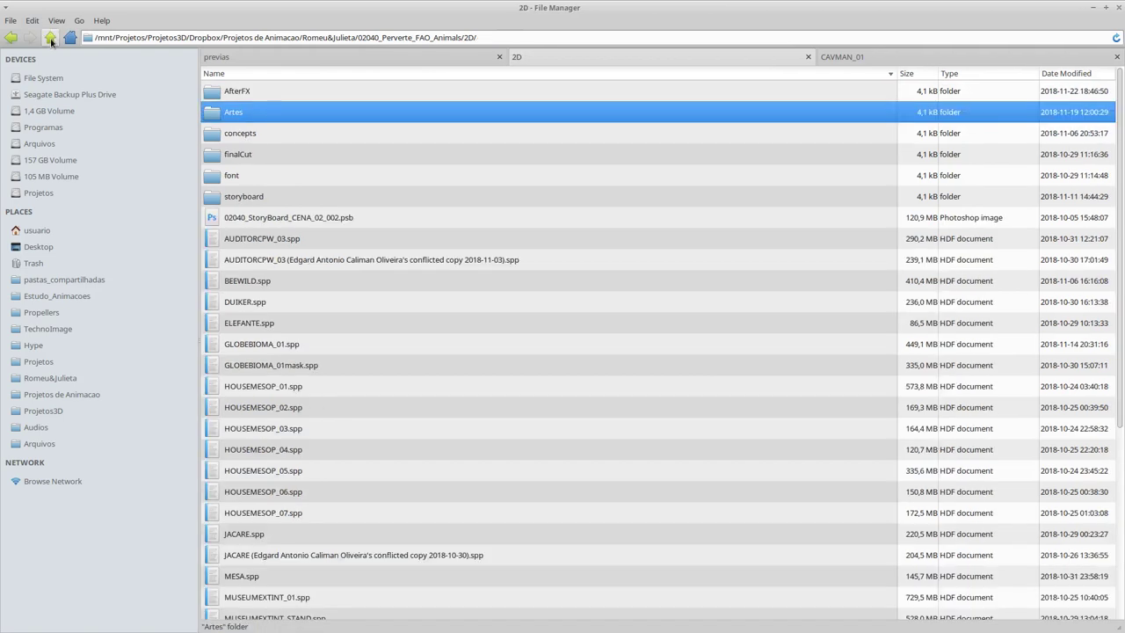
pyautogui.click(51, 38)
pyautogui.click(51, 38)
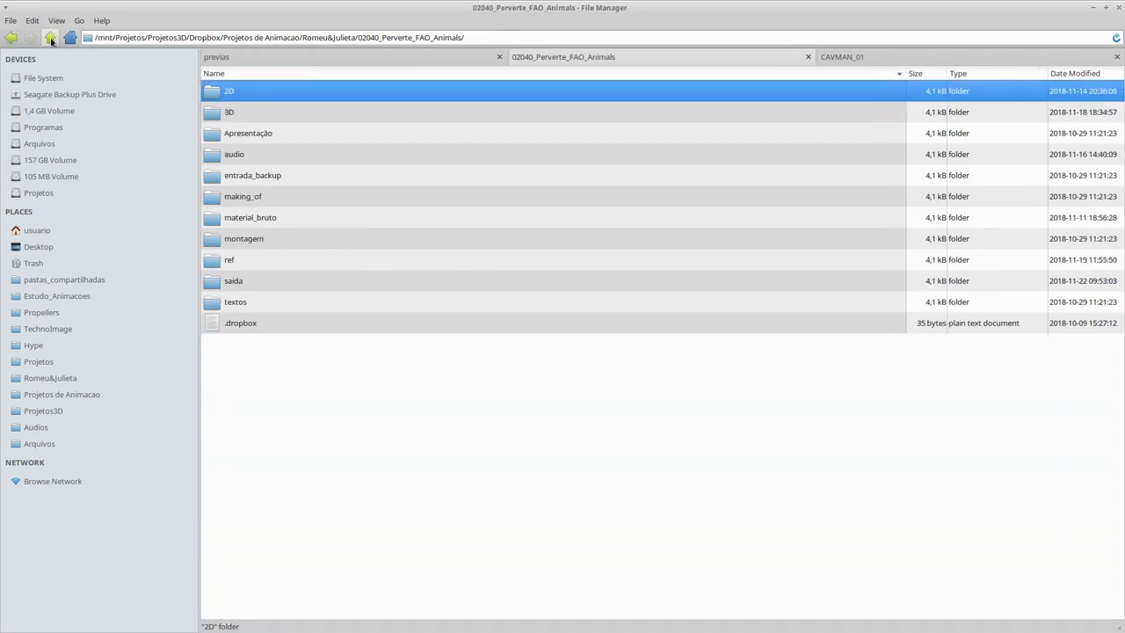
# - Open 3D > renders > previas and scroll down to the Cena10 preview files
pyautogui.doubleClick(244, 114)
pyautogui.click(248, 196)
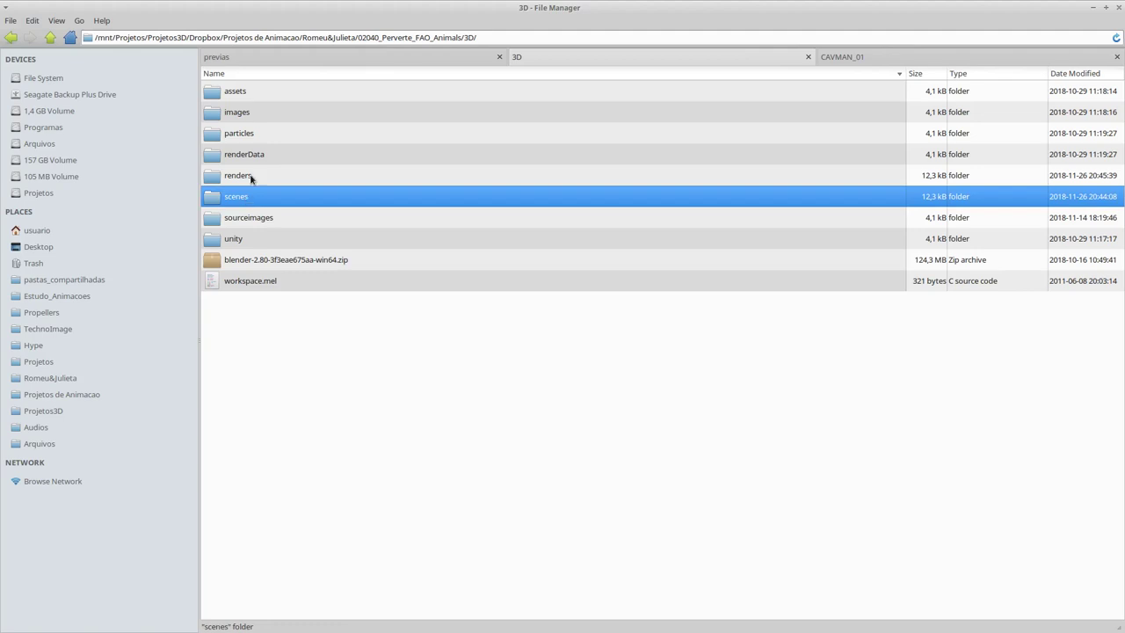
pyautogui.doubleClick(251, 177)
pyautogui.doubleClick(257, 91)
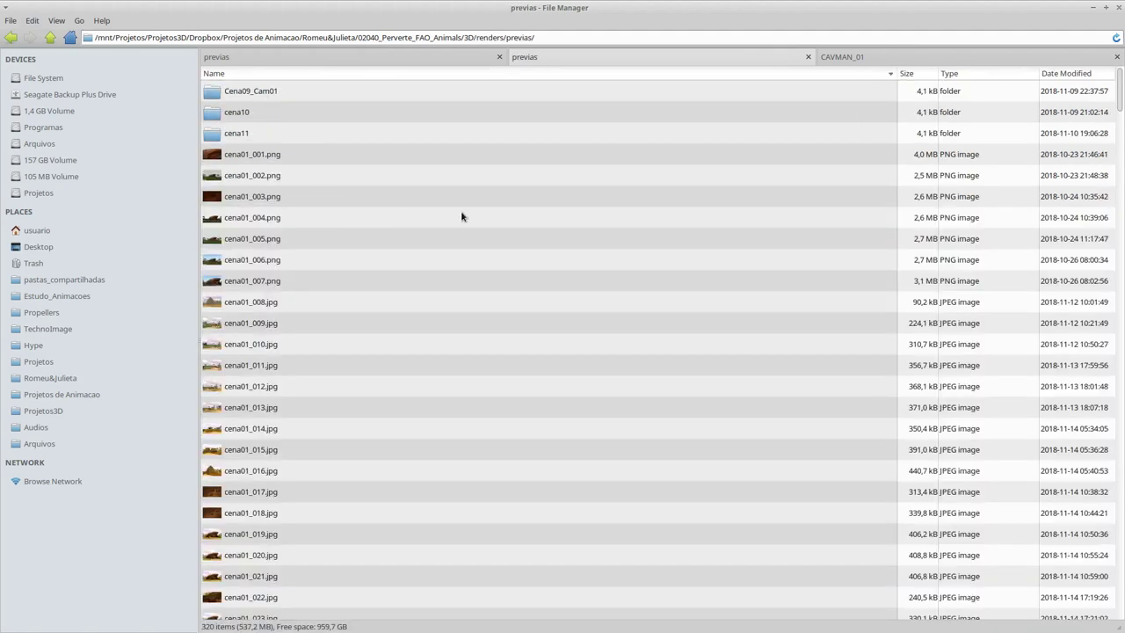
pyautogui.scroll(-5, 460, 210)
pyautogui.scroll(-5, 460, 211)
pyautogui.scroll(-5, 461, 211)
pyautogui.scroll(-5, 461, 211)
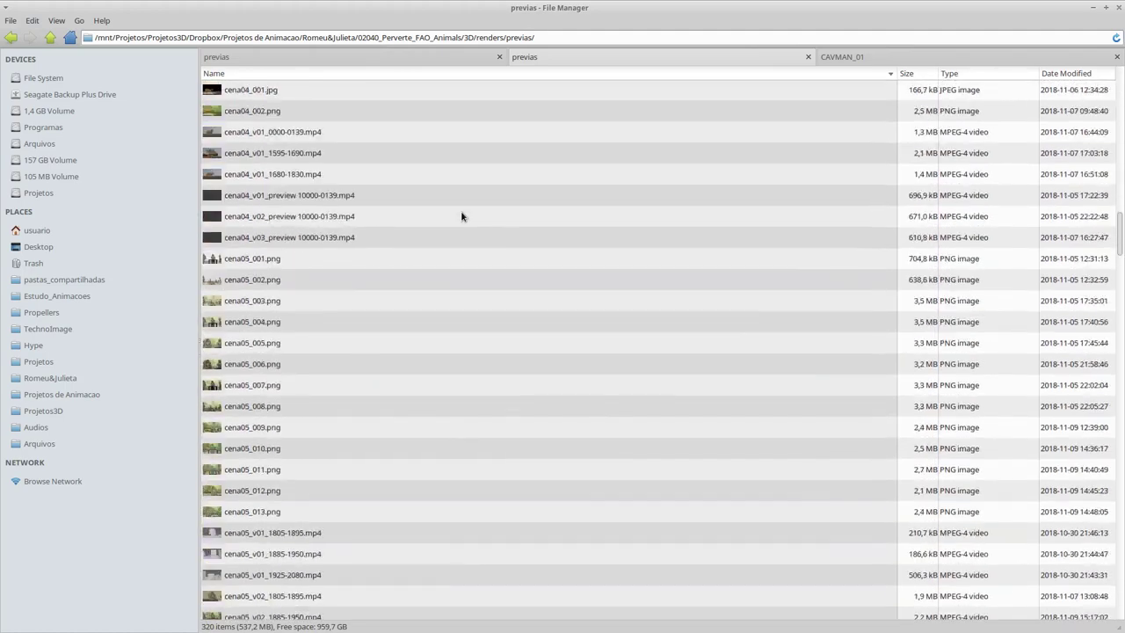
pyautogui.scroll(-5, 461, 216)
pyautogui.scroll(-5, 461, 216)
pyautogui.scroll(-5, 461, 216)
pyautogui.scroll(-5, 461, 216)
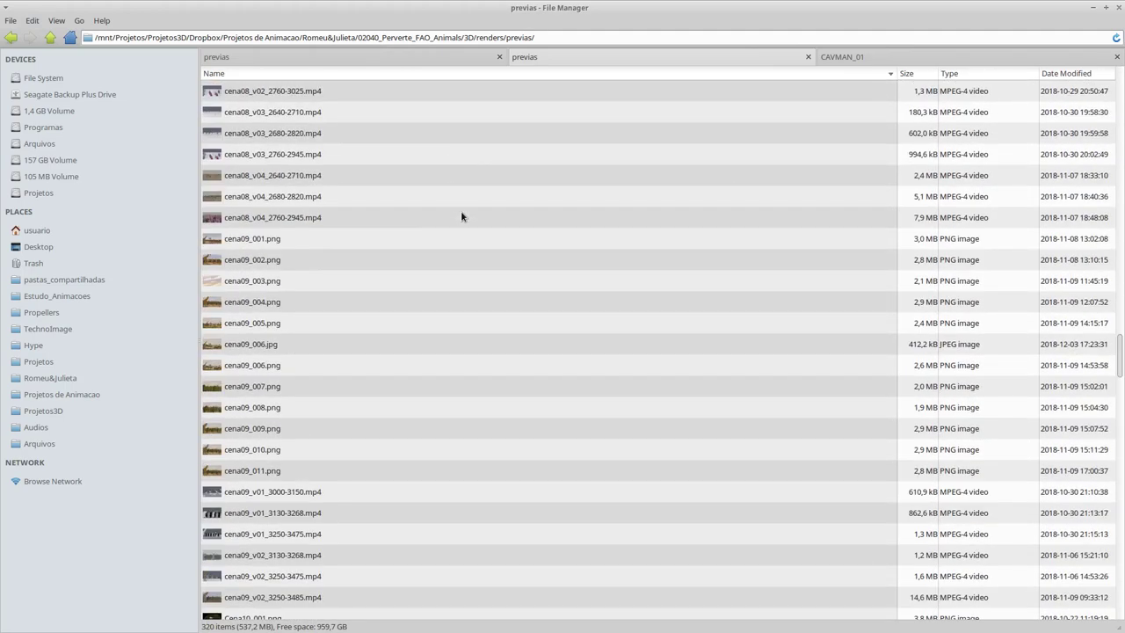
pyautogui.scroll(-4, 461, 217)
pyautogui.scroll(-2, 461, 216)
# - View Cena10_010.png in Ristretto and advance two images to Cena11_002
pyautogui.doubleClick(295, 419)
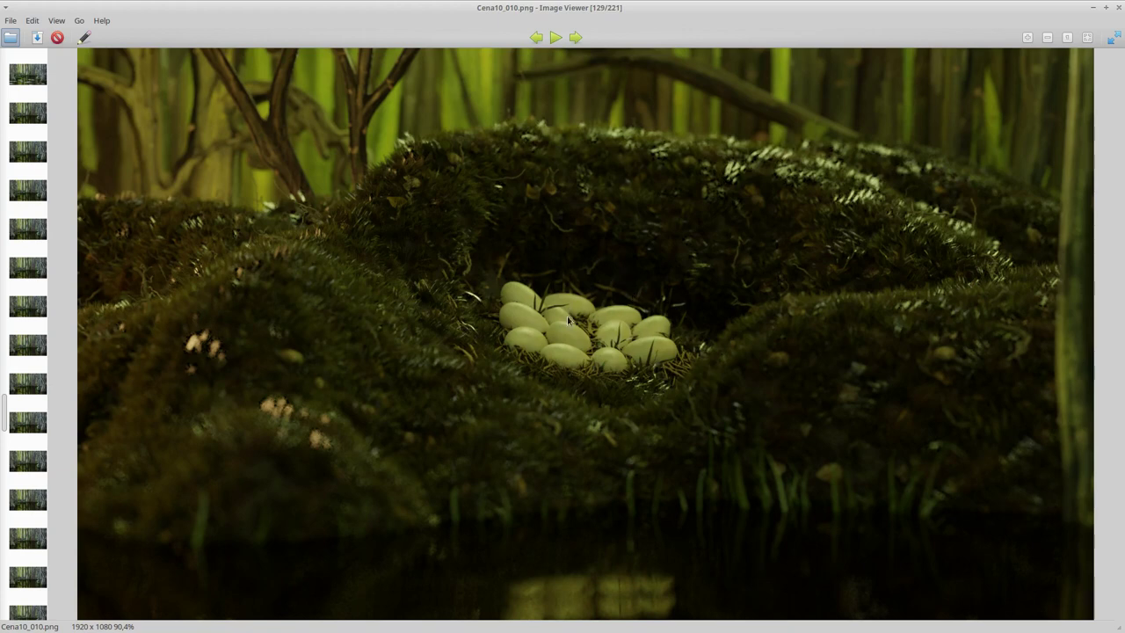
pyautogui.scroll(-1, 571, 323)
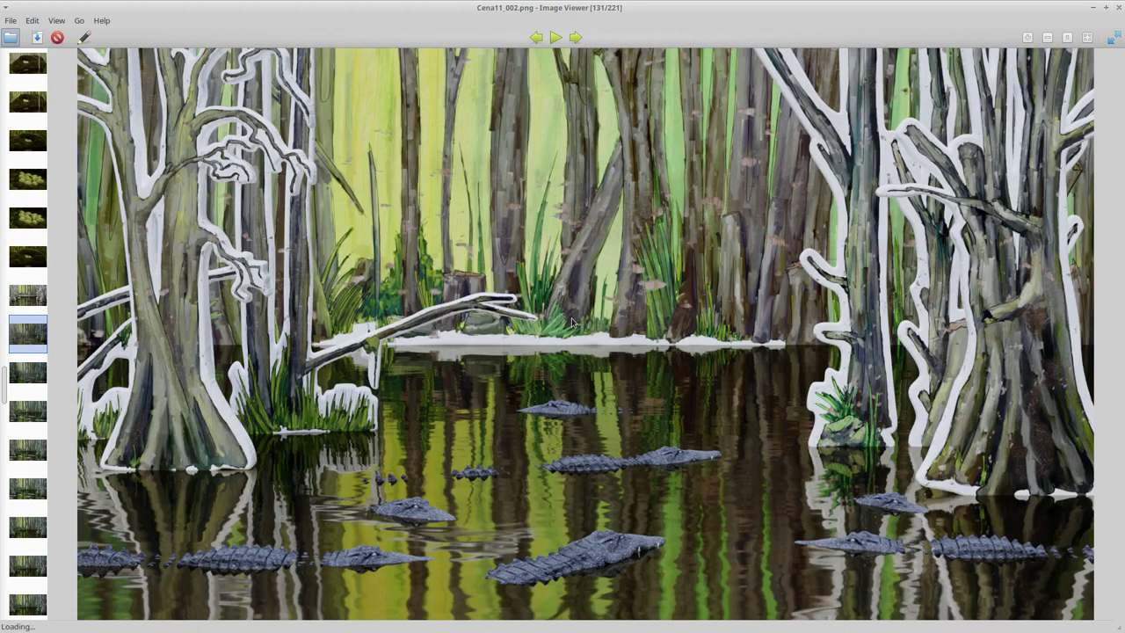
pyautogui.scroll(-1, 581, 336)
# - Close the viewer, return to Blender at frame 3748, and zoom in on the broken egg
pyautogui.hotkey('ctrl', 'w')
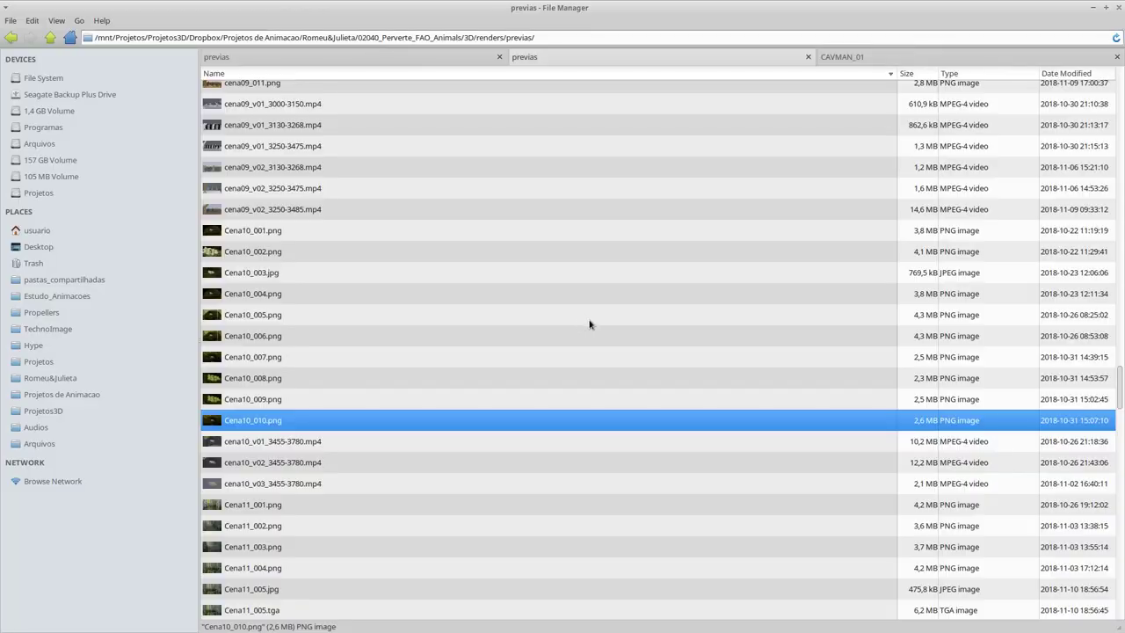
pyautogui.hotkey('alt', 'Tab')
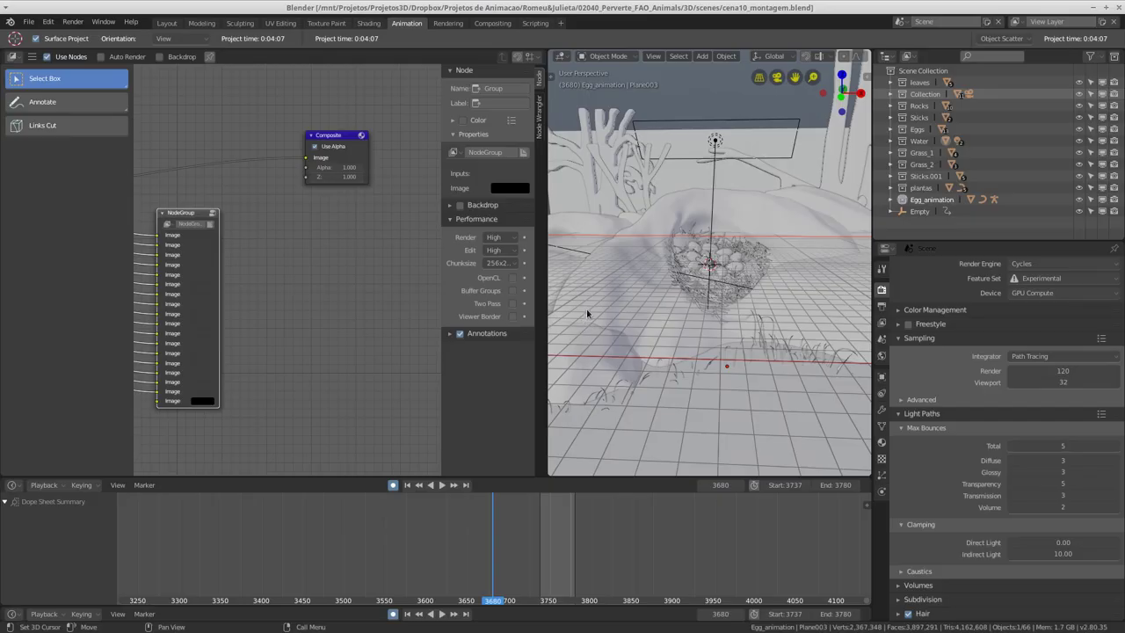
pyautogui.click(548, 538)
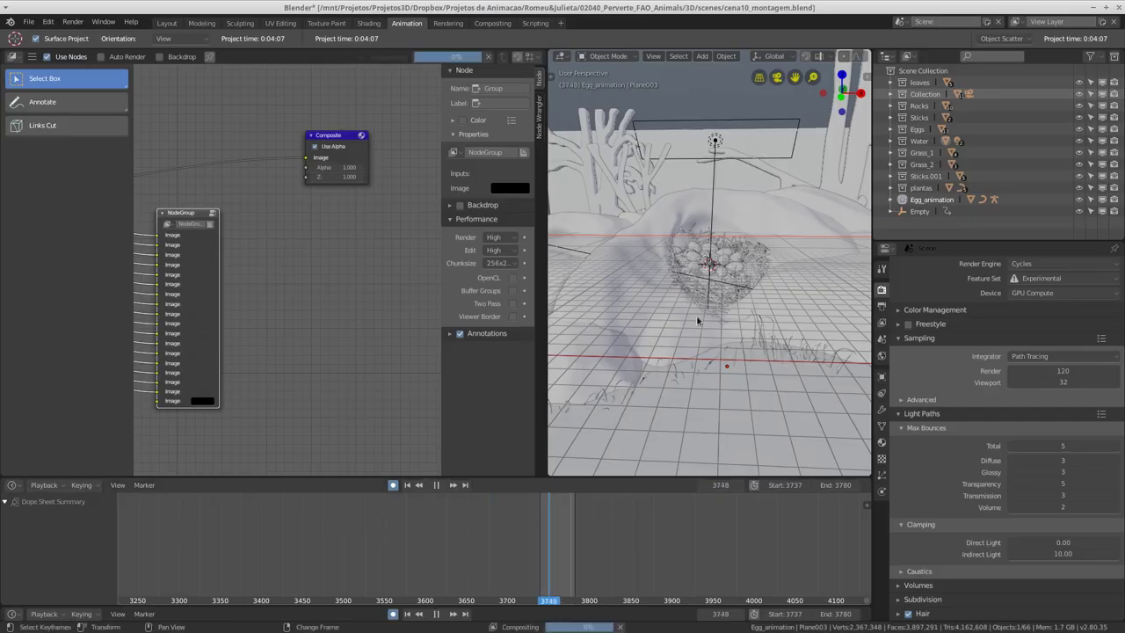
pyautogui.scroll(4, 699, 334)
pyautogui.moveTo(699, 334); pyautogui.dragTo(722, 293, button='middle')
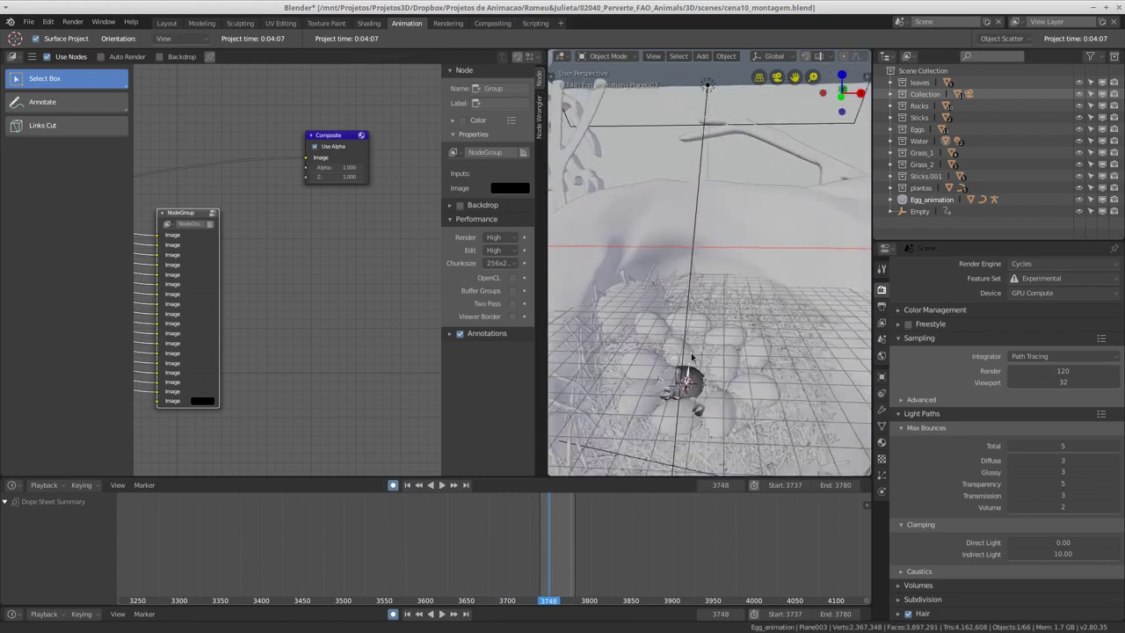
pyautogui.scroll(2, 721, 290)
pyautogui.scroll(2, 716, 294)
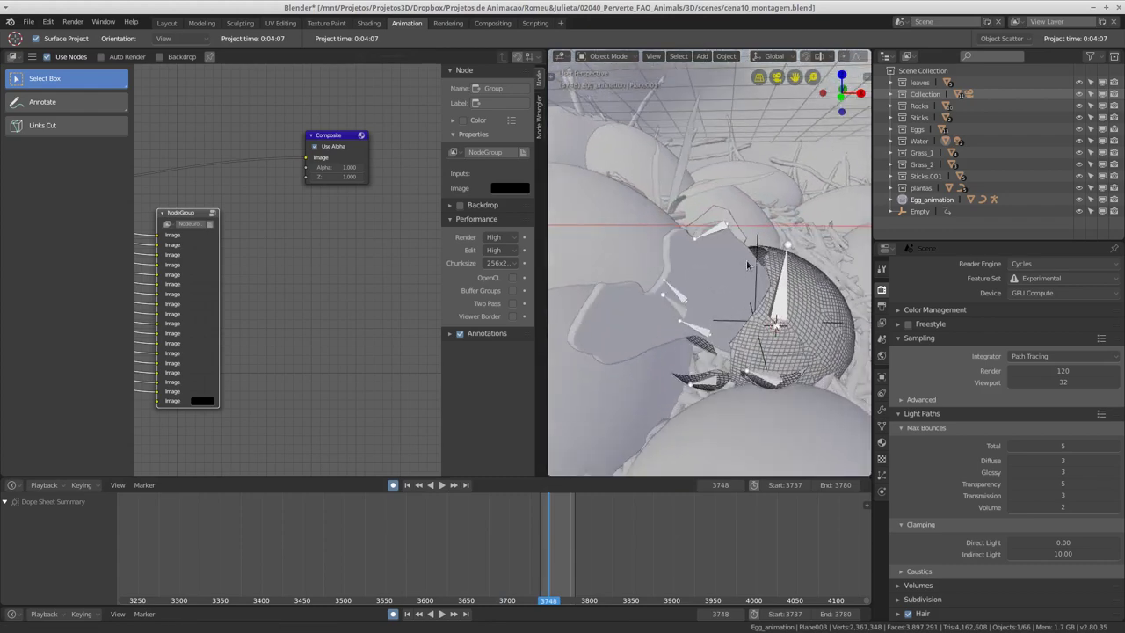
pyautogui.scroll(2, 708, 304)
pyautogui.scroll(2, 699, 309)
pyautogui.keyDown('shift'); pyautogui.moveTo(699, 310); pyautogui.dragTo(776, 306, button='middle'); pyautogui.keyUp('shift')
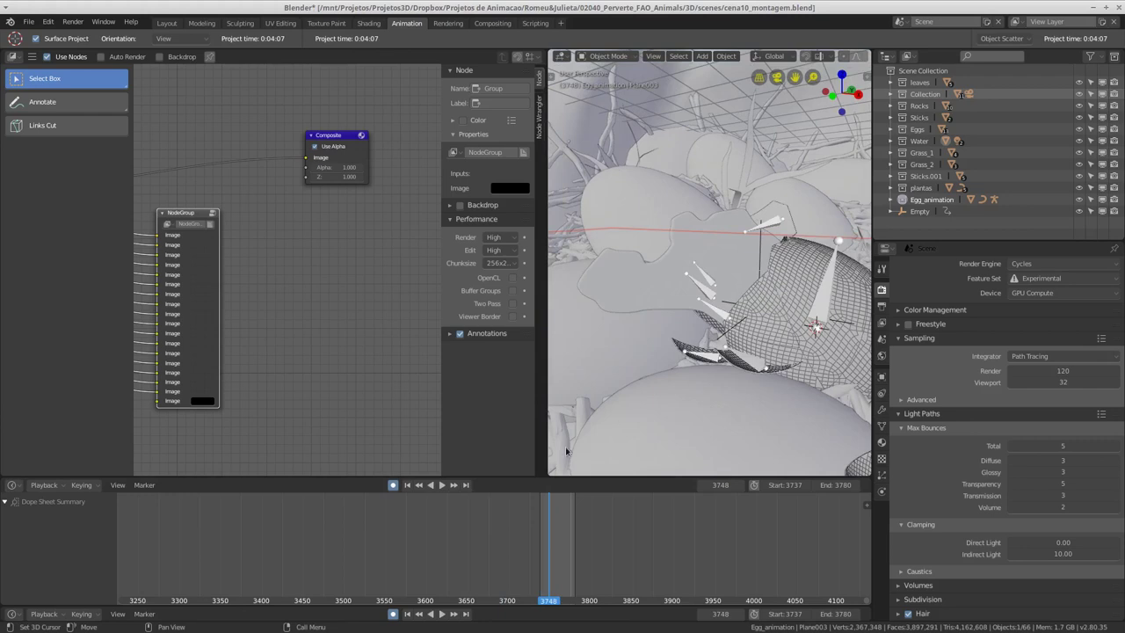
# - Play the hatching animation, scrub between frames 3657 and 3664, and place the 3D cursor beside the egg
pyautogui.press('space')
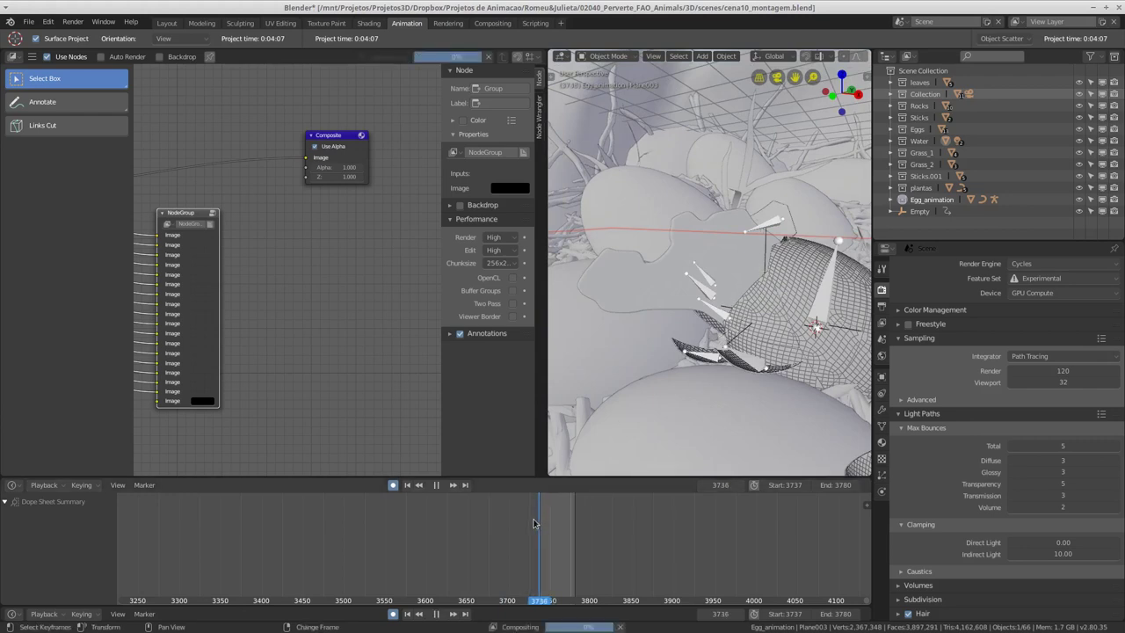
pyautogui.moveTo(533, 523); pyautogui.dragTo(448, 528, button='right')
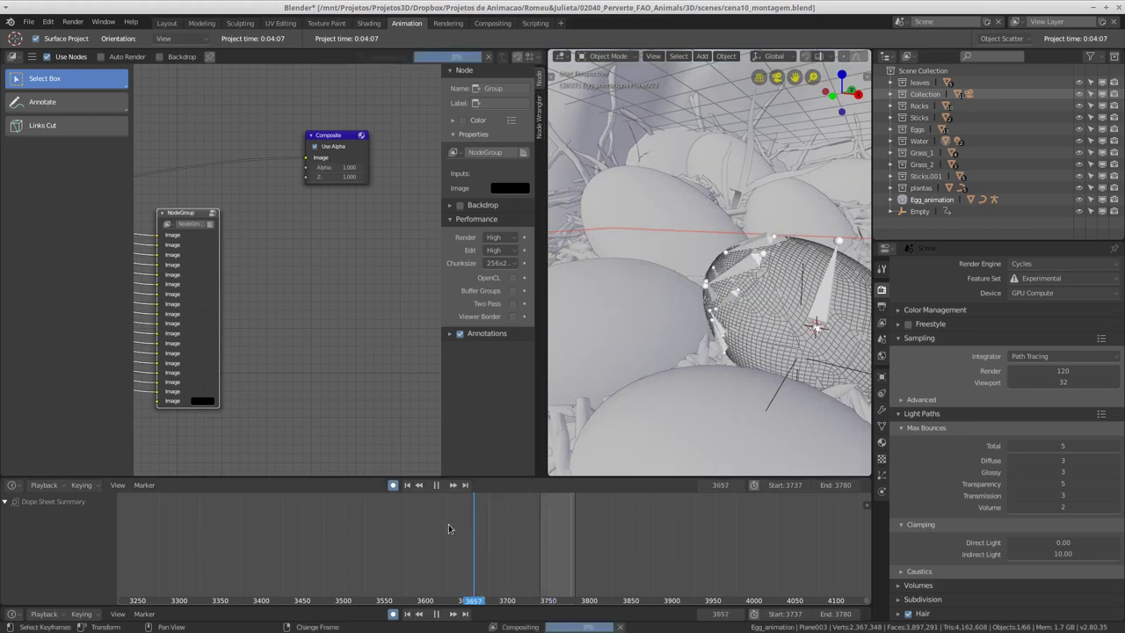
pyautogui.moveTo(448, 527); pyautogui.dragTo(576, 524, button='right')
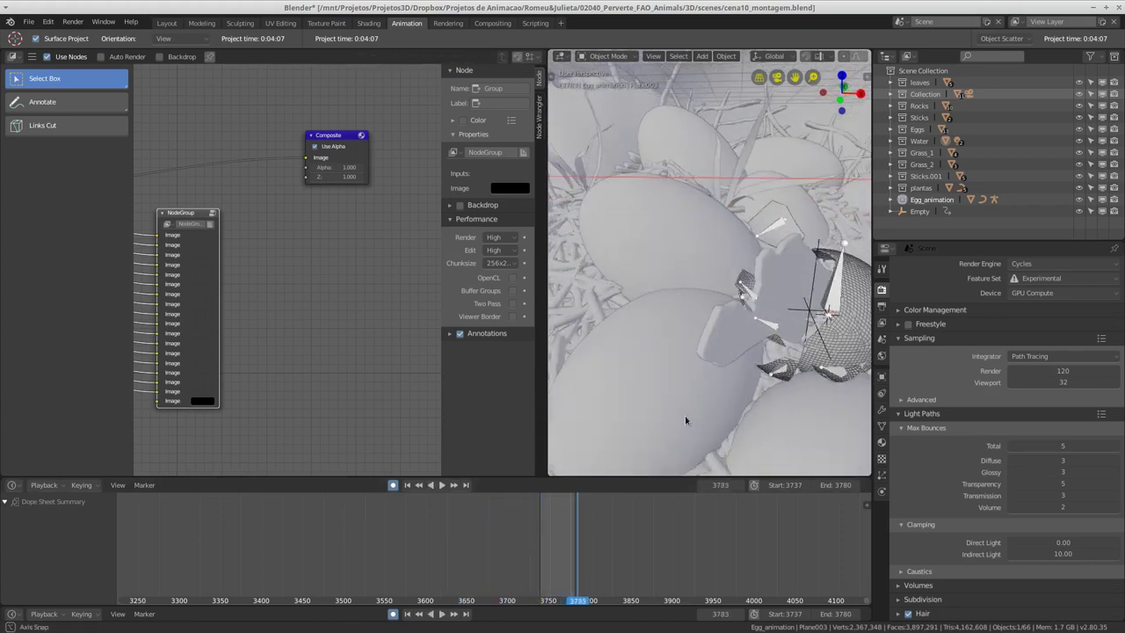
pyautogui.moveTo(685, 420)
pyautogui.mouseDown(button='middle')
pyautogui.moveTo(761, 388)
pyautogui.moveTo(667, 389)
pyautogui.moveTo(697, 352)
pyautogui.moveTo(699, 363)
pyautogui.moveTo(680, 357)
pyautogui.moveTo(740, 307)
pyautogui.mouseUp(button='middle')
pyautogui.click(730, 348)
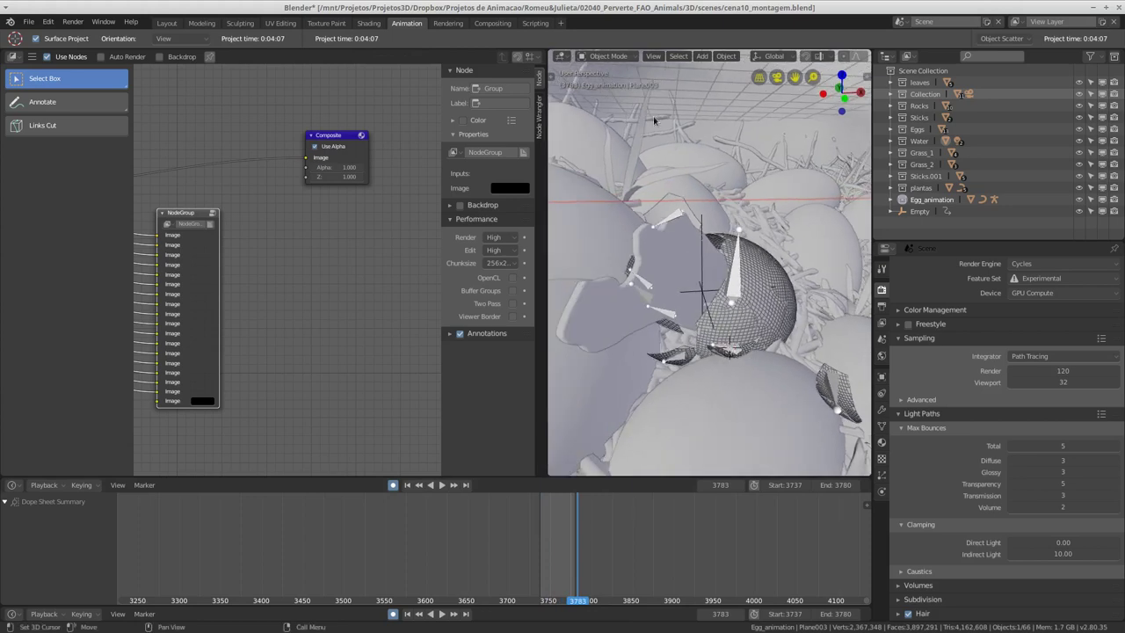
# - Select the Move tool, hide the viewport toolbar, and orbit around the eggs and nest
pyautogui.moveTo(553, 77); pyautogui.dragTo(580, 79)
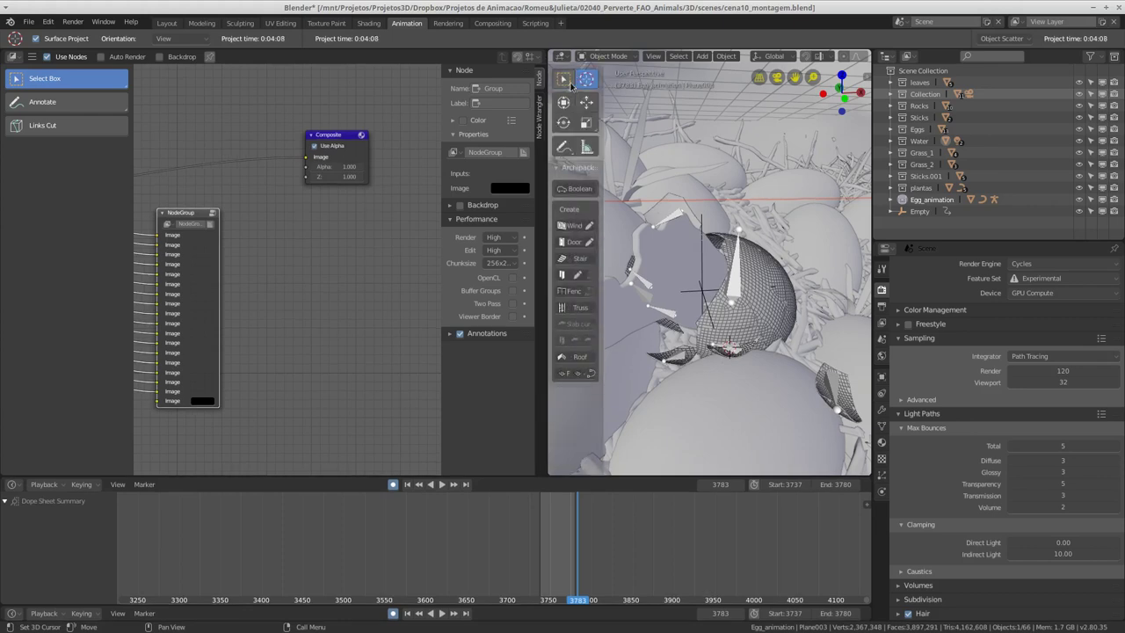
pyautogui.click(587, 102)
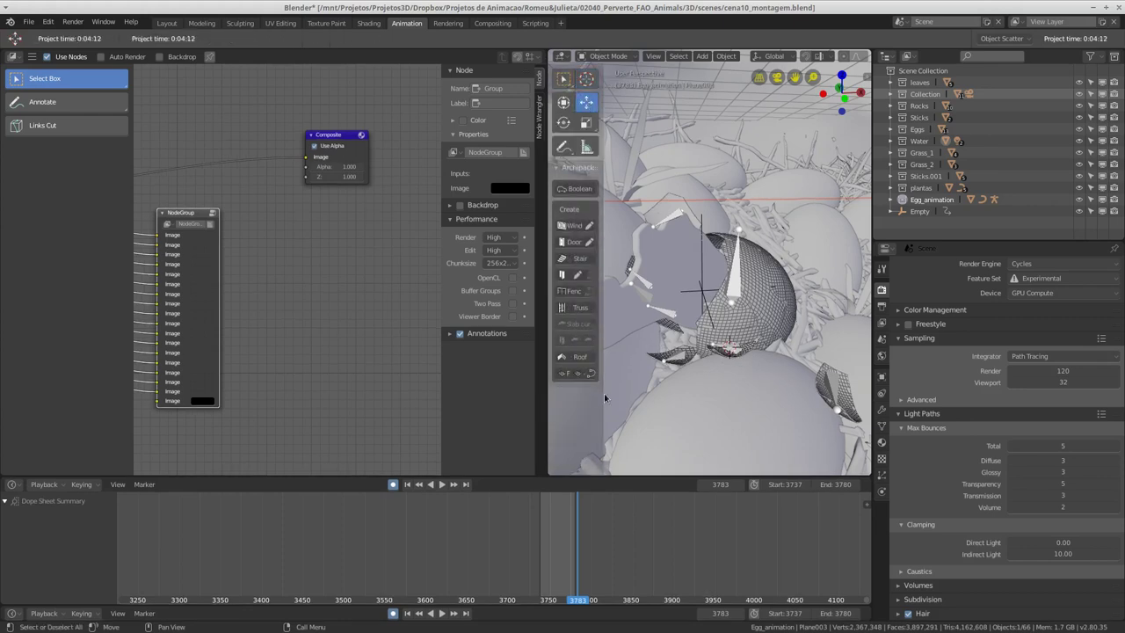
pyautogui.moveTo(604, 397); pyautogui.dragTo(571, 398)
pyautogui.moveTo(674, 364)
pyautogui.mouseDown(button='middle')
pyautogui.moveTo(721, 357)
pyautogui.moveTo(735, 257)
pyautogui.moveTo(737, 344)
pyautogui.moveTo(668, 413)
pyautogui.mouseUp(button='middle')
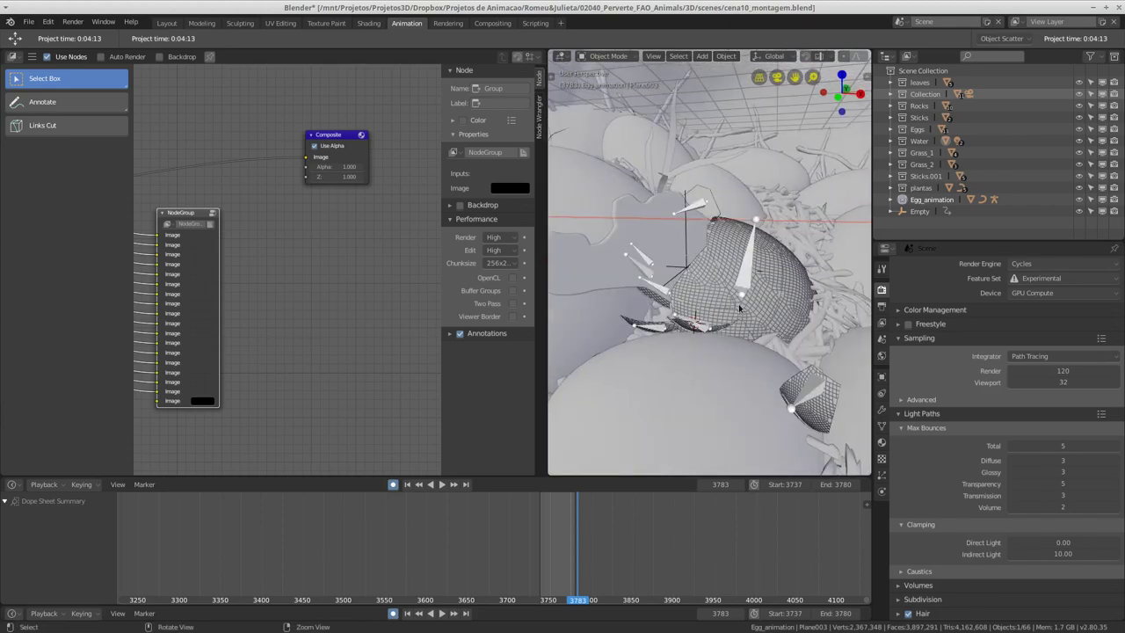
# - Play the hatching shot, stop at frame 3764, zoom in, and open the window overview
pyautogui.press('space')
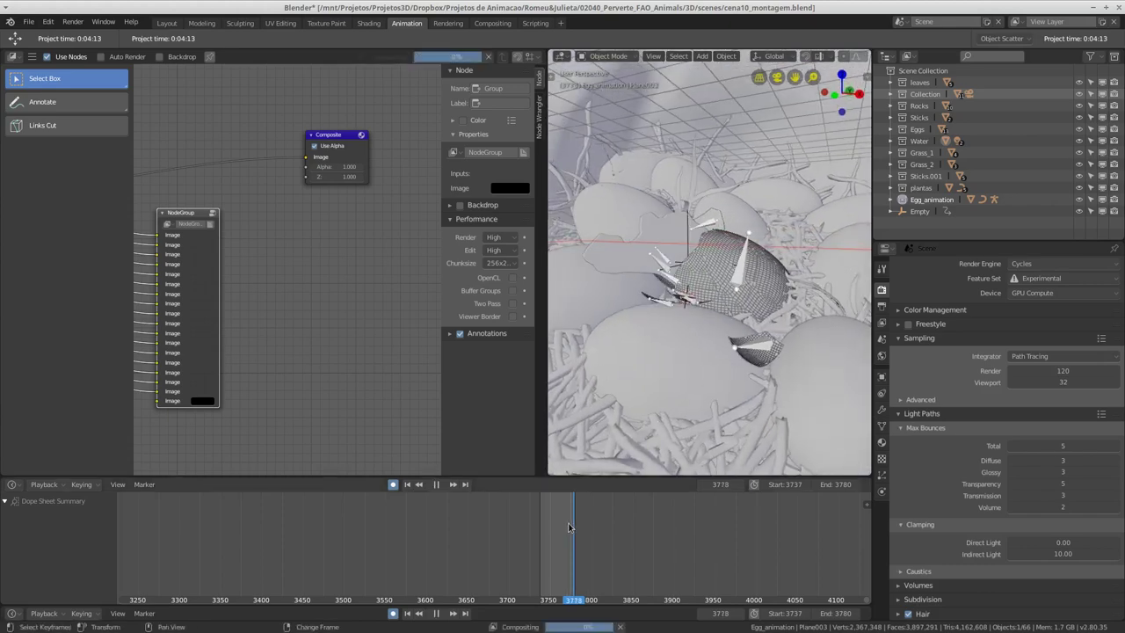
pyautogui.moveTo(530, 517)
pyautogui.mouseDown()
pyautogui.moveTo(483, 523)
pyautogui.moveTo(481, 513)
pyautogui.moveTo(518, 512)
pyautogui.mouseUp()
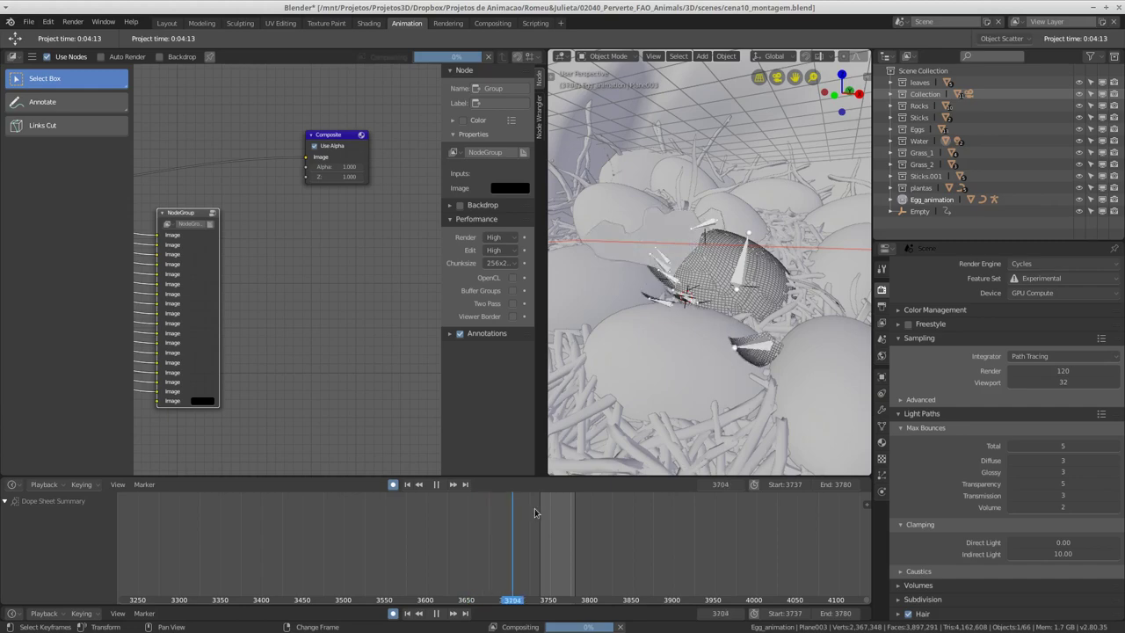
pyautogui.press('space')
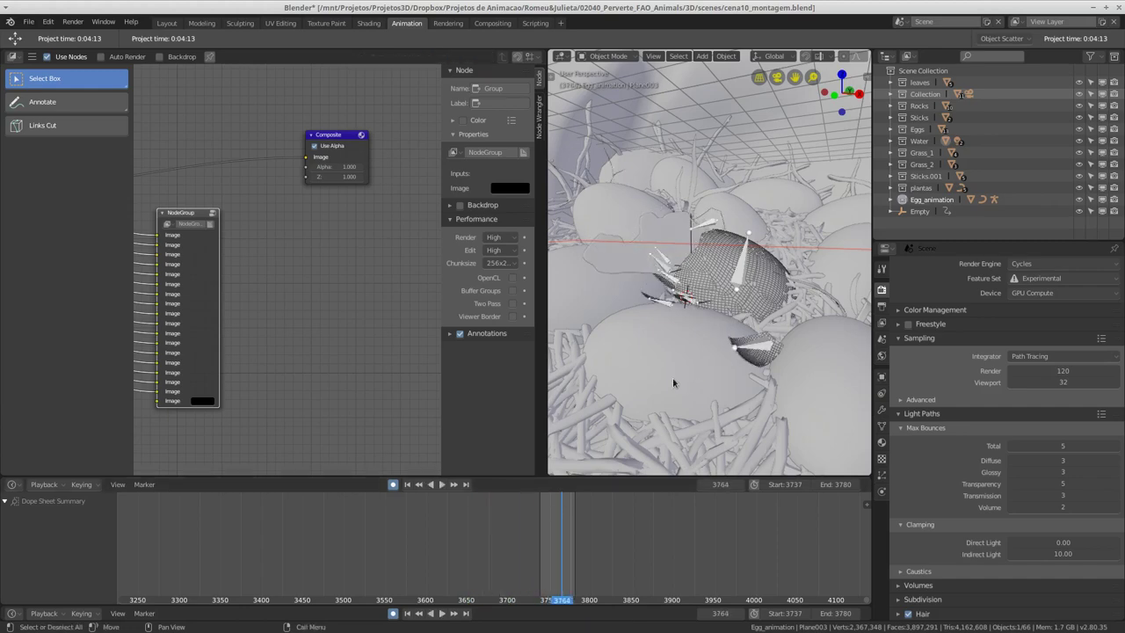
pyautogui.moveTo(691, 384); pyautogui.dragTo(673, 367, button='middle')
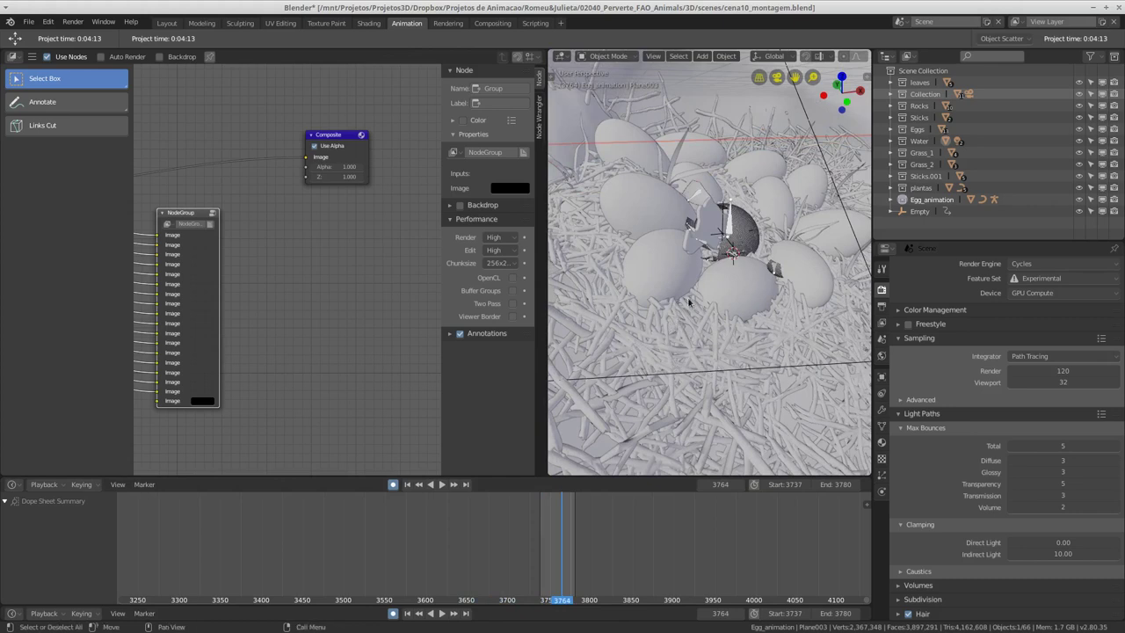
pyautogui.scroll(1, 703, 299)
pyautogui.scroll(1, 705, 308)
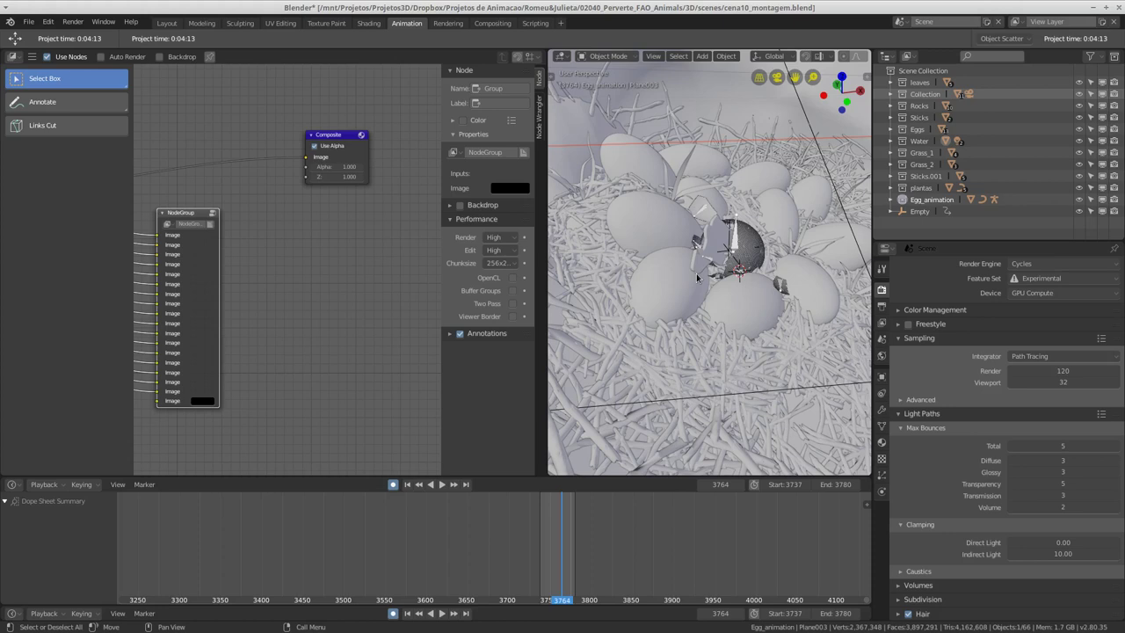
pyautogui.hotkey('ctrl', 'F9')
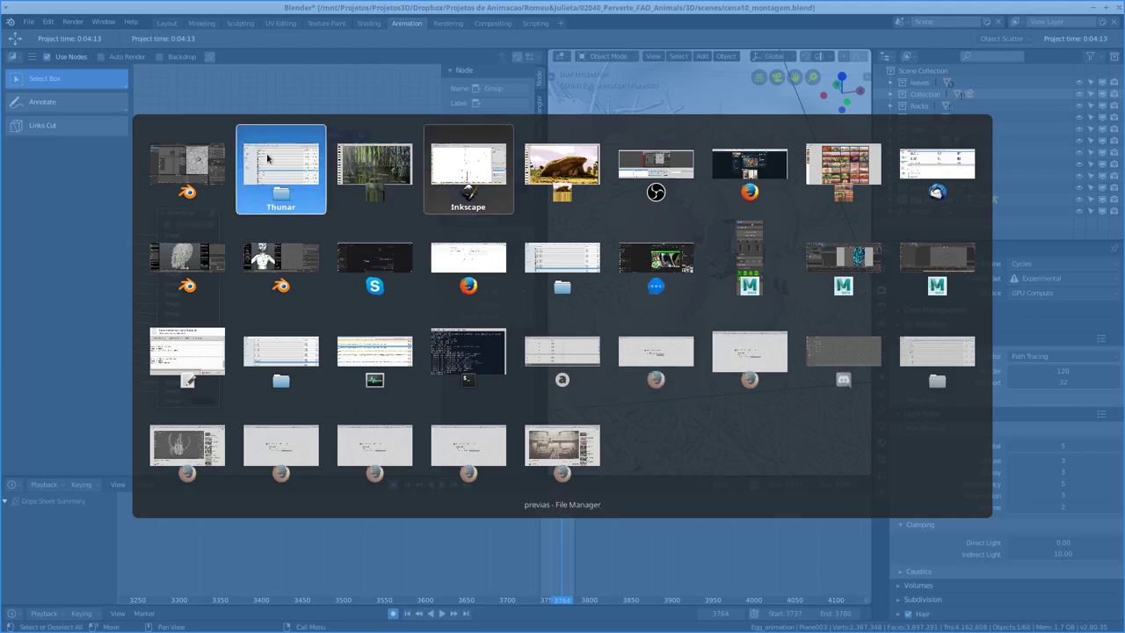
# - In the file manager, climb from renders to the project folder and open 2D > concepts
pyautogui.click(280, 176)
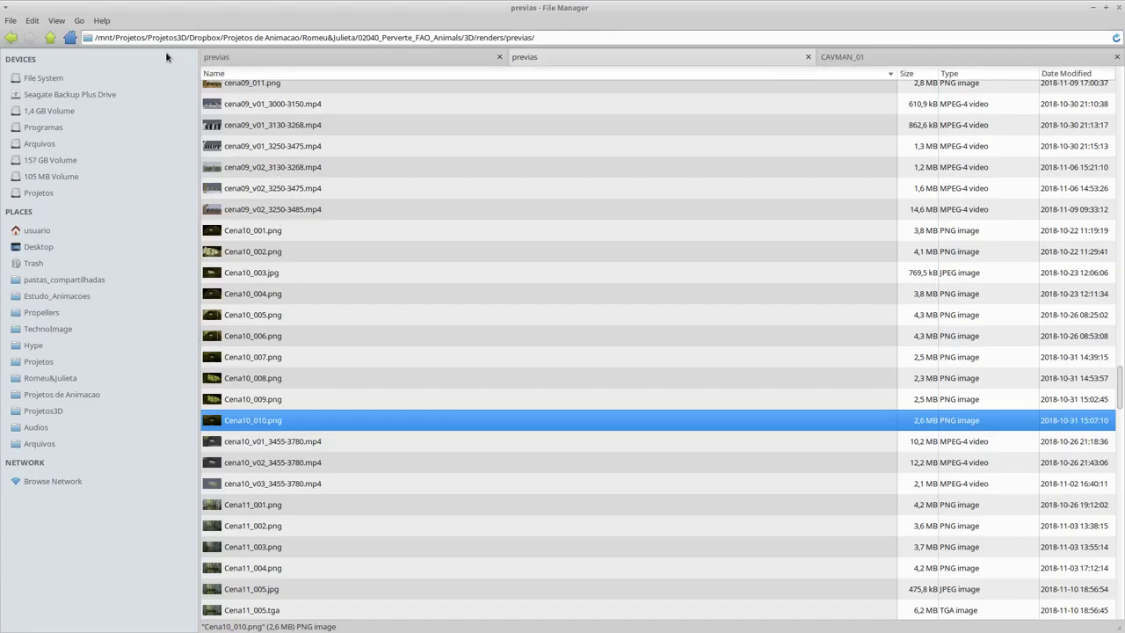
pyautogui.click(51, 39)
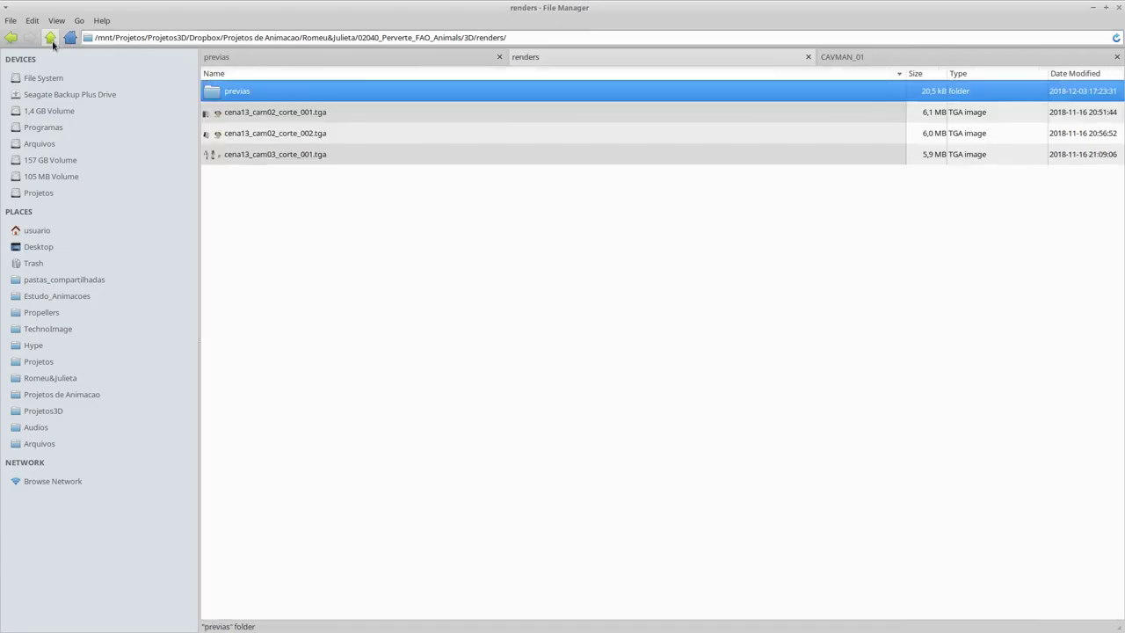
pyautogui.click(51, 38)
pyautogui.click(51, 38)
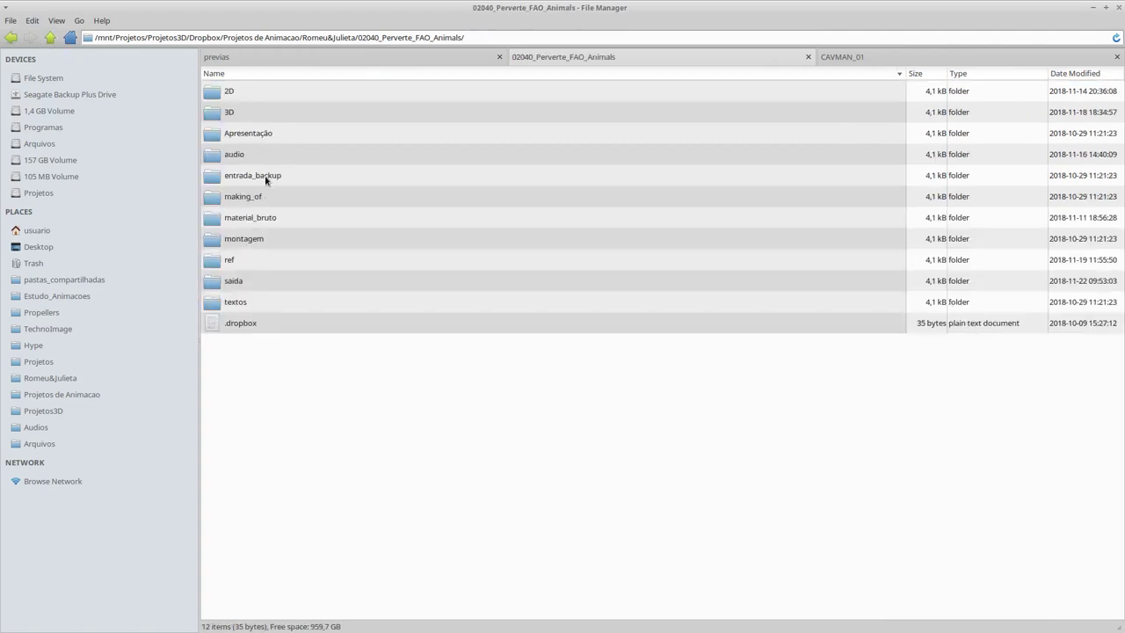
pyautogui.doubleClick(244, 90)
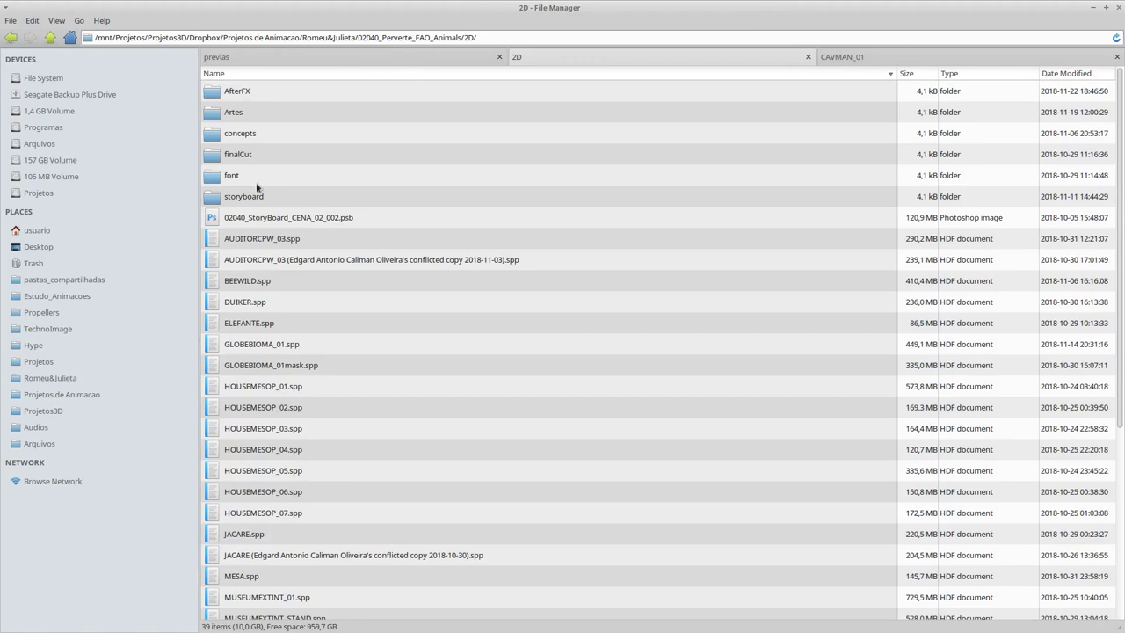
pyautogui.click(255, 155)
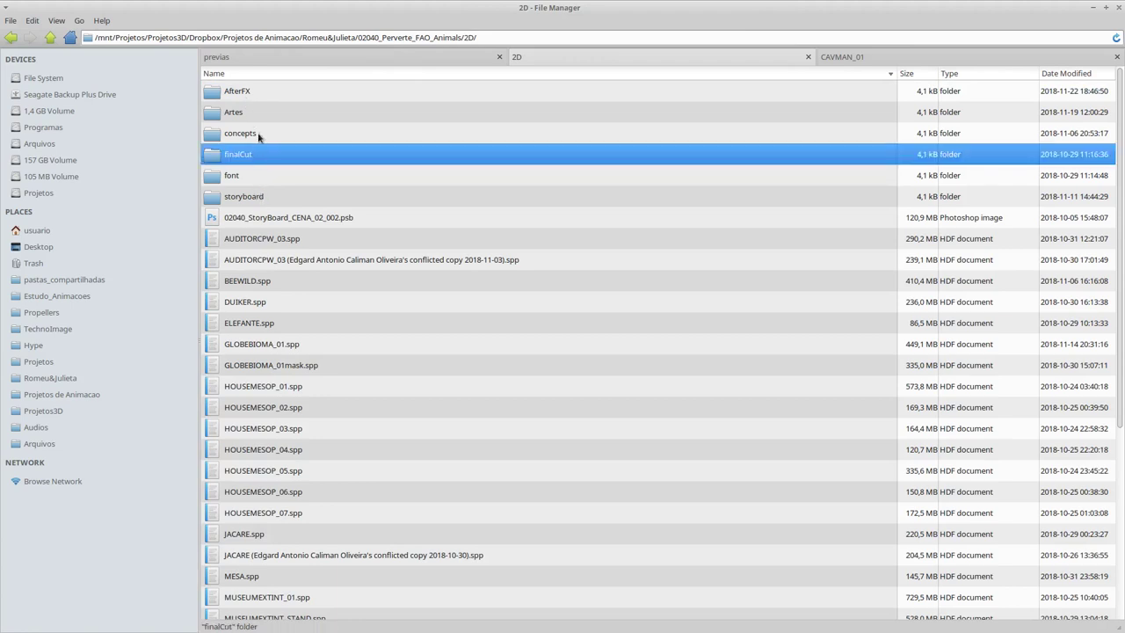
pyautogui.click(261, 137)
pyautogui.doubleClick(255, 116)
pyautogui.press('BackSpace')
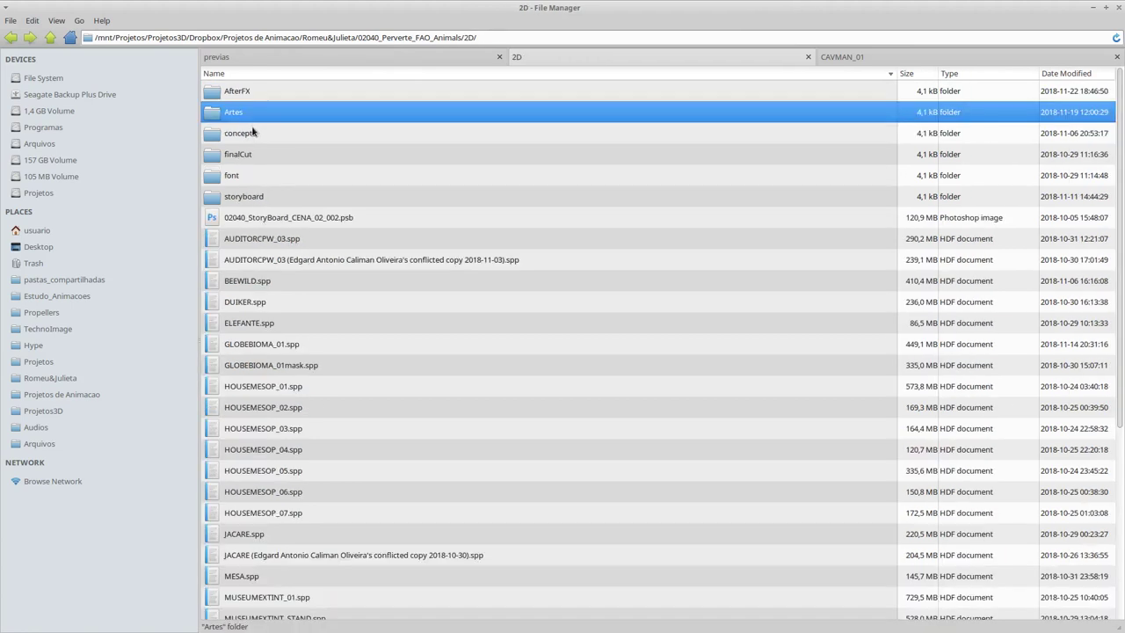
pyautogui.doubleClick(256, 134)
# - Look over the 02040_Colorscript_006.jpg colour script in the image viewer, then close it
pyautogui.doubleClick(264, 278)
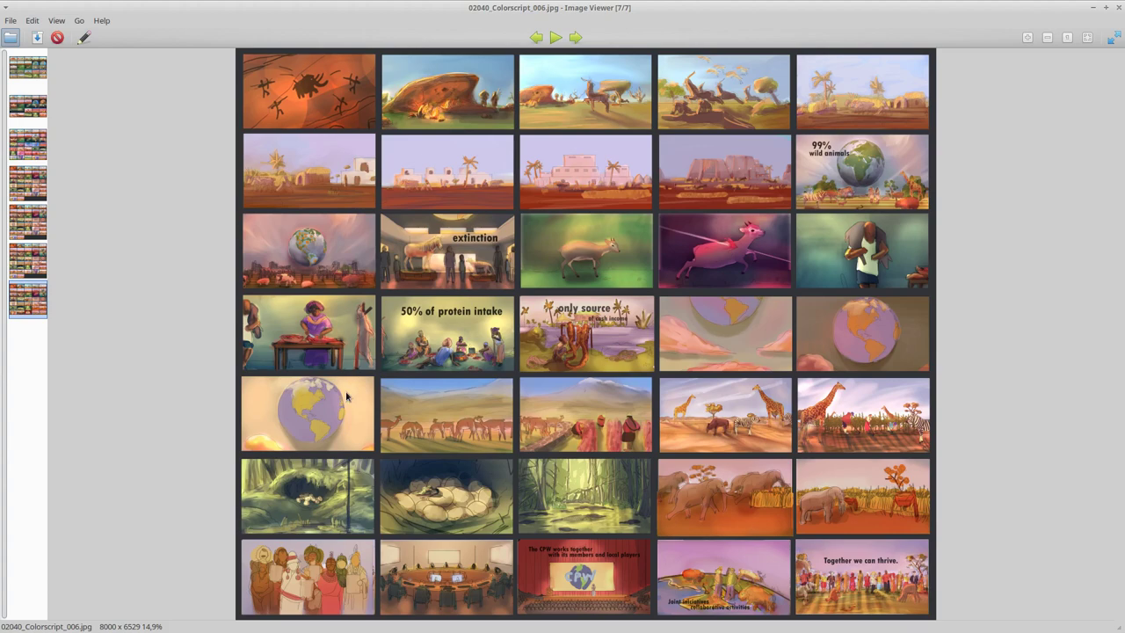
pyautogui.click(1119, 7)
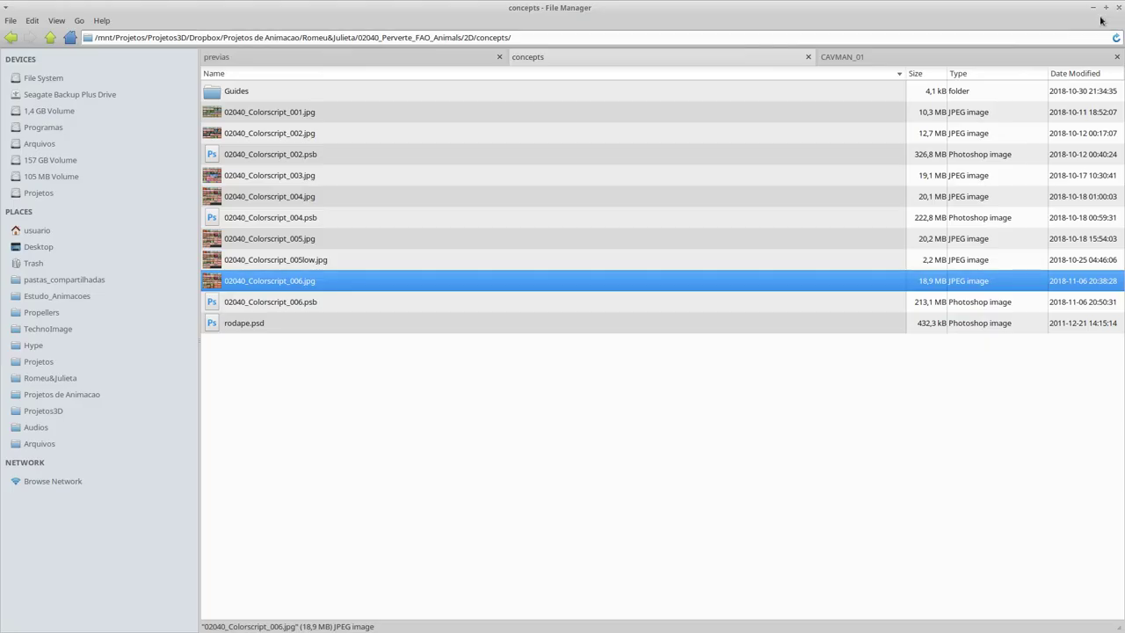
# - Go up to the project folder and navigate through 3D into renders > previas
pyautogui.click(51, 39)
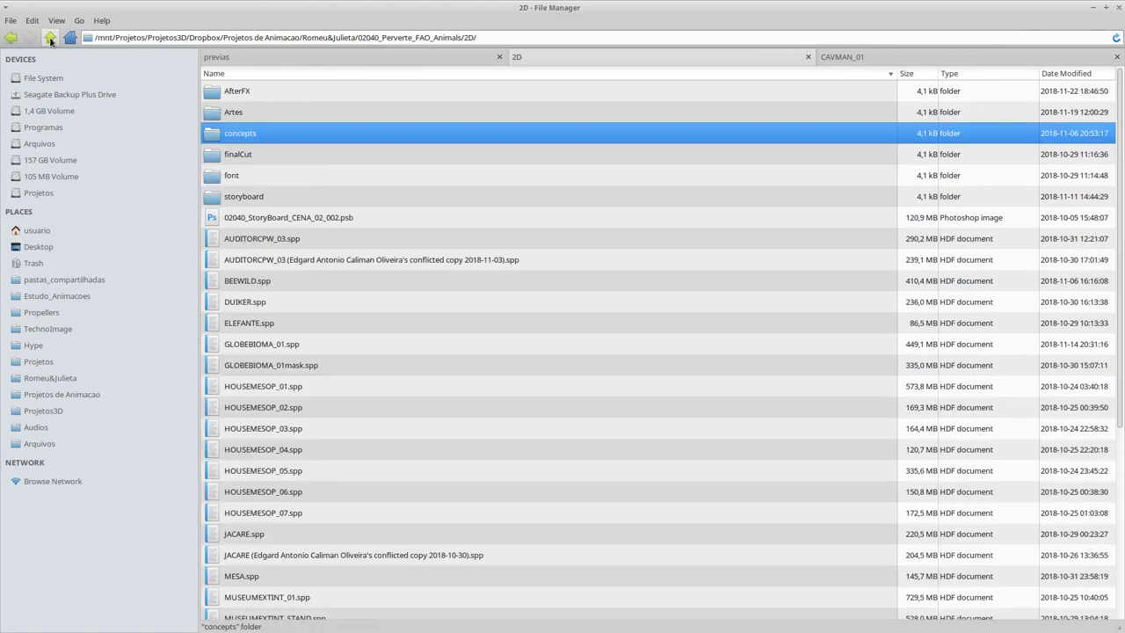
pyautogui.click(51, 39)
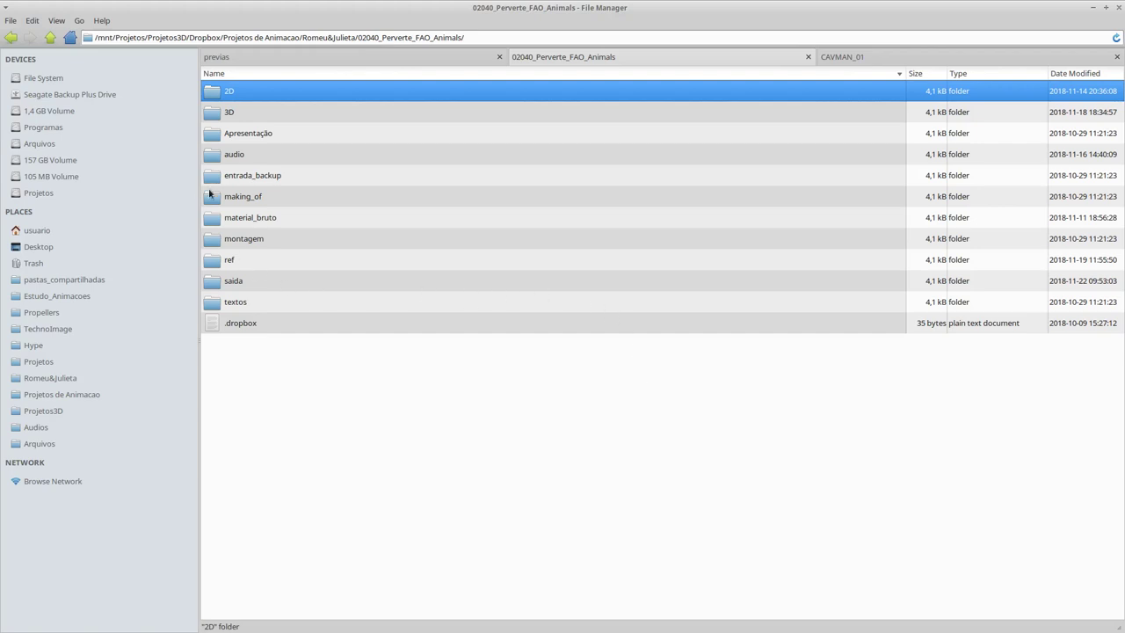
pyautogui.doubleClick(304, 114)
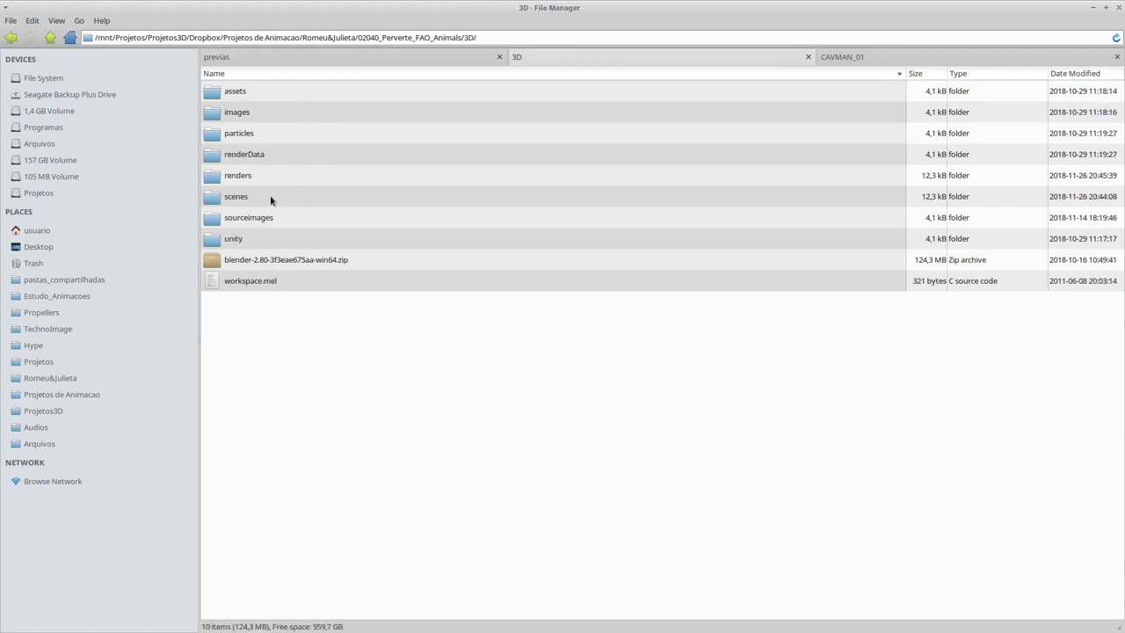
pyautogui.doubleClick(266, 194)
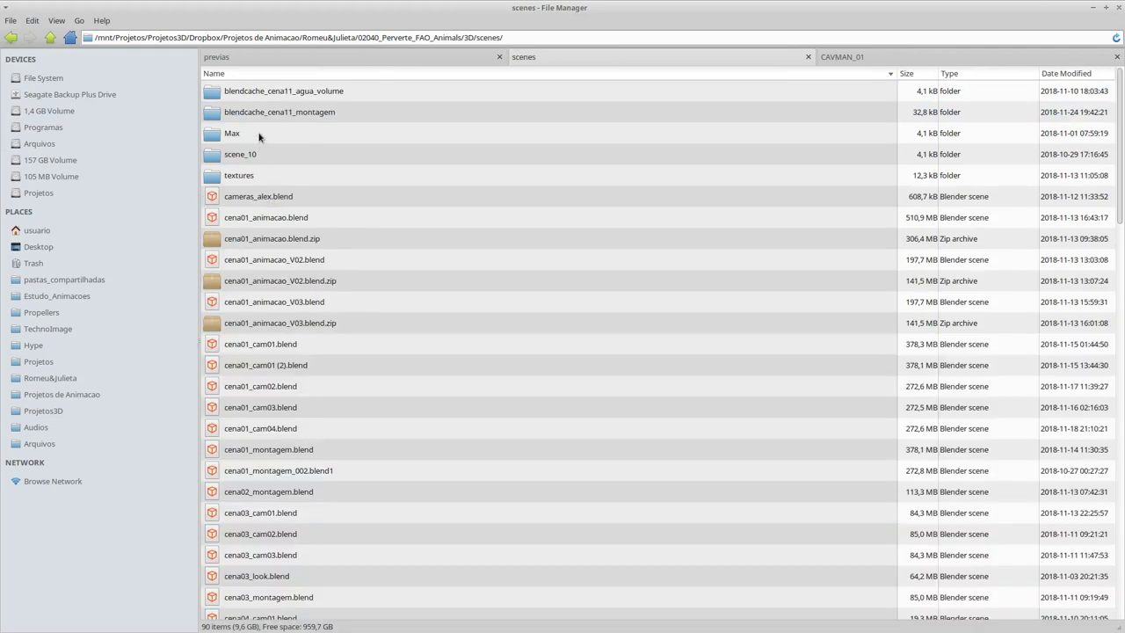
pyautogui.press('BackSpace')
pyautogui.click(259, 179)
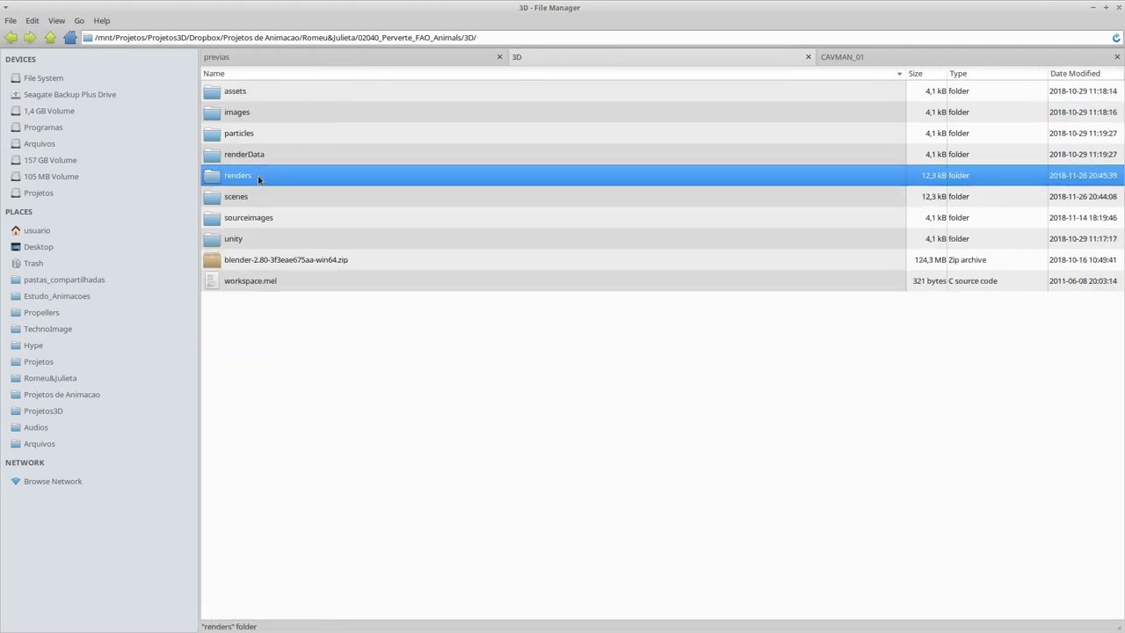
pyautogui.doubleClick(260, 178)
pyautogui.doubleClick(249, 93)
# - Step down past the cena01 and cena05 previews and open cena06_008.png
pyautogui.click(258, 303)
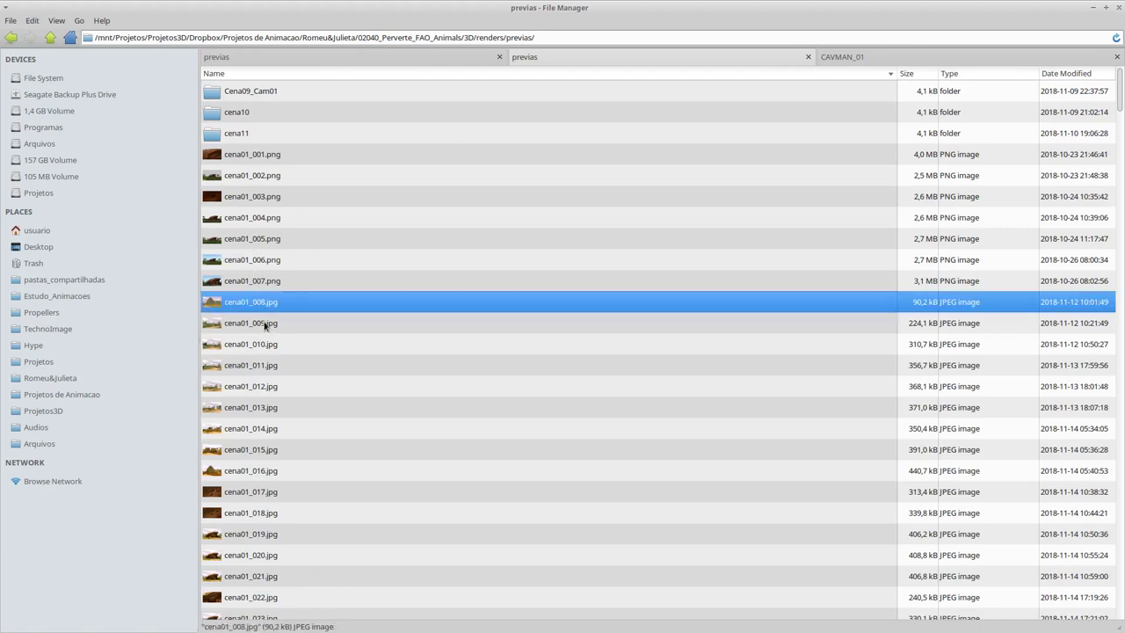
pyautogui.press('Down')
pyautogui.press('Down')
pyautogui.press('Down')
pyautogui.press('Down')
pyautogui.press('Down')
pyautogui.press('Down')
pyautogui.press('Down')
pyautogui.press('Down')
pyautogui.press('Down')
pyautogui.press('Down')
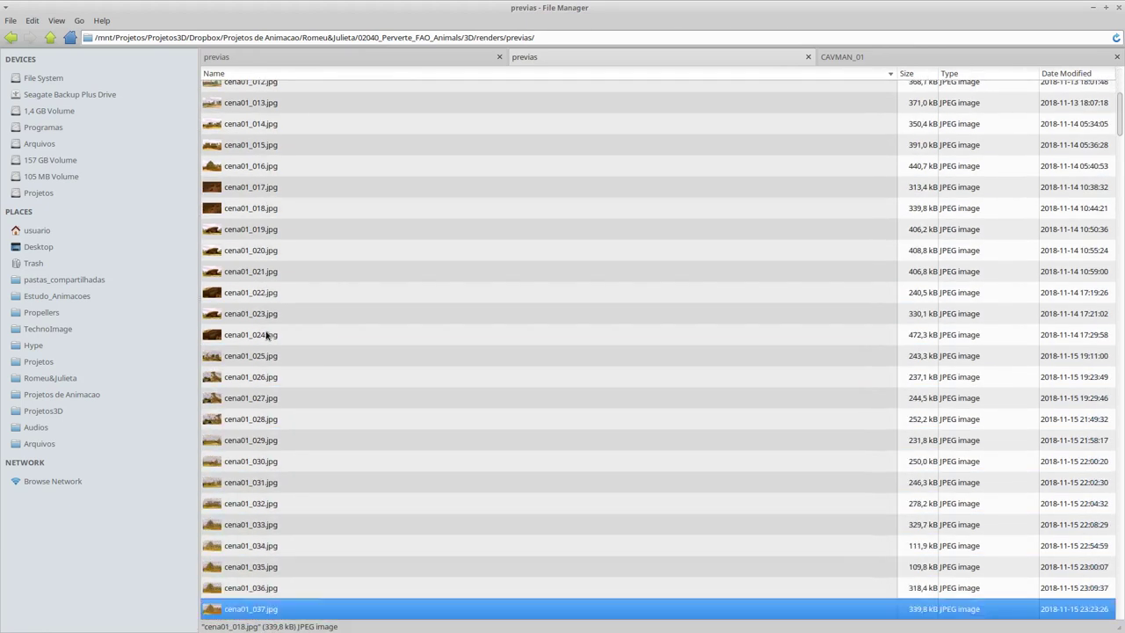
pyautogui.press('Down')
pyautogui.press('Down')
pyautogui.press('Down')
pyautogui.press('Down')
pyautogui.press('Down')
pyautogui.press('Down')
pyautogui.press('Down')
pyautogui.press('Down')
pyautogui.press('Down')
pyautogui.press('Down')
pyautogui.press('Down')
pyautogui.press('Down')
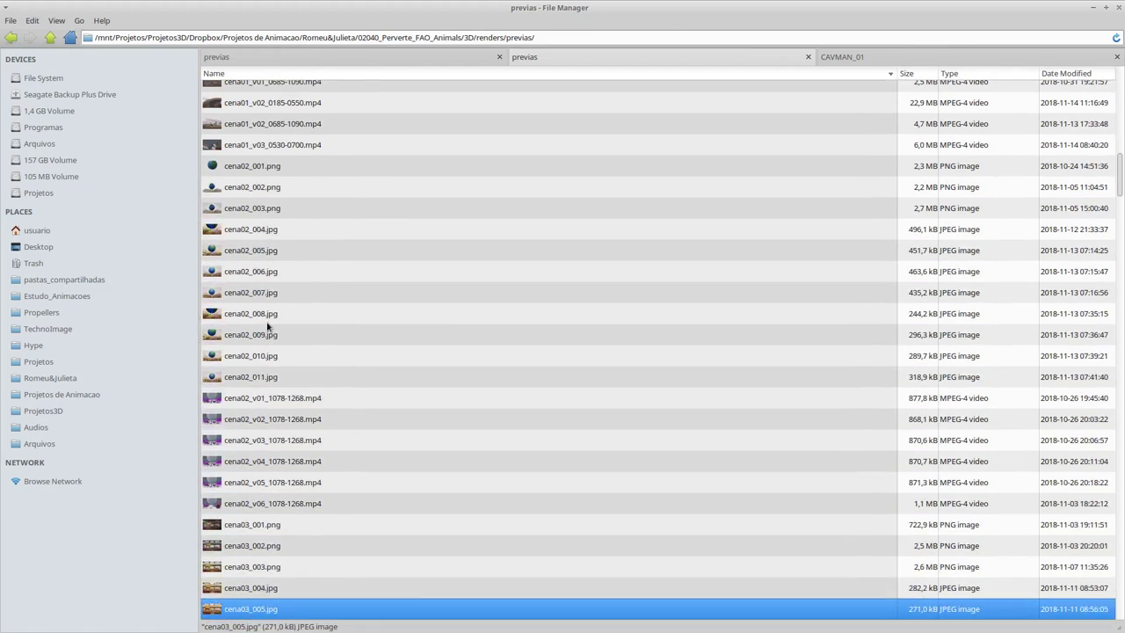
pyautogui.press('Down')
pyautogui.press('Down')
pyautogui.press('Down')
pyautogui.press('Down')
pyautogui.press('Down')
pyautogui.press('Down')
pyautogui.press('Down')
pyautogui.press('Down')
pyautogui.press('Down')
pyautogui.press('Down')
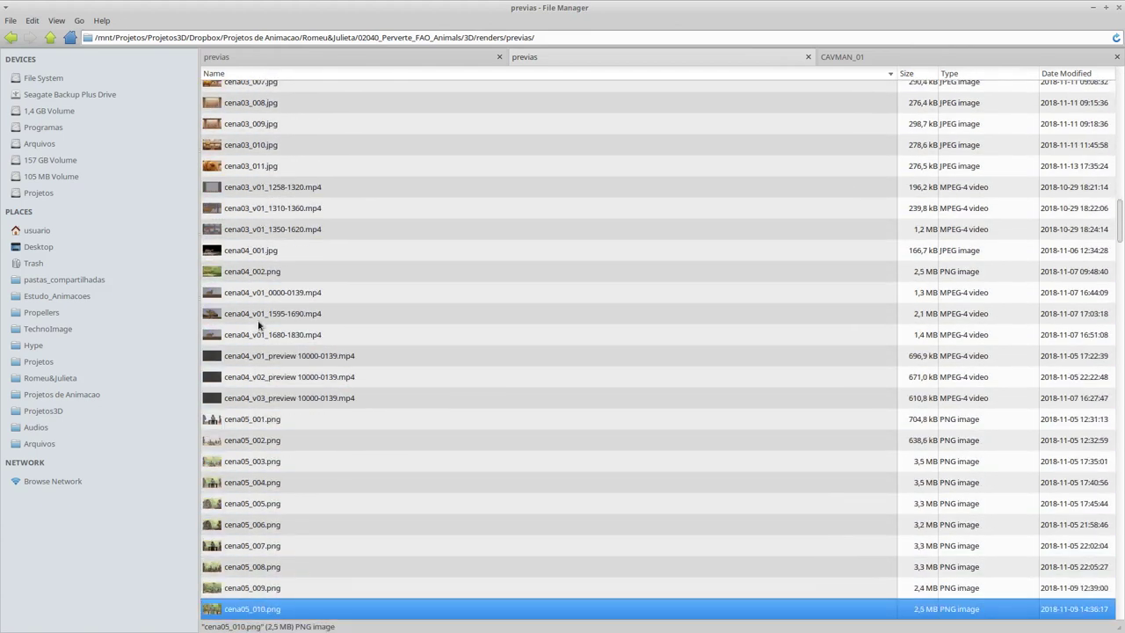
pyautogui.press('Down')
pyautogui.press('Down')
pyautogui.press('Down')
pyautogui.press('Down')
pyautogui.press('Down')
pyautogui.press('Down')
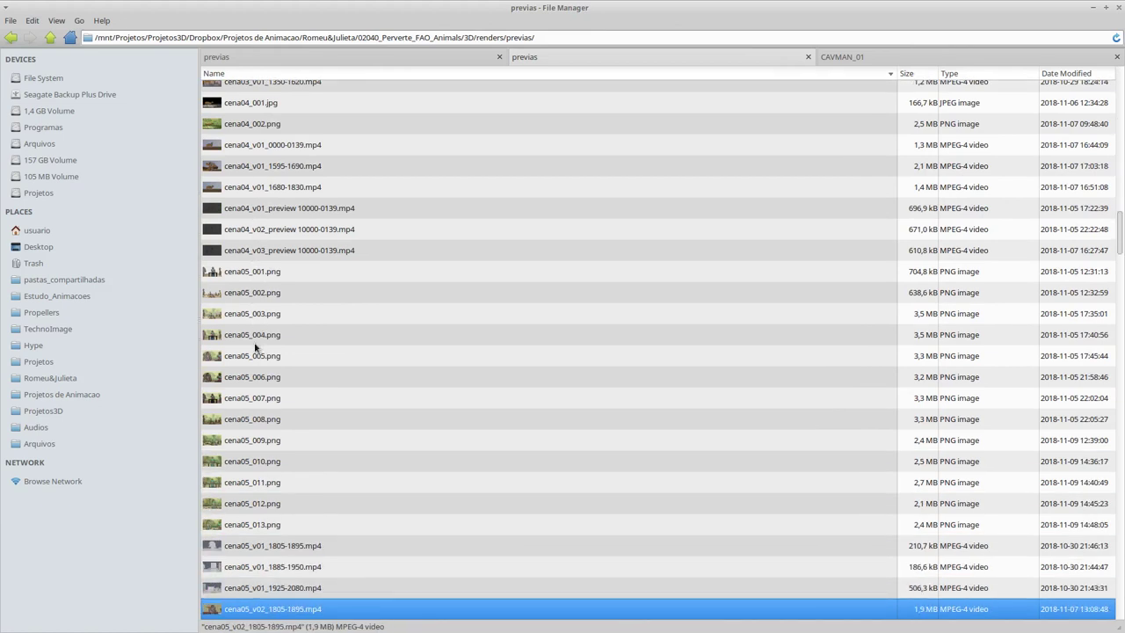
pyautogui.press('Down')
pyautogui.press('Down')
pyautogui.press('Down')
pyautogui.press('Down')
pyautogui.press('Down')
pyautogui.press('Down')
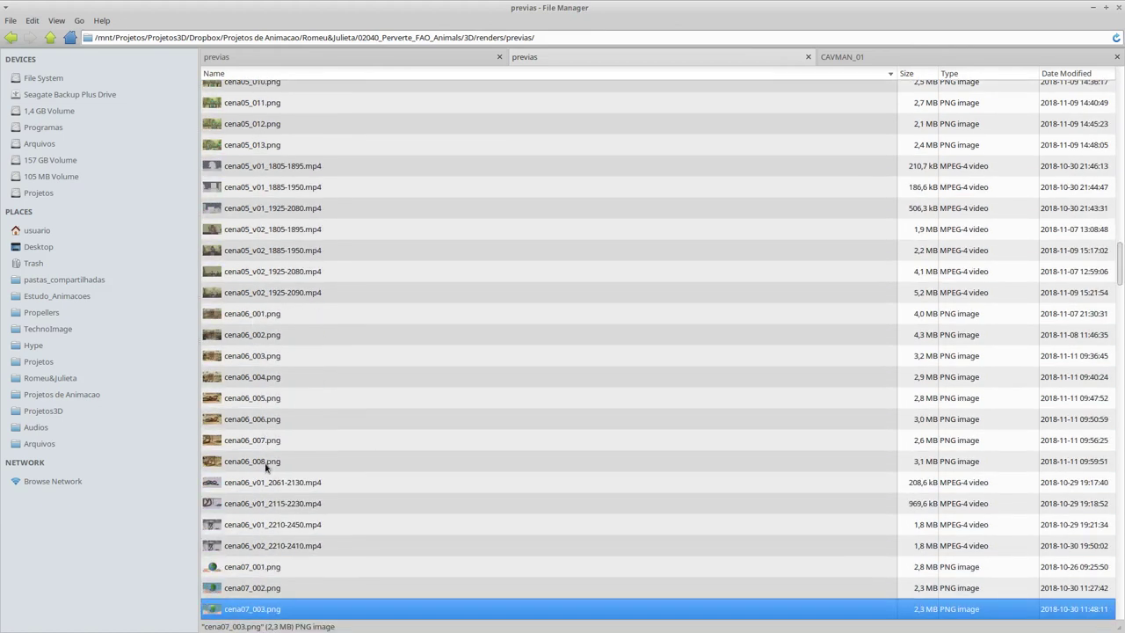
pyautogui.doubleClick(265, 461)
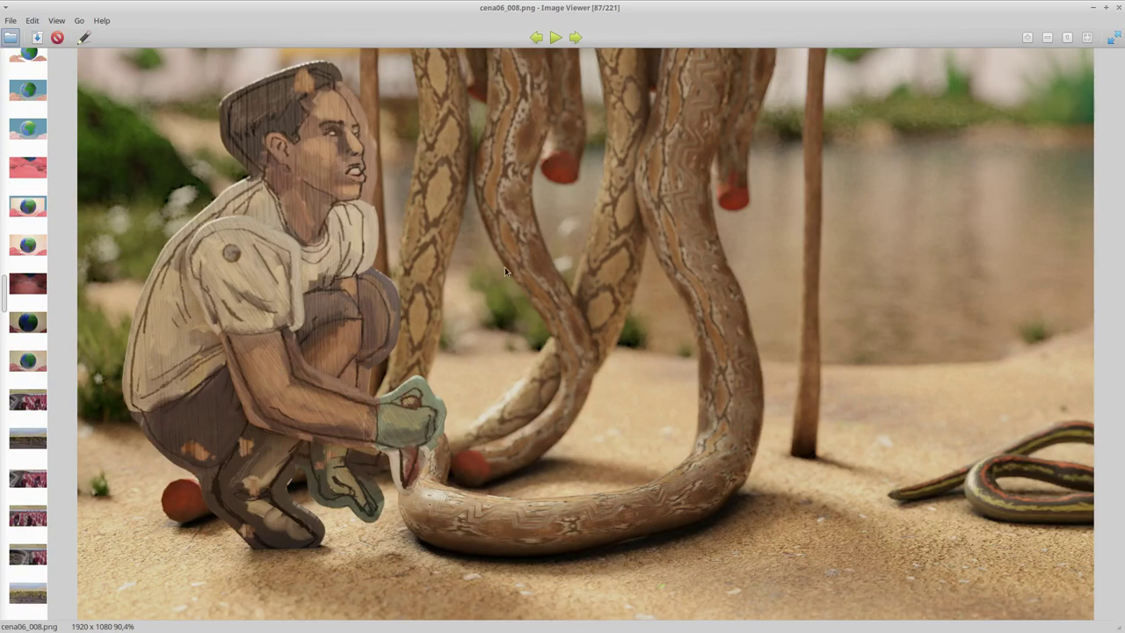
# - Page through the cena07 and cena08 renders, from the cena07_003 globe to cena08_009's llamas
pyautogui.press('Right')
pyautogui.press('Left')
pyautogui.press('Left')
pyautogui.press('Left')
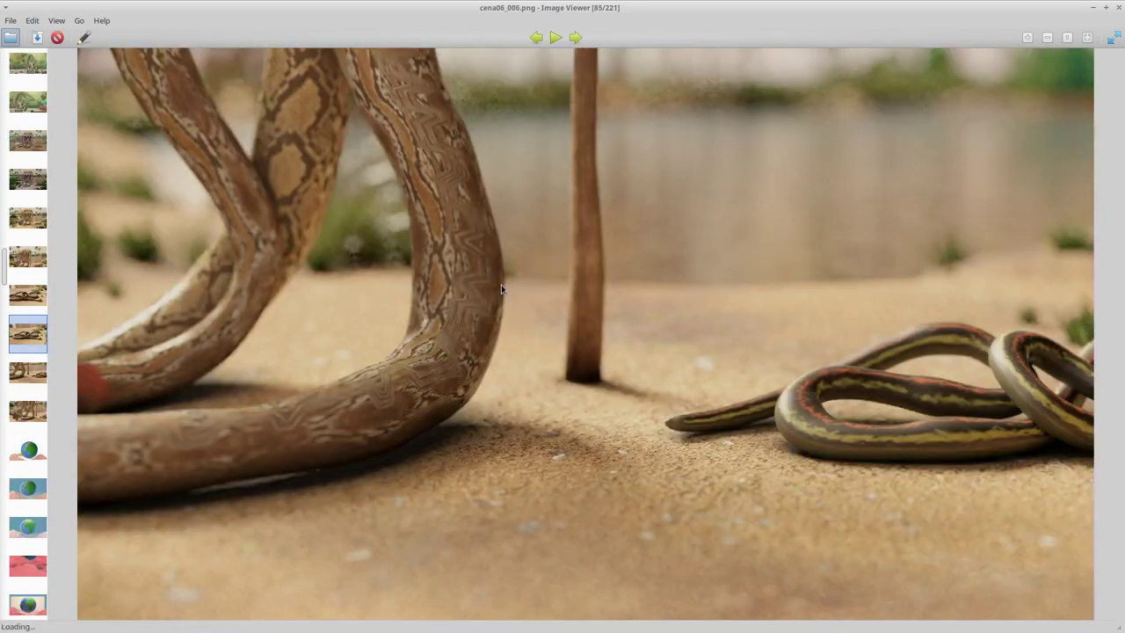
pyautogui.press('Right')
pyautogui.press('Right')
pyautogui.press('Right')
pyautogui.press('Right')
pyautogui.press('Right')
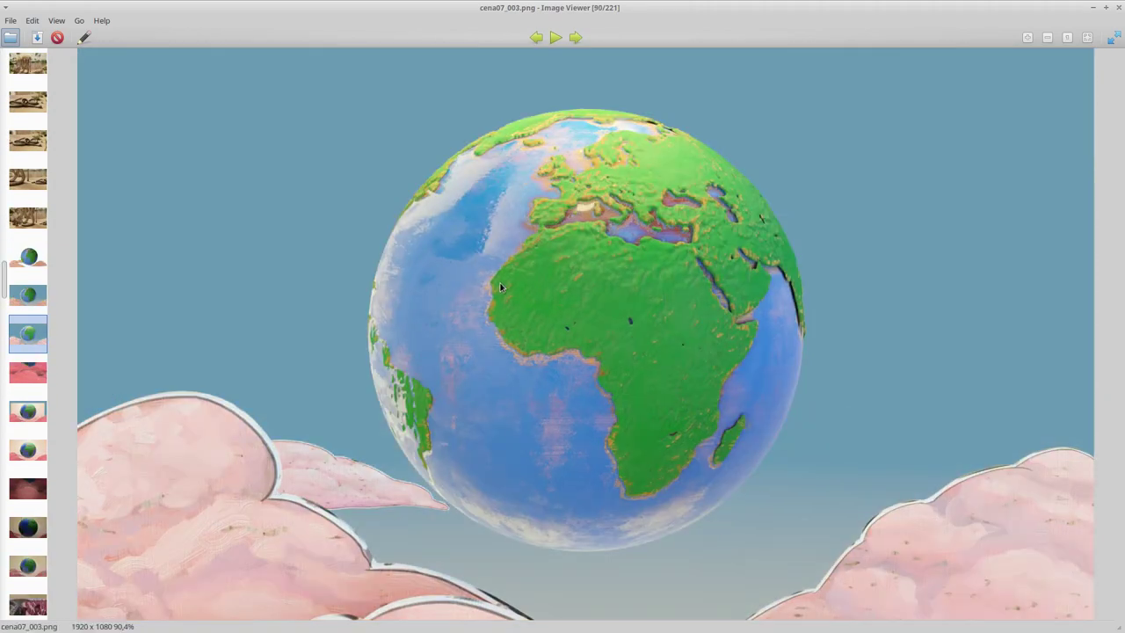
pyautogui.press('Right')
pyautogui.press('Right')
pyautogui.press('Right')
pyautogui.press('Right')
pyautogui.press('Right')
pyautogui.press('Right')
pyautogui.press('Right')
pyautogui.press('Right')
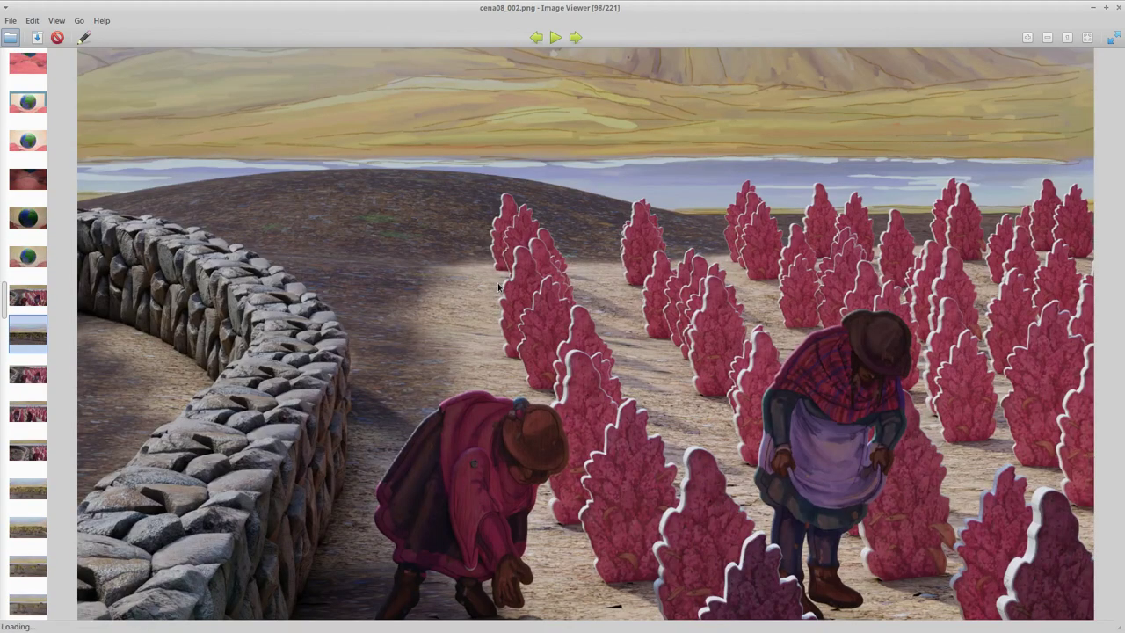
pyautogui.press('Right')
pyautogui.press('Right')
pyautogui.press('Right')
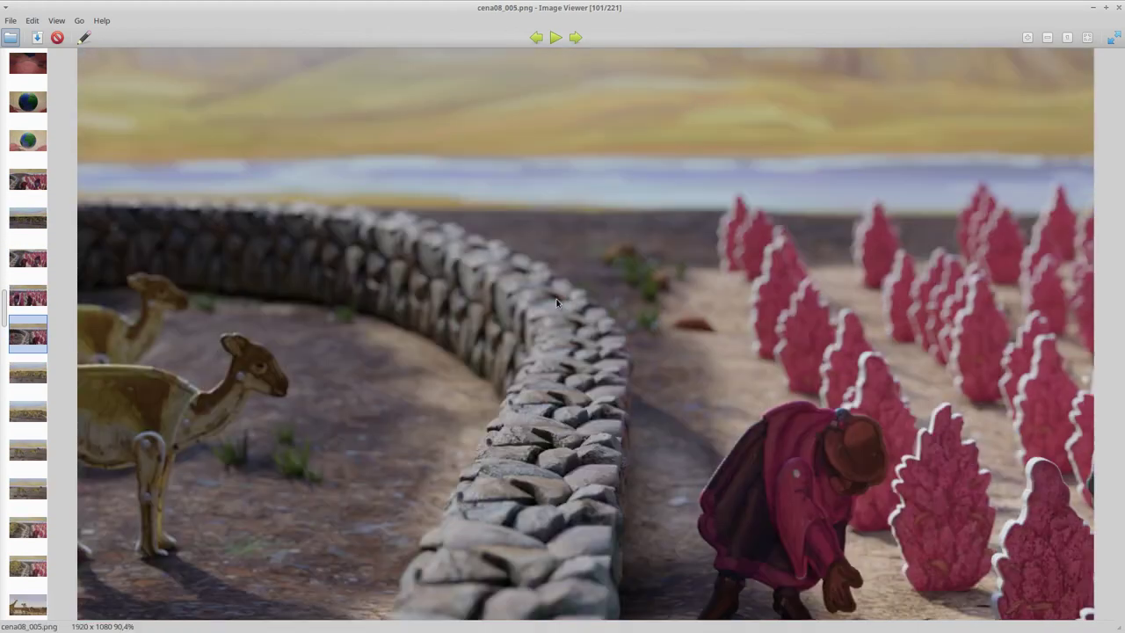
pyautogui.press('Right')
pyautogui.press('Right')
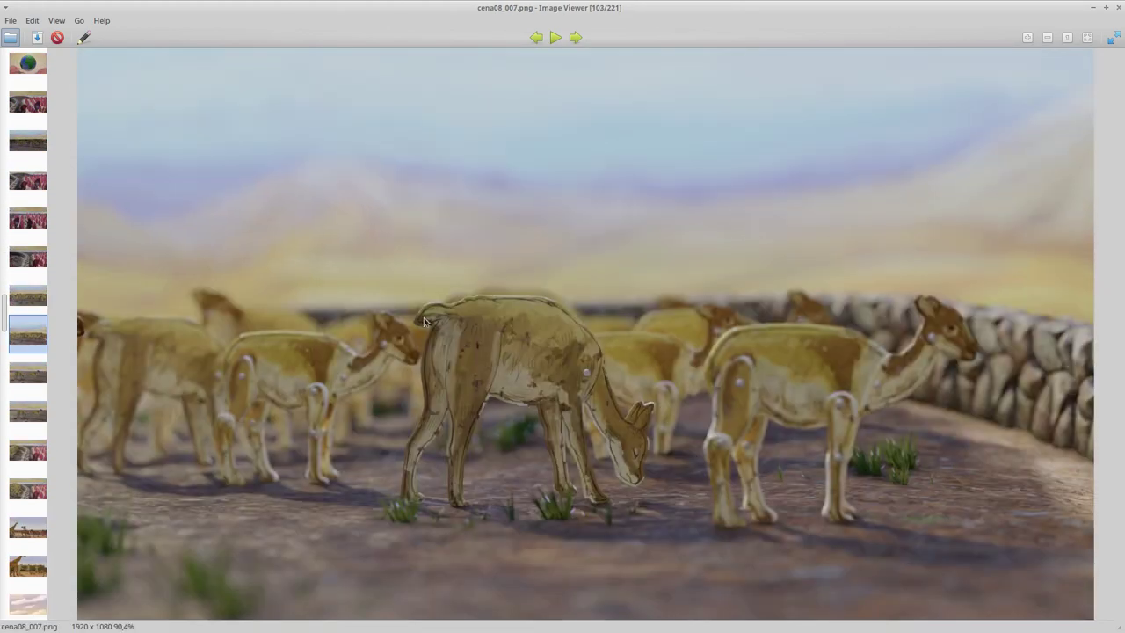
pyautogui.press('Left')
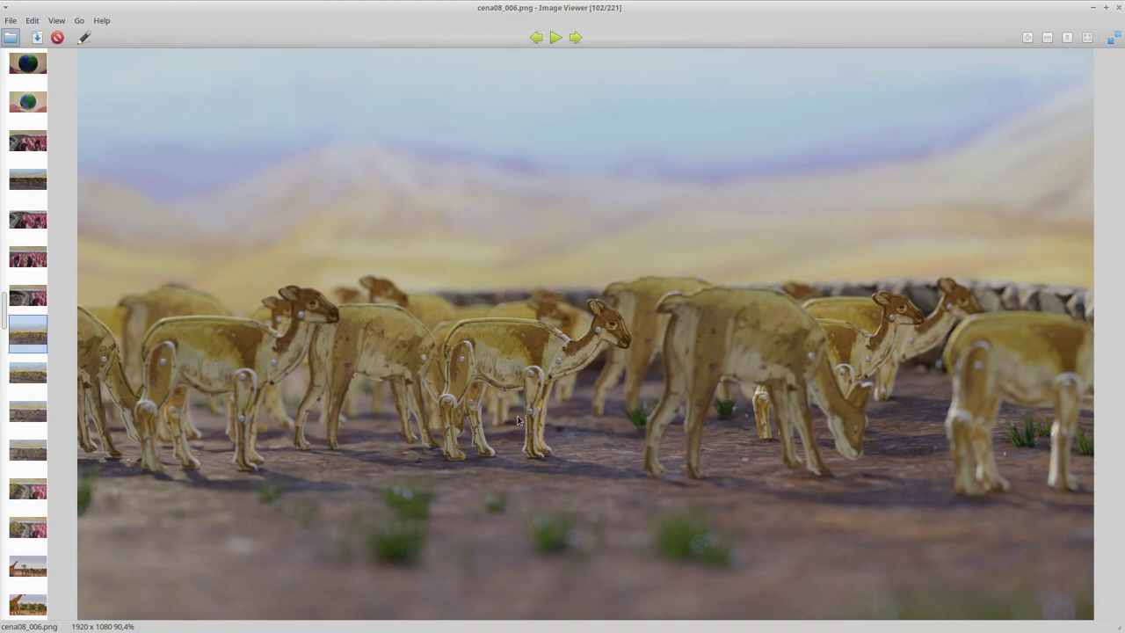
pyautogui.press('Right')
pyautogui.press('Right')
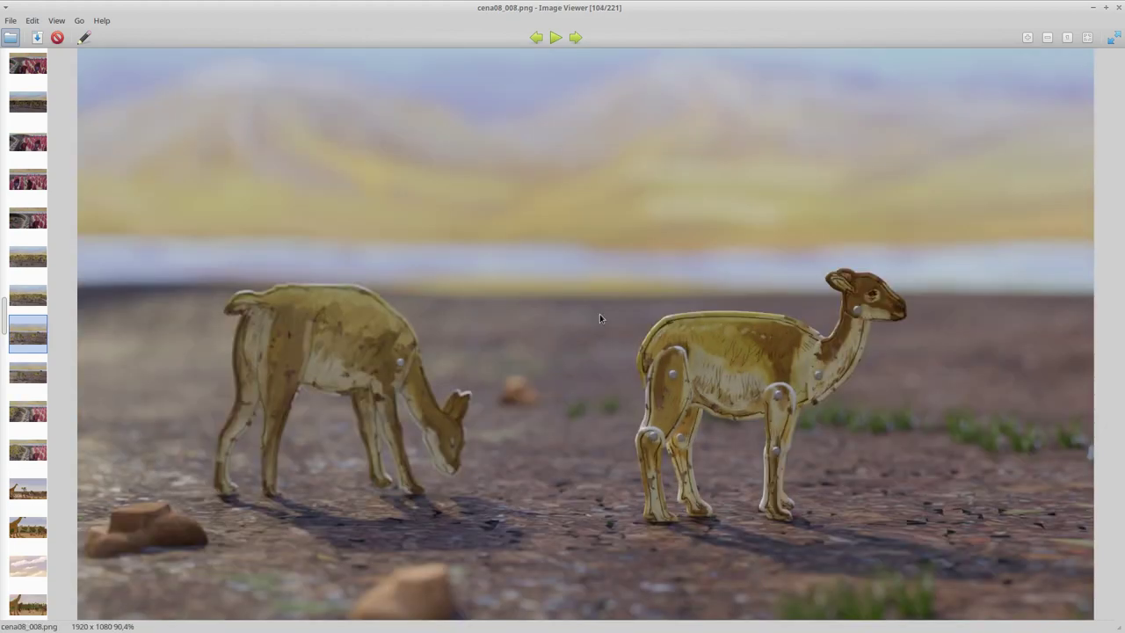
pyautogui.press('Right')
pyautogui.press('Left')
pyautogui.press('Right')
pyautogui.press('Right')
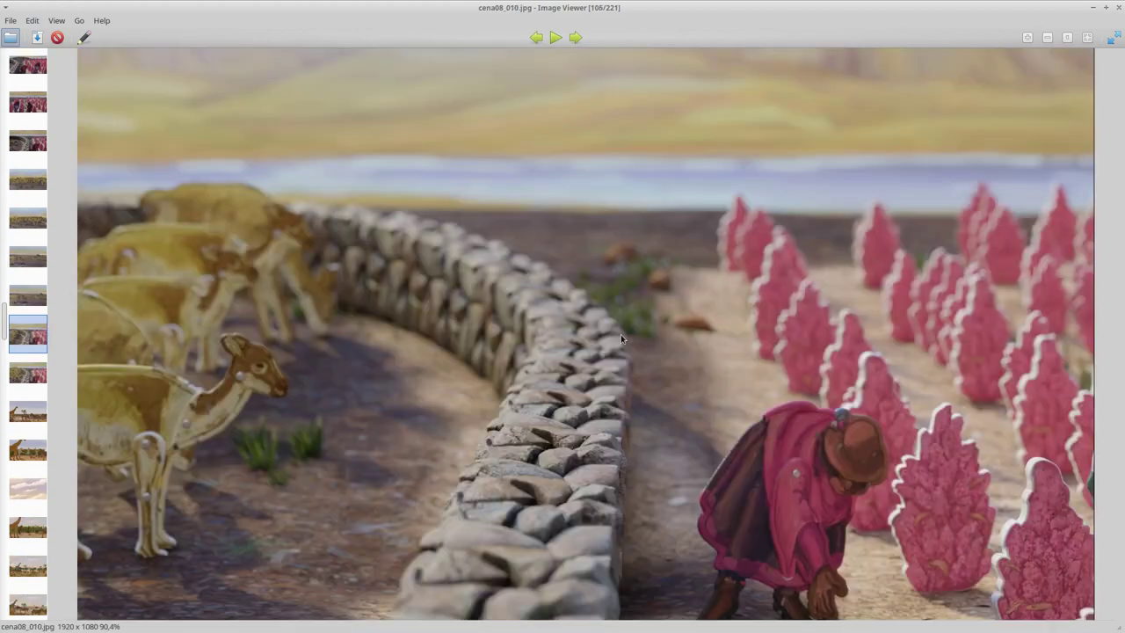
pyautogui.press('Left')
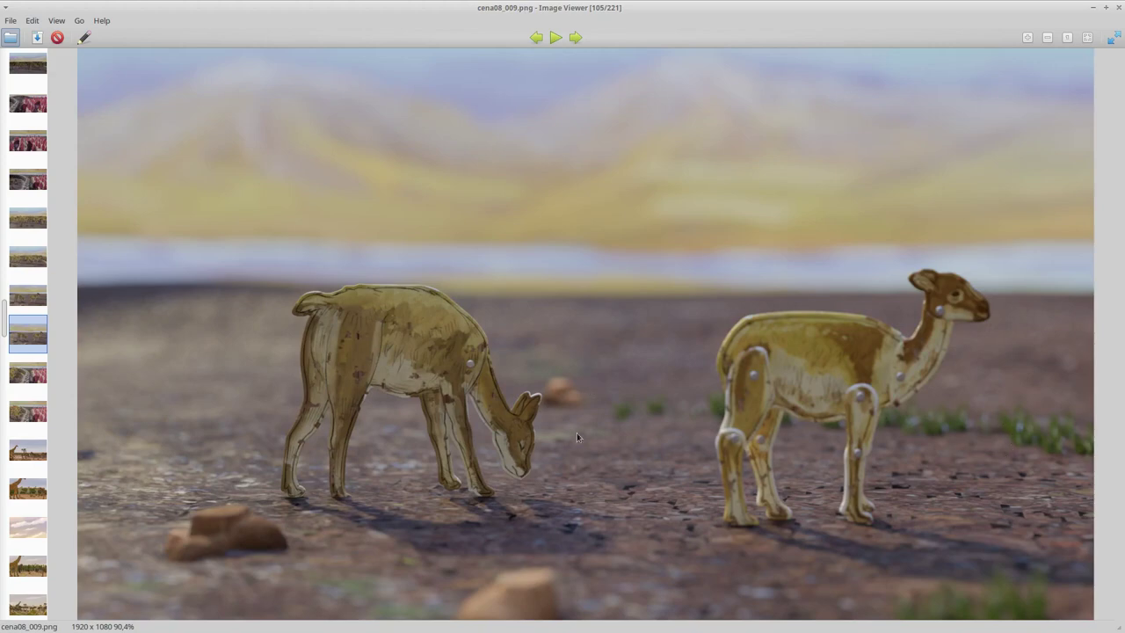
# - Scroll back and forth through the scene 9 savanna and farm renders
pyautogui.scroll(-1, 610, 455)
pyautogui.scroll(-1, 607, 455)
pyautogui.scroll(-1, 594, 455)
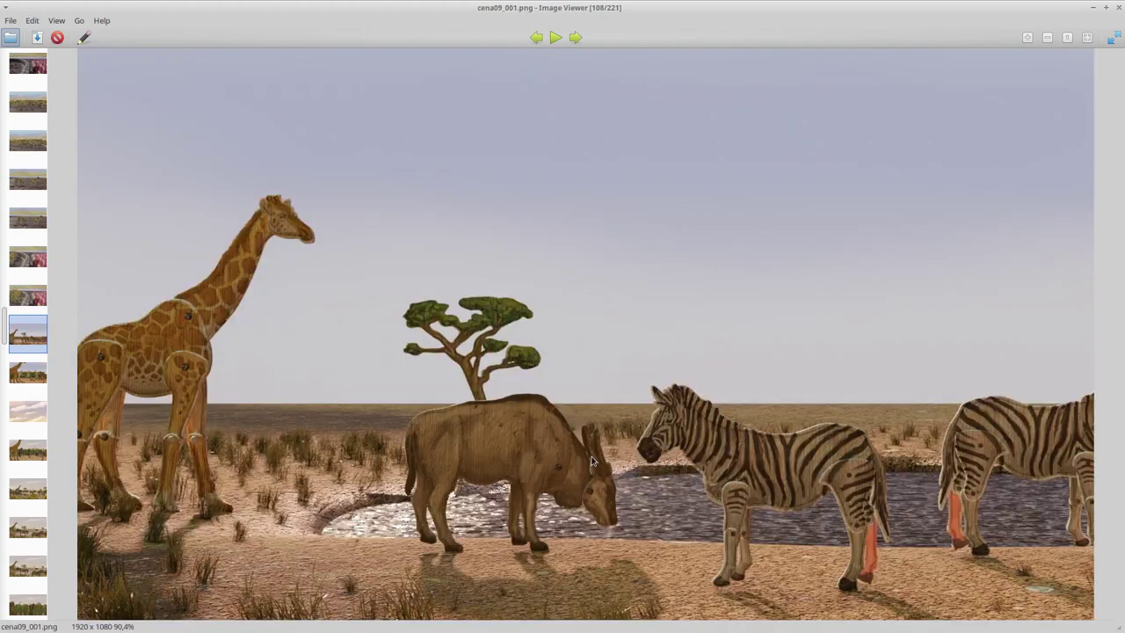
pyautogui.scroll(-1, 589, 458)
pyautogui.scroll(-1, 589, 456)
pyautogui.scroll(-1, 590, 462)
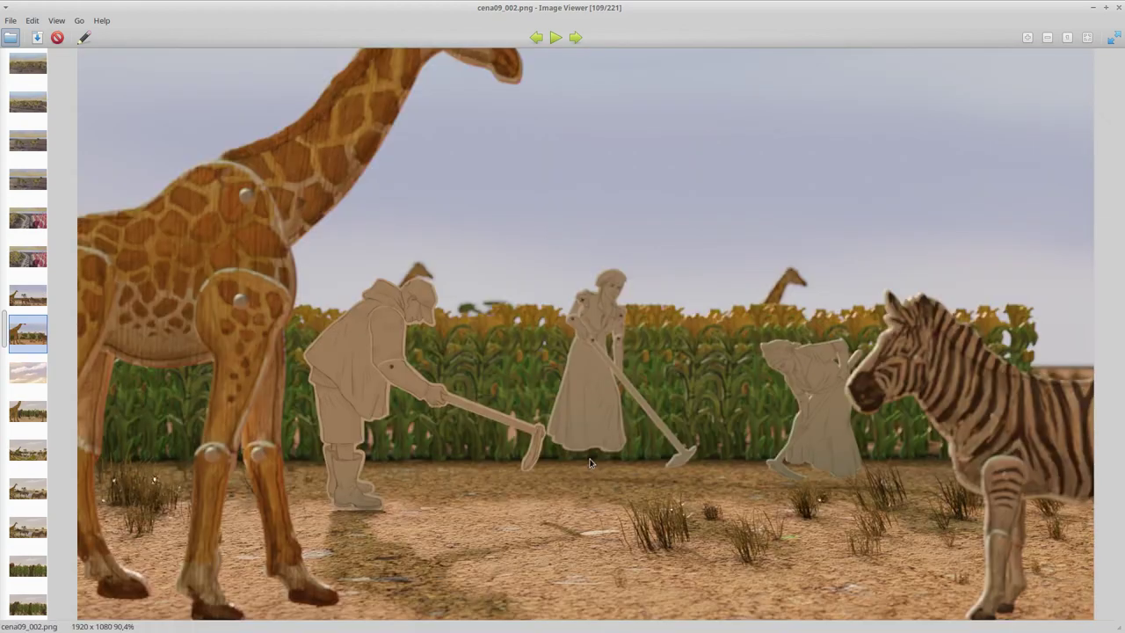
pyautogui.scroll(1, 650, 464)
pyautogui.scroll(-1, 643, 459)
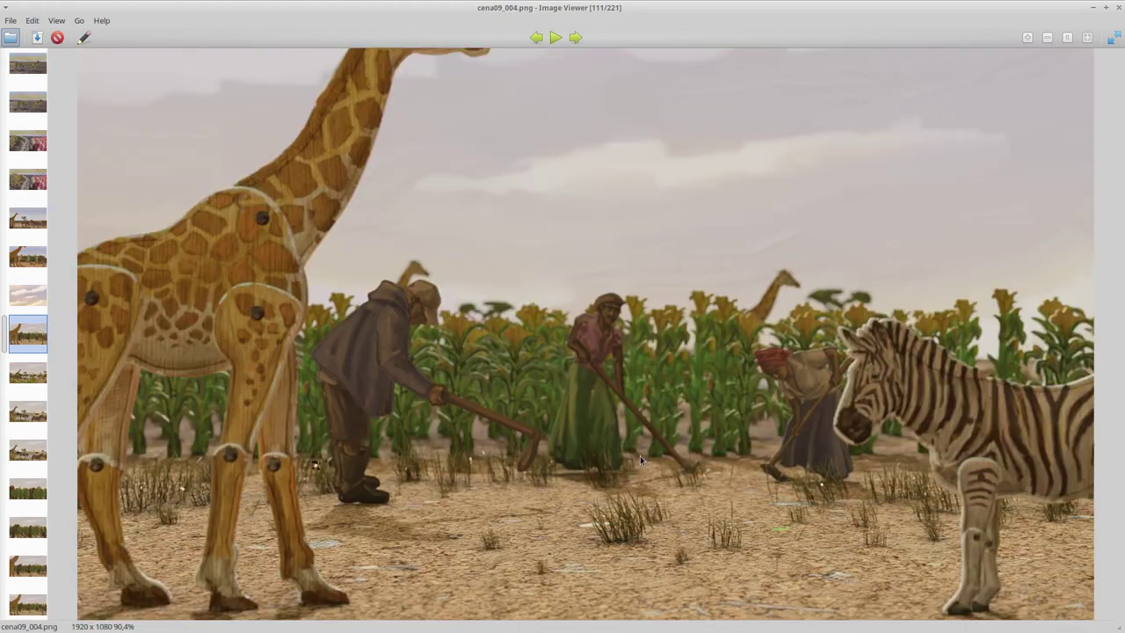
pyautogui.scroll(-1, 639, 455)
pyautogui.scroll(-1, 638, 462)
pyautogui.scroll(-1, 636, 463)
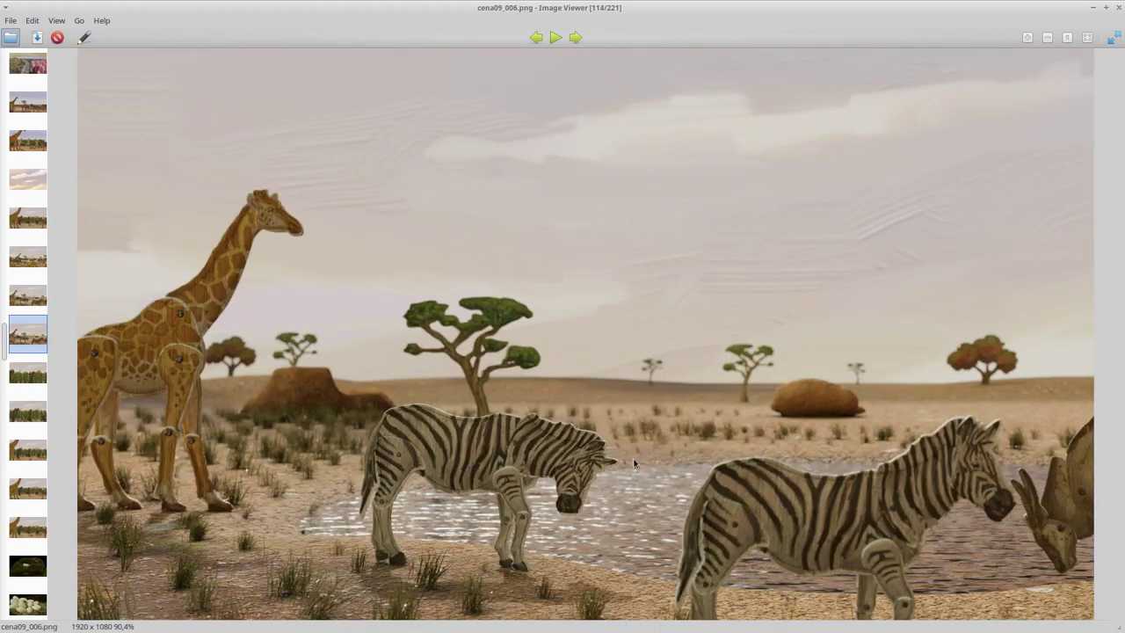
pyautogui.scroll(-1, 630, 461)
pyautogui.scroll(-1, 626, 464)
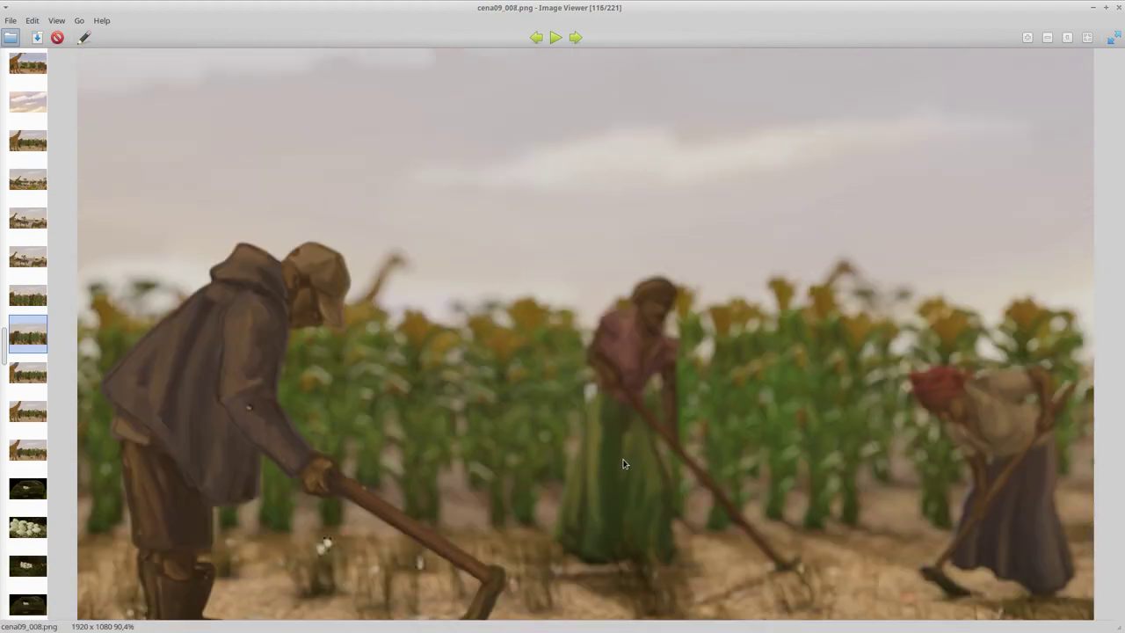
pyautogui.scroll(-1, 622, 465)
pyautogui.scroll(1, 621, 464)
pyautogui.scroll(-1, 619, 459)
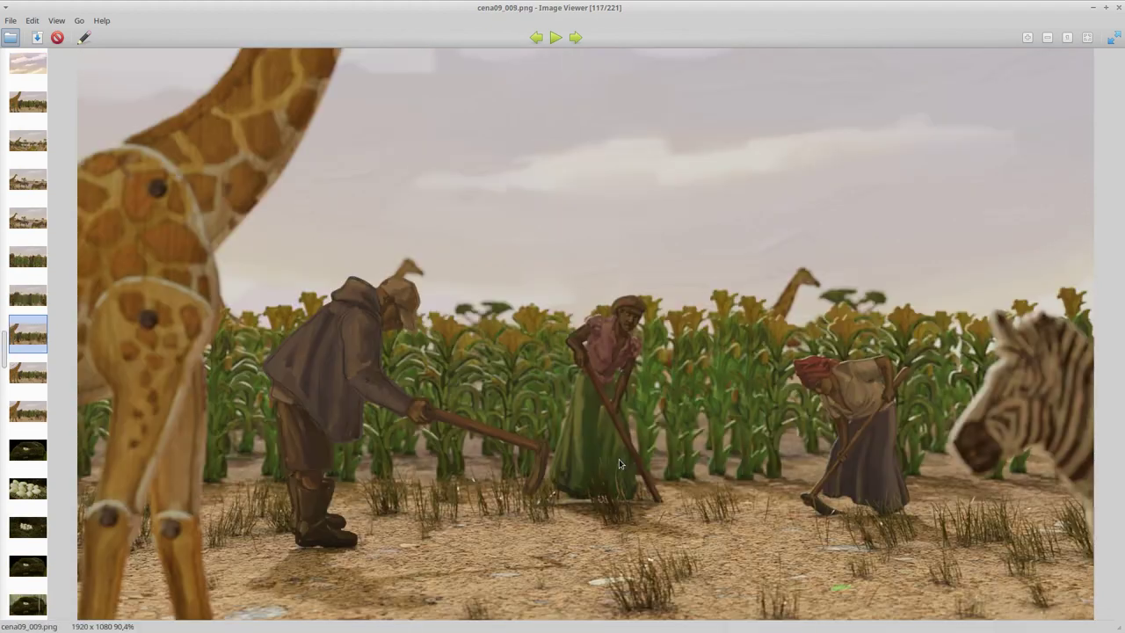
pyautogui.scroll(1, 607, 458)
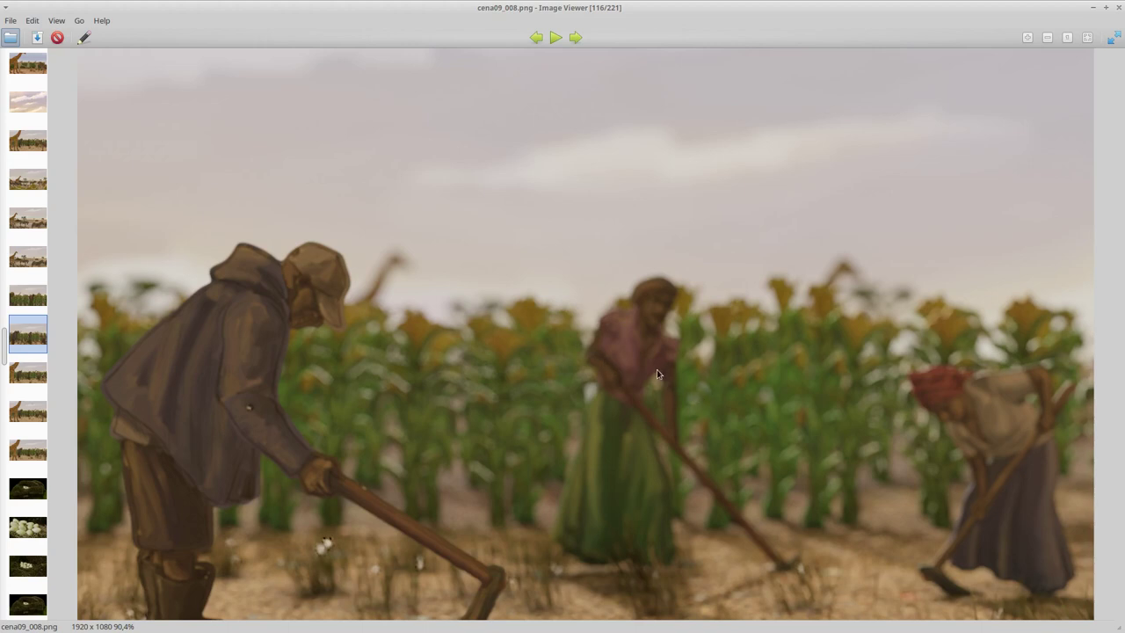
# - Advance past cena09_011 to Cena10_002, the close-up of eggs in a nest
pyautogui.scroll(-1, 657, 375)
pyautogui.scroll(-1, 651, 374)
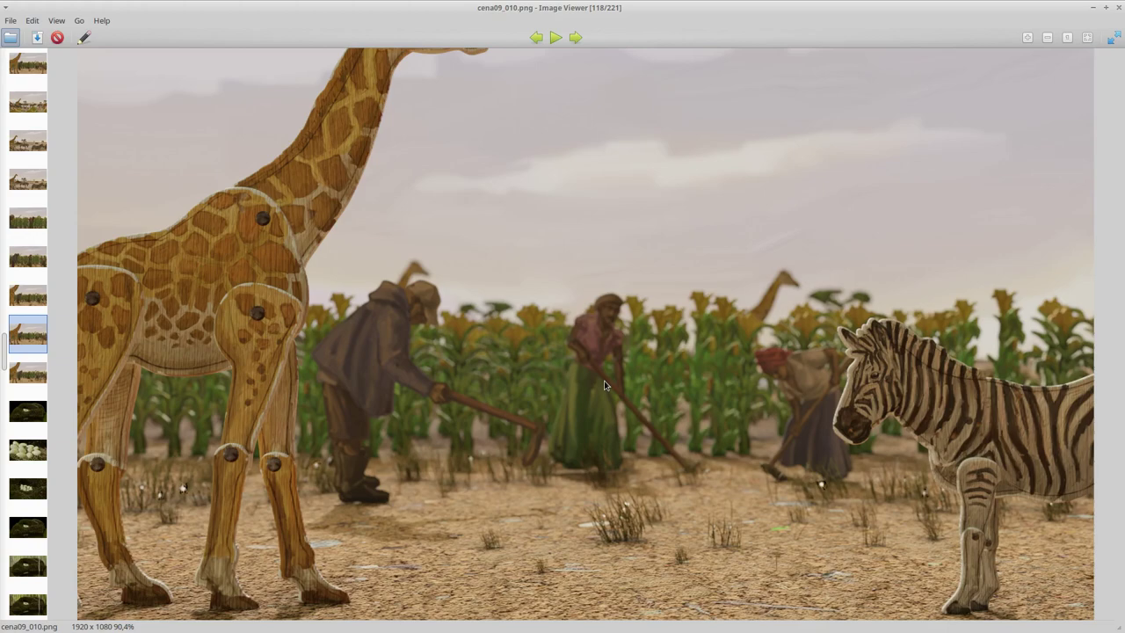
pyautogui.press('Right')
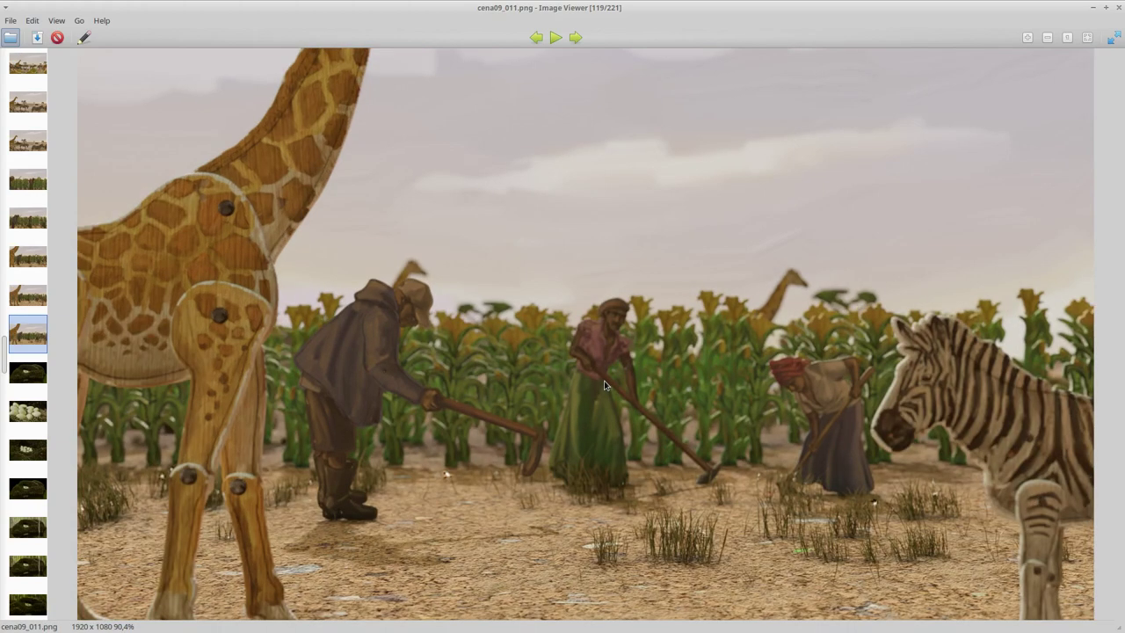
pyautogui.press('Right')
# - Advance through the Cena10 nest renders (005, 007, 009) to Cena11_001
pyautogui.press('Right')
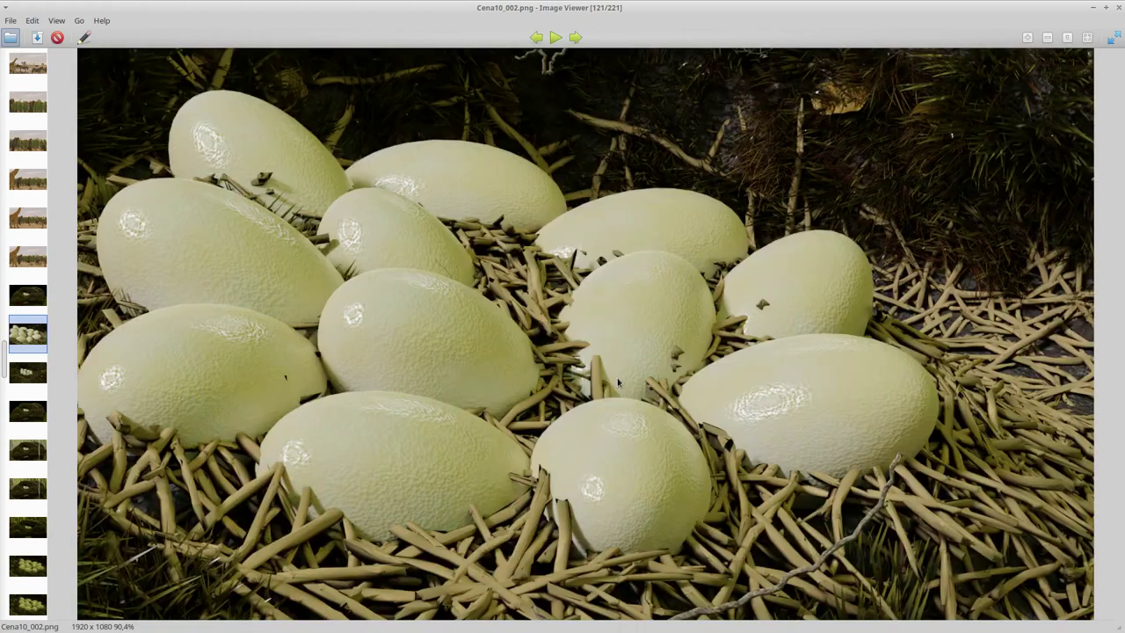
pyautogui.press('Right')
pyautogui.press('Right')
pyautogui.press('Right')
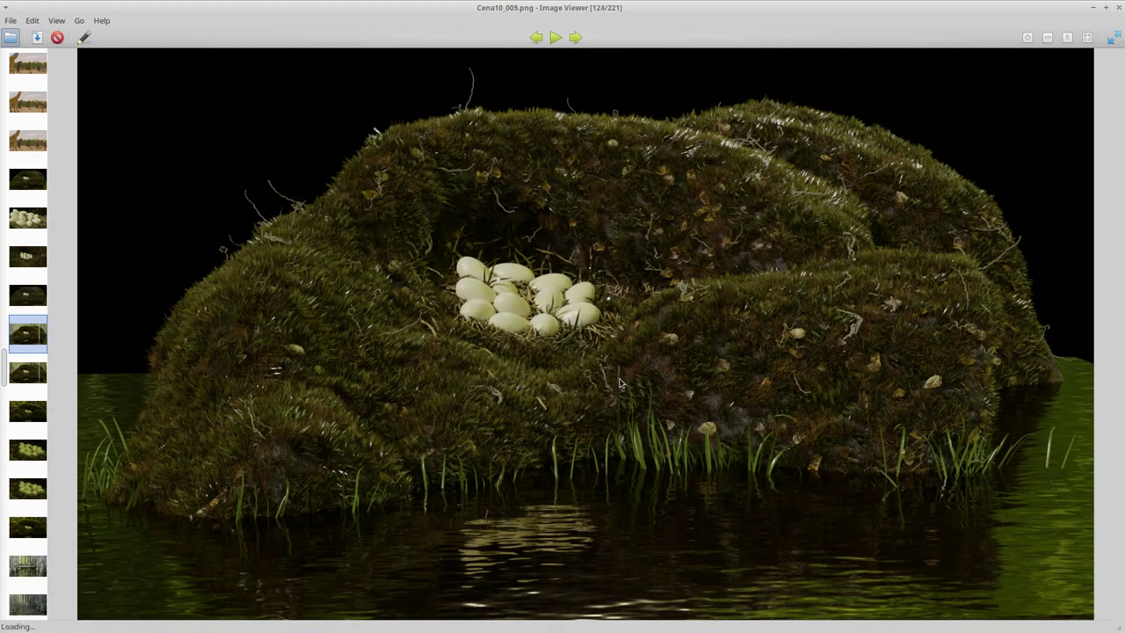
pyautogui.press('Right')
pyautogui.press('Right')
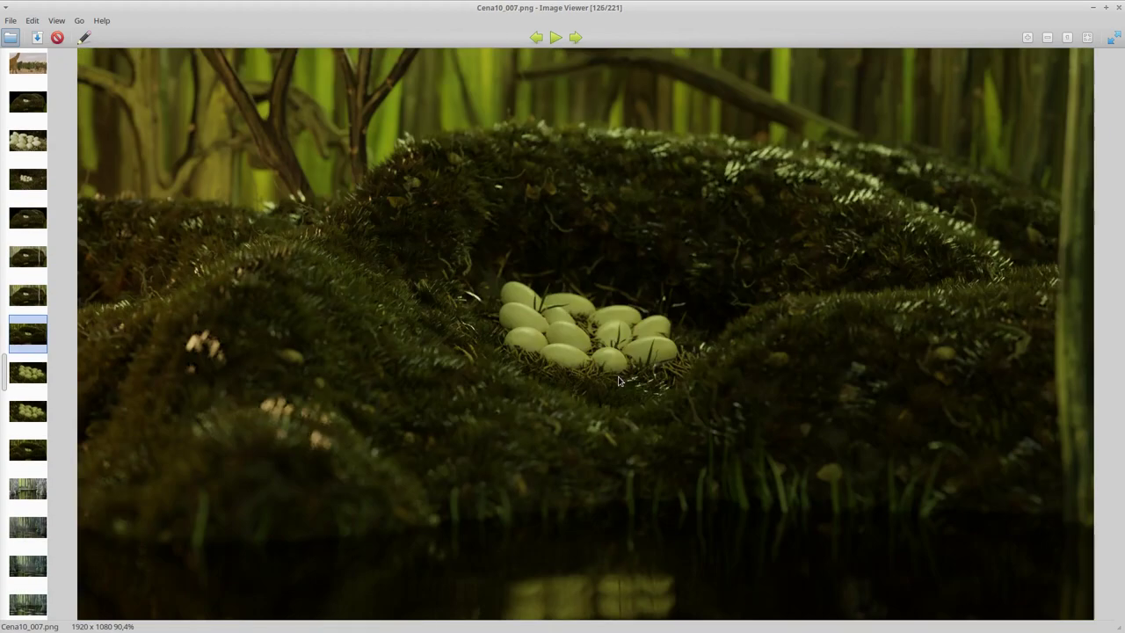
pyautogui.press('Right')
pyautogui.press('Right')
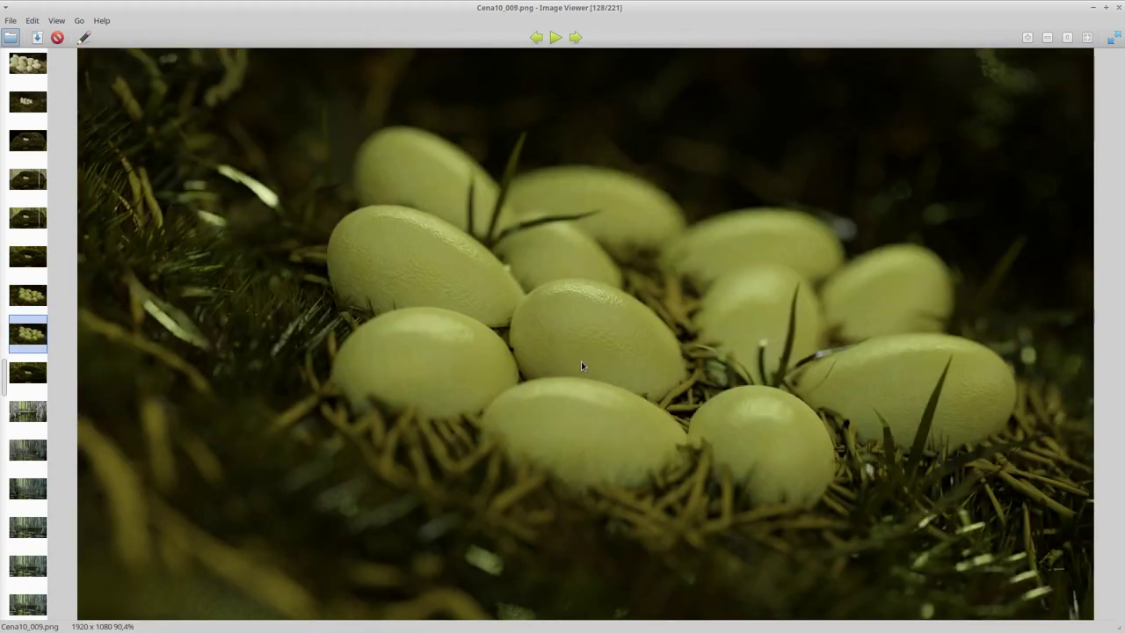
pyautogui.press('Right')
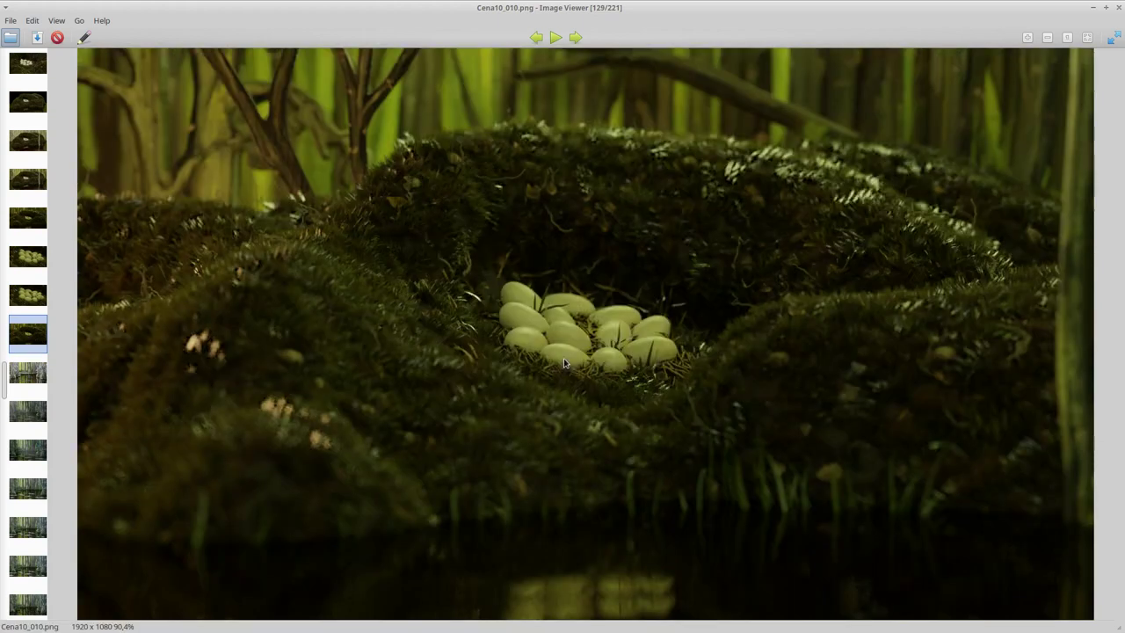
pyautogui.press('Right')
pyautogui.press('Right')
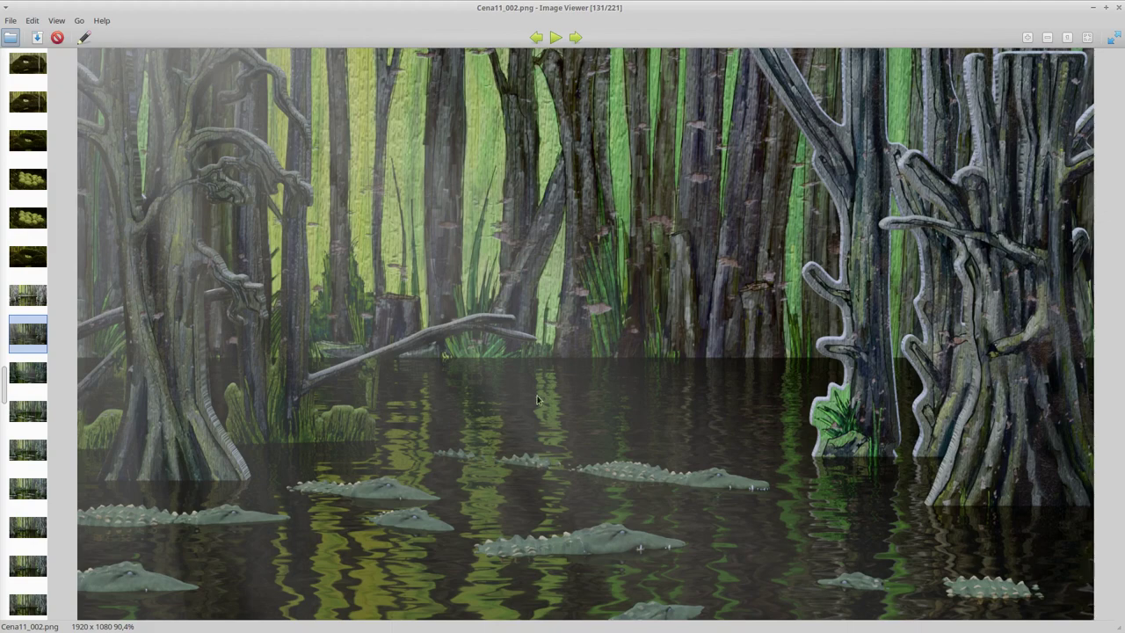
# - Scroll back and forth through the swamp crocodile renders, stopping on cena11_v04_4015.jpg
pyautogui.scroll(-1, 547, 392)
pyautogui.scroll(-1, 546, 392)
pyautogui.scroll(-1, 551, 391)
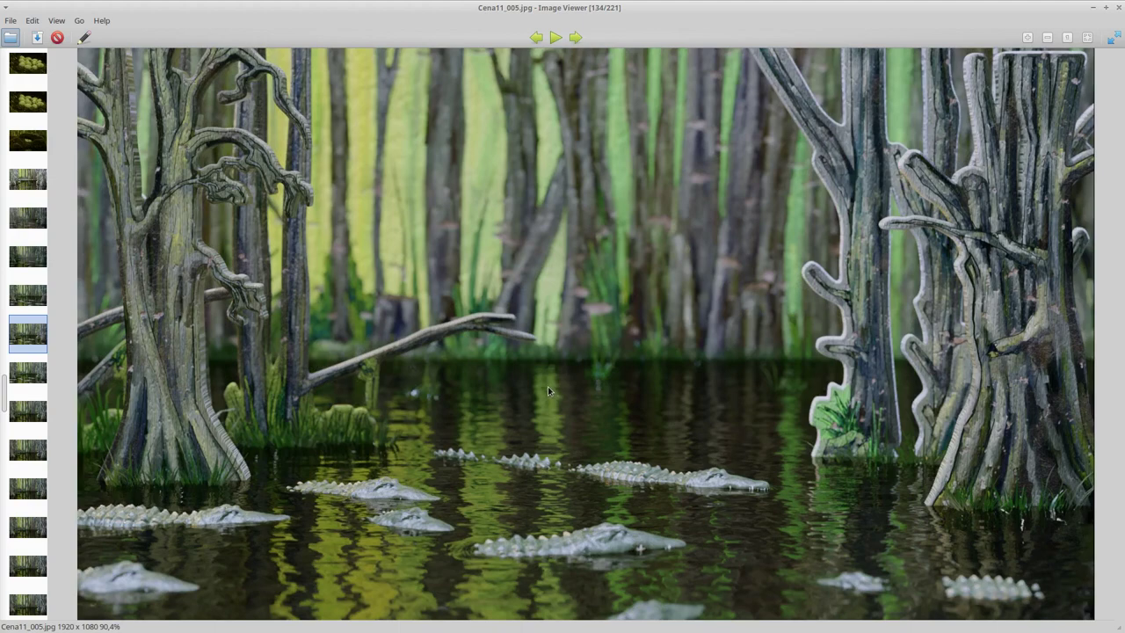
pyautogui.scroll(-1, 547, 385)
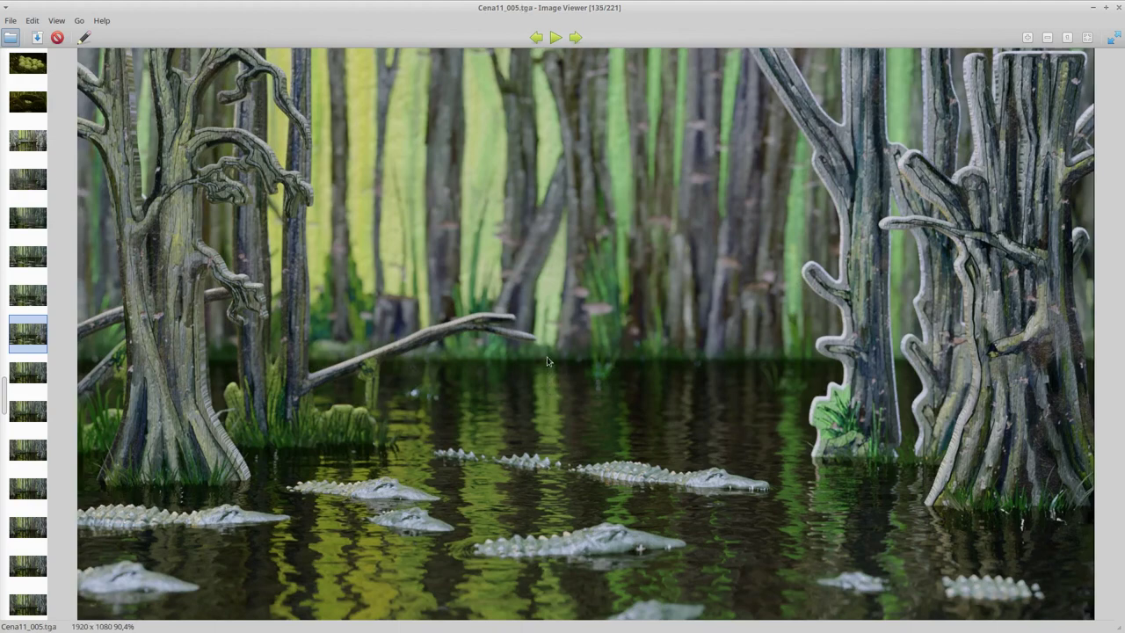
pyautogui.scroll(-1, 576, 431)
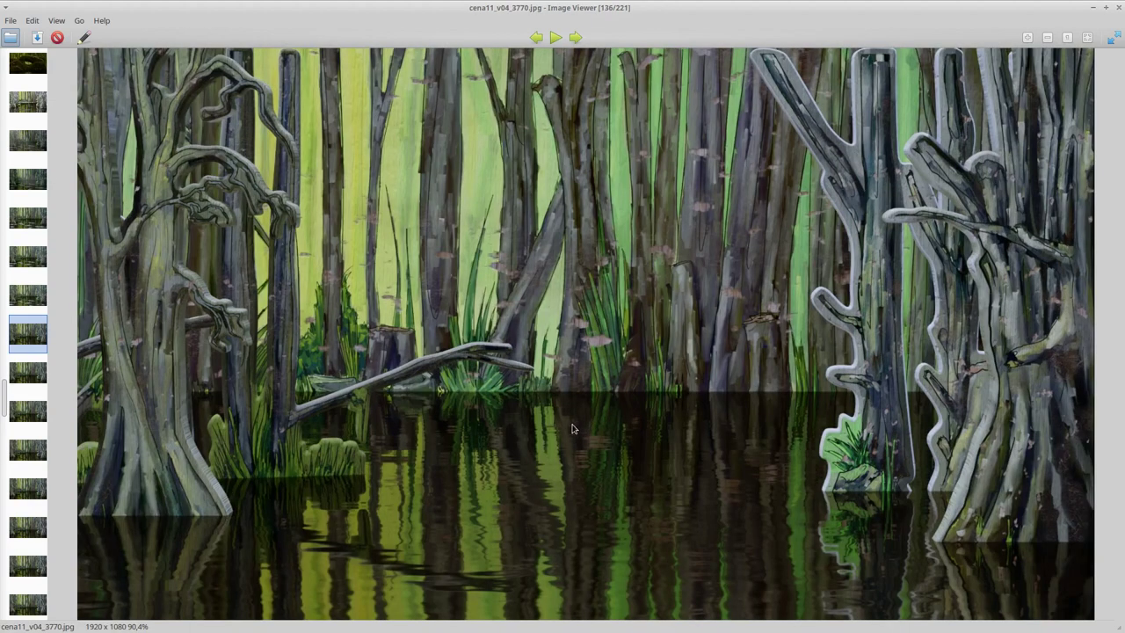
pyautogui.scroll(-1, 541, 428)
pyautogui.scroll(-1, 514, 429)
pyautogui.scroll(-1, 508, 427)
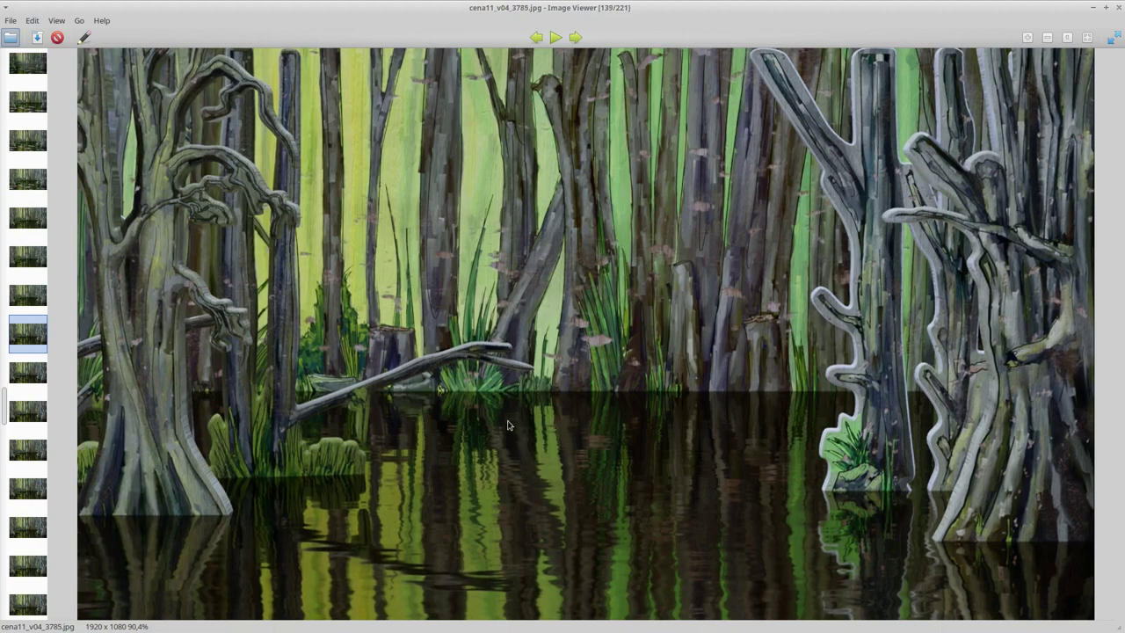
pyautogui.scroll(-1, 507, 425)
pyautogui.scroll(-3, 508, 426)
pyautogui.scroll(-3, 508, 427)
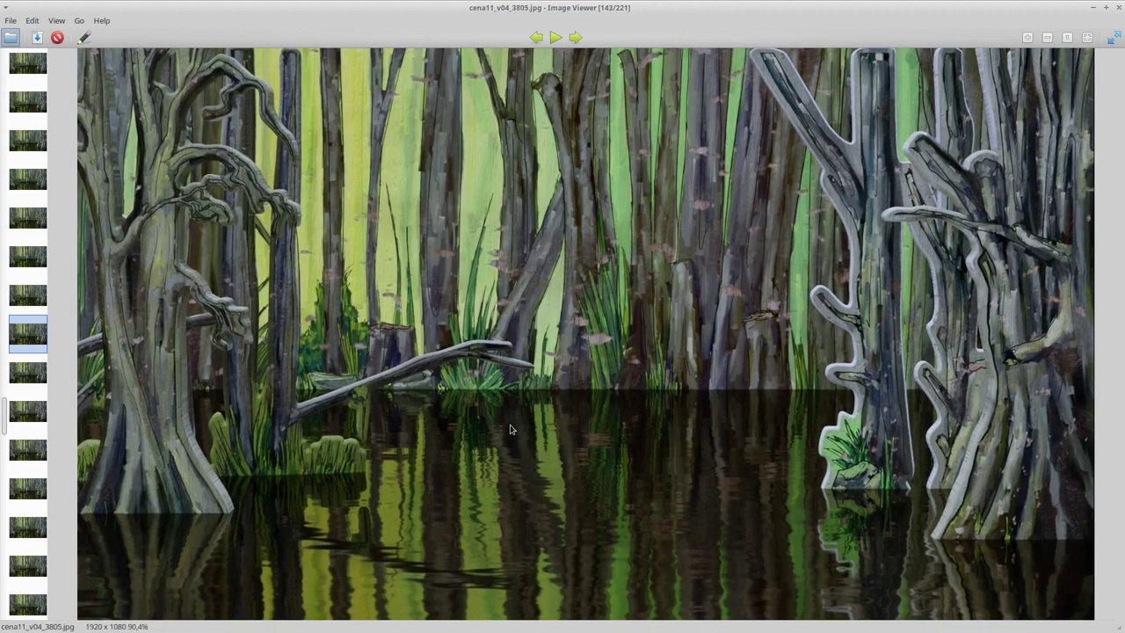
pyautogui.scroll(-3, 509, 427)
pyautogui.scroll(-4, 510, 428)
pyautogui.scroll(-7, 509, 428)
pyautogui.scroll(-7, 510, 428)
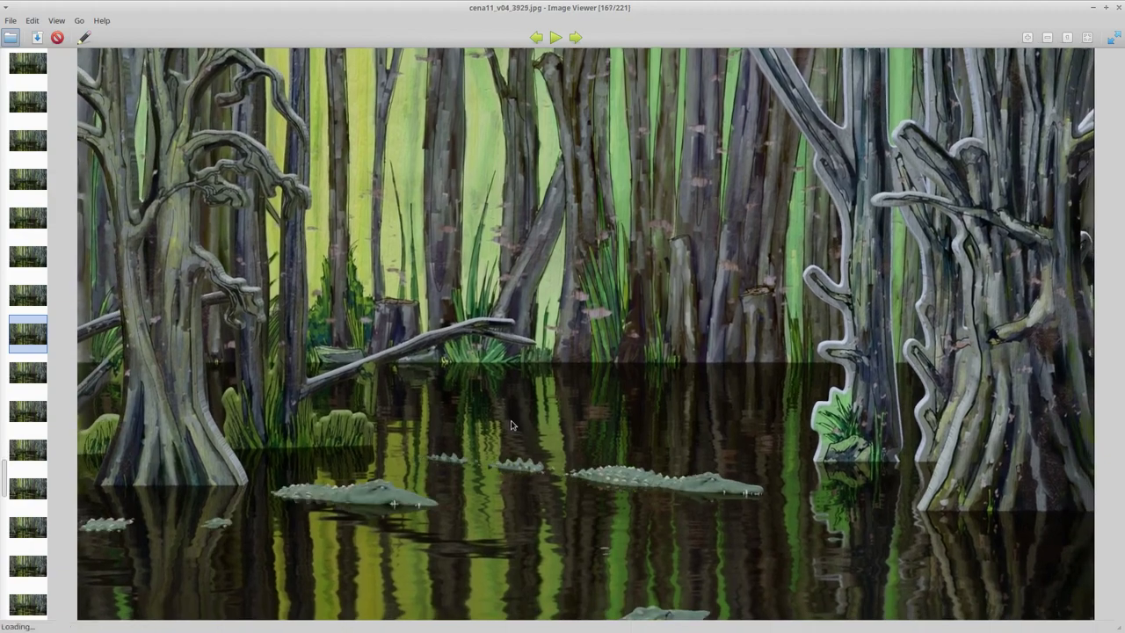
pyautogui.scroll(-7, 511, 427)
pyautogui.scroll(-8, 510, 426)
pyautogui.scroll(4, 512, 426)
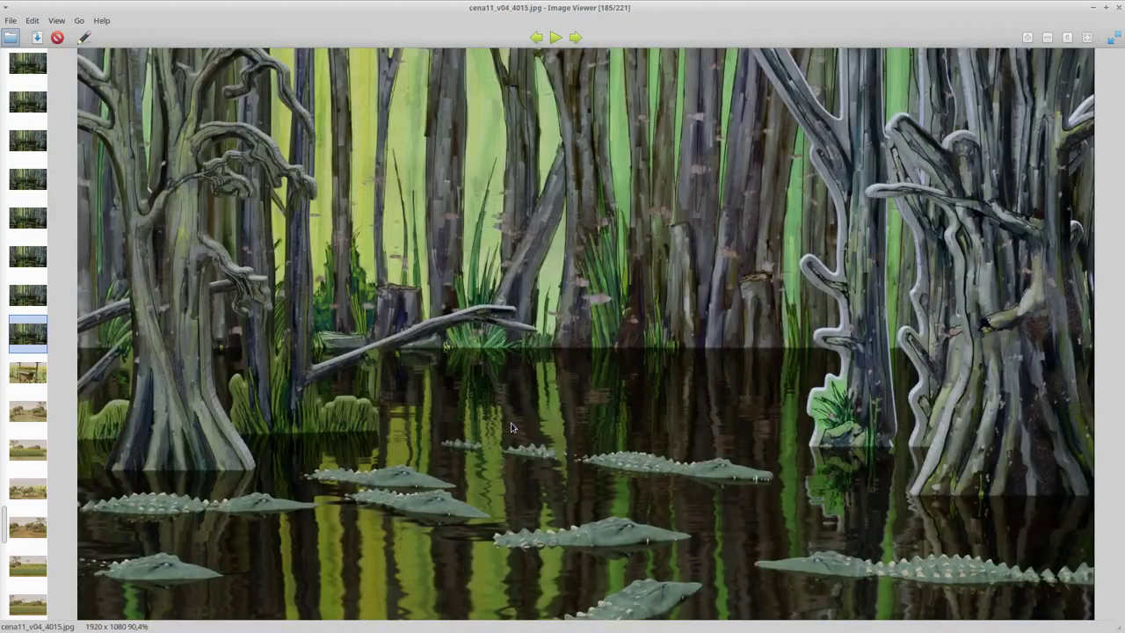
pyautogui.scroll(3, 511, 426)
pyautogui.scroll(3, 512, 428)
pyautogui.scroll(7, 513, 428)
pyautogui.scroll(8, 512, 427)
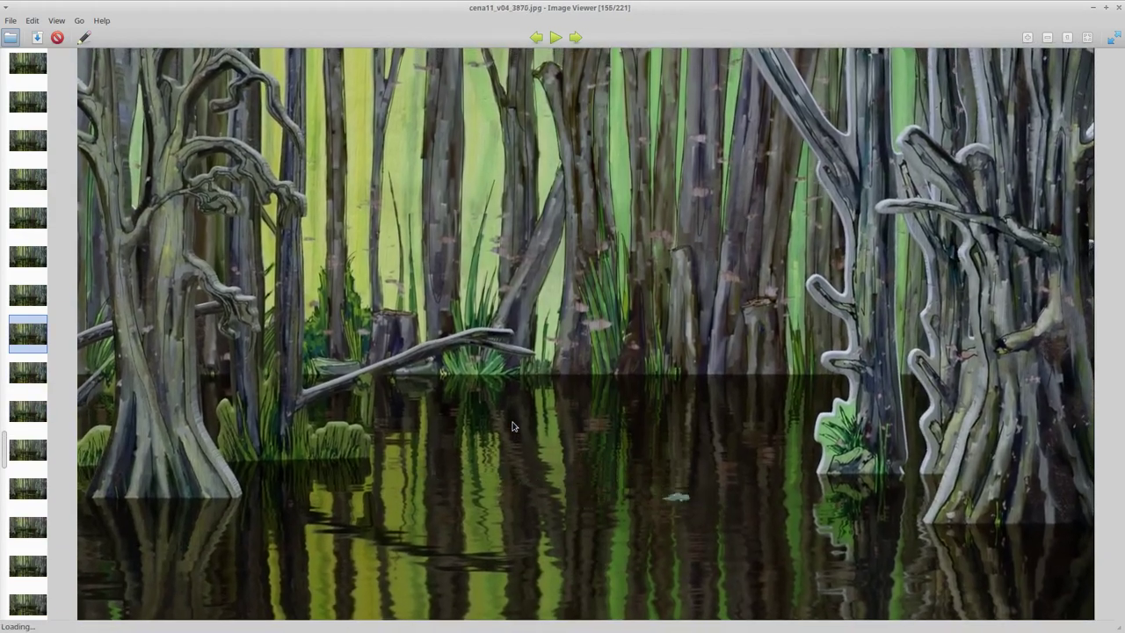
pyautogui.scroll(7, 513, 427)
pyautogui.scroll(-7, 512, 427)
pyautogui.scroll(-8, 513, 426)
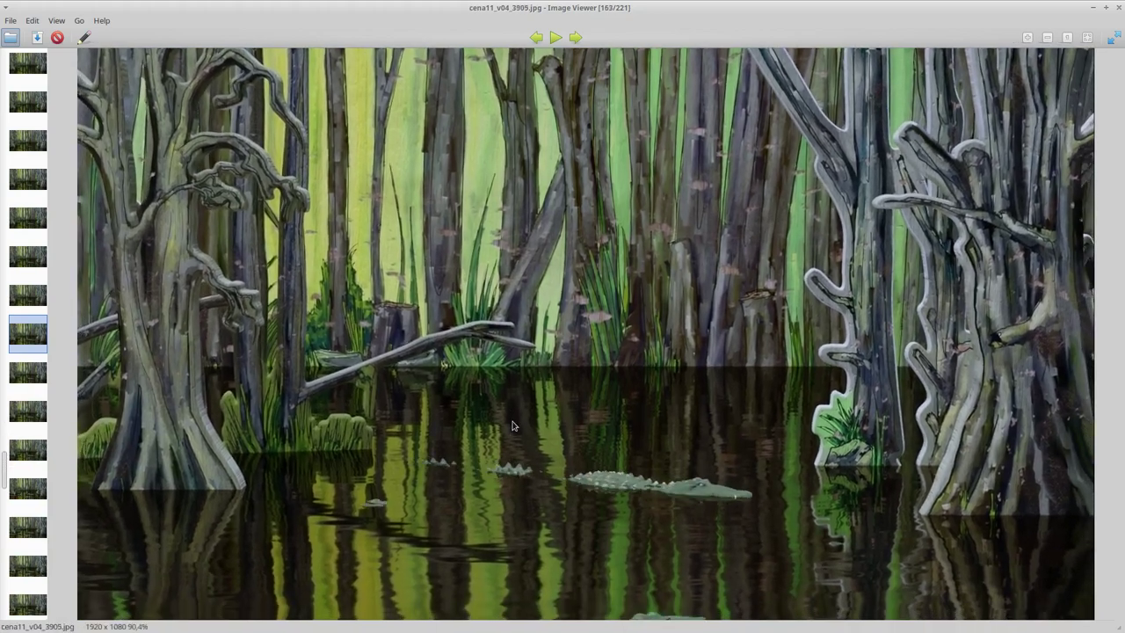
pyautogui.scroll(-7, 511, 427)
pyautogui.scroll(-7, 511, 427)
pyautogui.scroll(-2, 512, 426)
pyautogui.scroll(-3, 528, 413)
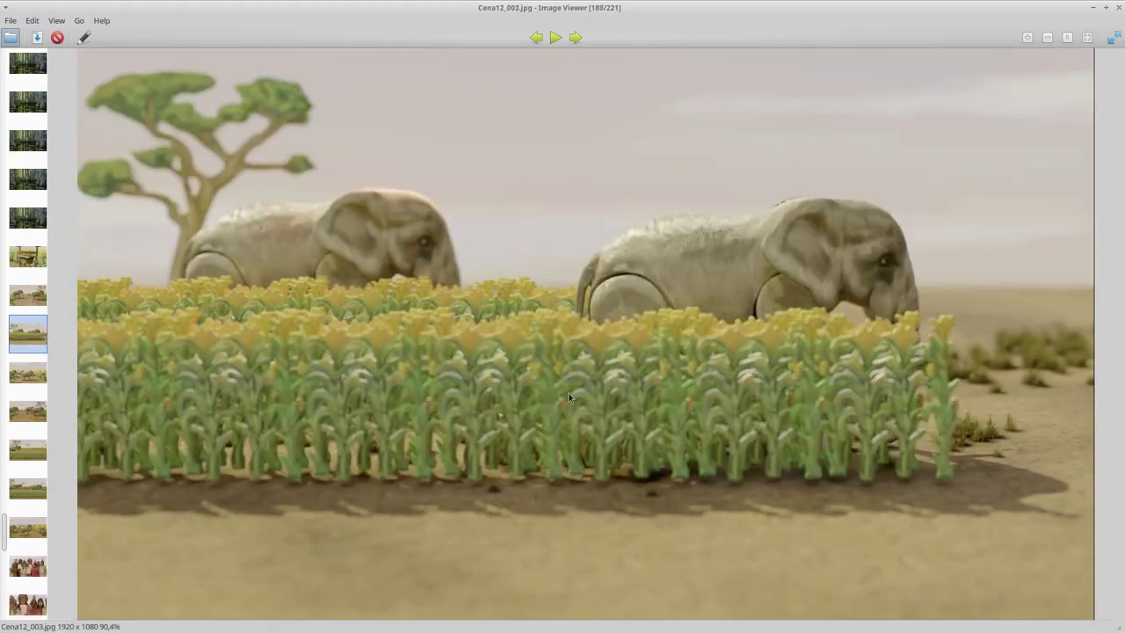
pyautogui.scroll(-1, 580, 395)
pyautogui.scroll(3, 587, 388)
pyautogui.scroll(-1, 541, 396)
pyautogui.scroll(-1, 536, 398)
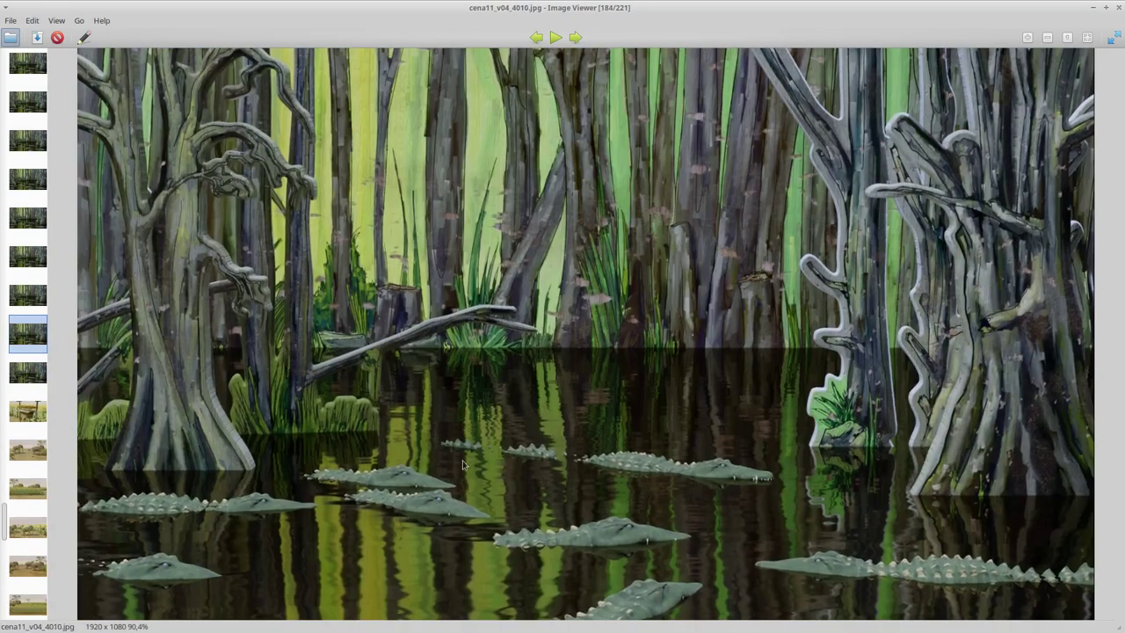
pyautogui.scroll(-2, 530, 436)
pyautogui.scroll(1, 531, 436)
pyautogui.scroll(1, 530, 435)
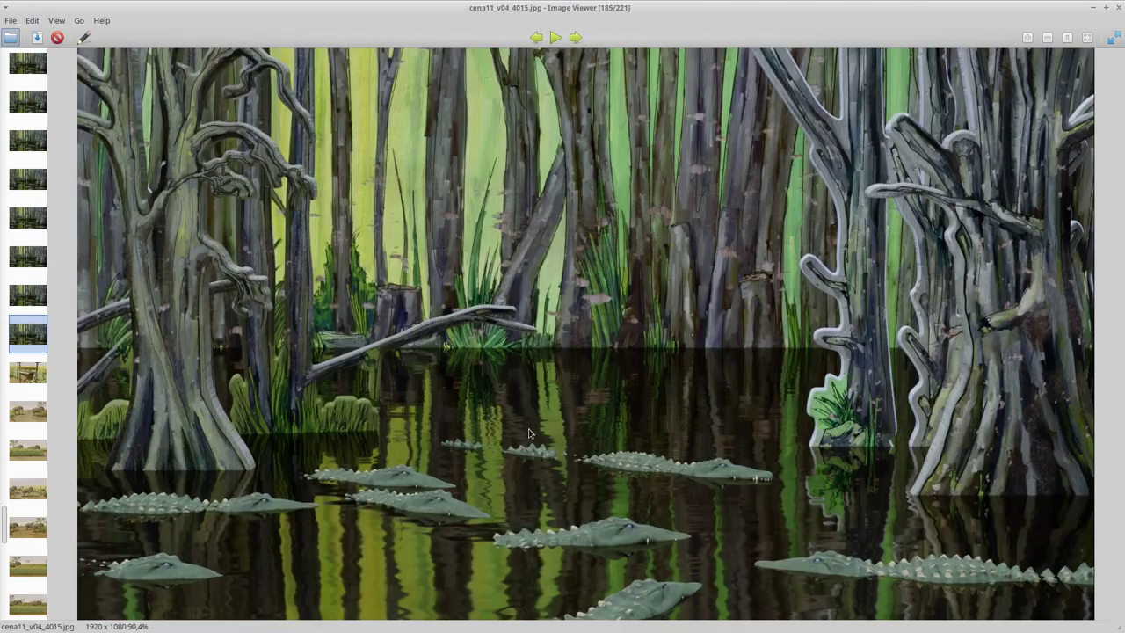
# - Scroll on from the swamp renders to the hive hanging in the cornfield
pyautogui.scroll(-2, 594, 412)
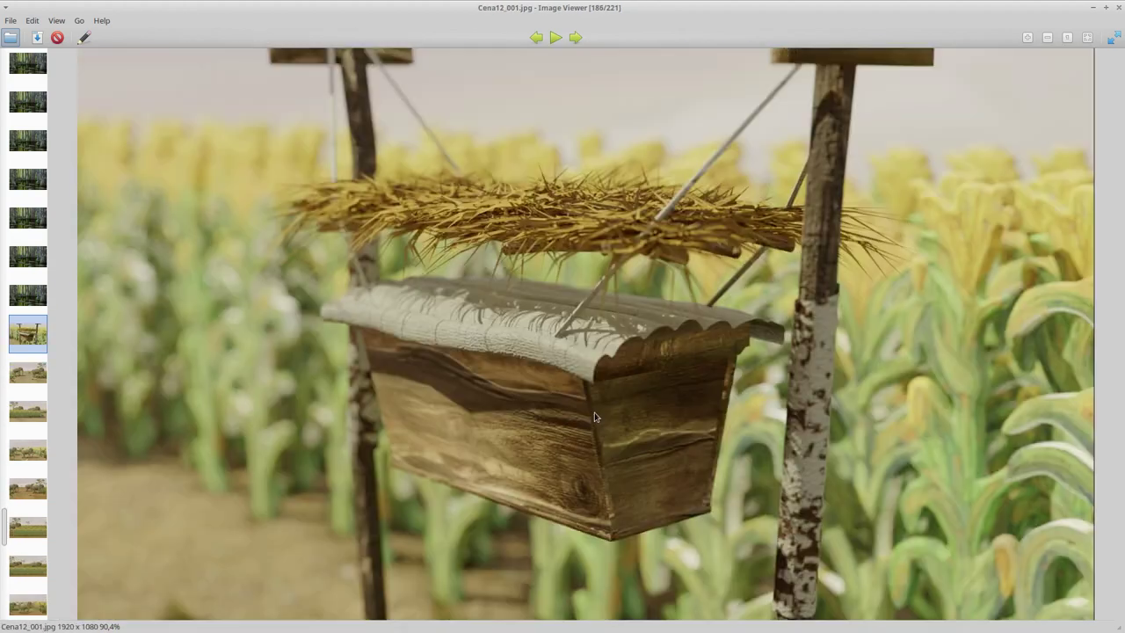
pyautogui.scroll(-2, 590, 412)
pyautogui.scroll(-1, 587, 413)
pyautogui.scroll(1, 588, 412)
pyautogui.scroll(1, 586, 406)
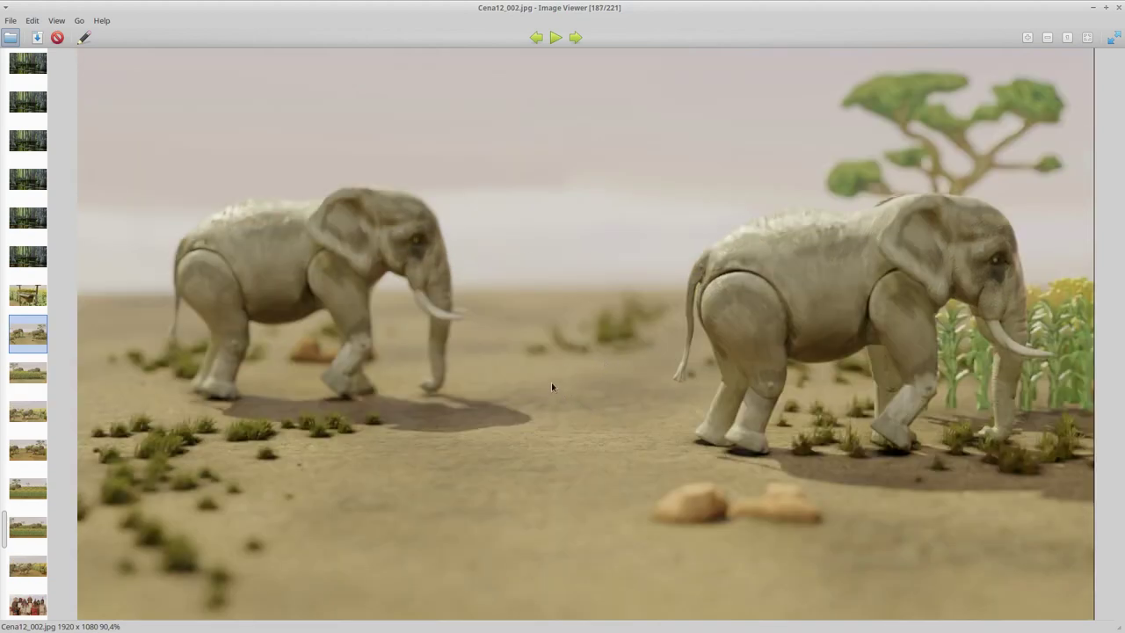
pyautogui.scroll(-1, 550, 382)
pyautogui.scroll(1, 519, 382)
# - Page through the Cena12 elephant-and-cornfield renders to Cena13_002, the painted group portrait
pyautogui.press('Right')
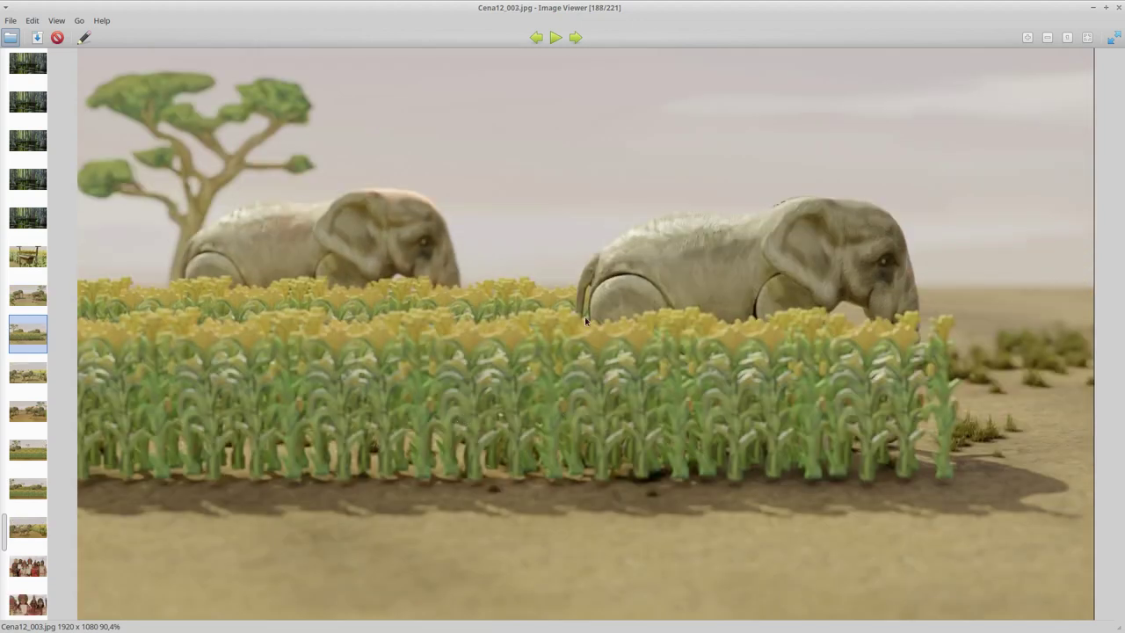
pyautogui.press('Right')
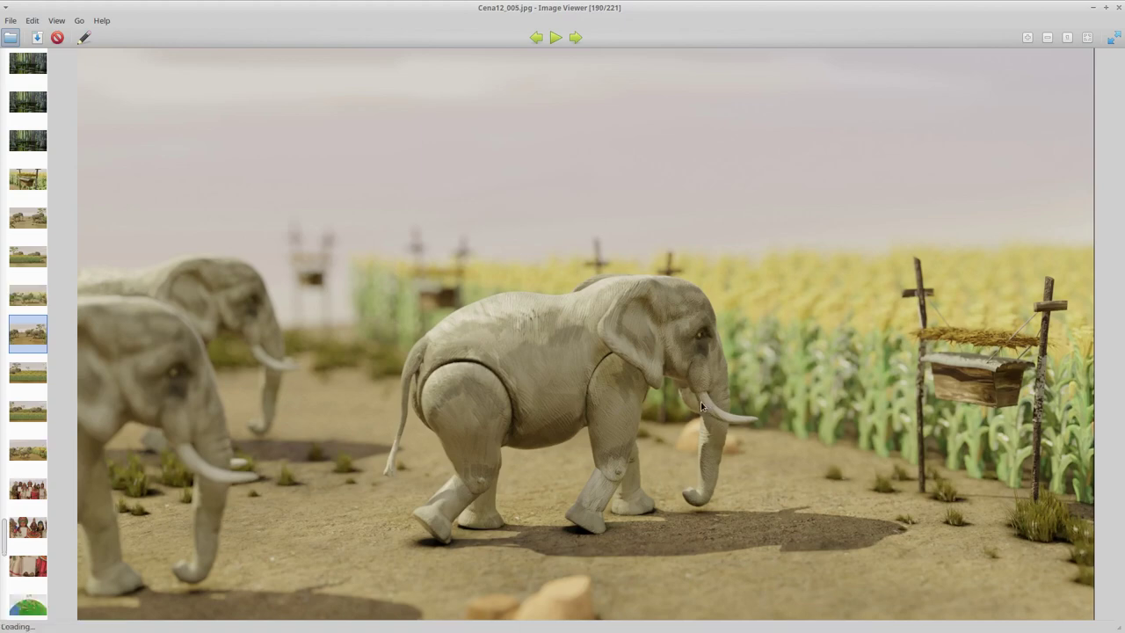
pyautogui.press('Right')
pyautogui.press('Right')
pyautogui.press('Left')
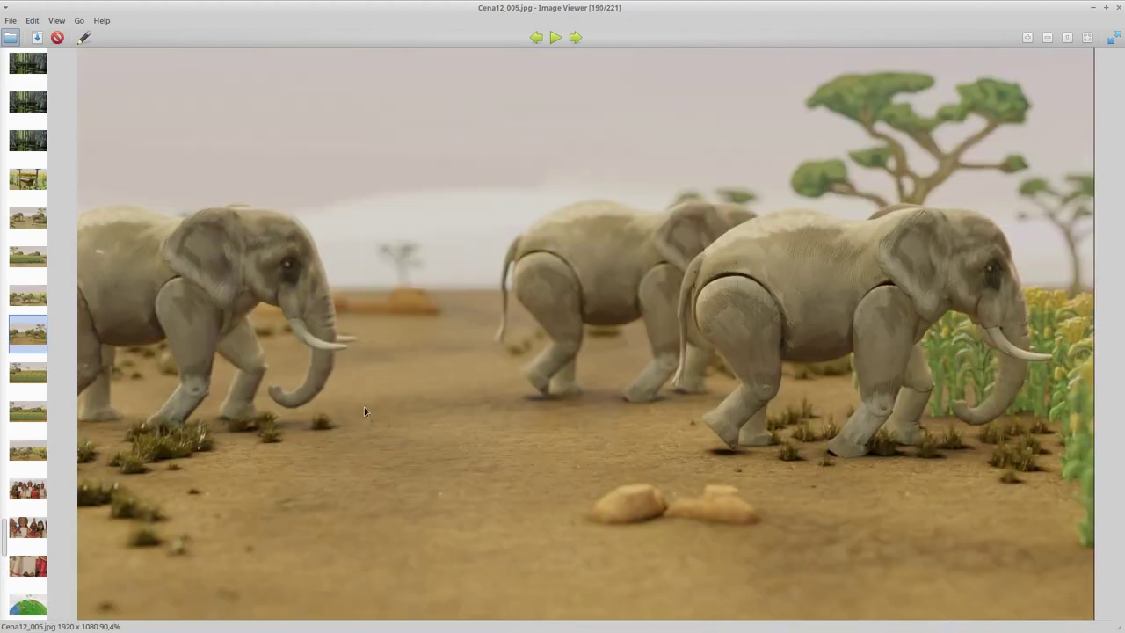
pyautogui.press('Right')
pyautogui.press('Right')
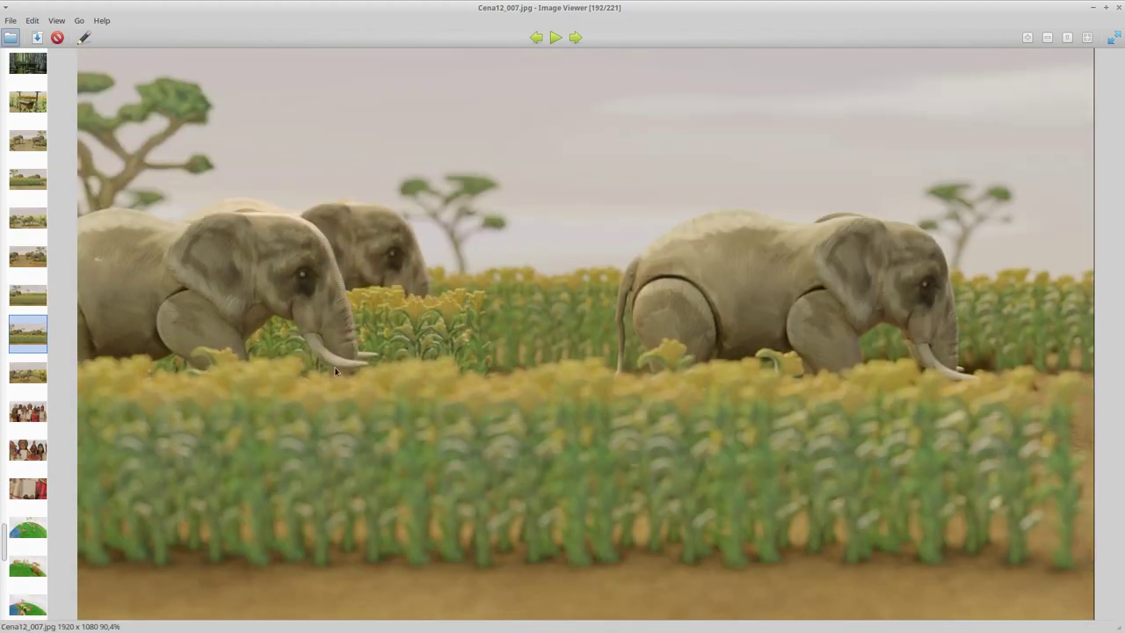
pyautogui.press('Right')
pyautogui.press('Right')
pyautogui.press('Left')
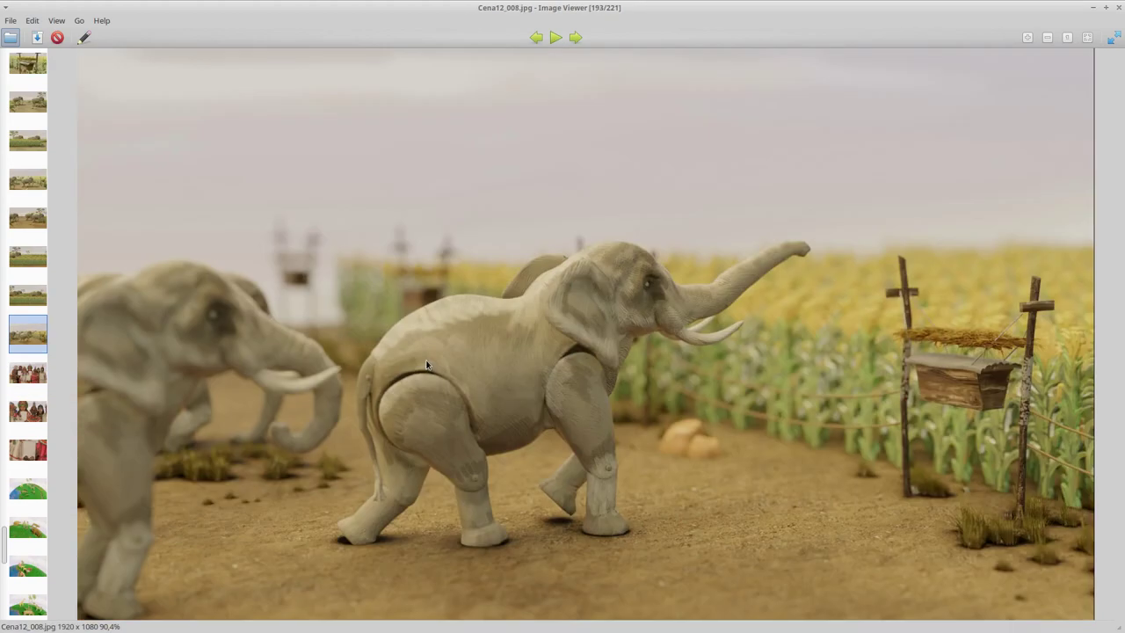
pyautogui.press('Left')
pyautogui.press('Right')
pyautogui.press('Right')
pyautogui.press('Right')
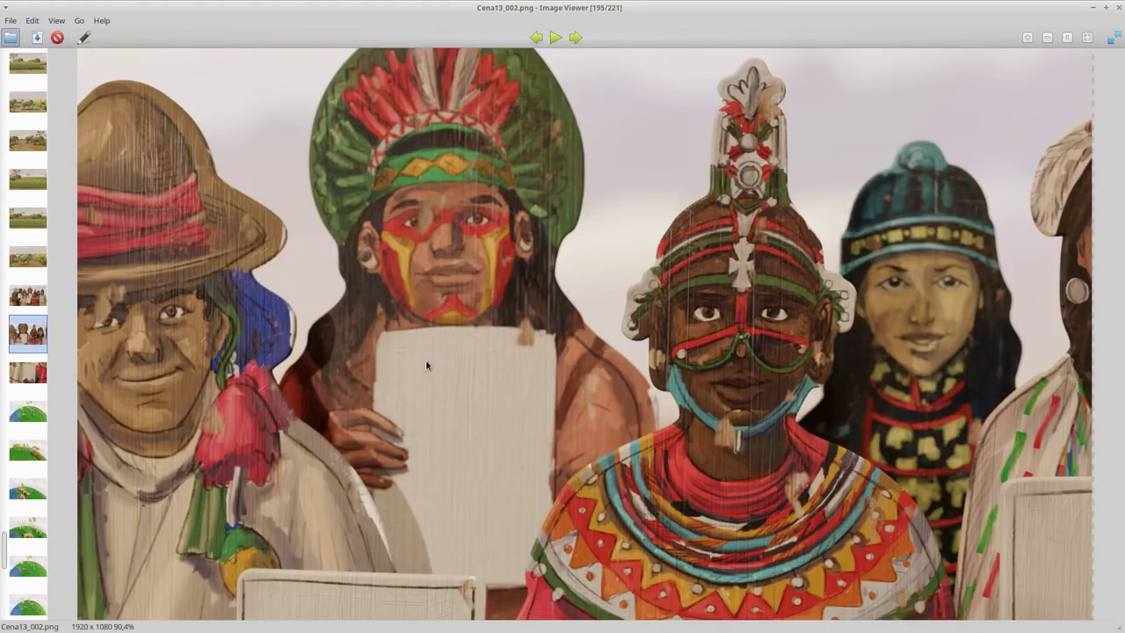
pyautogui.press('Right')
# - Advance through the llama globe renders to the shepherd and llama herd scene
pyautogui.press('Right')
pyautogui.press('Right')
pyautogui.press('Right')
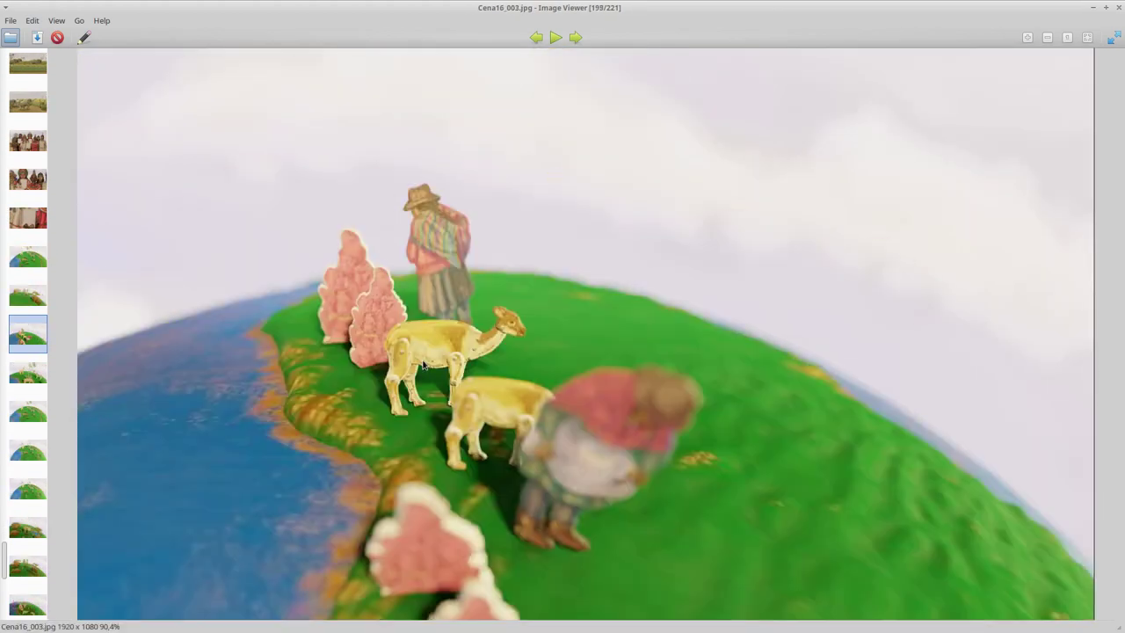
pyautogui.press('Right')
pyautogui.press('Right')
pyautogui.press('Right')
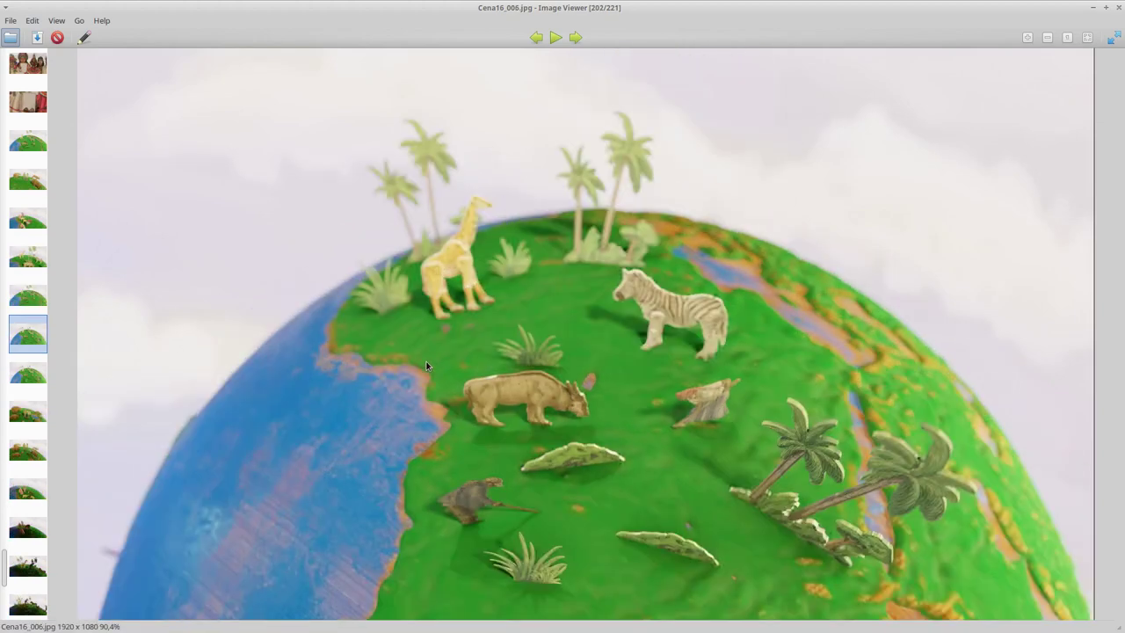
pyautogui.press('Right')
pyautogui.press('Right')
pyautogui.press('Right')
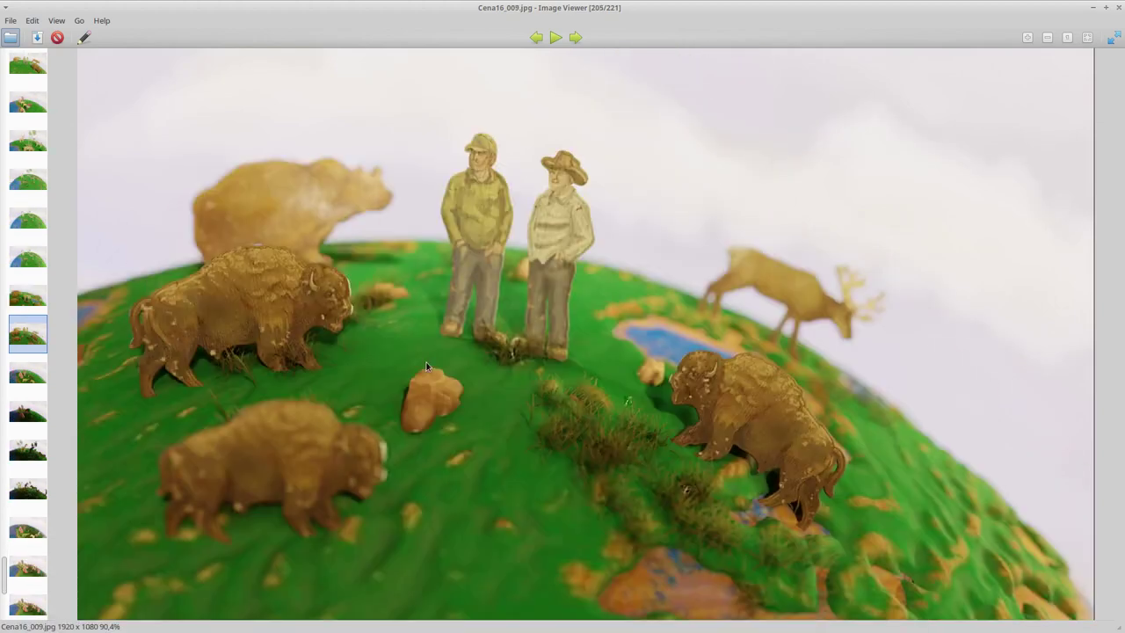
pyautogui.press('Right')
pyautogui.press('Right')
pyautogui.press('Right')
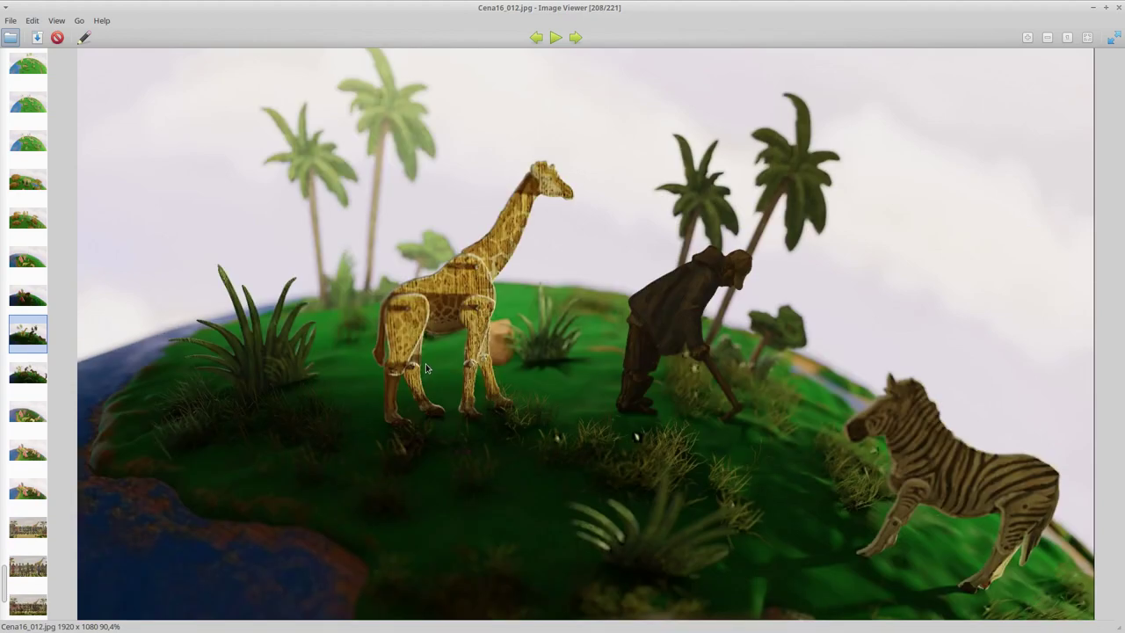
pyautogui.press('Right')
pyautogui.press('Right')
pyautogui.press('Right')
pyautogui.press('Right')
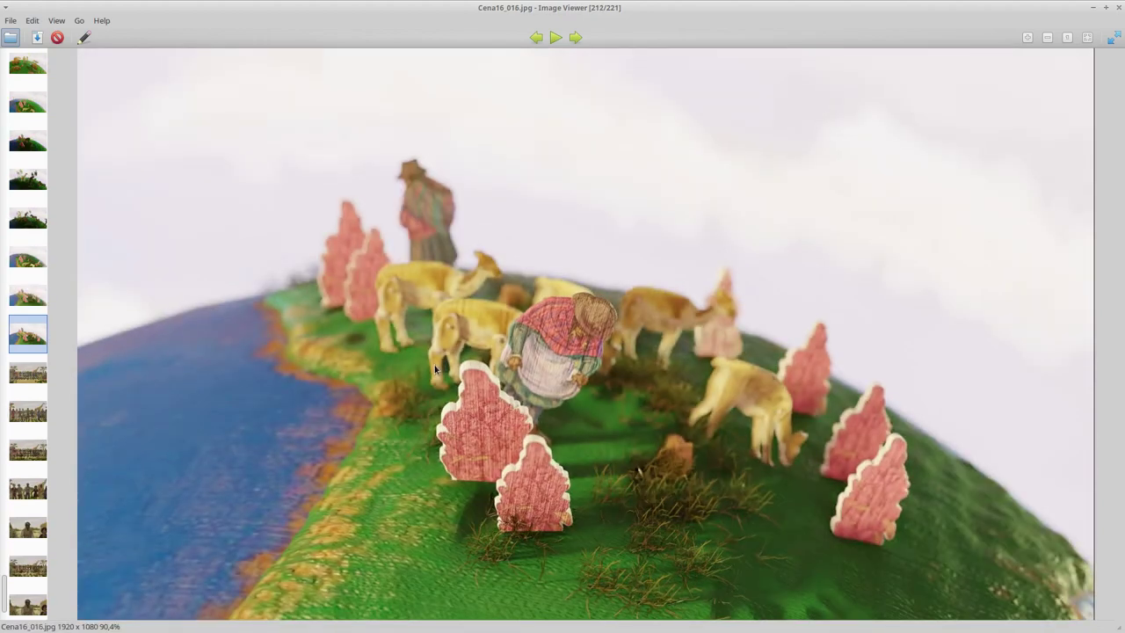
pyautogui.press('Right')
pyautogui.press('Right')
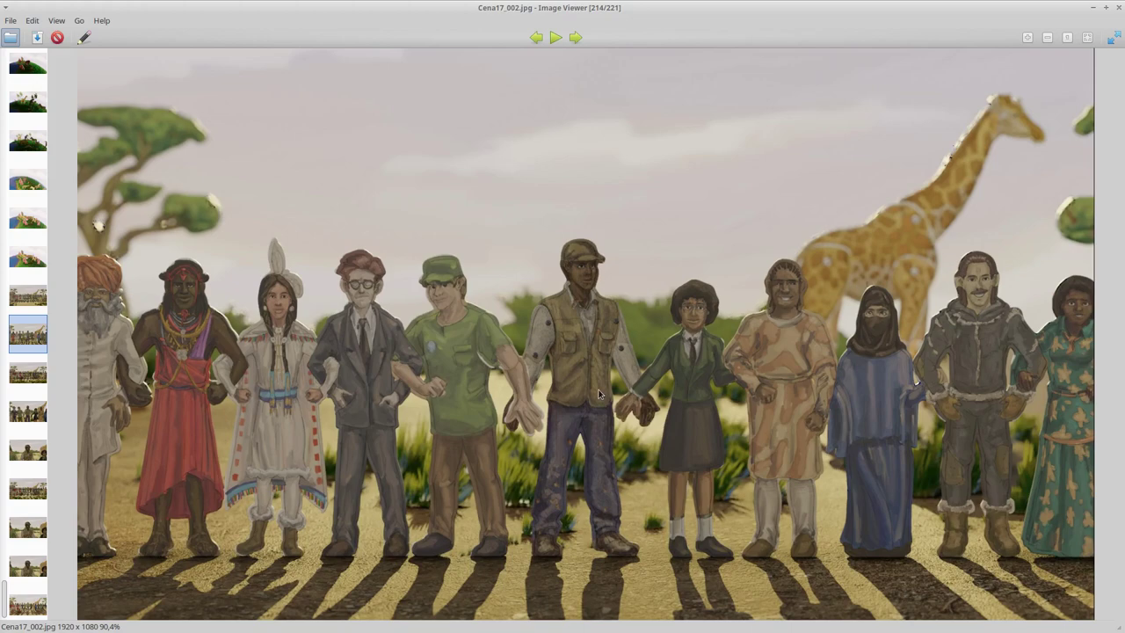
# - Scroll past the hand-holding crowd renders, wrapping round to cena01_003.png
pyautogui.scroll(1, 601, 387)
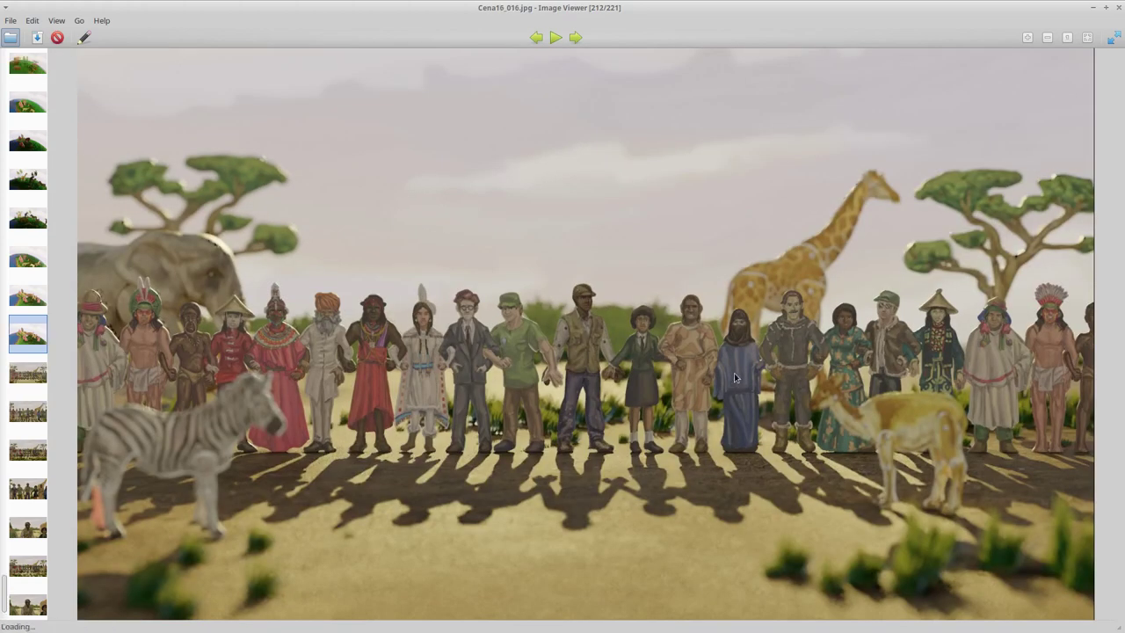
pyautogui.scroll(1, 605, 373)
pyautogui.scroll(1, 614, 356)
pyautogui.scroll(1, 617, 347)
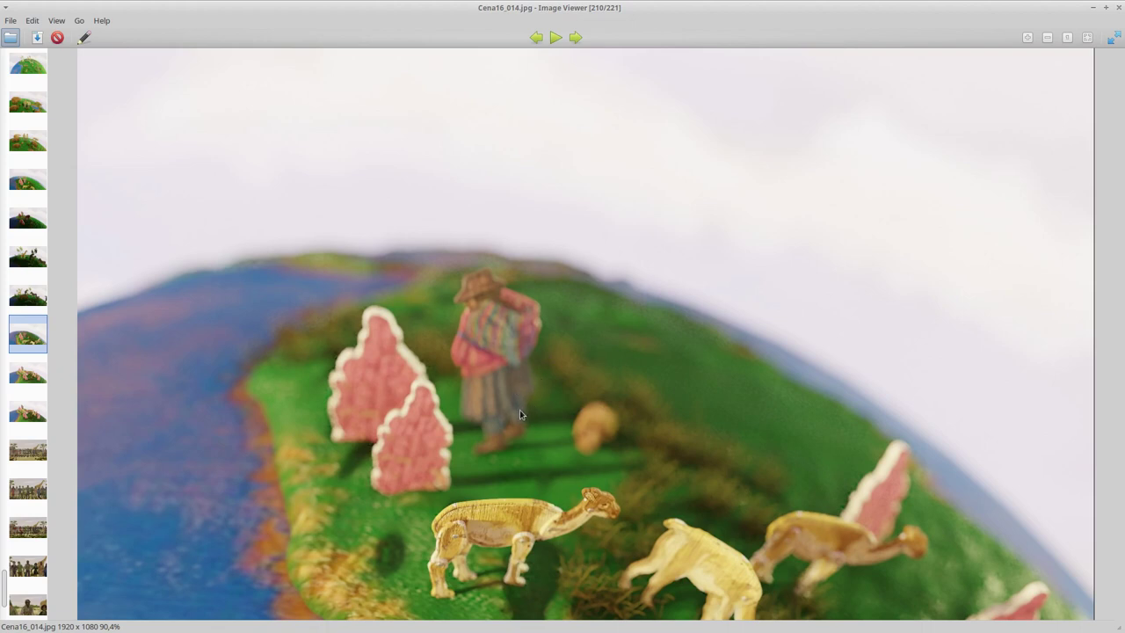
pyautogui.scroll(-2, 626, 402)
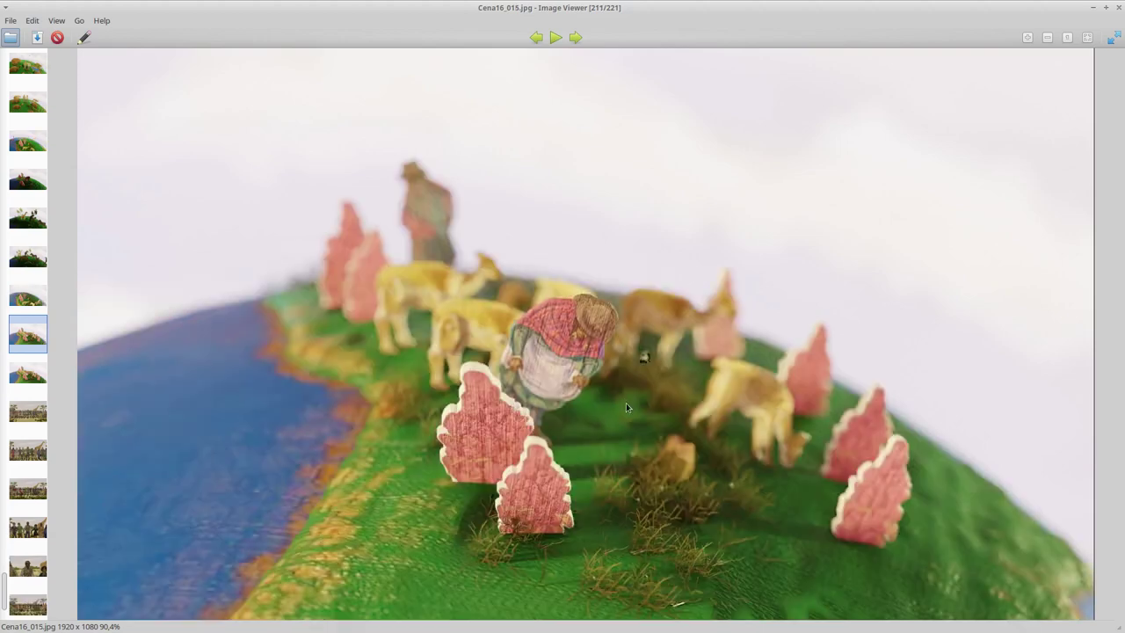
pyautogui.scroll(-2, 621, 396)
pyautogui.scroll(-1, 615, 396)
pyautogui.scroll(-1, 614, 397)
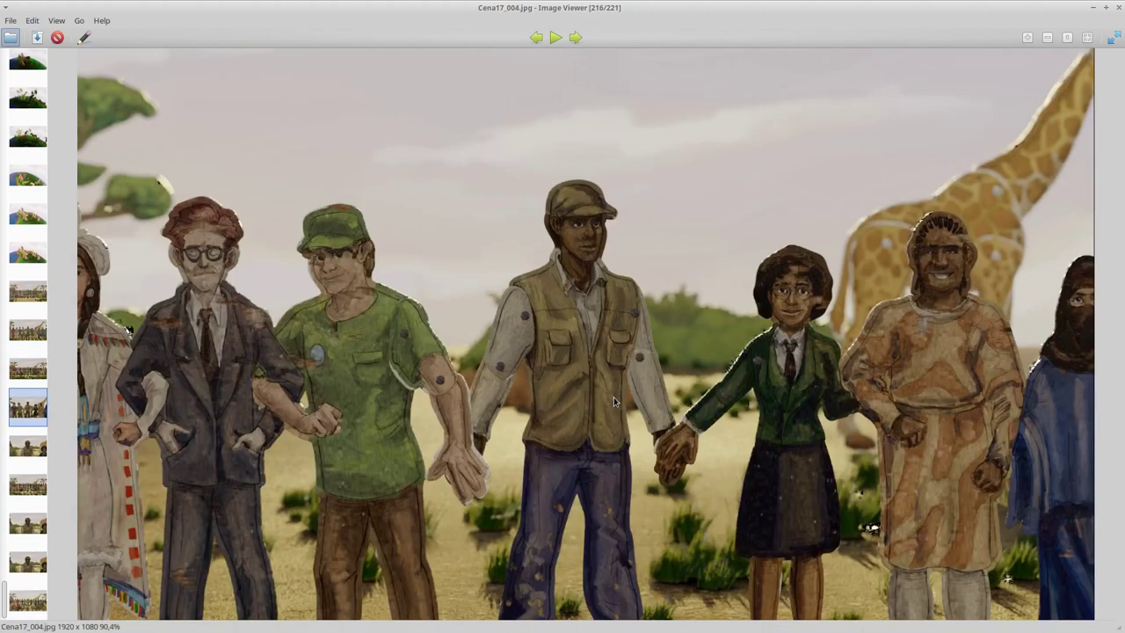
pyautogui.scroll(-2, 614, 397)
pyautogui.scroll(-1, 614, 400)
pyautogui.scroll(-1, 614, 399)
pyautogui.scroll(-1, 615, 397)
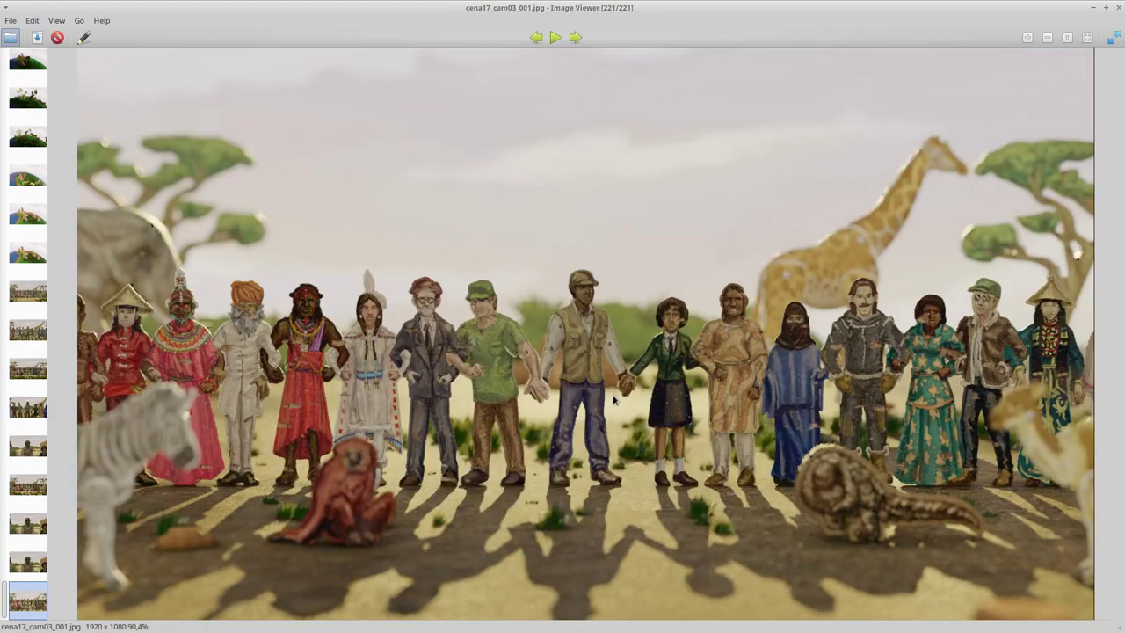
pyautogui.scroll(-1, 616, 397)
pyautogui.scroll(-1, 614, 397)
pyautogui.scroll(-1, 614, 397)
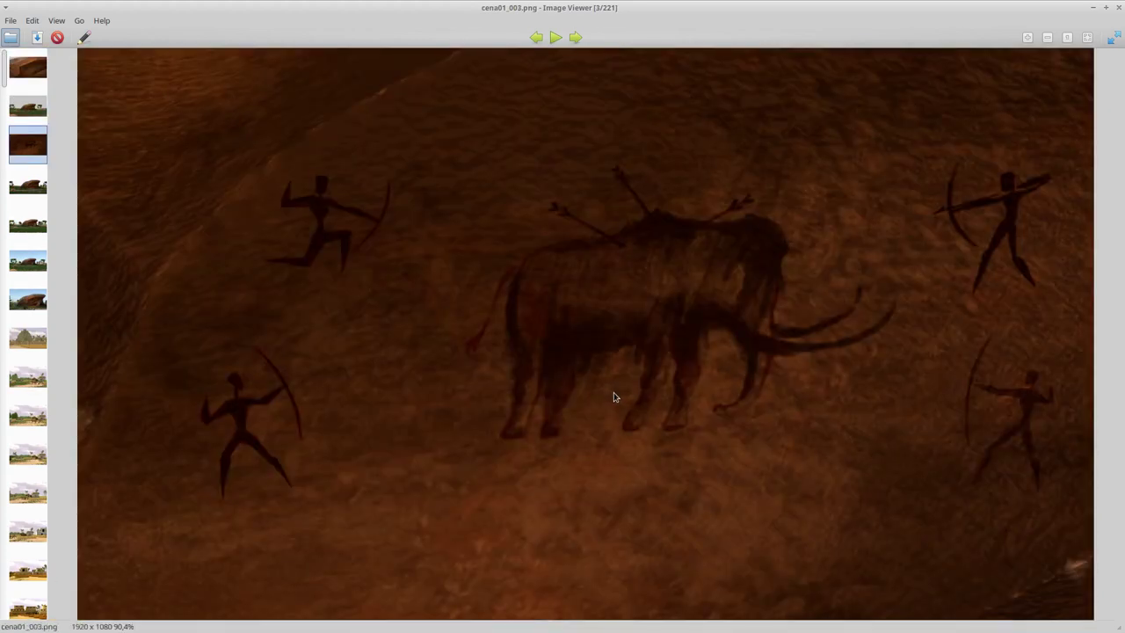
# - Scroll onward through the early scene previews
pyautogui.scroll(-1, 614, 397)
pyautogui.scroll(-1, 613, 397)
pyautogui.scroll(-1, 615, 398)
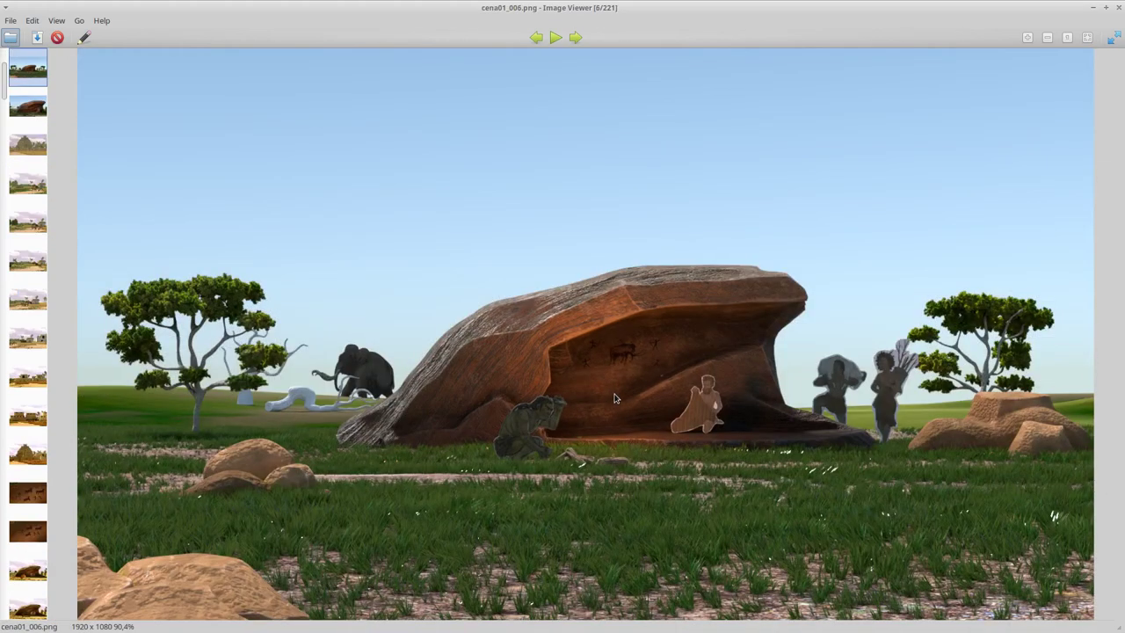
pyautogui.scroll(-1, 614, 398)
pyautogui.scroll(-1, 615, 397)
pyautogui.scroll(1, 617, 396)
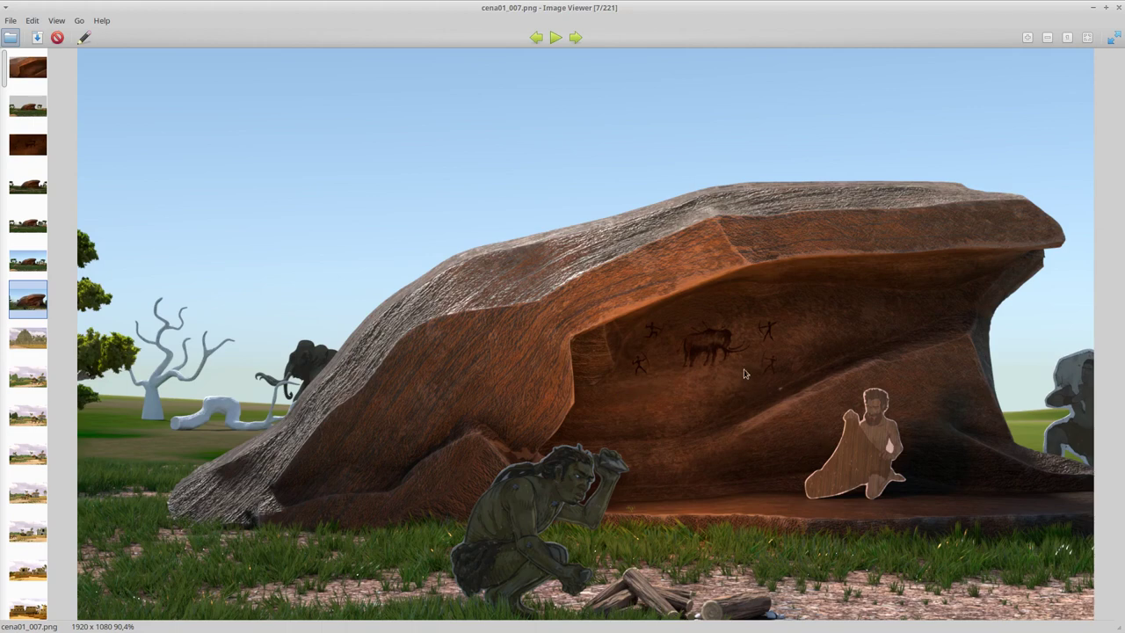
# - Step through the ziggurat, farming village and mud-brick previews, then back to cena01_003.png
pyautogui.press('Right')
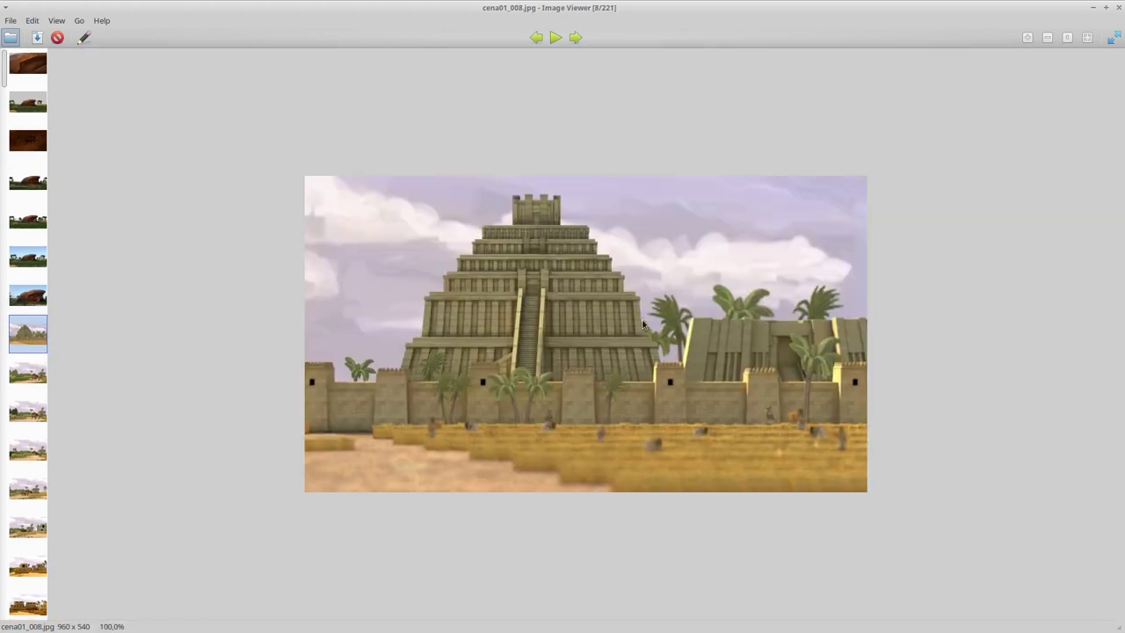
pyautogui.press('Right')
pyautogui.press('Right')
pyautogui.press('Right')
pyautogui.press('Right')
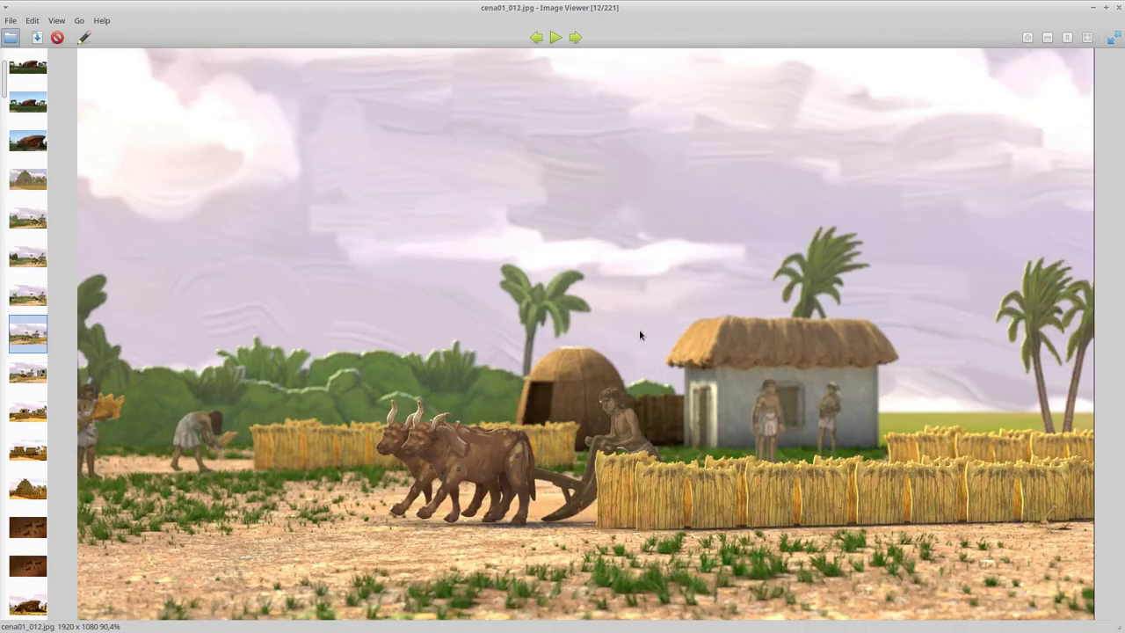
pyautogui.press('Right')
pyautogui.press('Right')
pyautogui.press('Right')
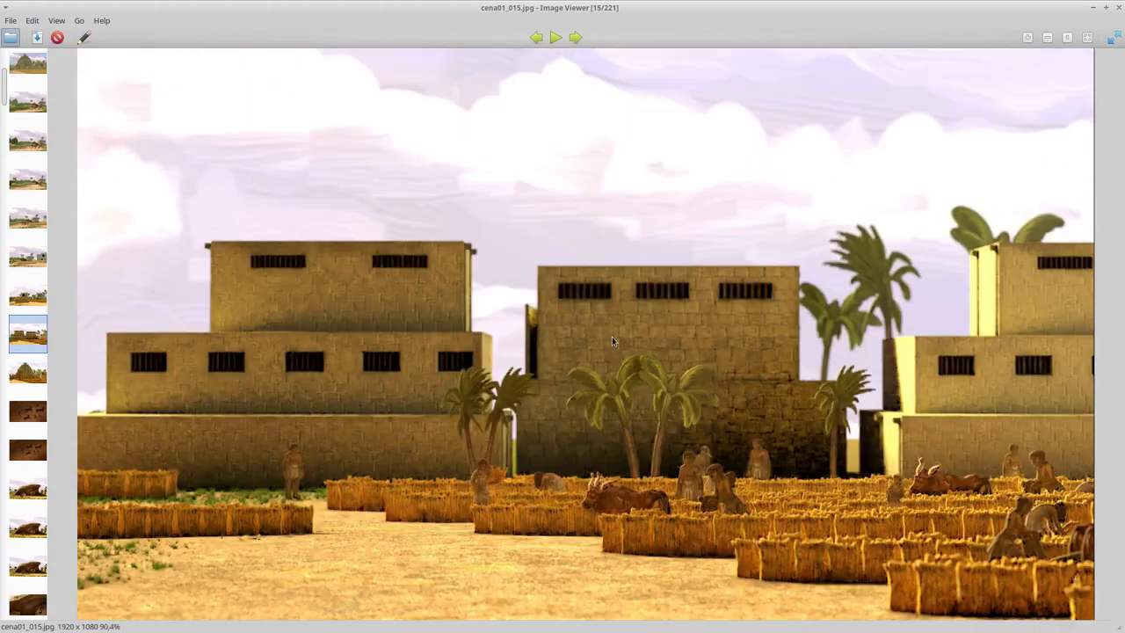
pyautogui.press('Right')
pyautogui.press('Right')
pyautogui.press('Right')
pyautogui.press('Right')
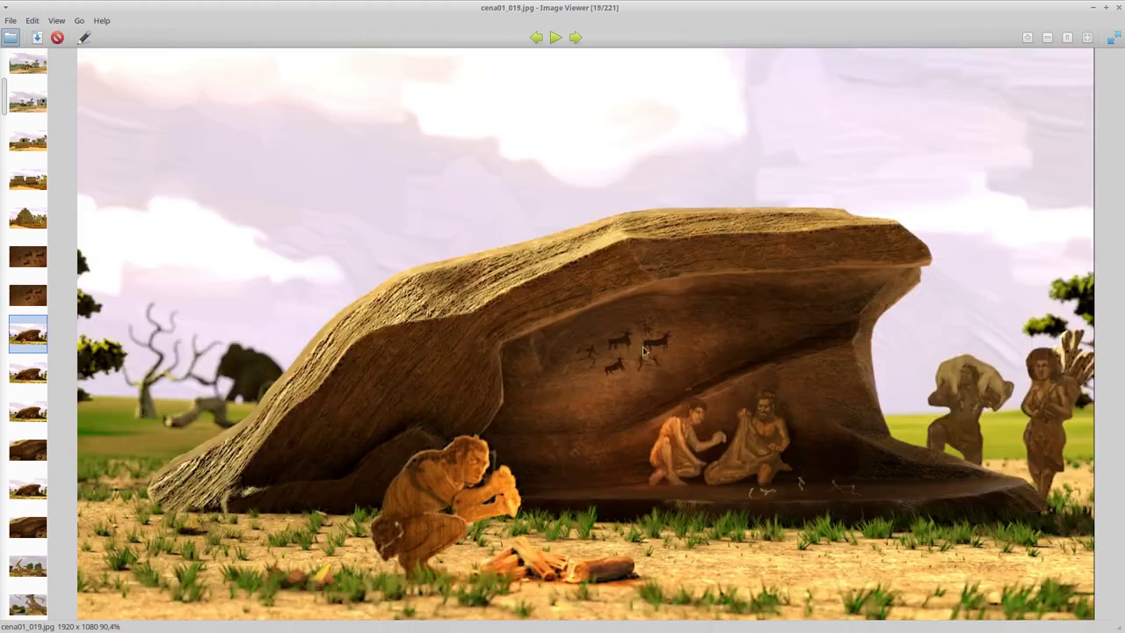
pyautogui.press('Left')
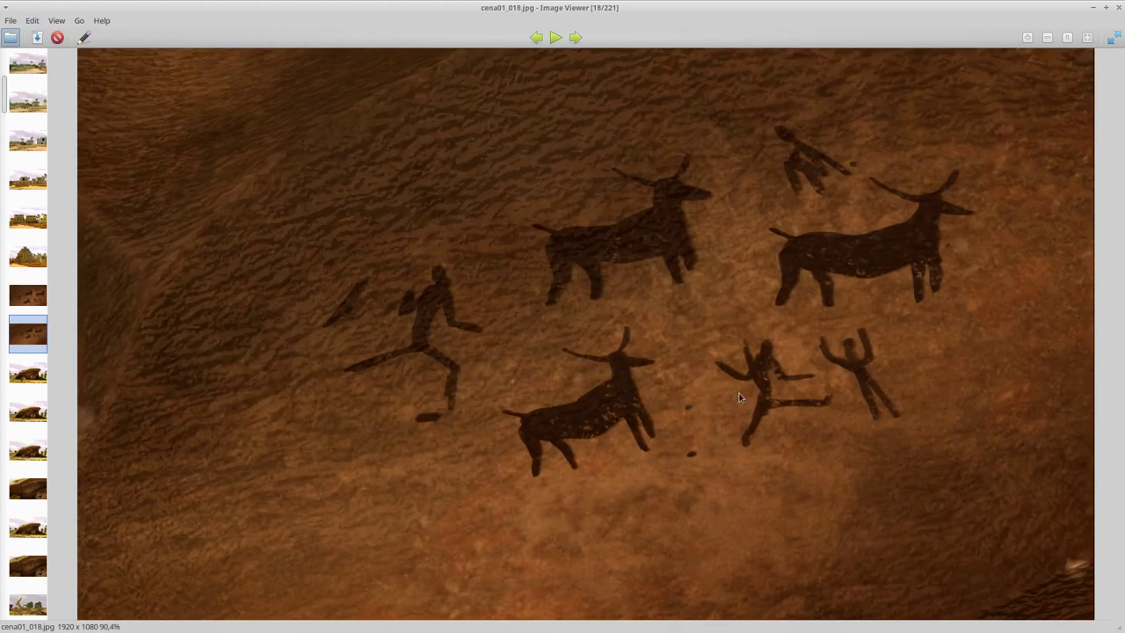
pyautogui.press('Left')
pyautogui.press('Right')
pyautogui.press('Right')
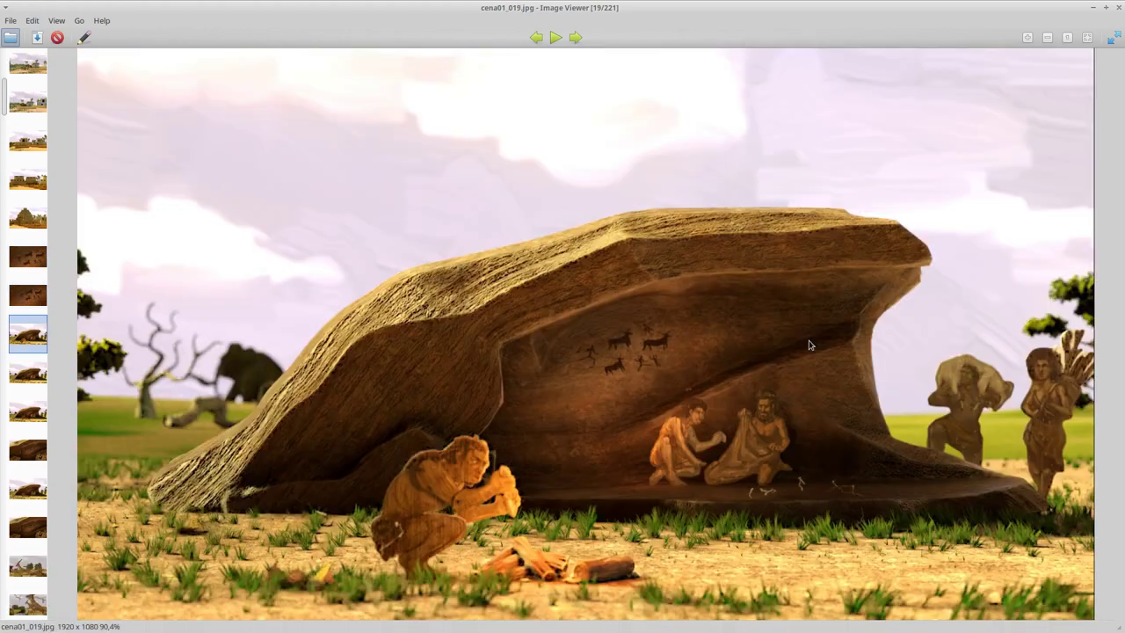
pyautogui.press('Left')
pyautogui.press('Left')
pyautogui.press('Left')
pyautogui.press('Left')
pyautogui.press('Left')
pyautogui.press('Left')
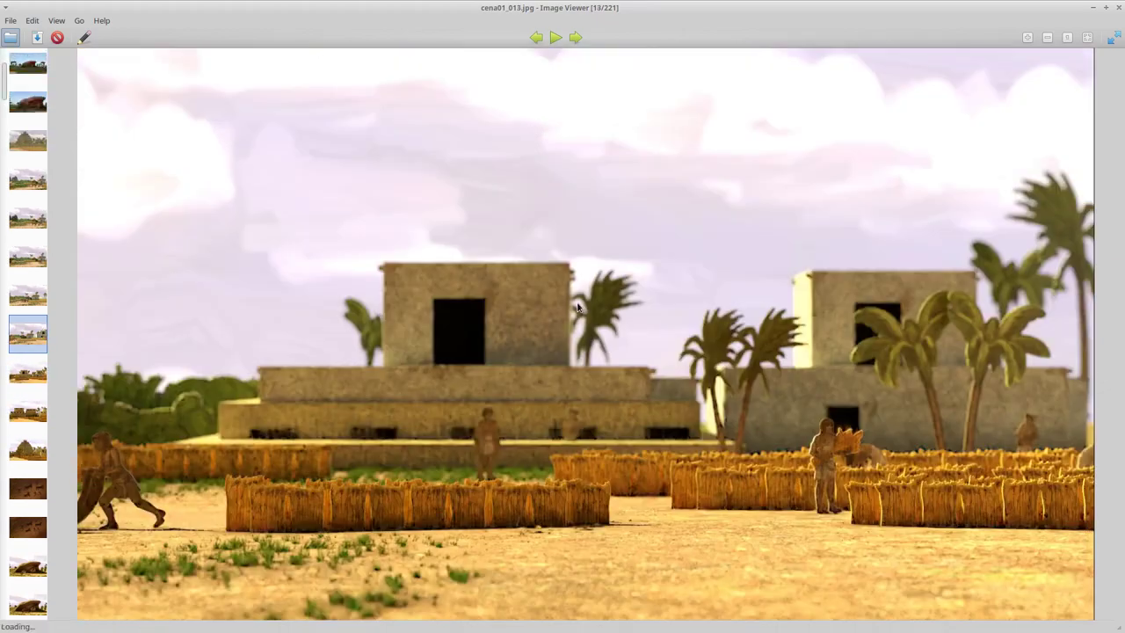
pyautogui.press('Left')
pyautogui.press('Left')
pyautogui.press('Left')
pyautogui.press('Left')
pyautogui.press('Left')
pyautogui.press('Left')
pyautogui.press('Left')
pyautogui.press('Left')
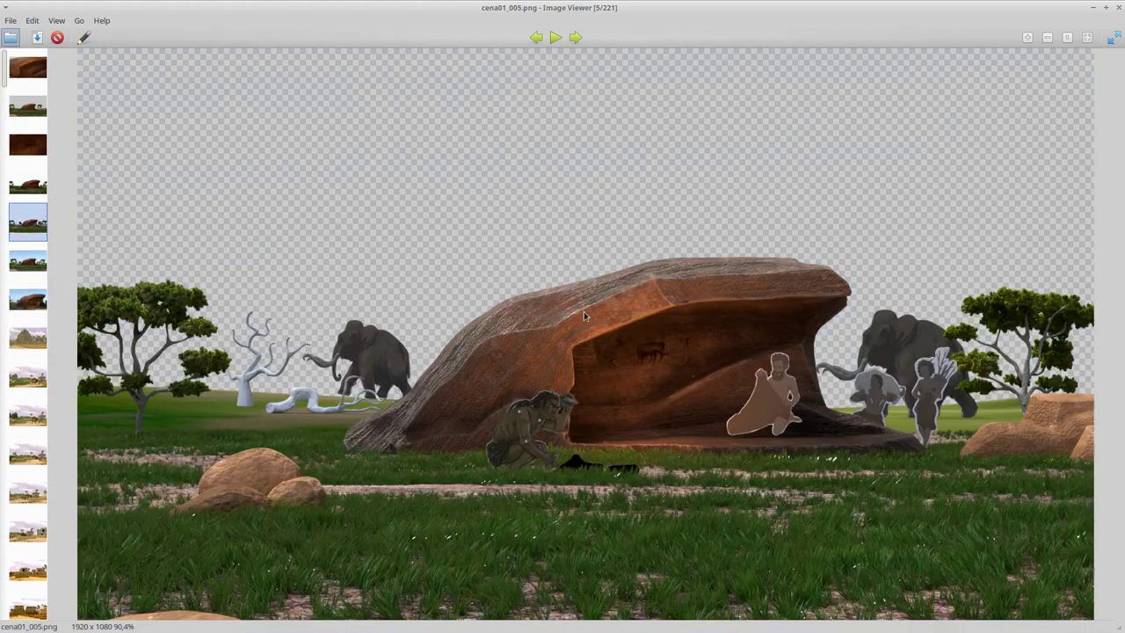
pyautogui.press('Left')
pyautogui.press('Left')
pyautogui.press('Left')
pyautogui.press('Right')
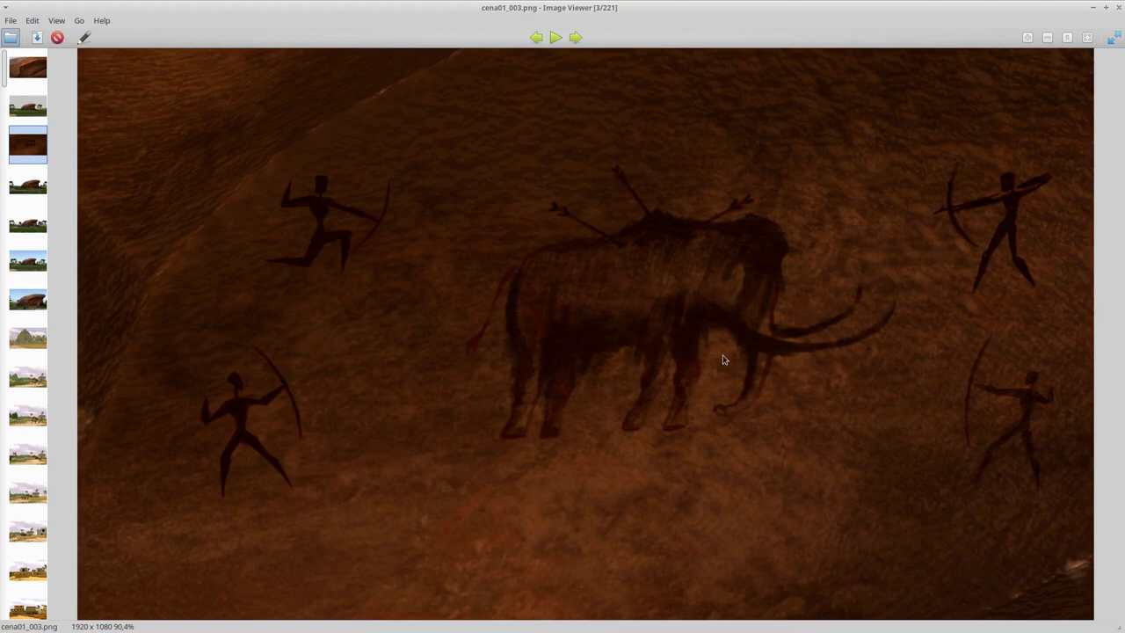
# - Close the viewer and open the 3D/sourceimages/Pintura Rupestre folder in File Manager
pyautogui.hotkey('ctrl', 'w')
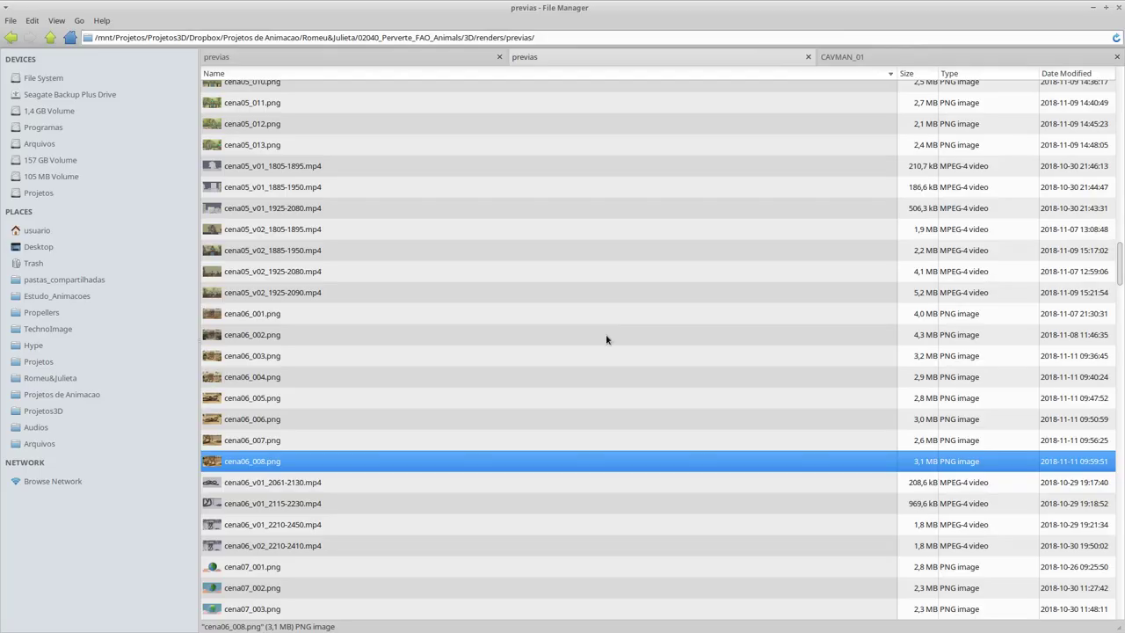
pyautogui.click(264, 145)
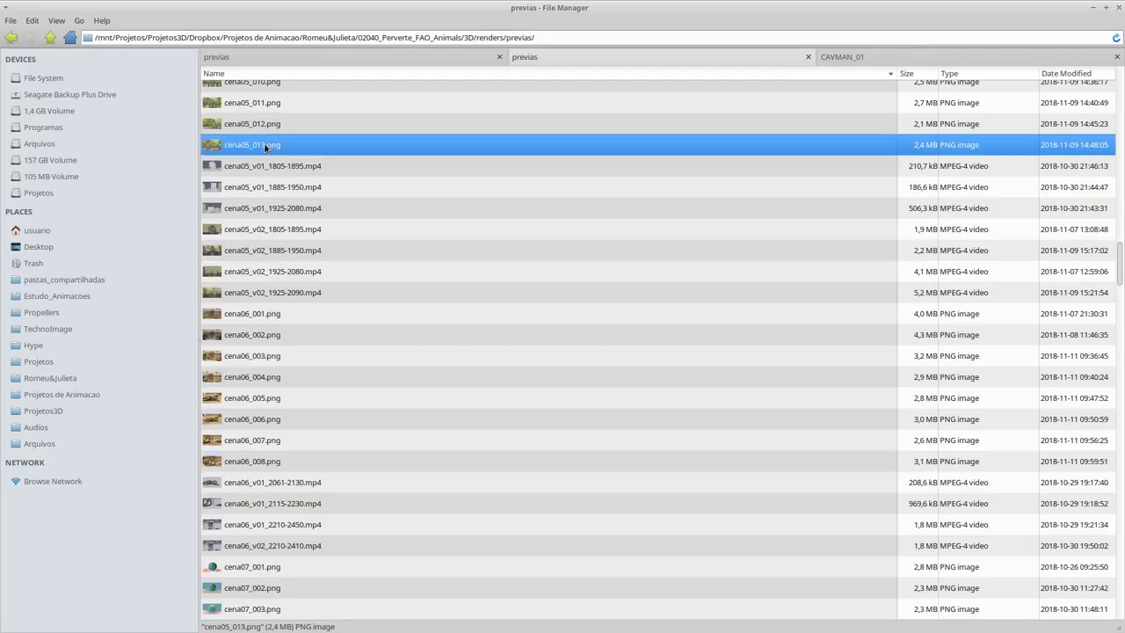
pyautogui.click(50, 39)
pyautogui.click(50, 38)
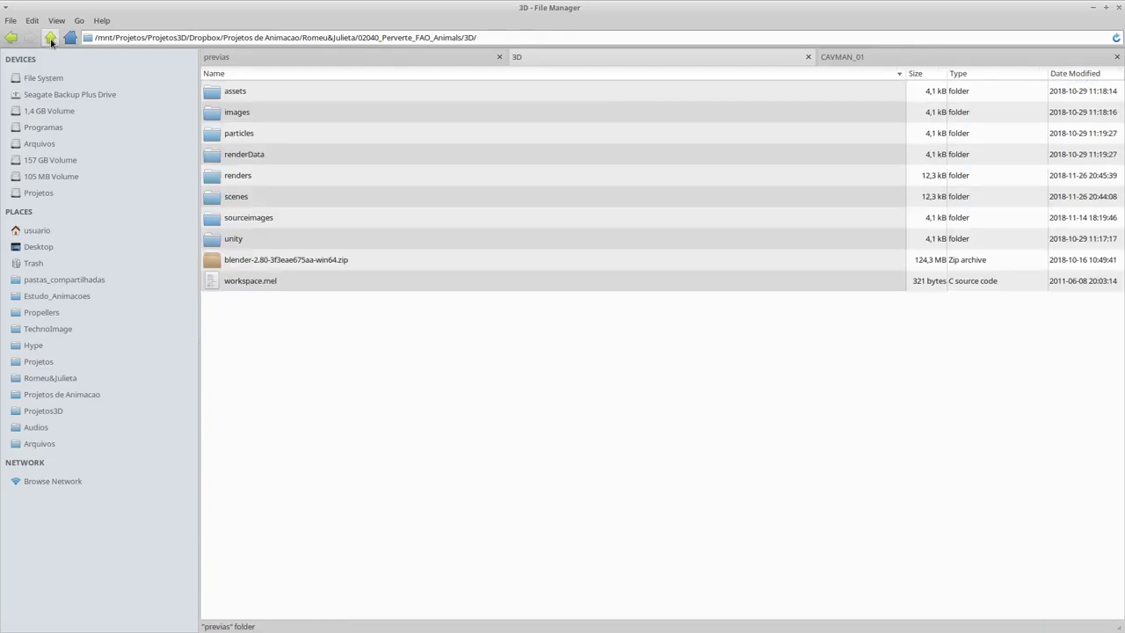
pyautogui.doubleClick(261, 175)
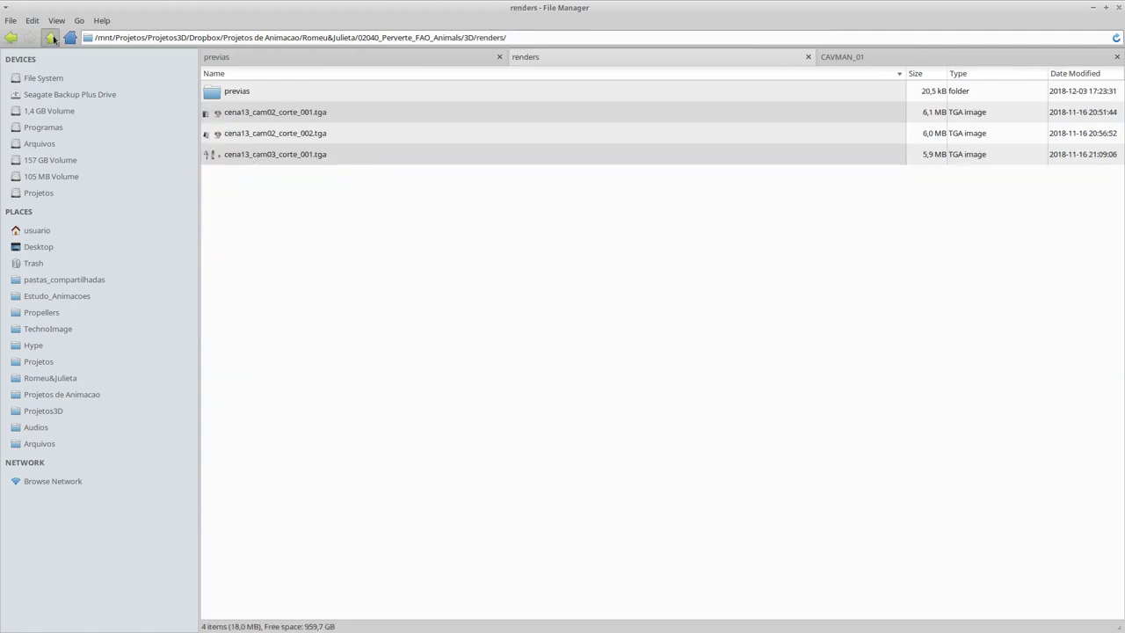
pyautogui.click(50, 38)
pyautogui.doubleClick(260, 218)
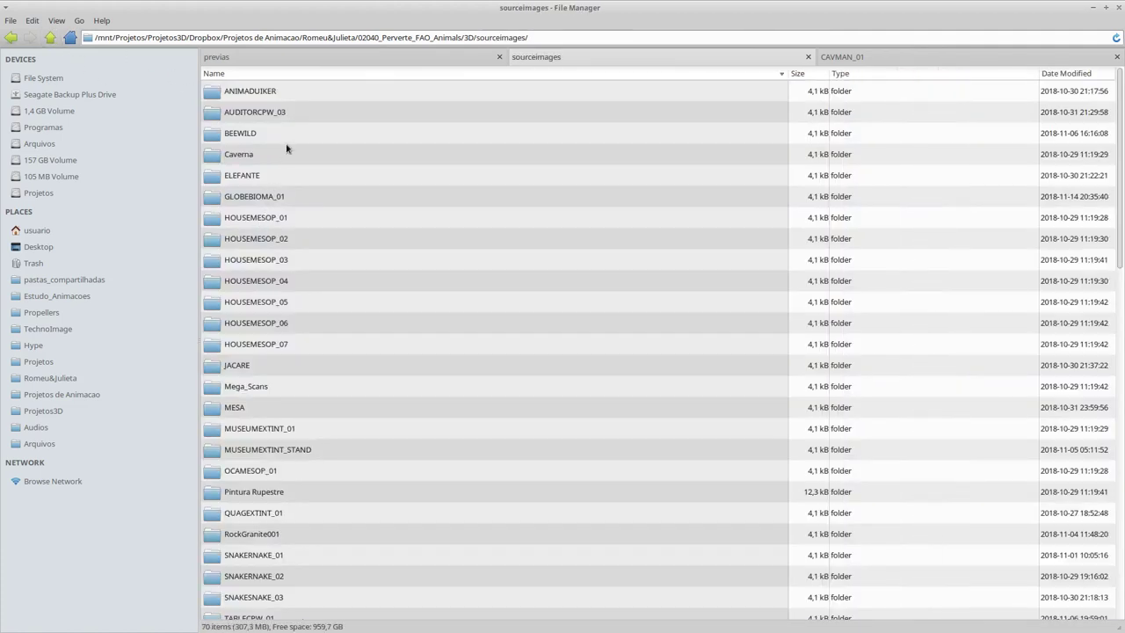
pyautogui.click(228, 410)
pyautogui.doubleClick(268, 493)
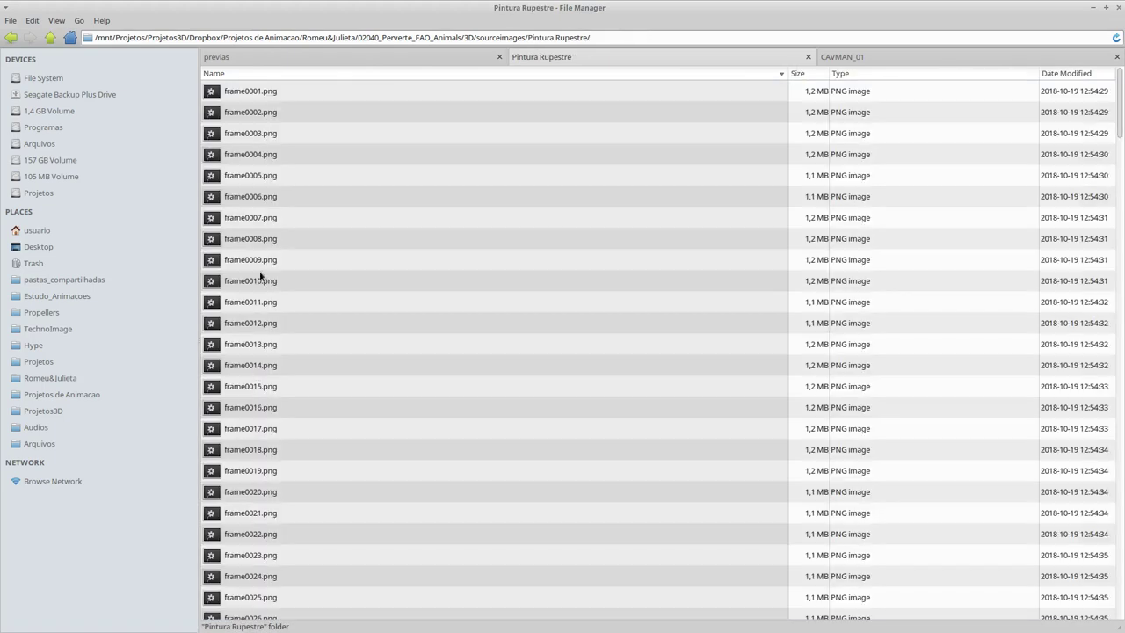
# - View frame0001.png and scroll through the following cave-painting frames
pyautogui.doubleClick(281, 91)
pyautogui.scroll(-1, 239, 207)
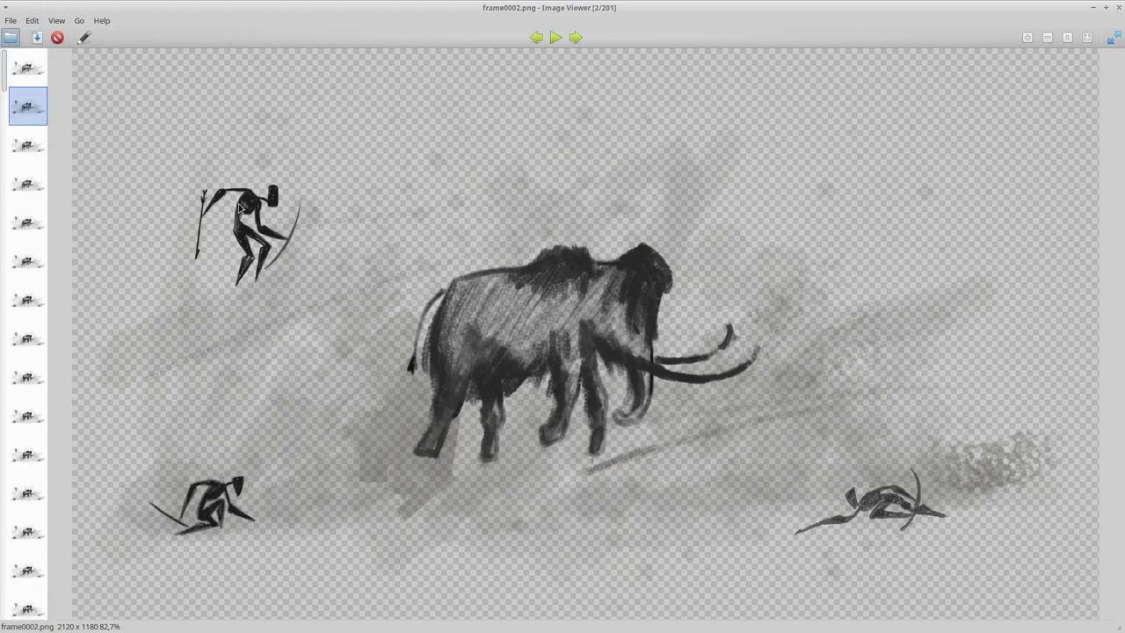
pyautogui.scroll(-2, 239, 207)
pyautogui.scroll(-4, 440, 264)
pyautogui.scroll(-11, 623, 320)
pyautogui.scroll(-12, 623, 320)
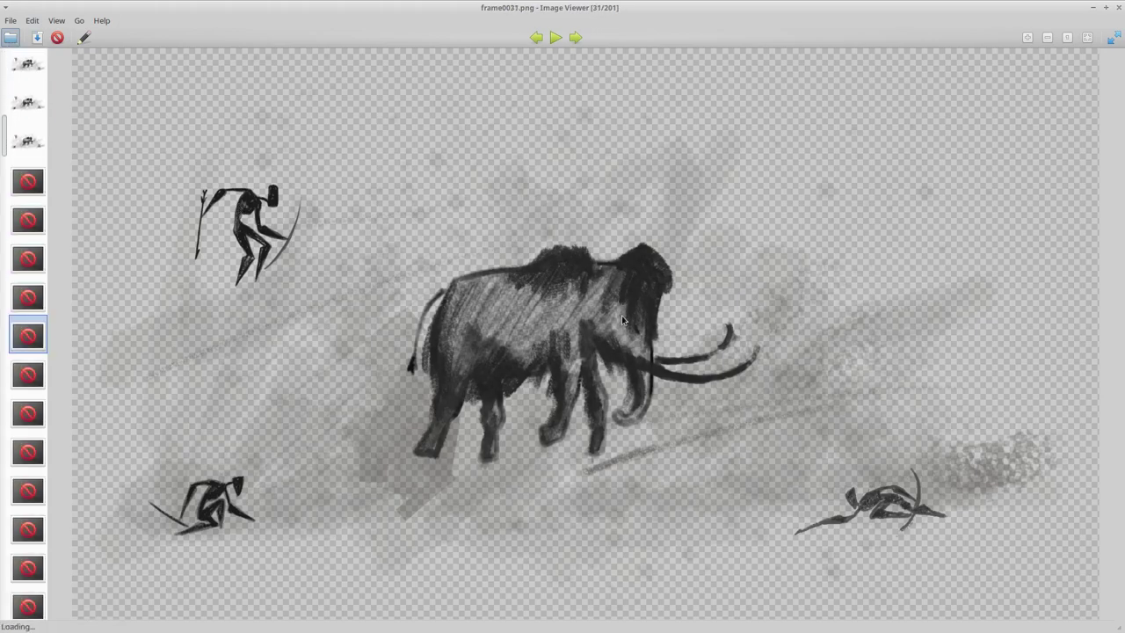
pyautogui.scroll(-5, 622, 320)
pyautogui.scroll(-2, 623, 320)
pyautogui.scroll(-2, 622, 320)
pyautogui.scroll(-2, 622, 320)
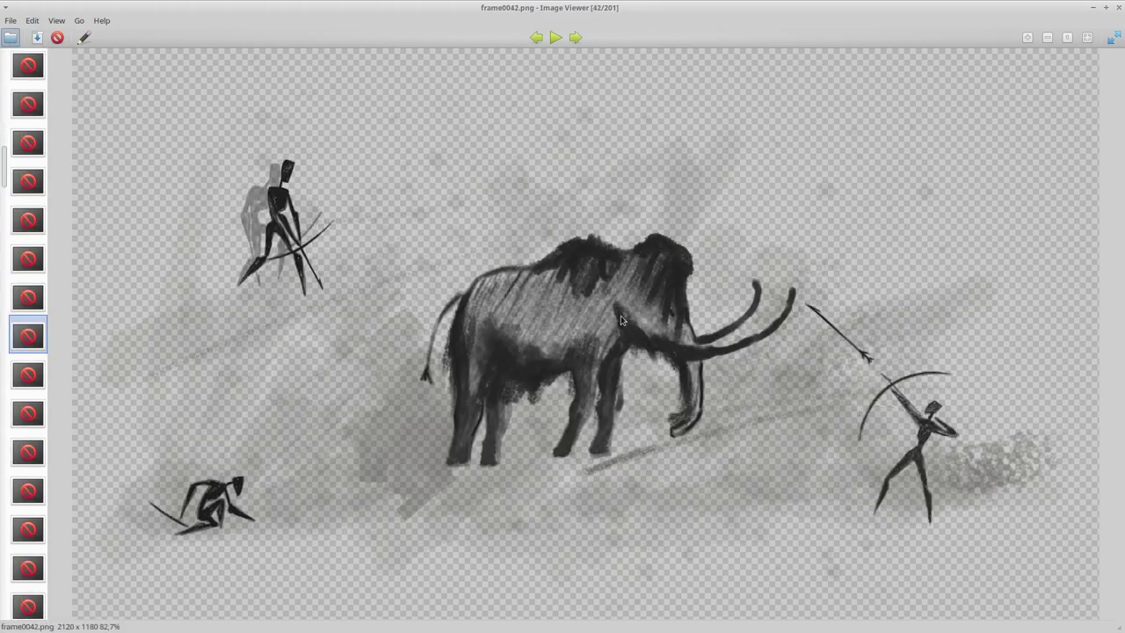
pyautogui.scroll(-2, 621, 319)
pyautogui.scroll(-1, 620, 319)
# - Close the image viewer, play the frame0001.png cave-painting sequence in mrViewer, then close mrViewer
pyautogui.click(1118, 8)
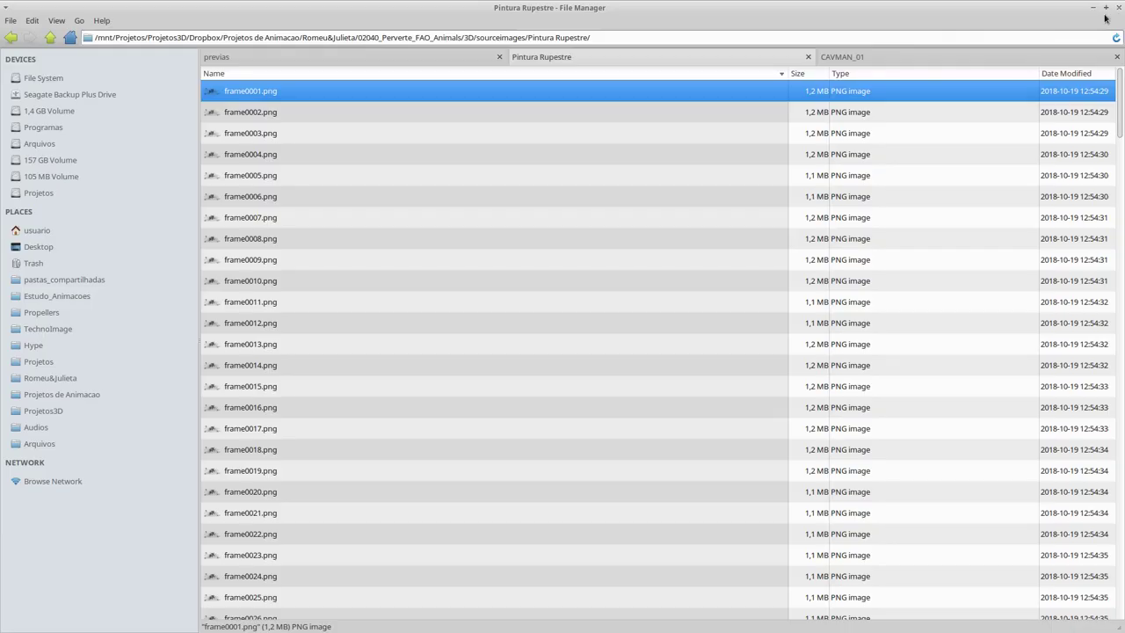
pyautogui.rightClick(369, 91)
pyautogui.moveTo(448, 111)
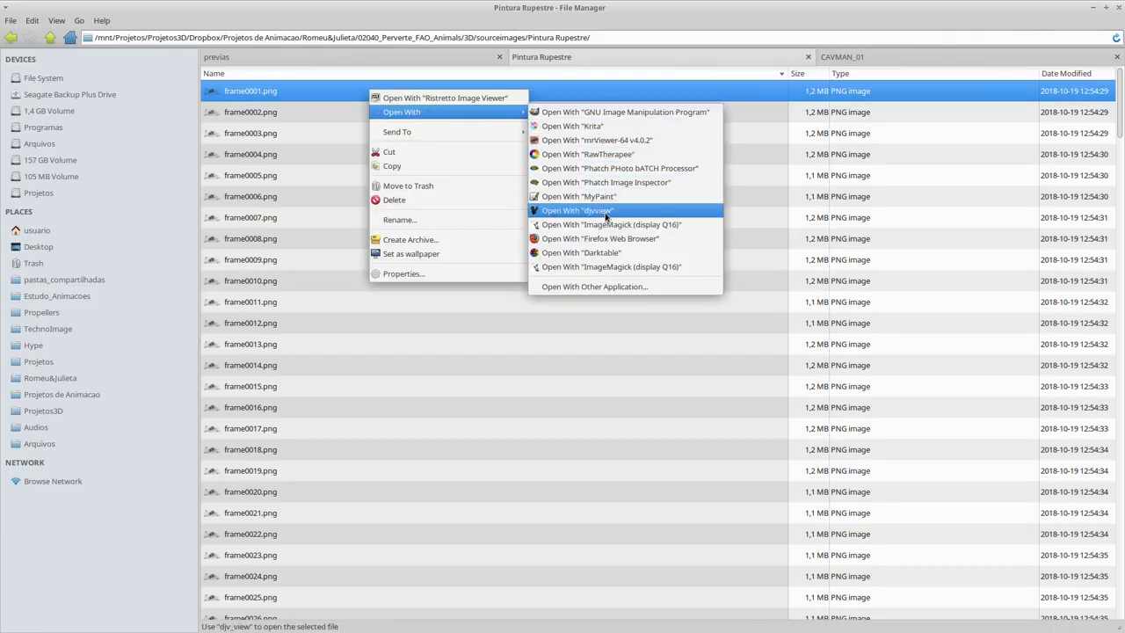
pyautogui.click(615, 153)
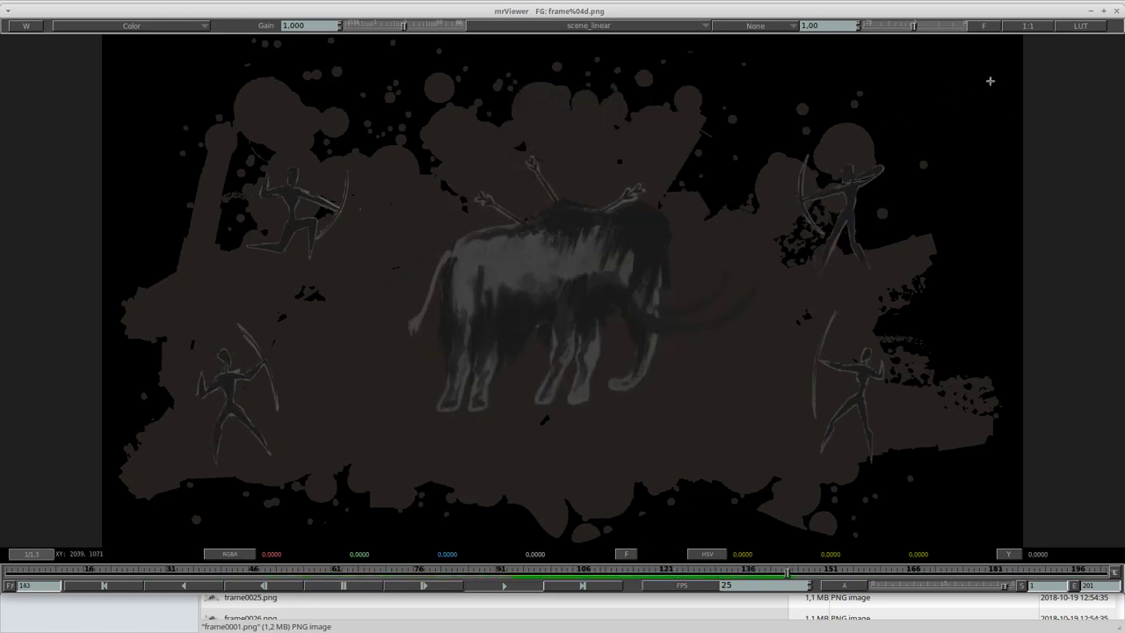
pyautogui.click(1117, 10)
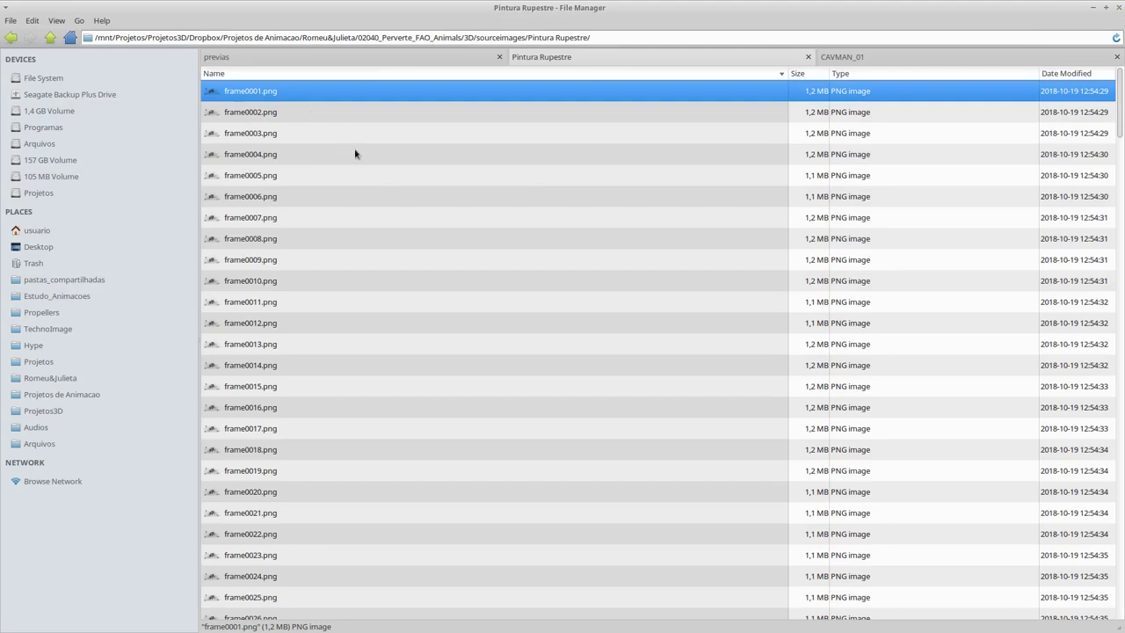
# - Back in Blender, open cena01_animacao.blend from the scenes folder
pyautogui.hotkey('alt', 'Tab')
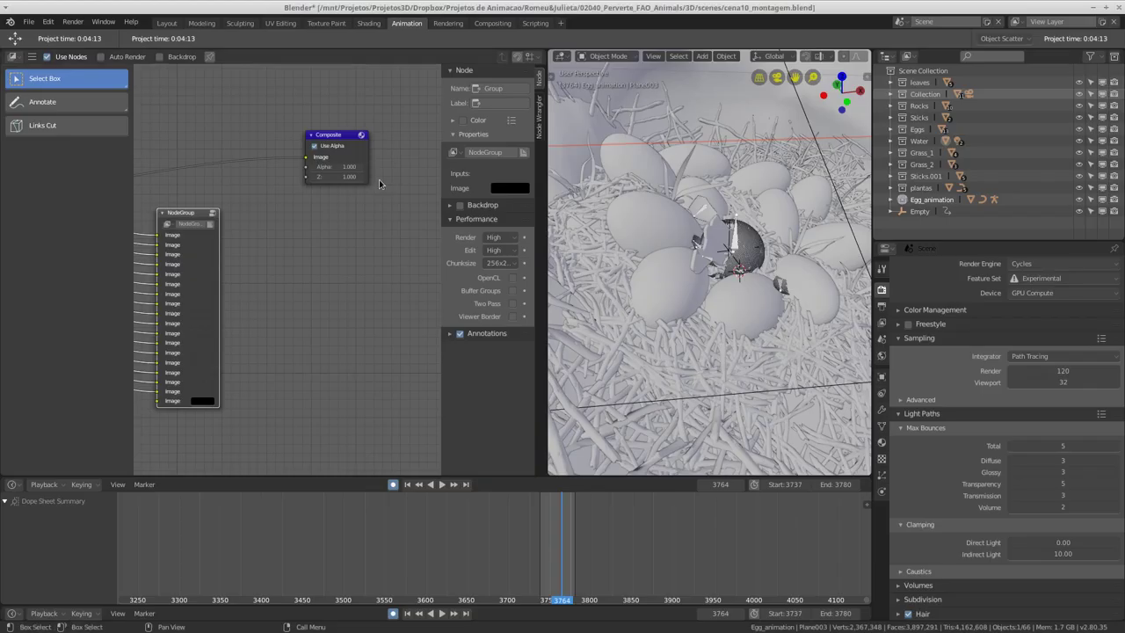
pyautogui.scroll(-3, 663, 323)
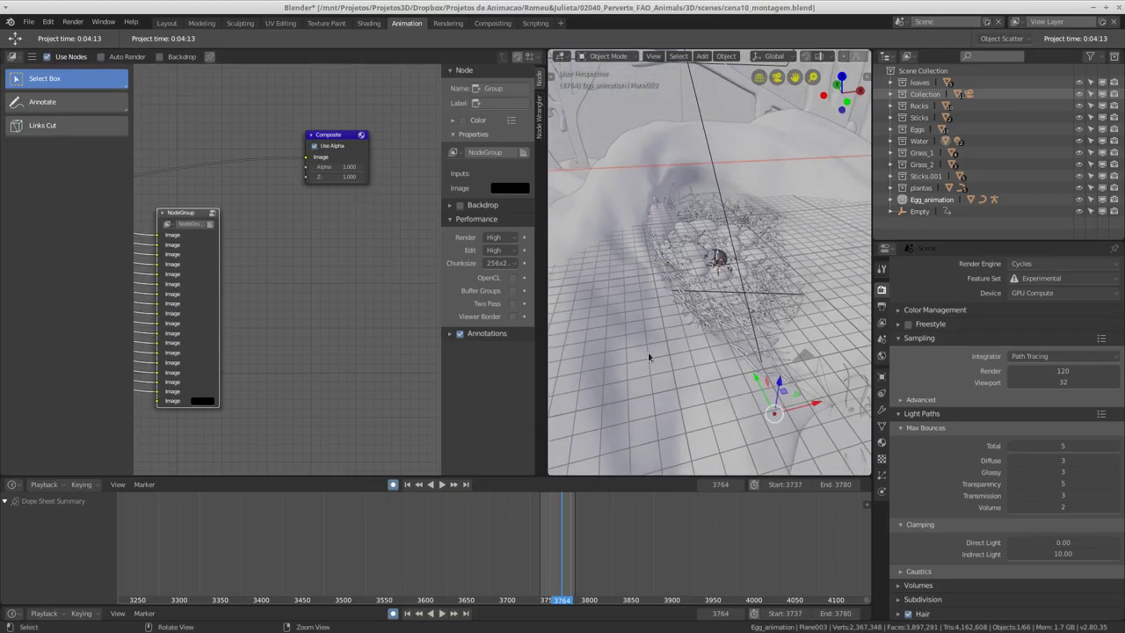
pyautogui.scroll(-3, 663, 322)
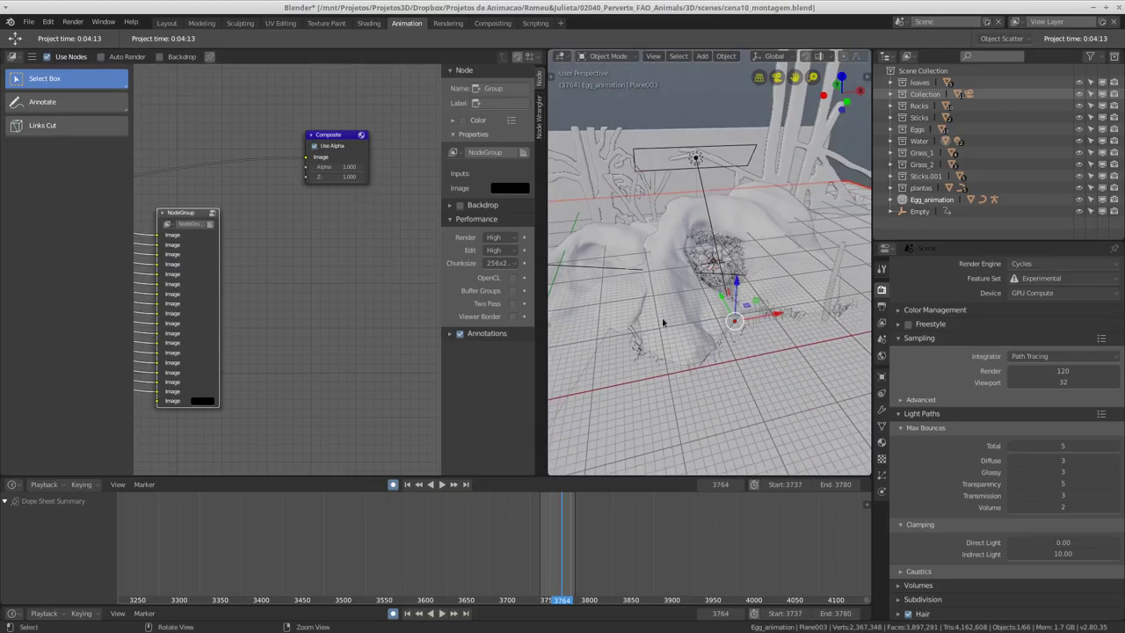
pyautogui.click(29, 21)
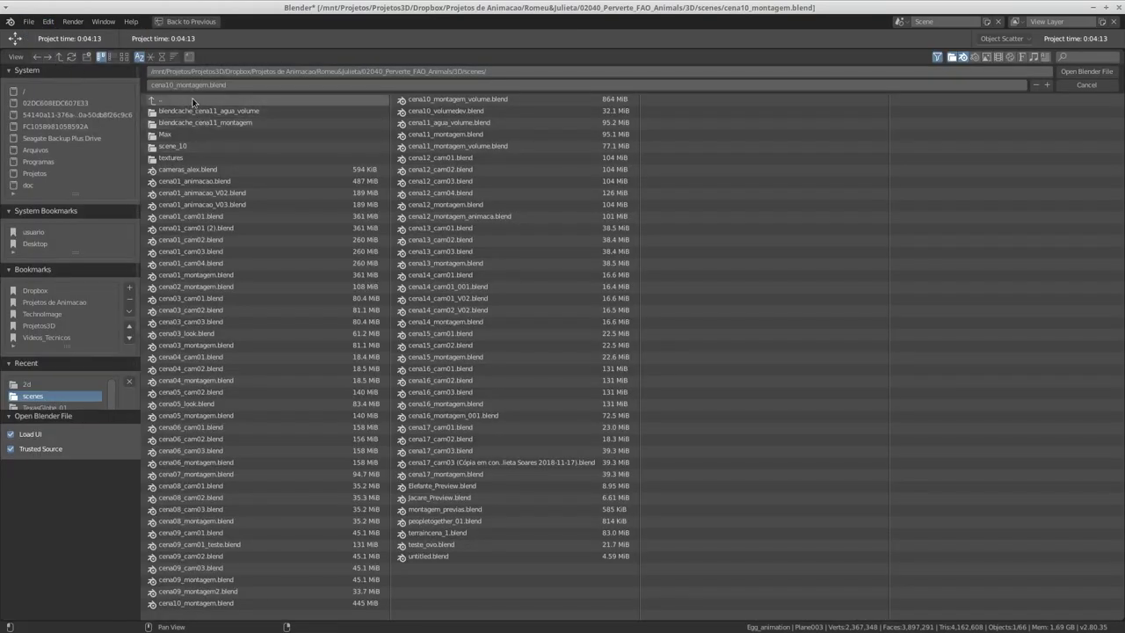
pyautogui.click(216, 182)
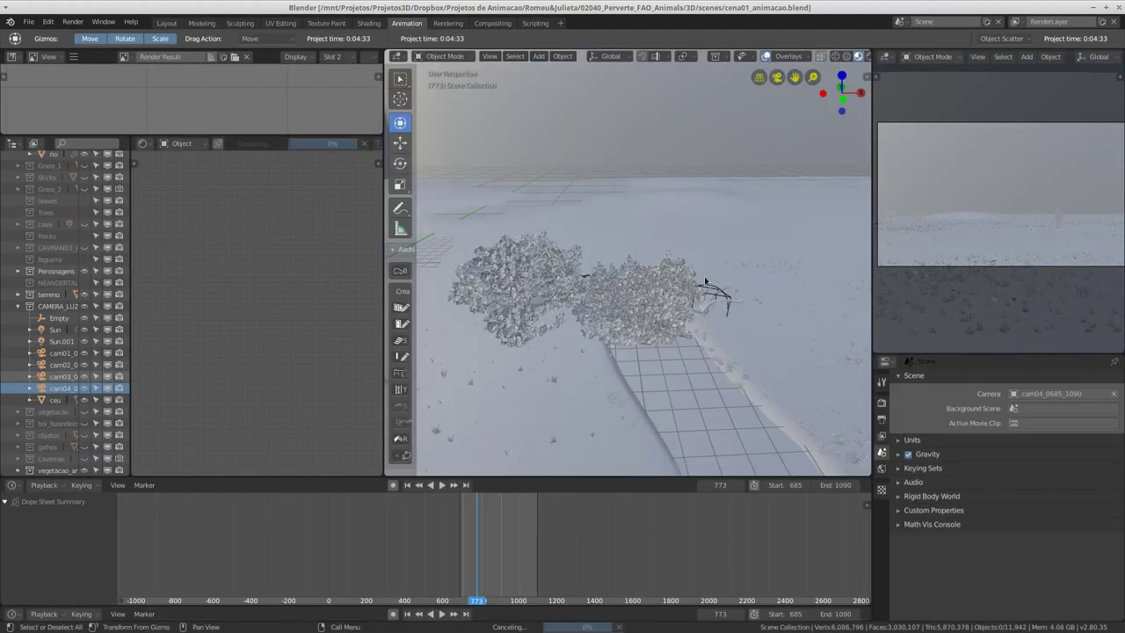
# - Play the cena01_animacao animation and scrub playback back to frame 508
pyautogui.scroll(-5, 676, 339)
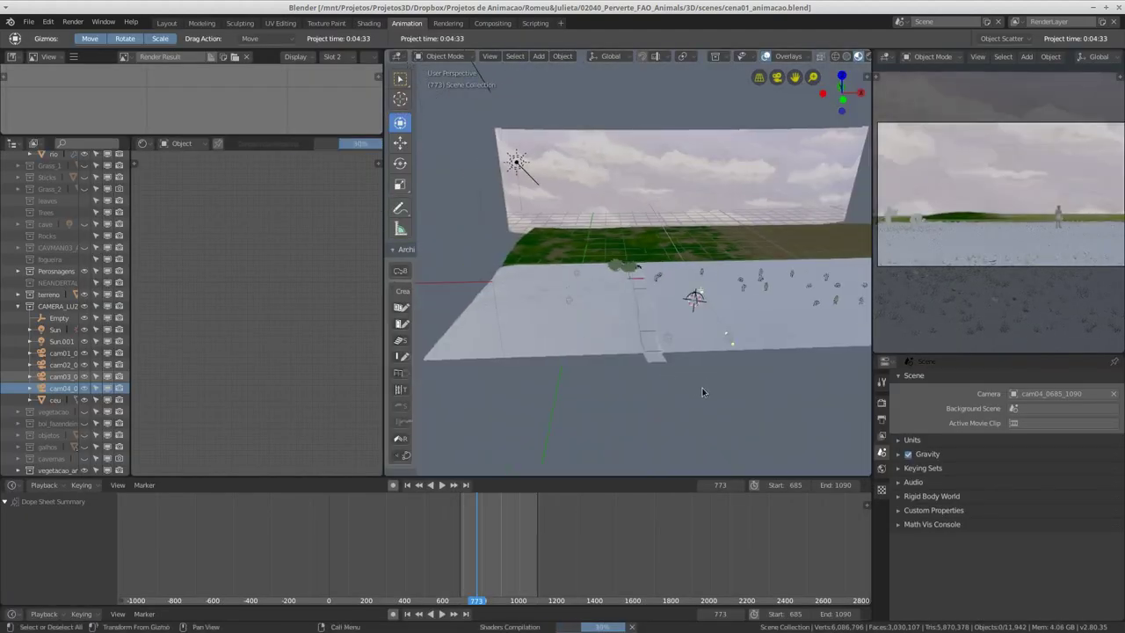
pyautogui.press('space')
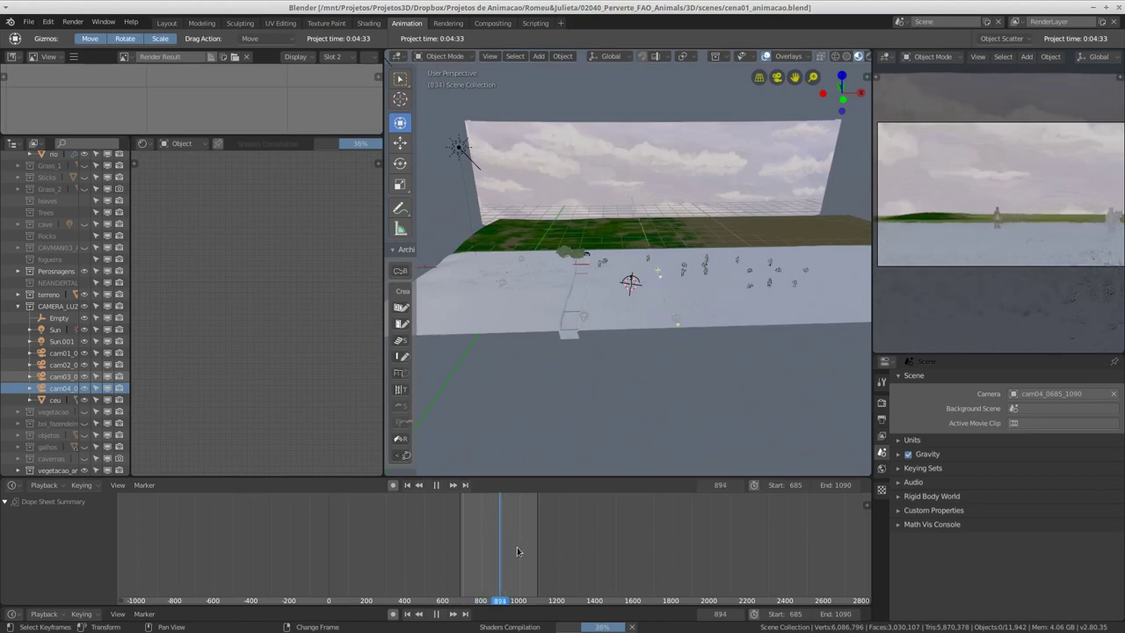
pyautogui.moveTo(517, 547); pyautogui.dragTo(425, 547)
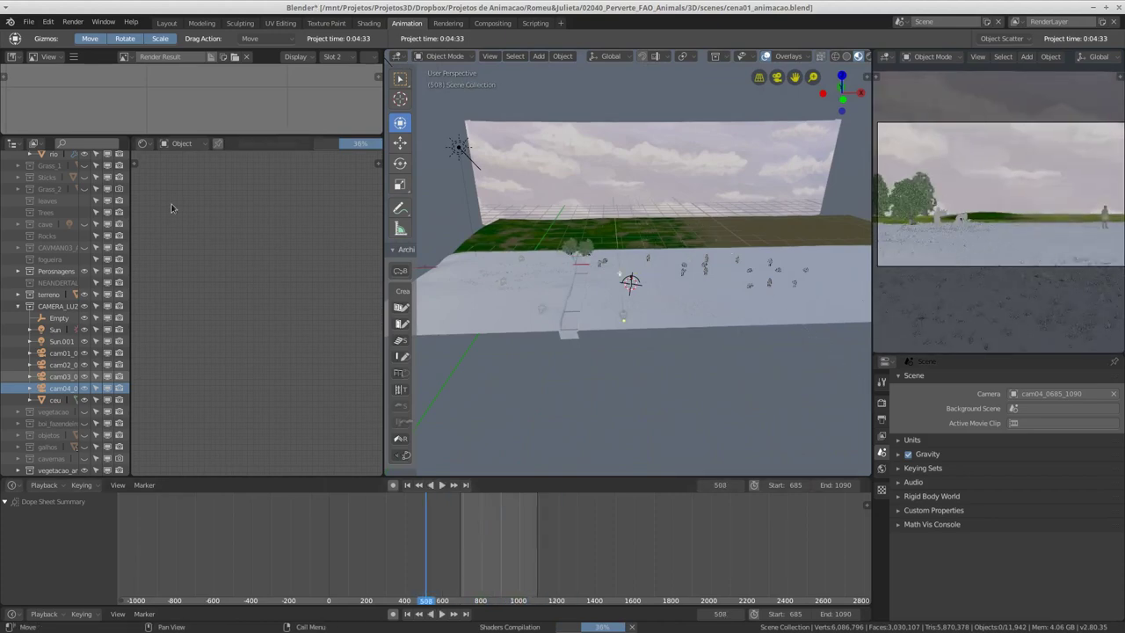
# - Choose cena01_cam04.blend from the 3D/scenes folder to open
pyautogui.click(29, 21)
pyautogui.click(42, 46)
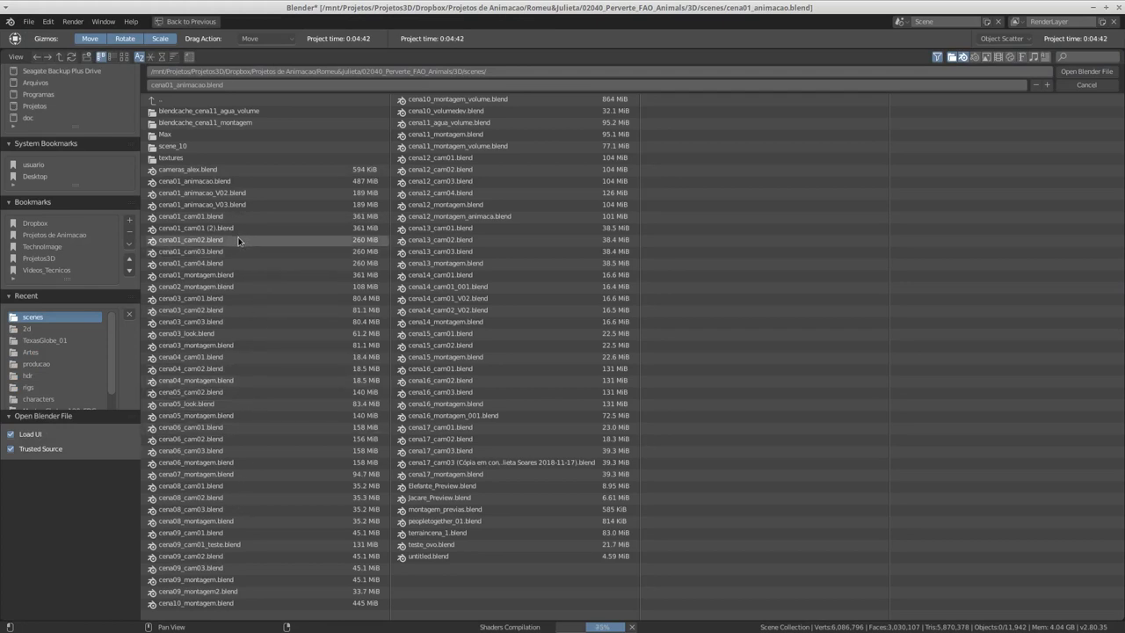
pyautogui.doubleClick(227, 265)
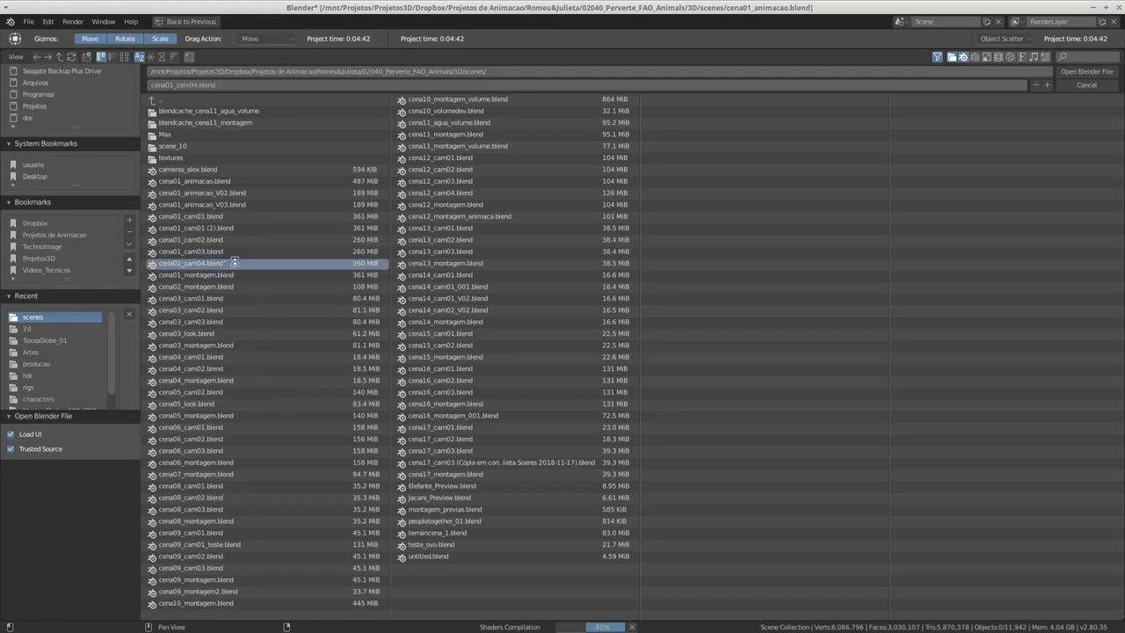
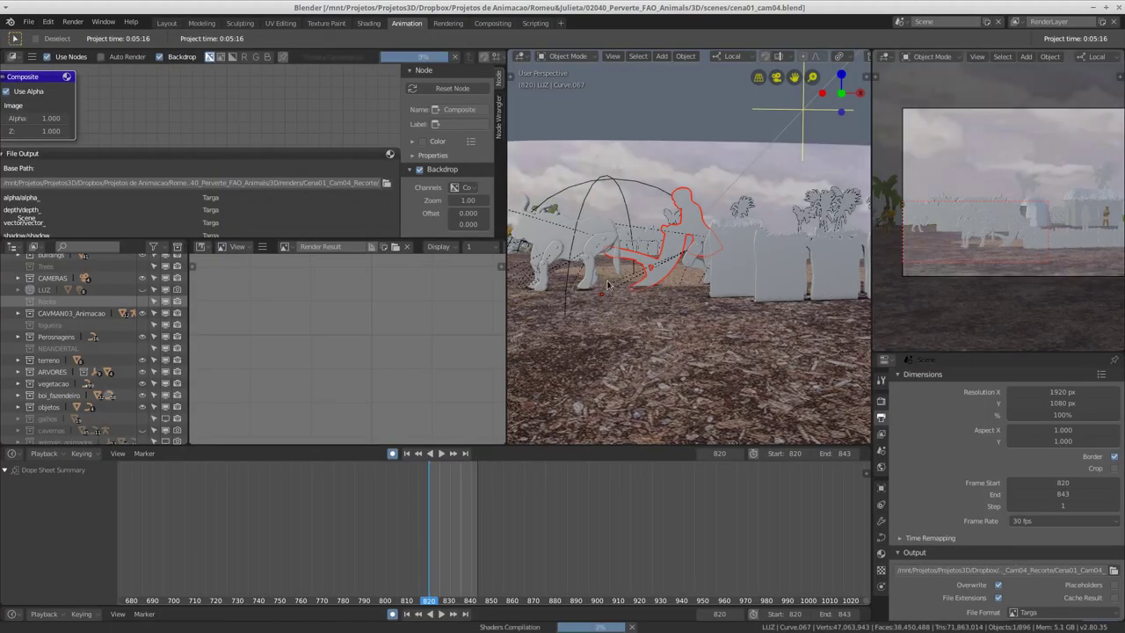
# - Zoom out and orbit to look down on the whole village from above
pyautogui.scroll(-3, 660, 338)
pyautogui.scroll(-3, 646, 343)
pyautogui.scroll(-3, 627, 352)
pyautogui.moveTo(628, 351)
pyautogui.mouseDown(button='middle')
pyautogui.moveTo(721, 326)
pyautogui.moveTo(669, 347)
pyautogui.moveTo(680, 274)
pyautogui.mouseUp(button='middle')
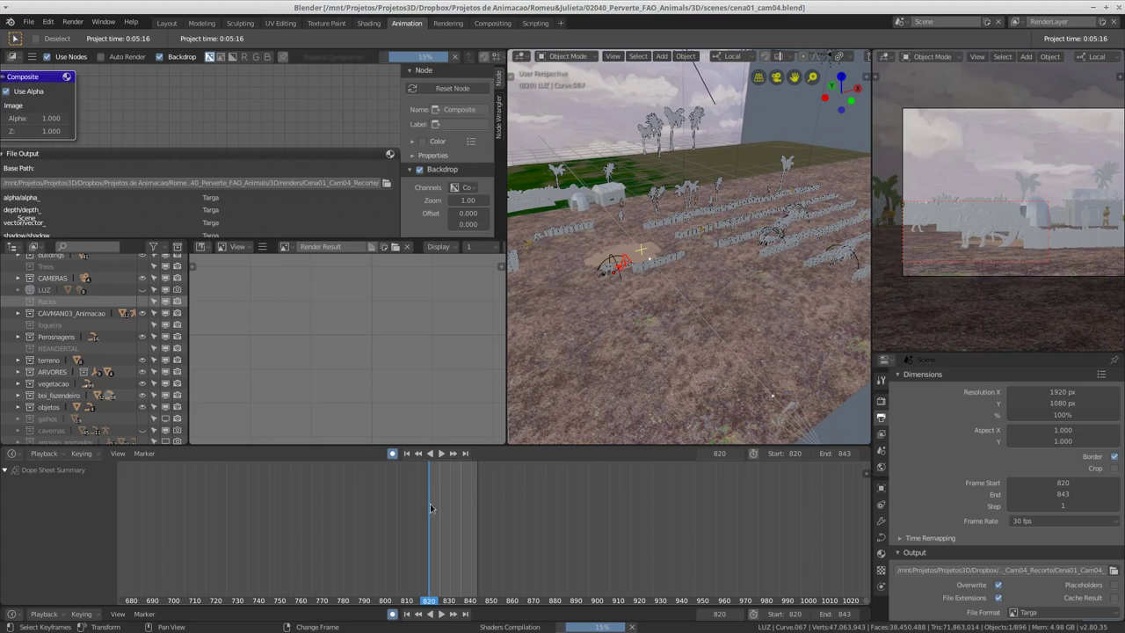
# - Play the animation to frame 895, recentre the camera preview, and widen the 3D view
pyautogui.press('space')
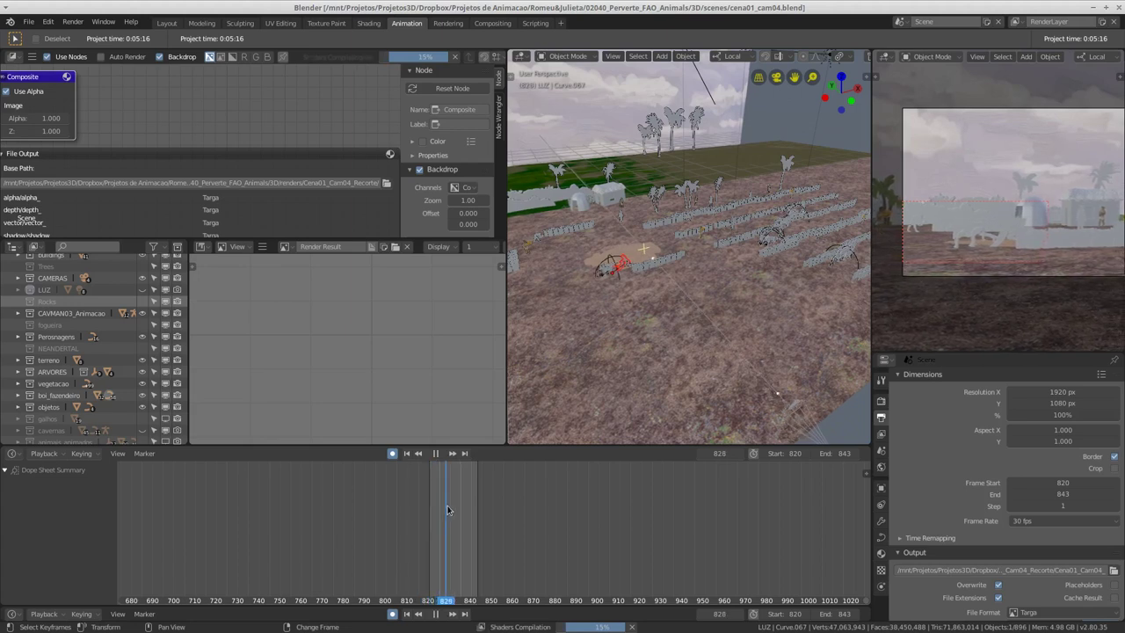
pyautogui.moveTo(448, 510); pyautogui.dragTo(588, 528)
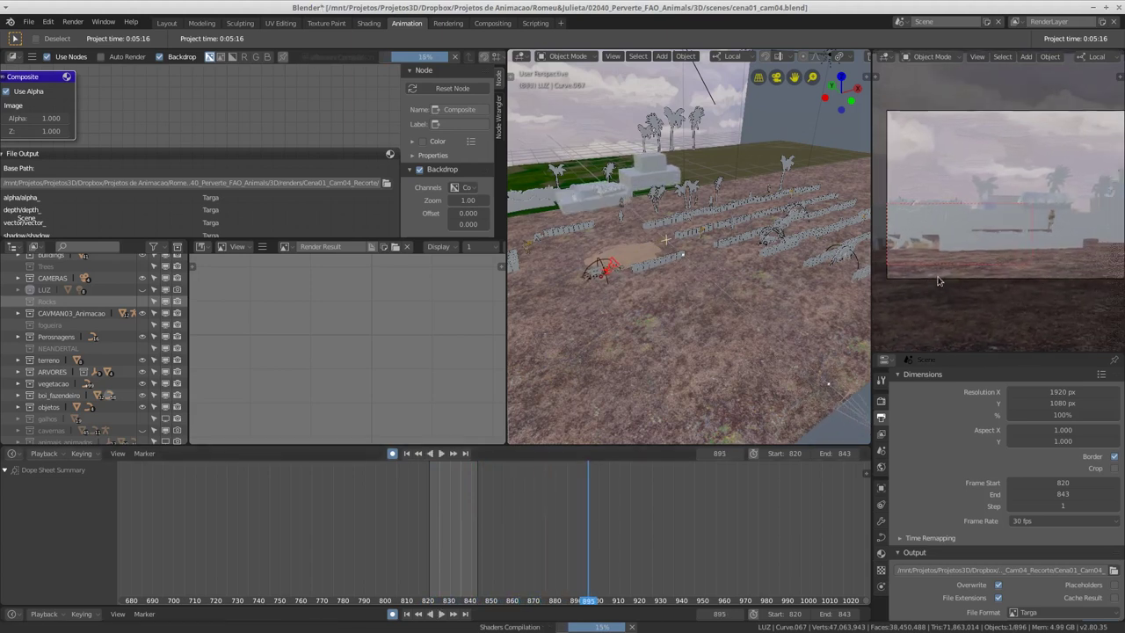
pyautogui.scroll(-2, 947, 284)
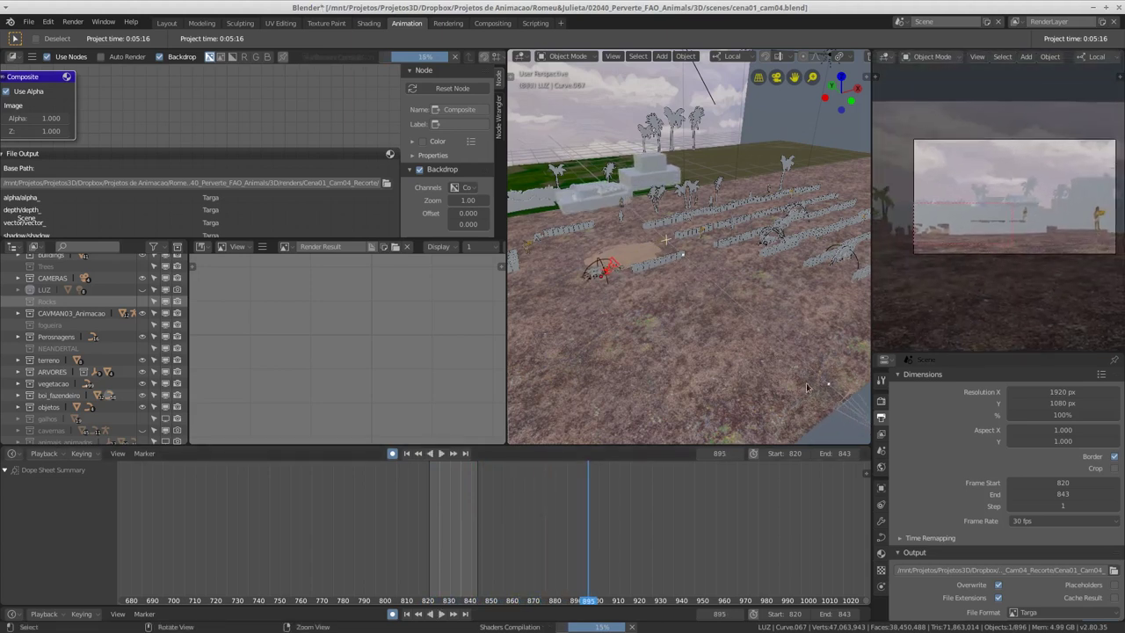
pyautogui.keyDown('shift'); pyautogui.moveTo(985, 287); pyautogui.dragTo(962, 294, button='middle'); pyautogui.keyUp('shift')
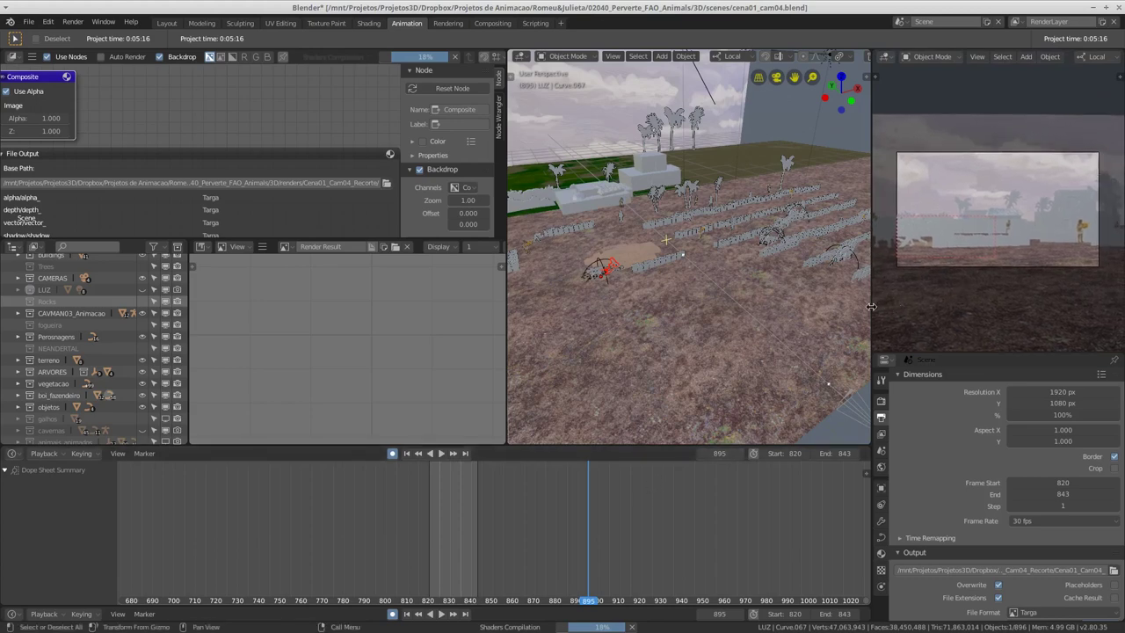
pyautogui.moveTo(870, 306); pyautogui.dragTo(911, 305)
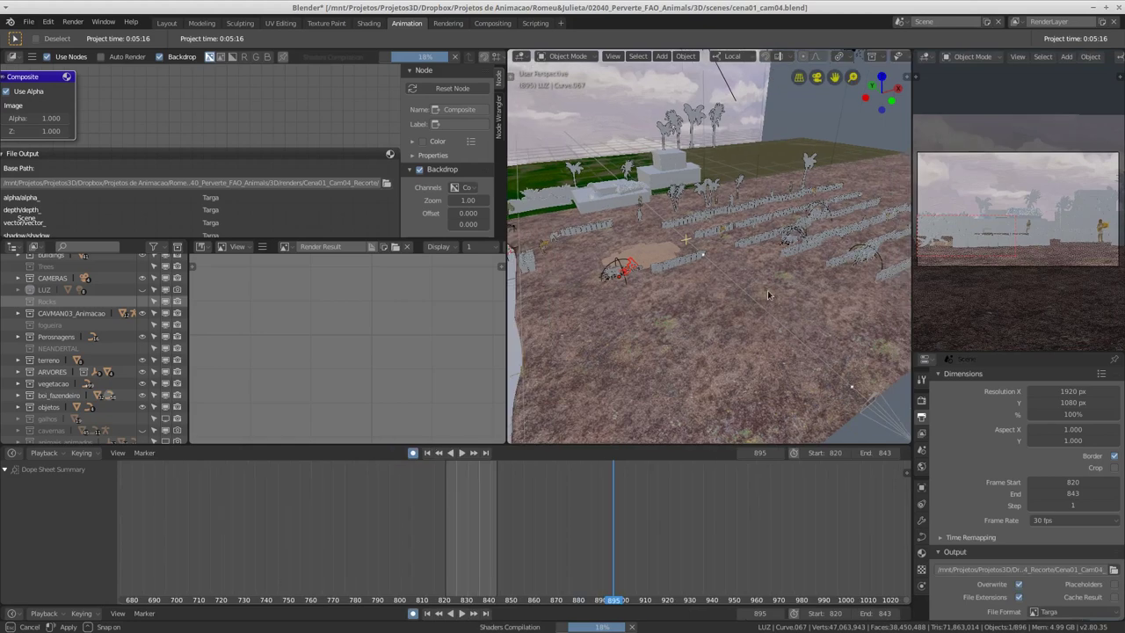
# - Preview the shot through the scene camera, play it forward, and orbit out at frame 810
pyautogui.press('KP_0')
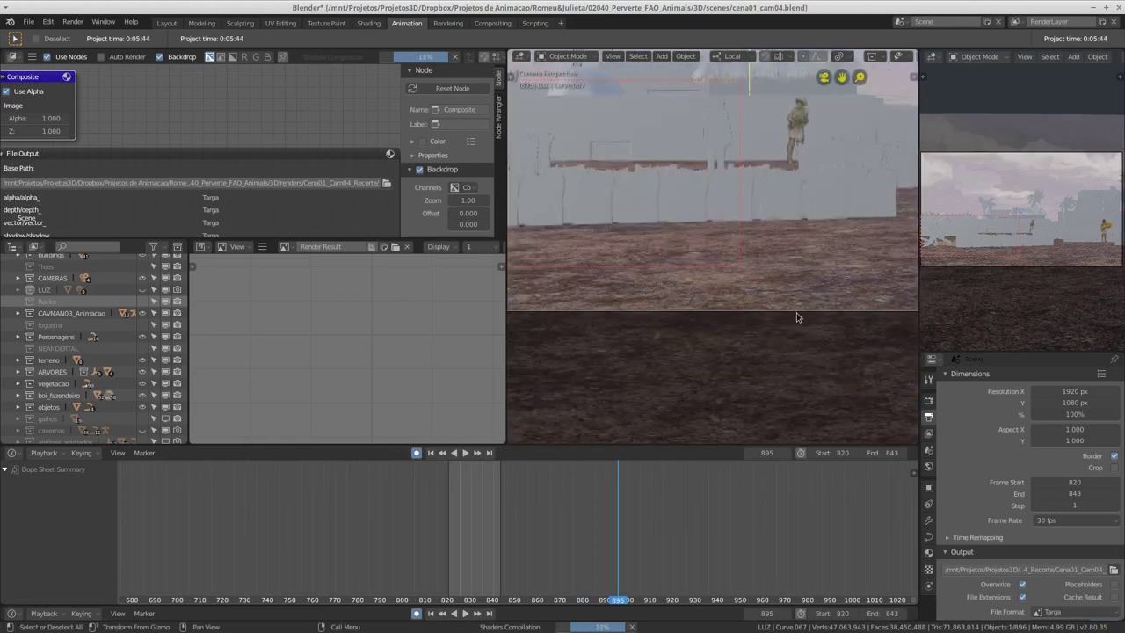
pyautogui.scroll(-3, 716, 344)
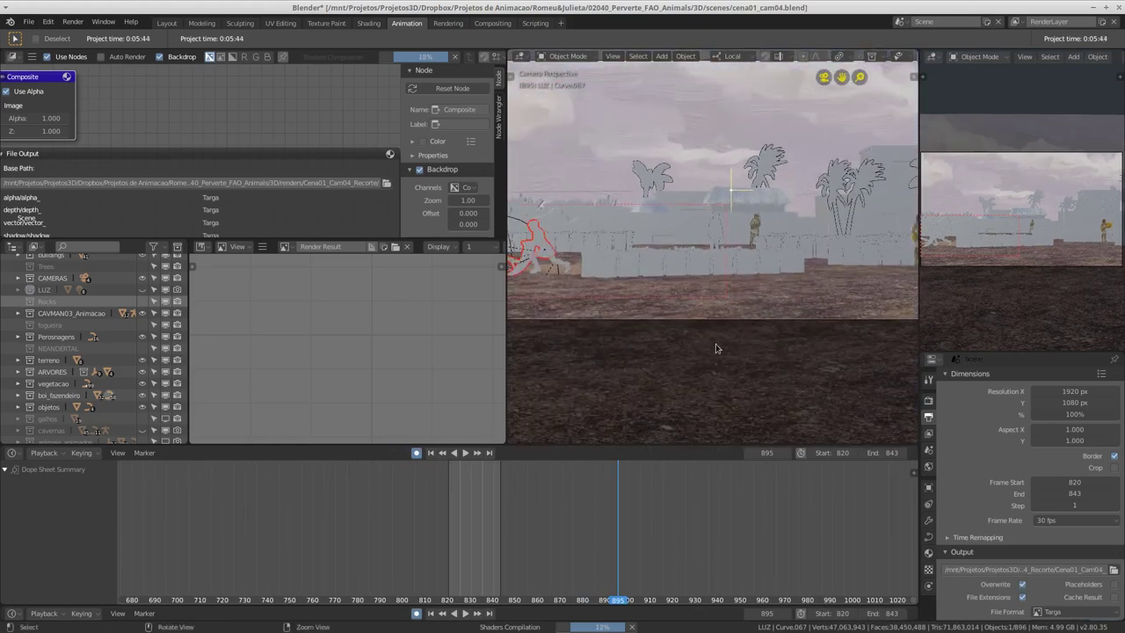
pyautogui.moveTo(603, 522); pyautogui.dragTo(226, 557, button='middle')
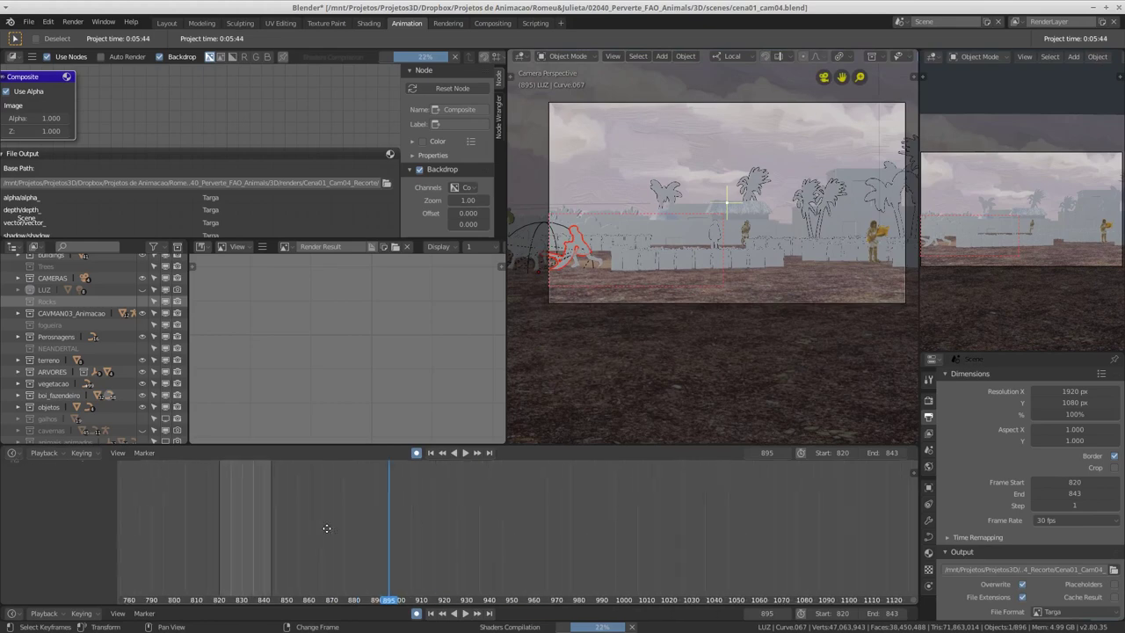
pyautogui.press('space')
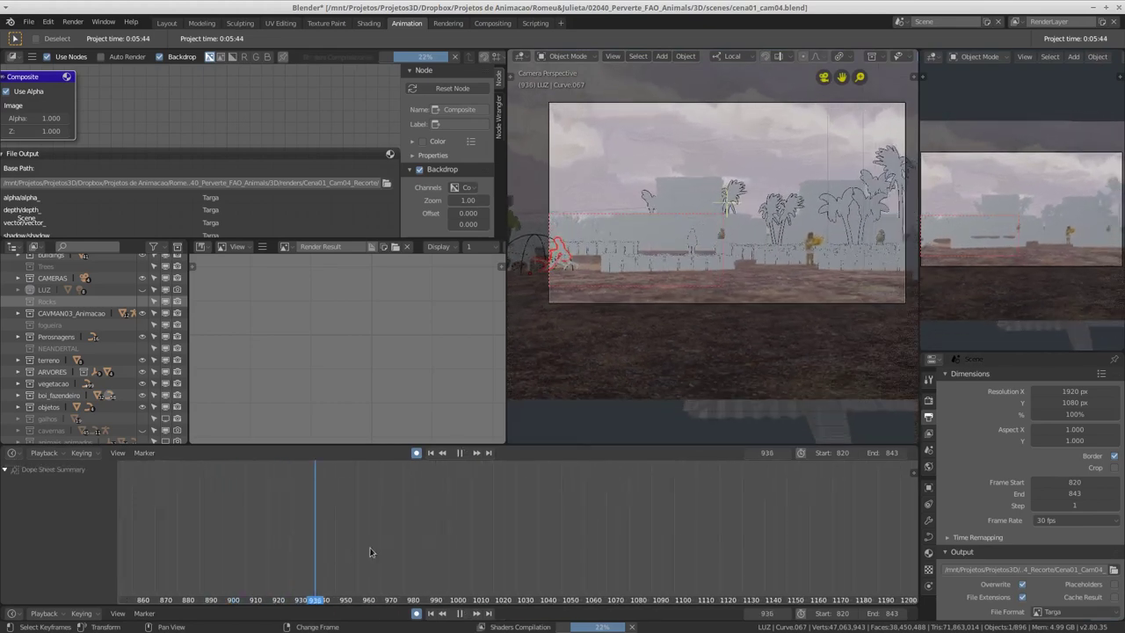
pyautogui.moveTo(383, 526)
pyautogui.mouseDown()
pyautogui.moveTo(555, 517)
pyautogui.moveTo(264, 501)
pyautogui.moveTo(28, 566)
pyautogui.mouseUp()
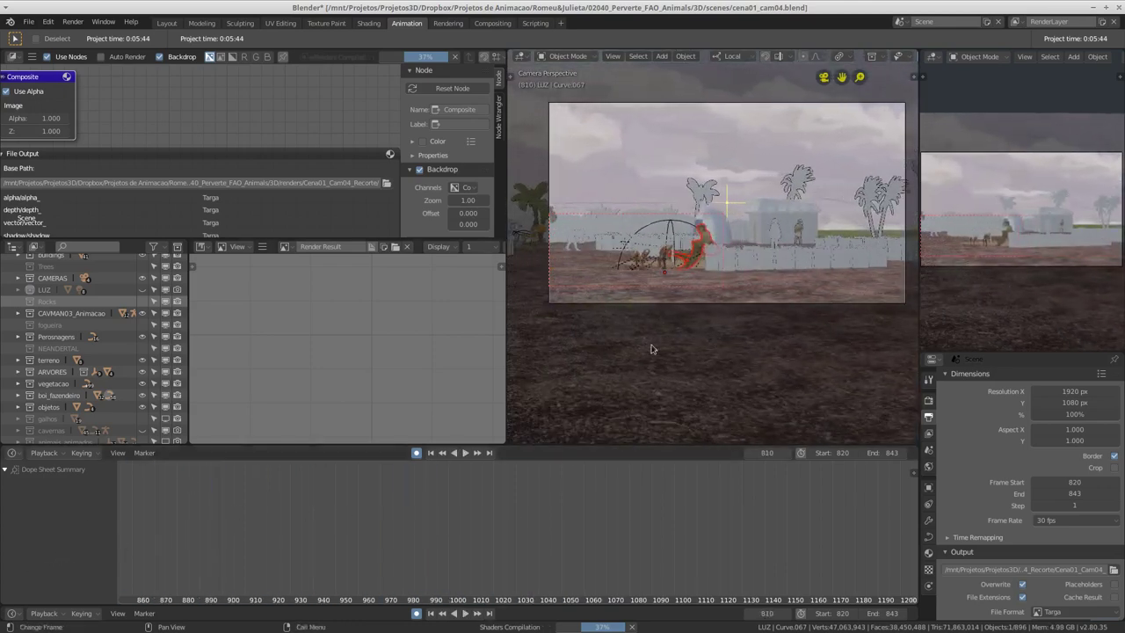
pyautogui.moveTo(671, 309)
pyautogui.mouseDown(button='middle')
pyautogui.moveTo(656, 310)
pyautogui.moveTo(735, 309)
pyautogui.moveTo(692, 315)
pyautogui.moveTo(660, 256)
pyautogui.mouseUp(button='middle')
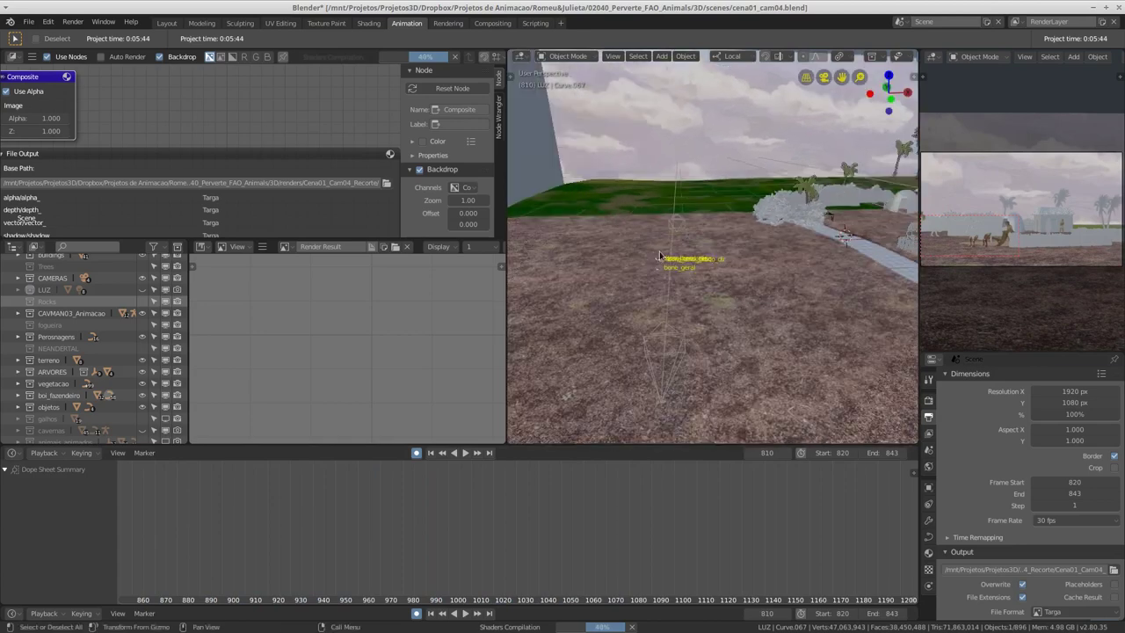
pyautogui.moveTo(718, 312); pyautogui.dragTo(687, 299, button='middle')
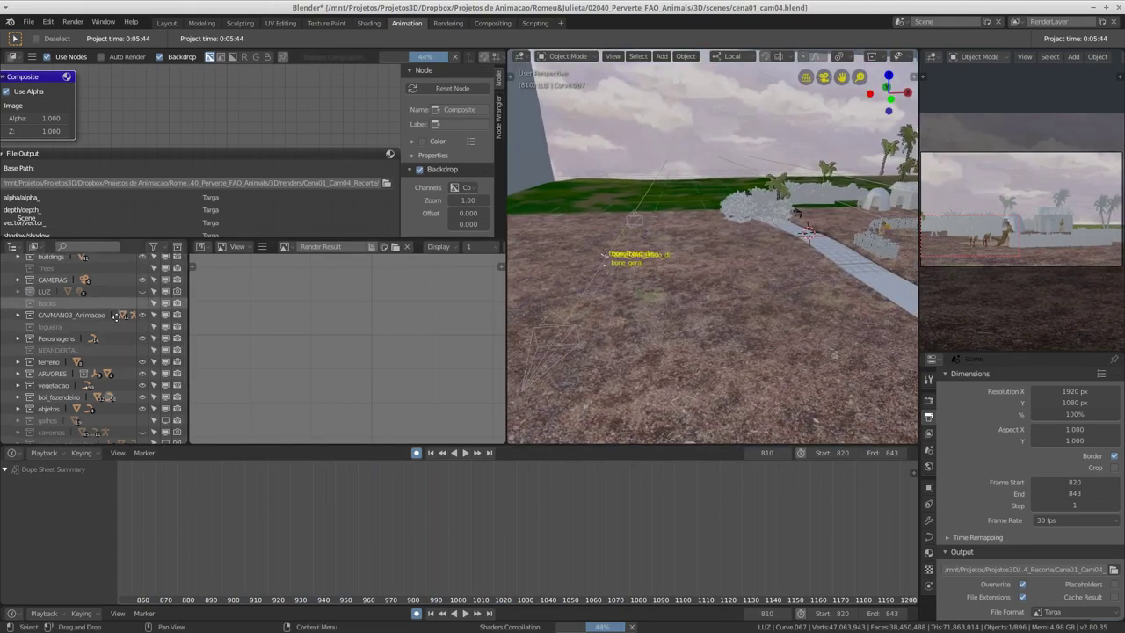
pyautogui.scroll(2, 114, 343)
pyautogui.scroll(1, 101, 356)
pyautogui.scroll(1, 101, 358)
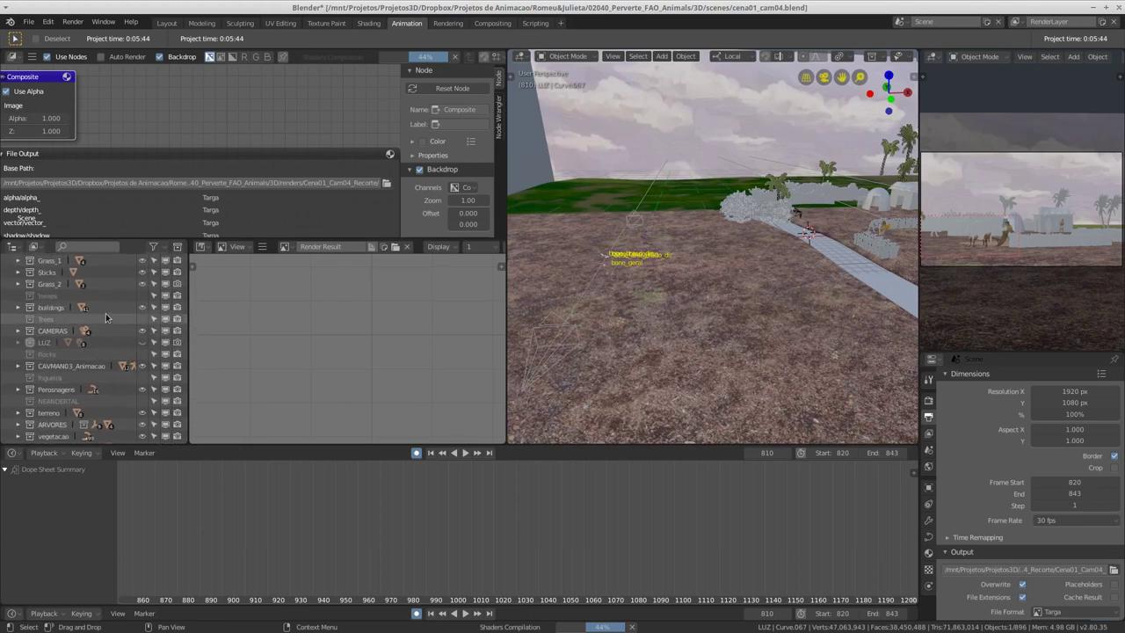
pyautogui.scroll(1, 106, 365)
pyautogui.scroll(1, 110, 370)
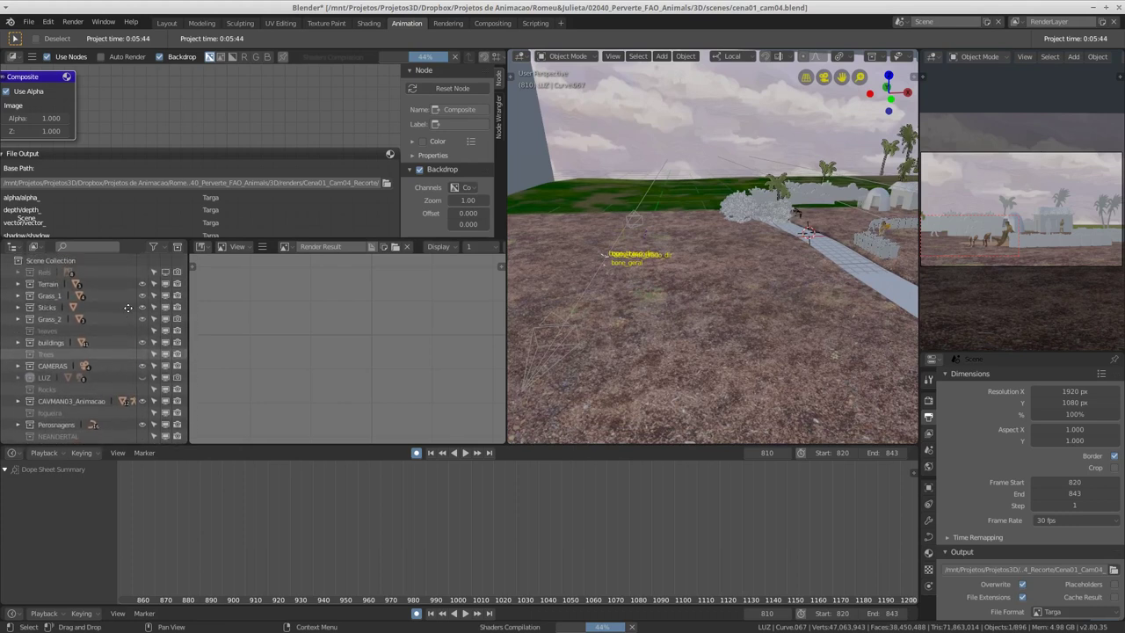
pyautogui.scroll(-2, 104, 378)
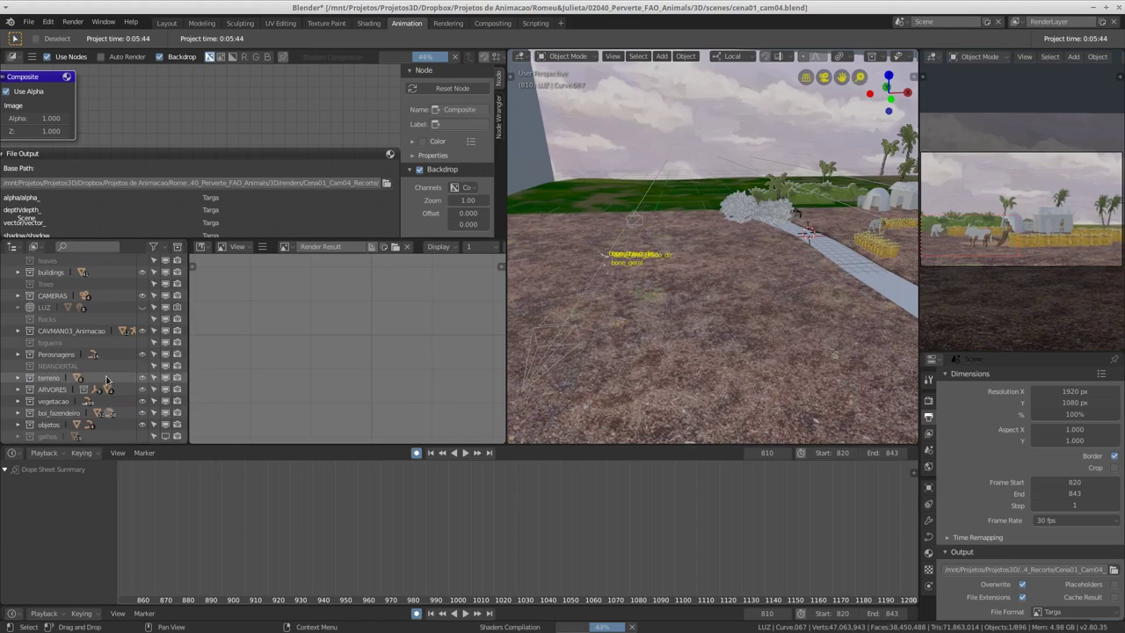
pyautogui.scroll(-3, 109, 373)
pyautogui.scroll(-2, 88, 341)
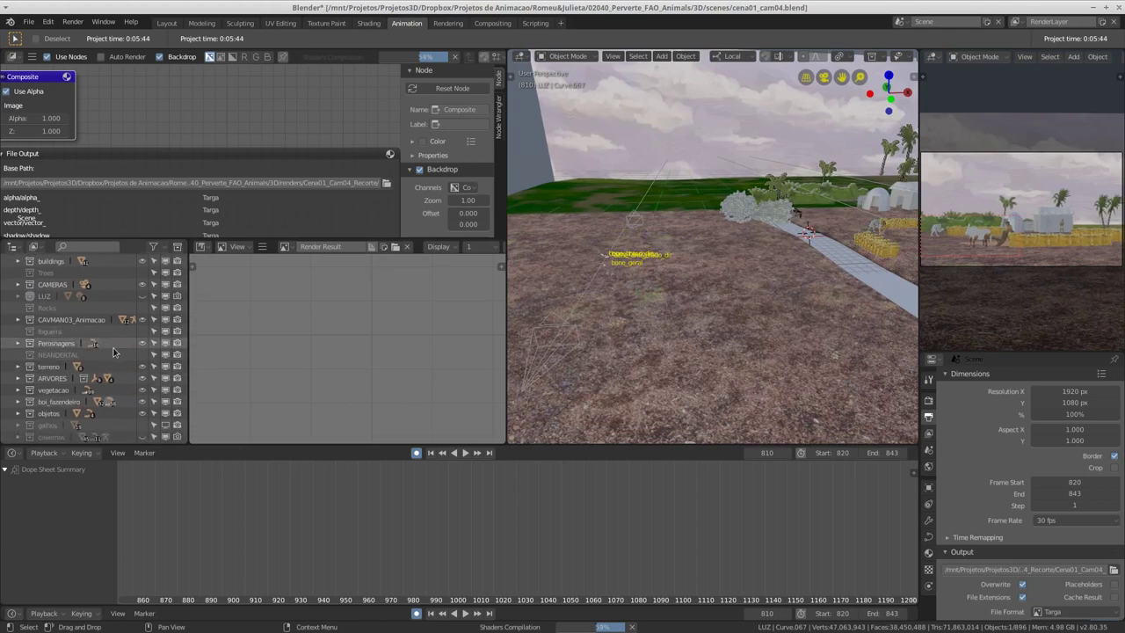
pyautogui.scroll(-3, 116, 376)
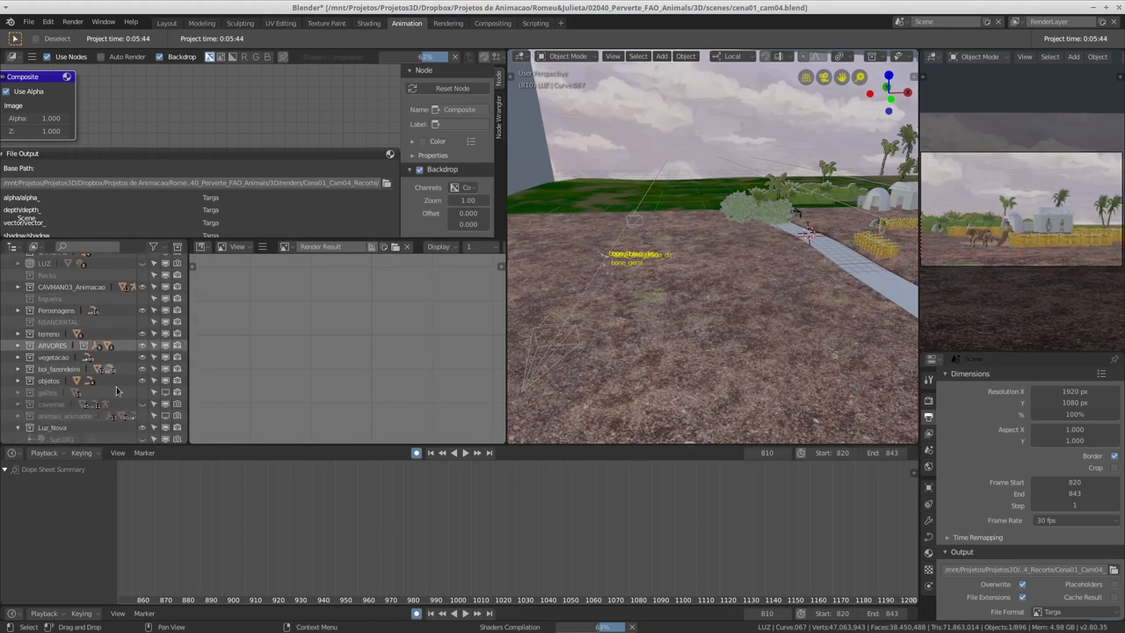
pyautogui.scroll(-2, 112, 374)
pyautogui.scroll(-3, 110, 371)
pyautogui.scroll(-1, 120, 346)
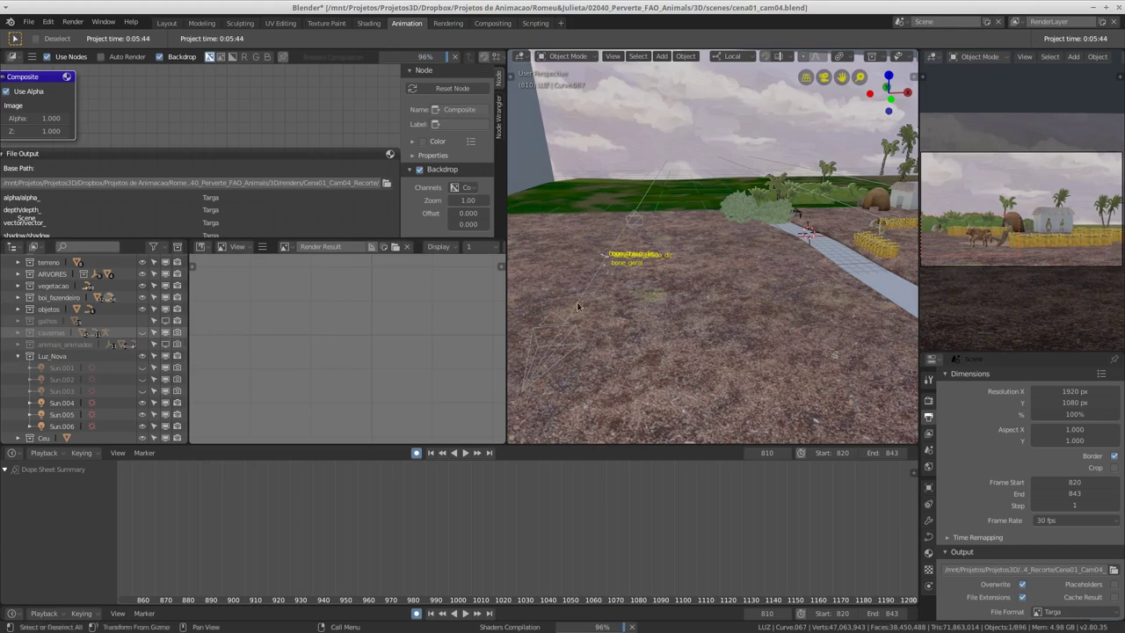
pyautogui.moveTo(593, 305); pyautogui.dragTo(591, 313, button='middle')
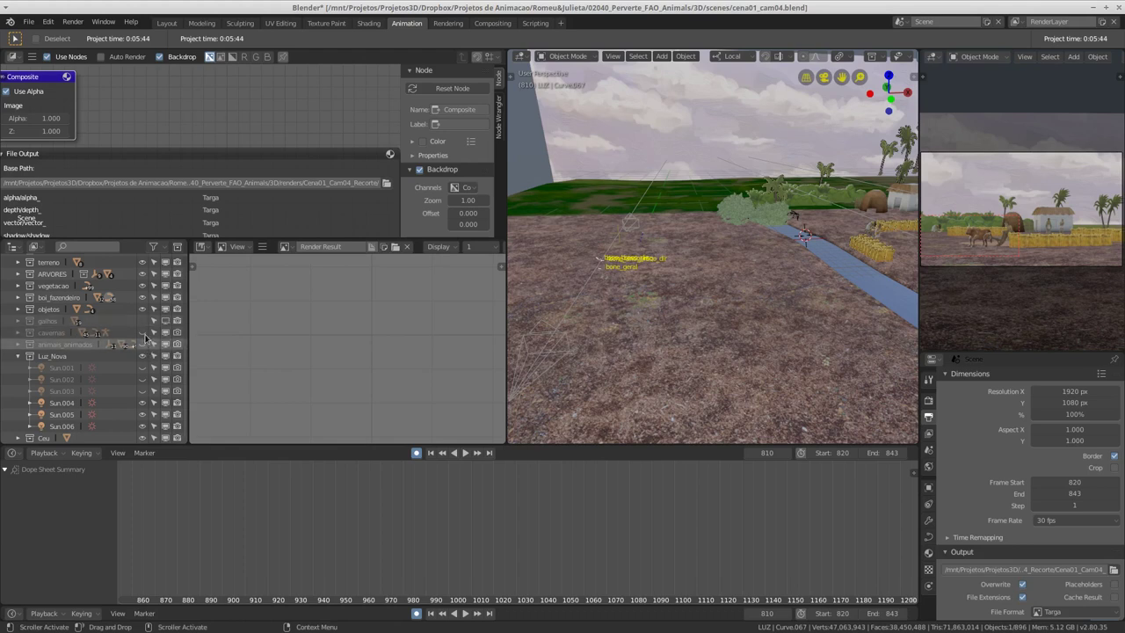
# - Unhide animais_animados and cavernas, then zoom in and select rocha_Cena_01zb_000
pyautogui.click(143, 344)
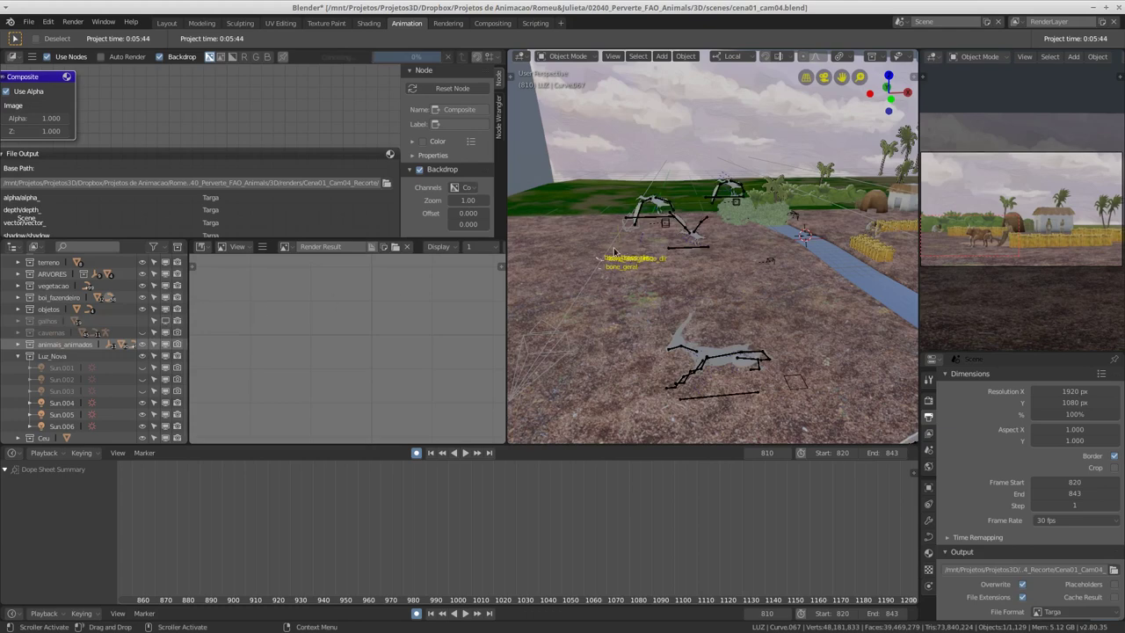
pyautogui.hotkey('alt', 'h')
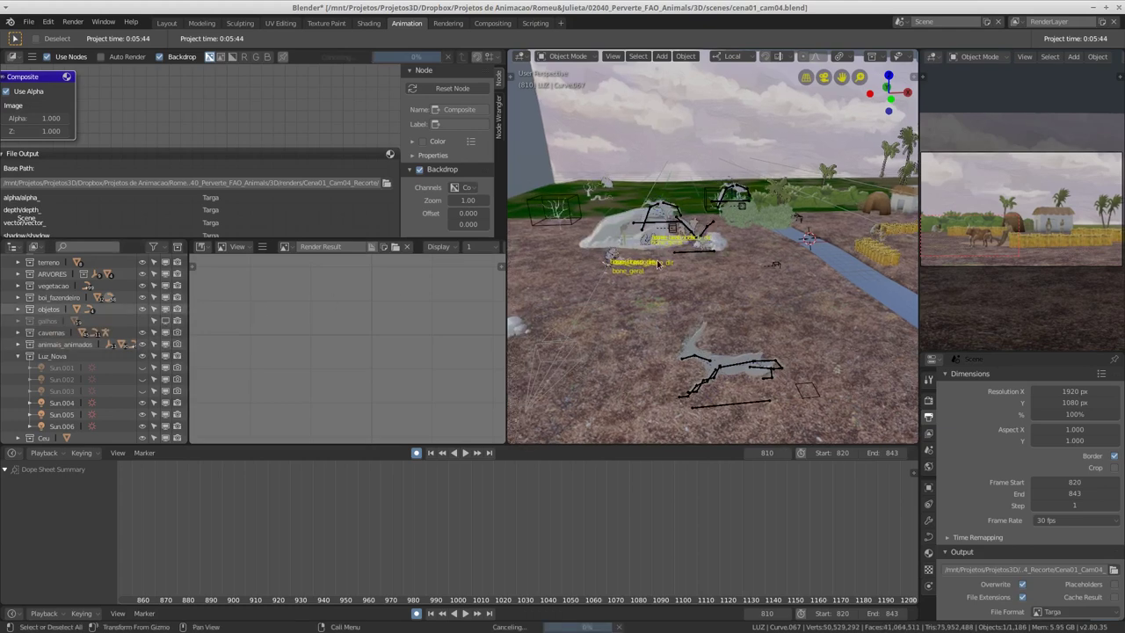
pyautogui.moveTo(659, 264); pyautogui.dragTo(719, 325, button='middle')
pyautogui.scroll(2, 719, 324)
pyautogui.scroll(1, 712, 332)
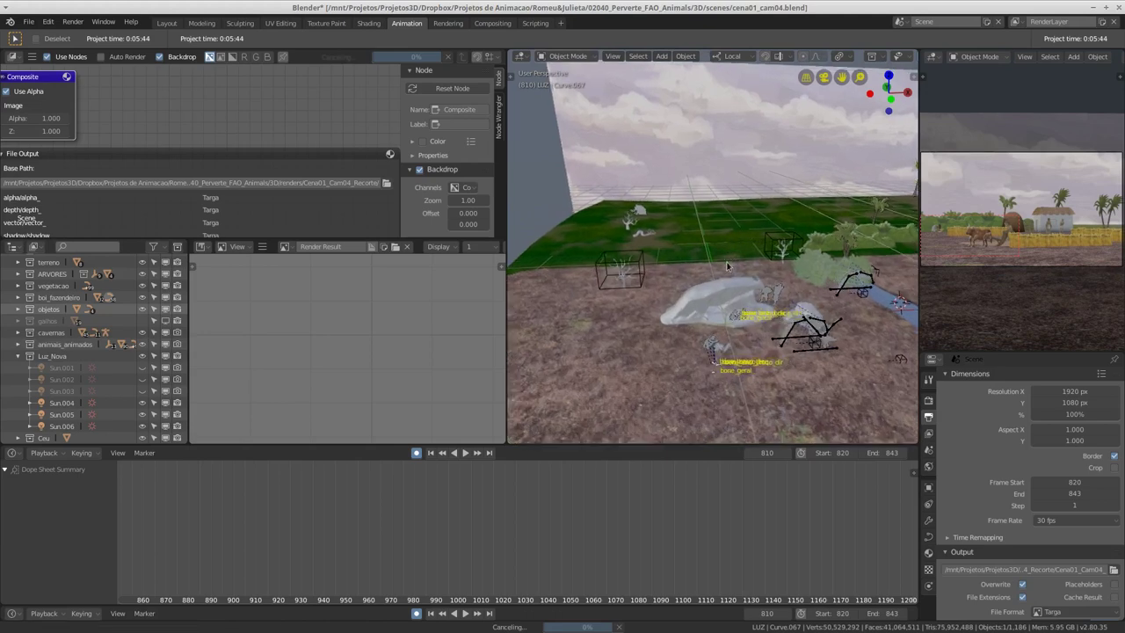
pyautogui.scroll(2, 701, 342)
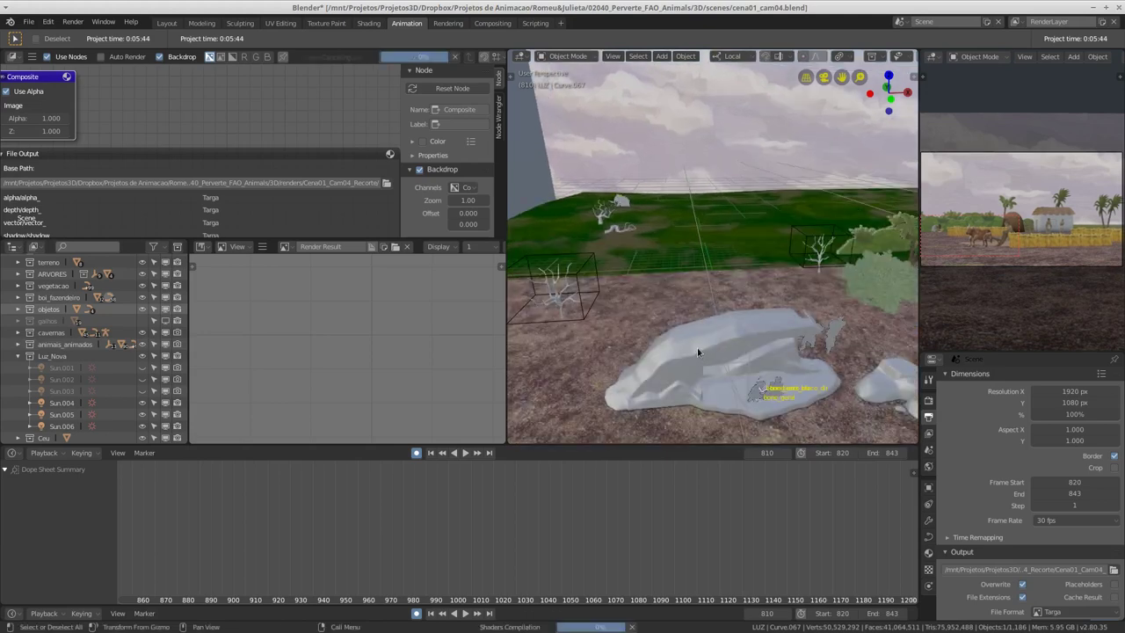
pyautogui.click(710, 328)
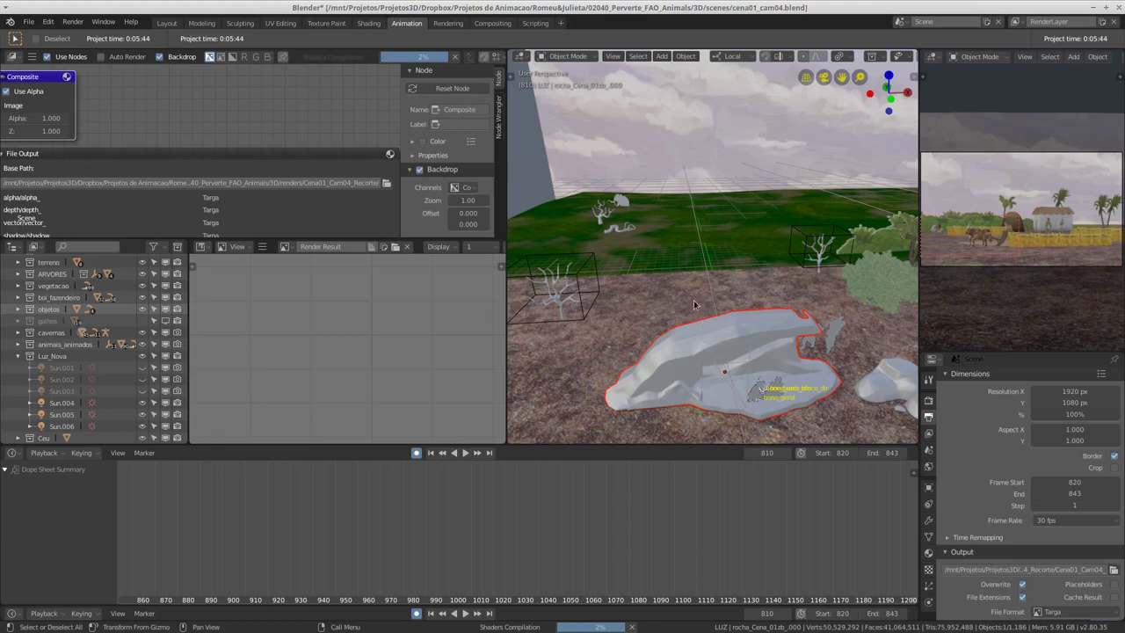
# - Zoom and tilt onto the cave rock surface, then open and dismiss the shading pie unchanged
pyautogui.scroll(2, 690, 316)
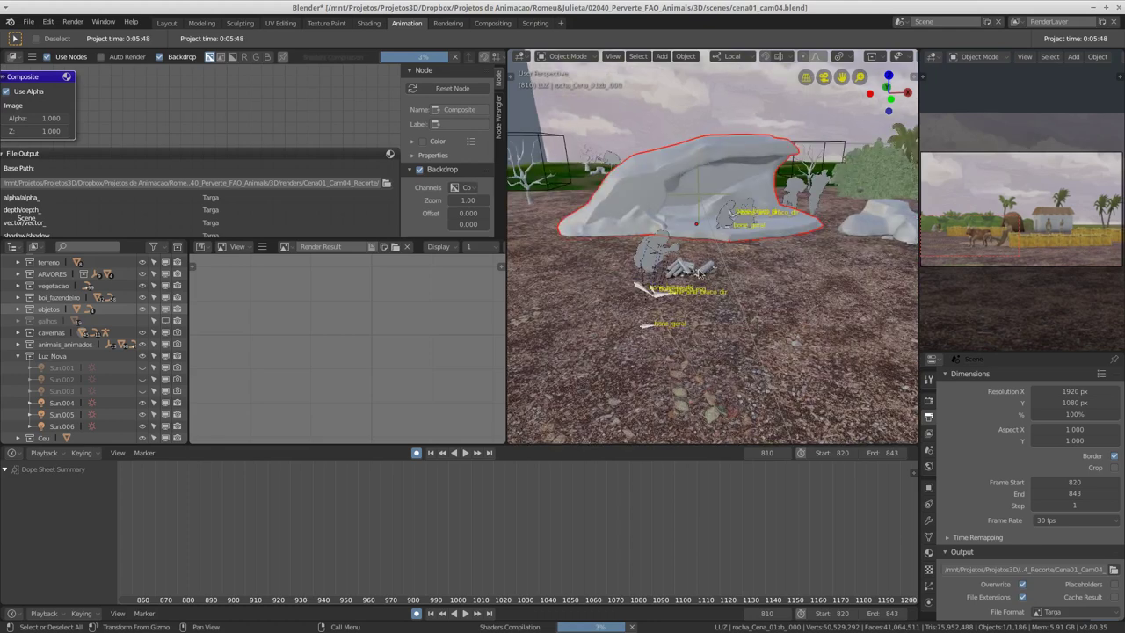
pyautogui.scroll(1, 714, 251)
pyautogui.scroll(2, 728, 211)
pyautogui.moveTo(728, 211); pyautogui.dragTo(712, 281, button='middle')
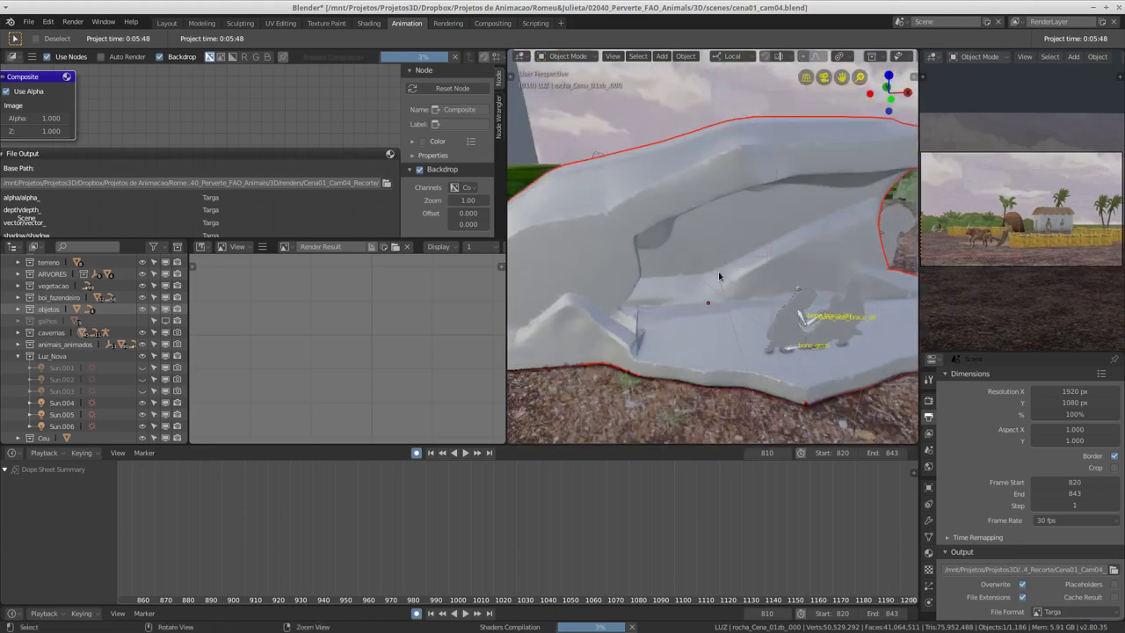
pyautogui.scroll(2, 747, 233)
pyautogui.scroll(1, 738, 239)
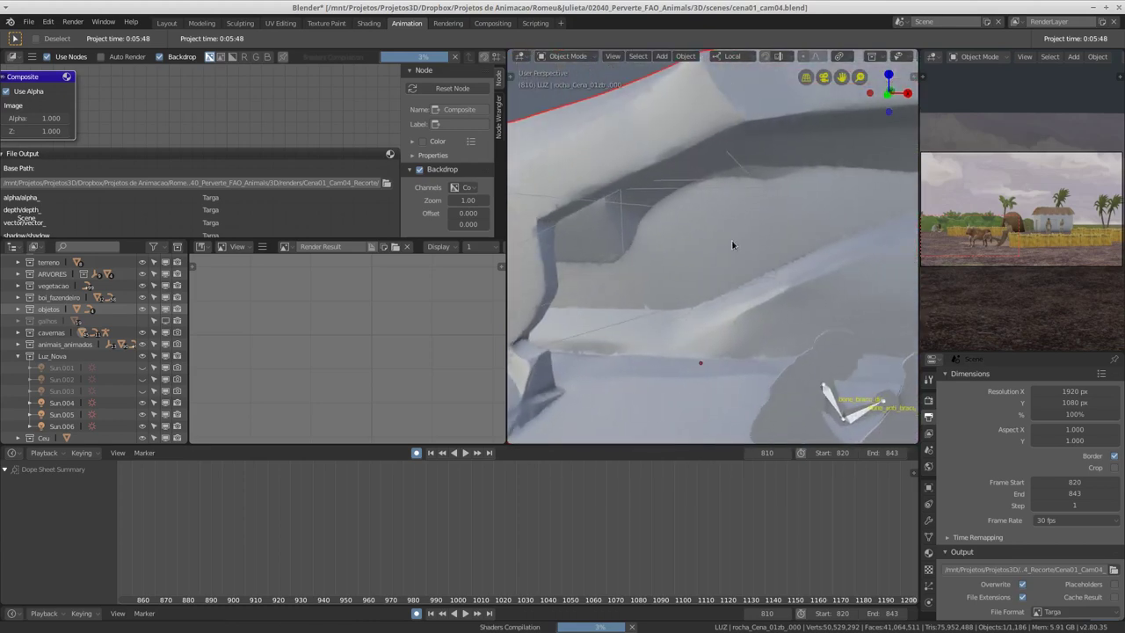
pyautogui.press('z')
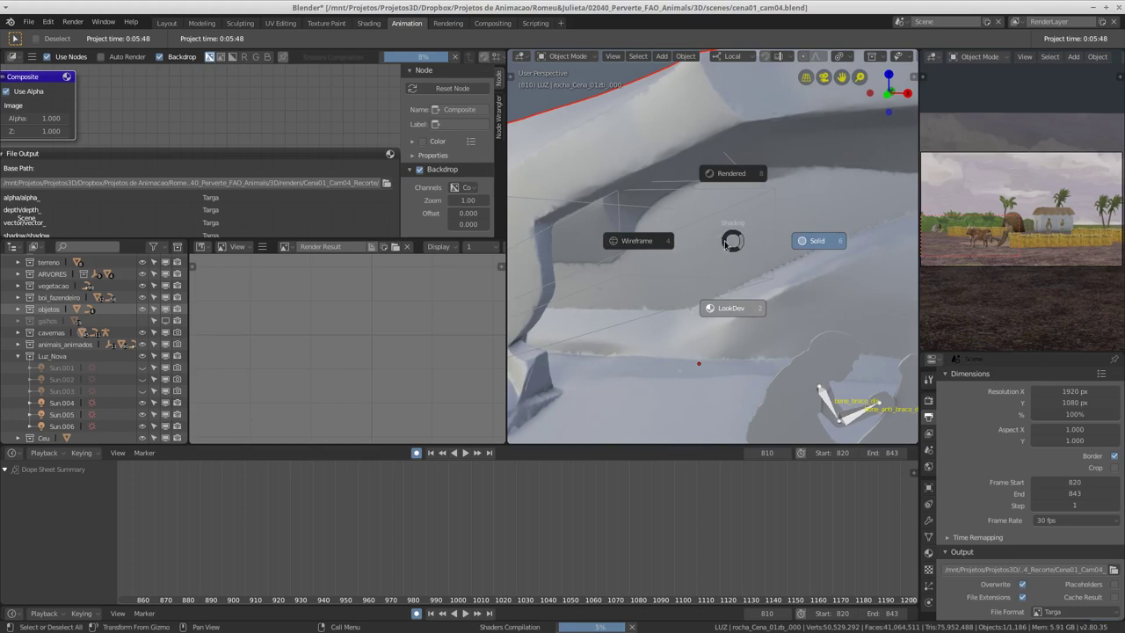
pyautogui.click(718, 117)
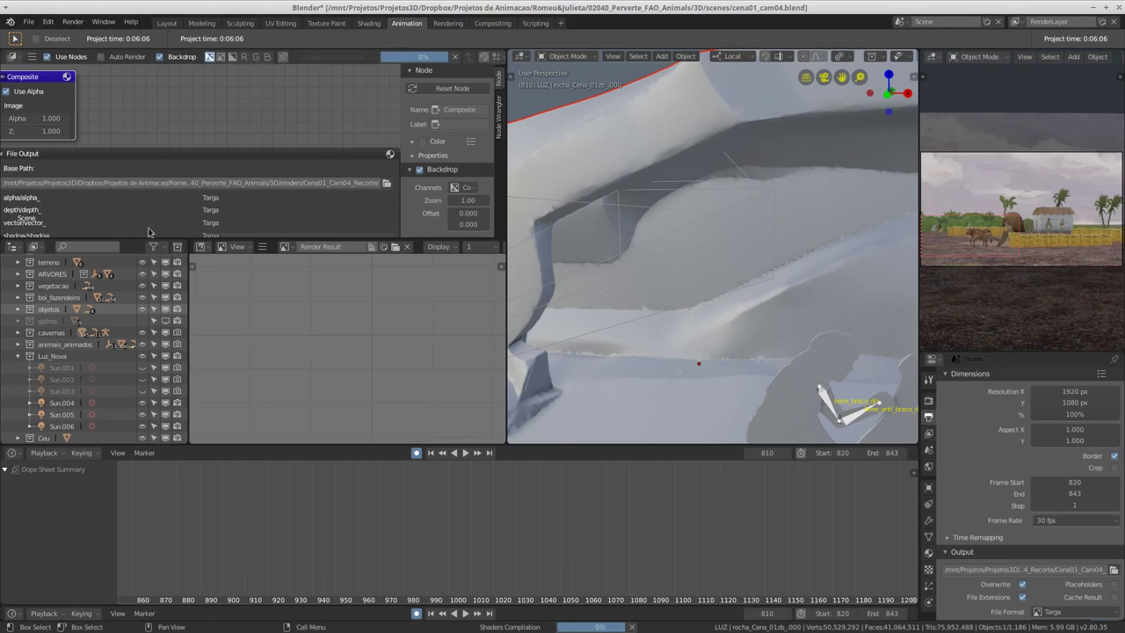
# - Switch the panel to the Shader Editor showing Cave_MAT001 and maximize it
pyautogui.click(15, 58)
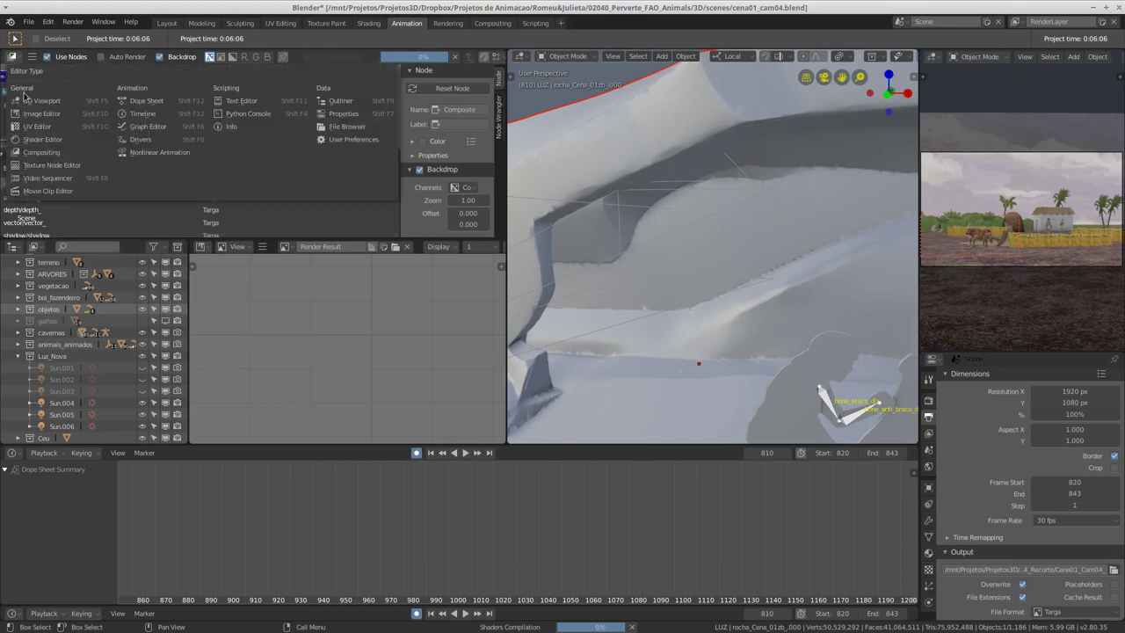
pyautogui.click(59, 142)
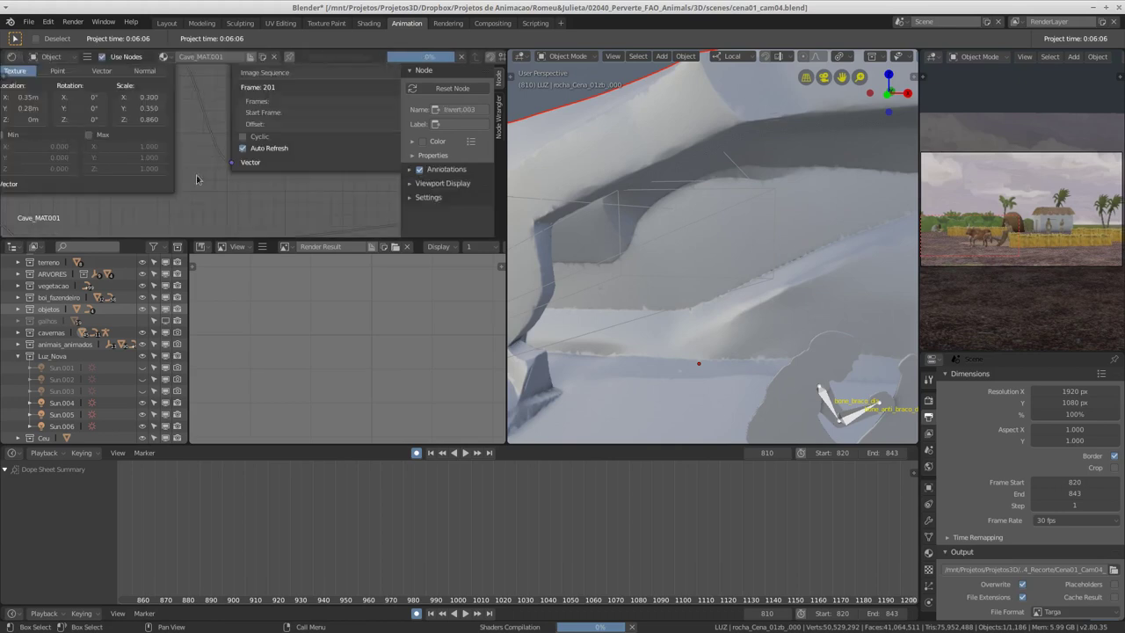
pyautogui.scroll(2, 227, 175)
pyautogui.scroll(-3, 227, 175)
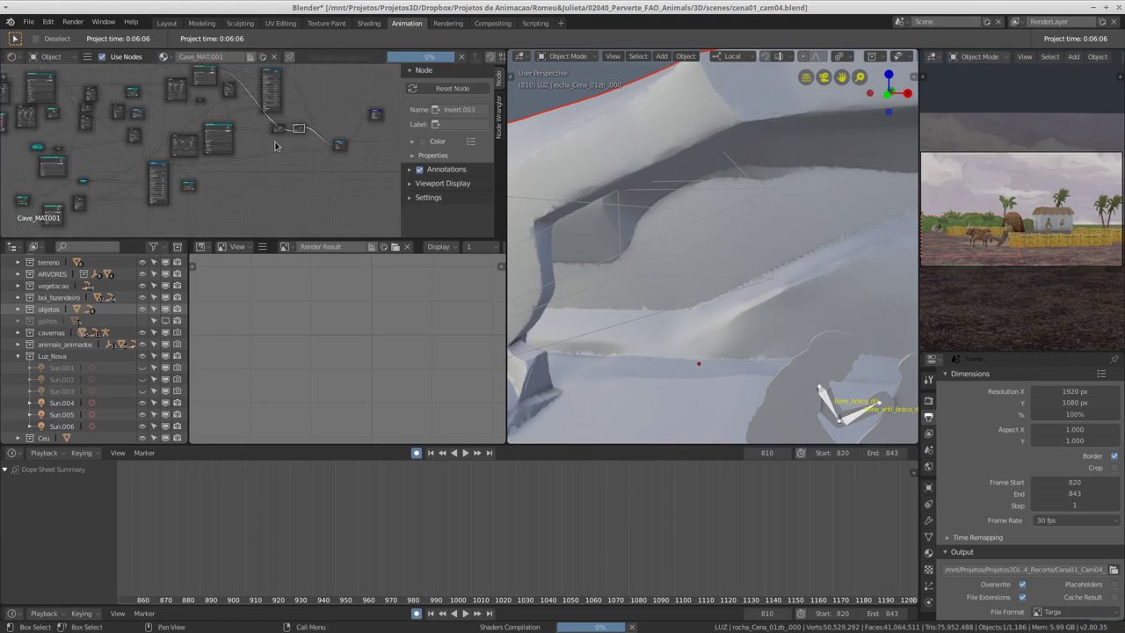
pyautogui.scroll(-1, 296, 159)
pyautogui.moveTo(295, 159); pyautogui.dragTo(279, 165, button='middle')
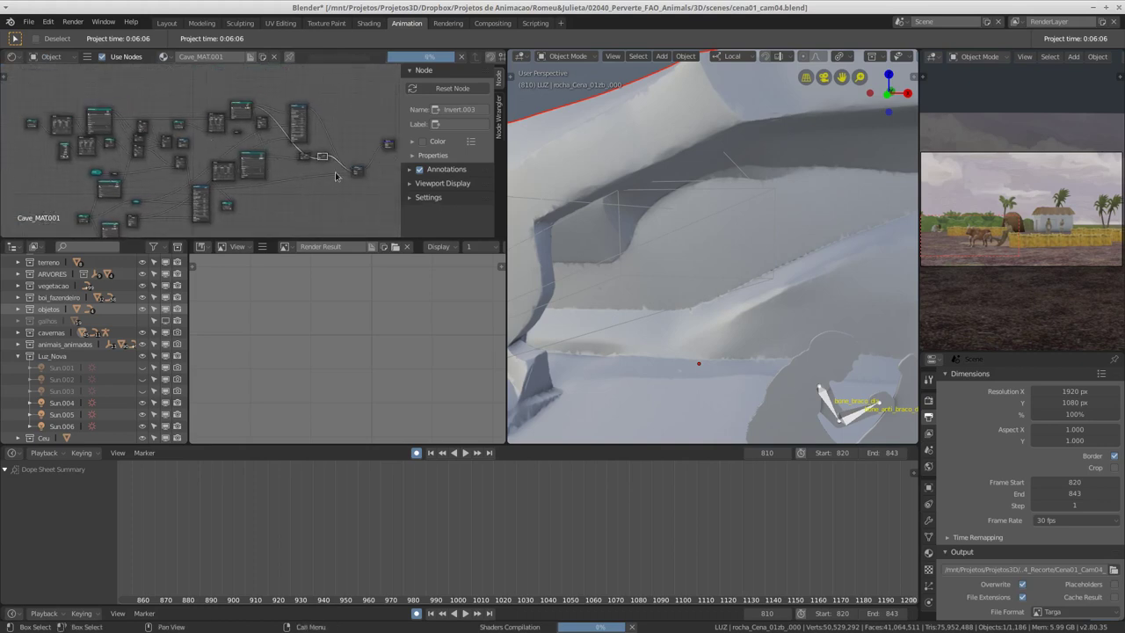
pyautogui.keyDown('shift'); pyautogui.scroll(-1, 333, 169); pyautogui.keyUp('shift')
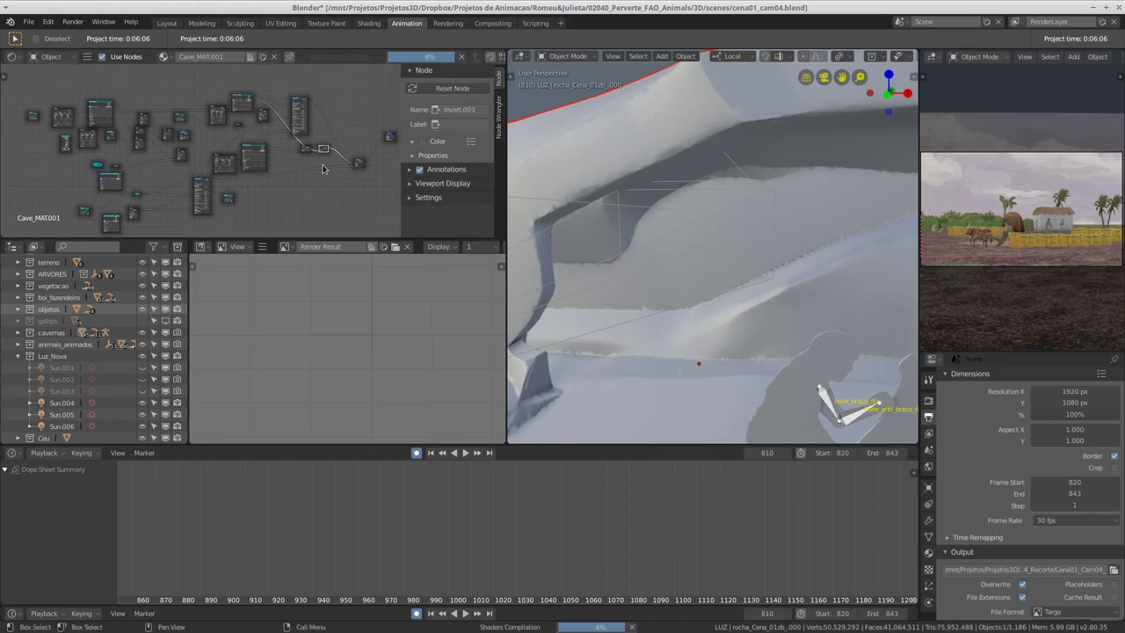
pyautogui.hotkey('ctrl', 'alt', 'space')
pyautogui.scroll(2, 523, 320)
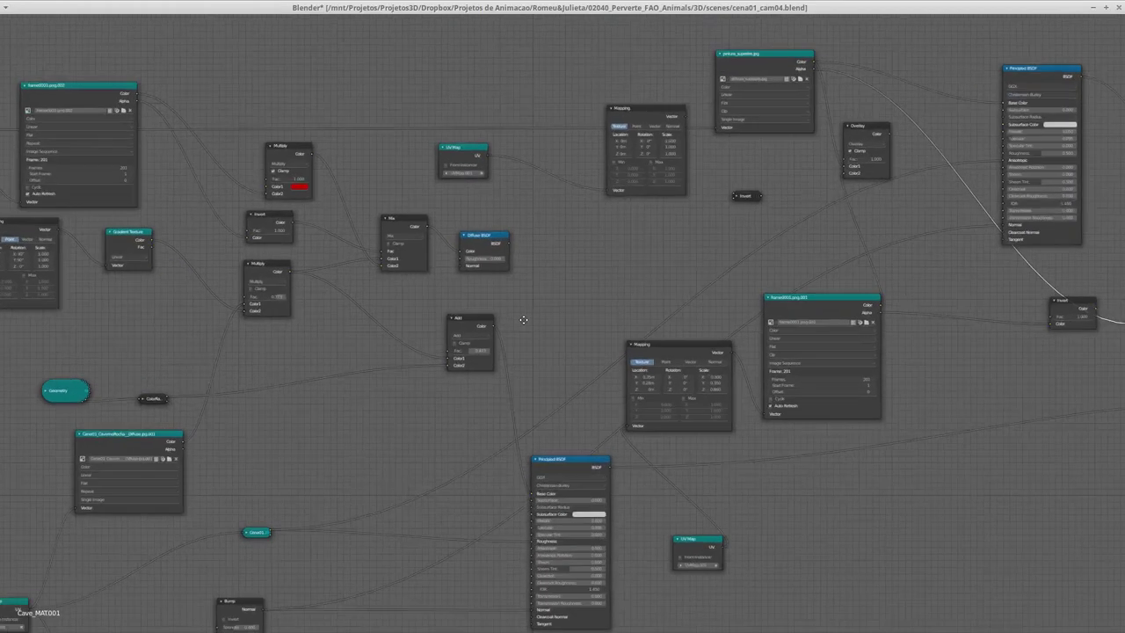
pyautogui.scroll(3, 545, 318)
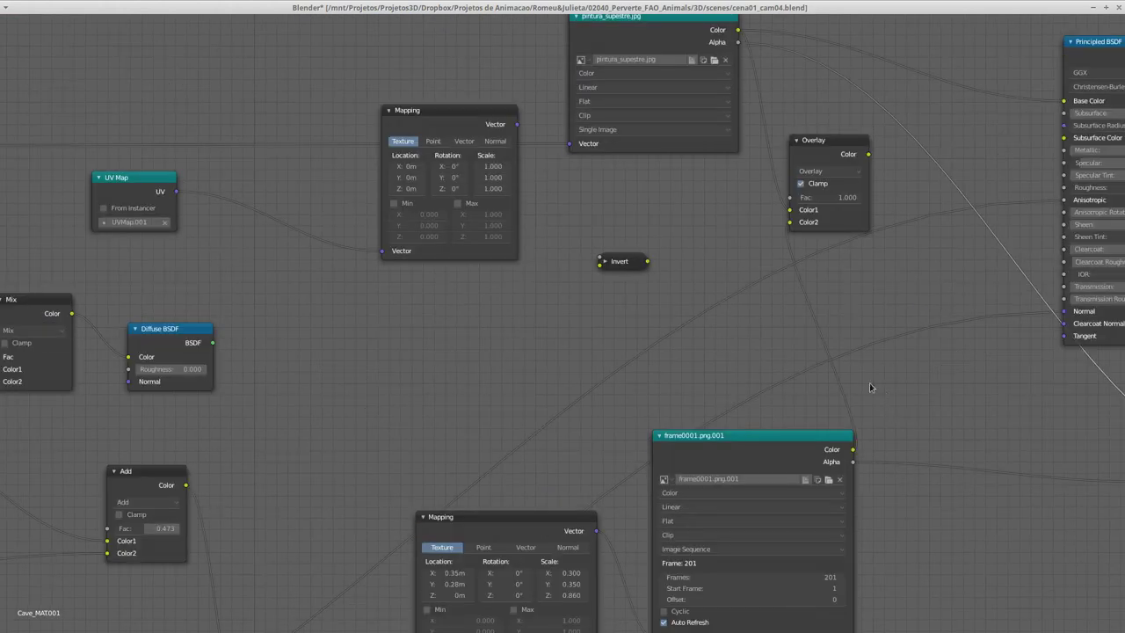
# - Delete the frame0001.png.001 image node, the Overlay node and the leftover Invert node
pyautogui.moveTo(869, 382); pyautogui.dragTo(334, 352, button='middle')
pyautogui.keyDown('alt'); pyautogui.moveTo(666, 438); pyautogui.dragTo(563, 526); pyautogui.keyUp('alt')
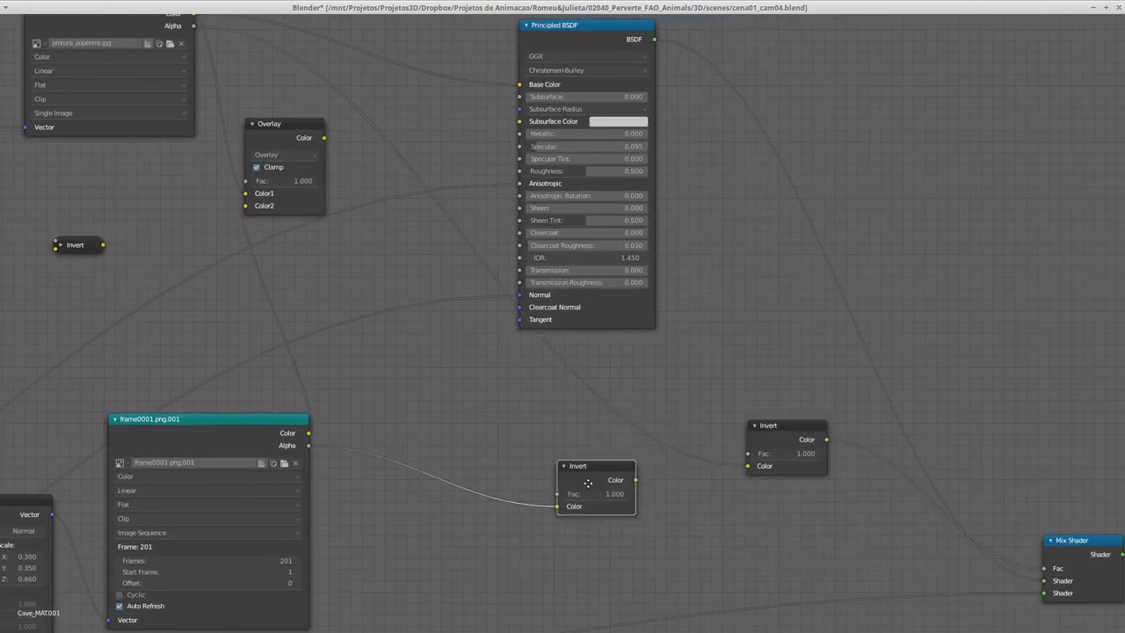
pyautogui.moveTo(249, 436); pyautogui.dragTo(304, 459)
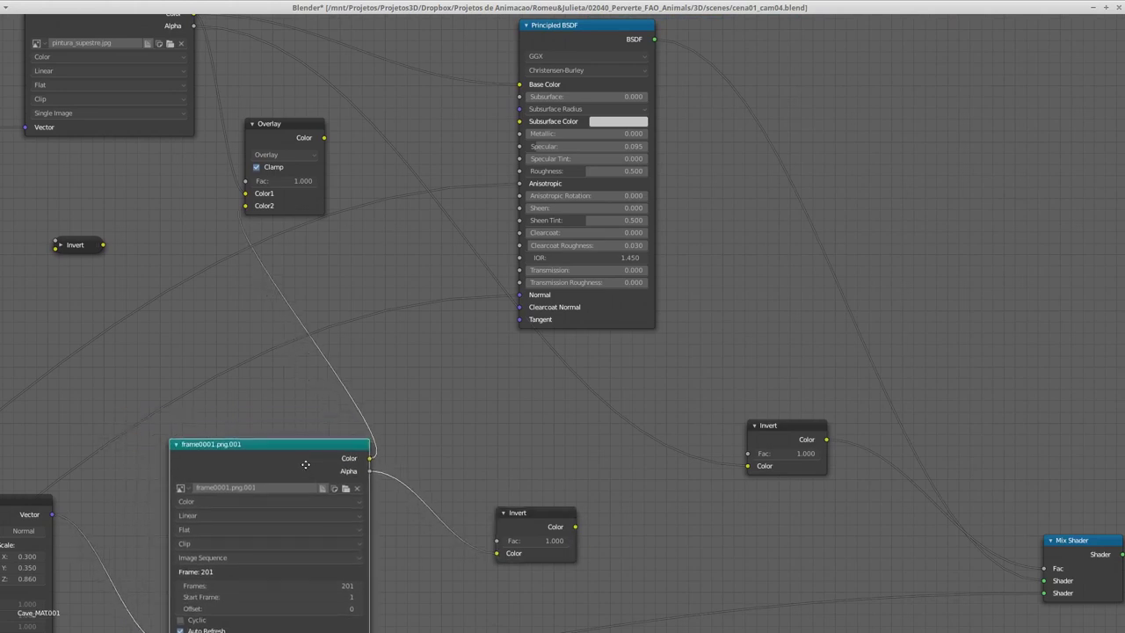
pyautogui.press('Delete')
pyautogui.moveTo(293, 135); pyautogui.dragTo(356, 459)
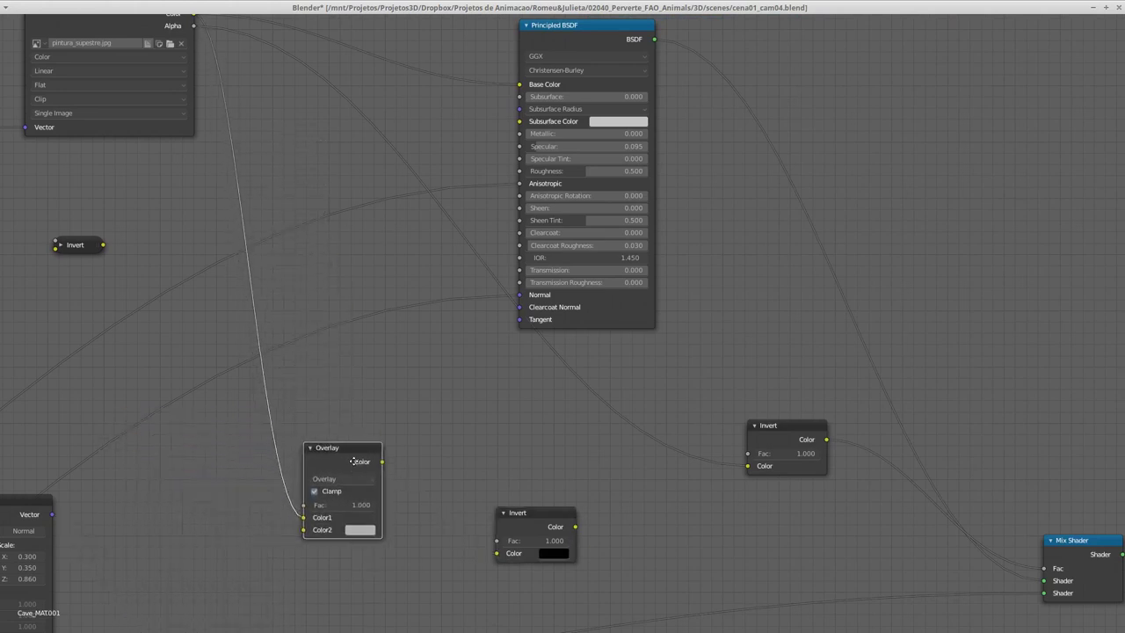
pyautogui.press('Delete')
pyautogui.press('Delete')
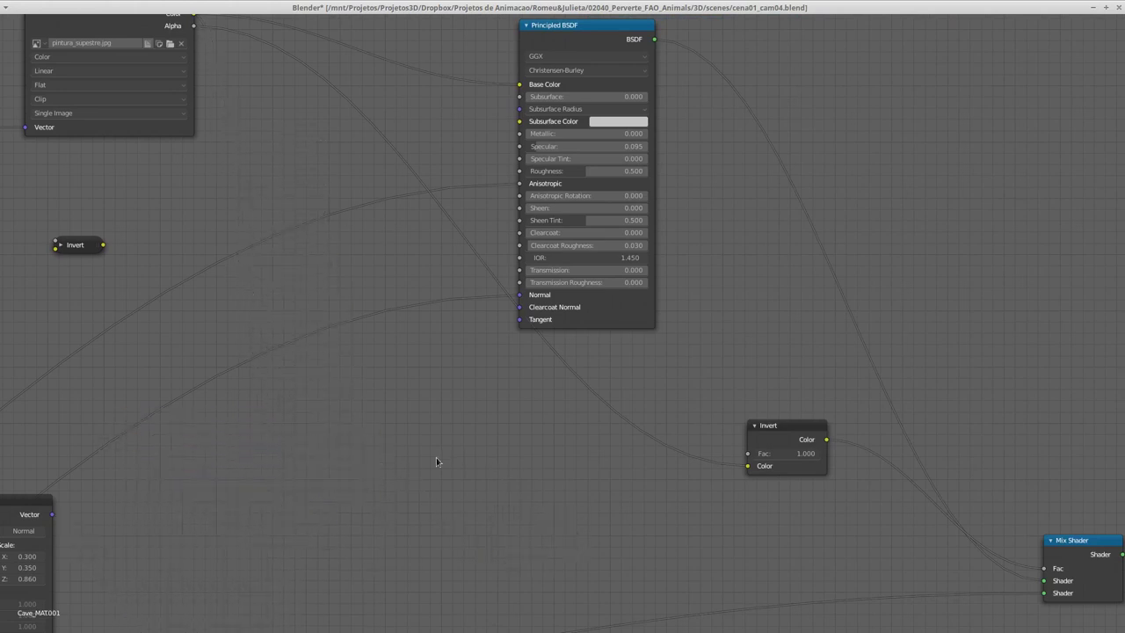
pyautogui.moveTo(434, 459)
pyautogui.mouseDown(button='middle')
pyautogui.moveTo(453, 515)
pyautogui.moveTo(642, 366)
pyautogui.mouseUp(button='middle')
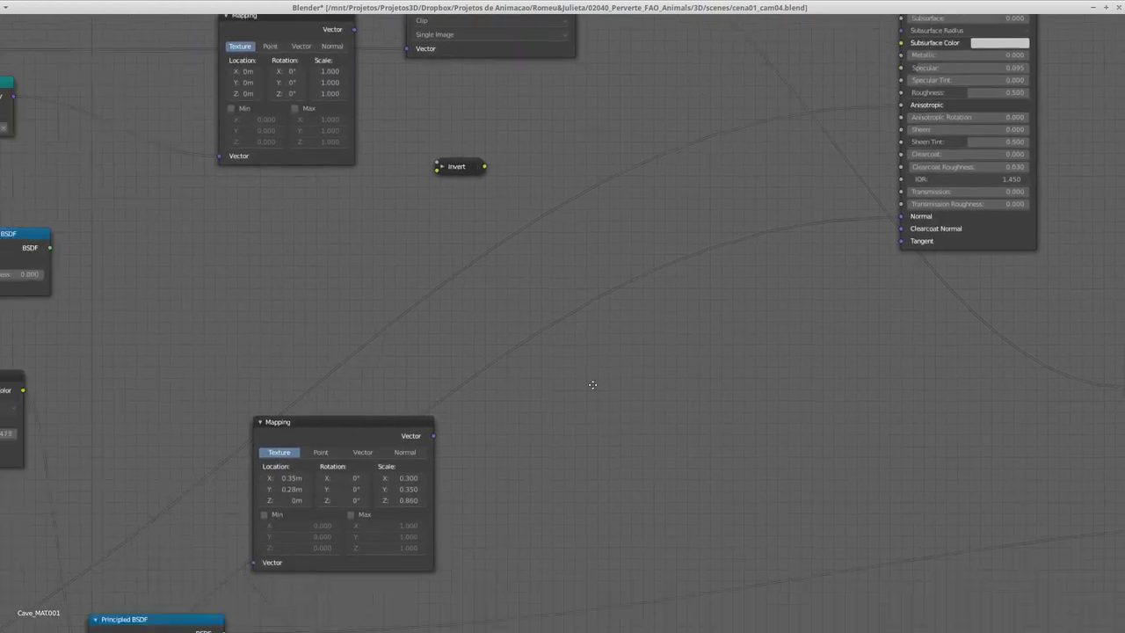
# - Pan across the Cave_MAT001 node tree and nudge the Principled BSDF node slightly down
pyautogui.scroll(-5, 642, 366)
pyautogui.moveTo(188, 626)
pyautogui.mouseDown(button='middle')
pyautogui.moveTo(338, 513)
pyautogui.moveTo(399, 485)
pyautogui.moveTo(485, 485)
pyautogui.moveTo(430, 474)
pyautogui.moveTo(426, 528)
pyautogui.mouseUp(button='middle')
pyautogui.scroll(2, 471, 451)
pyautogui.moveTo(471, 451)
pyautogui.mouseDown(button='middle')
pyautogui.moveTo(510, 420)
pyautogui.moveTo(447, 454)
pyautogui.mouseUp(button='middle')
pyautogui.scroll(3, 447, 454)
pyautogui.moveTo(502, 385); pyautogui.dragTo(546, 494, button='middle')
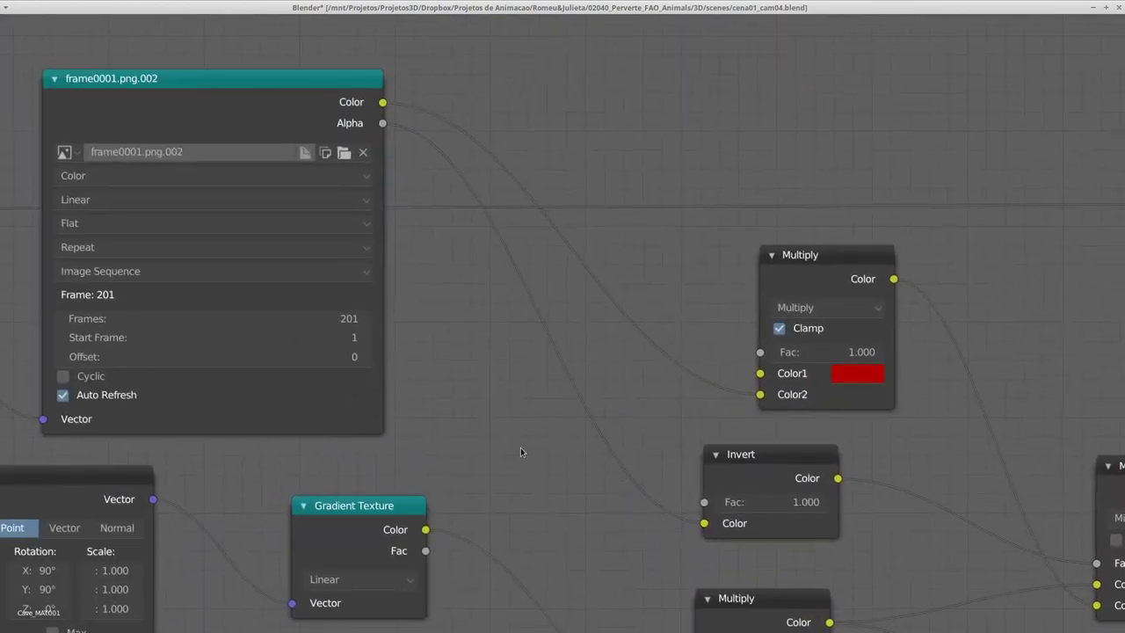
pyautogui.scroll(-3, 503, 464)
pyautogui.moveTo(641, 498)
pyautogui.mouseDown(button='middle')
pyautogui.moveTo(543, 378)
pyautogui.moveTo(647, 486)
pyautogui.moveTo(585, 389)
pyautogui.mouseUp(button='middle')
pyautogui.scroll(-1, 647, 486)
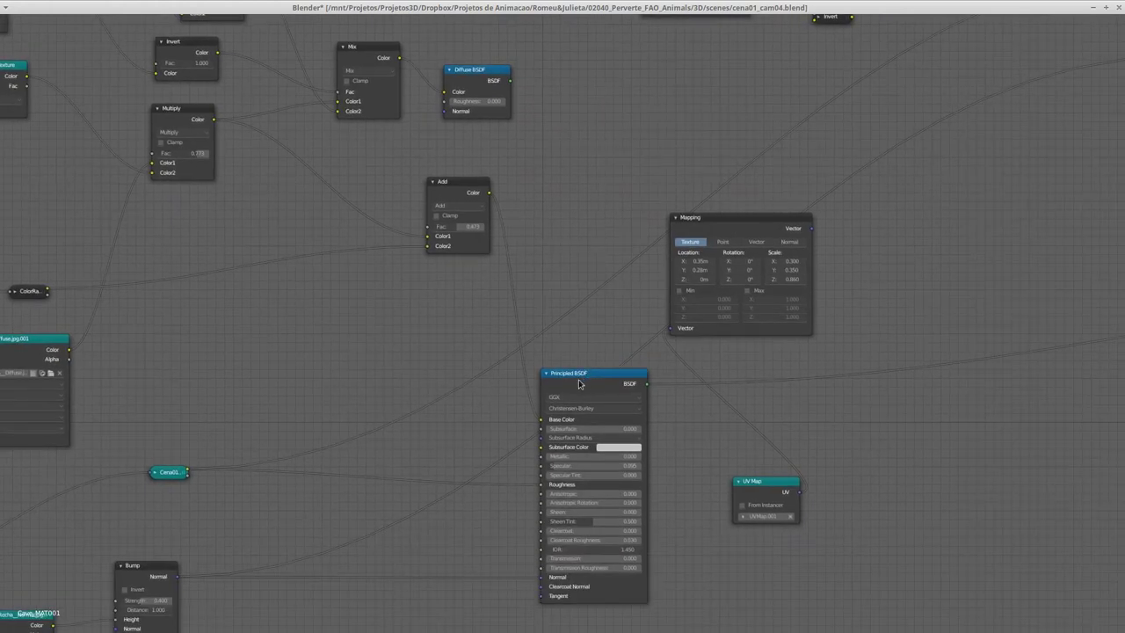
pyautogui.moveTo(579, 384); pyautogui.dragTo(577, 408)
# - Expand and widen the Cena01_CavernaRocha_ior.jpg.001 image node, then reposition it and the Add node
pyautogui.moveTo(359, 504); pyautogui.dragTo(423, 461, button='middle')
pyautogui.scroll(2, 421, 444)
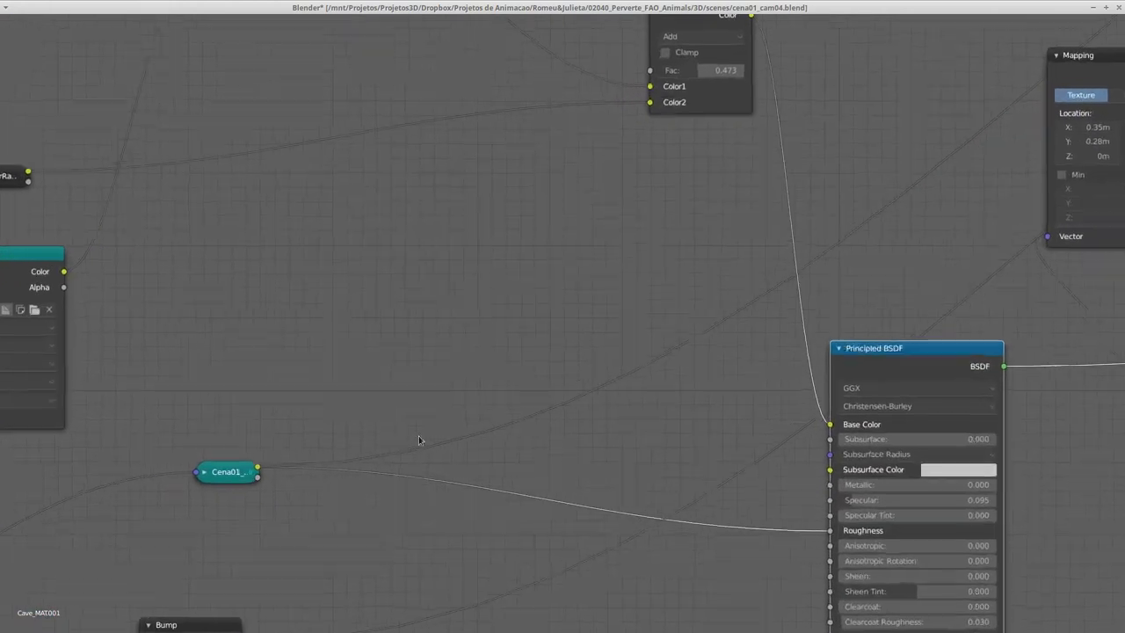
pyautogui.click(216, 469)
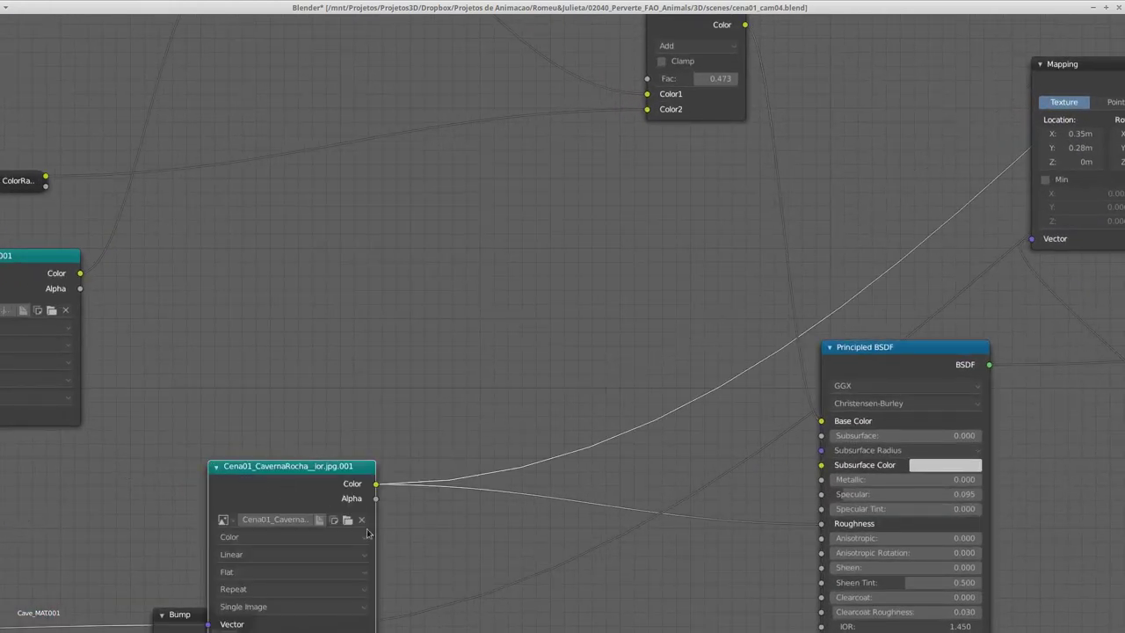
pyautogui.moveTo(371, 535); pyautogui.dragTo(450, 534)
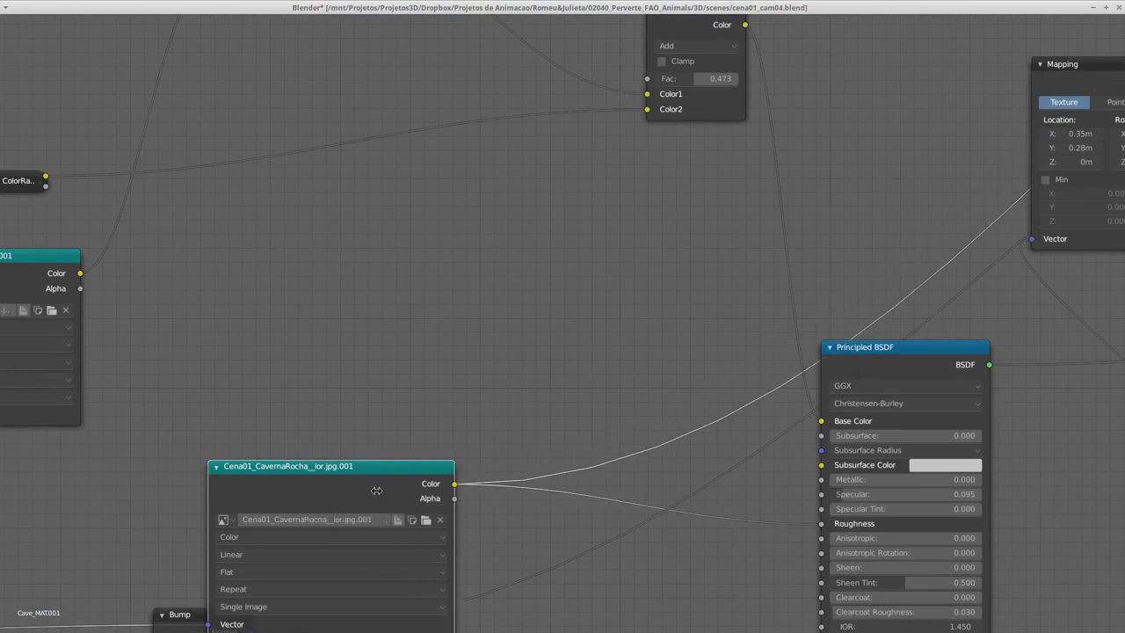
pyautogui.moveTo(356, 471); pyautogui.dragTo(270, 406)
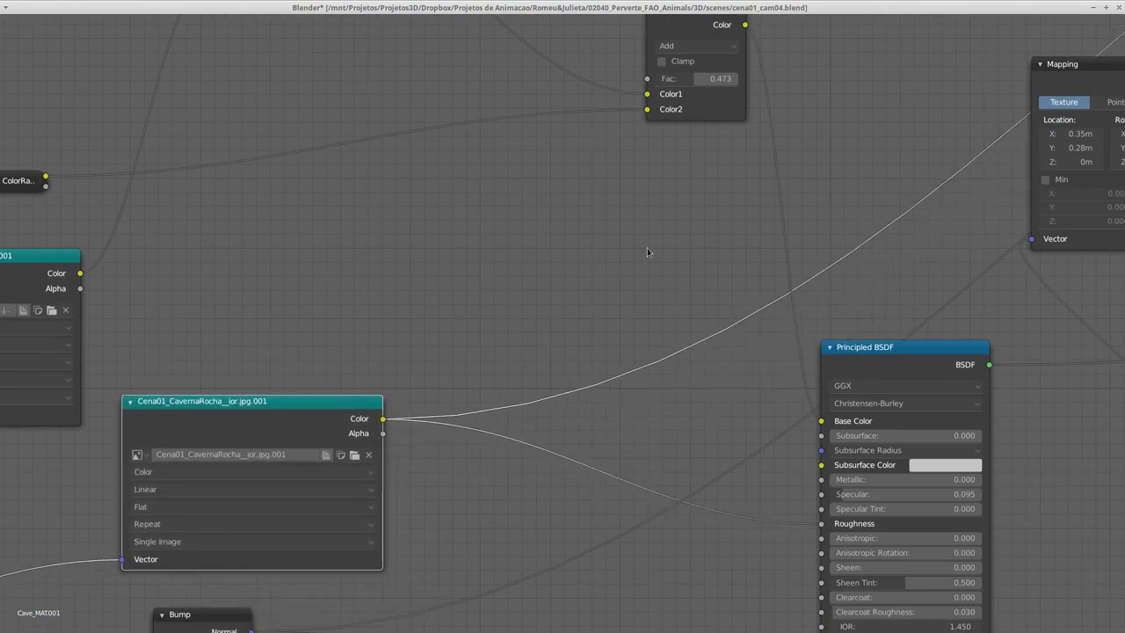
pyautogui.moveTo(647, 252); pyautogui.dragTo(630, 303, button='middle')
pyautogui.moveTo(643, 181); pyautogui.dragTo(412, 232)
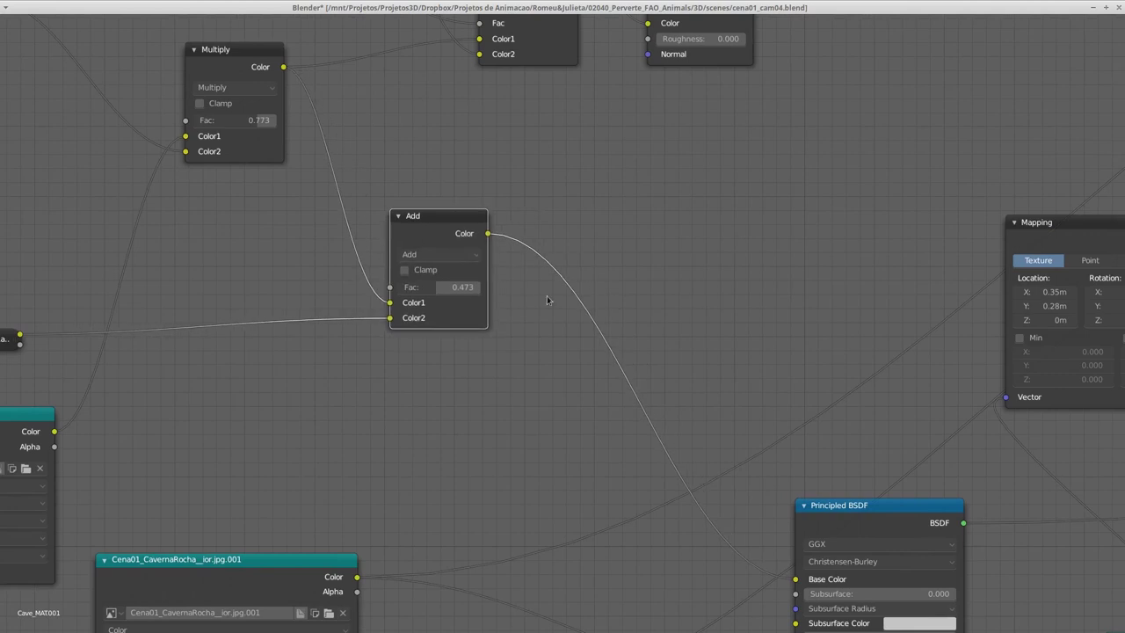
pyautogui.scroll(-3, 653, 418)
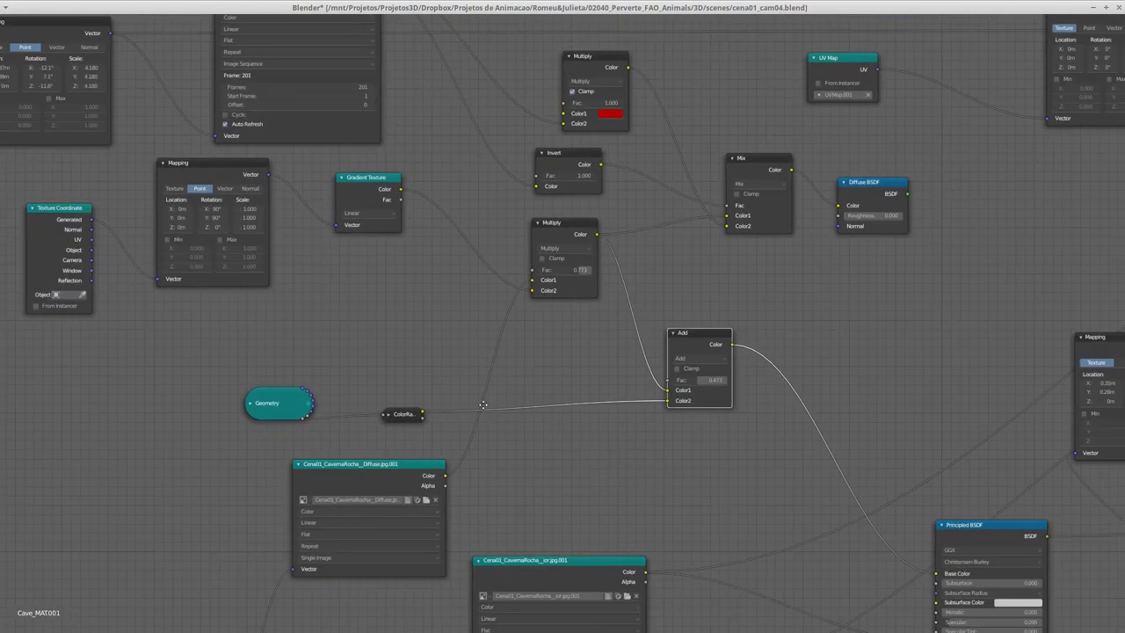
# - Nudge the Add, Cena01_CavernaRocha_Diffuse image and Multiply nodes into tidier positions
pyautogui.moveTo(483, 404); pyautogui.dragTo(502, 534, button='middle')
pyautogui.moveTo(702, 475); pyautogui.dragTo(712, 463)
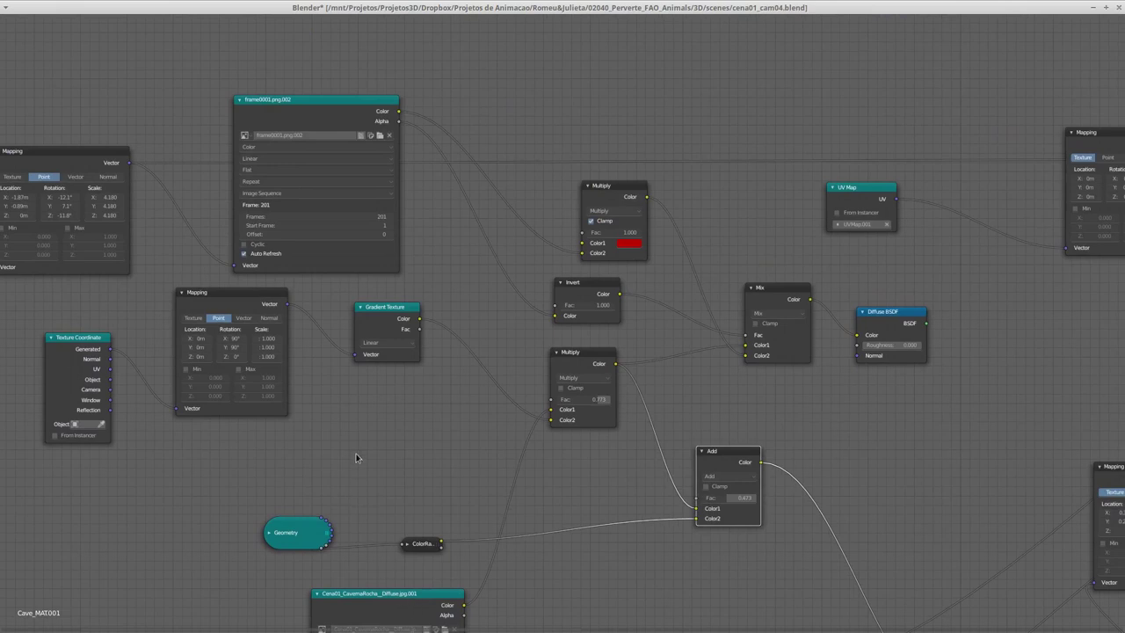
pyautogui.moveTo(418, 605); pyautogui.dragTo(355, 450)
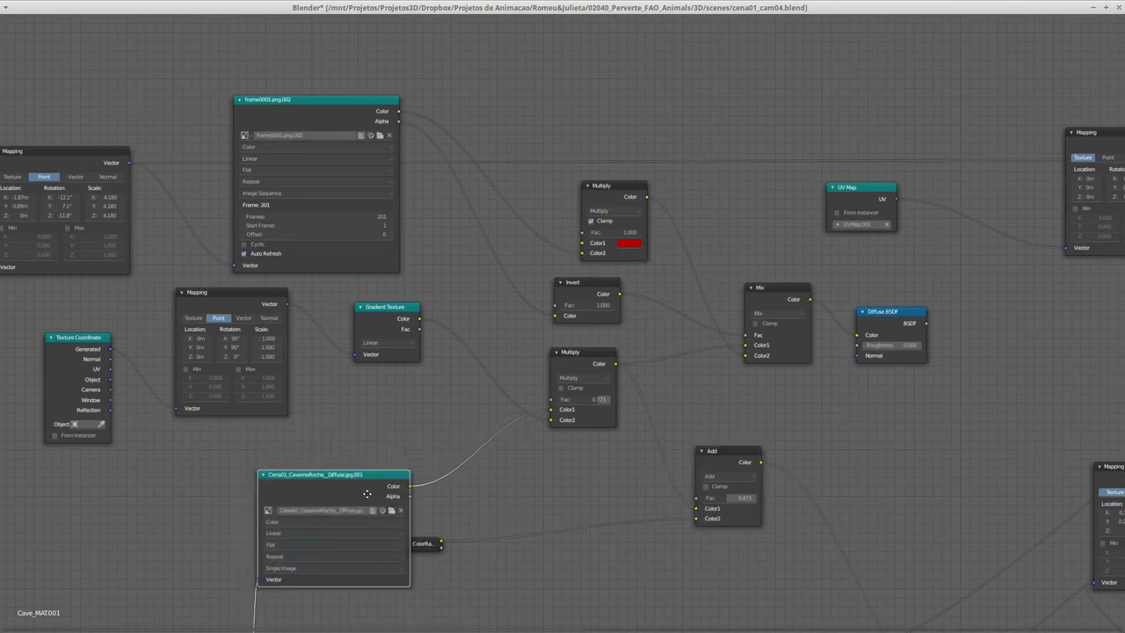
pyautogui.moveTo(355, 450); pyautogui.dragTo(374, 500)
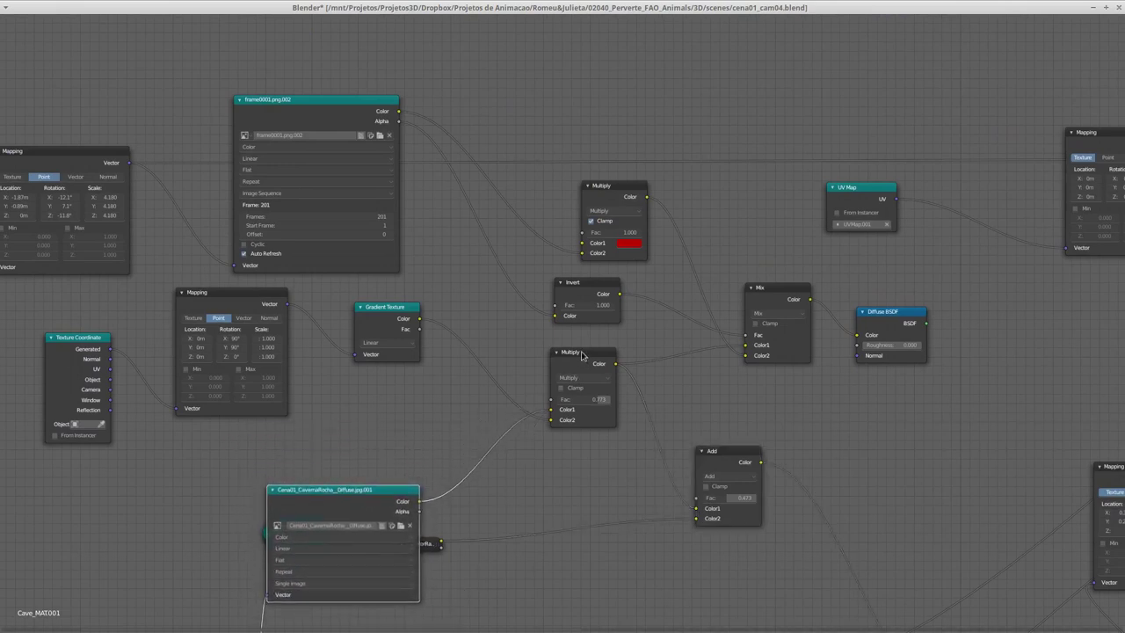
pyautogui.moveTo(581, 353); pyautogui.dragTo(575, 367)
# - Move the pintura_supestre.jpg image node closer to the Principled BSDF
pyautogui.moveTo(792, 474)
pyautogui.mouseDown(button='middle')
pyautogui.moveTo(527, 433)
pyautogui.moveTo(316, 500)
pyautogui.mouseUp(button='middle')
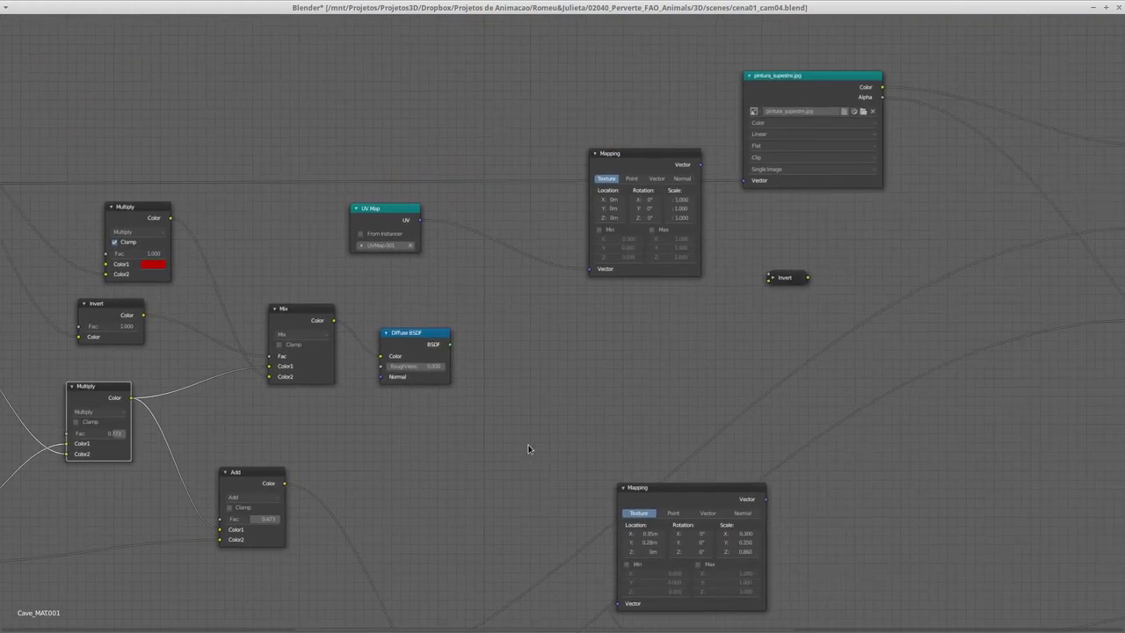
pyautogui.moveTo(593, 414); pyautogui.dragTo(368, 497, button='middle')
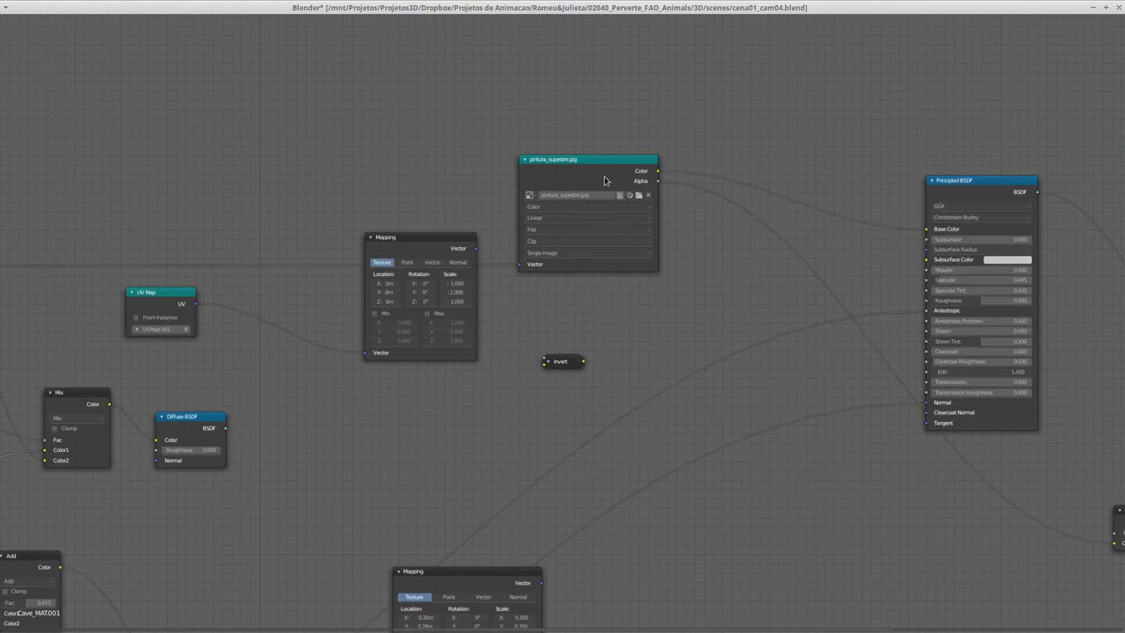
pyautogui.moveTo(594, 180); pyautogui.dragTo(617, 190)
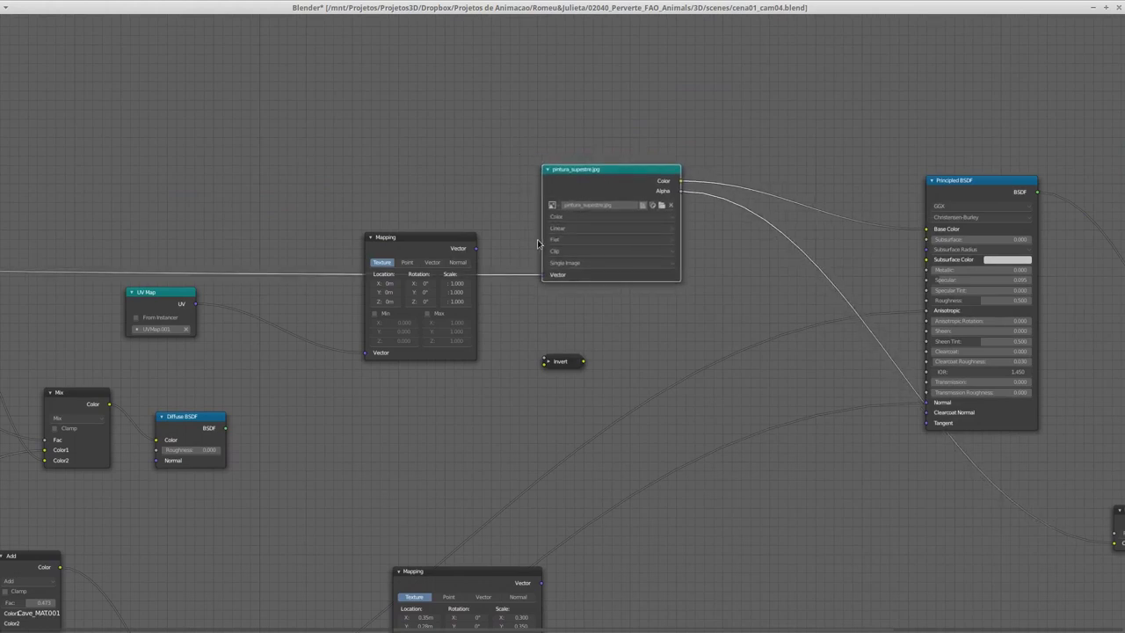
pyautogui.moveTo(481, 385); pyautogui.dragTo(679, 421, button='middle')
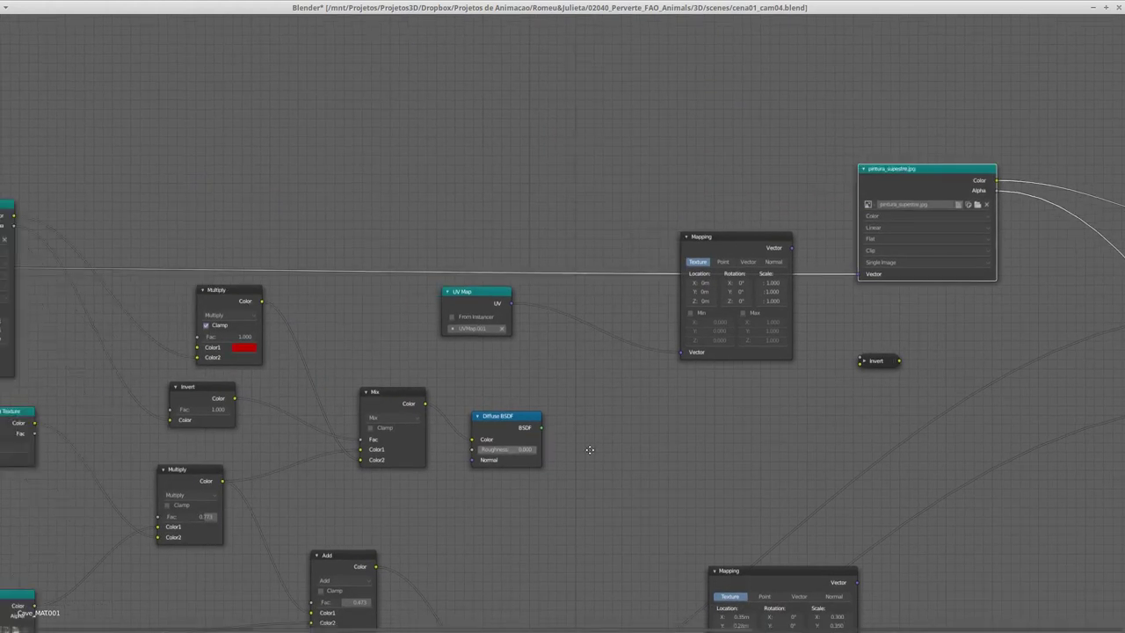
pyautogui.moveTo(550, 439)
pyautogui.mouseDown(button='middle')
pyautogui.moveTo(719, 451)
pyautogui.moveTo(447, 443)
pyautogui.mouseUp(button='middle')
pyautogui.moveTo(742, 431); pyautogui.dragTo(415, 454, button='middle')
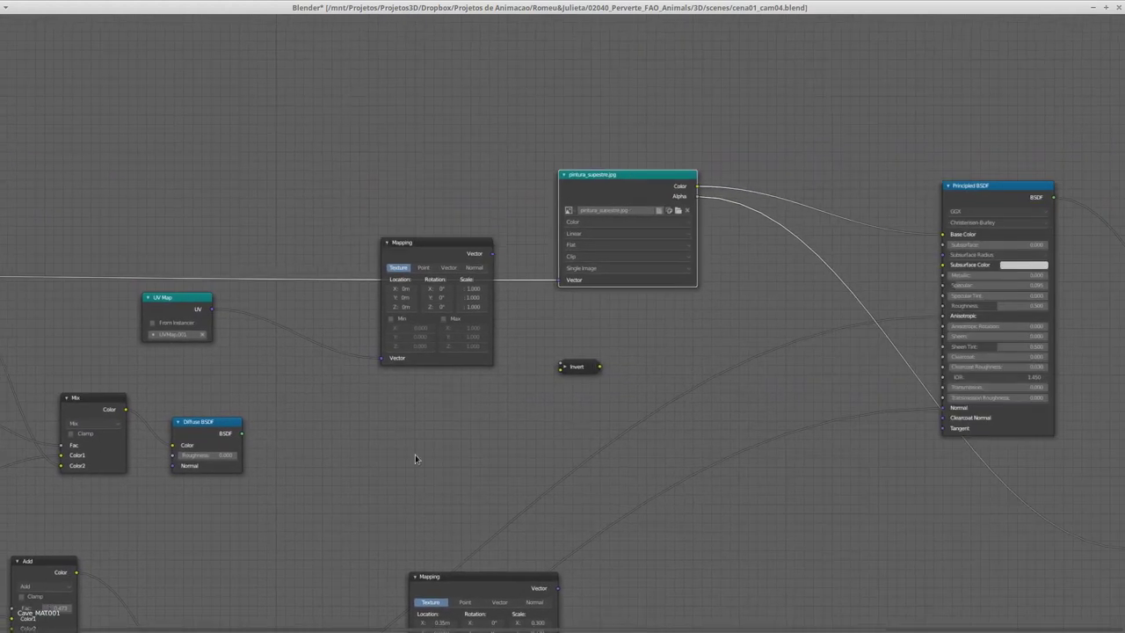
pyautogui.moveTo(645, 405); pyautogui.dragTo(533, 409, button='middle')
pyautogui.moveTo(748, 365); pyautogui.dragTo(639, 383, button='middle')
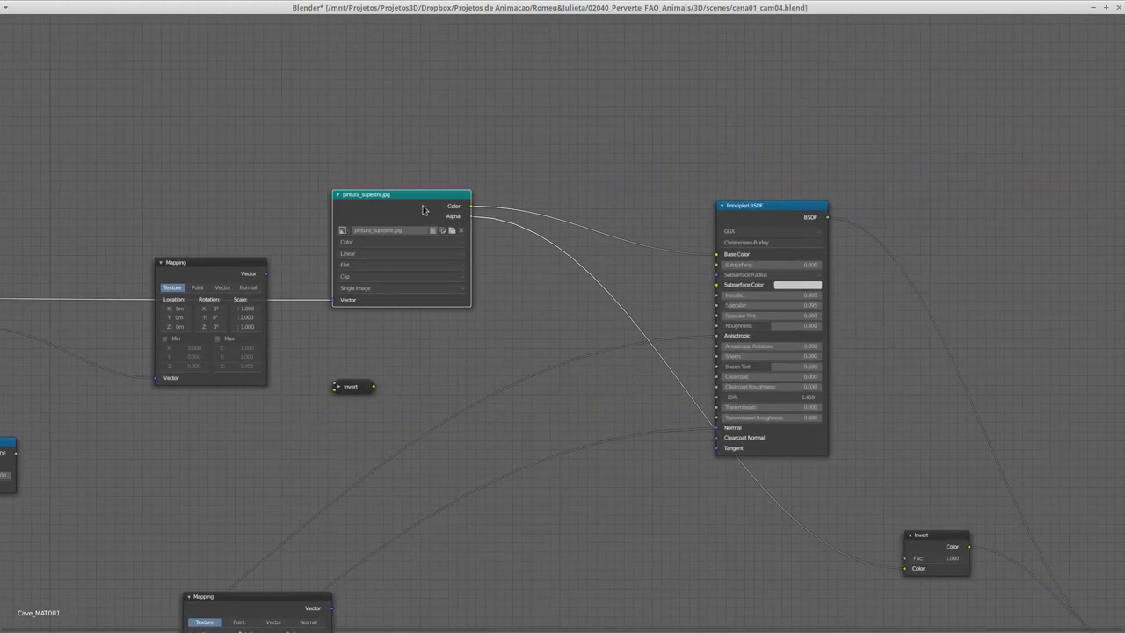
pyautogui.moveTo(422, 209)
pyautogui.mouseDown()
pyautogui.moveTo(513, 251)
pyautogui.moveTo(491, 244)
pyautogui.mouseUp()
# - Pan to the frame0001 nodes and check which UV map the UV Map node uses
pyautogui.moveTo(378, 440); pyautogui.dragTo(624, 421, button='middle')
pyautogui.moveTo(347, 450); pyautogui.dragTo(628, 427, button='middle')
pyautogui.moveTo(380, 426); pyautogui.dragTo(550, 426, button='middle')
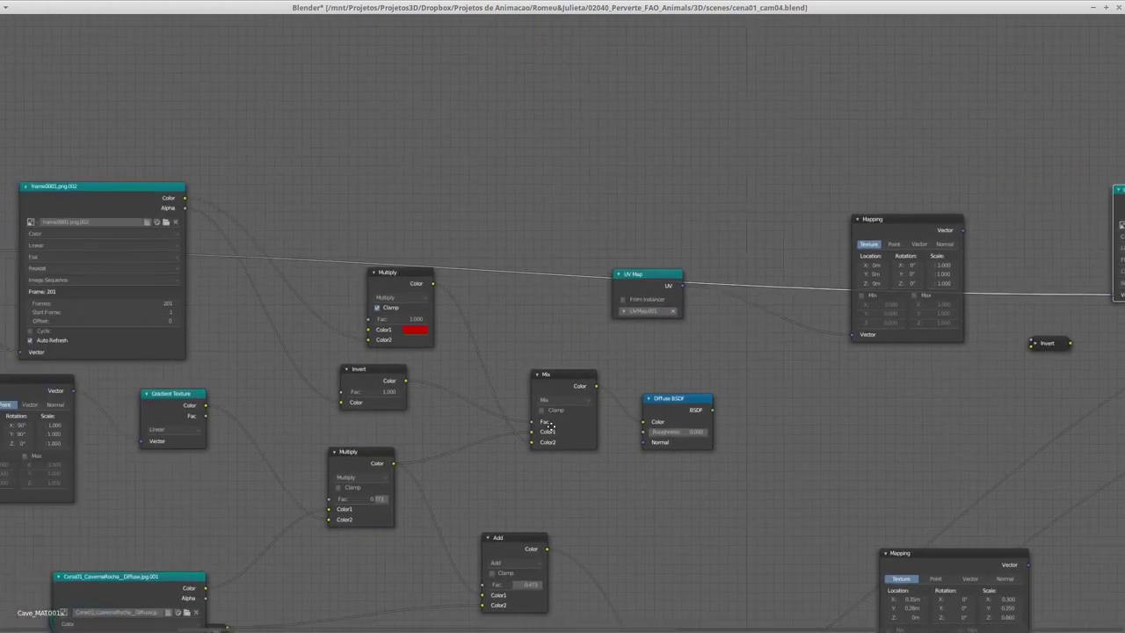
pyautogui.moveTo(317, 413); pyautogui.dragTo(548, 441, button='middle')
pyautogui.moveTo(253, 387); pyautogui.dragTo(336, 417, button='middle')
pyautogui.moveTo(82, 396); pyautogui.dragTo(336, 410, button='middle')
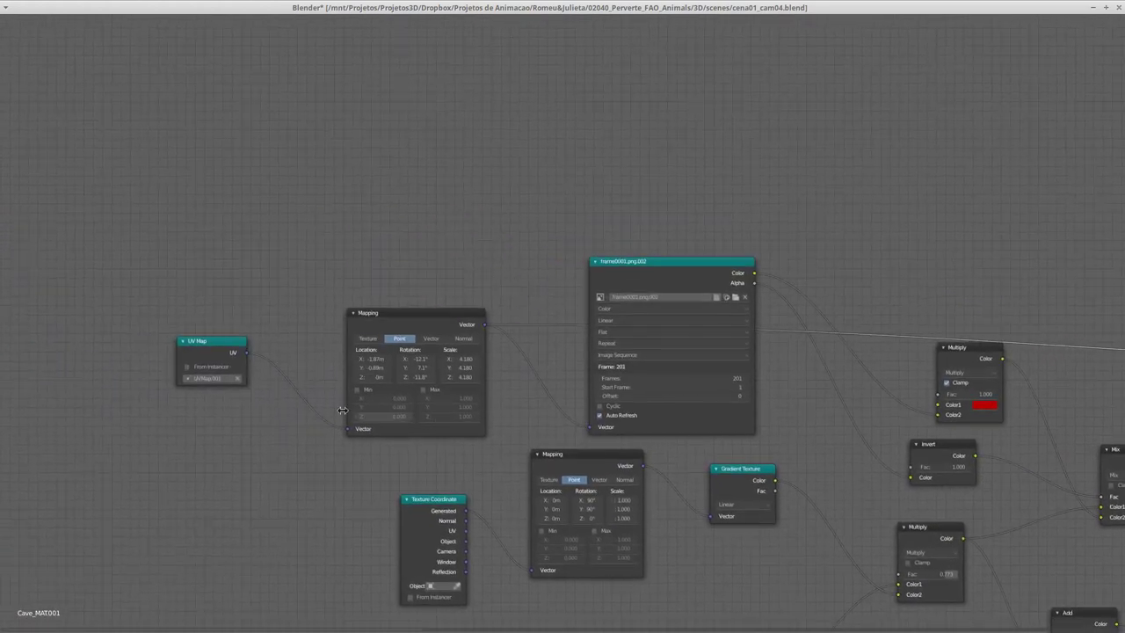
pyautogui.click(220, 381)
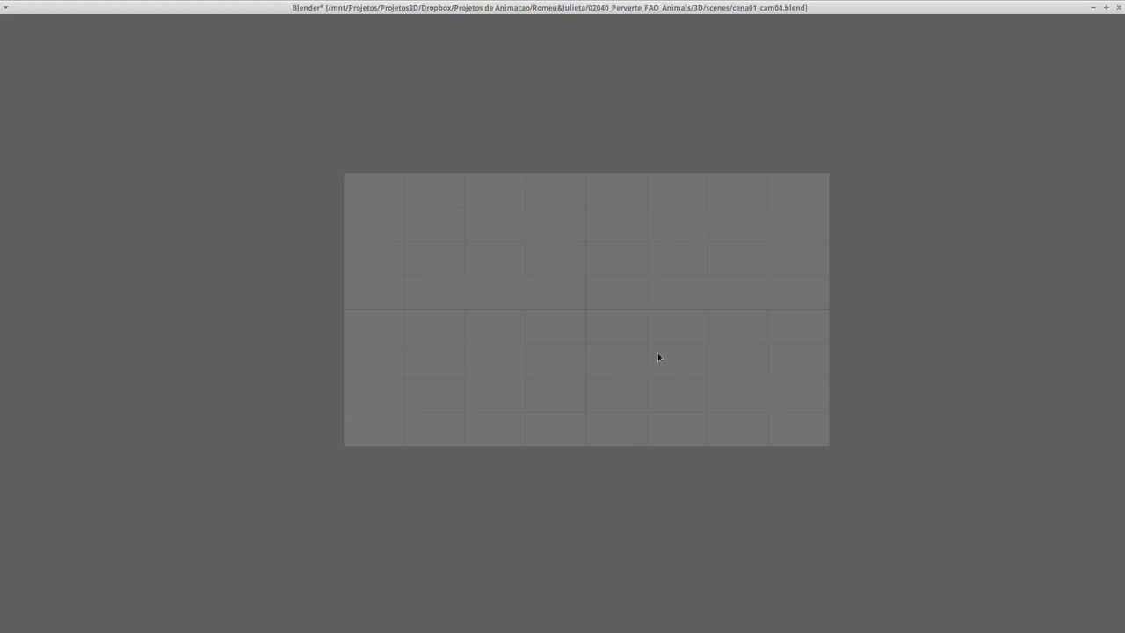
# - Restore the full layout and zoom the viewport in on the cave rock's paintings
pyautogui.hotkey('ctrl', 'space')
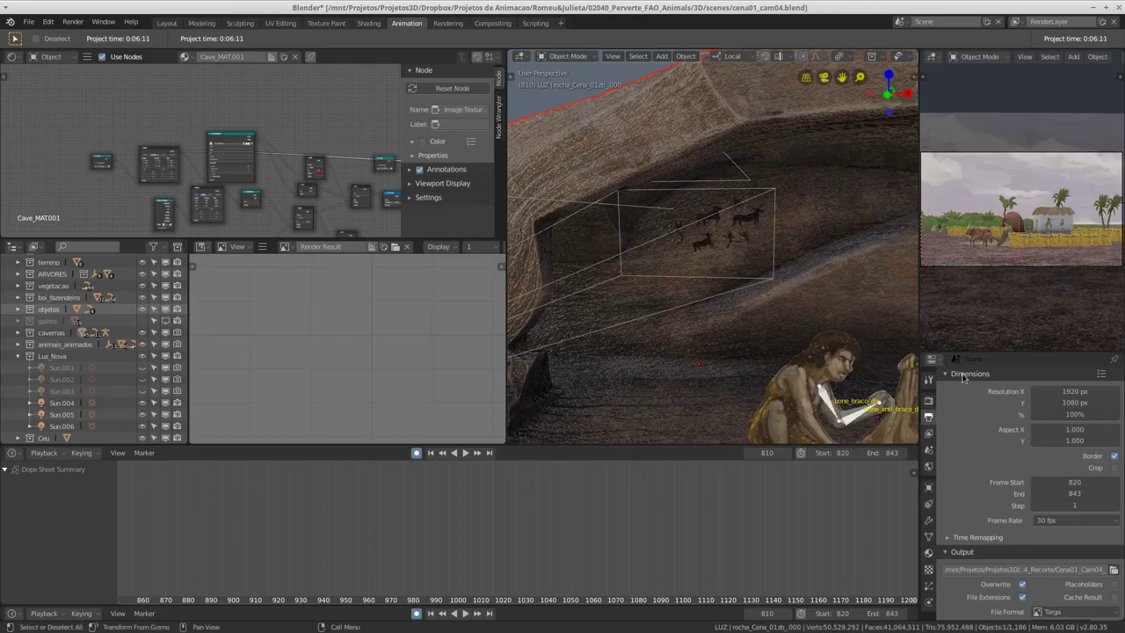
pyautogui.moveTo(747, 254); pyautogui.dragTo(733, 346, button='middle')
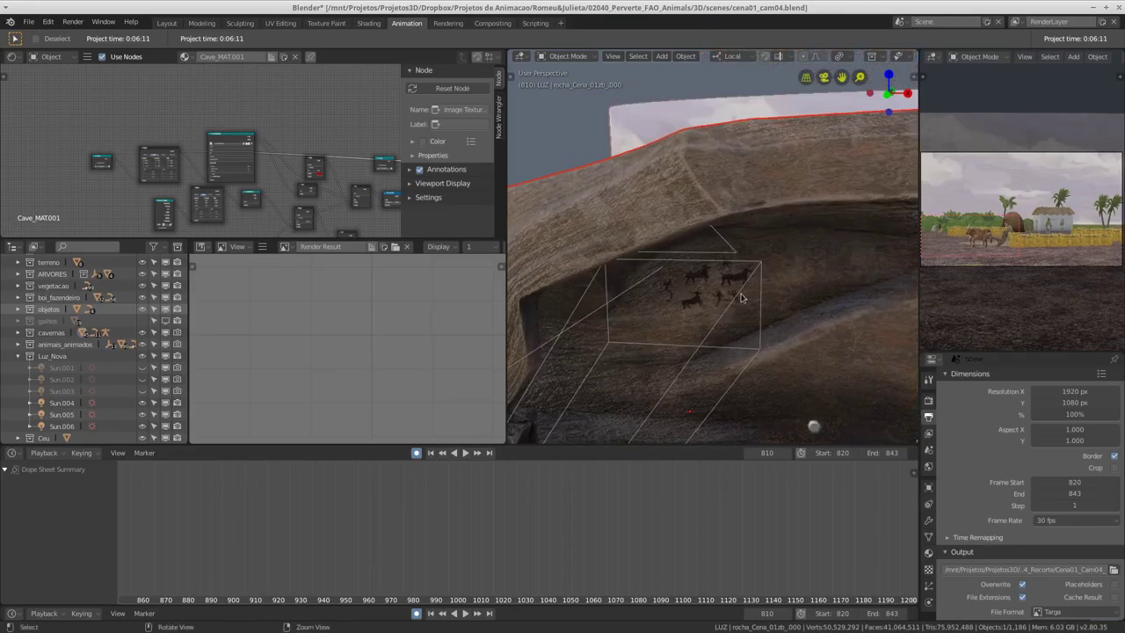
pyautogui.scroll(2, 746, 284)
pyautogui.scroll(2, 760, 255)
pyautogui.scroll(1, 761, 246)
pyautogui.scroll(2, 752, 247)
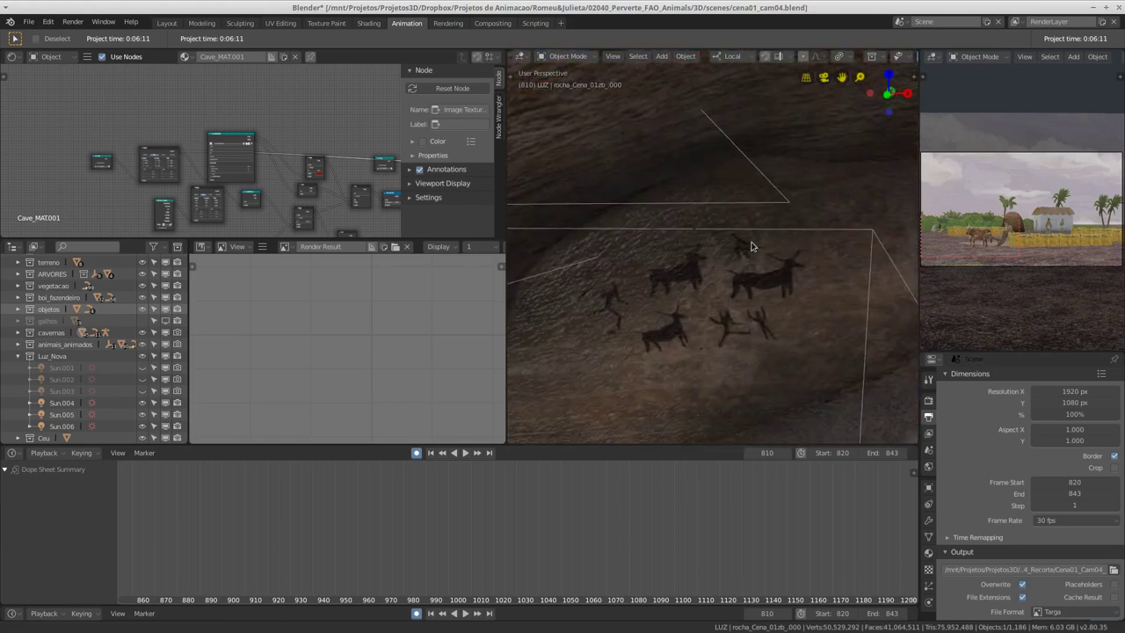
pyautogui.scroll(1, 751, 246)
pyautogui.scroll(2, 752, 247)
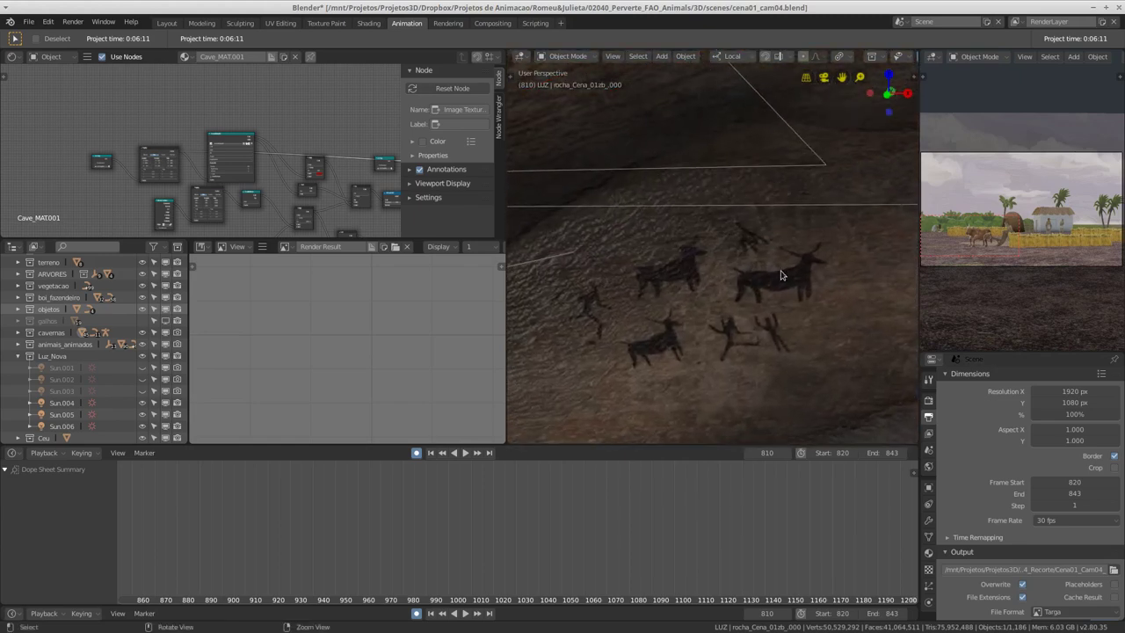
# - Make UVMap.001 the active UV map in the rock's Object Data properties
pyautogui.click(929, 535)
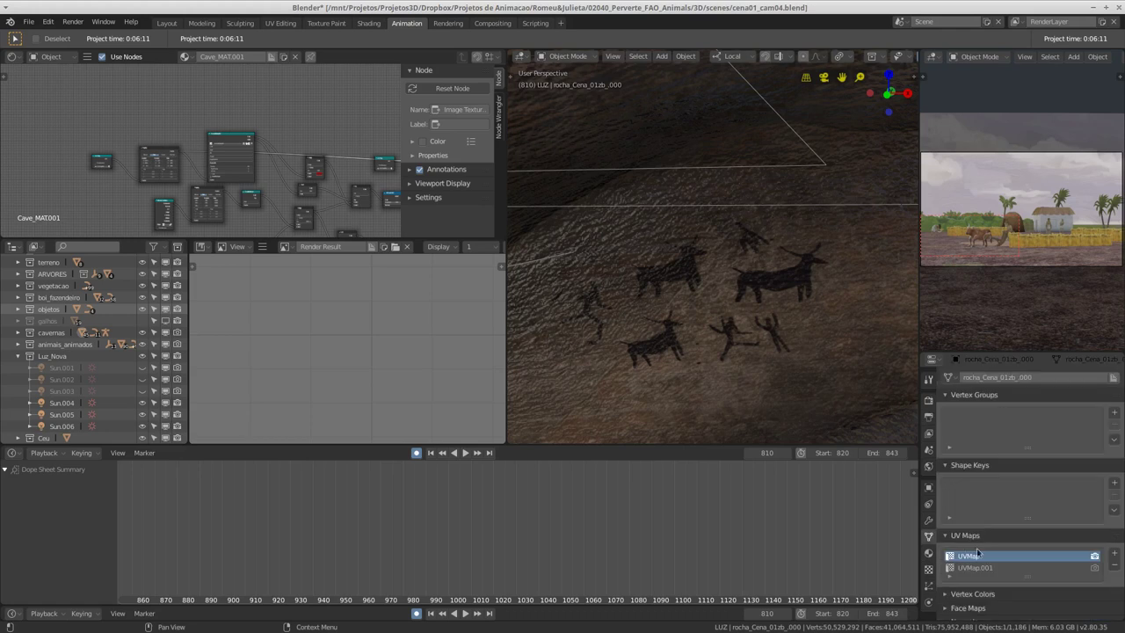
pyautogui.scroll(-2, 976, 552)
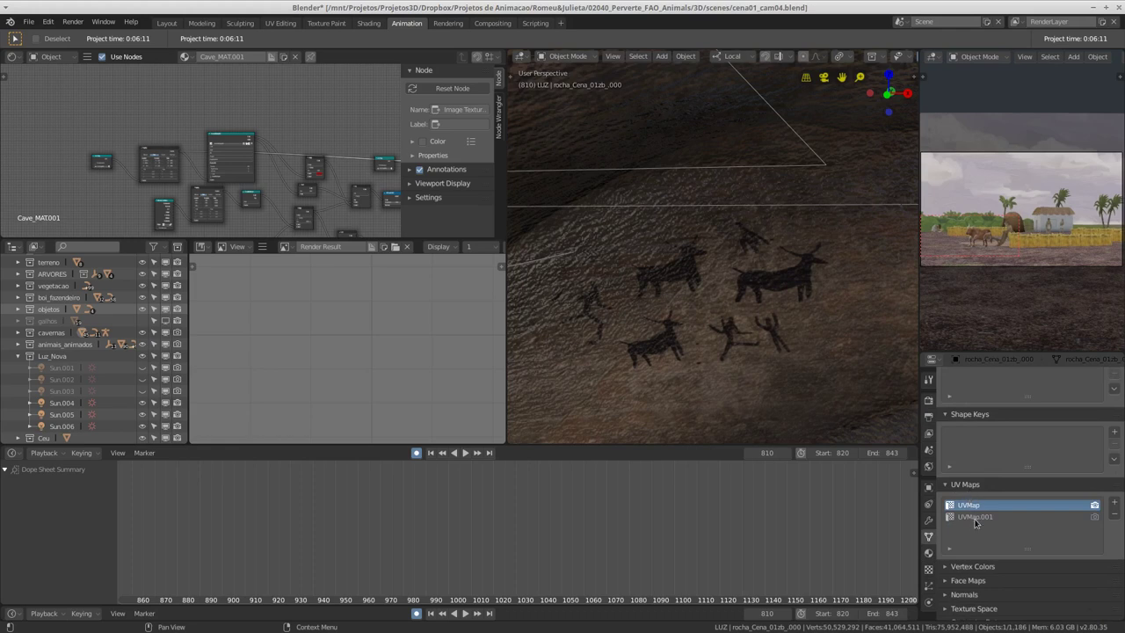
pyautogui.click(977, 519)
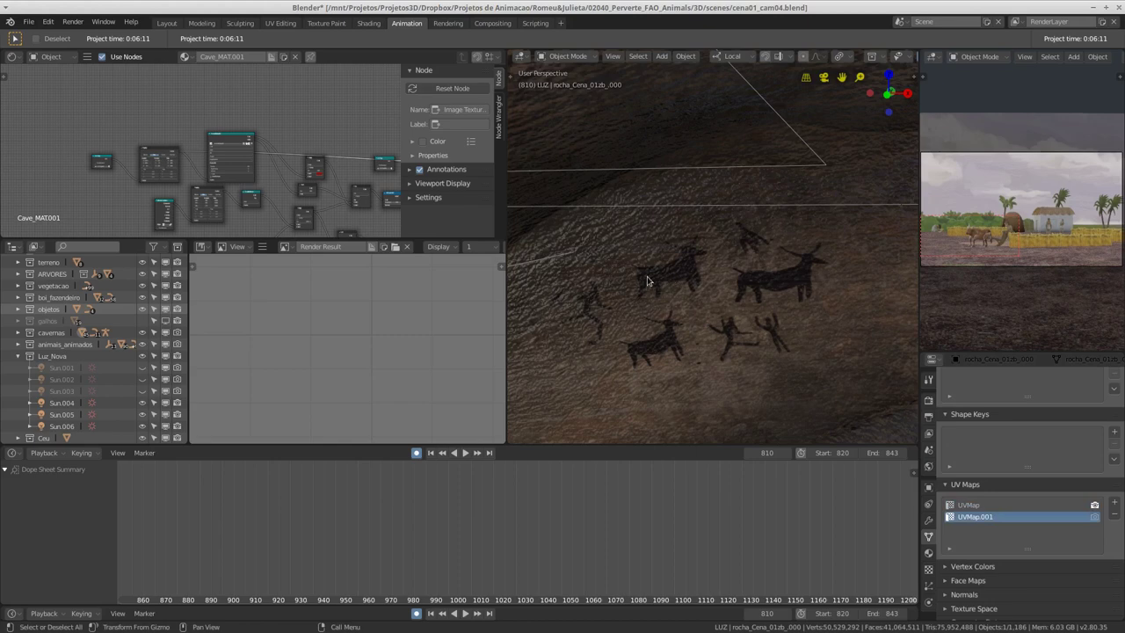
pyautogui.moveTo(301, 181); pyautogui.dragTo(272, 180, button='middle')
# - Maximize the node editor and zoom to the pintura_supestre.jpg image node
pyautogui.hotkey('ctrl', 'space')
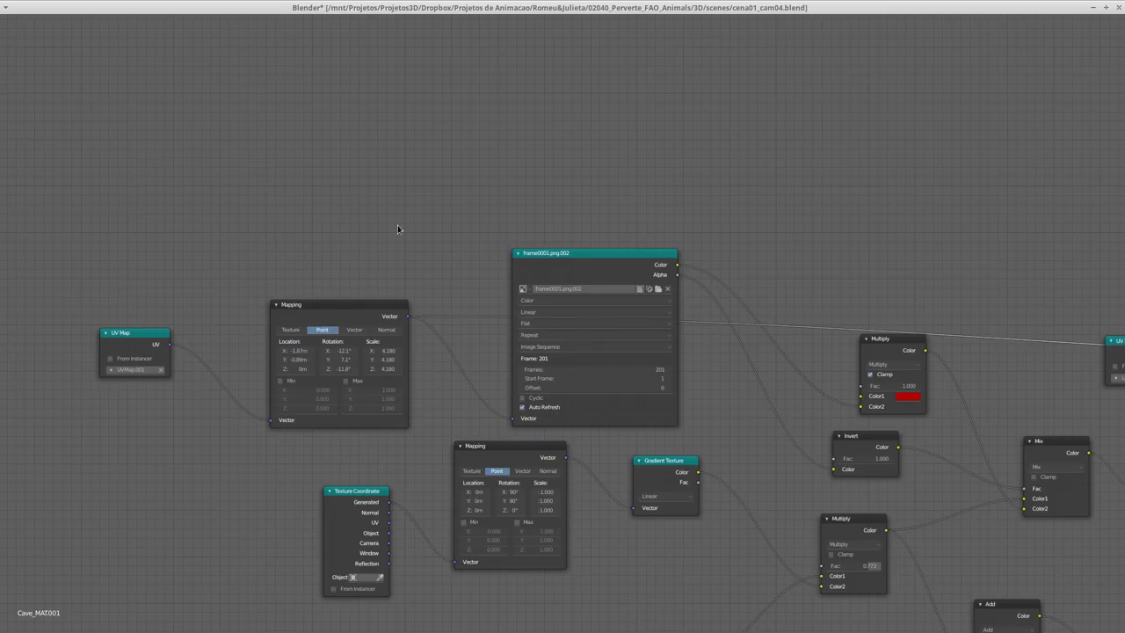
pyautogui.moveTo(664, 358); pyautogui.dragTo(635, 359, button='middle')
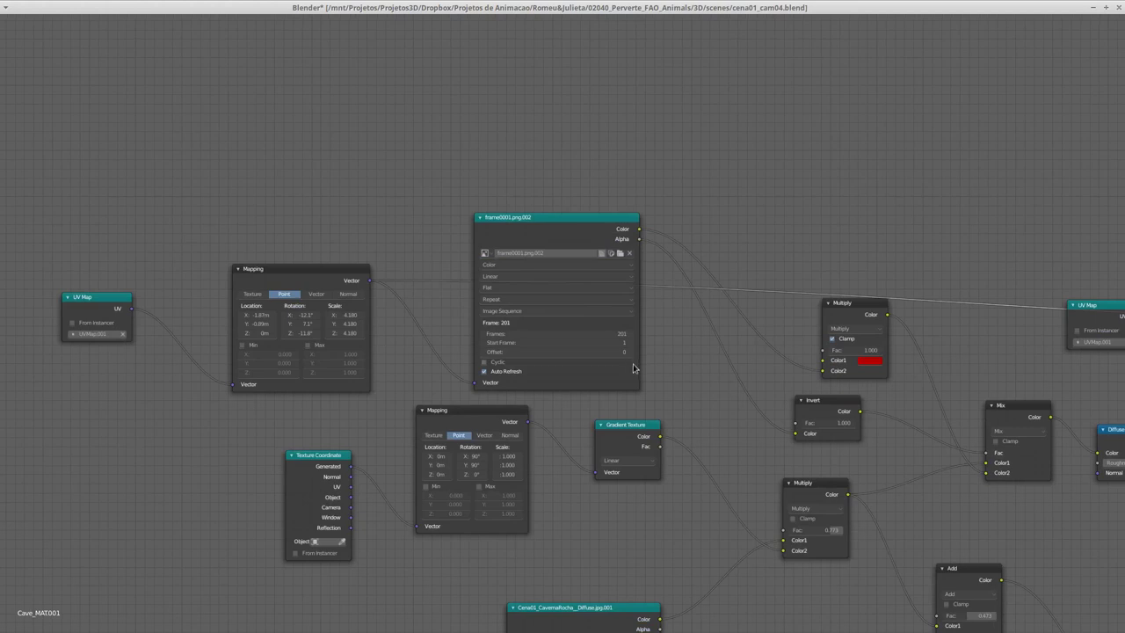
pyautogui.keyDown('ctrl'); pyautogui.scroll(-5, 736, 372); pyautogui.keyUp('ctrl')
pyautogui.keyDown('ctrl'); pyautogui.scroll(-2, 716, 383); pyautogui.keyUp('ctrl')
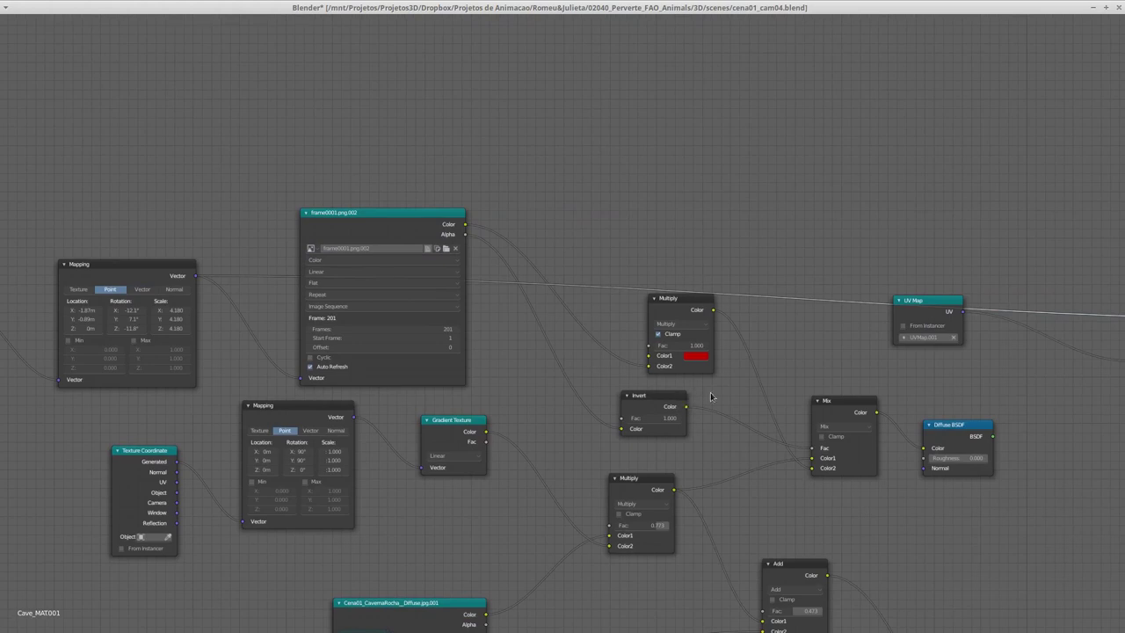
pyautogui.keyDown('ctrl'); pyautogui.scroll(-8, 677, 385); pyautogui.keyUp('ctrl')
pyautogui.keyDown('ctrl'); pyautogui.scroll(-2, 732, 362); pyautogui.keyUp('ctrl')
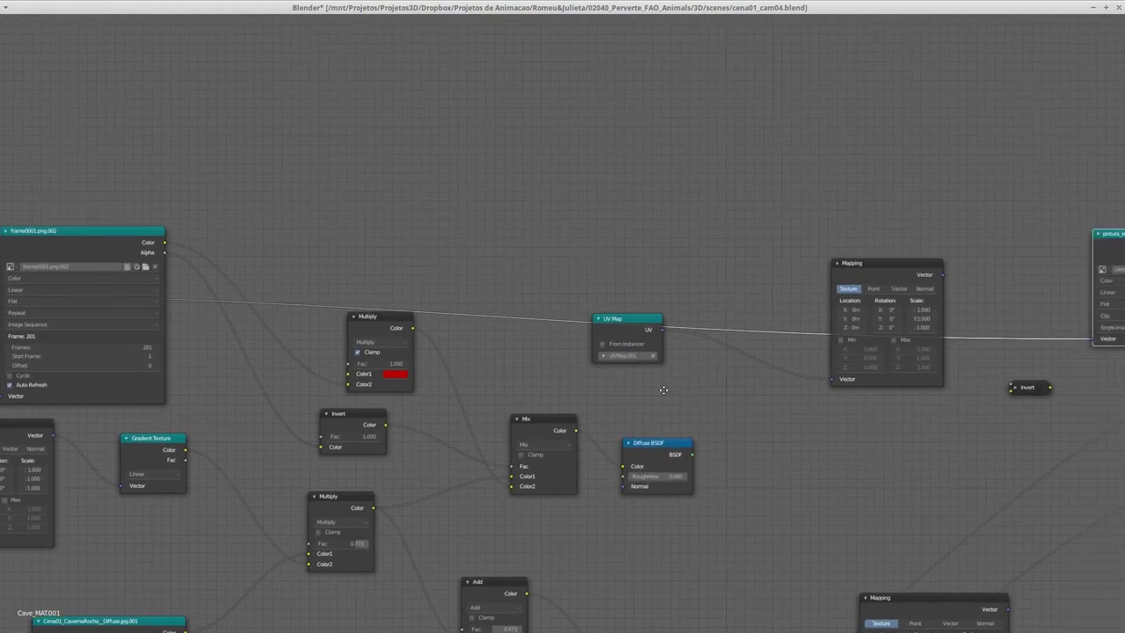
pyautogui.keyDown('ctrl'); pyautogui.scroll(-6, 729, 361); pyautogui.keyUp('ctrl')
pyautogui.keyDown('ctrl'); pyautogui.scroll(-10, 728, 359); pyautogui.keyUp('ctrl')
pyautogui.scroll(2, 726, 355)
pyautogui.scroll(1, 726, 355)
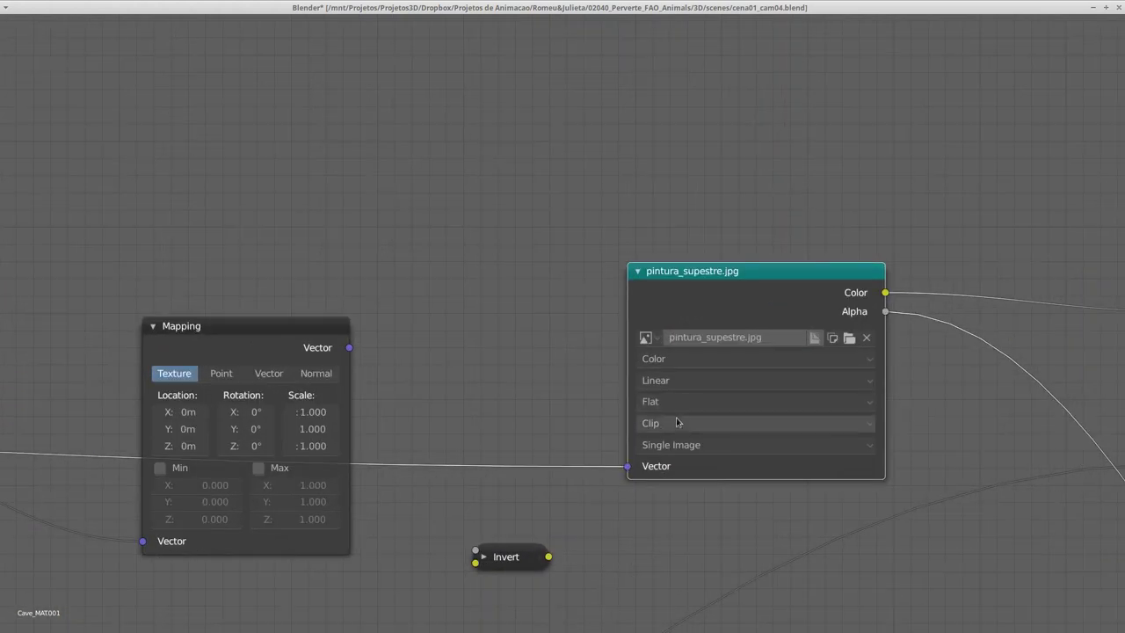
# - Change the pintura_supestre.jpg node's Extension from Clip to Repeat
pyautogui.click(678, 423)
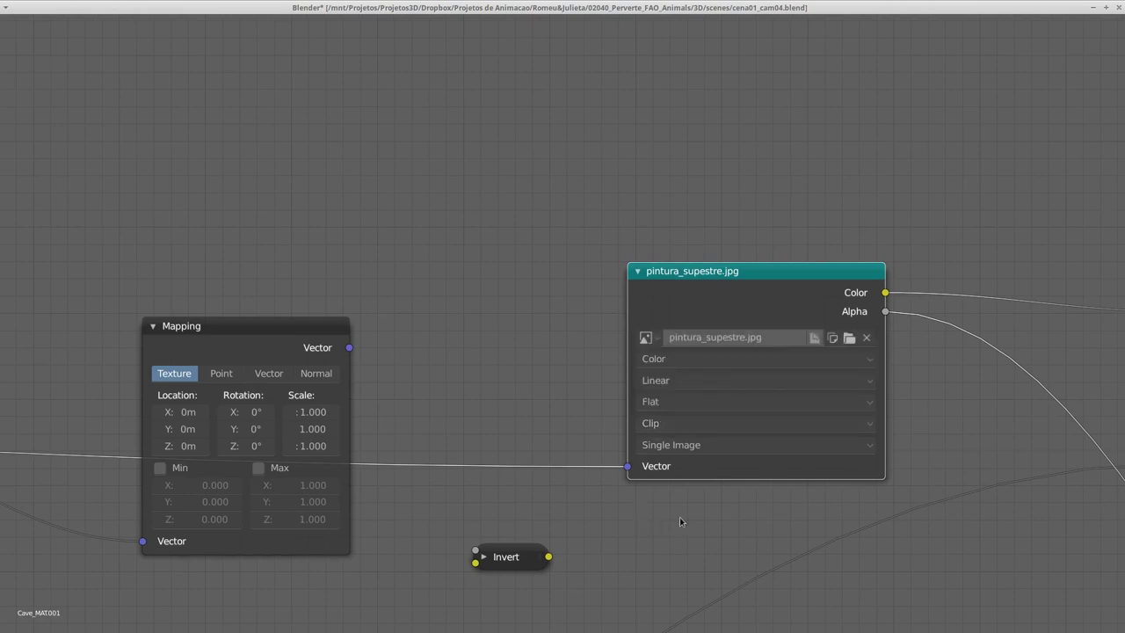
pyautogui.click(690, 422)
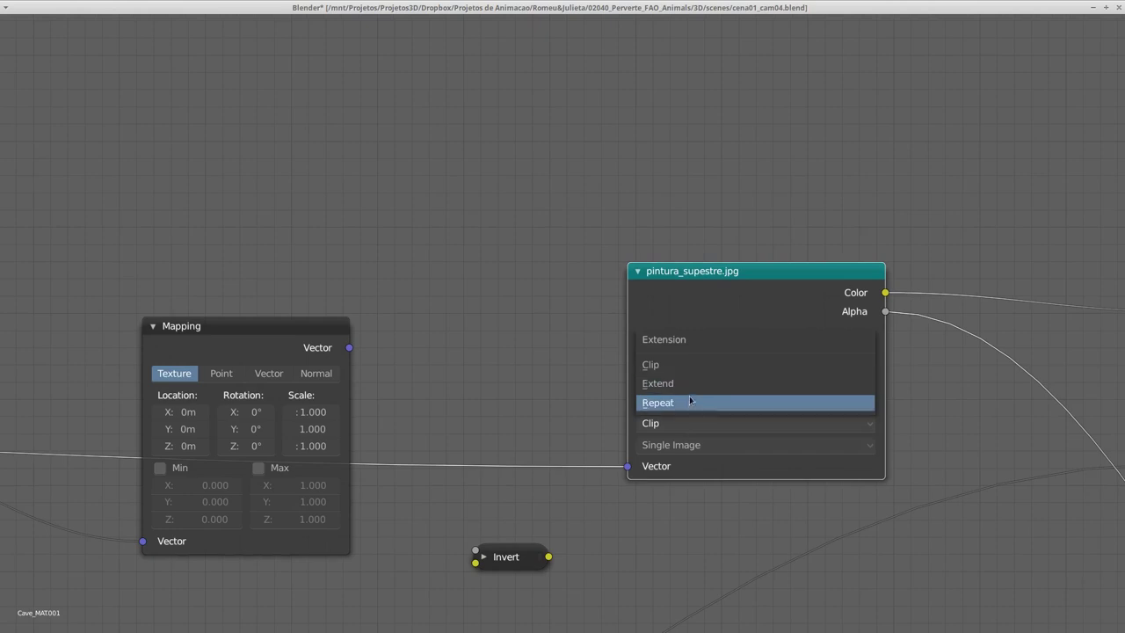
pyautogui.click(690, 402)
pyautogui.moveTo(757, 439); pyautogui.dragTo(661, 406, button='middle')
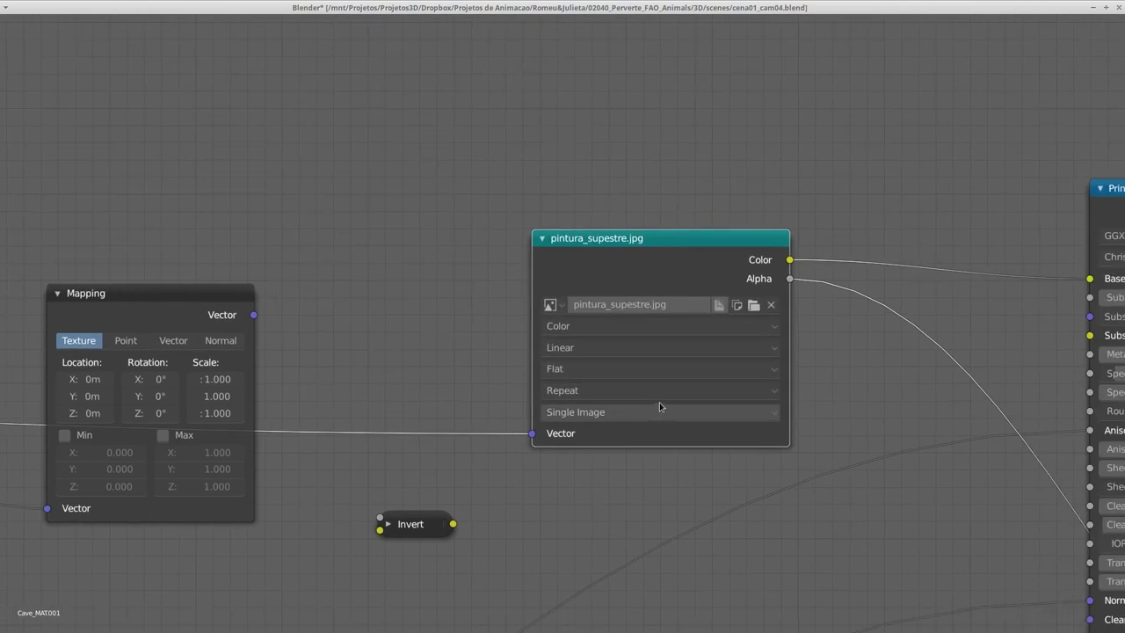
# - Restore the workspace and orbit the 3D view to inspect the tiled paintings on the cave wall
pyautogui.hotkey('ctrl', 'alt', 'space')
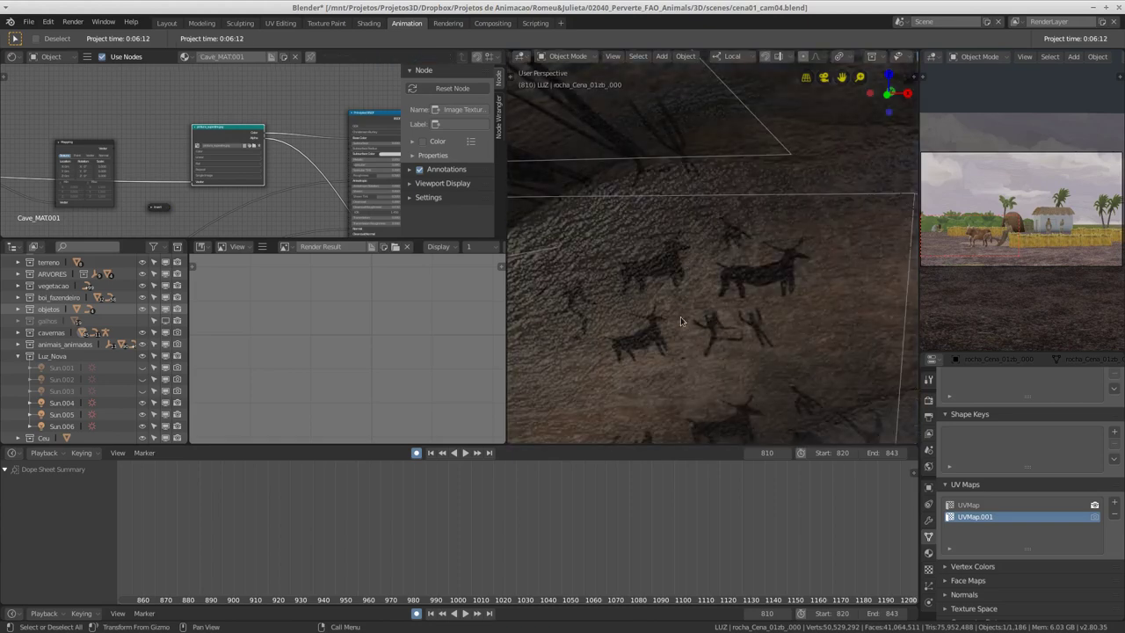
pyautogui.moveTo(681, 316); pyautogui.dragTo(664, 230, button='middle')
pyautogui.scroll(-1, 669, 238)
pyautogui.scroll(-1, 681, 290)
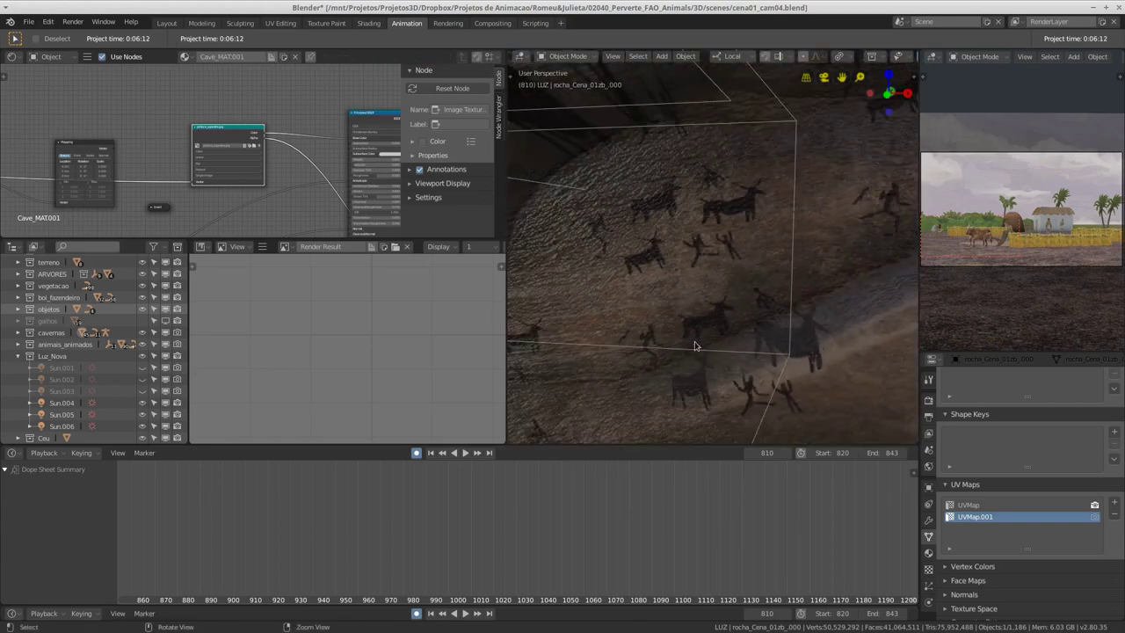
pyautogui.scroll(-1, 692, 321)
pyautogui.moveTo(694, 327); pyautogui.dragTo(703, 180, button='middle')
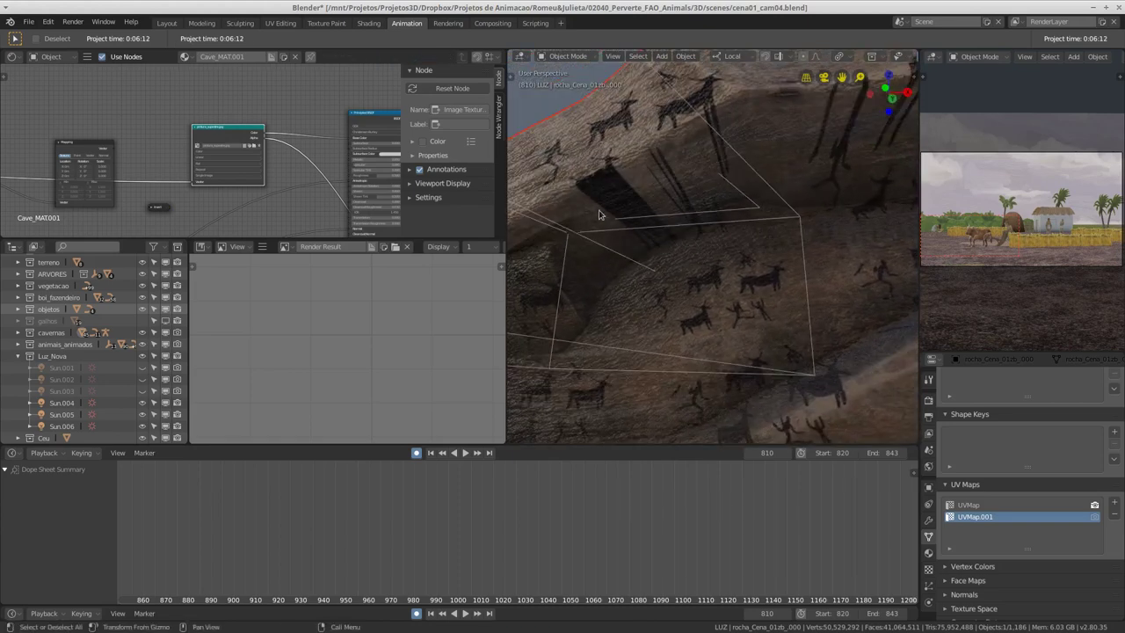
pyautogui.moveTo(646, 284); pyautogui.dragTo(668, 320, button='middle')
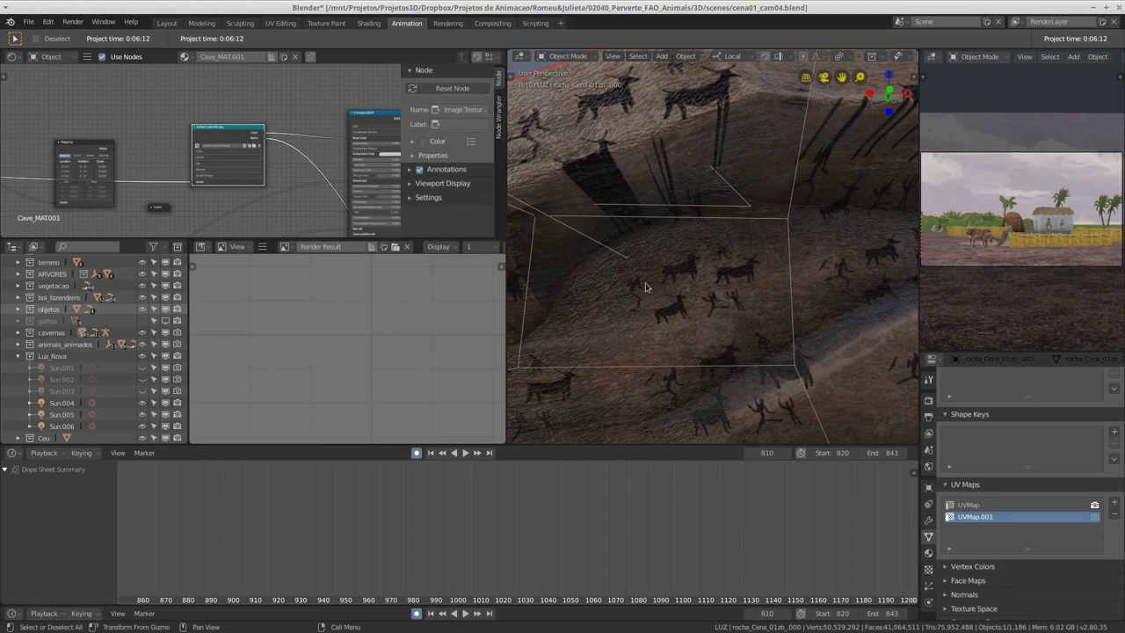
pyautogui.scroll(1, 231, 183)
pyautogui.scroll(3, 231, 183)
pyautogui.scroll(3, 308, 103)
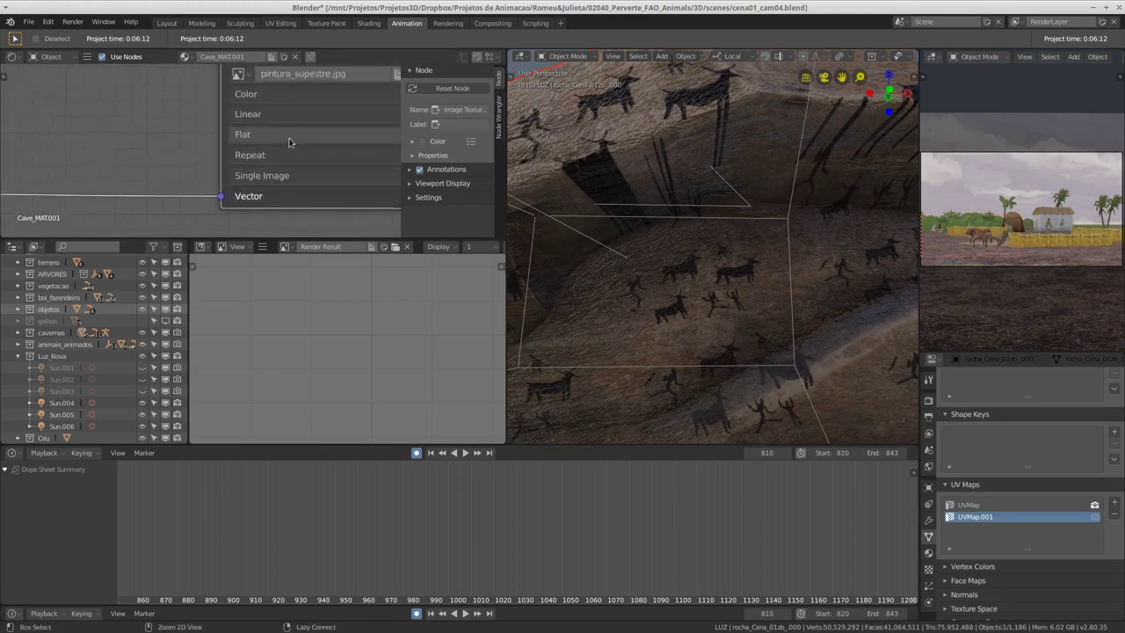
# - Set the painting node's Extension back to Clip and frame the whole node tree
pyautogui.click(290, 155)
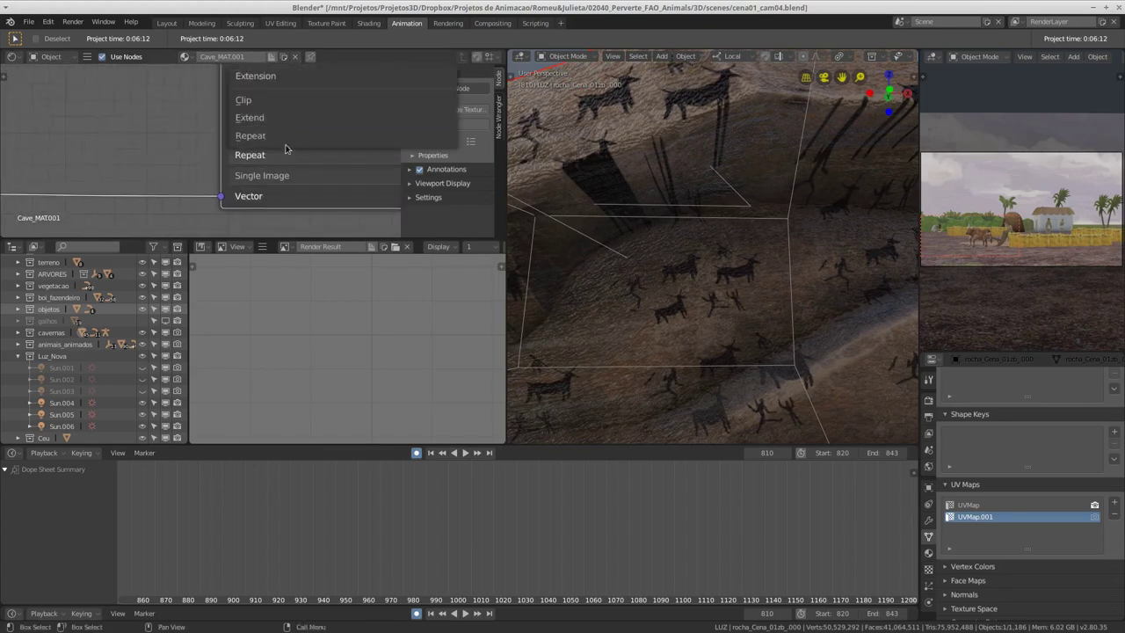
pyautogui.click(290, 100)
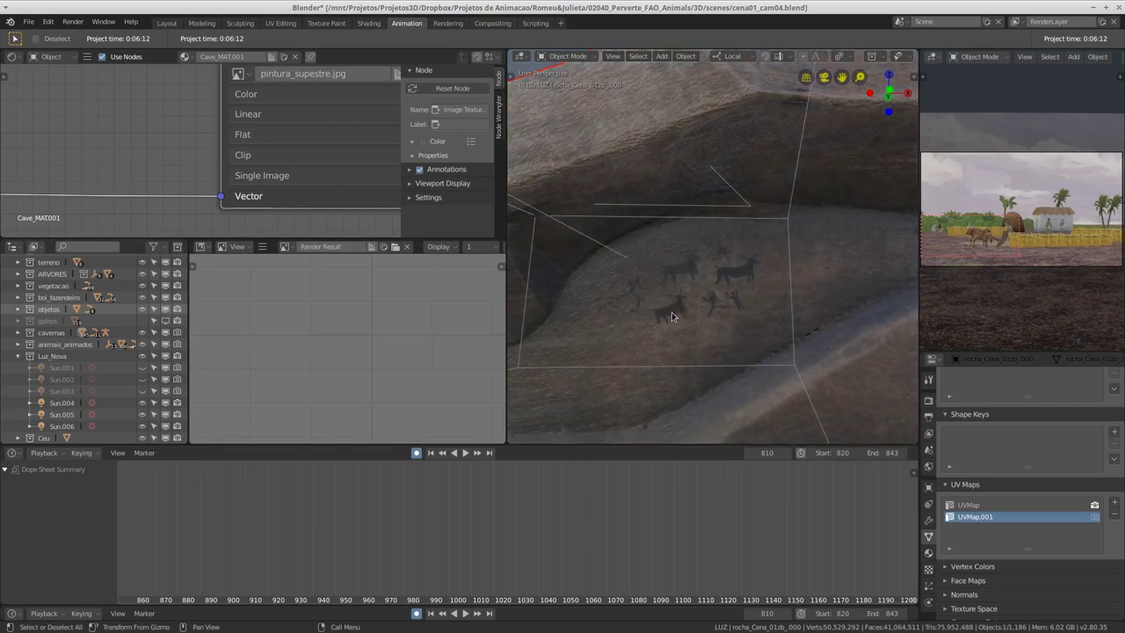
pyautogui.press('Home')
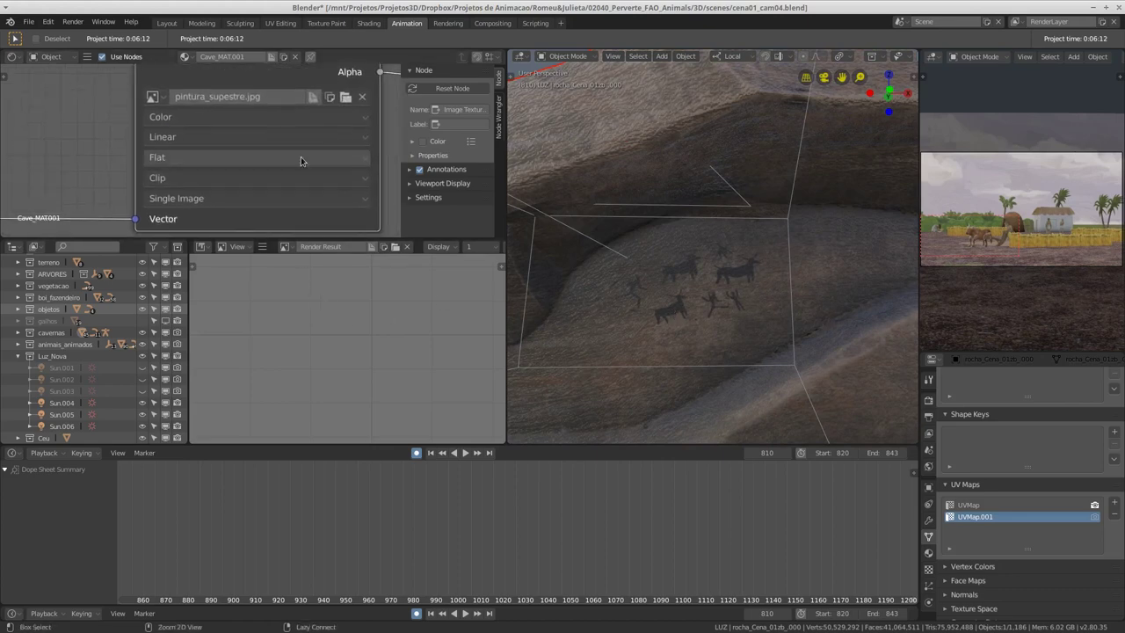
pyautogui.keyDown('ctrl'); pyautogui.moveTo(300, 161); pyautogui.dragTo(308, 170, button='middle'); pyautogui.keyUp('ctrl')
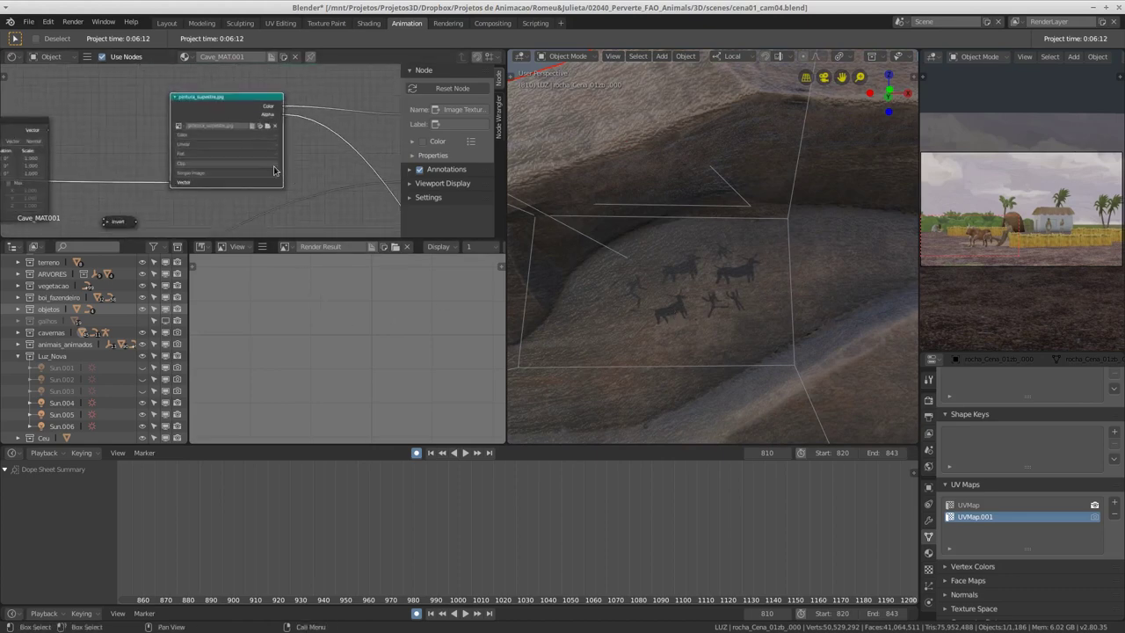
pyautogui.moveTo(685, 264)
pyautogui.mouseDown(button='middle')
pyautogui.moveTo(714, 313)
pyautogui.moveTo(736, 299)
pyautogui.mouseUp(button='middle')
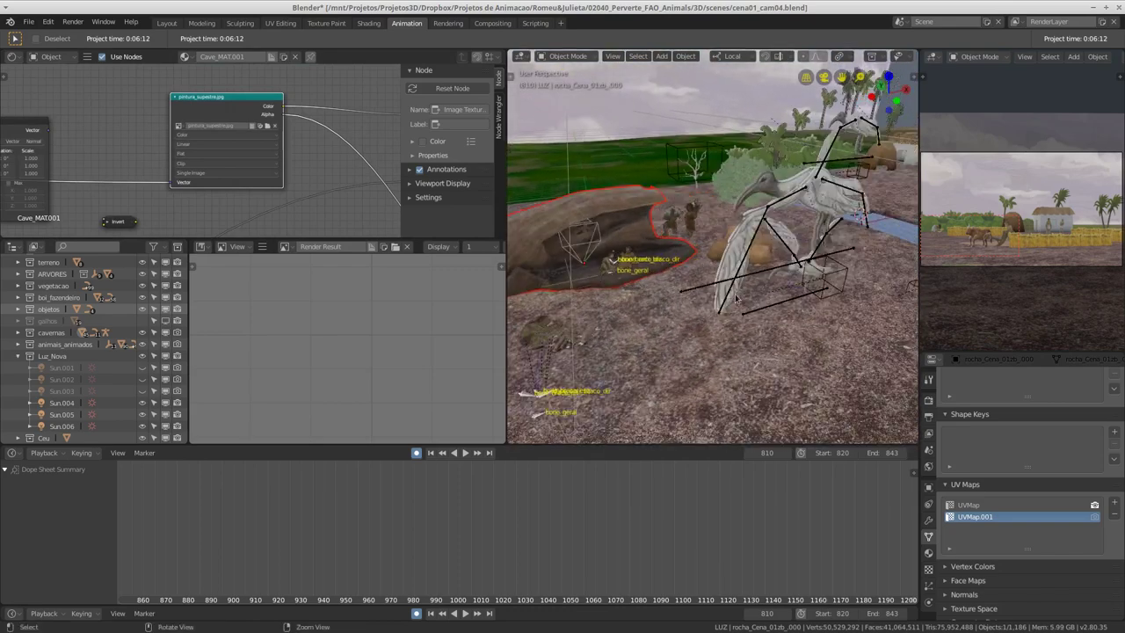
# - Pull back over the cave, bird rig and river, then select the house to inspect it
pyautogui.scroll(-3, 735, 299)
pyautogui.moveTo(730, 346); pyautogui.dragTo(728, 326, button='middle')
pyautogui.moveTo(802, 319)
pyautogui.mouseDown(button='middle')
pyautogui.moveTo(696, 326)
pyautogui.moveTo(739, 331)
pyautogui.mouseUp(button='middle')
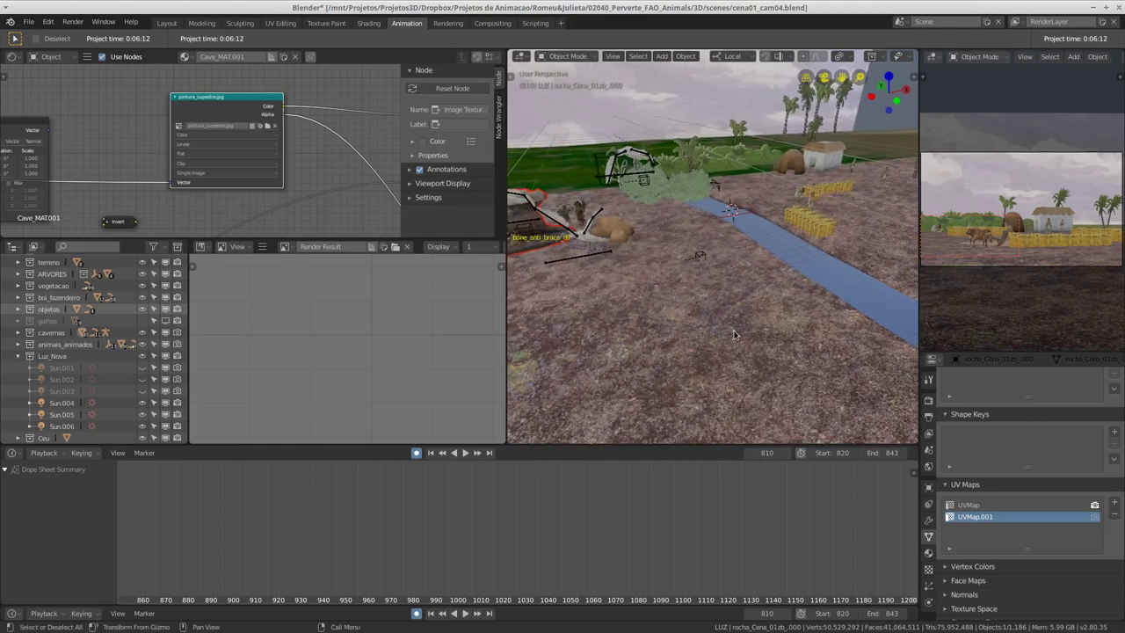
pyautogui.click(816, 165)
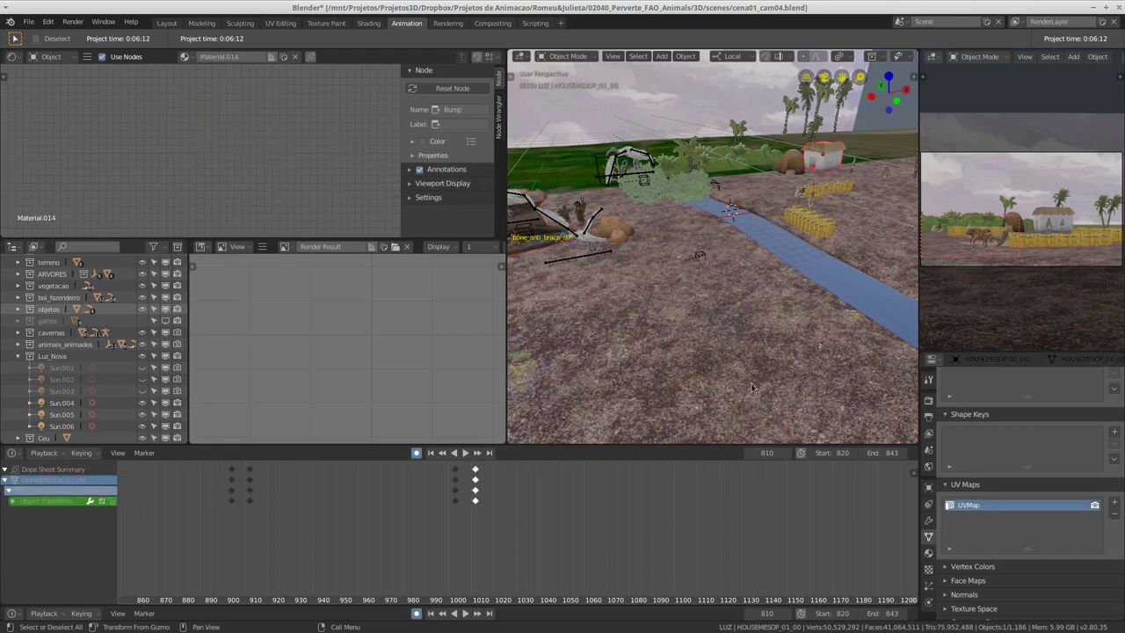
# - Advance the animation to frame 1077, look down the river, and select terrain Plane.010
pyautogui.moveTo(451, 506); pyautogui.dragTo(634, 502, button='right')
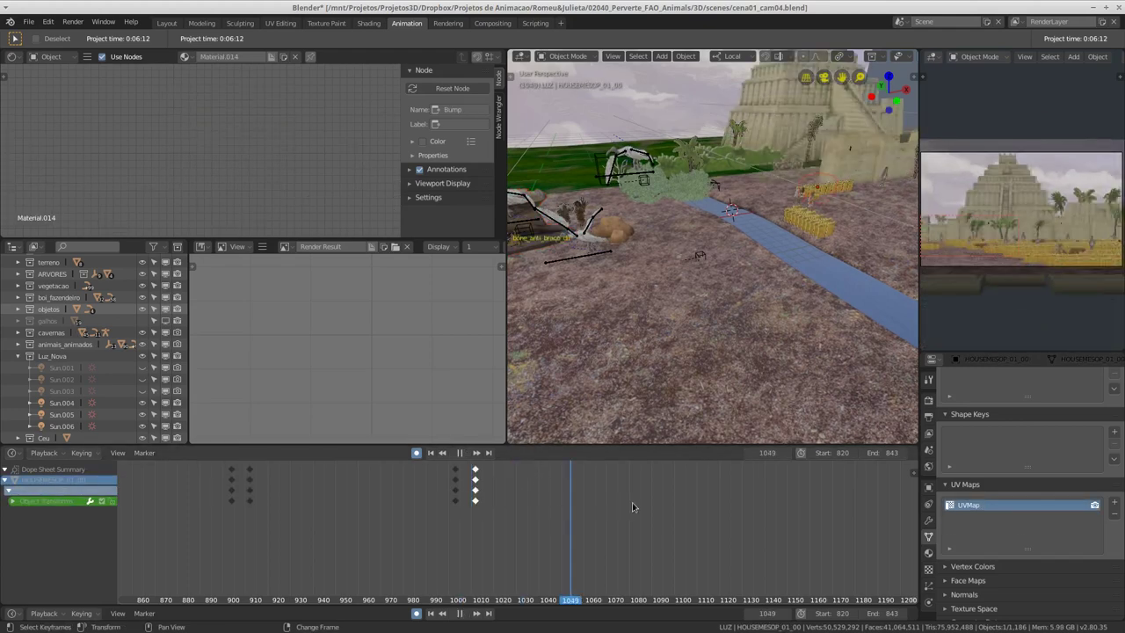
pyautogui.moveTo(589, 331)
pyautogui.mouseDown(button='middle')
pyautogui.moveTo(760, 245)
pyautogui.moveTo(753, 191)
pyautogui.mouseUp(button='middle')
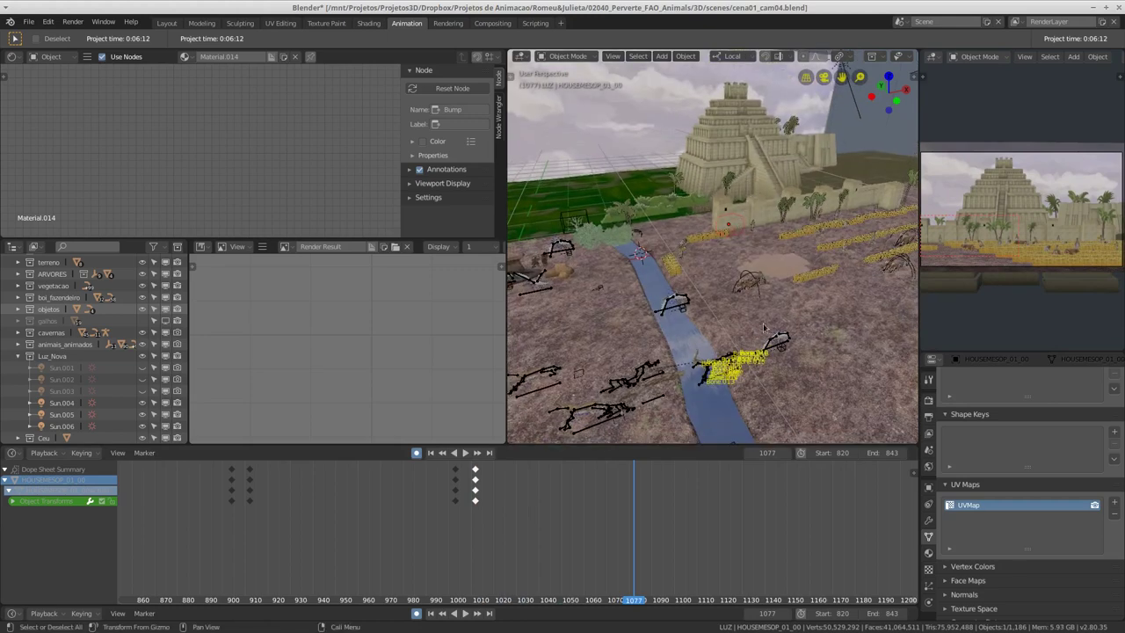
pyautogui.click(763, 381)
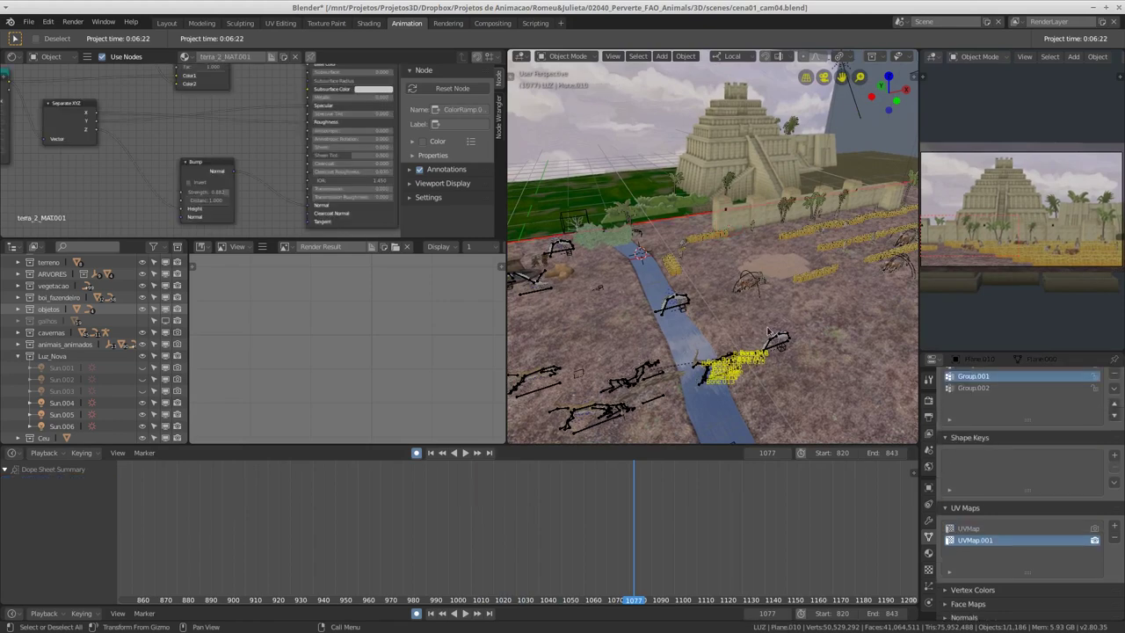
# - View the village near ground level facing the pyramid, then select the Sun.005 lamp above it
pyautogui.moveTo(677, 337)
pyautogui.mouseDown(button='middle')
pyautogui.moveTo(728, 328)
pyautogui.moveTo(654, 209)
pyautogui.mouseUp(button='middle')
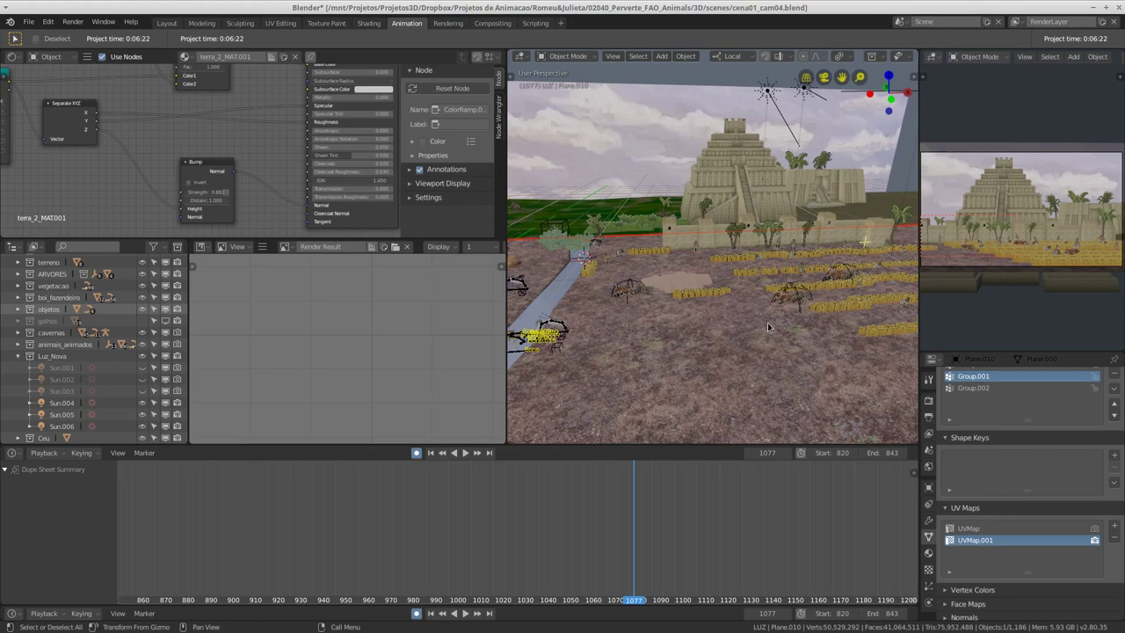
pyautogui.moveTo(721, 364)
pyautogui.keyDown('shift'); pyautogui.mouseDown(button='middle')
pyautogui.moveTo(652, 321)
pyautogui.moveTo(660, 341)
pyautogui.mouseUp(button='middle'); pyautogui.keyUp('shift')
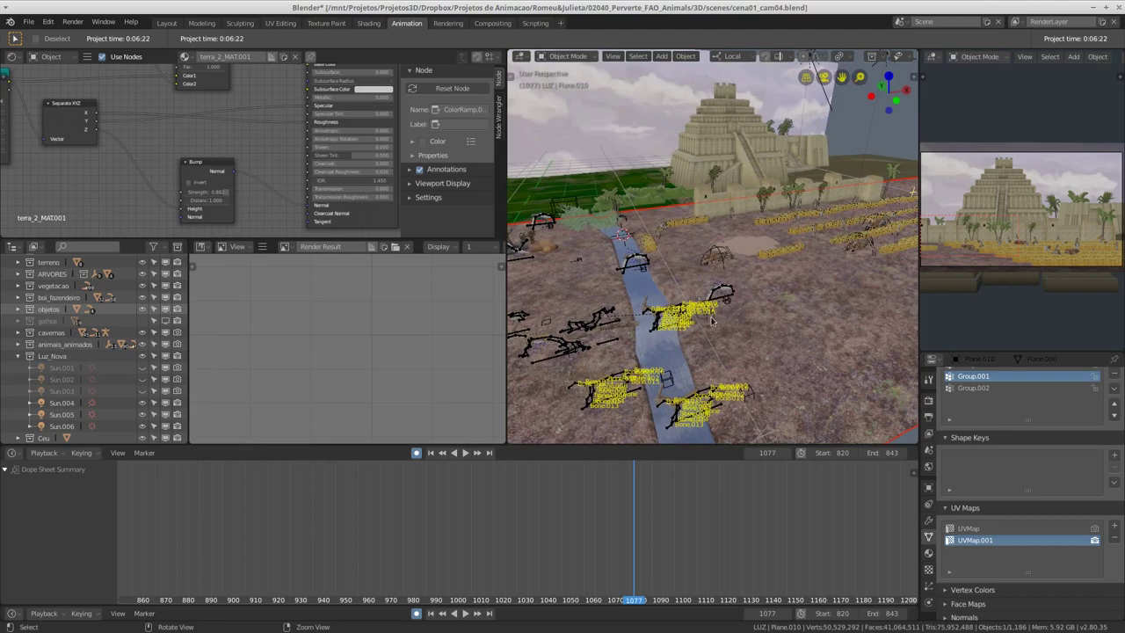
pyautogui.moveTo(718, 319); pyautogui.dragTo(727, 315, button='middle')
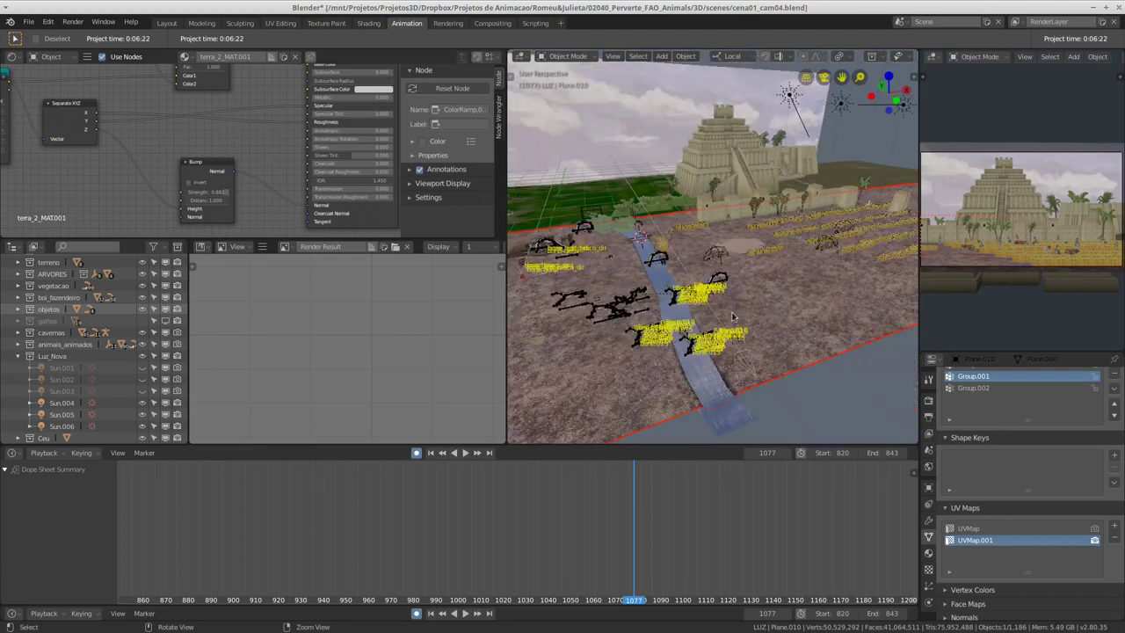
pyautogui.moveTo(704, 370); pyautogui.dragTo(714, 349, button='middle')
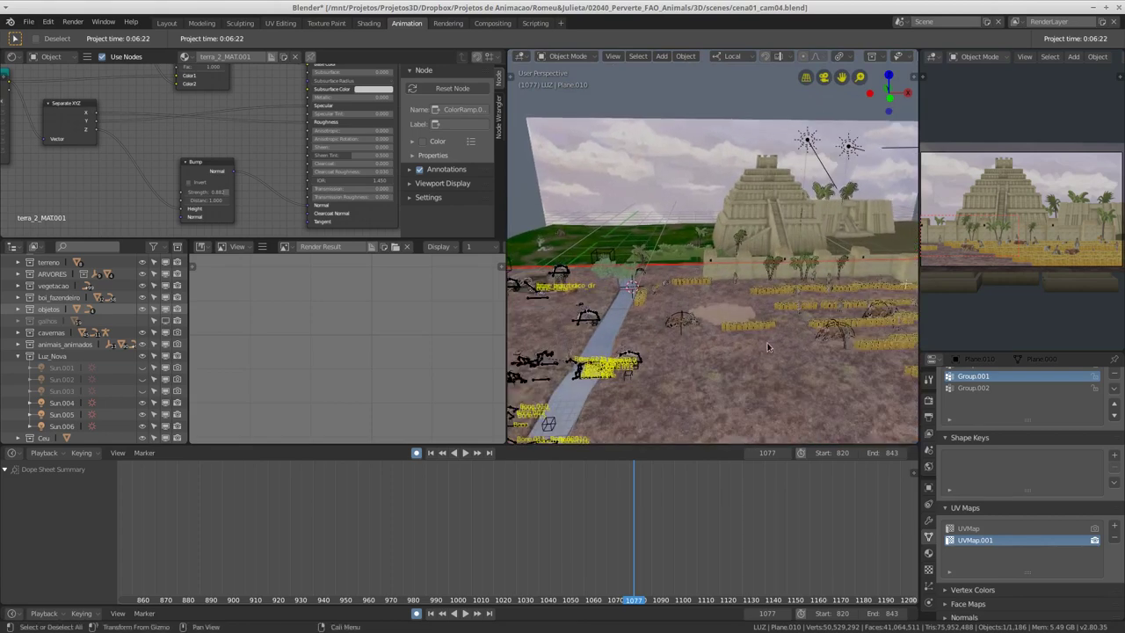
pyautogui.moveTo(758, 341)
pyautogui.mouseDown(button='middle')
pyautogui.moveTo(738, 337)
pyautogui.moveTo(754, 314)
pyautogui.mouseUp(button='middle')
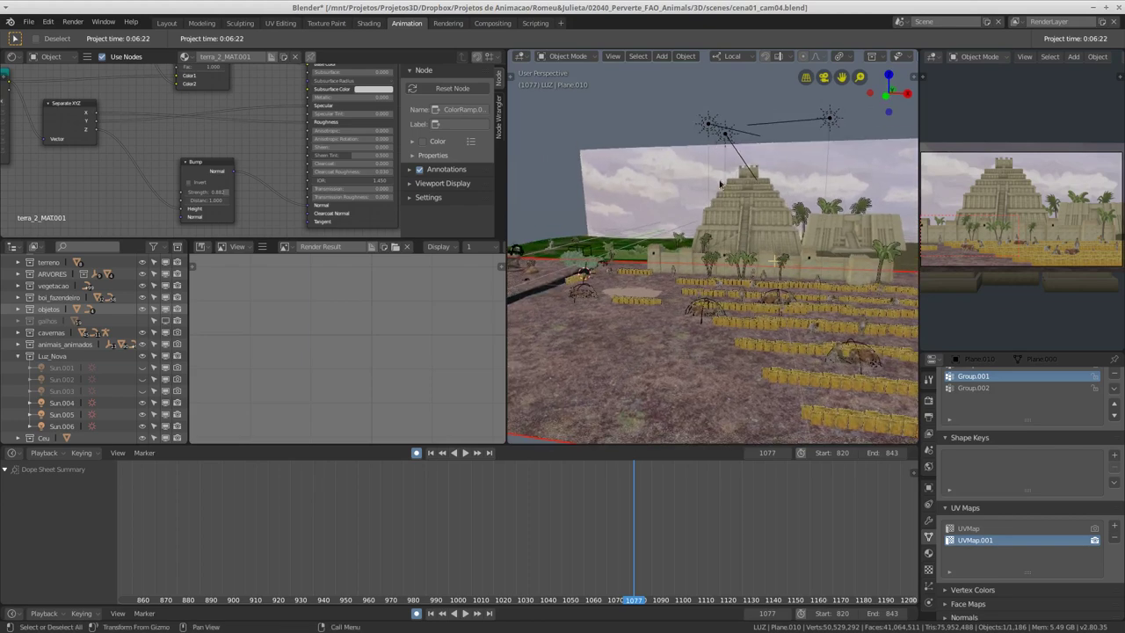
pyautogui.click(706, 130)
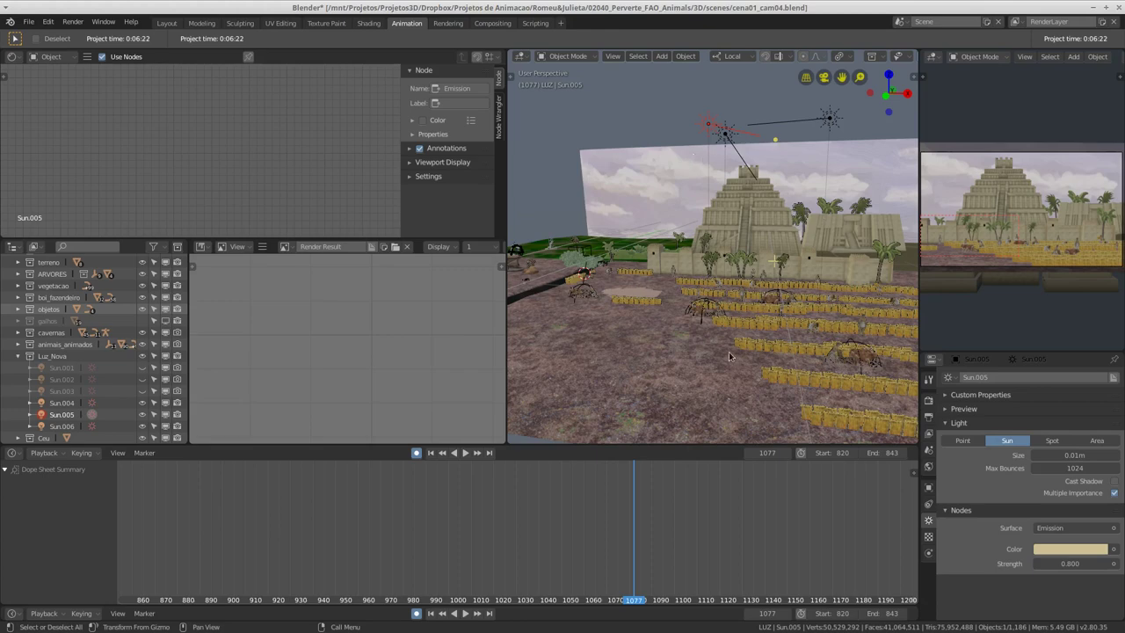
# - Pull back over the village and select the Plantmesop_01.388 crop curve in the field
pyautogui.moveTo(729, 356)
pyautogui.mouseDown(button='middle')
pyautogui.moveTo(678, 356)
pyautogui.moveTo(701, 338)
pyautogui.mouseUp(button='middle')
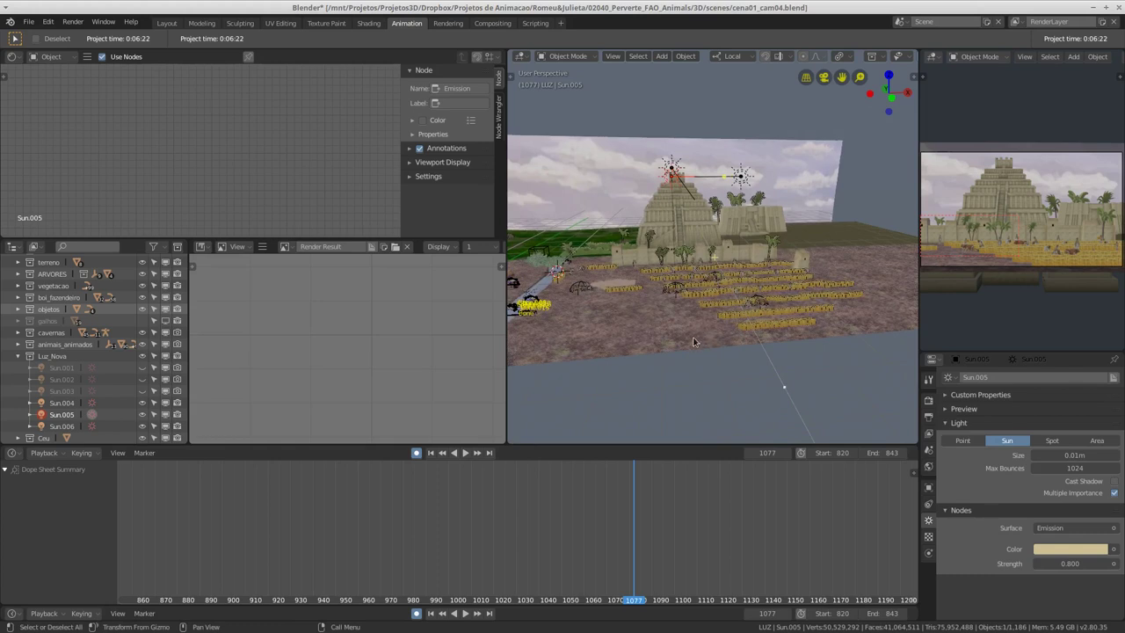
pyautogui.moveTo(686, 341); pyautogui.dragTo(675, 325, button='middle')
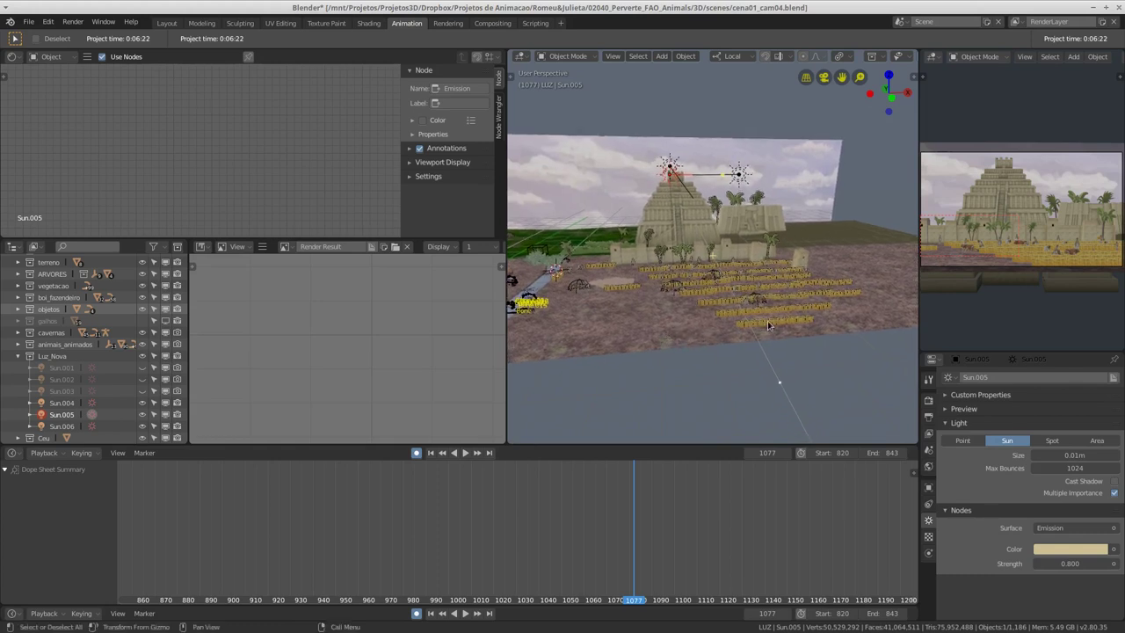
pyautogui.click(700, 325)
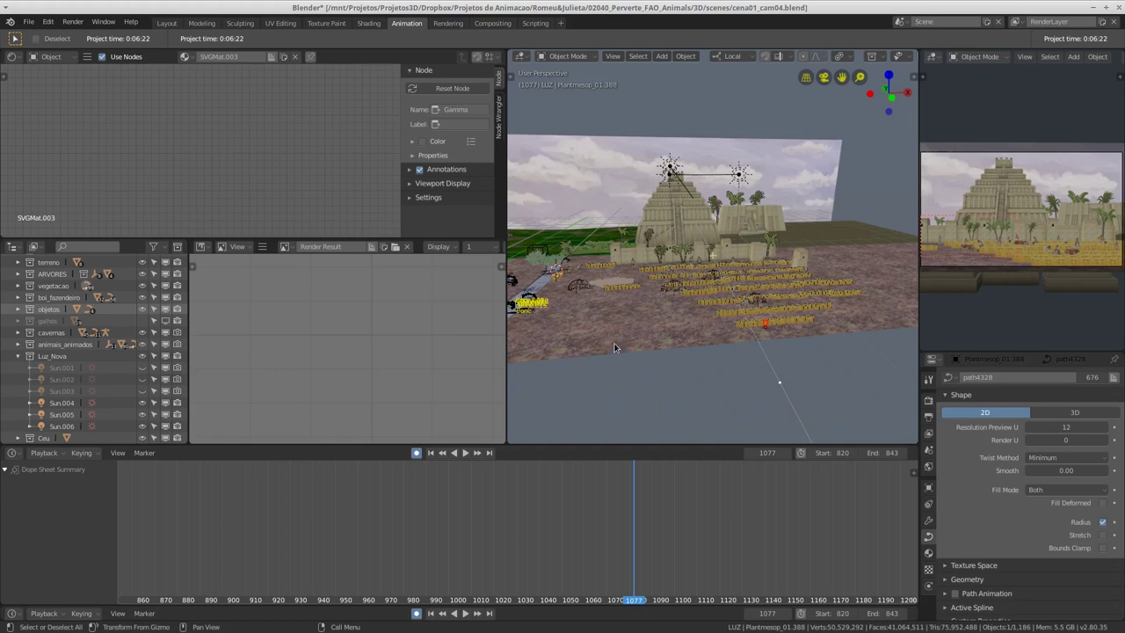
pyautogui.moveTo(616, 338)
pyautogui.mouseDown(button='middle')
pyautogui.moveTo(654, 357)
pyautogui.moveTo(640, 333)
pyautogui.mouseUp(button='middle')
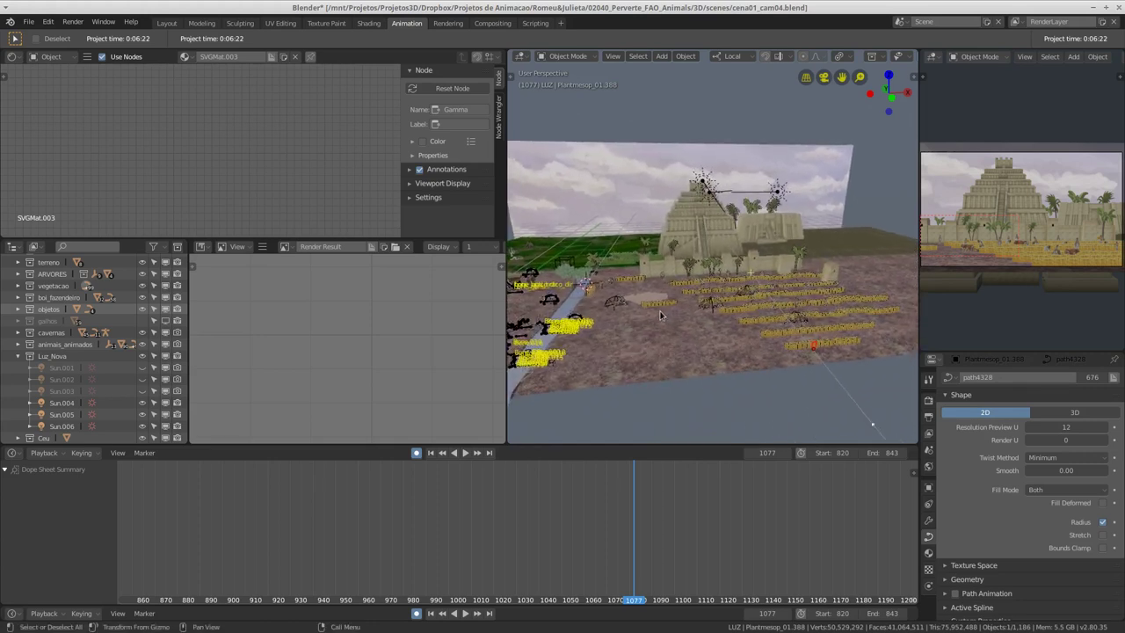
pyautogui.moveTo(643, 349)
pyautogui.mouseDown(button='middle')
pyautogui.moveTo(676, 350)
pyautogui.moveTo(677, 319)
pyautogui.mouseUp(button='middle')
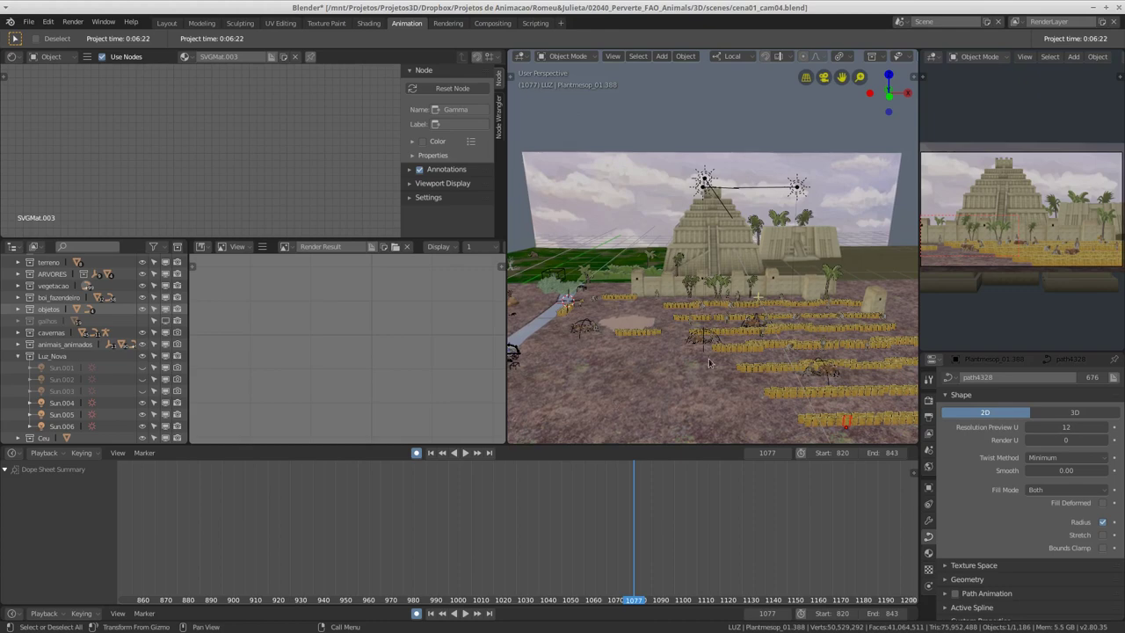
pyautogui.keyDown('shift'); pyautogui.moveTo(699, 376); pyautogui.dragTo(641, 371, button='middle'); pyautogui.keyUp('shift')
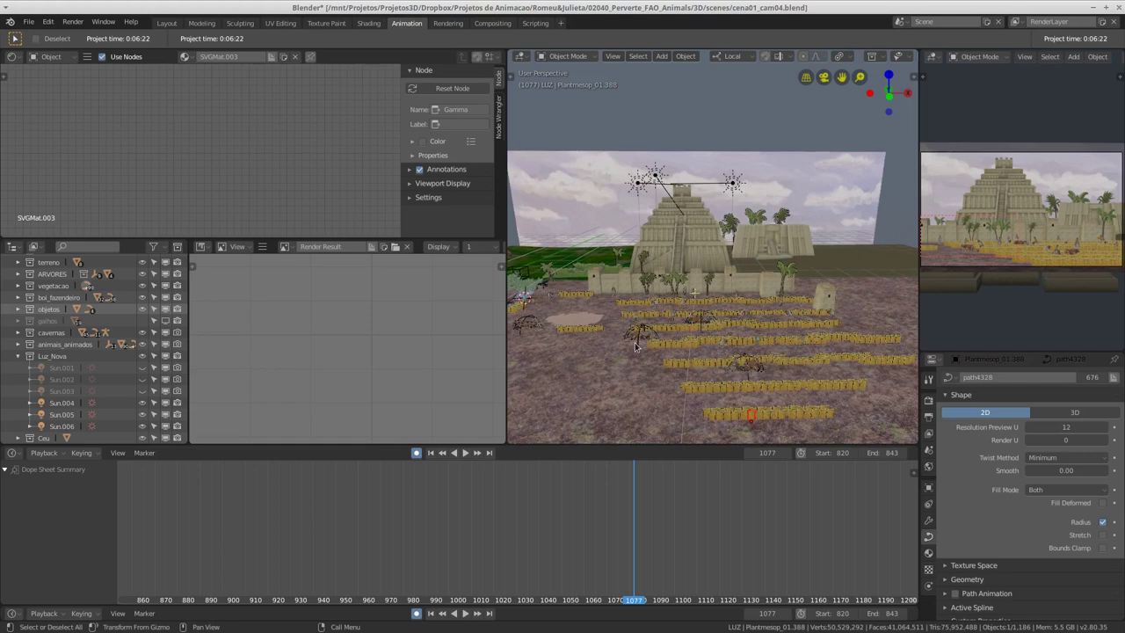
pyautogui.moveTo(637, 346)
pyautogui.keyDown('shift'); pyautogui.mouseDown(button='middle')
pyautogui.moveTo(730, 330)
pyautogui.moveTo(721, 318)
pyautogui.moveTo(704, 338)
pyautogui.moveTo(716, 353)
pyautogui.moveTo(702, 351)
pyautogui.mouseUp(button='middle'); pyautogui.keyUp('shift')
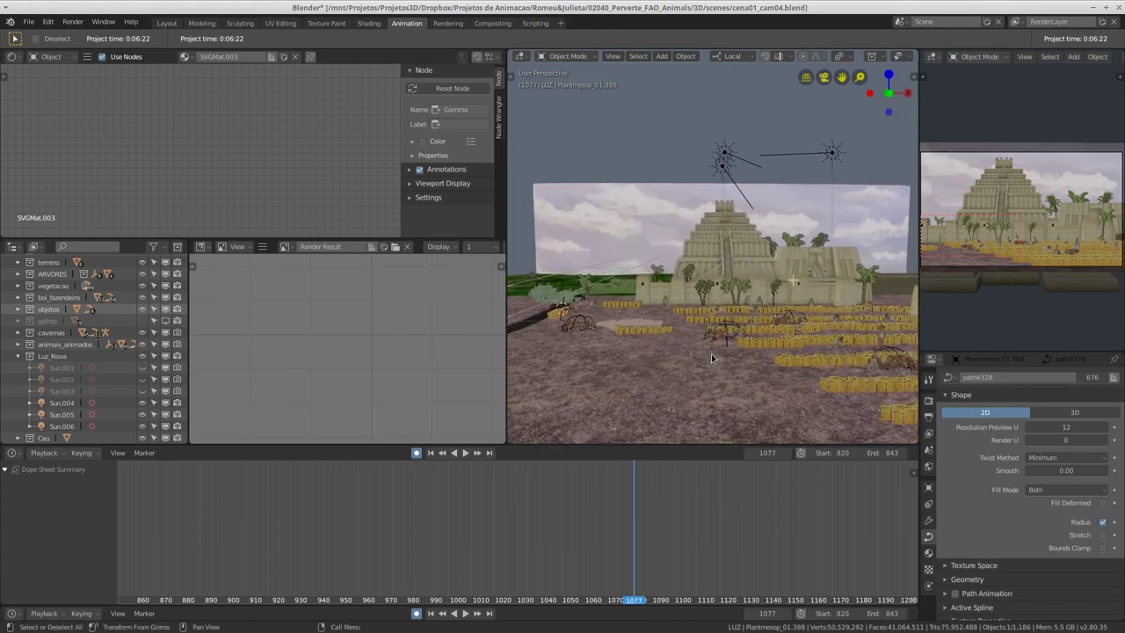